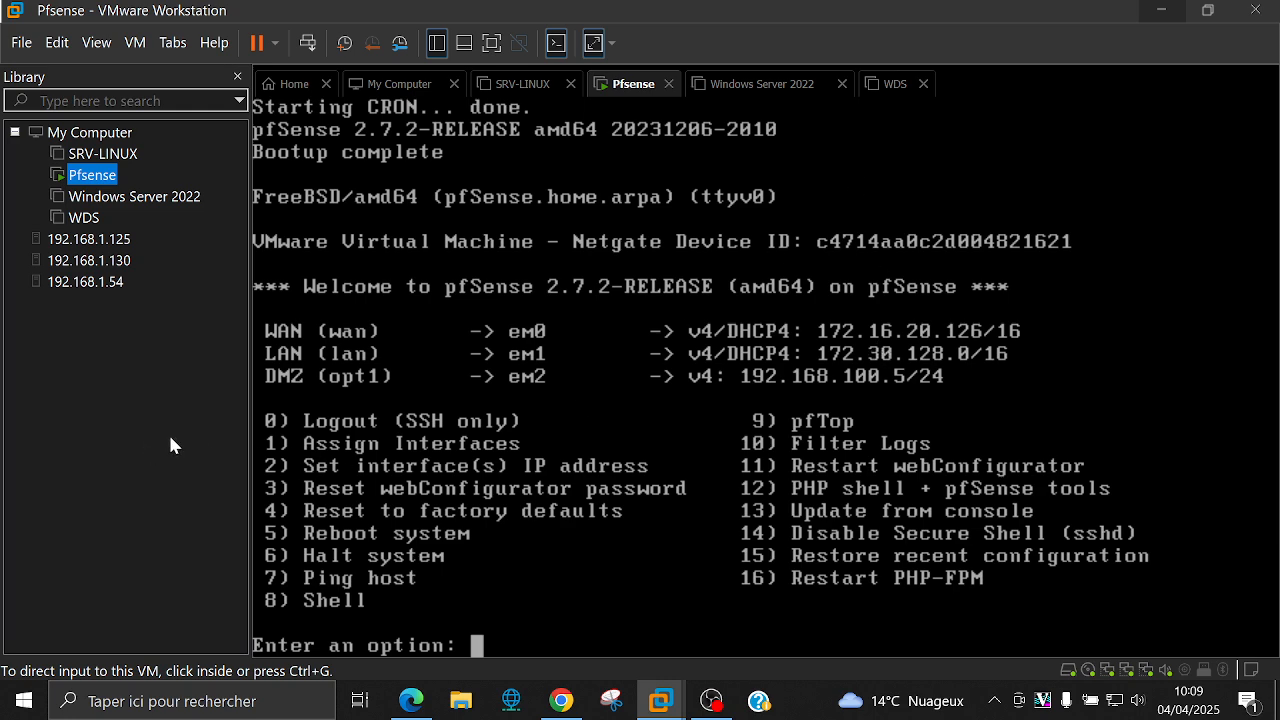
Step: Give keyboard focus to the pfSense console and clear stray input at the menu prompt
{"action": "left_click", "coordinate": [314, 520]}
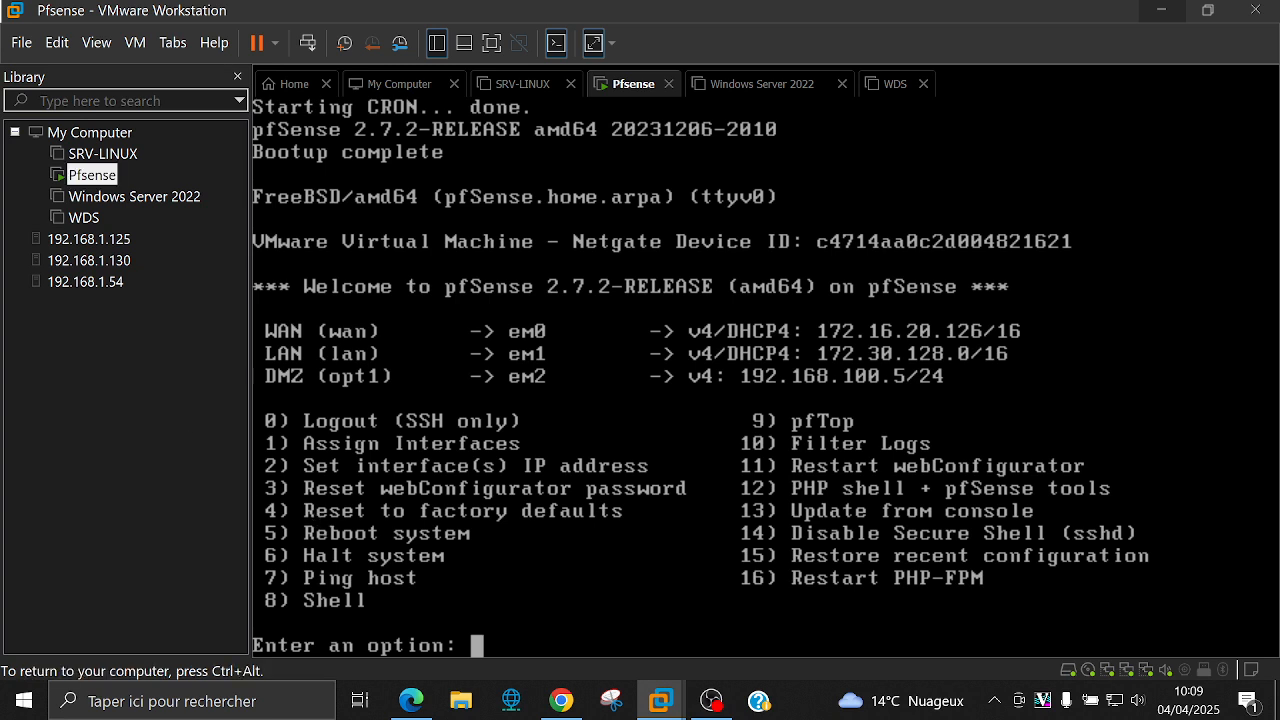
{"action": "key", "text": "Down"}
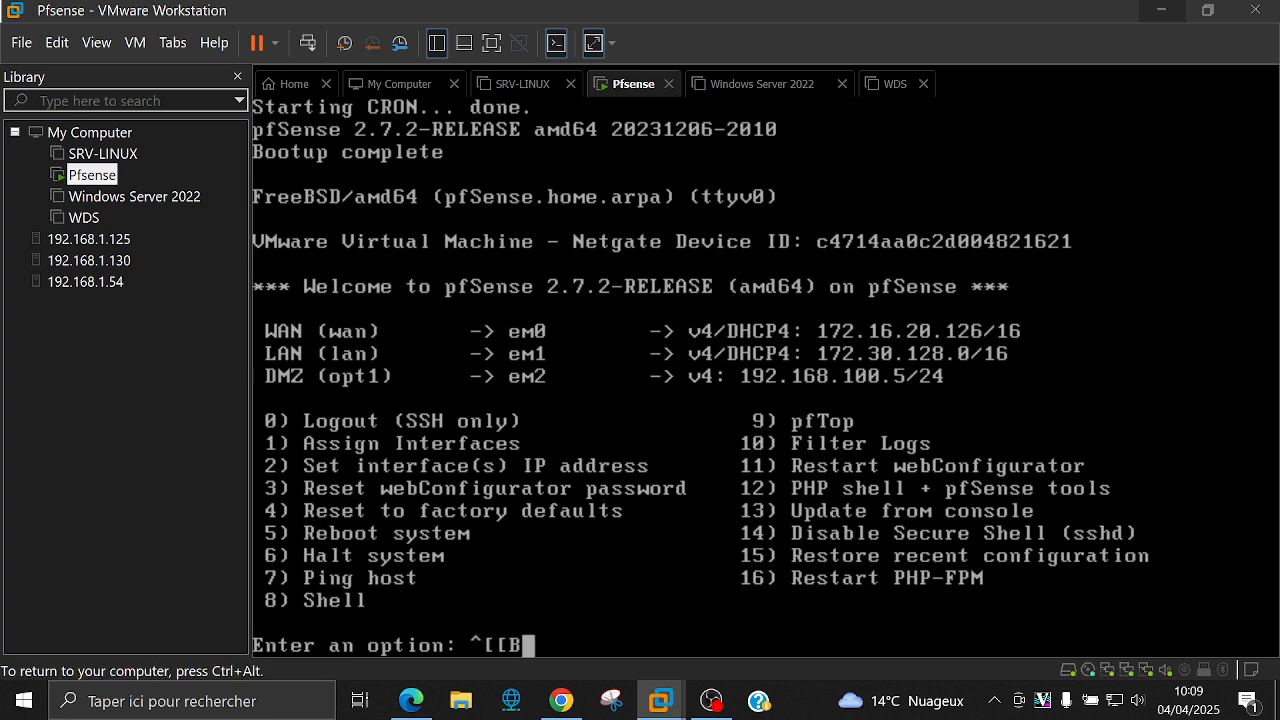
{"action": "key", "text": "BackSpace"}
{"action": "key", "text": "BackSpace"}
{"action": "key", "text": "BackSpace"}
{"action": "key", "text": "BackSpace"}
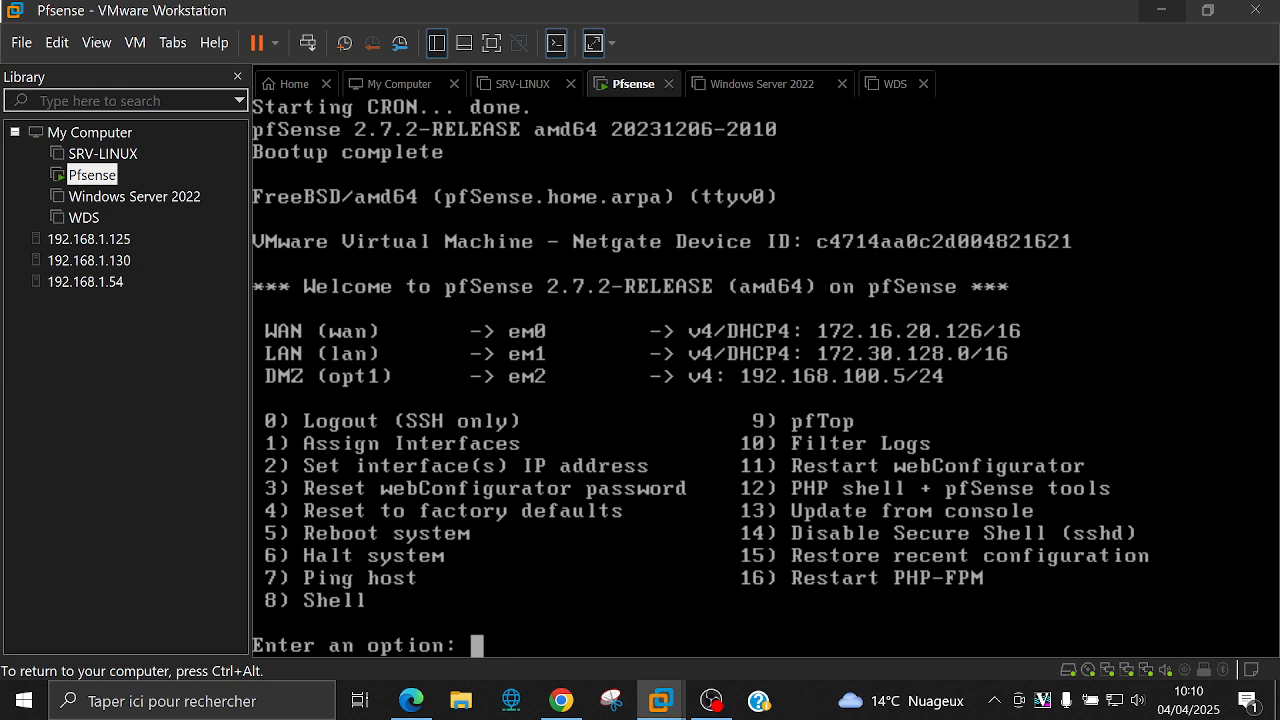
{"action": "key", "text": "ctrl+alt"}
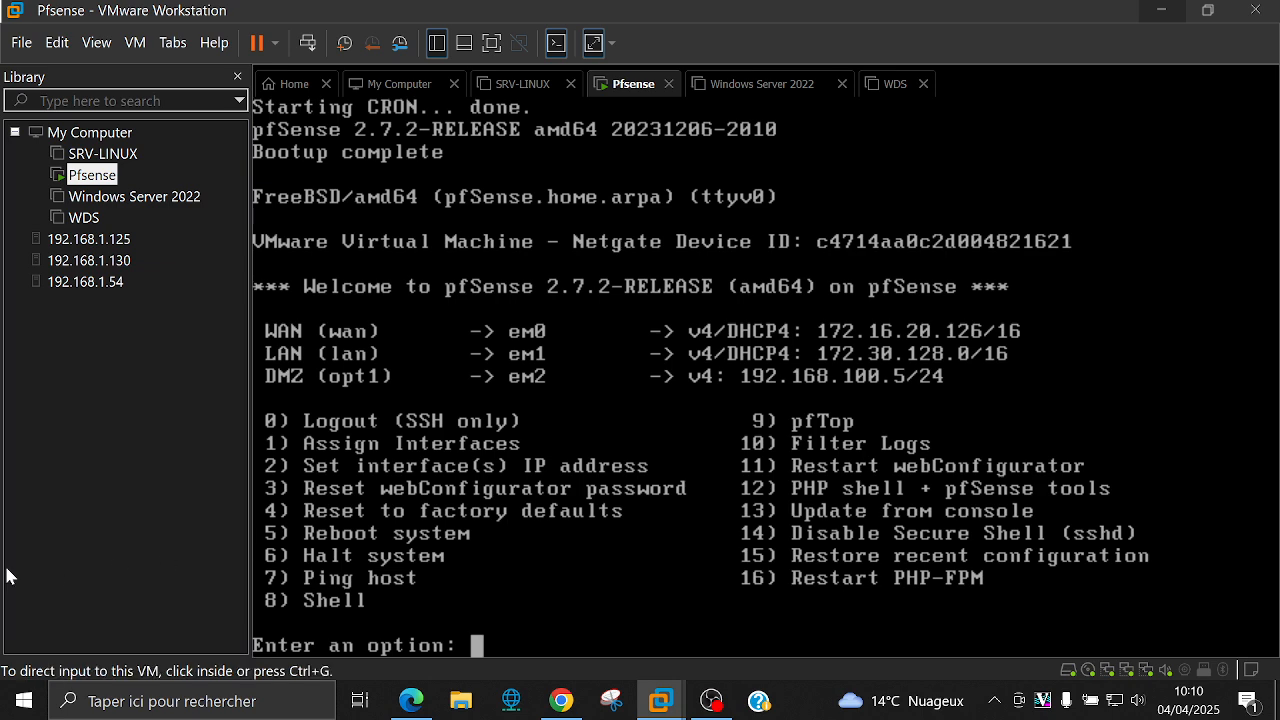
{"action": "left_click", "coordinate": [548, 565]}
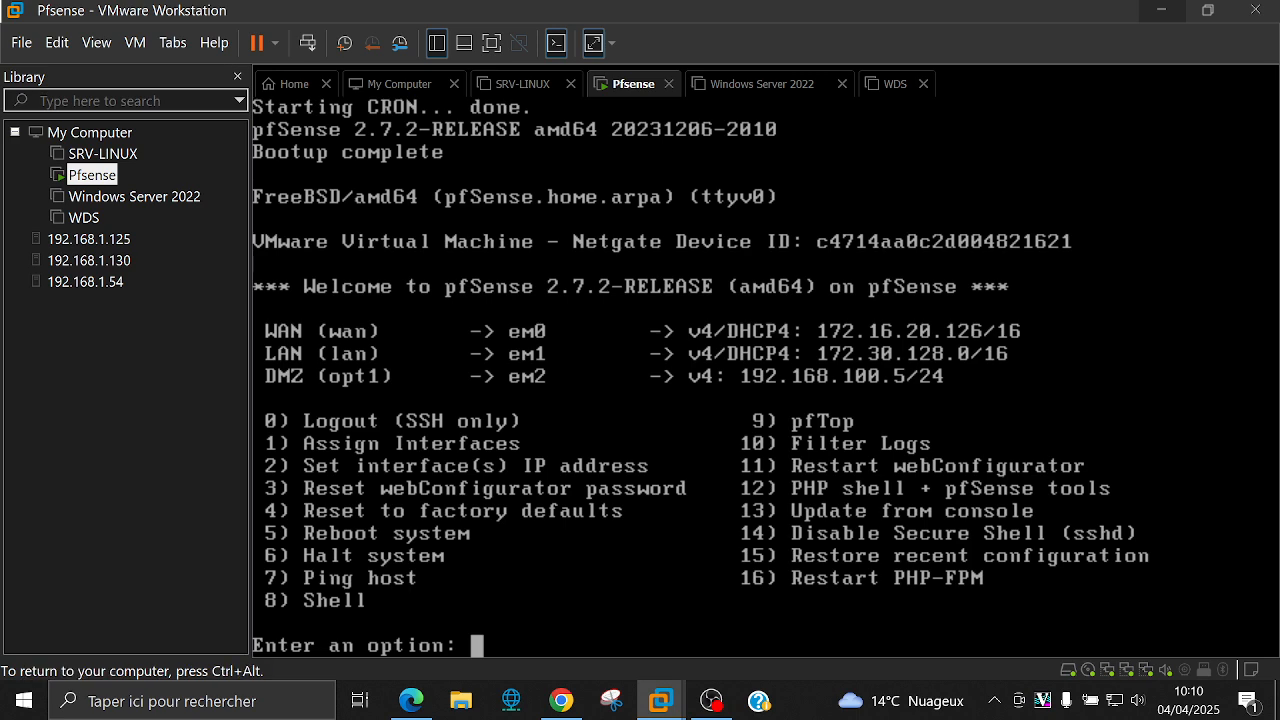
{"action": "key", "text": "Down"}
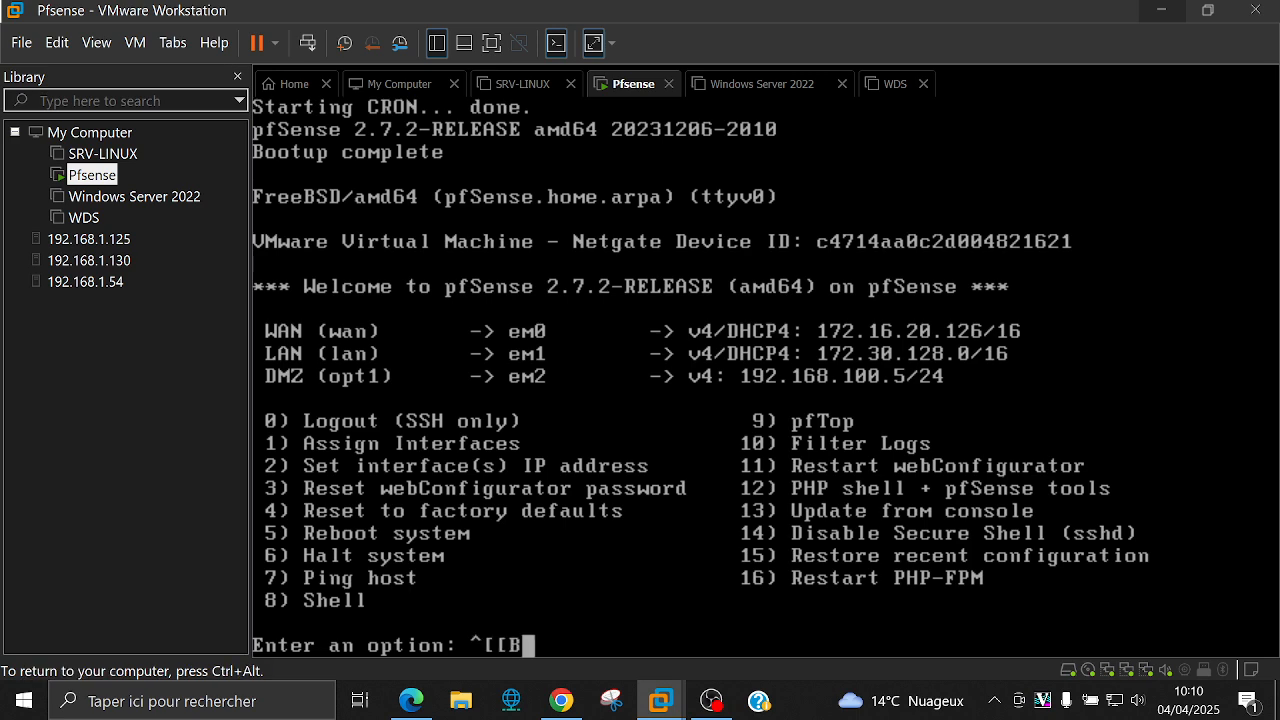
{"action": "key", "text": "Return"}
Step: Through option 2, give the LAN interface the static IPv4 address 172.50.12.8/27 without DHCP
{"action": "type", "text": "2"}
{"action": "key", "text": "Return"}
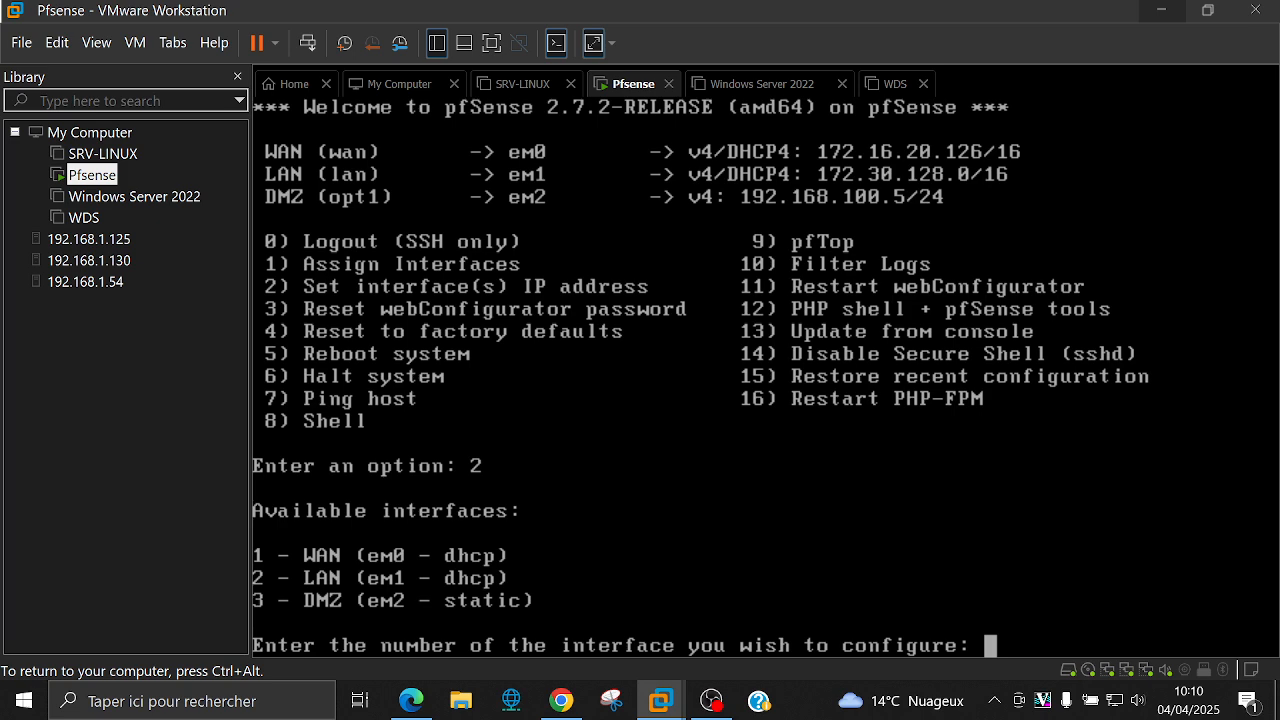
{"action": "type", "text": "2"}
{"action": "key", "text": "Return"}
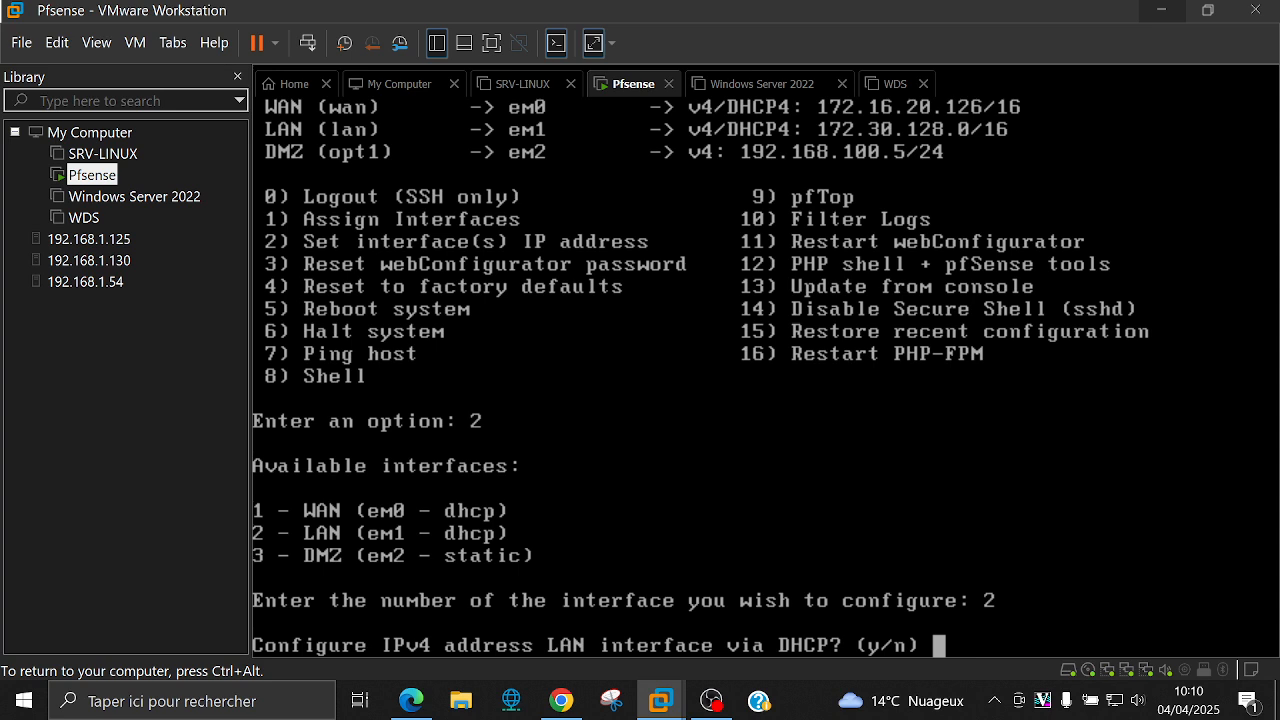
{"action": "type", "text": "n"}
{"action": "key", "text": "Return"}
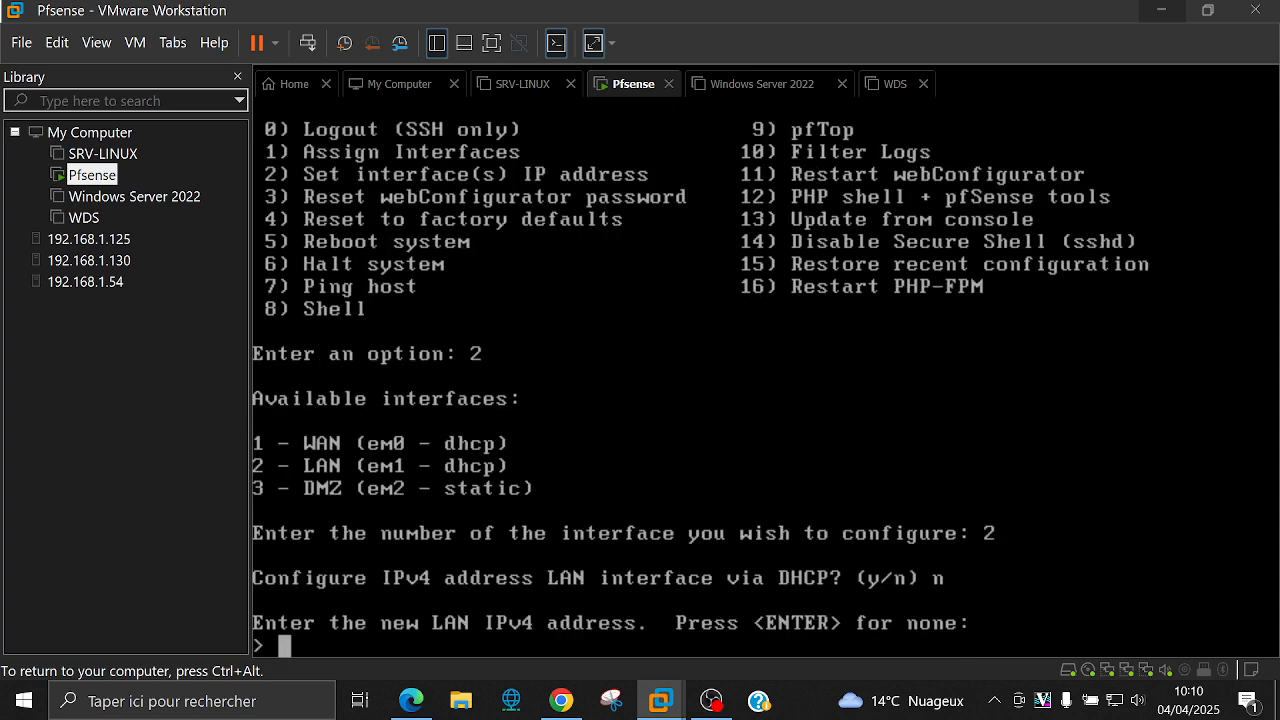
{"action": "type", "text": "172.50.12."}
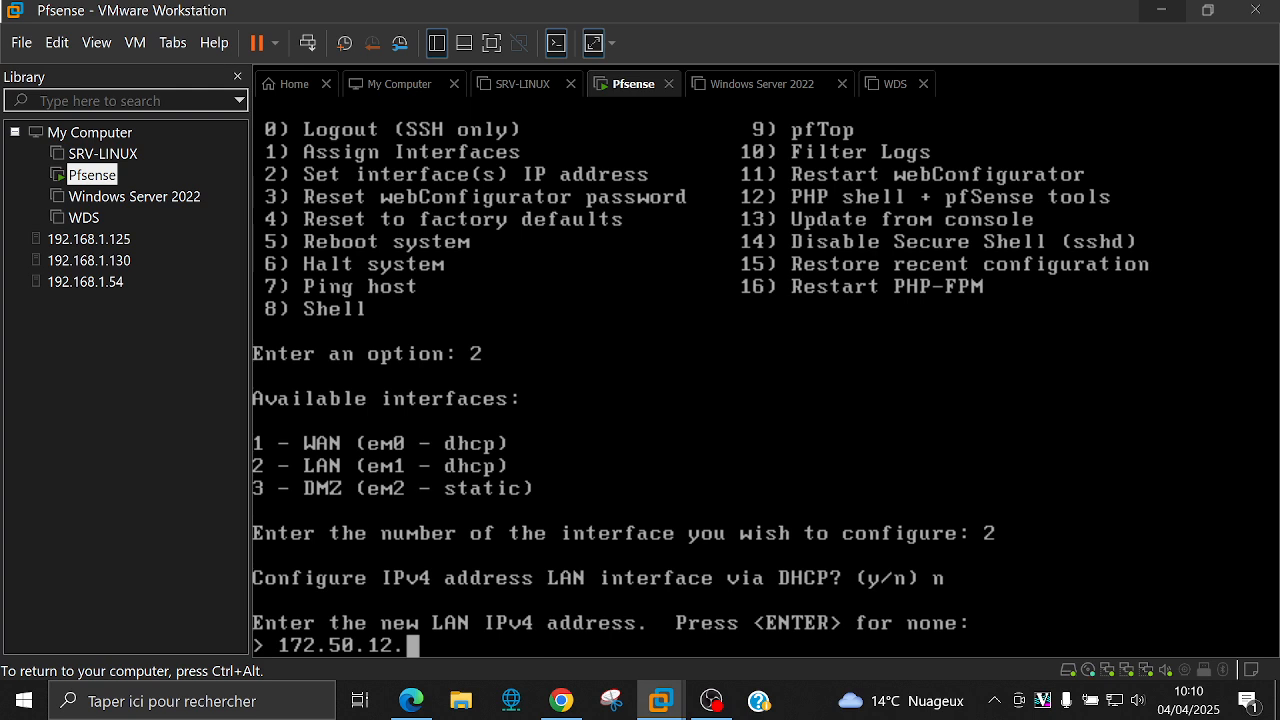
{"action": "type", "text": "8/27"}
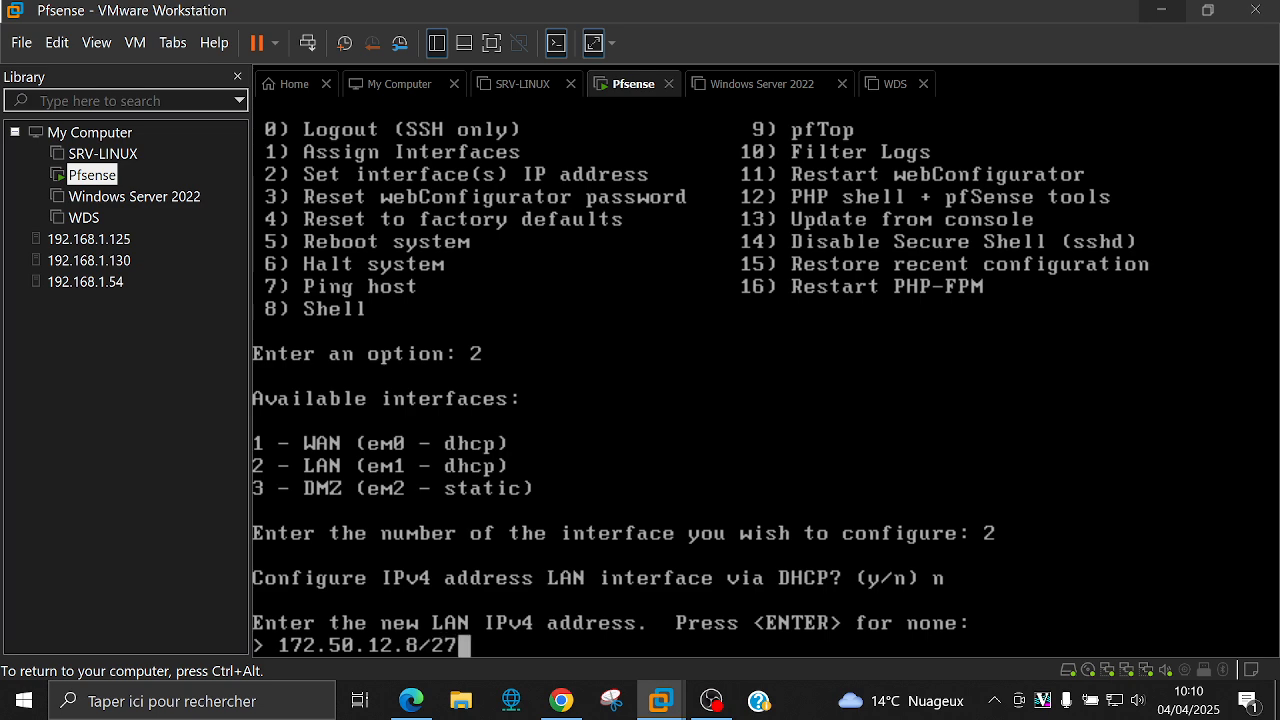
{"action": "key", "text": "Return"}
Step: Leave the LAN gateway empty, skip IPv6, keep the LAN DHCP server off and HTTPS on
{"action": "key", "text": "Return"}
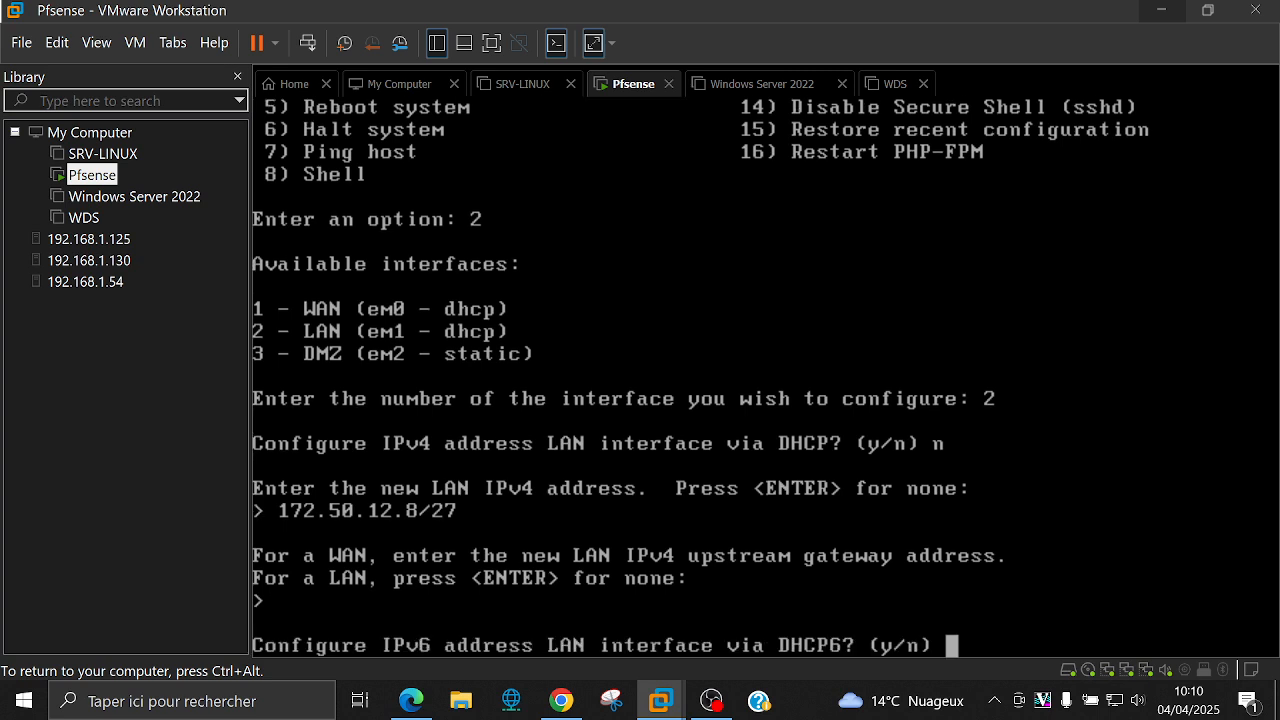
{"action": "type", "text": "n"}
{"action": "key", "text": "Return"}
{"action": "key", "text": "Return"}
{"action": "type", "text": "n"}
{"action": "key", "text": "Return"}
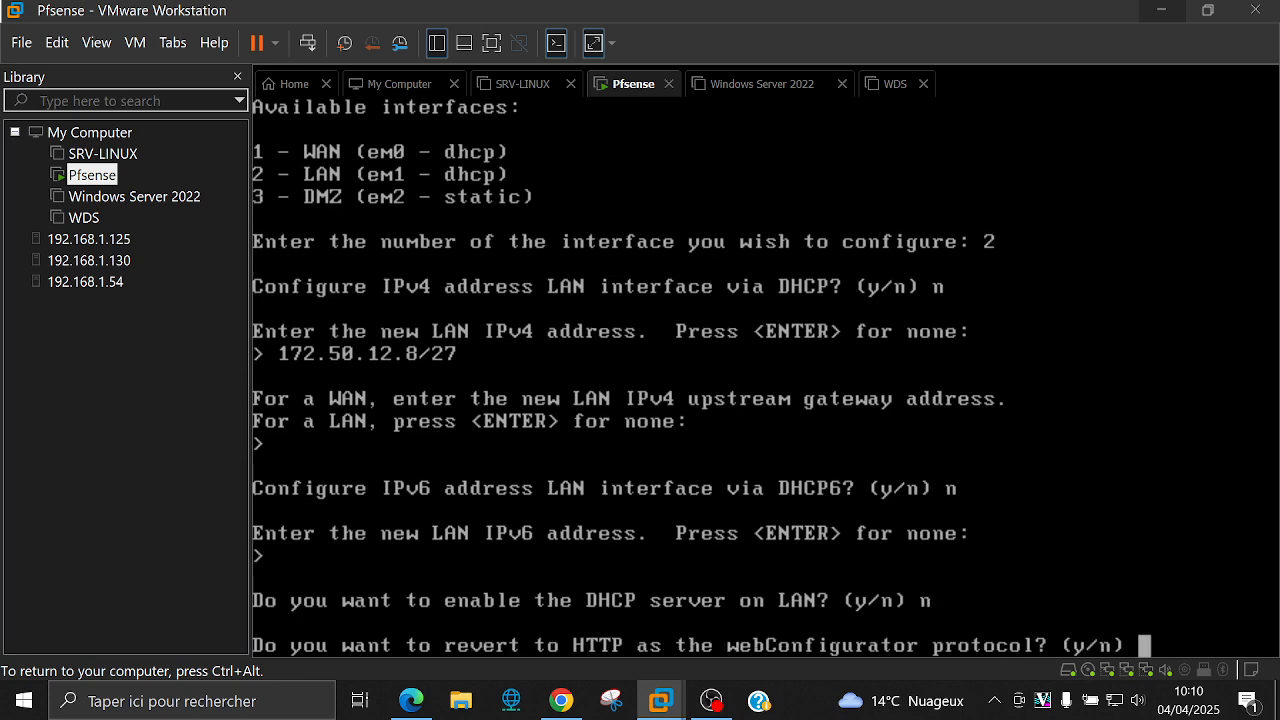
{"action": "type", "text": "n"}
{"action": "key", "text": "Return"}
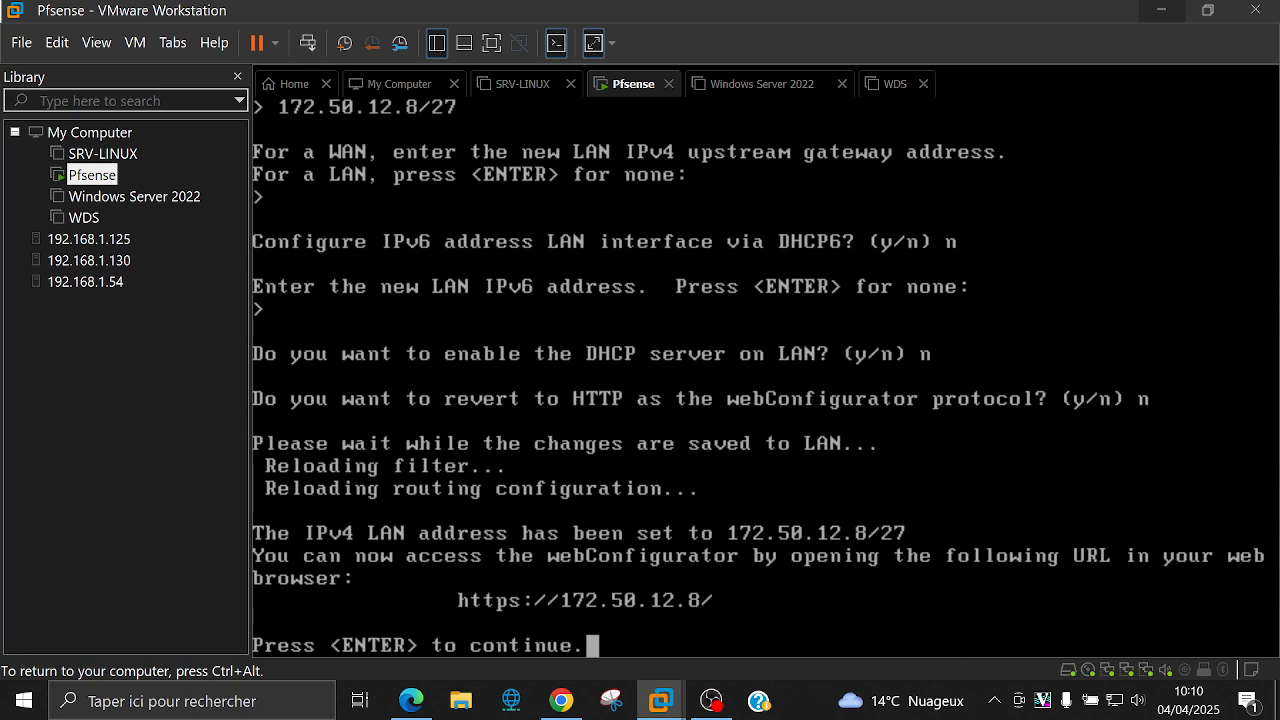
{"action": "key", "text": "Return"}
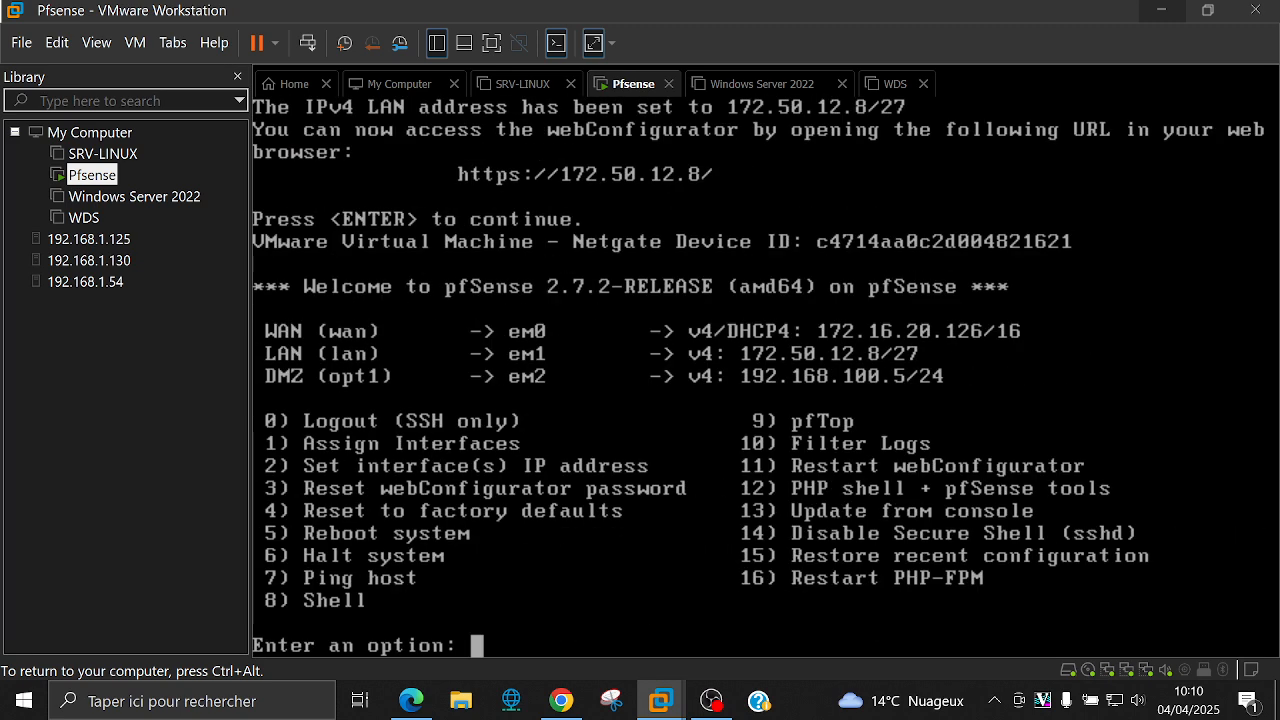
{"action": "key", "text": "ctrl+alt"}
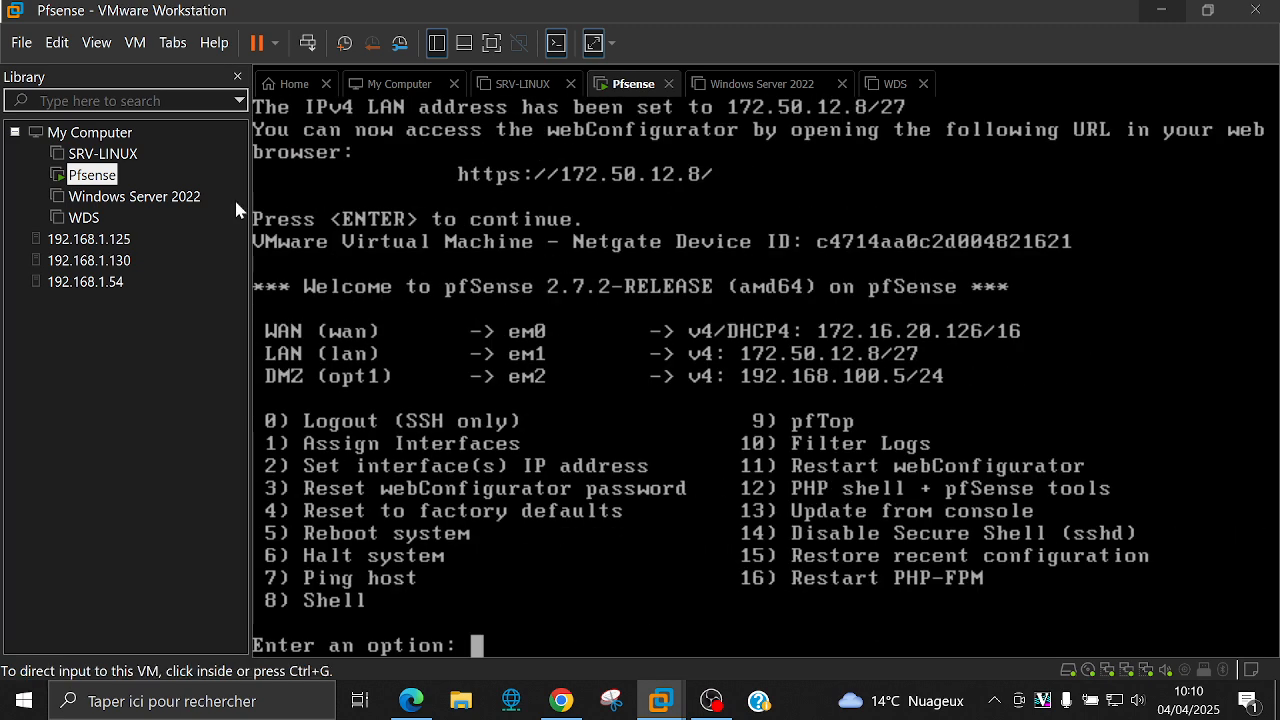
{"action": "left_click", "coordinate": [96, 42]}
Step: Open the Virtual Network Editor with administrator rights and select VMnet1
{"action": "mouse_move", "coordinate": [72, 37]}
{"action": "left_click", "coordinate": [69, 138]}
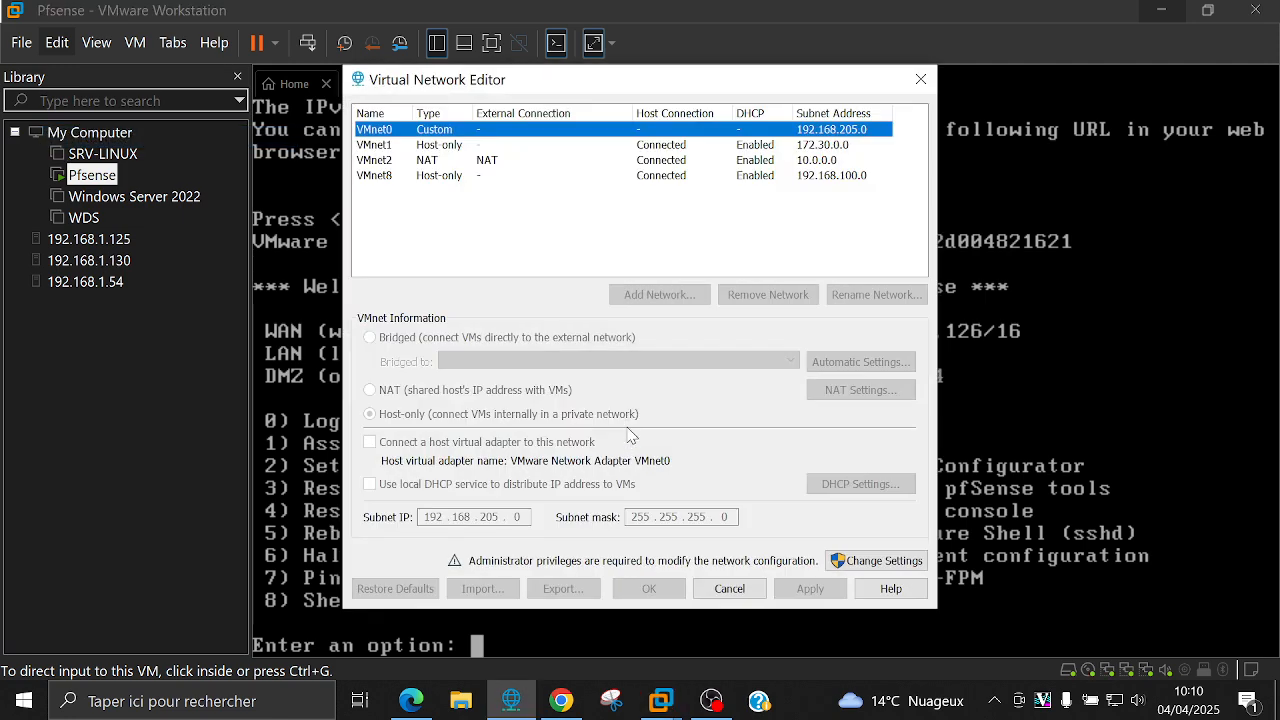
{"action": "left_click", "coordinate": [482, 146]}
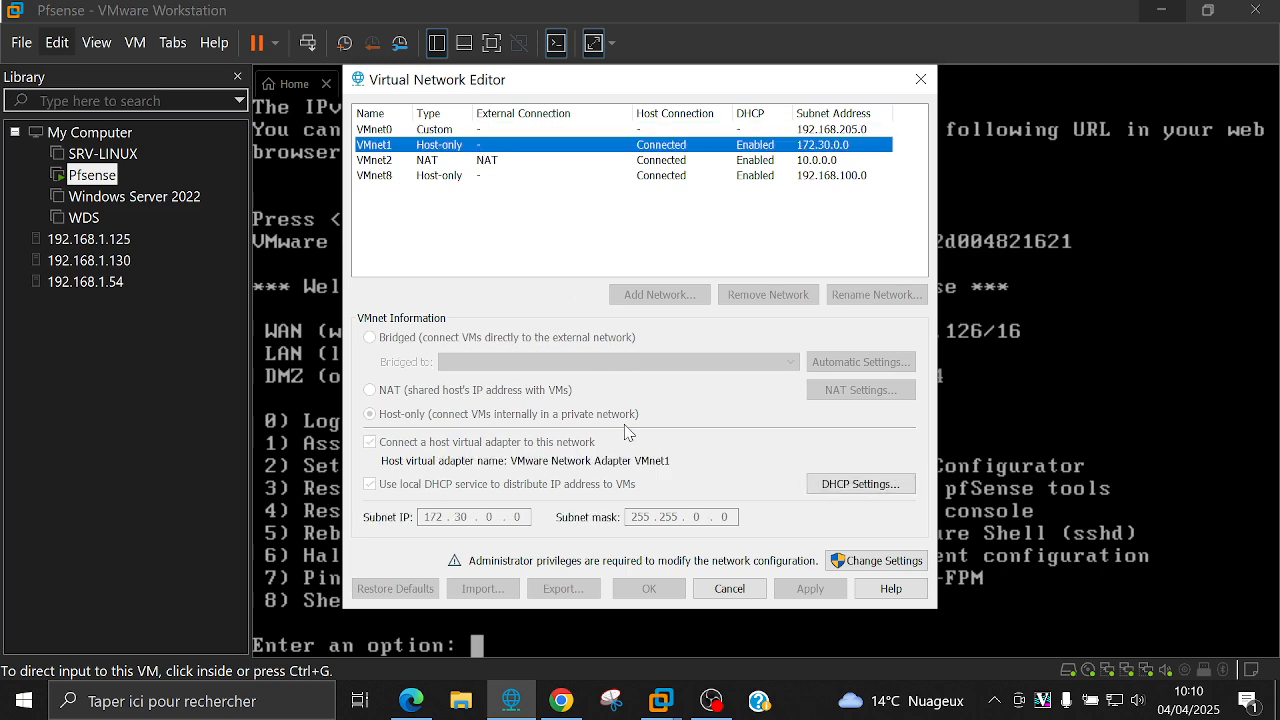
{"action": "left_click", "coordinate": [881, 565]}
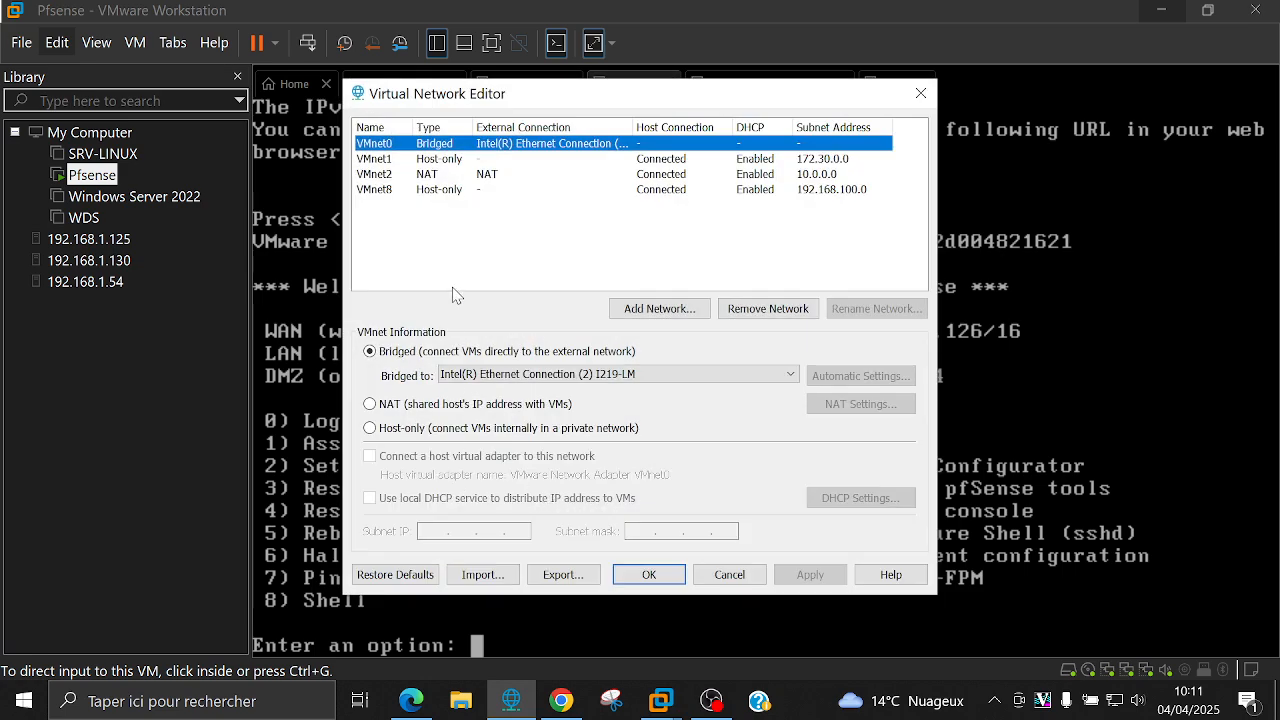
{"action": "left_click", "coordinate": [437, 160]}
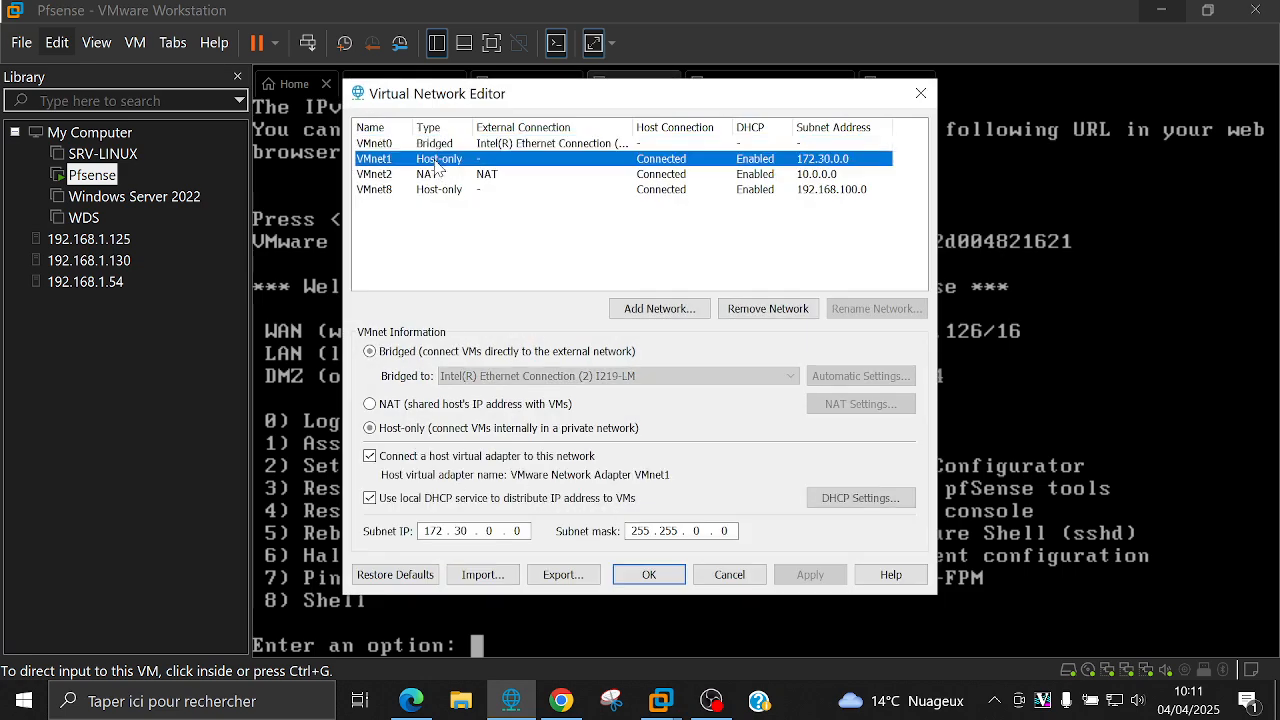
Step: Set VMnet1's subnet to 172.50.12.0 with mask 255.255.255.224, then apply and confirm
{"action": "double_click", "coordinate": [460, 531]}
{"action": "type", "text": "50"}
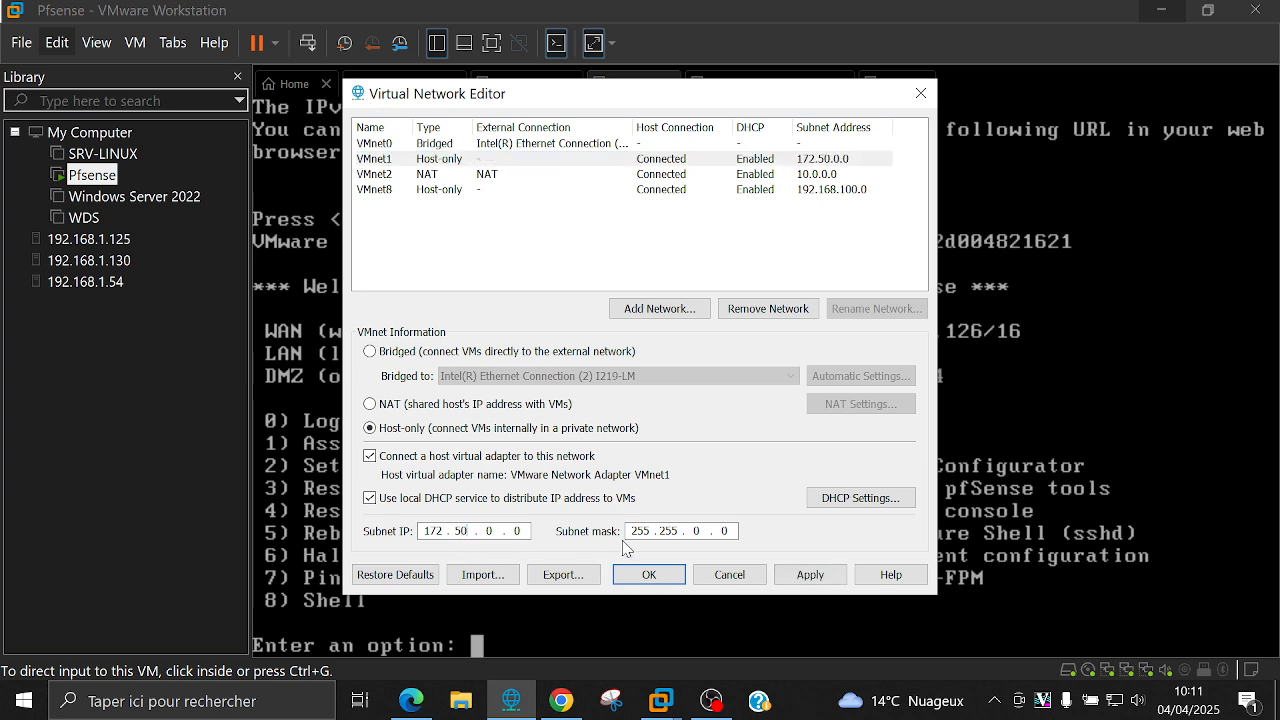
{"action": "double_click", "coordinate": [697, 531]}
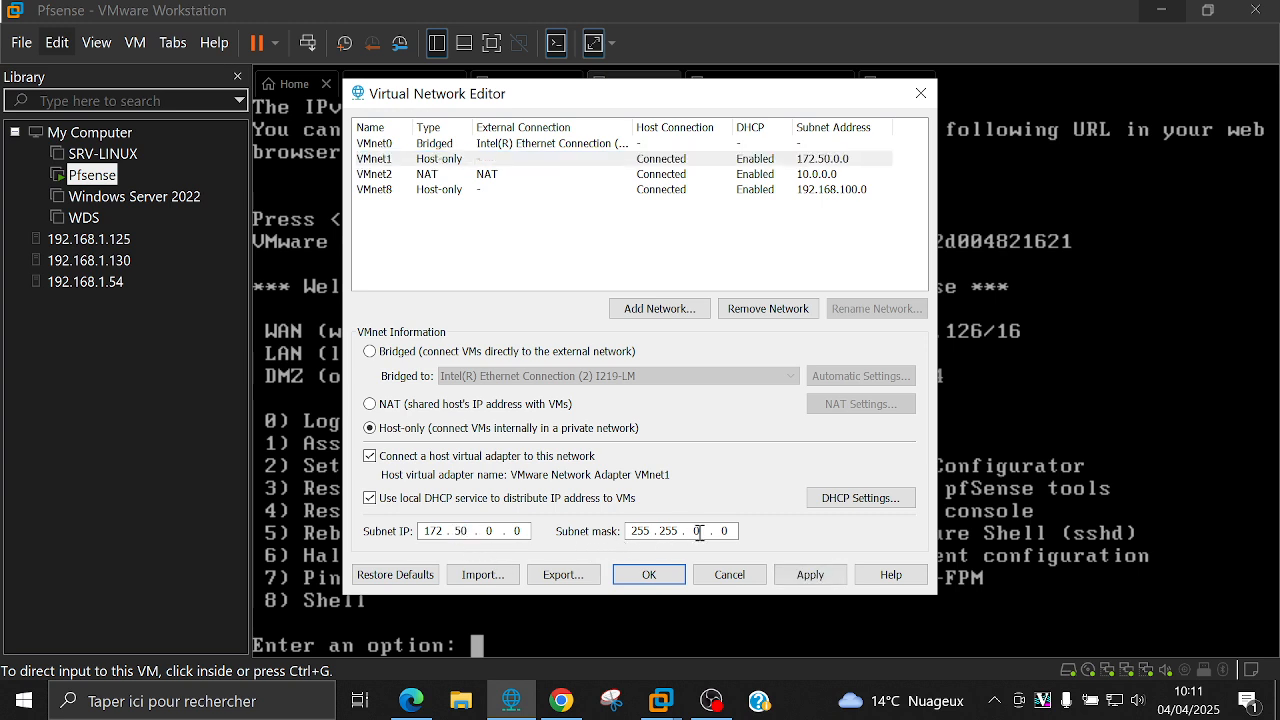
{"action": "double_click", "coordinate": [489, 531]}
{"action": "type", "text": "12"}
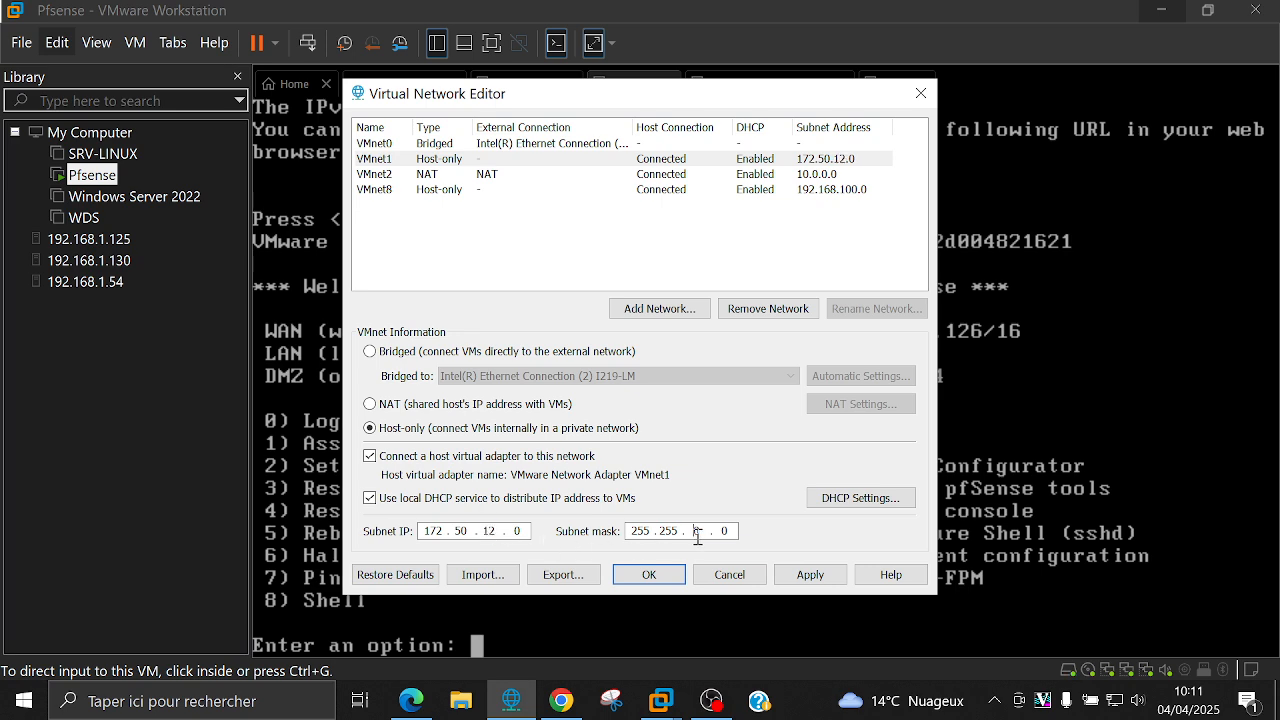
{"action": "double_click", "coordinate": [697, 531]}
{"action": "type", "text": "255 . 224"}
{"action": "left_click", "coordinate": [826, 582]}
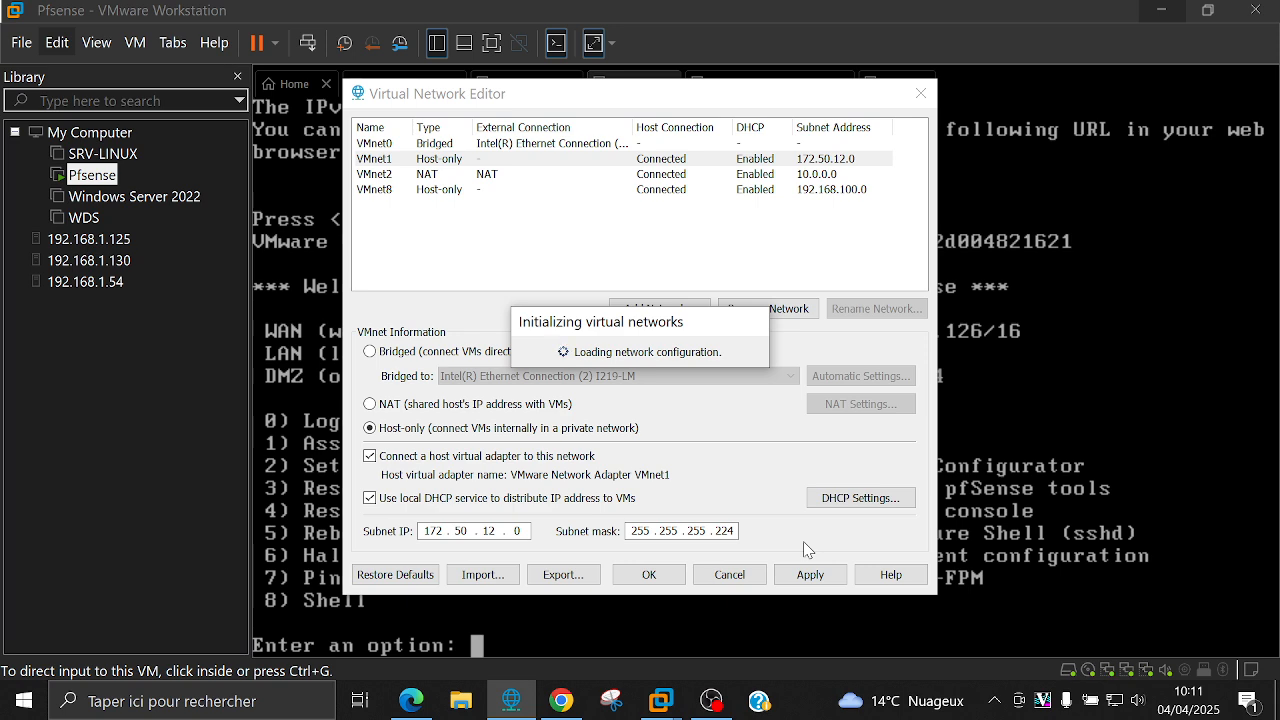
{"action": "left_click", "coordinate": [649, 575]}
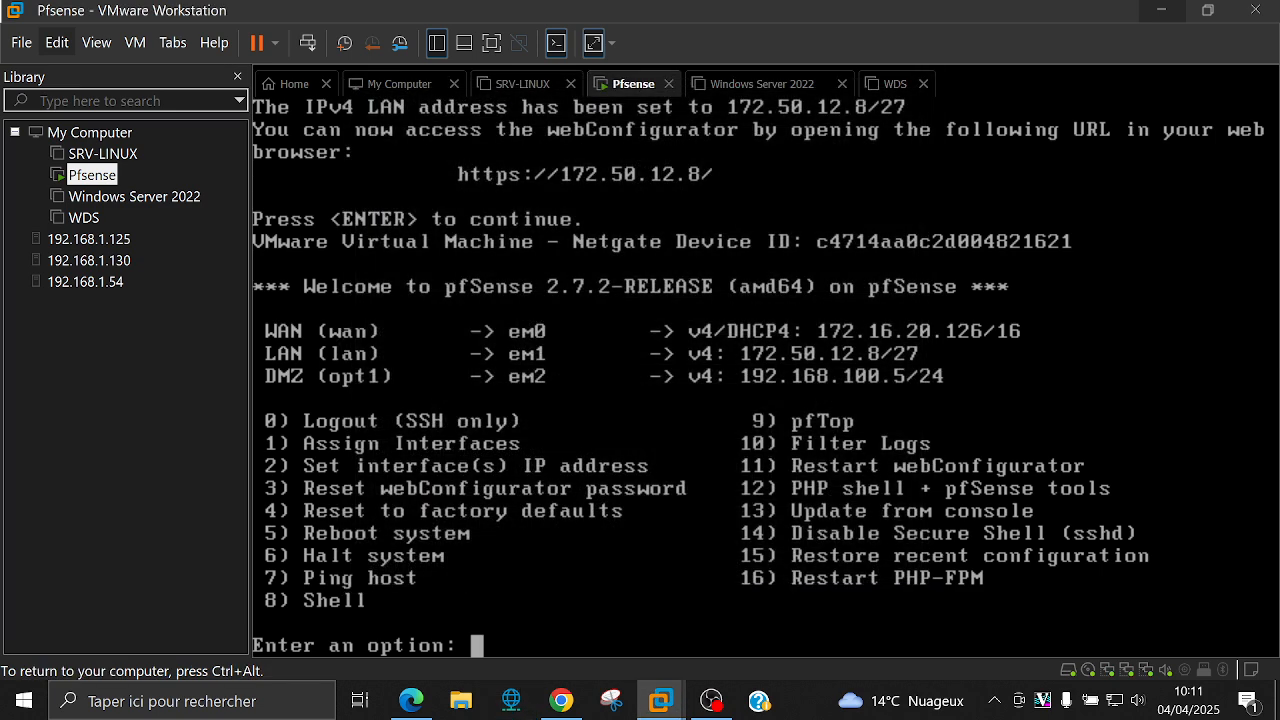
Step: Check in pfSense's VM settings that the second network adapter uses VMnet1 (Host-only), then close them
{"action": "key", "text": "ctrl+alt"}
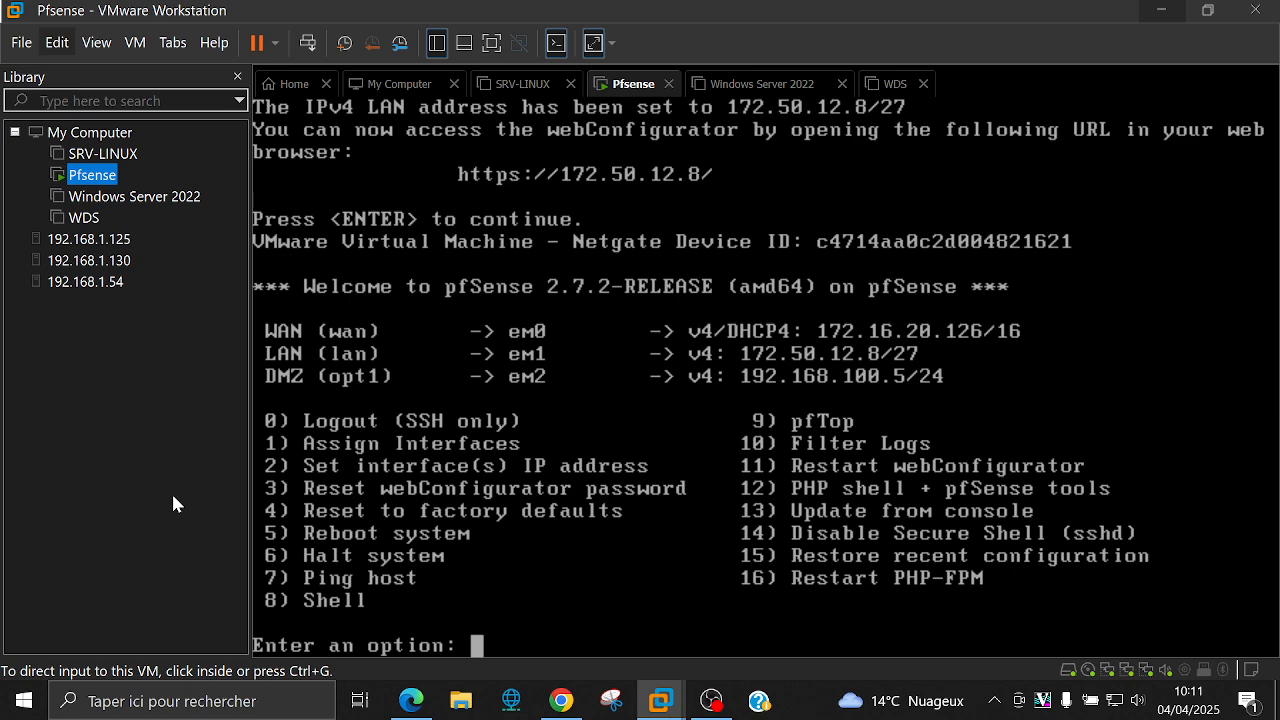
{"action": "right_click", "coordinate": [101, 178]}
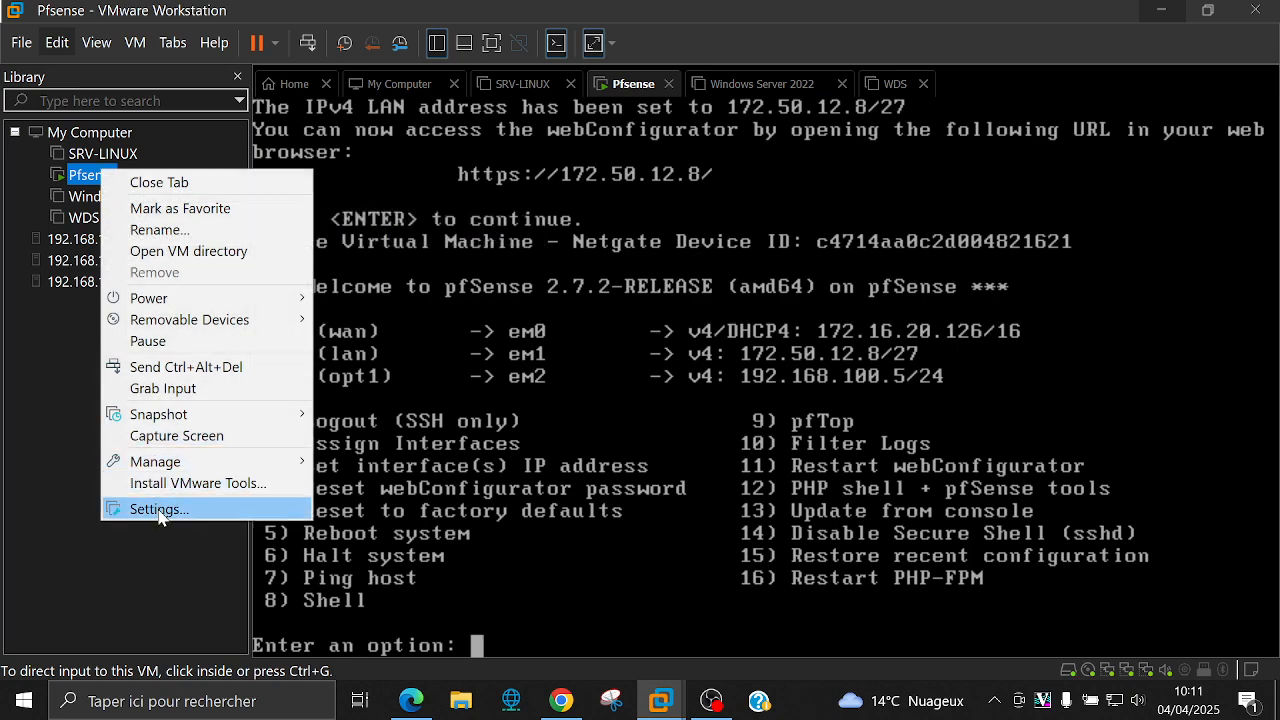
{"action": "left_click", "coordinate": [156, 506]}
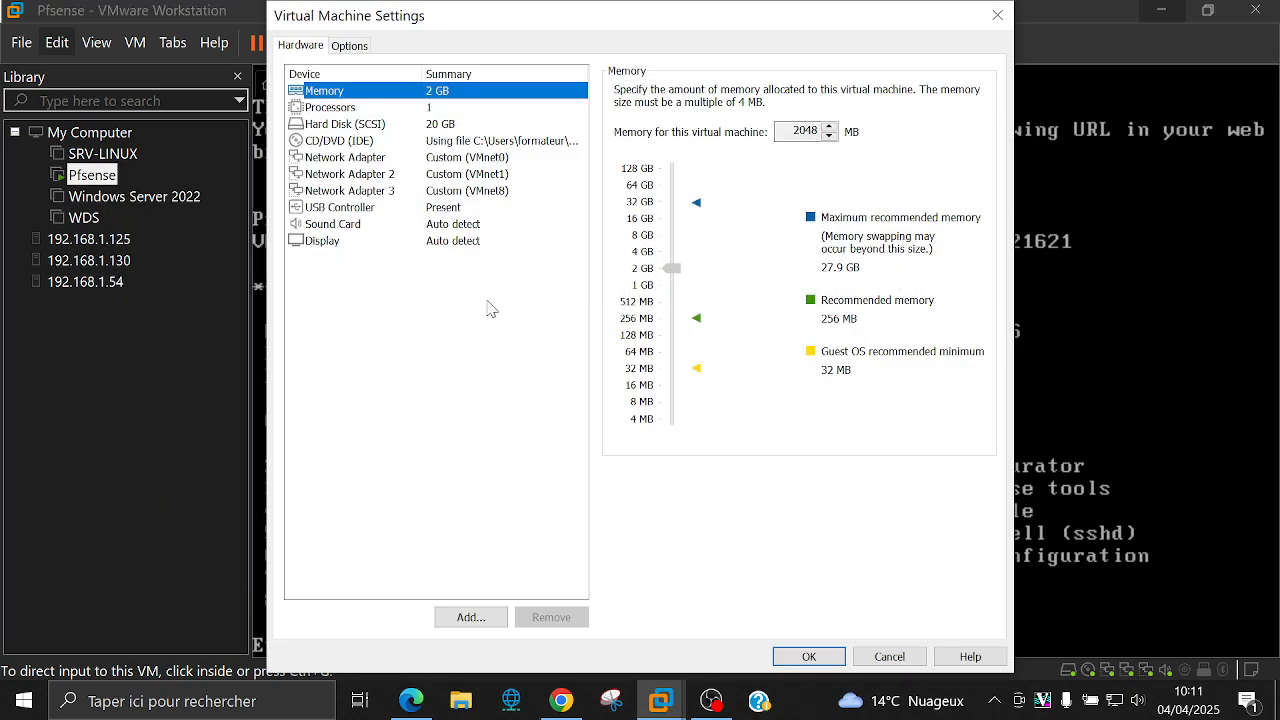
{"action": "left_click", "coordinate": [482, 176]}
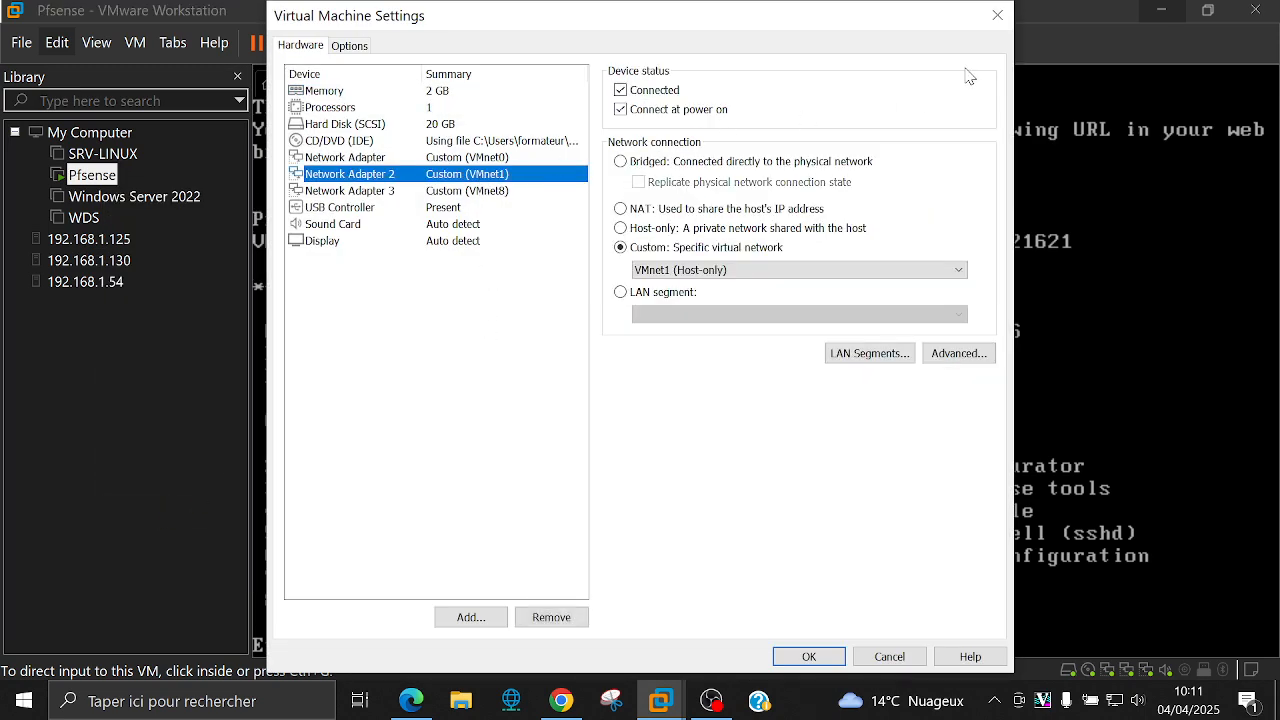
{"action": "left_click", "coordinate": [997, 16]}
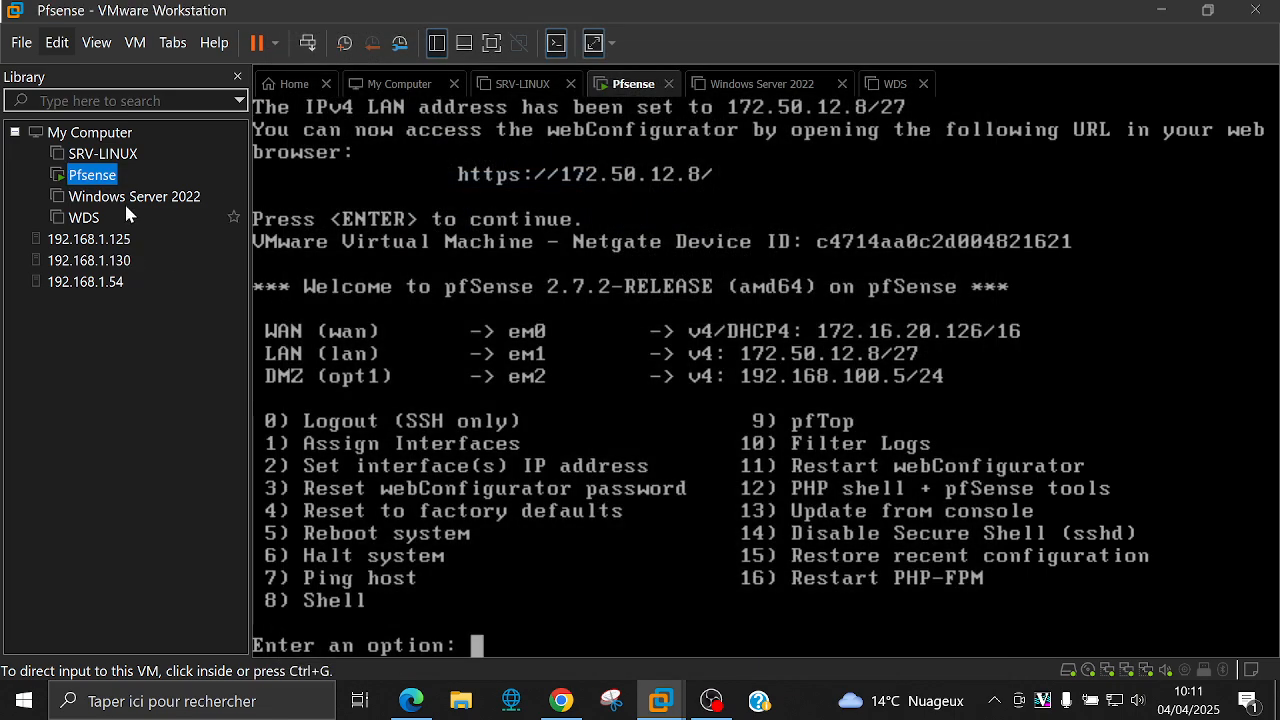
Step: Attach the Windows Server 2022 VM's network adapter to Custom VMnet1 (Host-only) and power it on
{"action": "left_click", "coordinate": [125, 200]}
{"action": "right_click", "coordinate": [125, 200]}
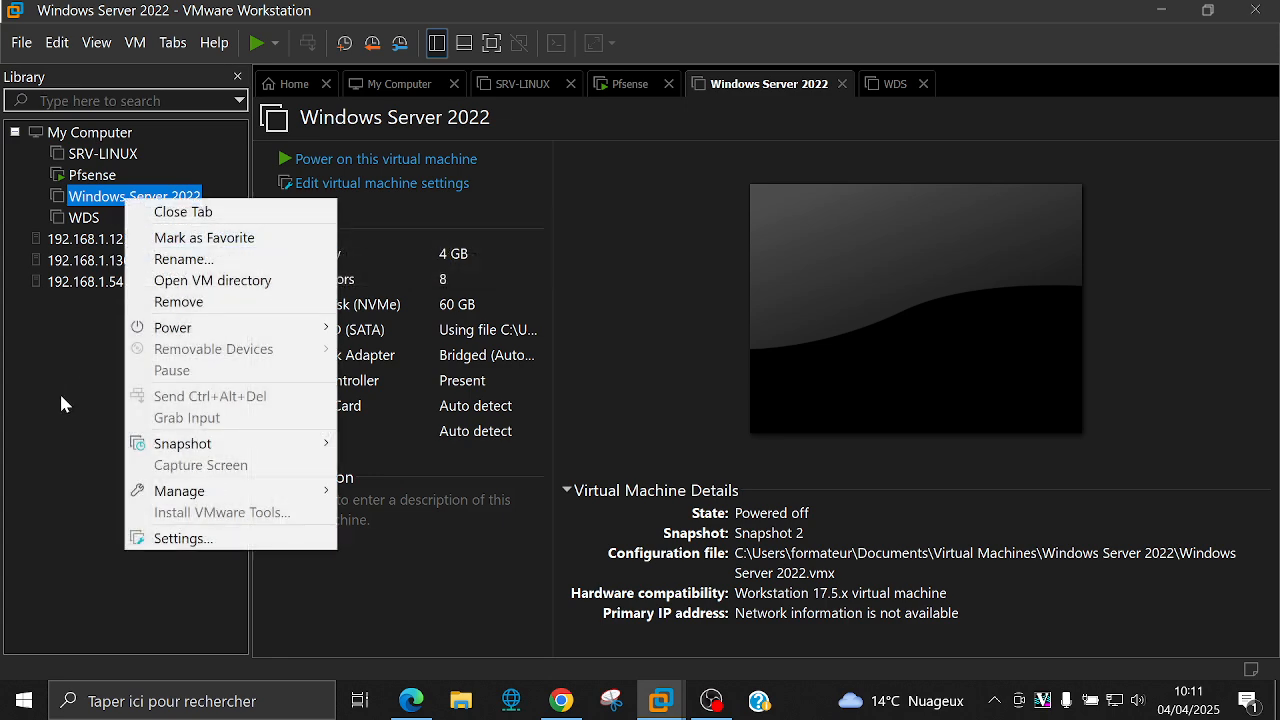
{"action": "left_click", "coordinate": [460, 362]}
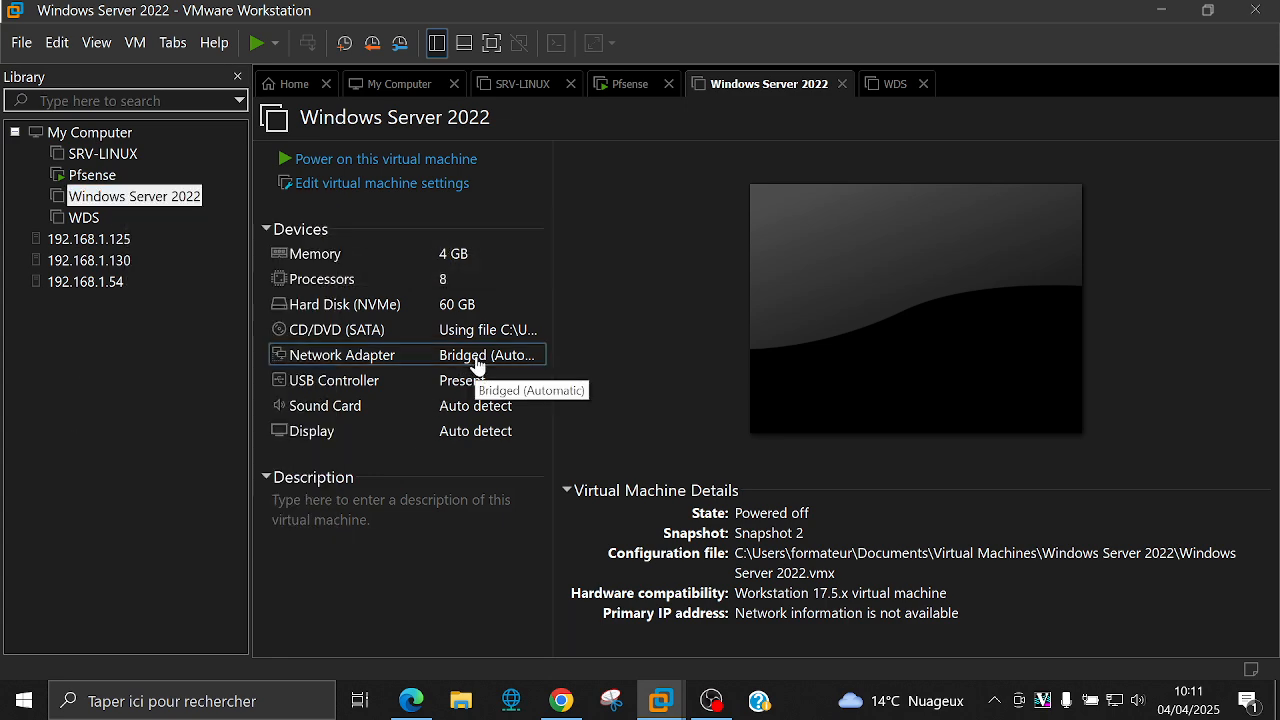
{"action": "double_click", "coordinate": [484, 358]}
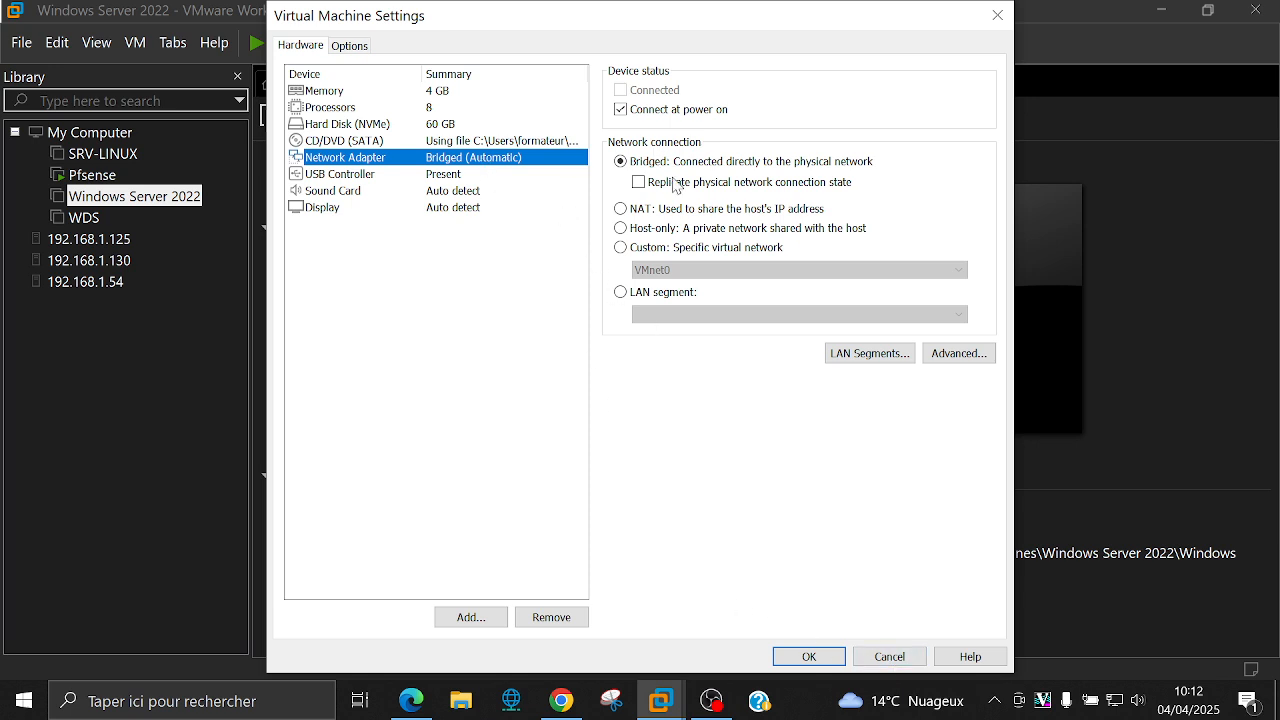
{"action": "left_click", "coordinate": [675, 248]}
{"action": "left_click", "coordinate": [672, 272]}
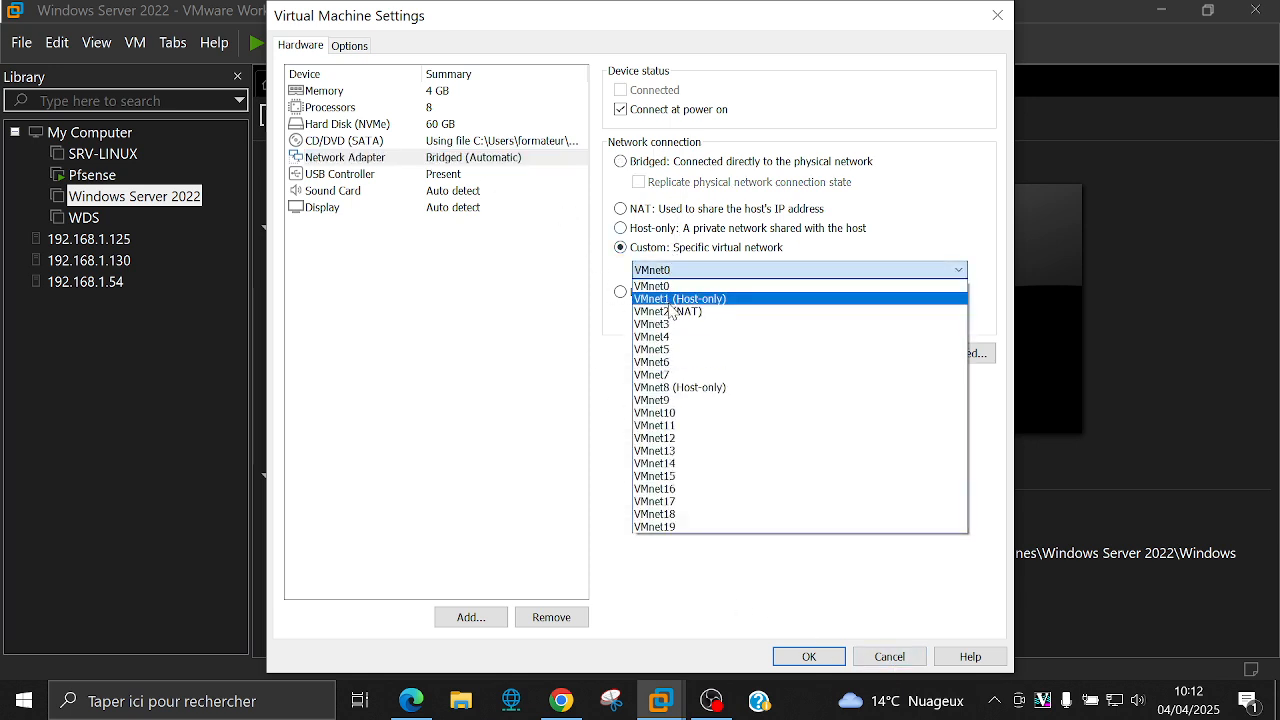
{"action": "left_click", "coordinate": [672, 300]}
{"action": "left_click", "coordinate": [818, 657]}
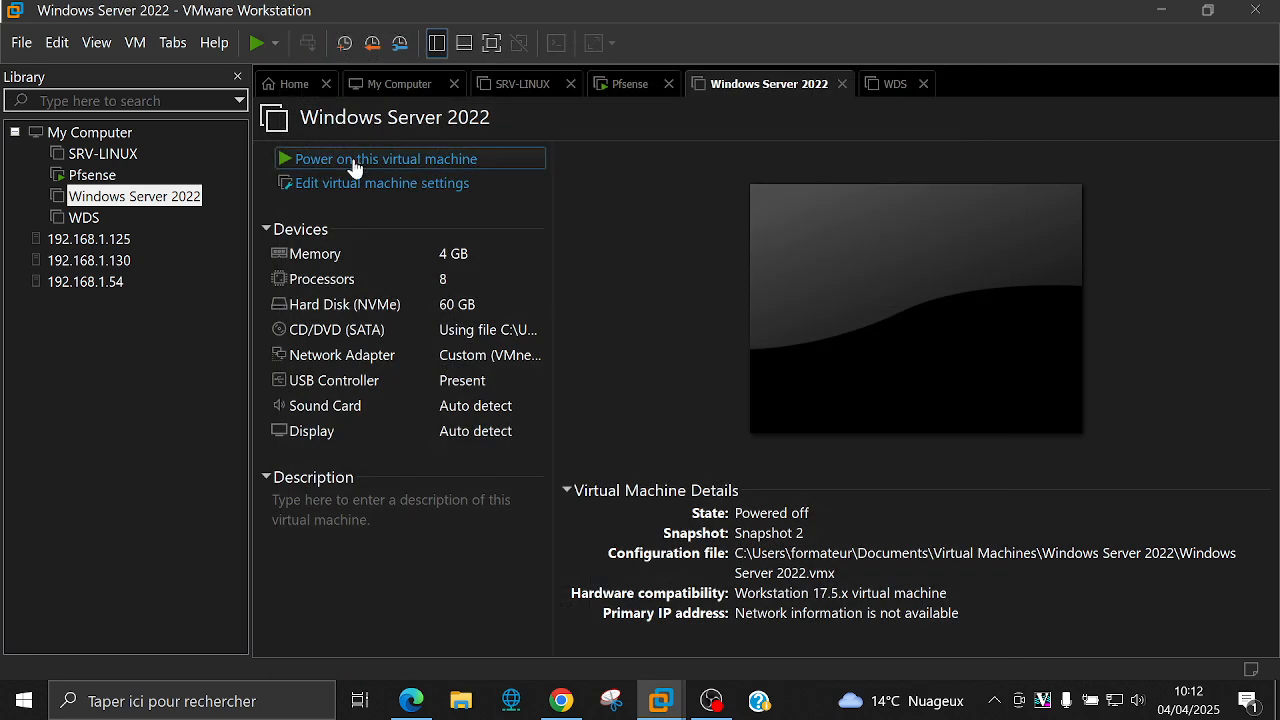
{"action": "left_click", "coordinate": [357, 161]}
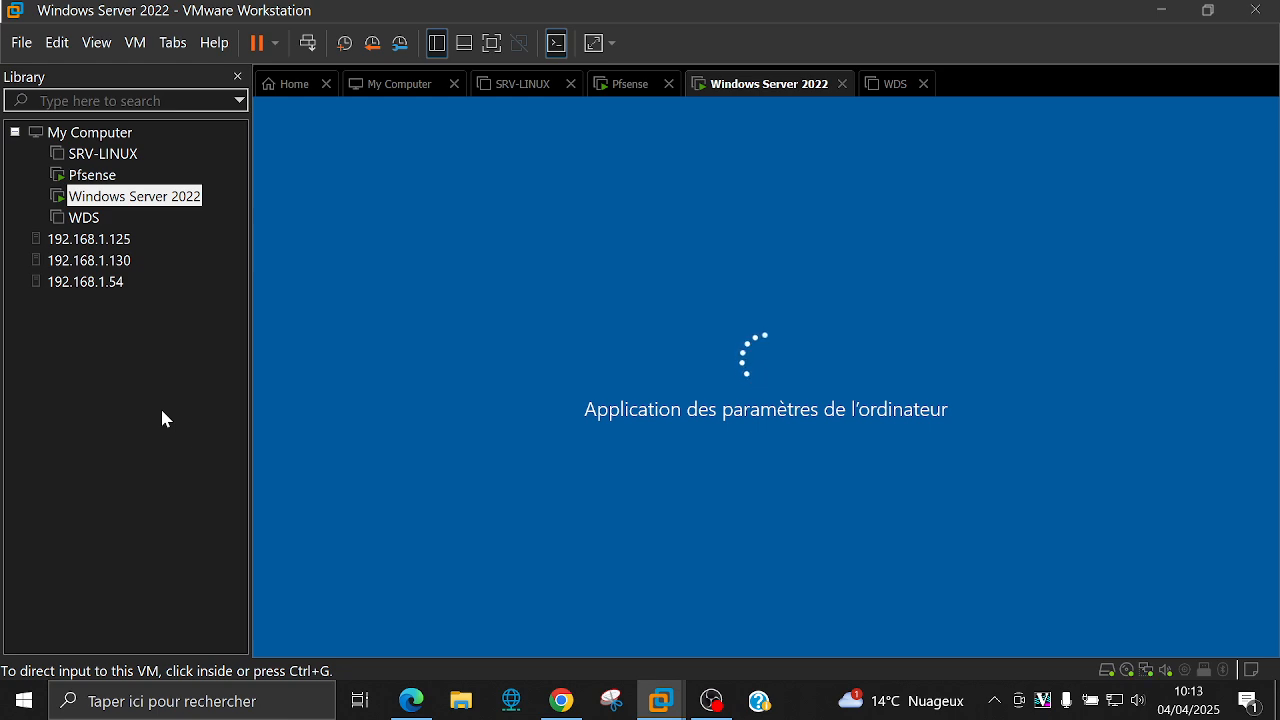
Step: Bring the OBS Studio window to the front from the taskbar
{"action": "right_click", "coordinate": [708, 703]}
{"action": "left_click", "coordinate": [710, 703]}
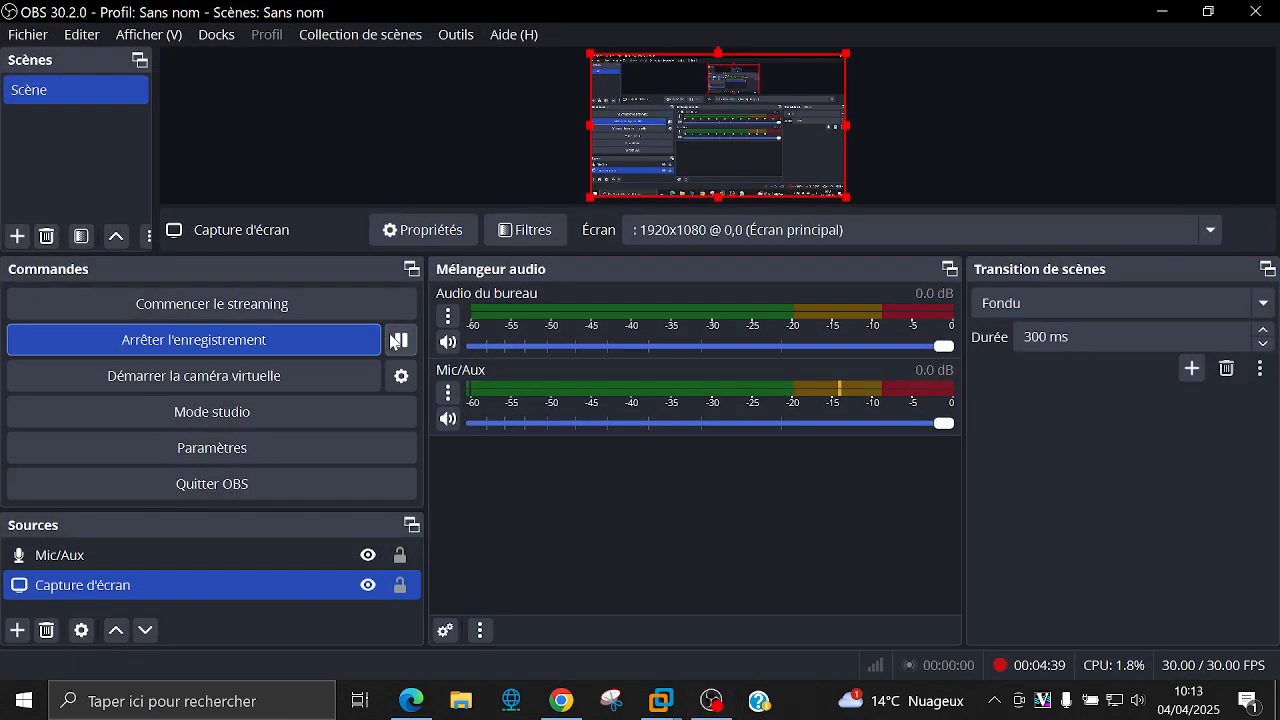
Step: Minimize OBS Studio to reveal the pfSense web dashboard in Chrome
{"action": "left_click", "coordinate": [1160, 11]}
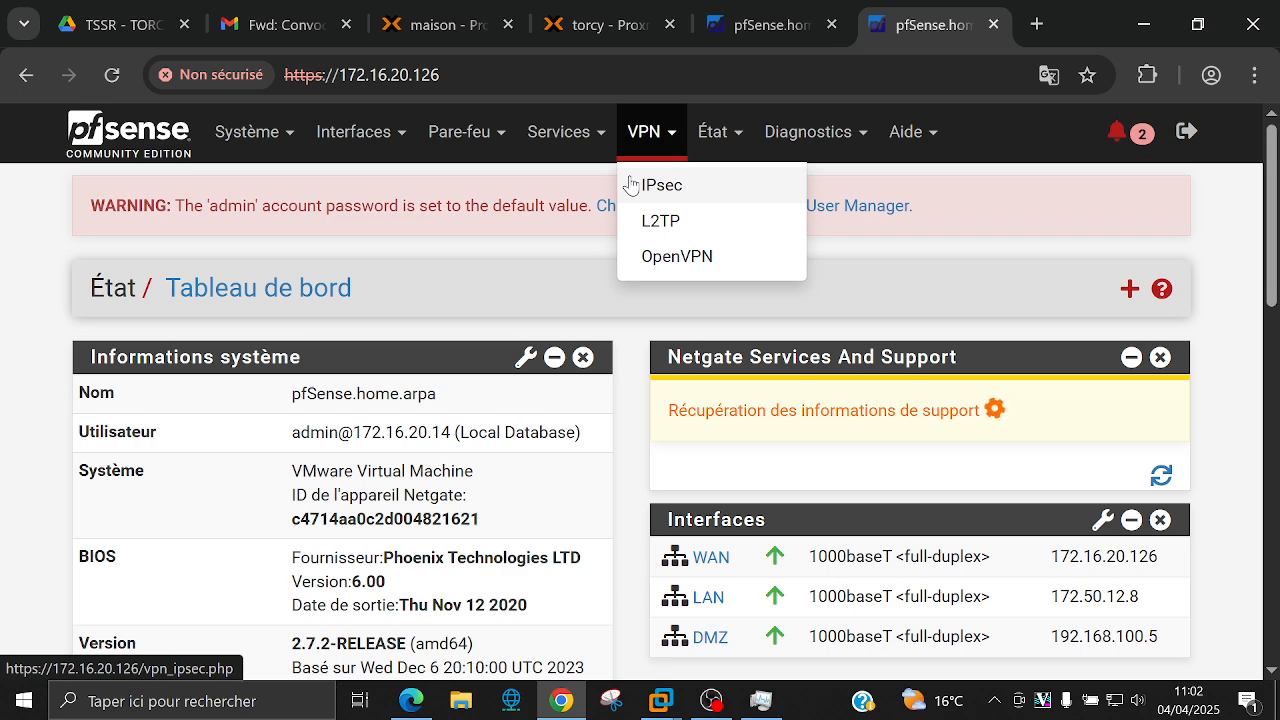
Step: Go to VPN > IPsec Tunnels and start a new phase 1 with Ajouter P1
{"action": "left_click", "coordinate": [704, 191]}
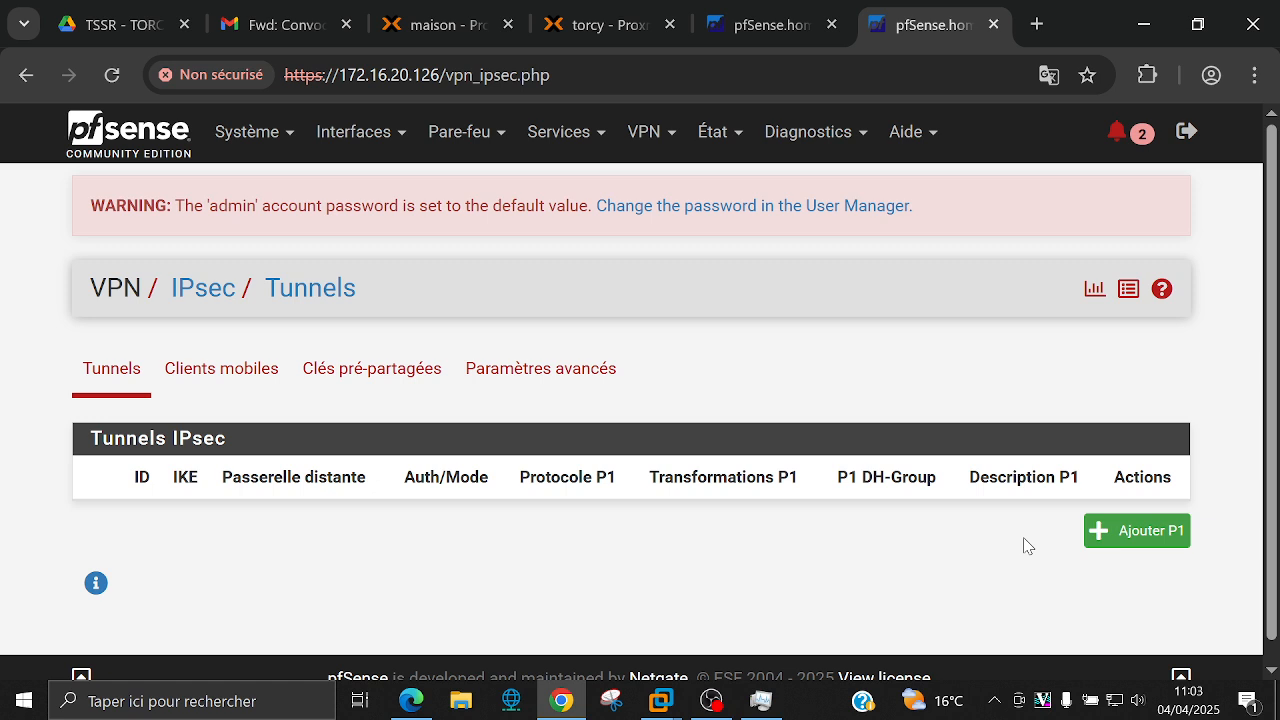
{"action": "left_click", "coordinate": [1130, 530]}
Step: Enter a phase 1 description naming the tunnel to the remote peer and keep IKEv2
{"action": "scroll", "coordinate": [843, 470], "scroll_direction": "down", "scroll_amount": 1}
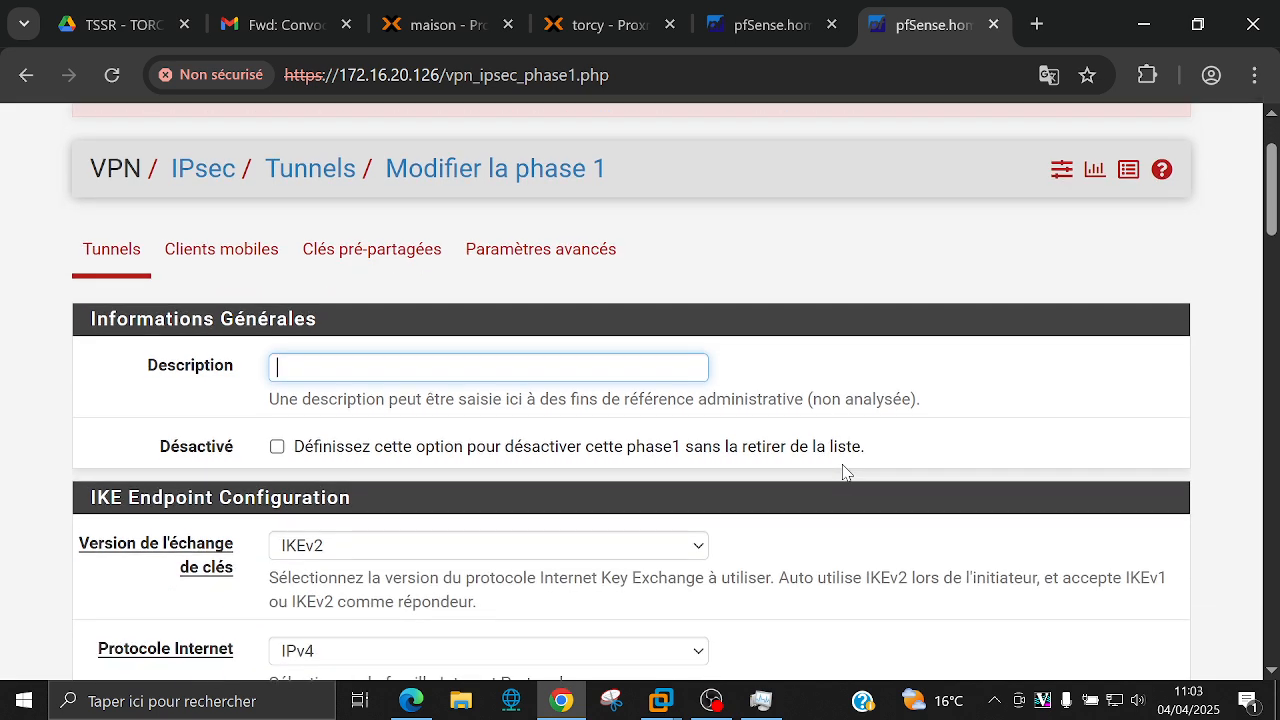
{"action": "type", "text": "Tunnel vers stephane"}
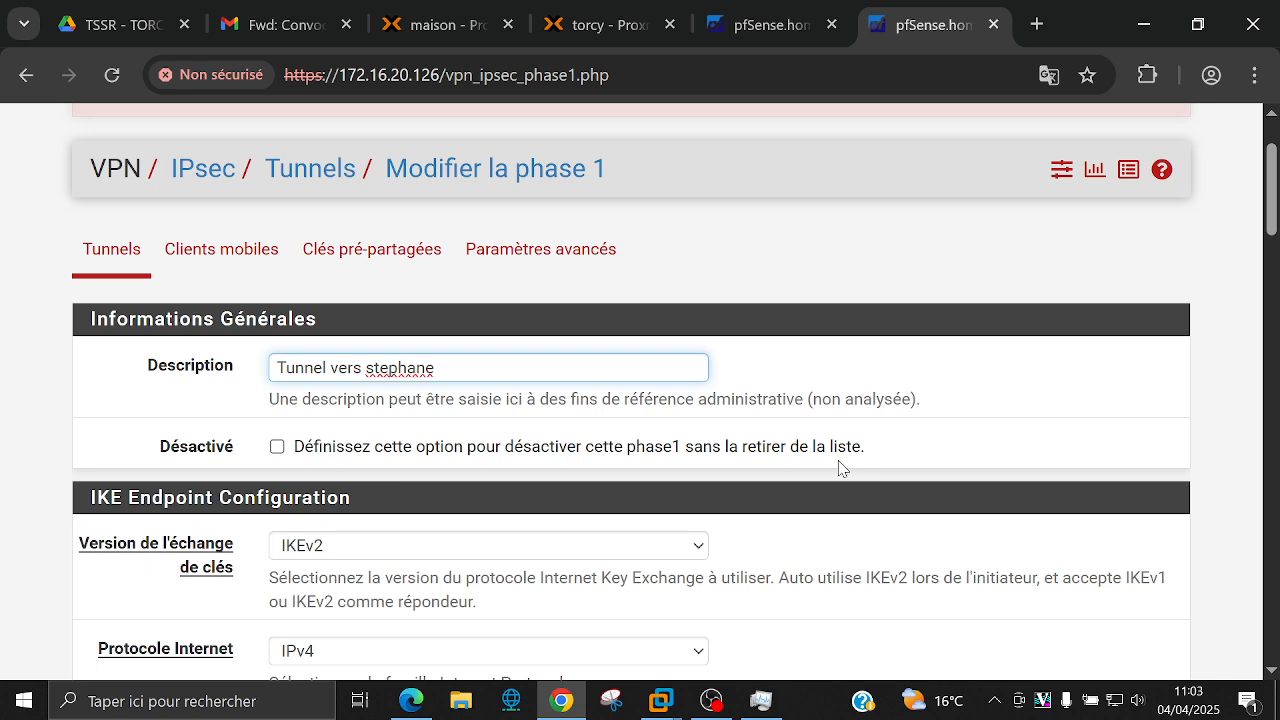
{"action": "left_click", "coordinate": [762, 505]}
{"action": "scroll", "coordinate": [523, 523], "scroll_direction": "down", "scroll_amount": 3}
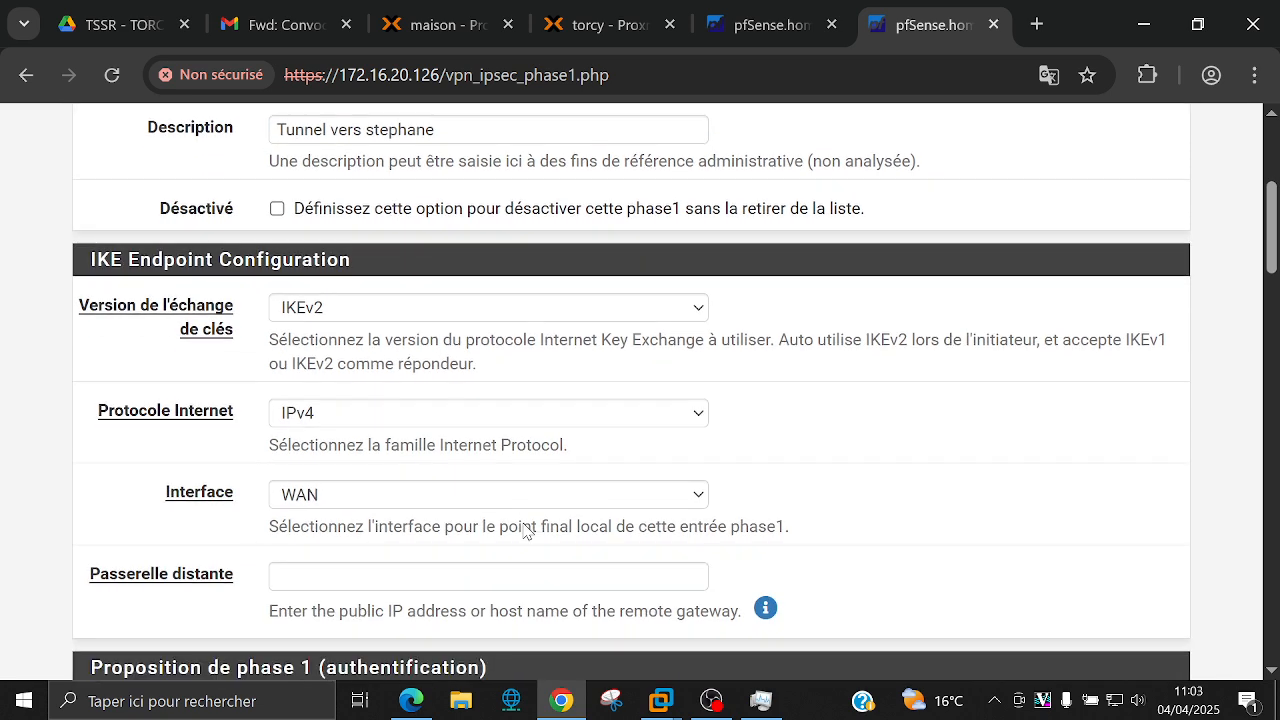
{"action": "left_click", "coordinate": [418, 310]}
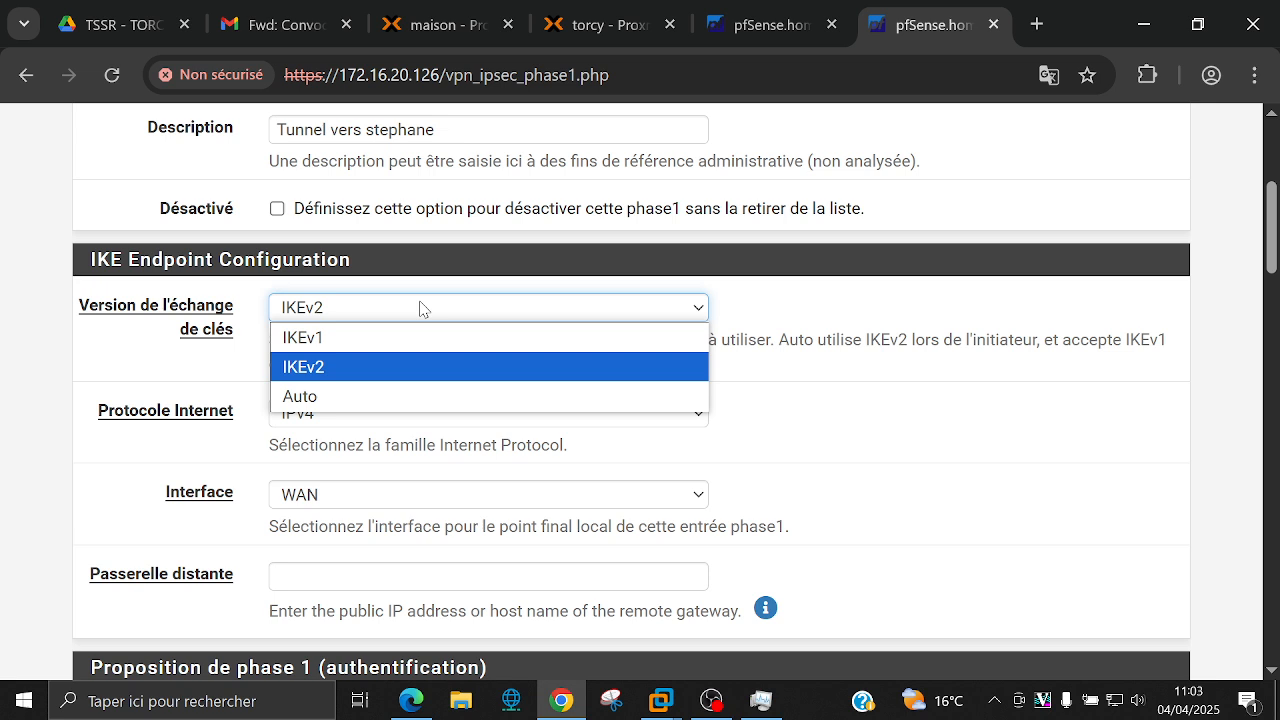
{"action": "left_click", "coordinate": [420, 308]}
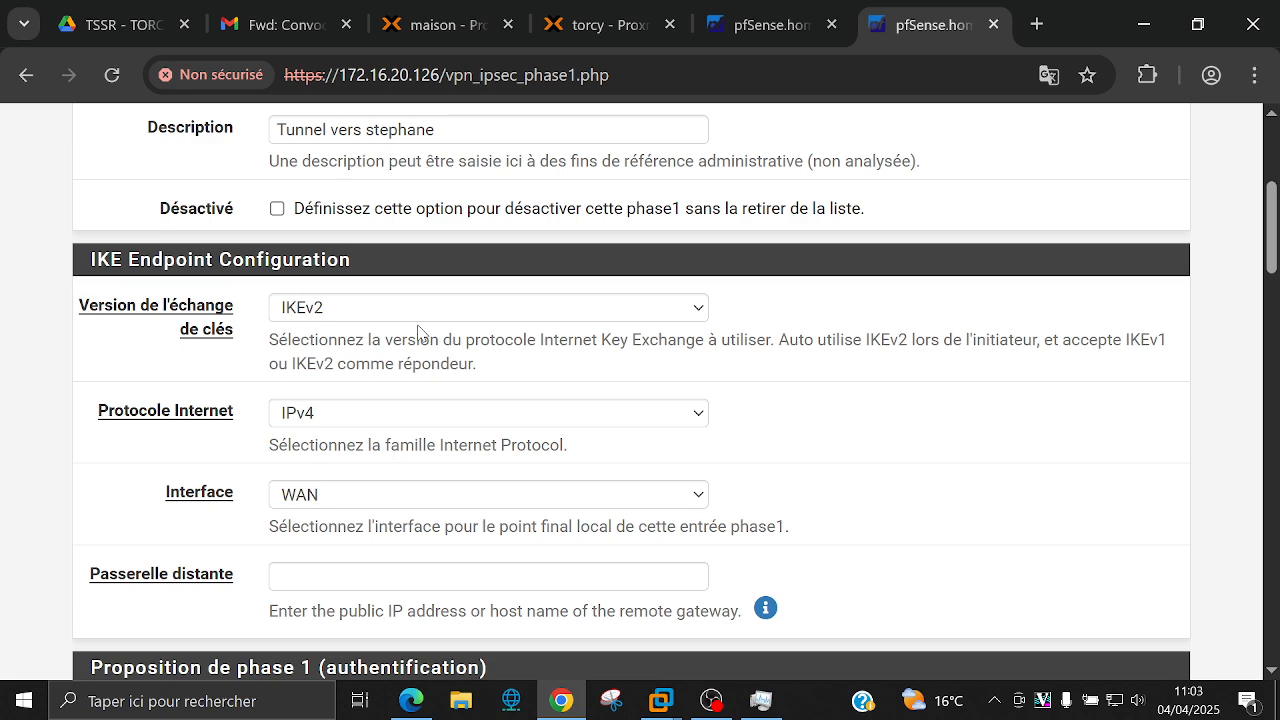
{"action": "scroll", "coordinate": [418, 334], "scroll_direction": "down", "scroll_amount": 2}
{"action": "scroll", "coordinate": [423, 291], "scroll_direction": "up", "scroll_amount": 1}
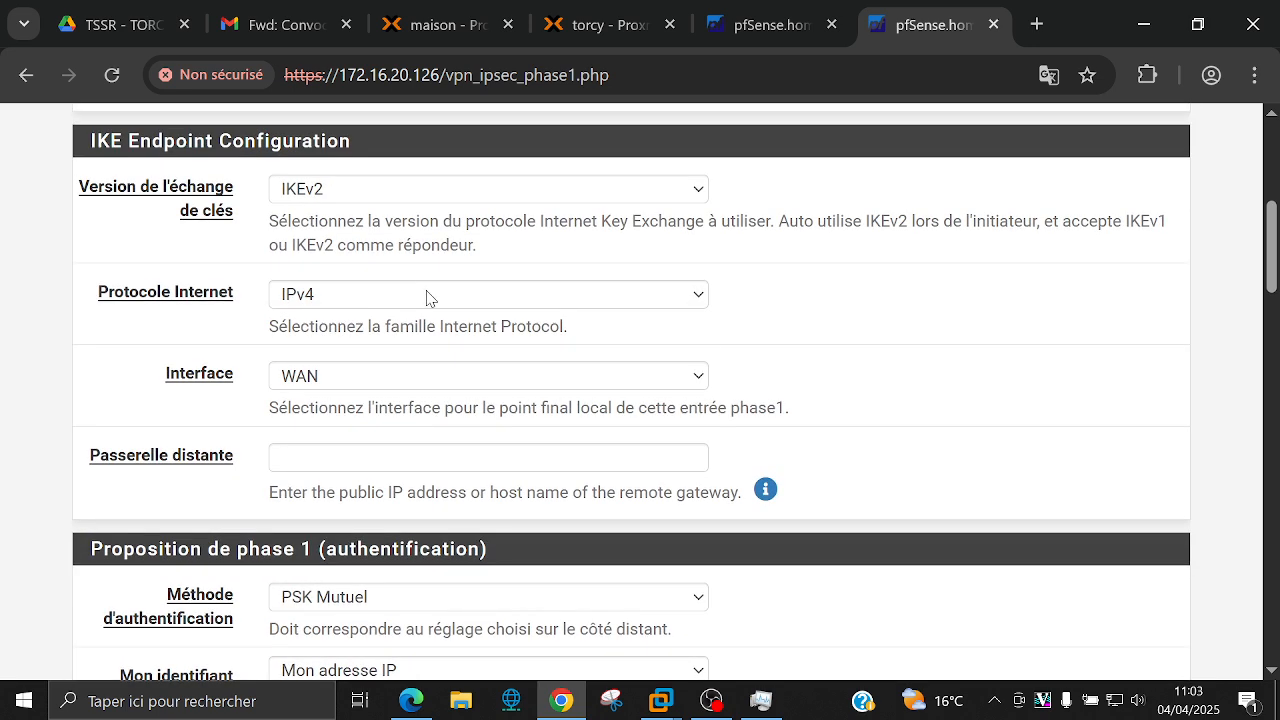
Step: Keep IPv4 as the Internet protocol and WAN as the phase 1 interface
{"action": "left_click", "coordinate": [665, 294]}
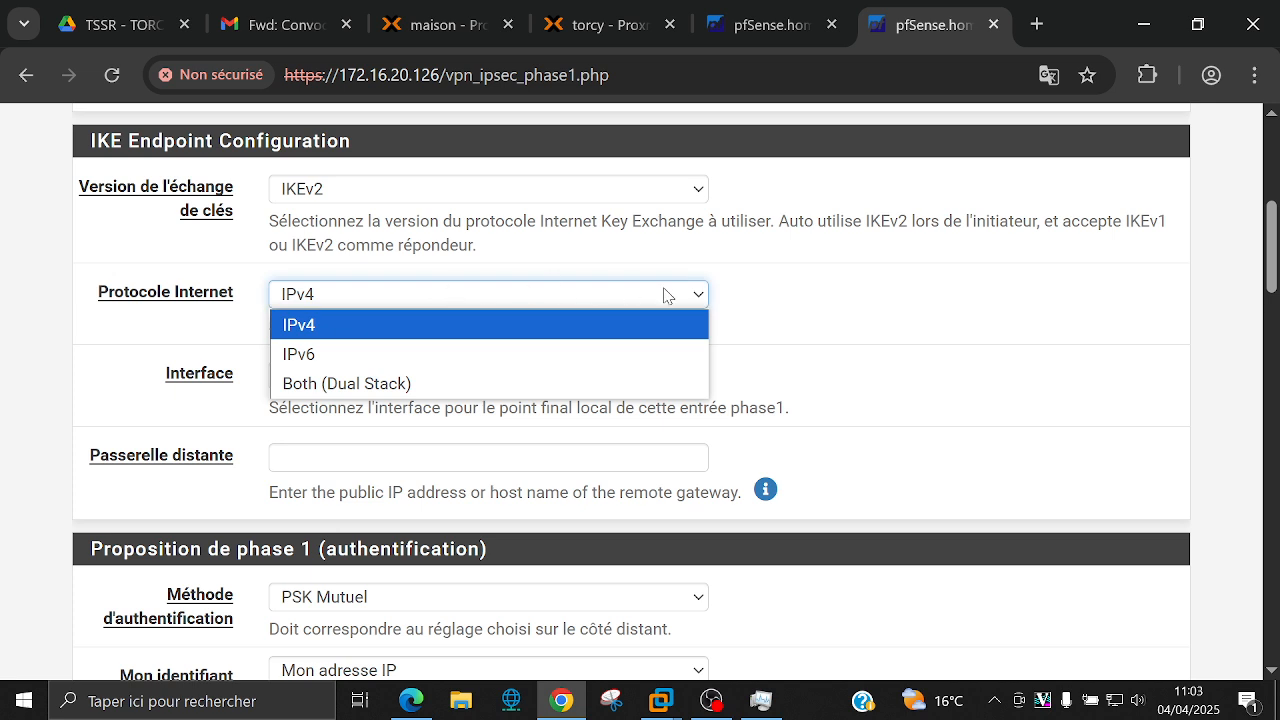
{"action": "left_click", "coordinate": [726, 293]}
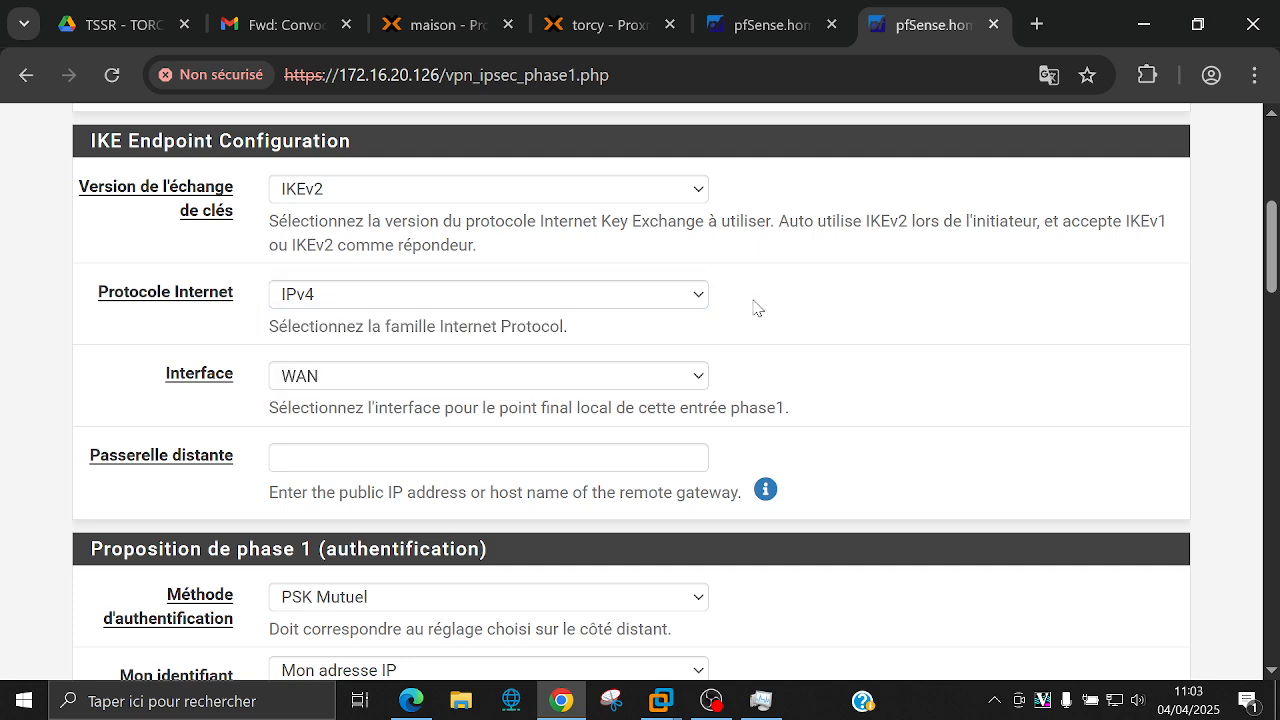
{"action": "scroll", "coordinate": [754, 306], "scroll_direction": "down", "scroll_amount": 1}
{"action": "left_click", "coordinate": [622, 262]}
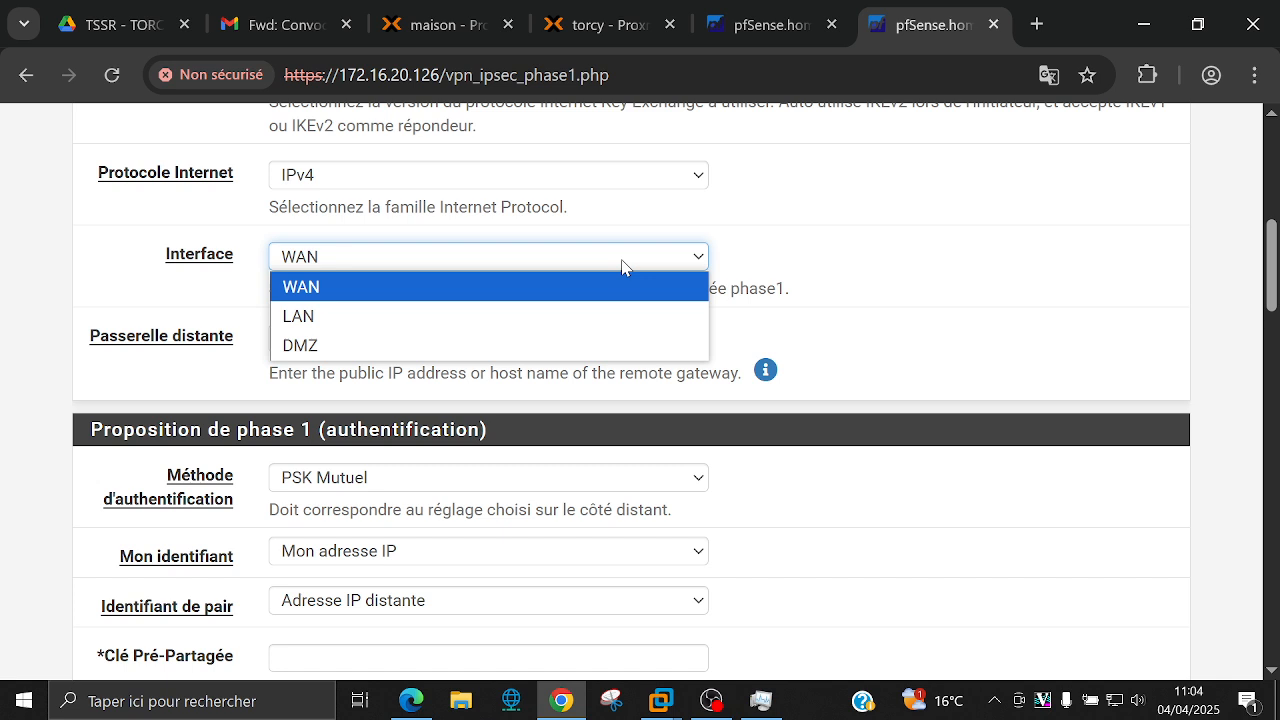
{"action": "left_click", "coordinate": [614, 289]}
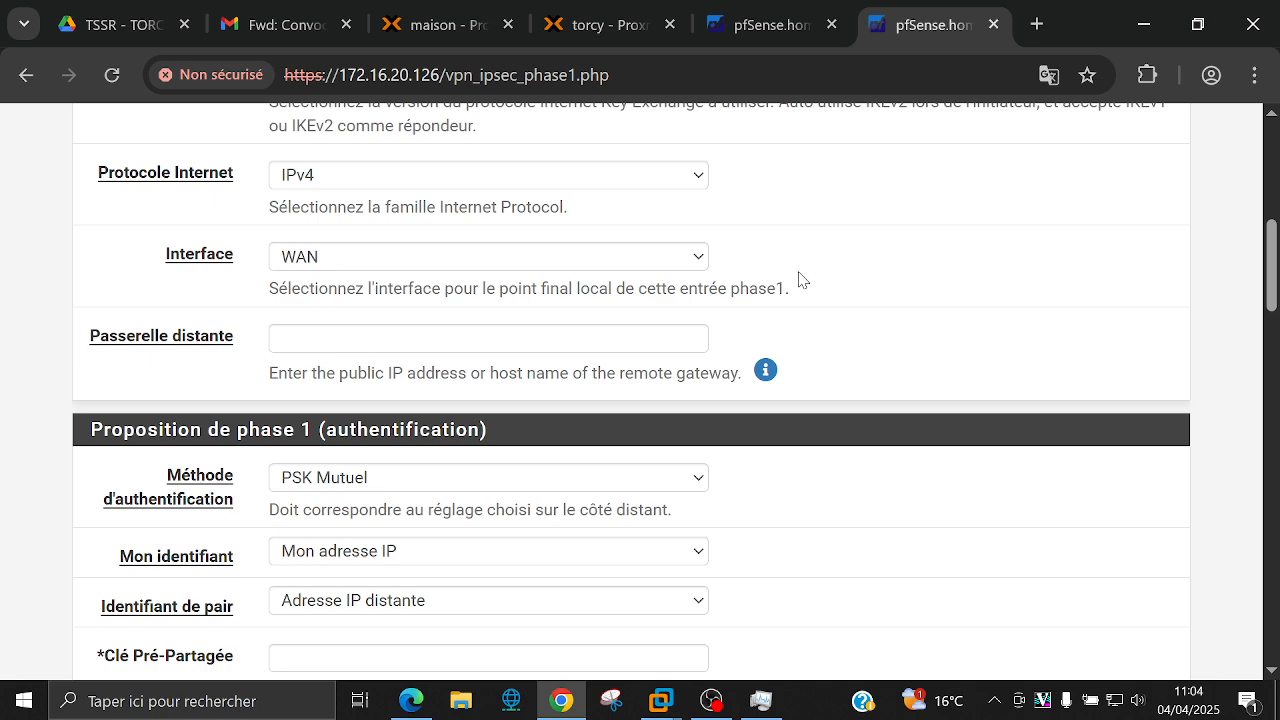
{"action": "left_click", "coordinate": [603, 337]}
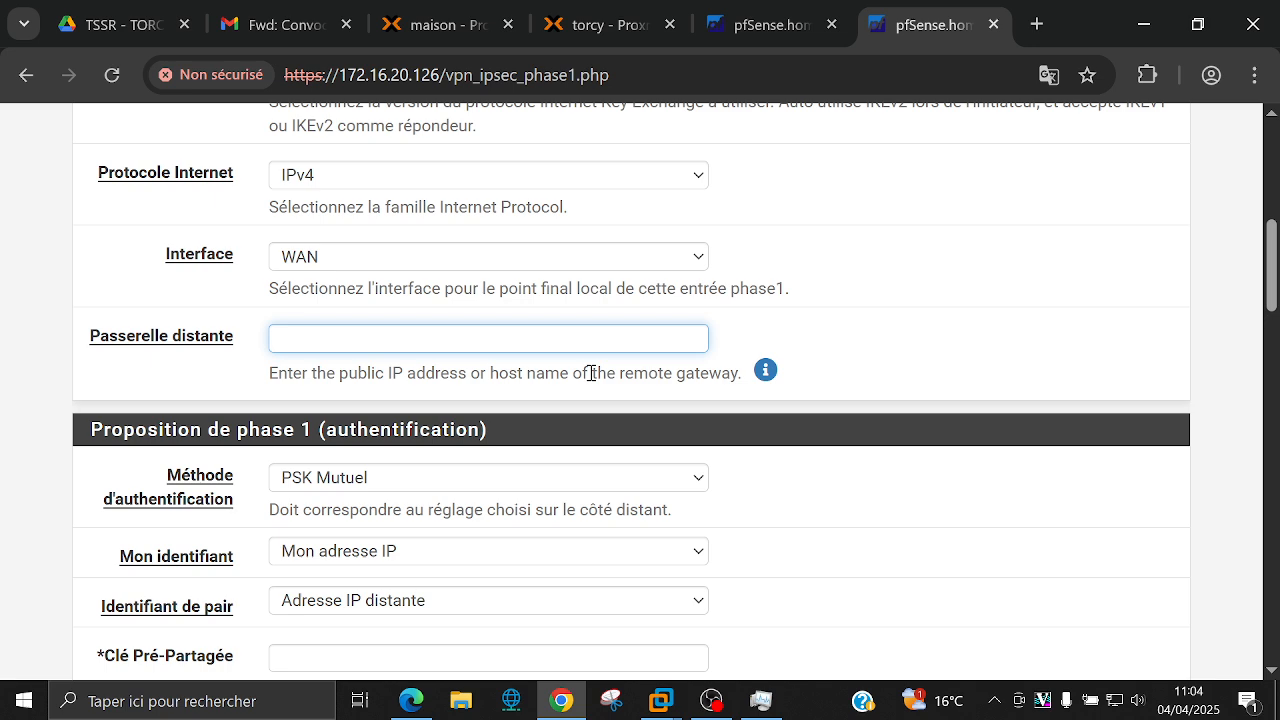
Step: Enter 172.16.20.30 in the Passerelle distante field
{"action": "type", "text": "172.16.20."}
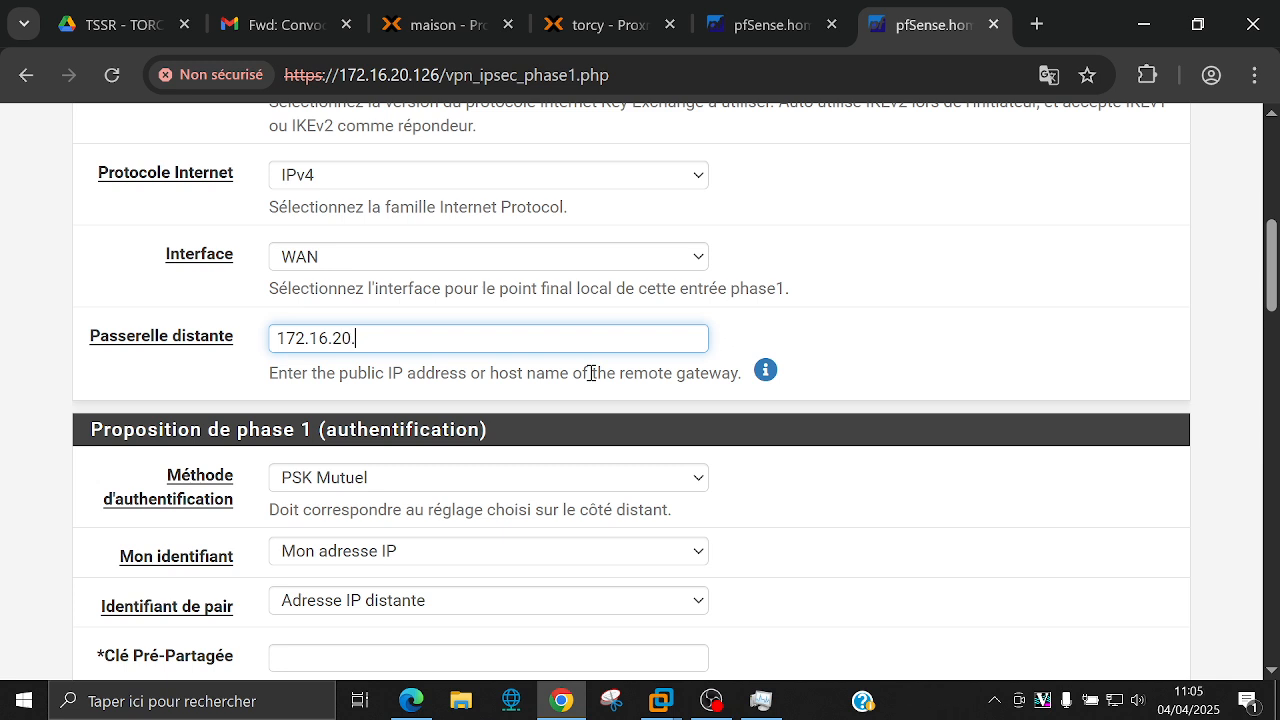
{"action": "type", "text": "30"}
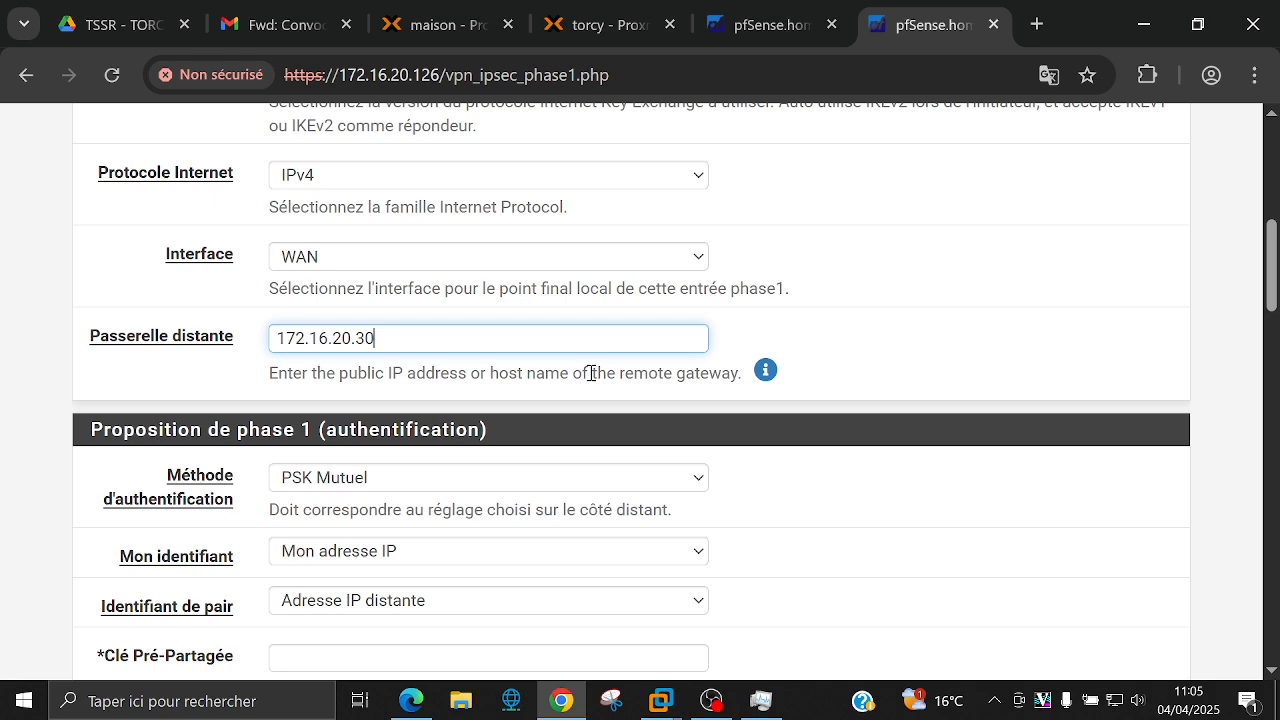
Step: Keep Mutual PSK authentication with Mon adresse IP and Adresse IP distante as identifiers
{"action": "scroll", "coordinate": [595, 380], "scroll_direction": "down", "scroll_amount": 1}
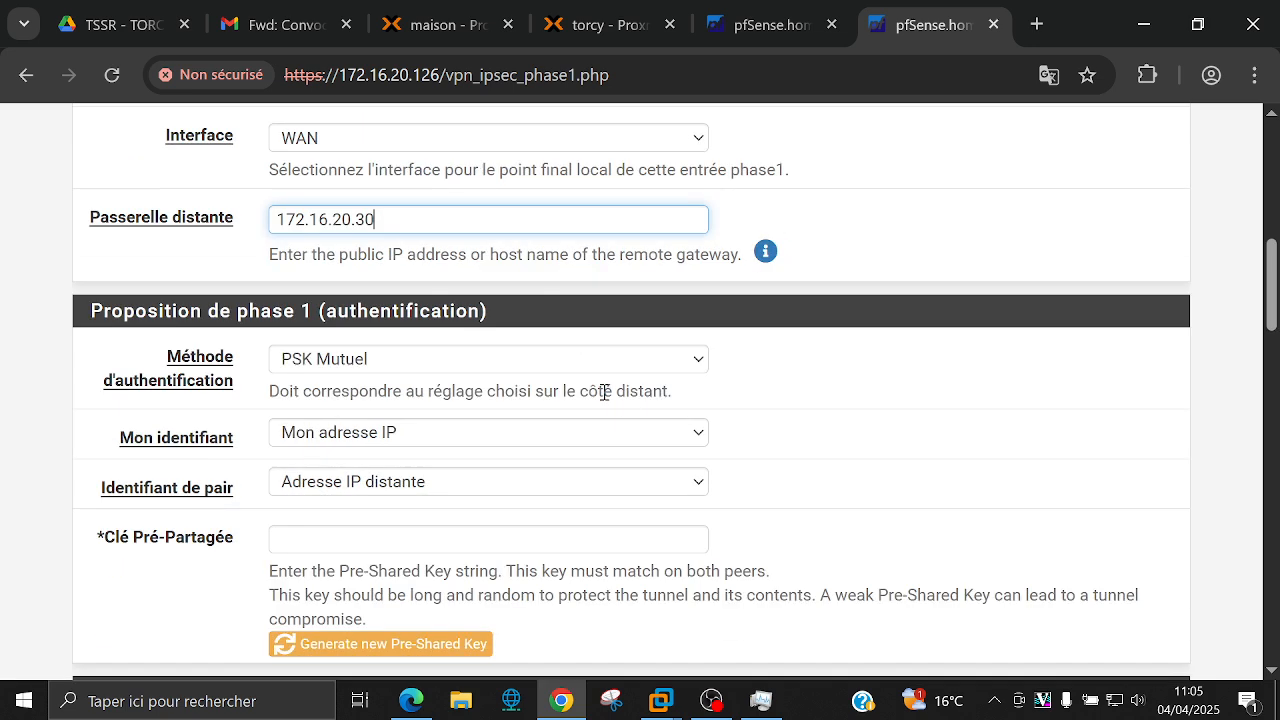
{"action": "left_click", "coordinate": [770, 402]}
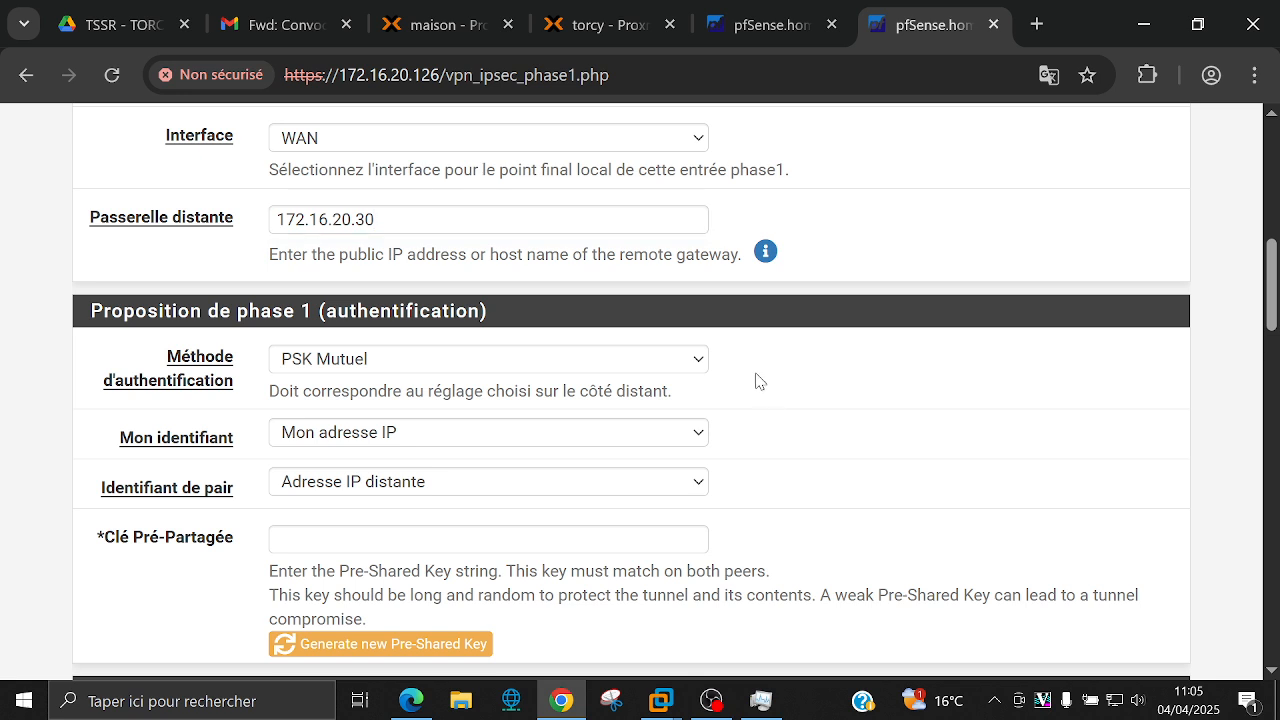
{"action": "left_click", "coordinate": [670, 362]}
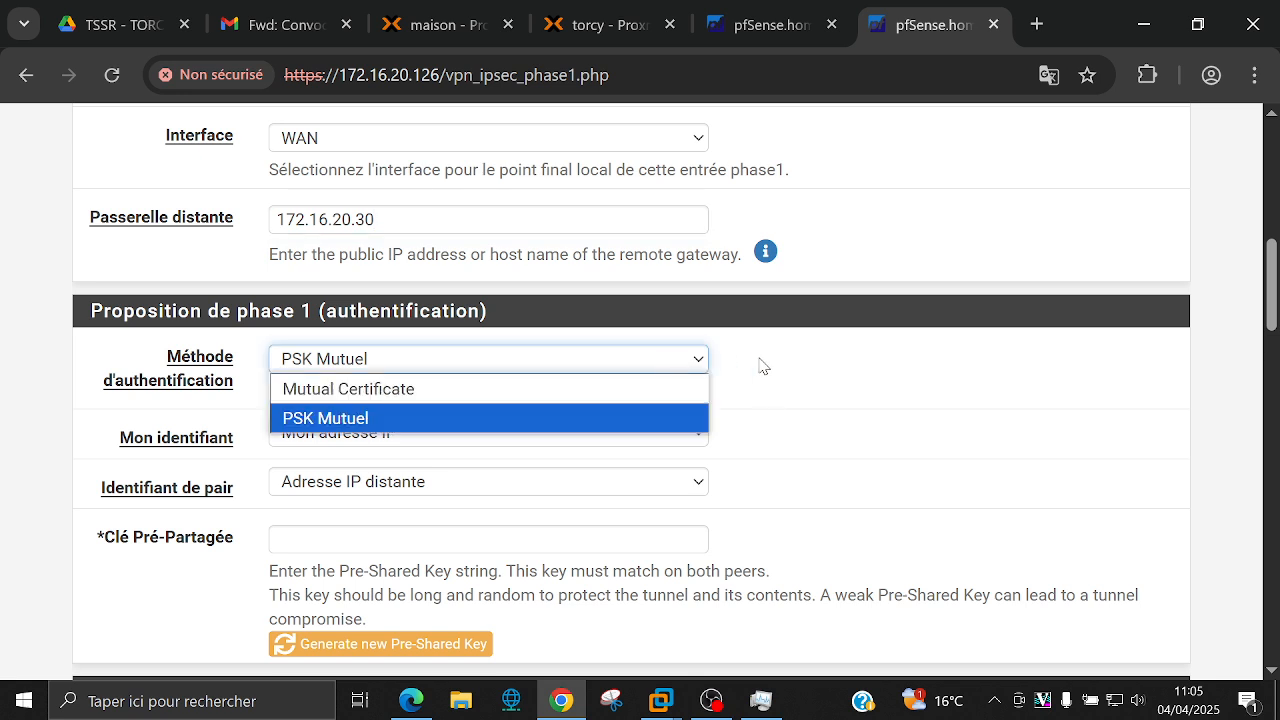
{"action": "left_click", "coordinate": [762, 365]}
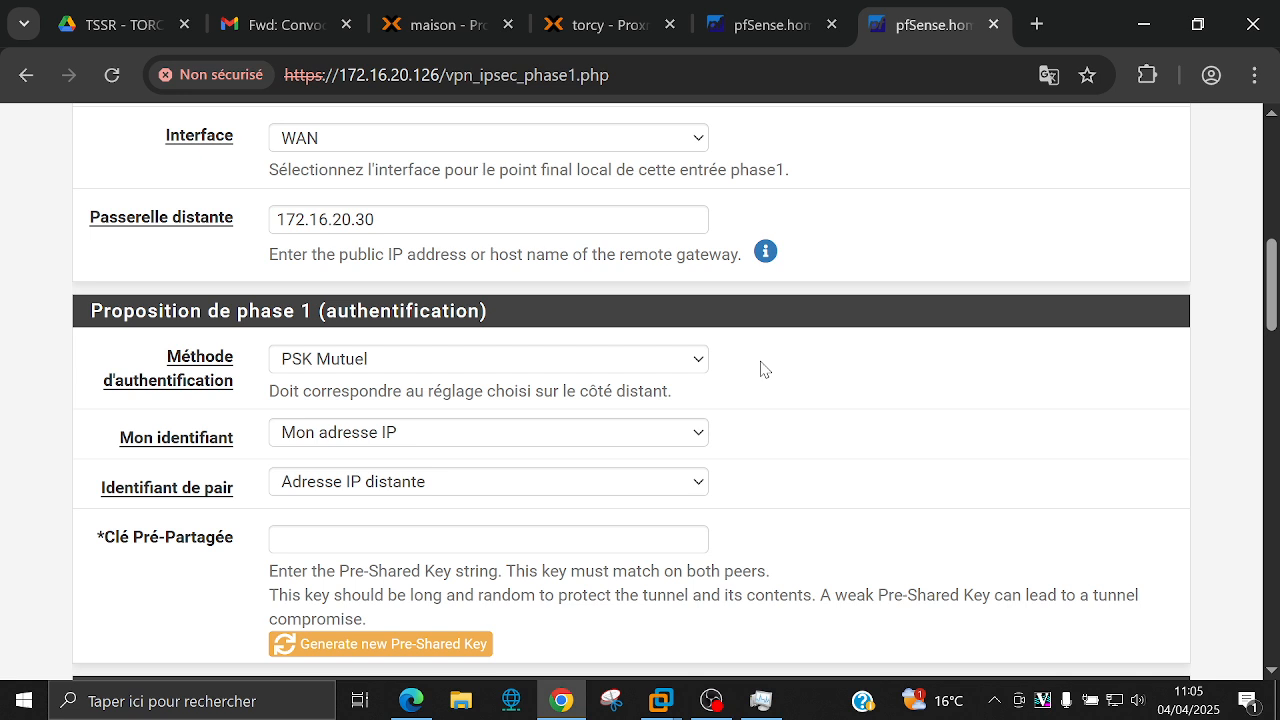
{"action": "left_click", "coordinate": [558, 438]}
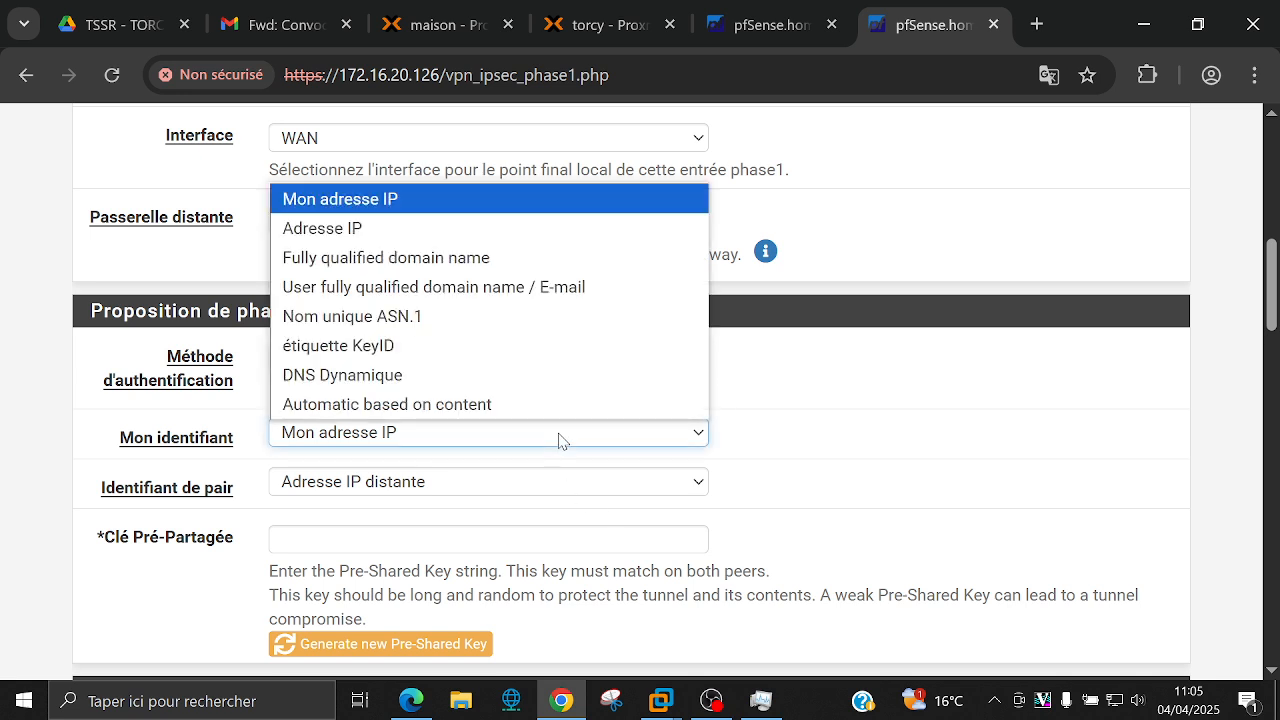
{"action": "left_click", "coordinate": [806, 400]}
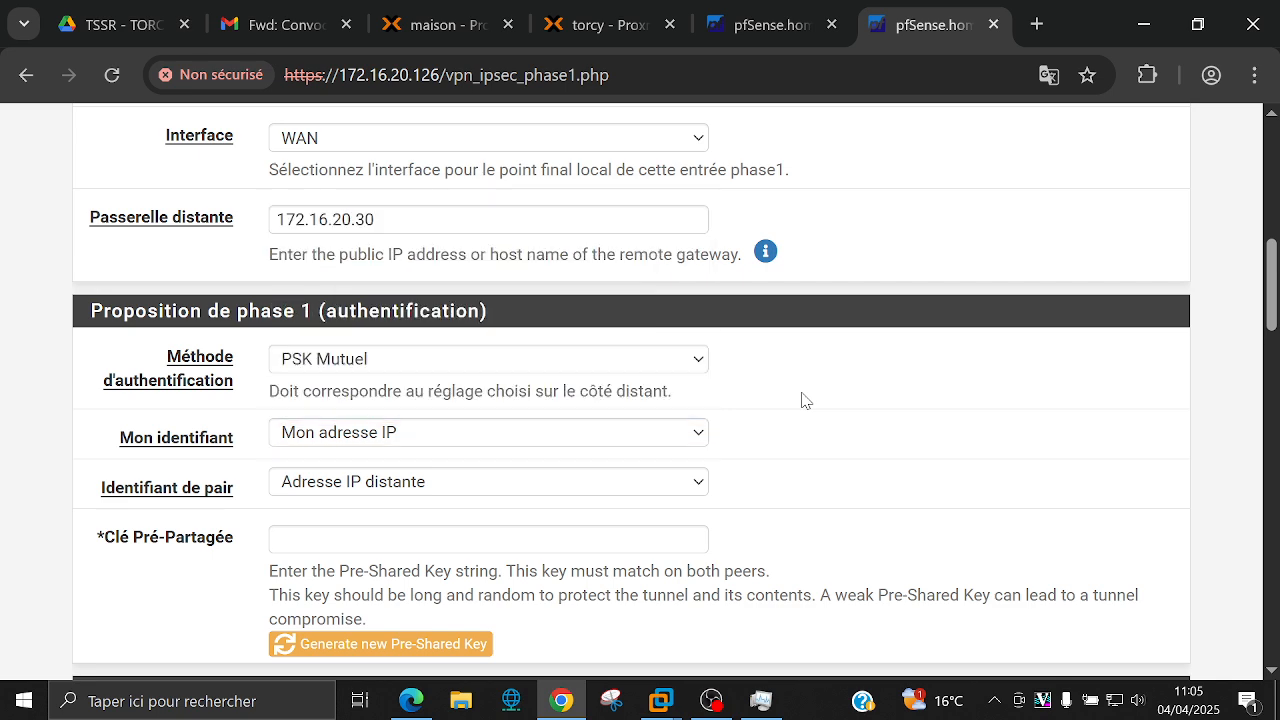
{"action": "left_click", "coordinate": [405, 485]}
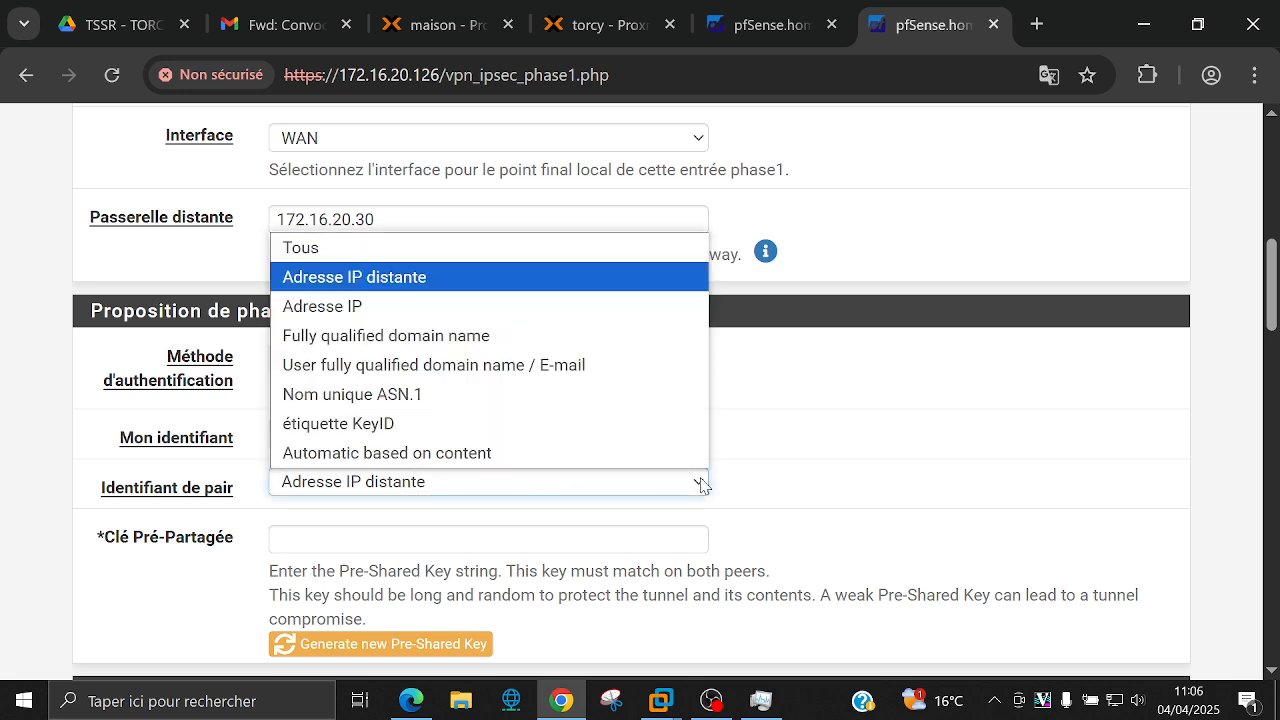
{"action": "left_click", "coordinate": [770, 478]}
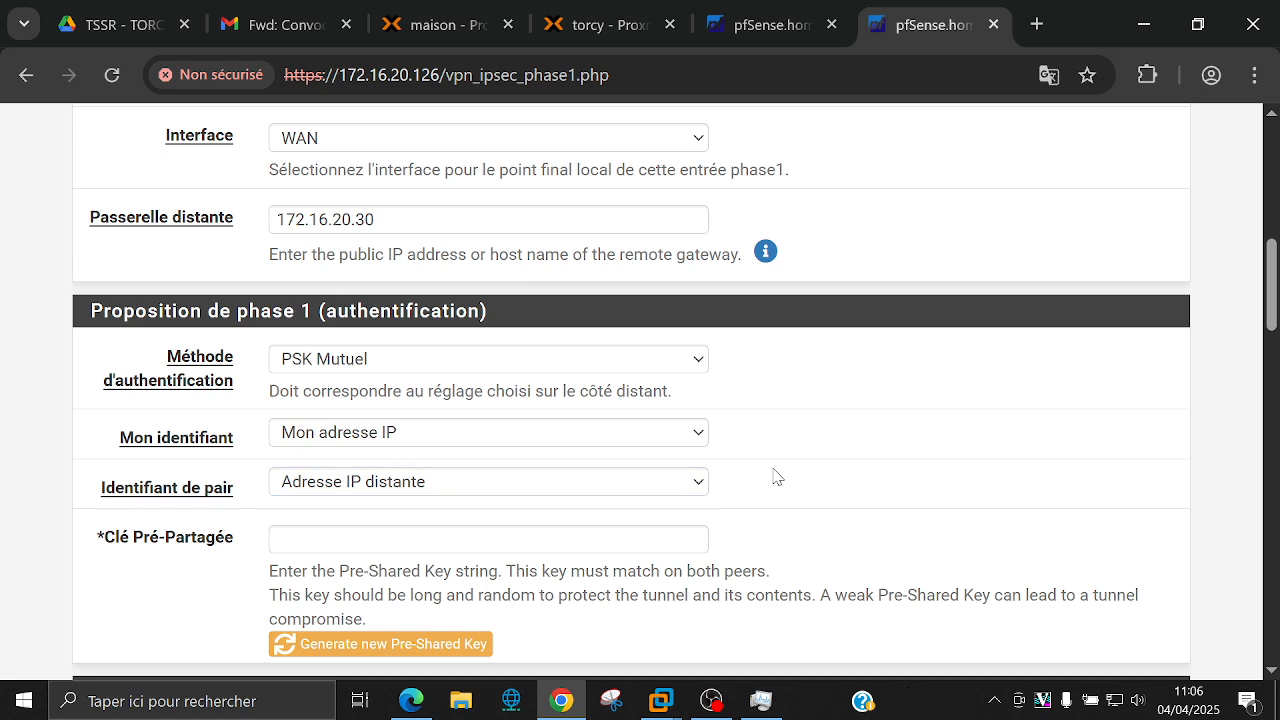
{"action": "scroll", "coordinate": [520, 540], "scroll_direction": "down", "scroll_amount": 1}
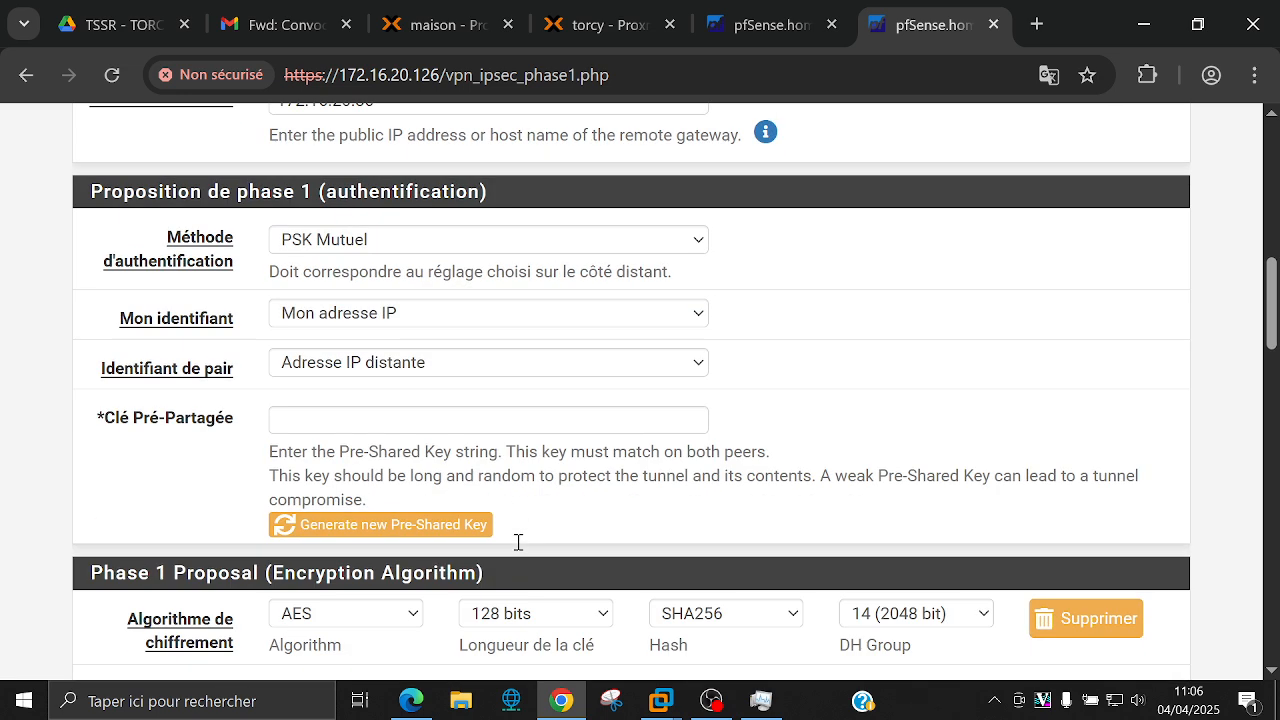
{"action": "left_click", "coordinate": [536, 425]}
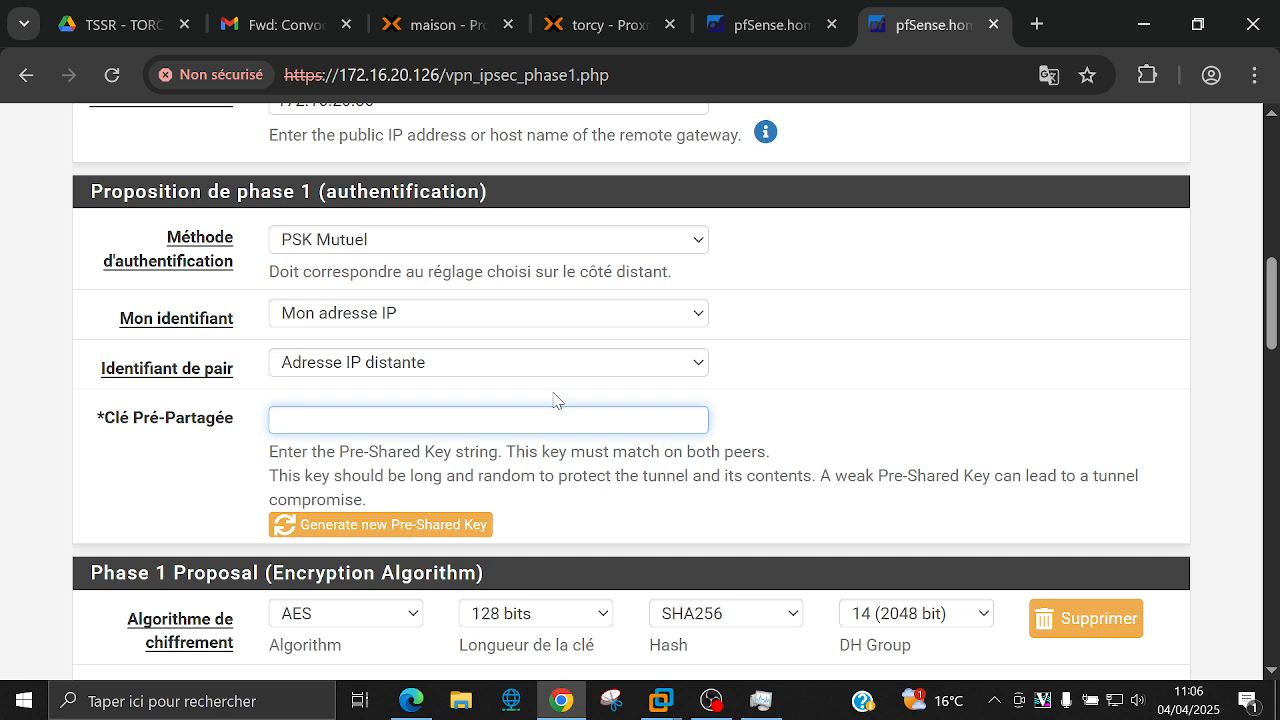
Step: Generate a random pre-shared key, then replace it with a short custom key of your own
{"action": "left_click", "coordinate": [410, 525]}
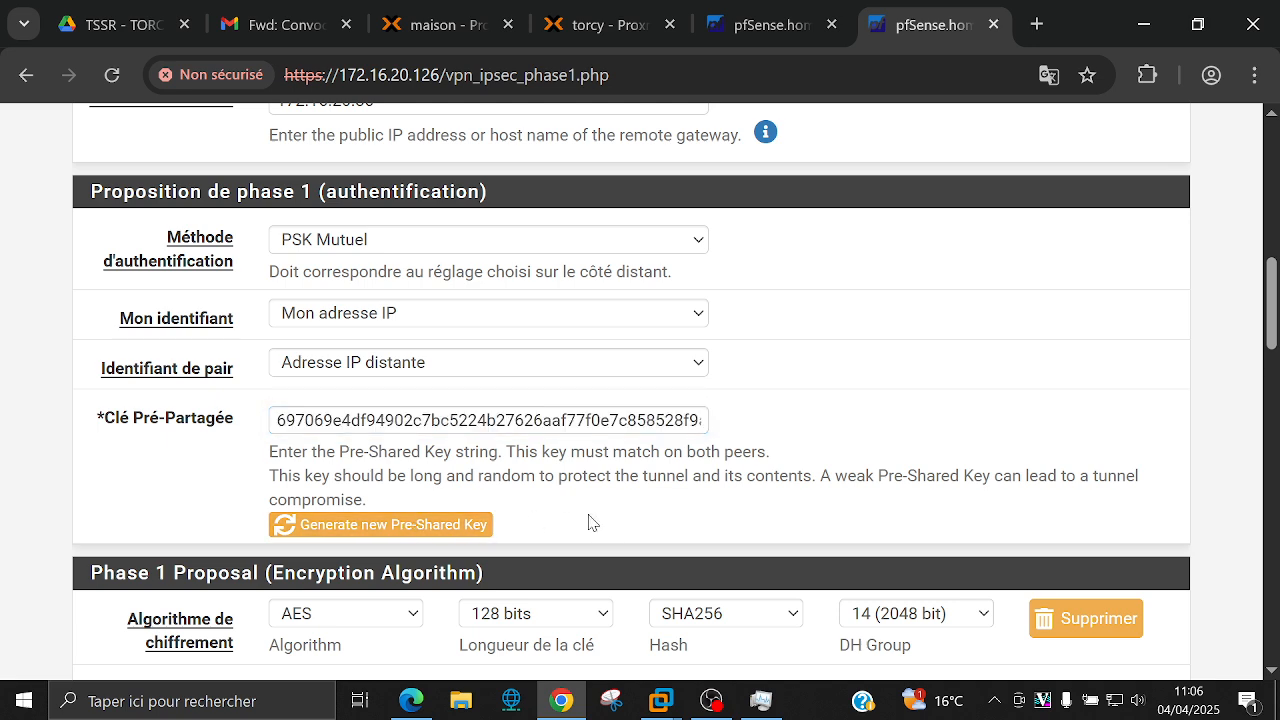
{"action": "double_click", "coordinate": [552, 416]}
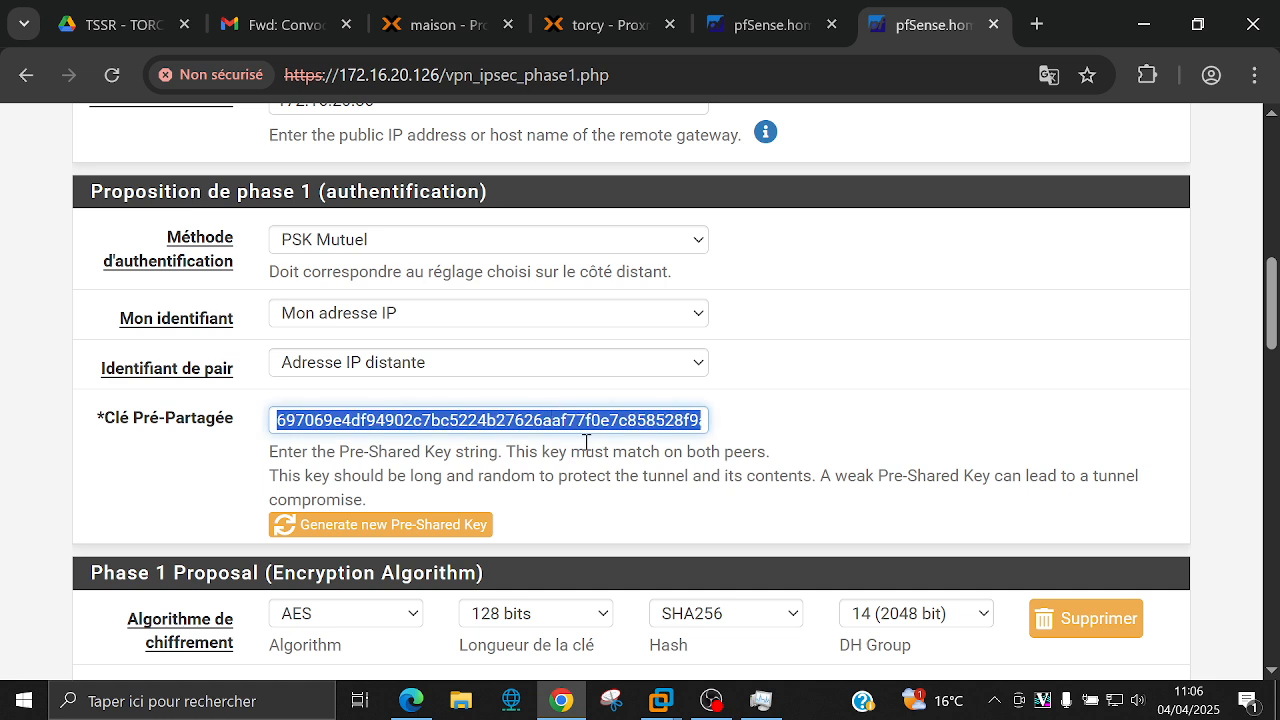
{"action": "left_click_drag", "start_coordinate": [549, 420], "coordinate": [791, 429]}
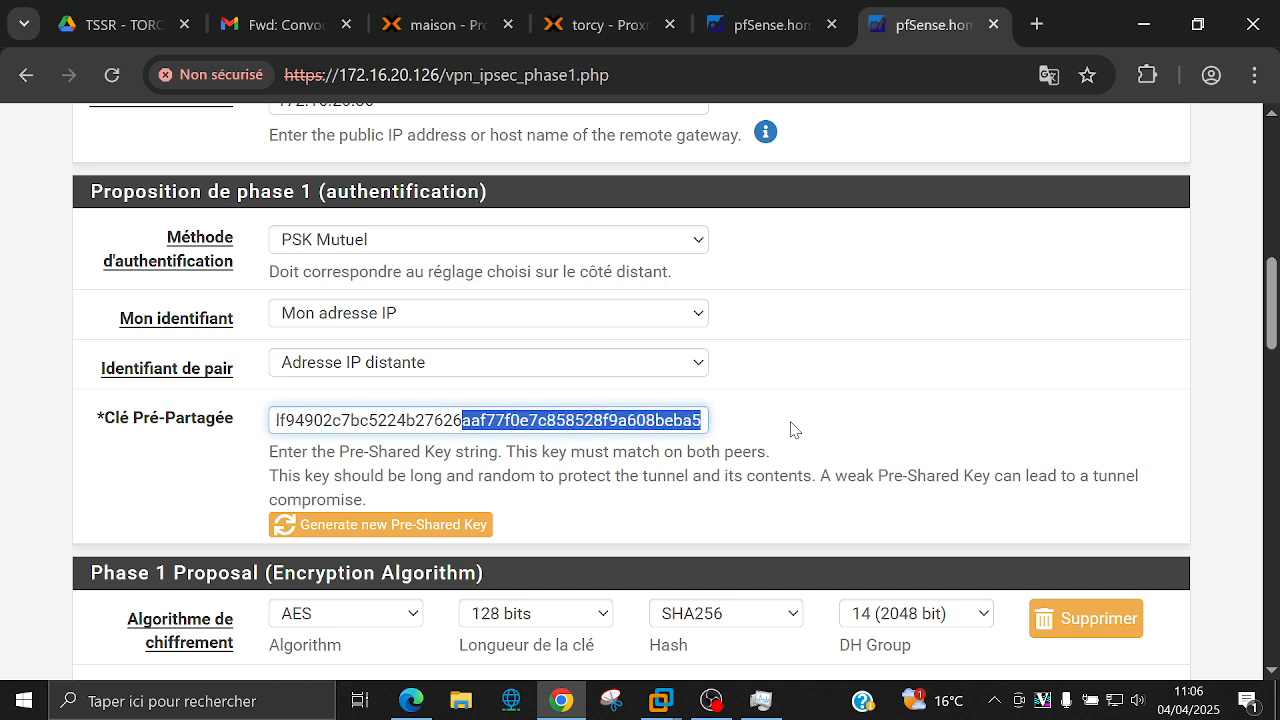
{"action": "left_click", "coordinate": [702, 425]}
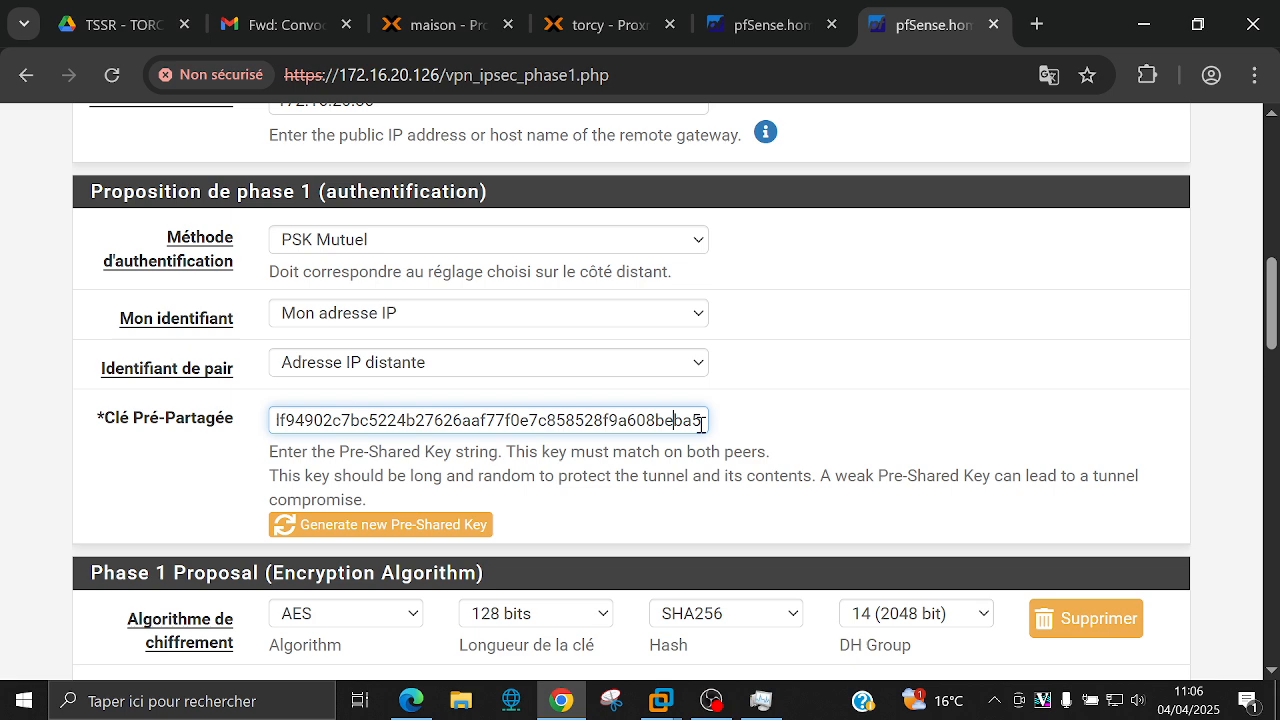
{"action": "double_click", "coordinate": [701, 424]}
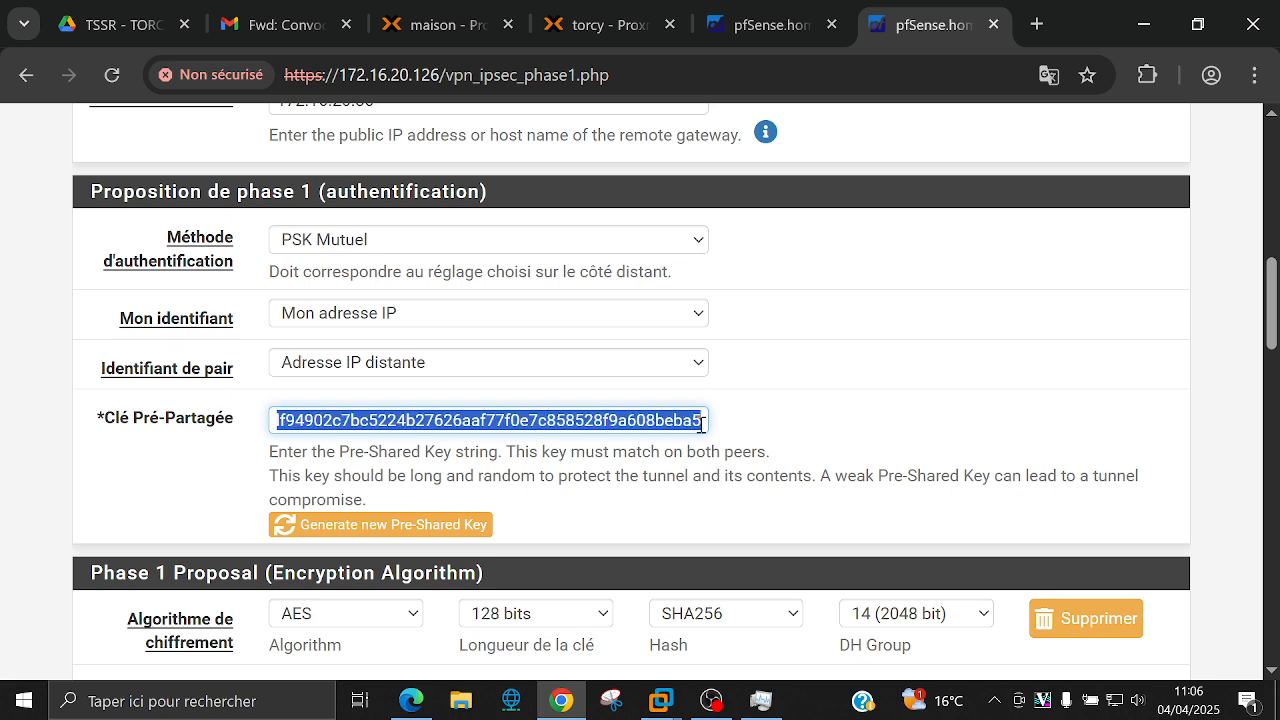
{"action": "key", "text": "BackSpace"}
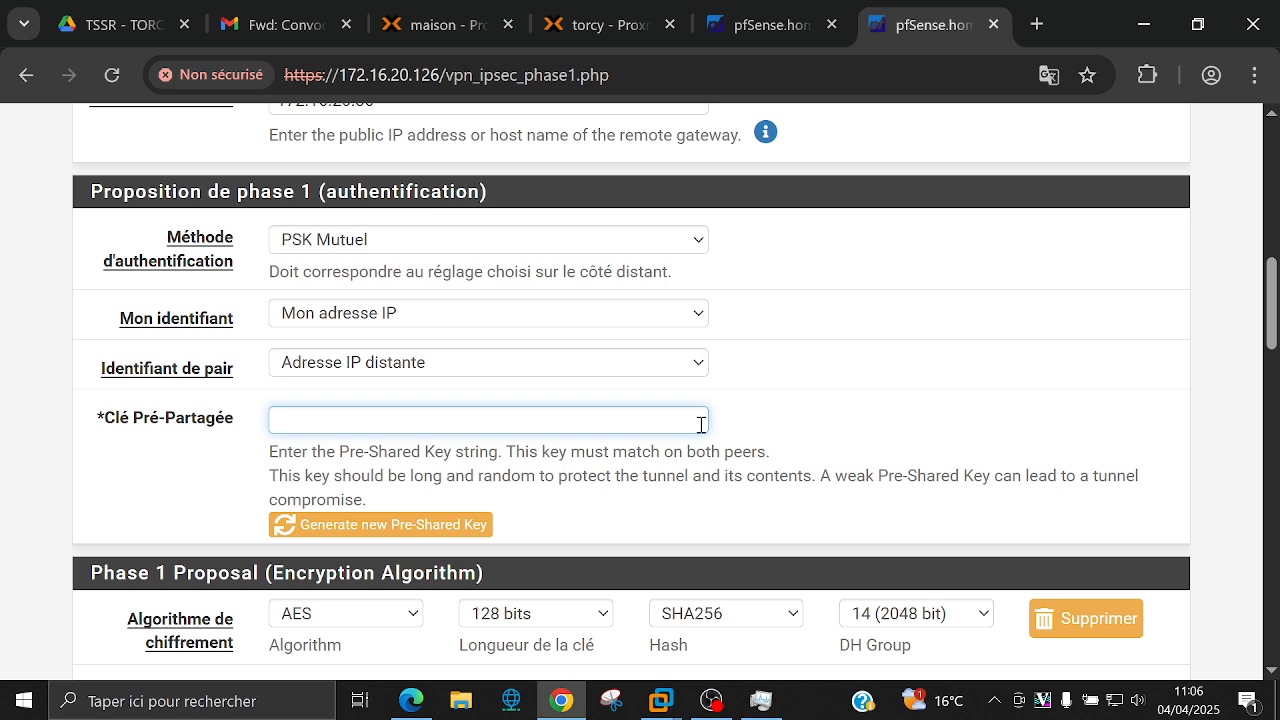
{"action": "left_click", "coordinate": [737, 453]}
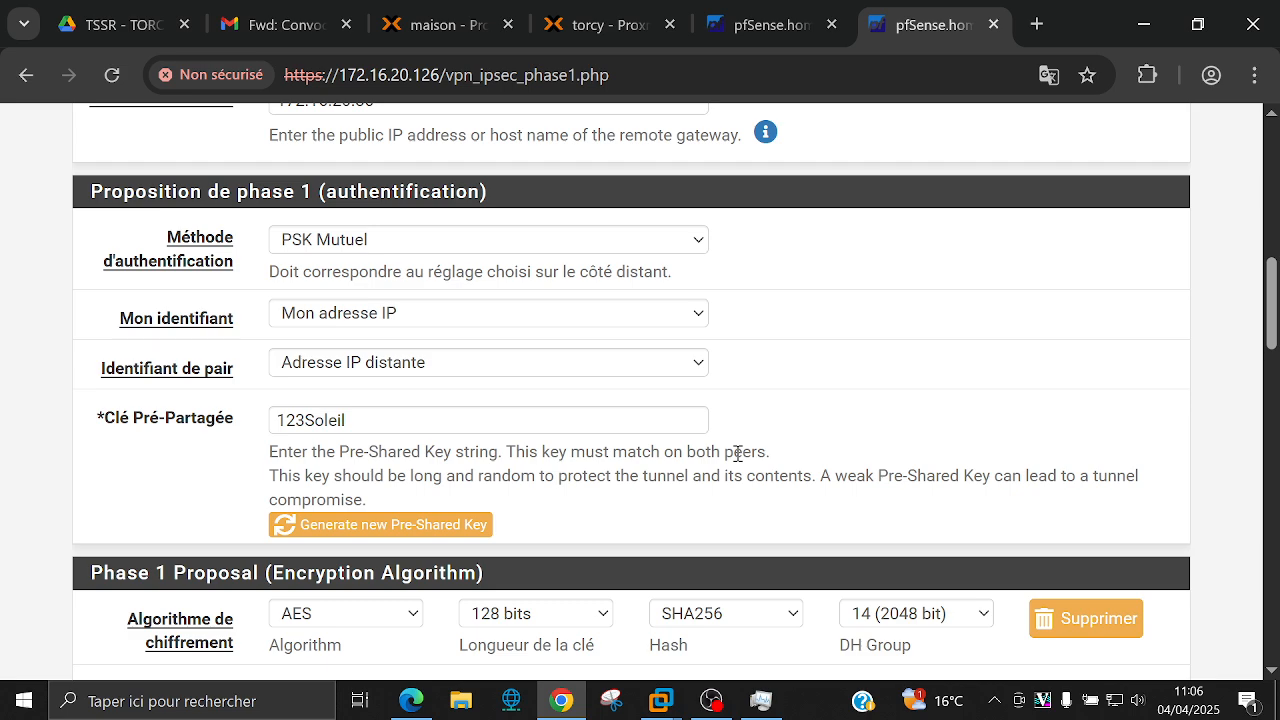
Step: Keep AES as the phase 1 algorithm and raise its key length from 128 to 256 bits
{"action": "scroll", "coordinate": [738, 452], "scroll_direction": "down", "scroll_amount": 5}
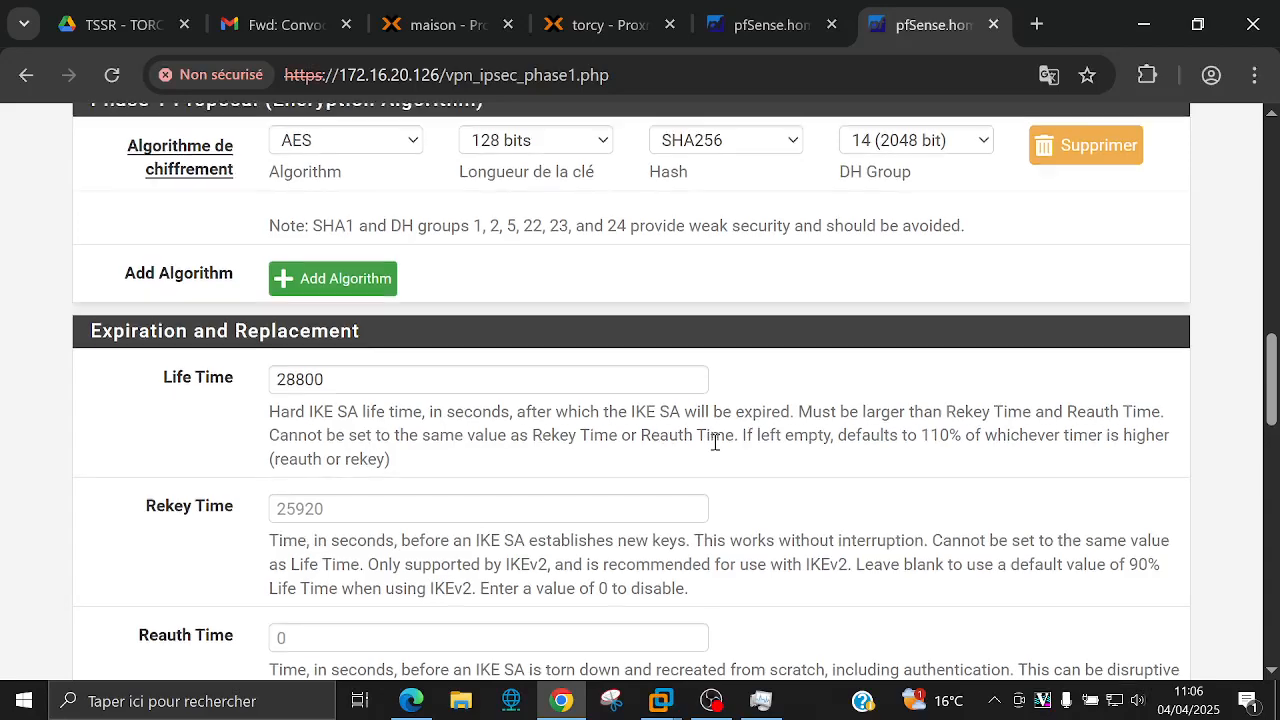
{"action": "scroll", "coordinate": [700, 430], "scroll_direction": "up", "scroll_amount": 1}
{"action": "left_click", "coordinate": [372, 262]}
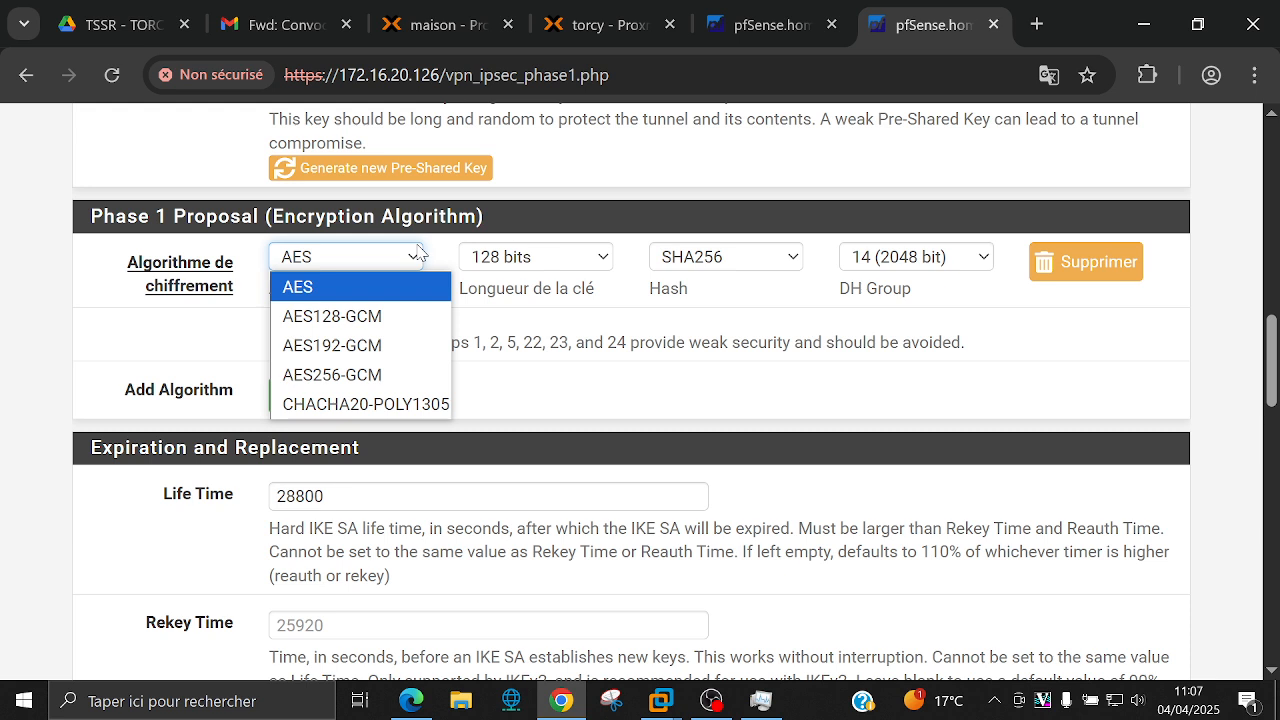
{"action": "left_click", "coordinate": [418, 252]}
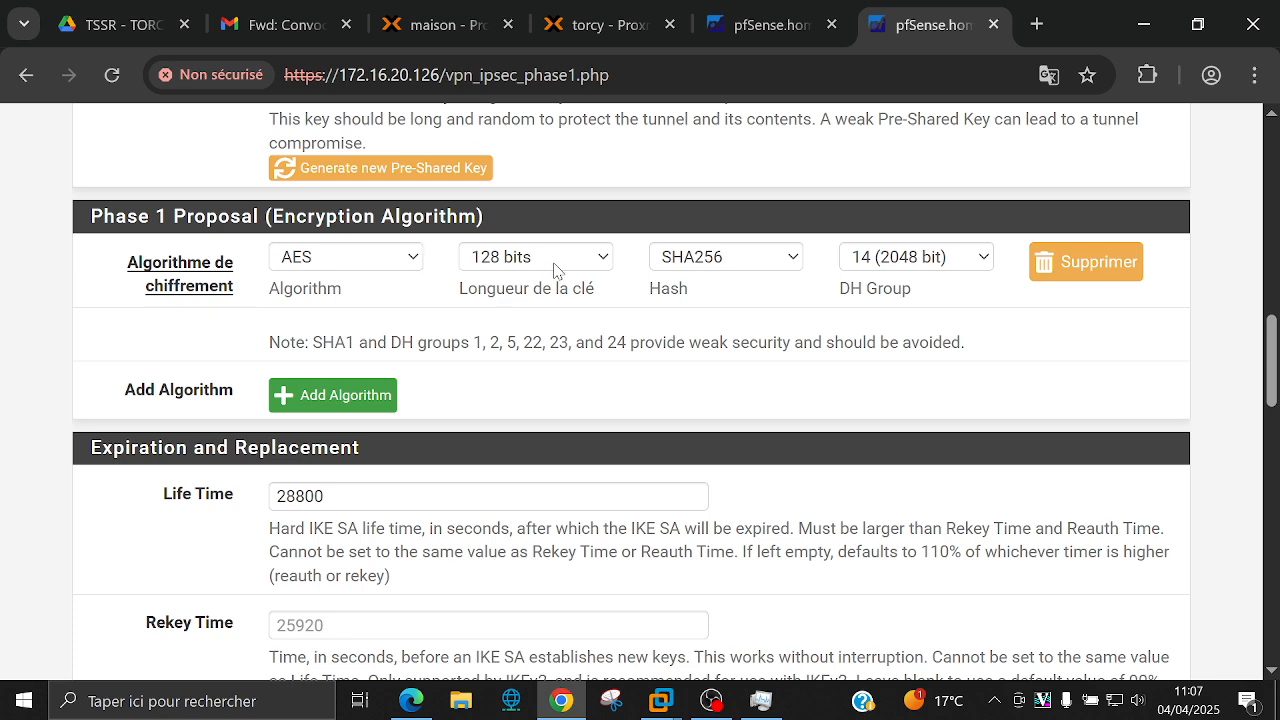
{"action": "left_click", "coordinate": [607, 260]}
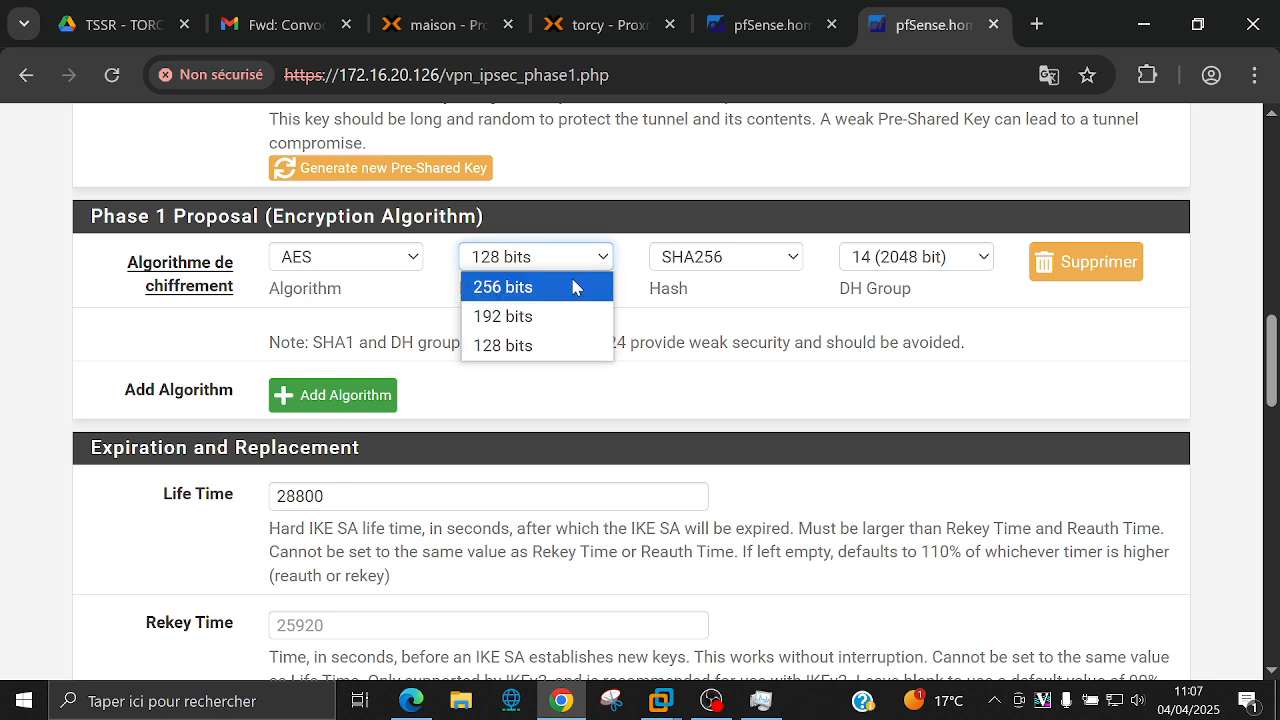
{"action": "left_click", "coordinate": [573, 287]}
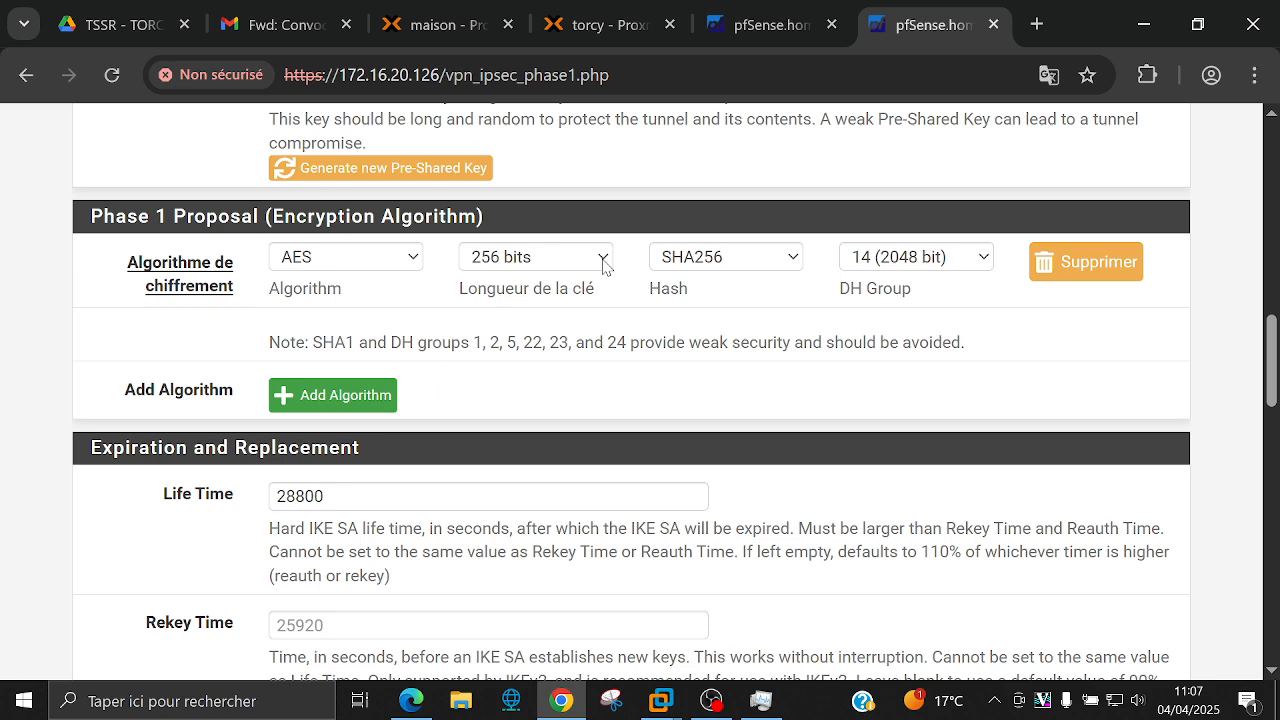
{"action": "left_click", "coordinate": [796, 262]}
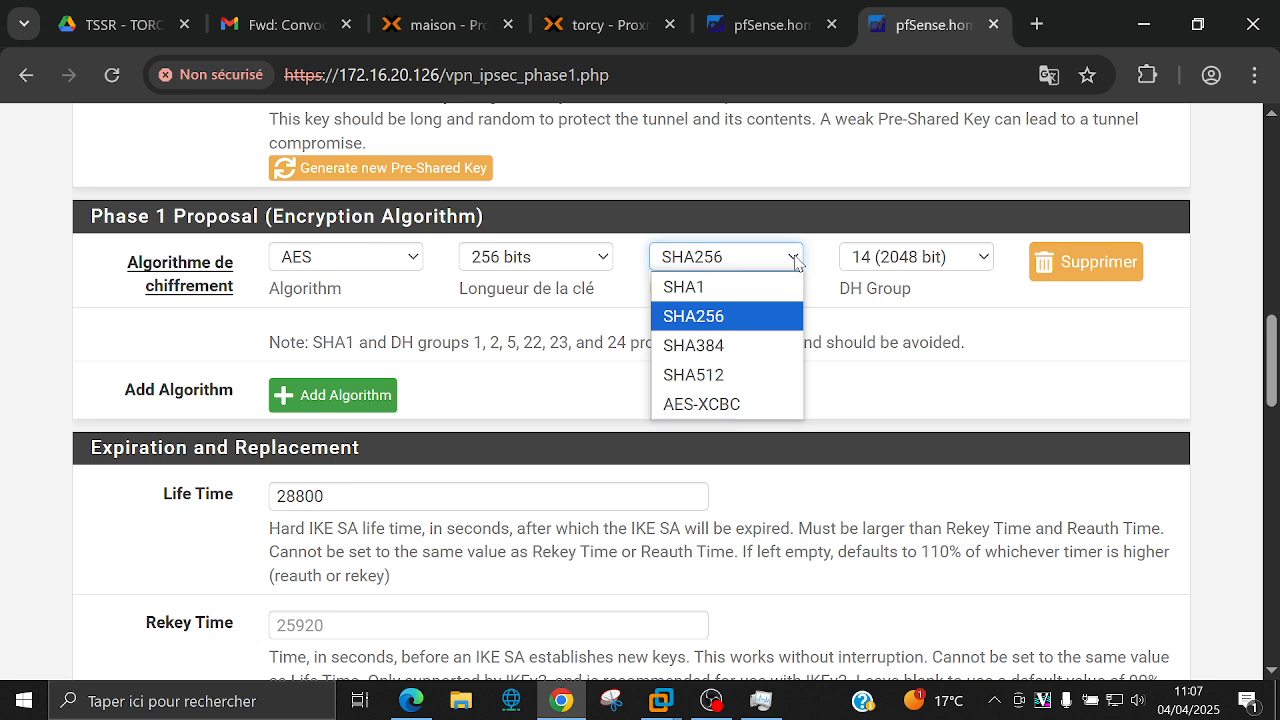
{"action": "left_click", "coordinate": [796, 262]}
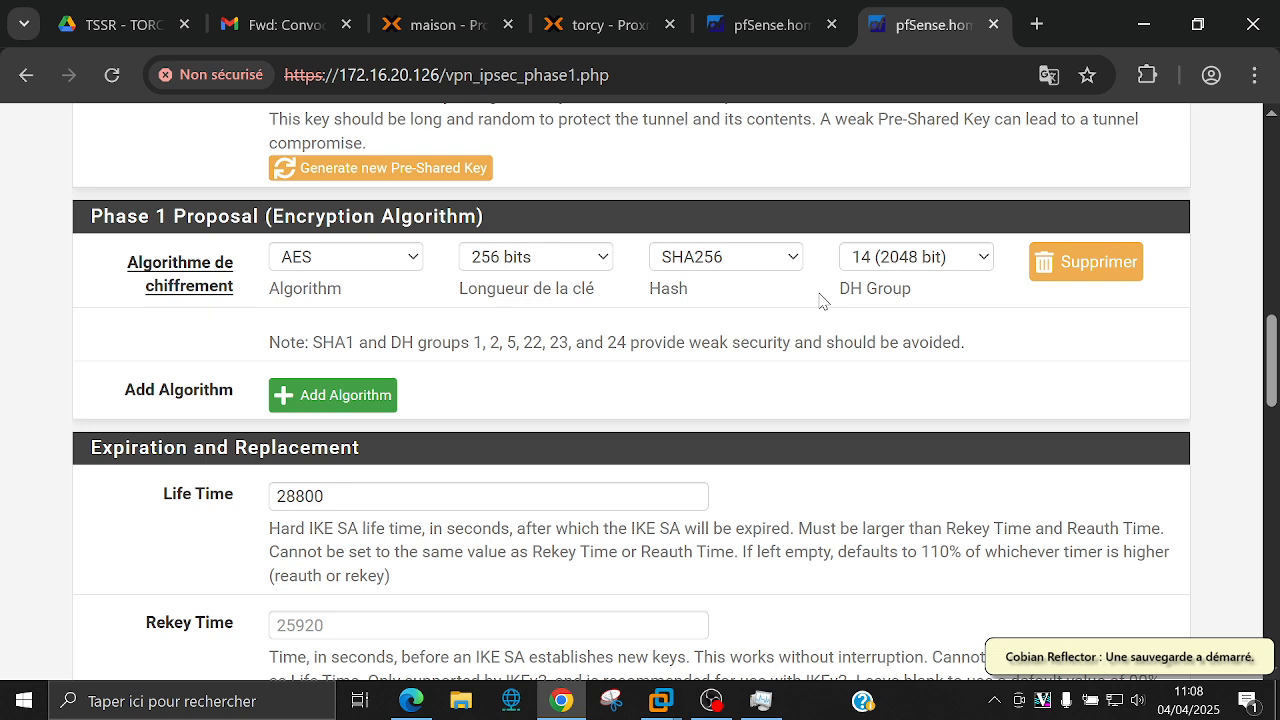
{"action": "left_click", "coordinate": [985, 257]}
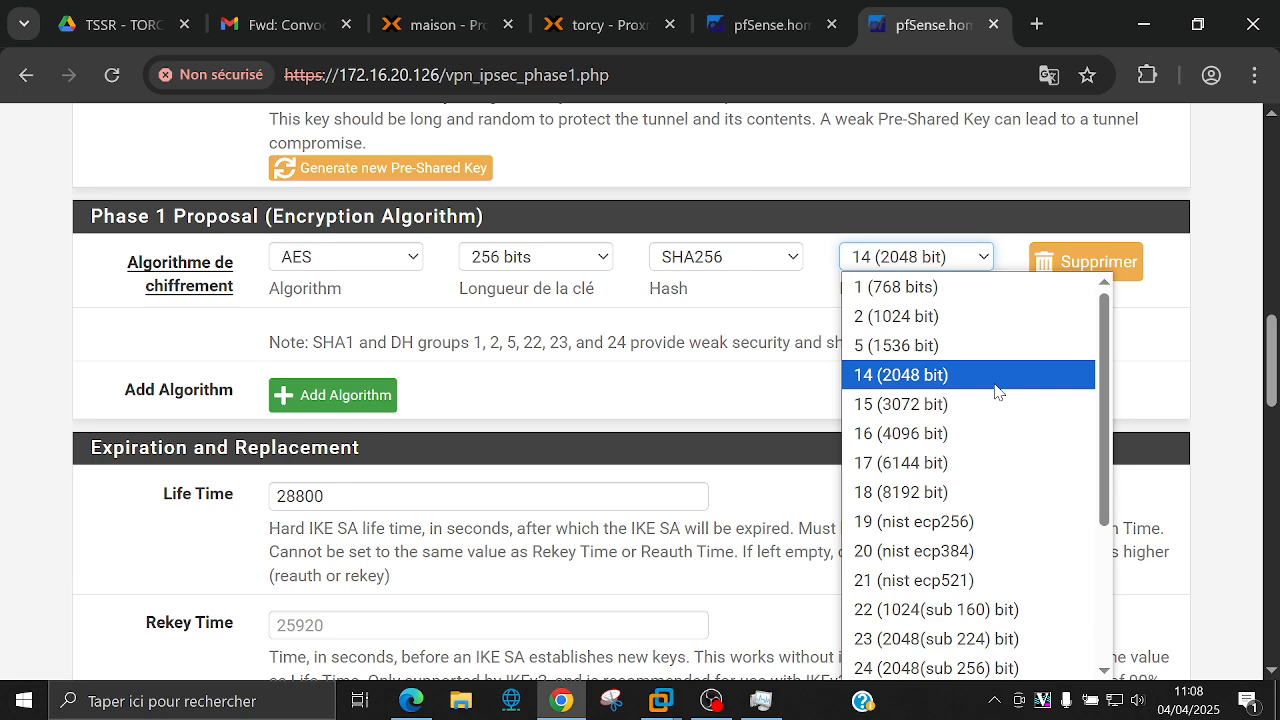
{"action": "scroll", "coordinate": [971, 434], "scroll_direction": "down", "scroll_amount": 3}
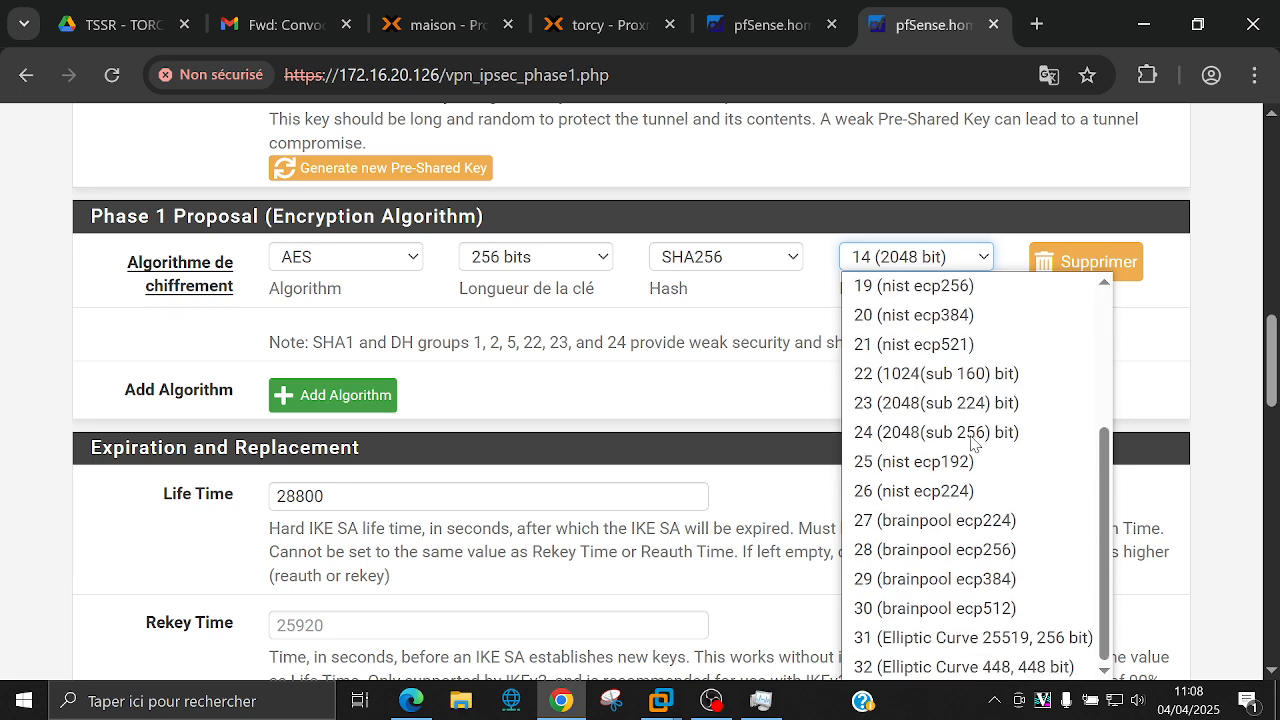
{"action": "scroll", "coordinate": [971, 440], "scroll_direction": "up", "scroll_amount": 3}
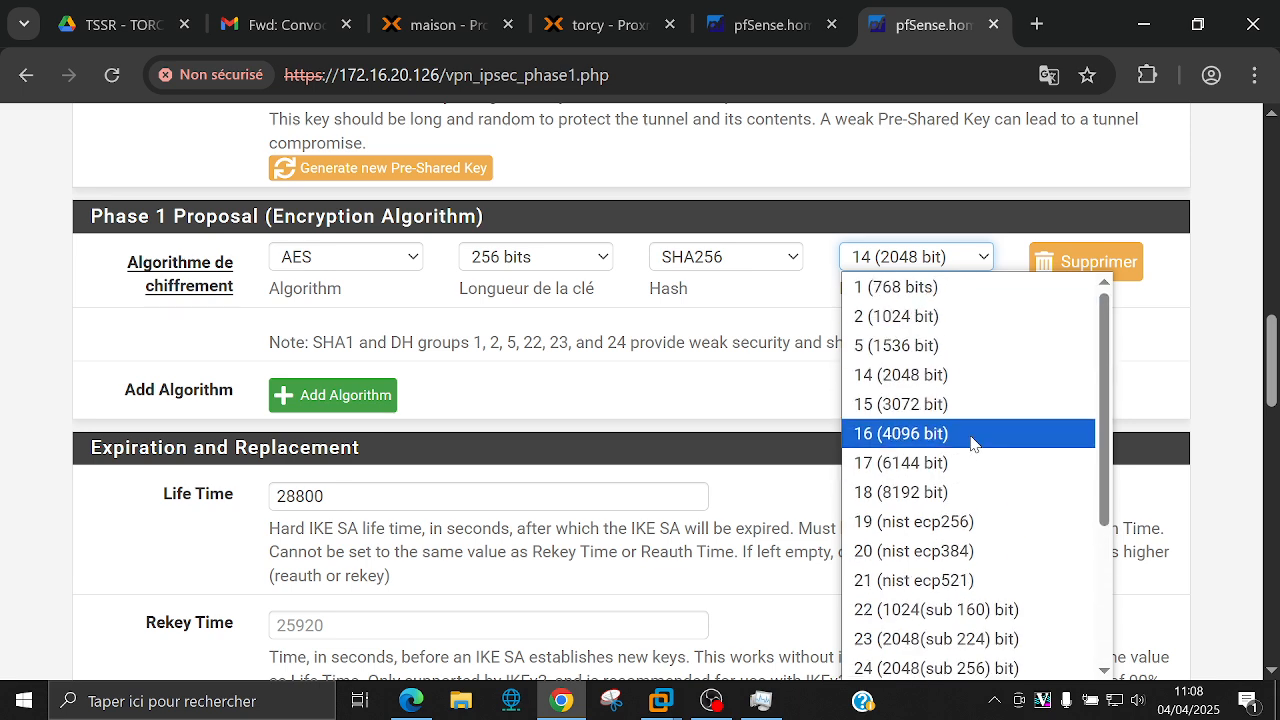
{"action": "left_click", "coordinate": [716, 390]}
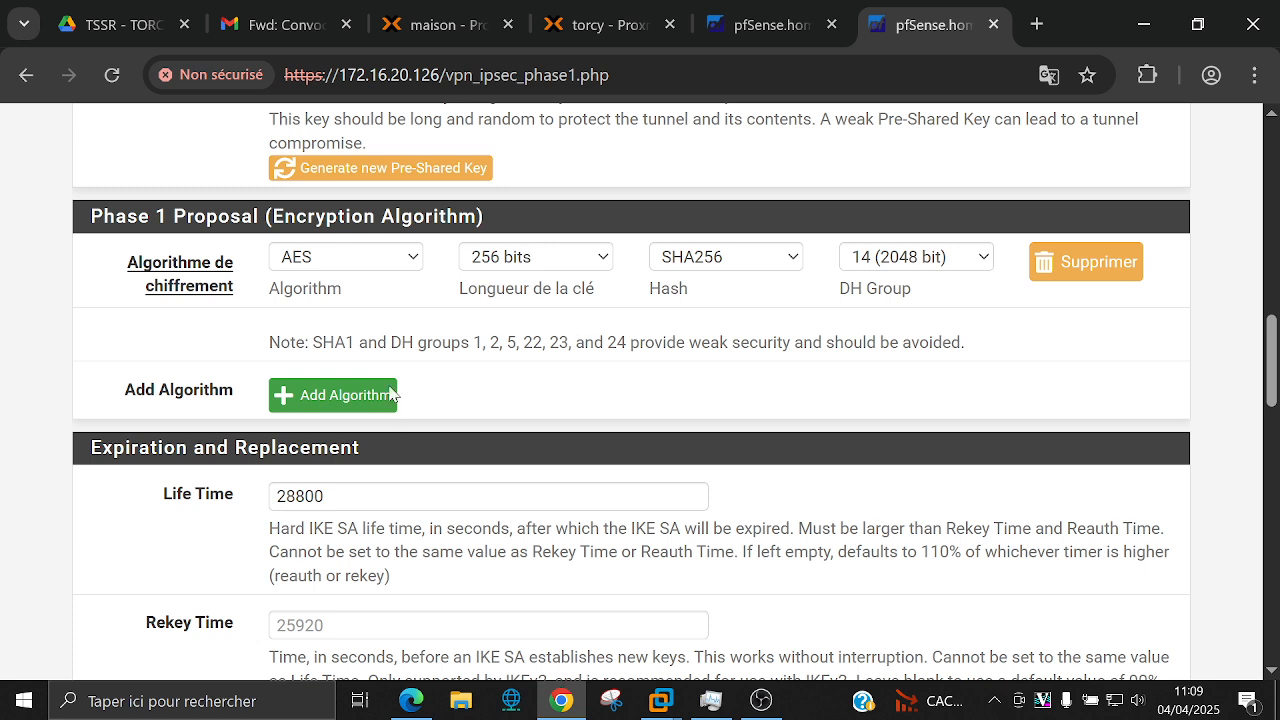
{"action": "left_click", "coordinate": [346, 395]}
{"action": "scroll", "coordinate": [345, 330], "scroll_direction": "down", "scroll_amount": 2}
{"action": "scroll", "coordinate": [335, 260], "scroll_direction": "up", "scroll_amount": 1}
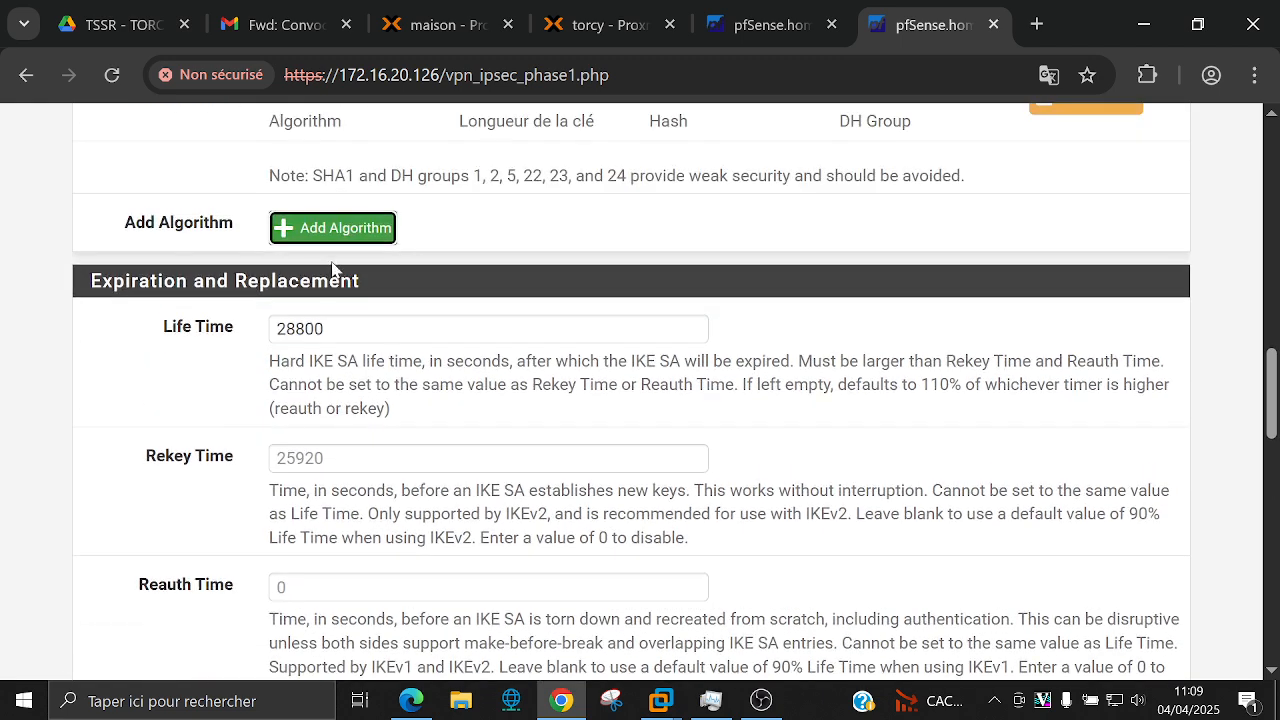
{"action": "scroll", "coordinate": [330, 270], "scroll_direction": "up", "scroll_amount": 1}
{"action": "left_click", "coordinate": [330, 288]}
{"action": "left_click", "coordinate": [340, 340]}
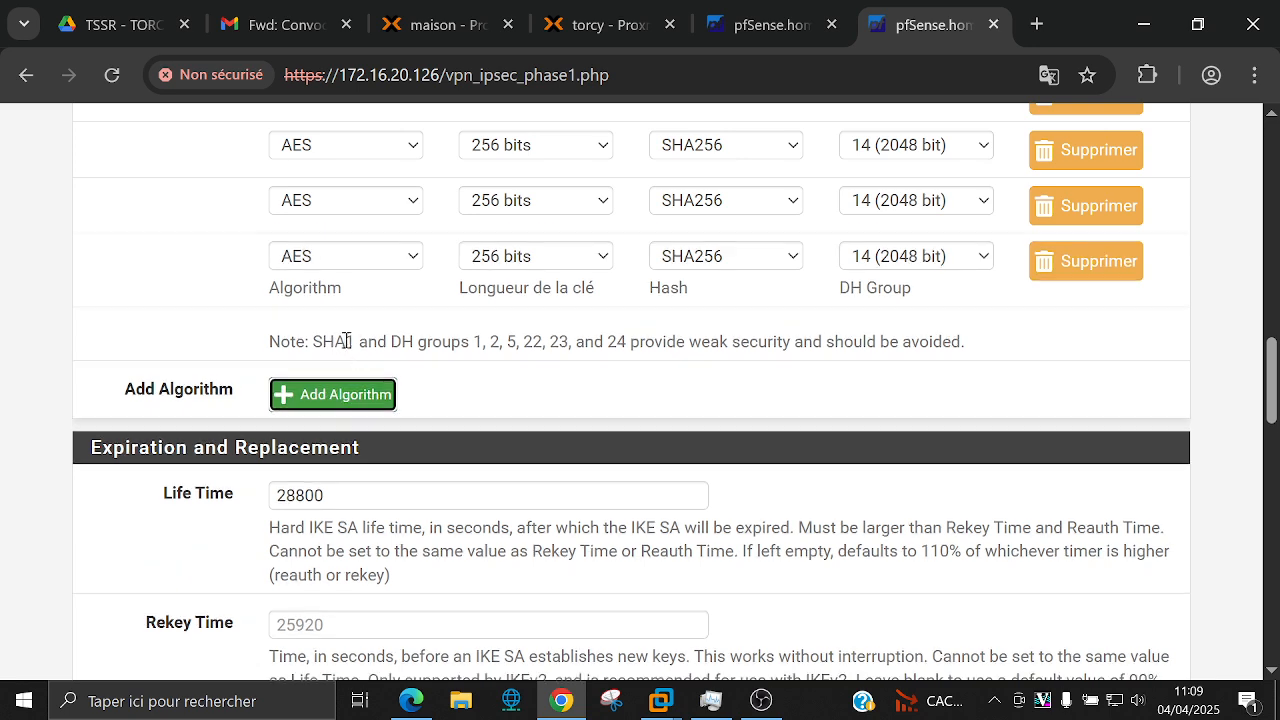
{"action": "left_click", "coordinate": [355, 390]}
{"action": "scroll", "coordinate": [250, 382], "scroll_direction": "up", "scroll_amount": 2}
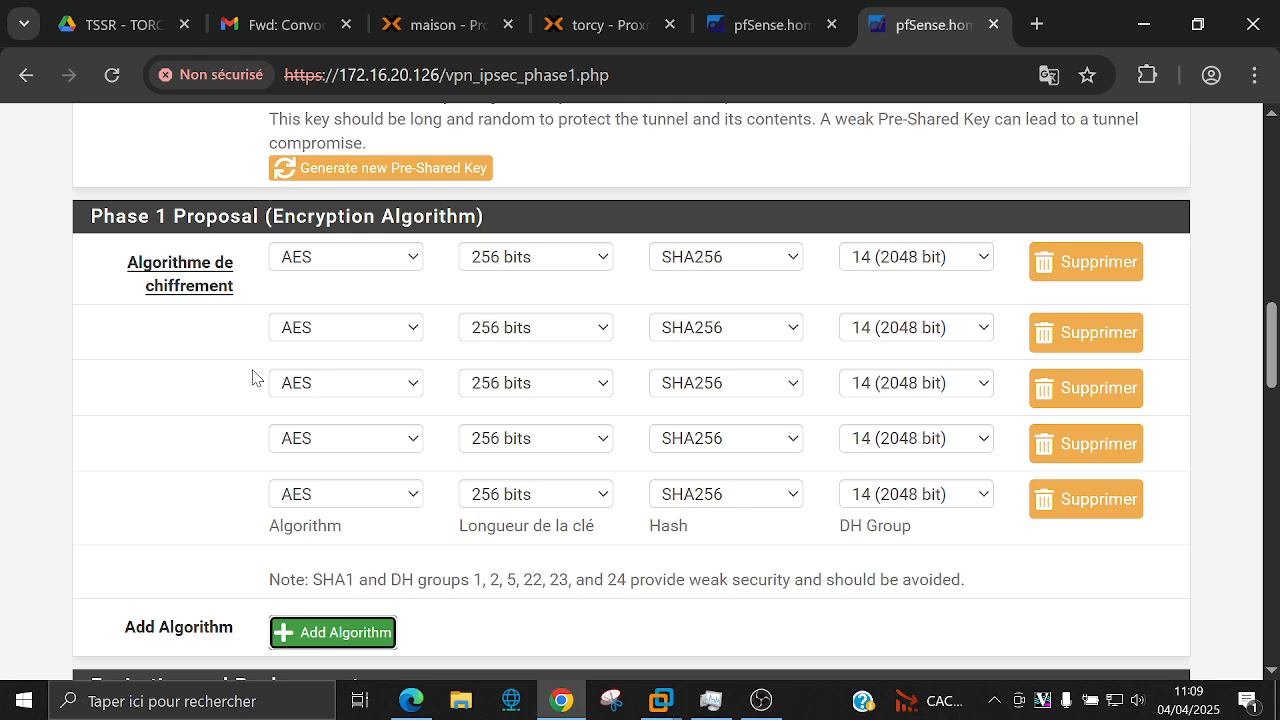
{"action": "left_click", "coordinate": [1088, 499]}
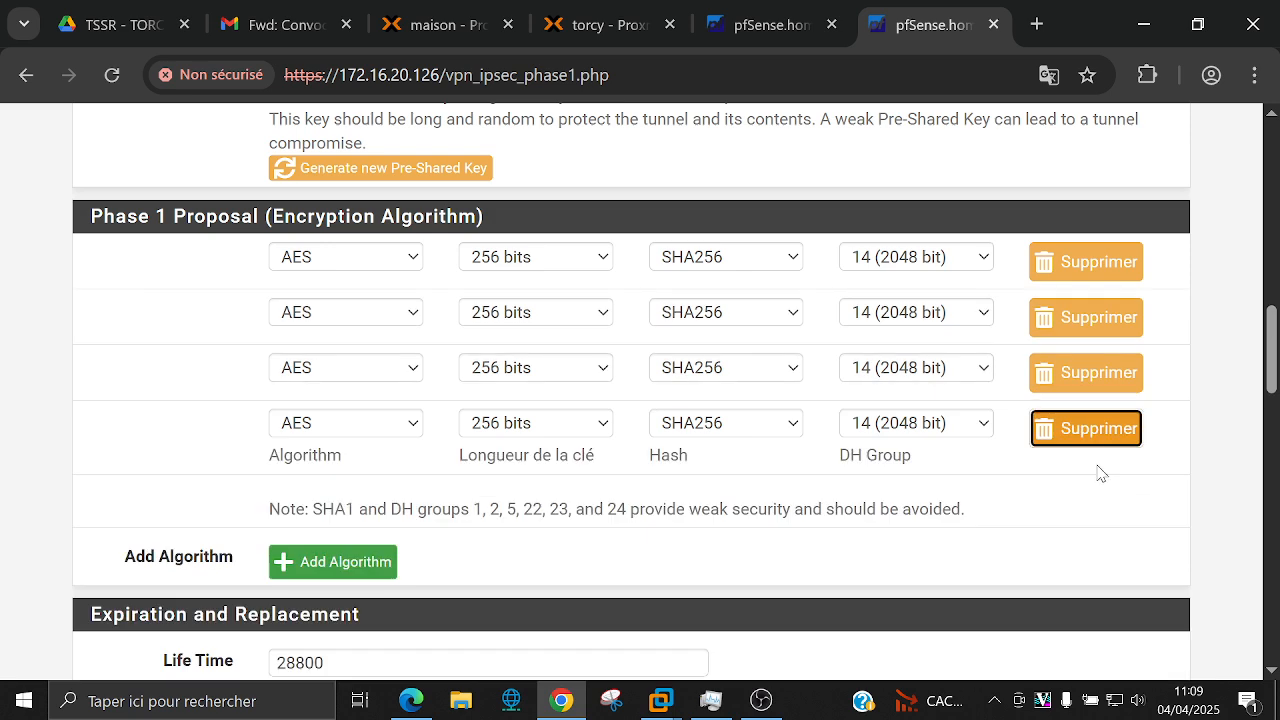
{"action": "left_click", "coordinate": [1089, 425]}
{"action": "left_click", "coordinate": [1088, 376]}
{"action": "left_click", "coordinate": [1075, 328]}
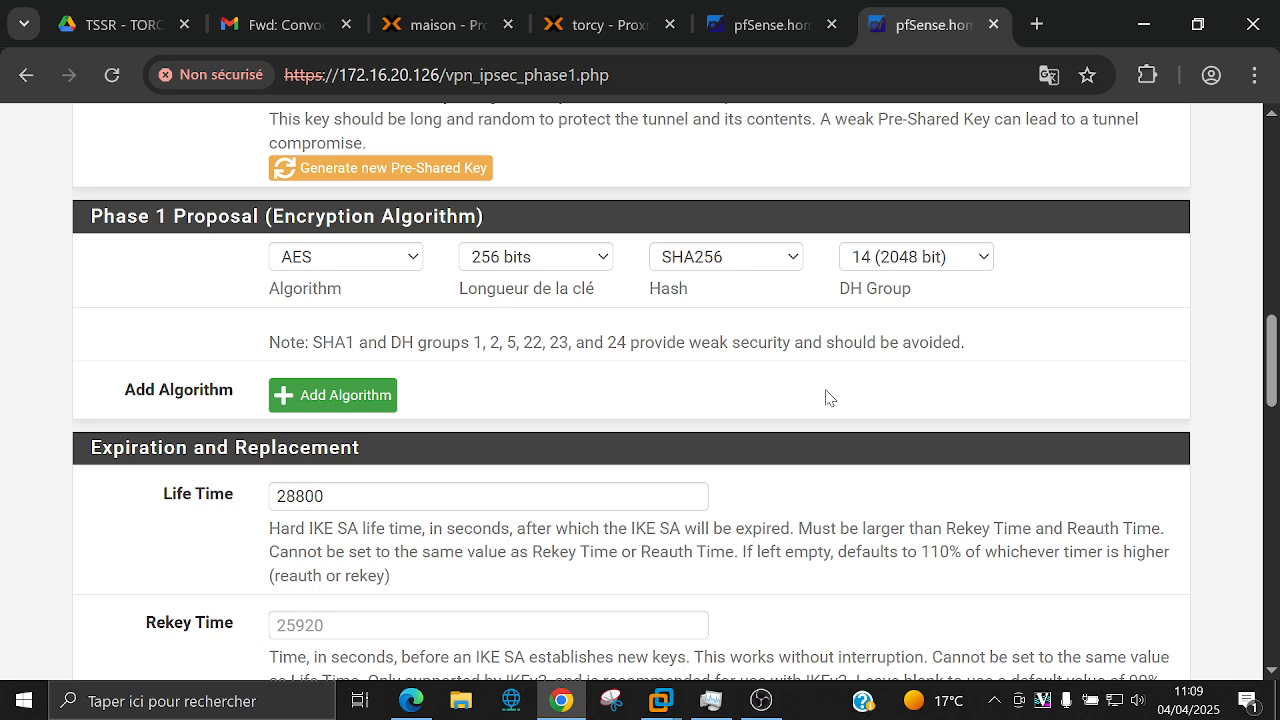
{"action": "scroll", "coordinate": [826, 398], "scroll_direction": "down", "scroll_amount": 2}
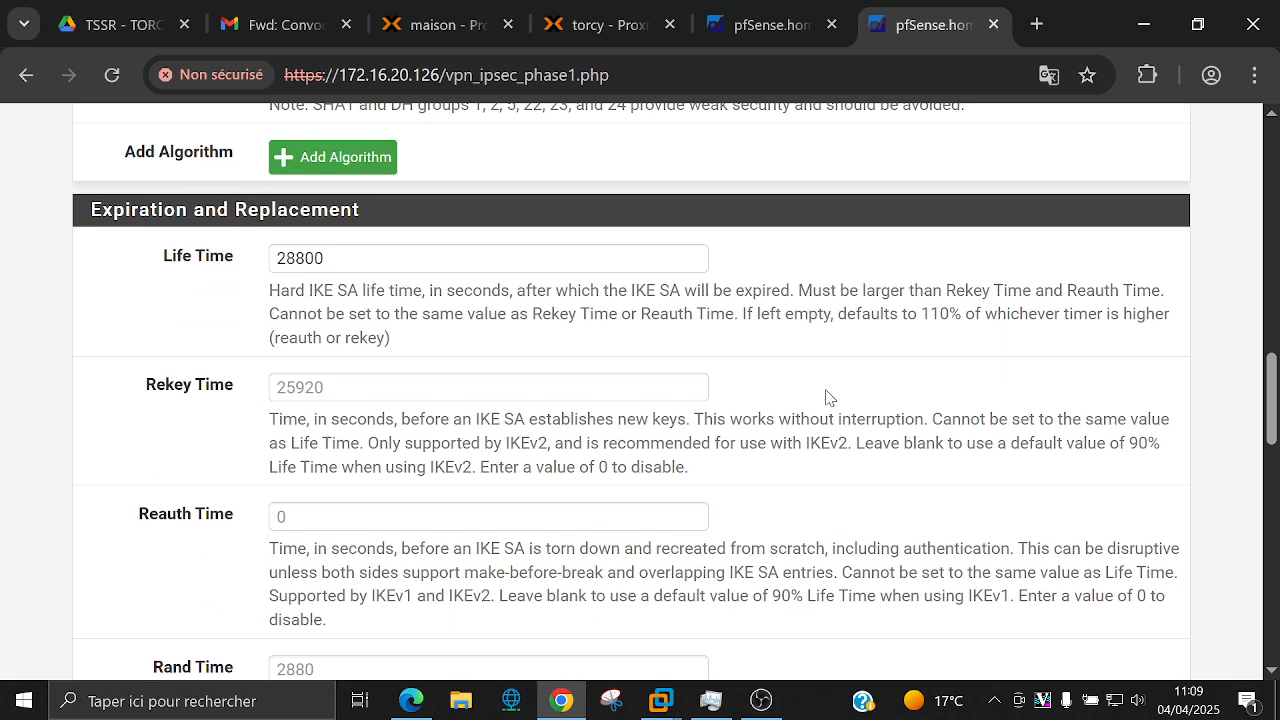
{"action": "scroll", "coordinate": [826, 375], "scroll_direction": "down", "scroll_amount": 1}
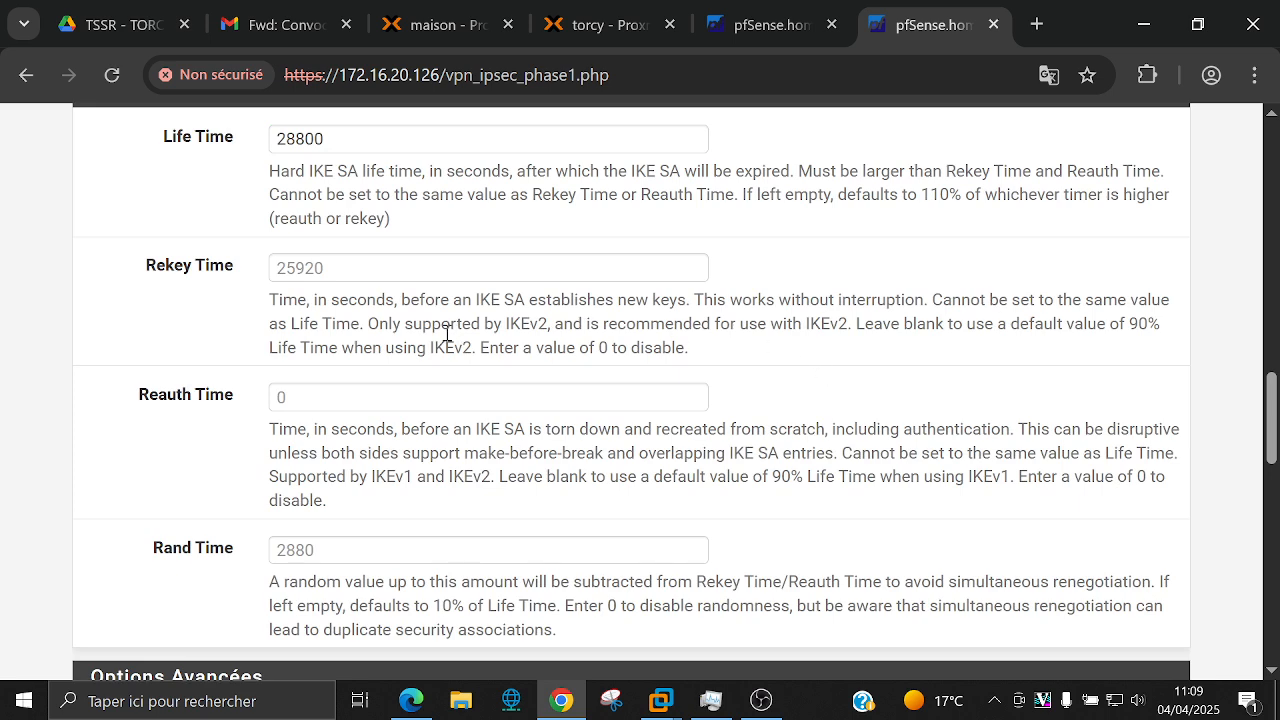
{"action": "scroll", "coordinate": [447, 334], "scroll_direction": "down", "scroll_amount": 1}
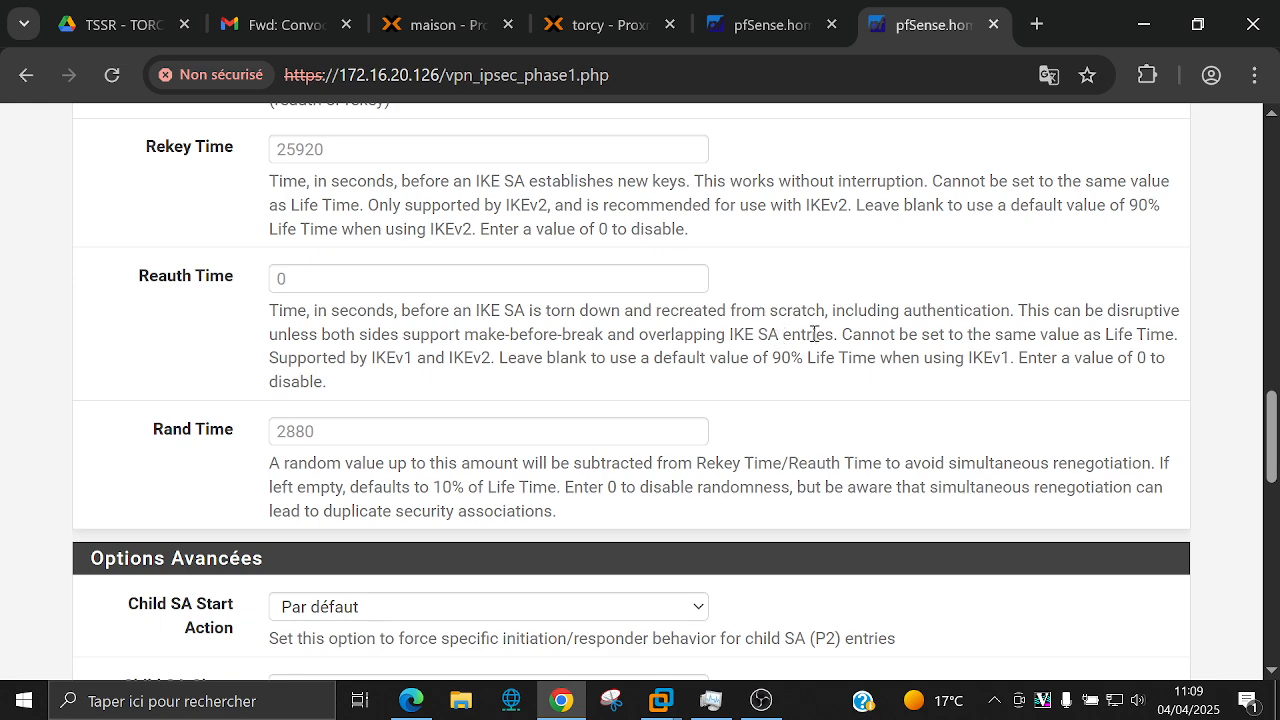
{"action": "scroll", "coordinate": [866, 334], "scroll_direction": "down", "scroll_amount": 3}
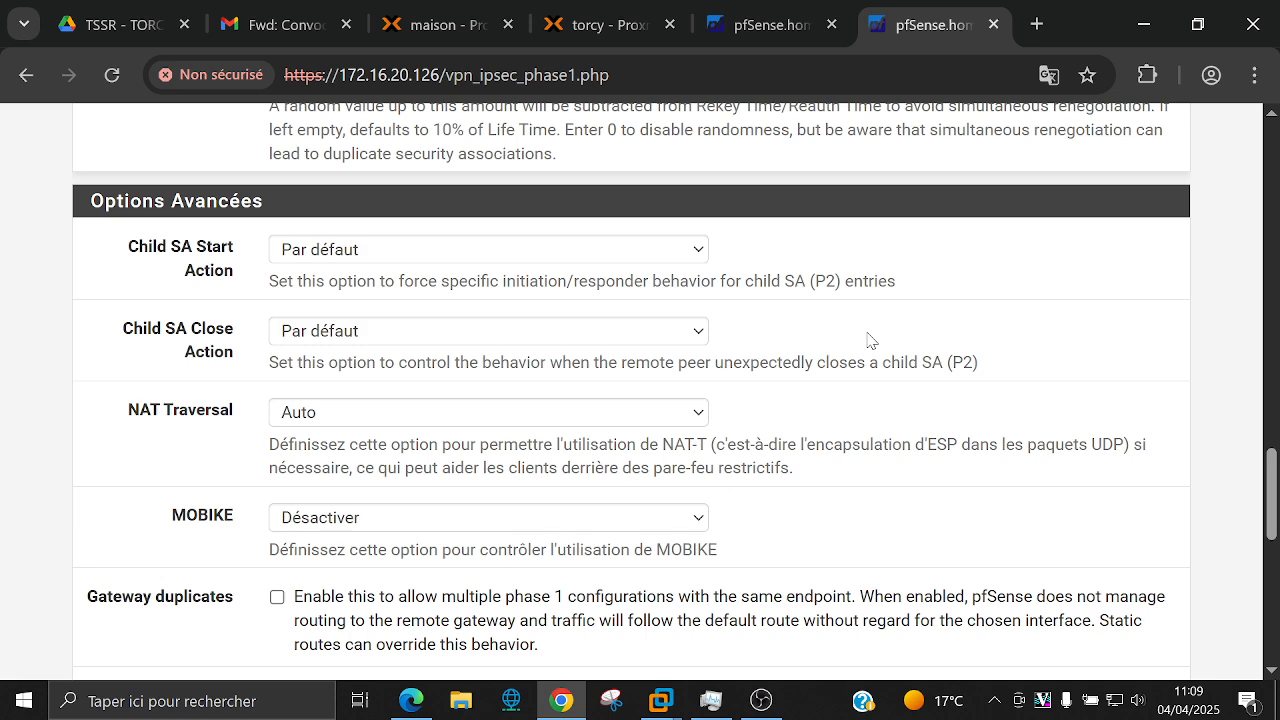
{"action": "scroll", "coordinate": [868, 340], "scroll_direction": "down", "scroll_amount": 3}
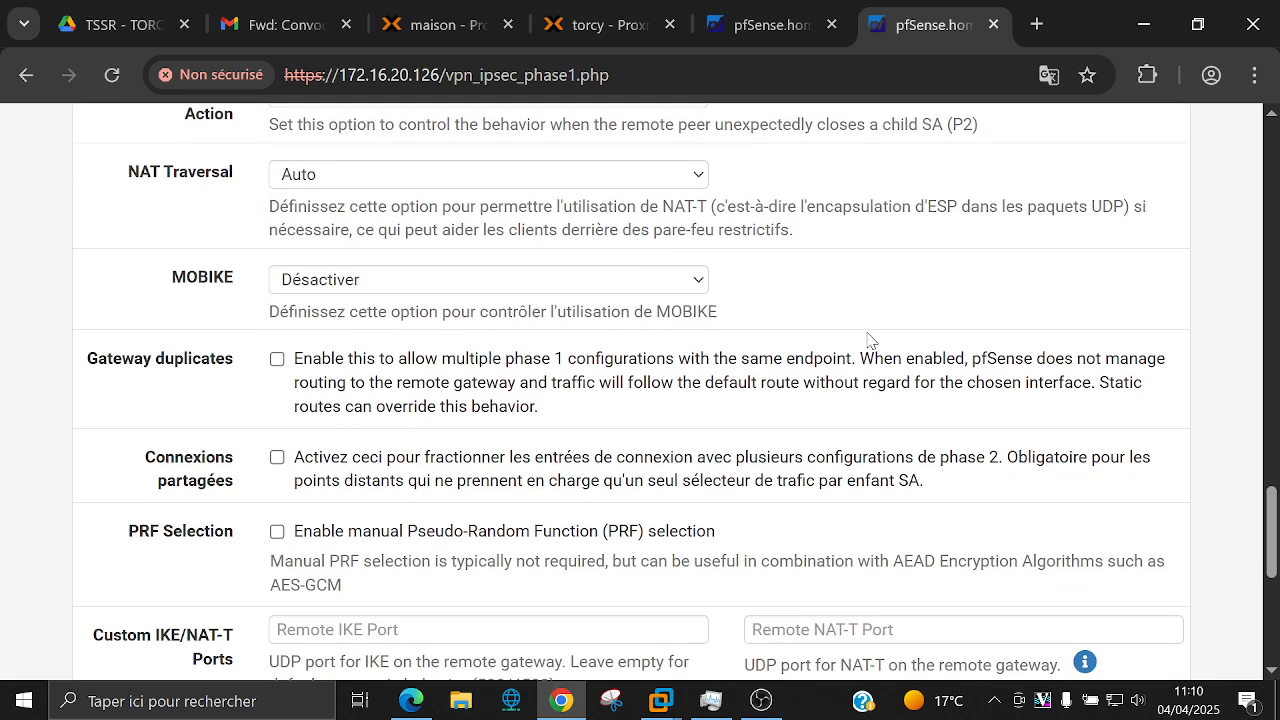
{"action": "scroll", "coordinate": [868, 340], "scroll_direction": "down", "scroll_amount": 1}
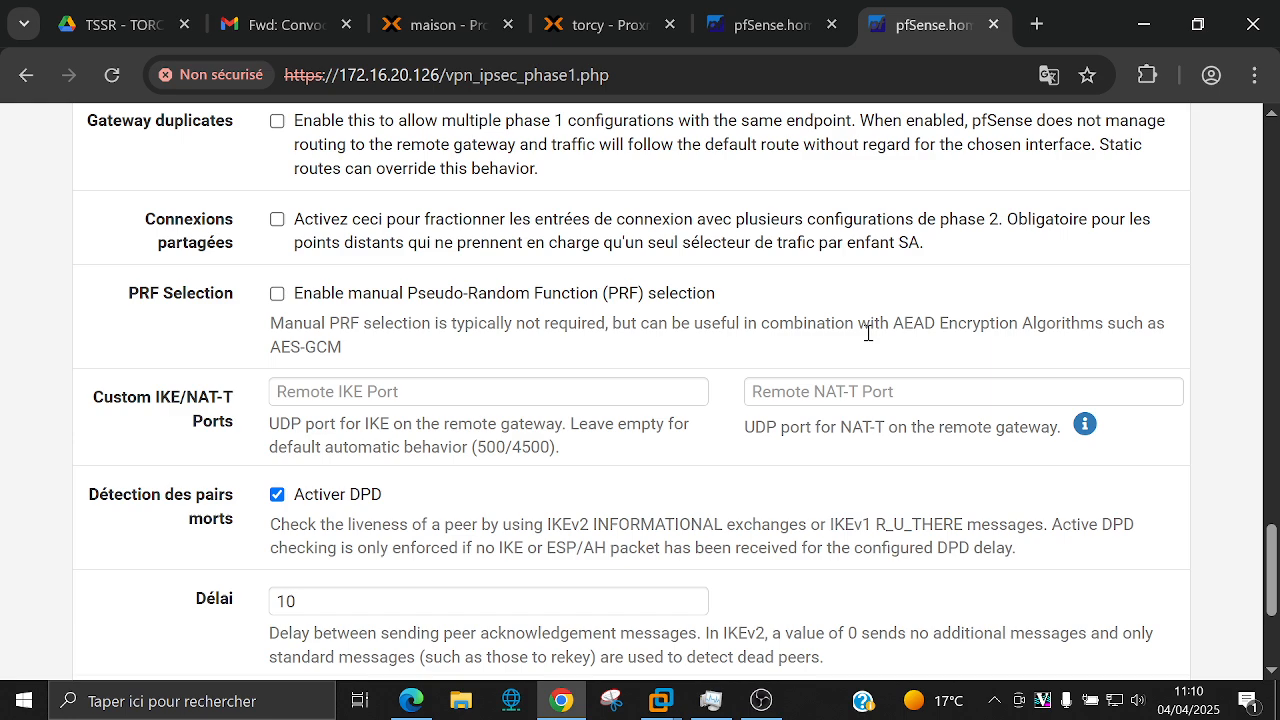
{"action": "scroll", "coordinate": [868, 333], "scroll_direction": "down", "scroll_amount": 1}
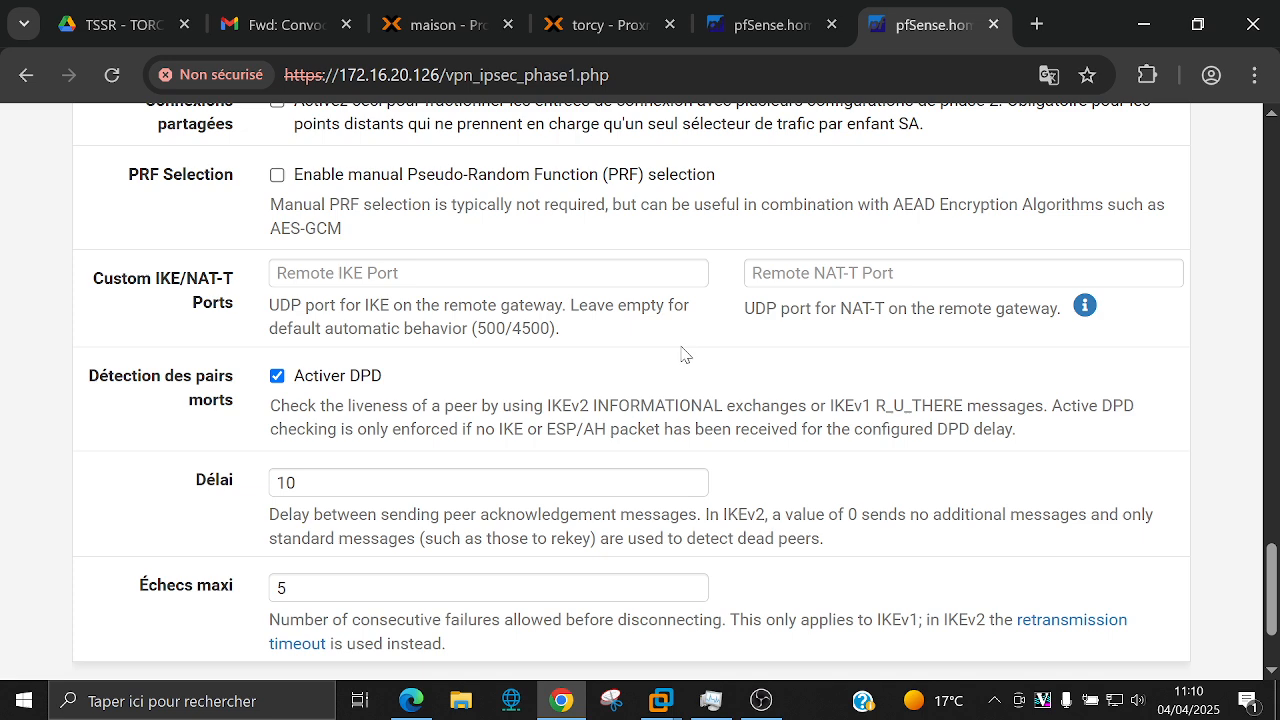
{"action": "scroll", "coordinate": [683, 354], "scroll_direction": "down", "scroll_amount": 3}
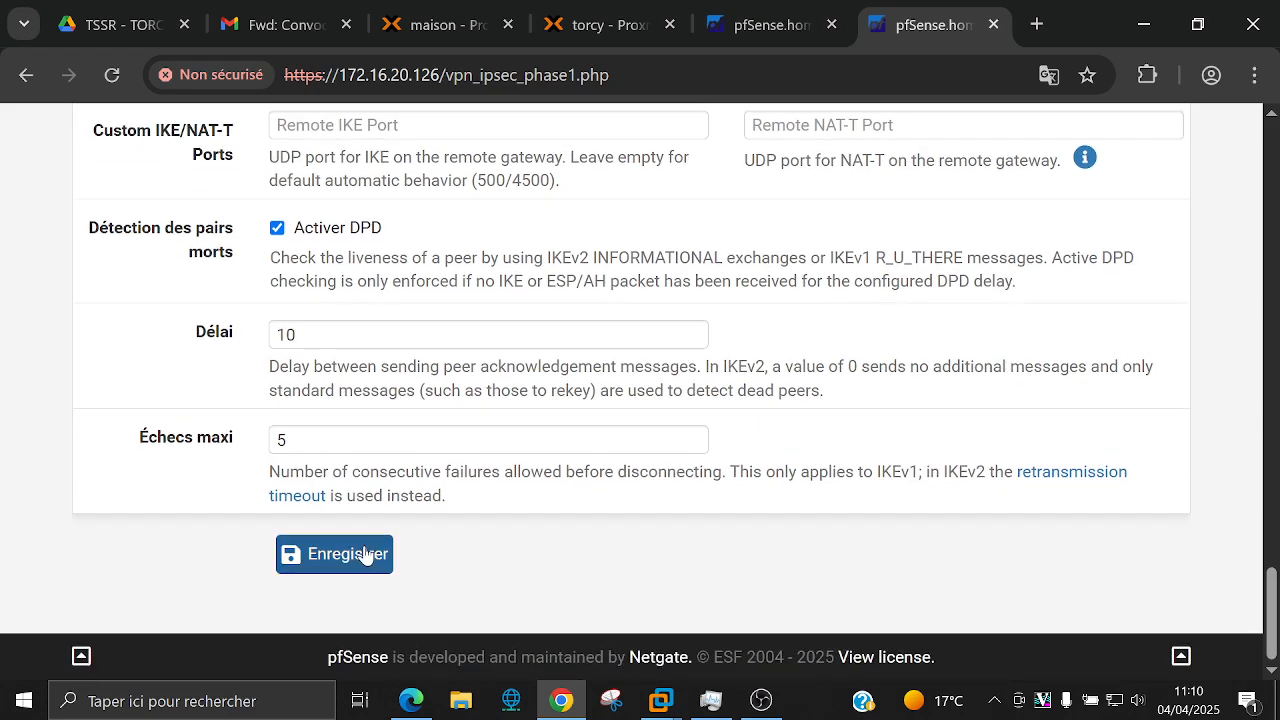
{"action": "scroll", "coordinate": [365, 556], "scroll_direction": "up", "scroll_amount": 20}
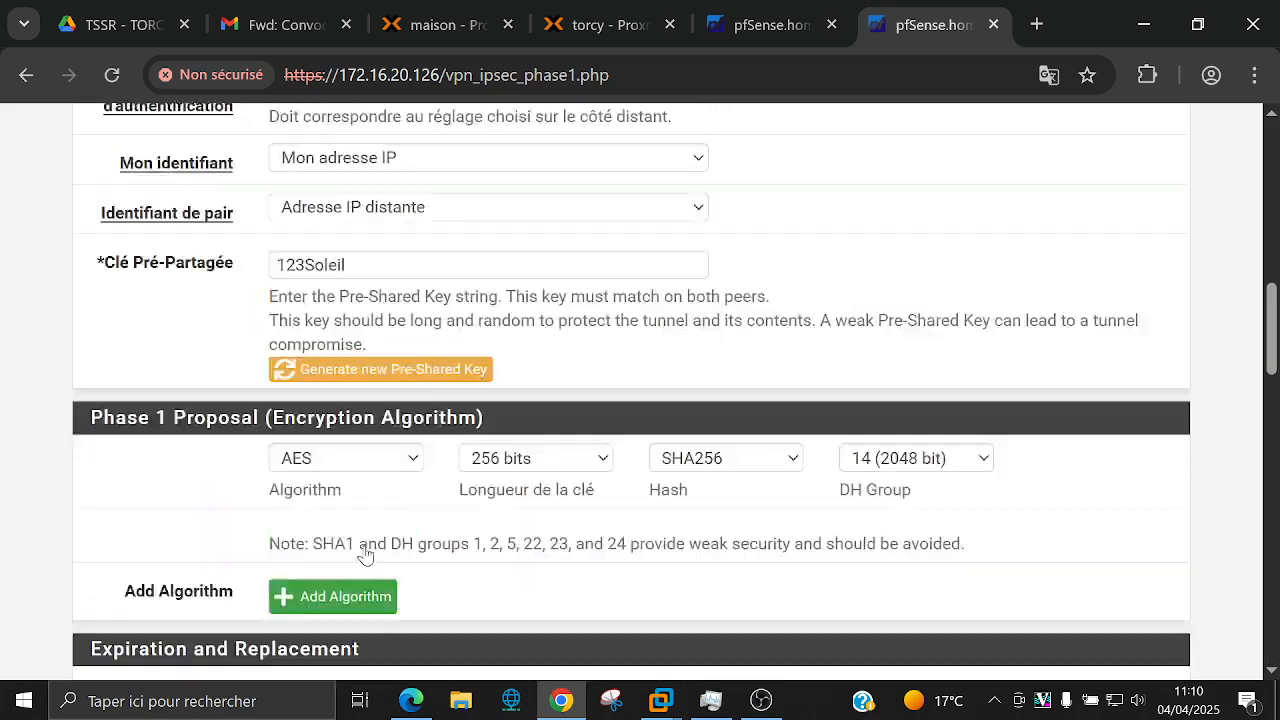
{"action": "scroll", "coordinate": [365, 556], "scroll_direction": "up", "scroll_amount": 1}
{"action": "scroll", "coordinate": [365, 556], "scroll_direction": "down", "scroll_amount": 5}
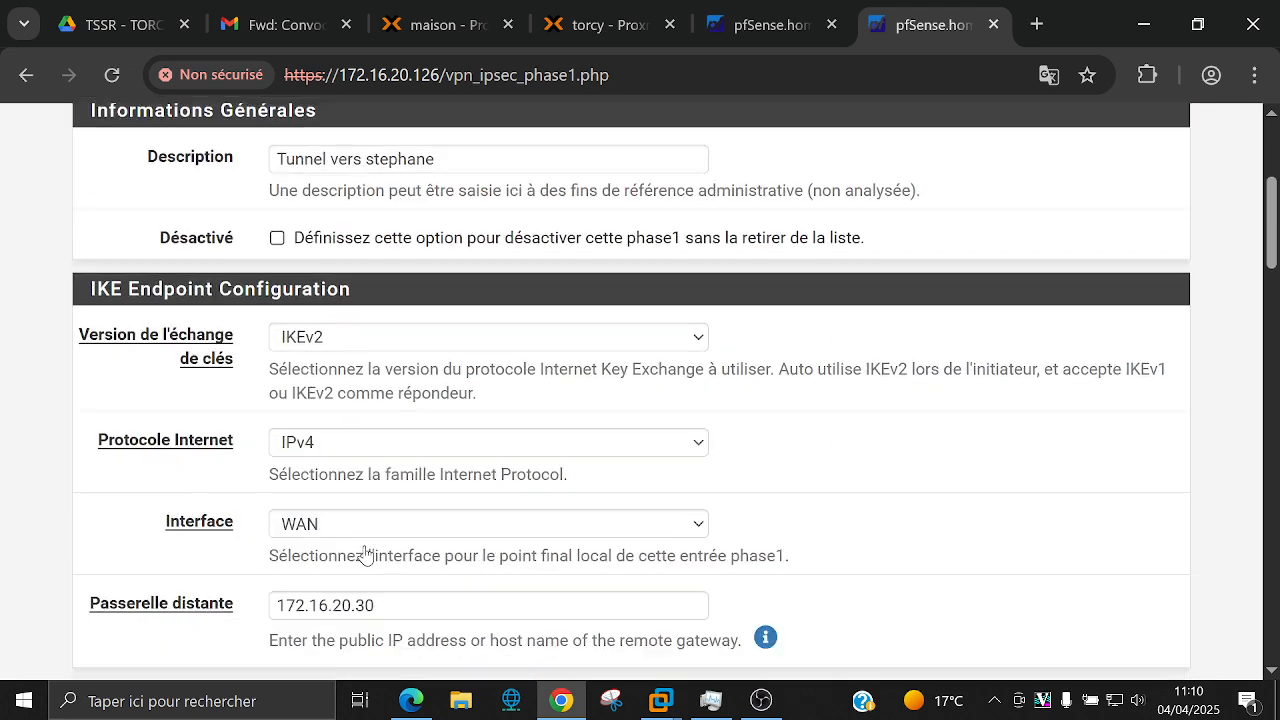
{"action": "scroll", "coordinate": [365, 556], "scroll_direction": "down", "scroll_amount": 1}
{"action": "scroll", "coordinate": [365, 556], "scroll_direction": "up", "scroll_amount": 1}
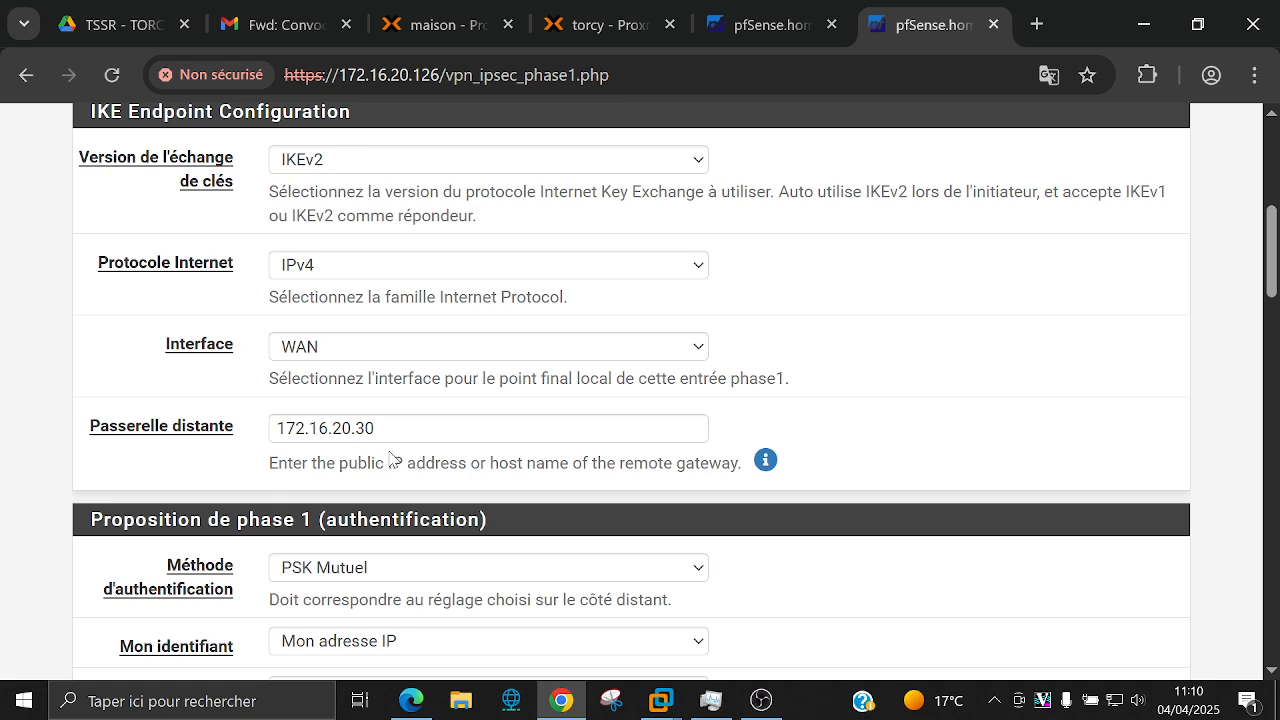
{"action": "scroll", "coordinate": [390, 457], "scroll_direction": "up", "scroll_amount": 3}
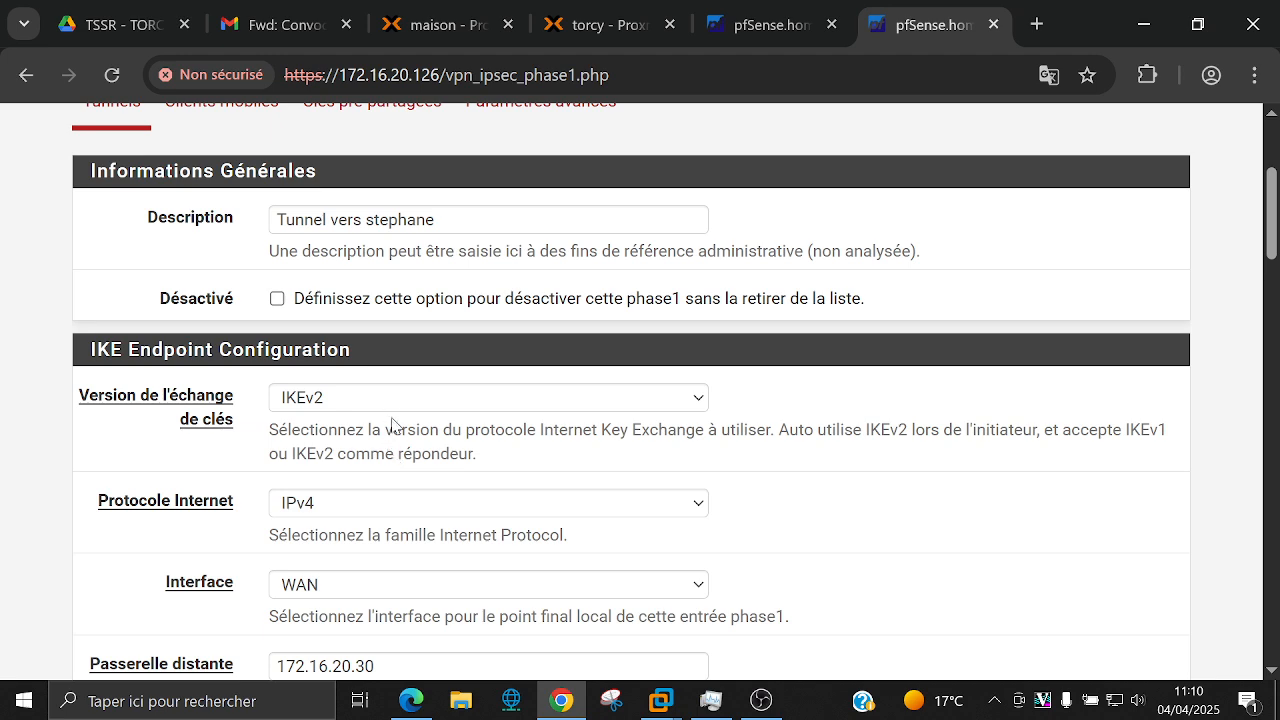
{"action": "scroll", "coordinate": [117, 339], "scroll_direction": "up", "scroll_amount": 1}
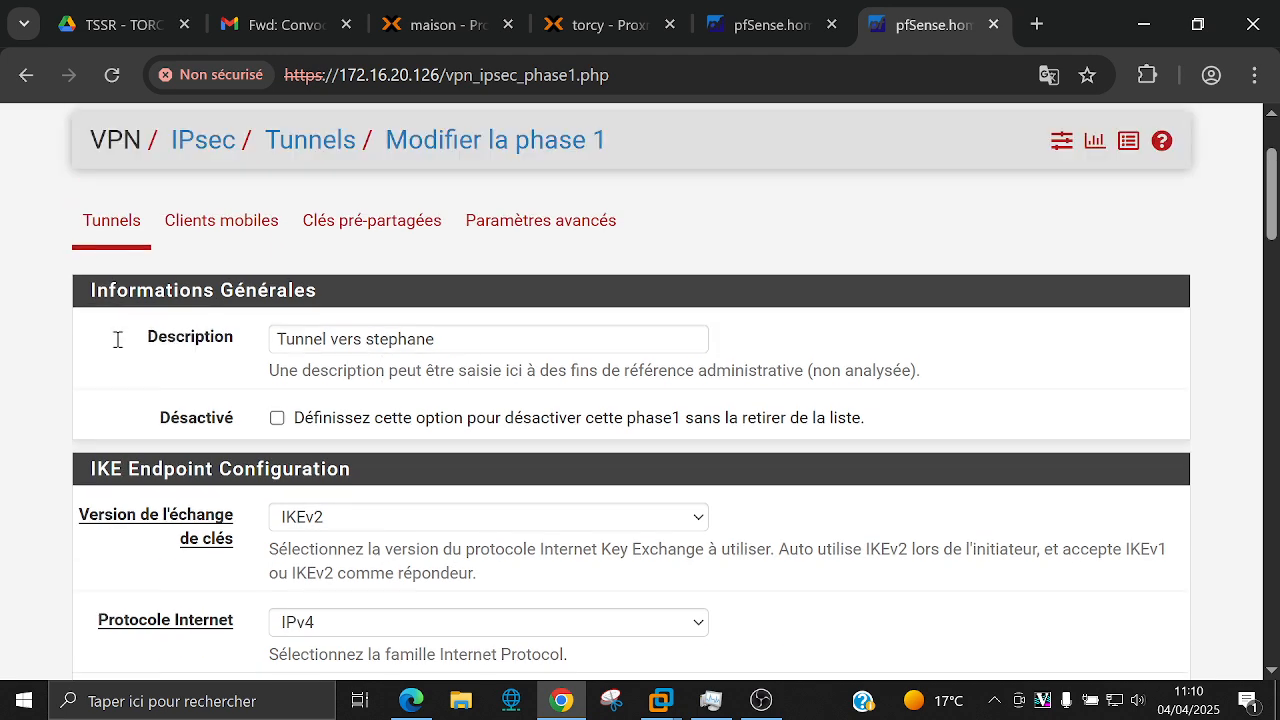
{"action": "scroll", "coordinate": [117, 339], "scroll_direction": "up", "scroll_amount": 2}
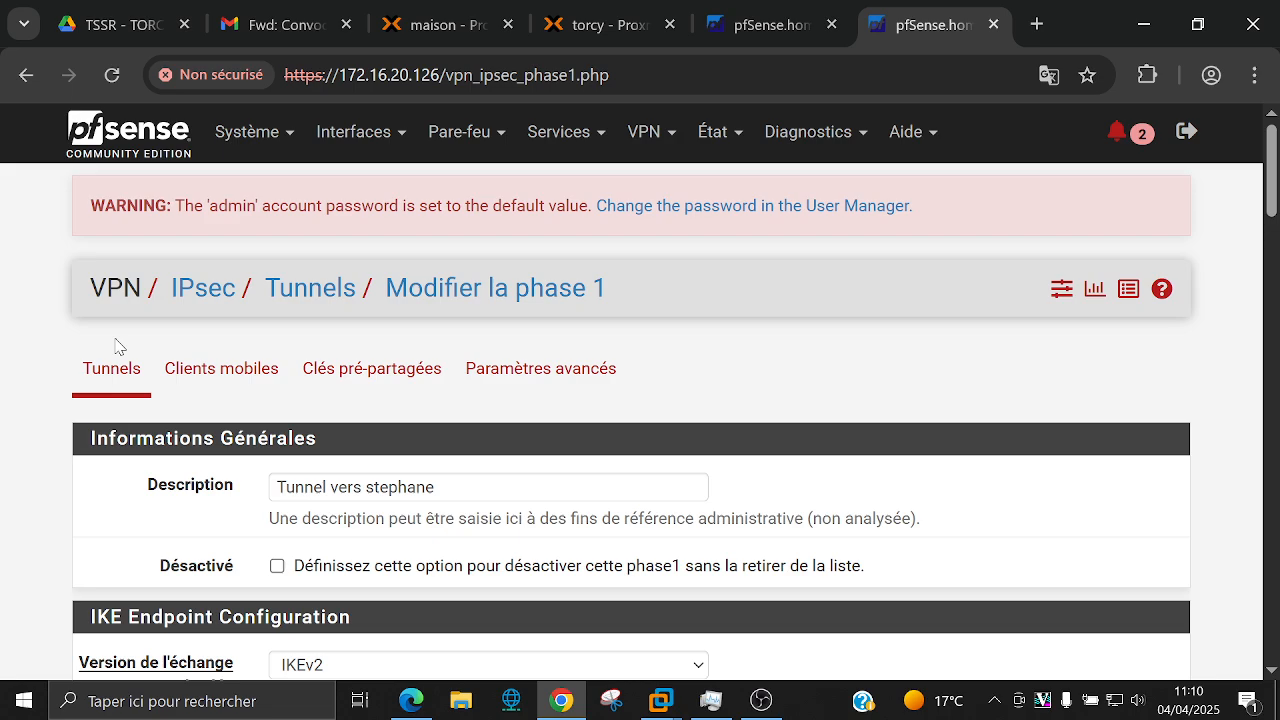
{"action": "scroll", "coordinate": [117, 347], "scroll_direction": "down", "scroll_amount": 7}
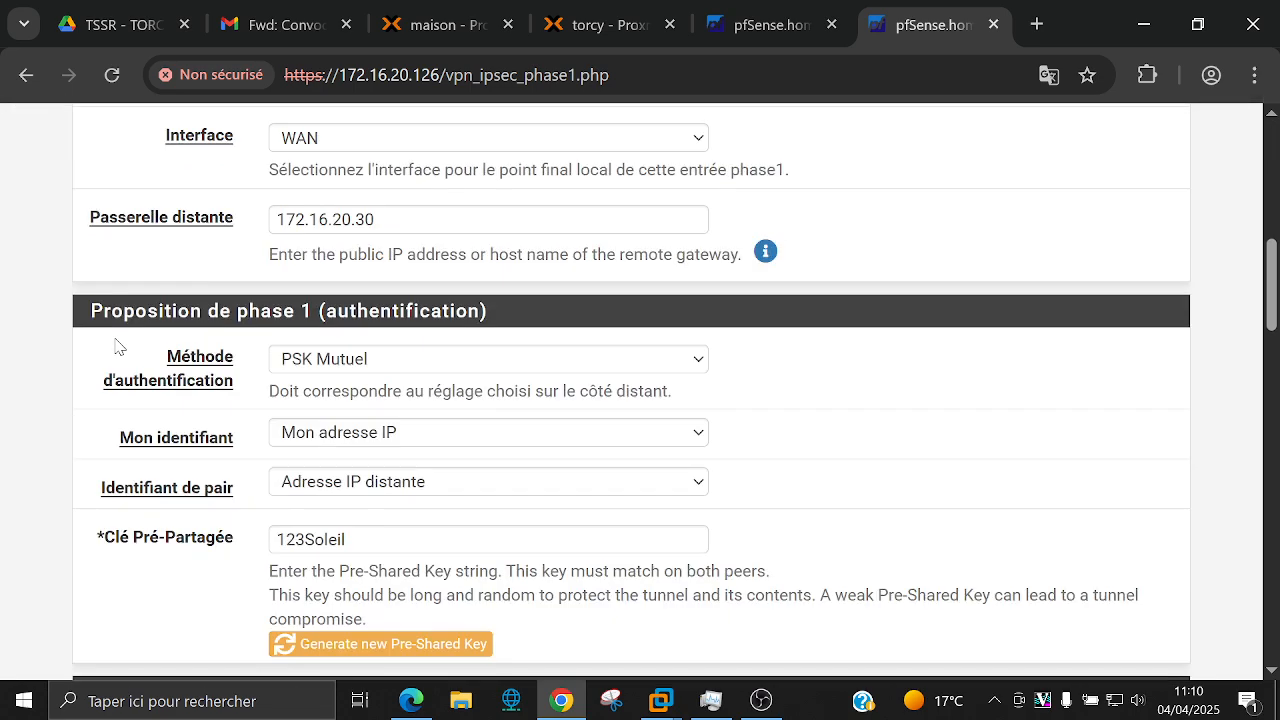
{"action": "scroll", "coordinate": [117, 347], "scroll_direction": "down", "scroll_amount": 15}
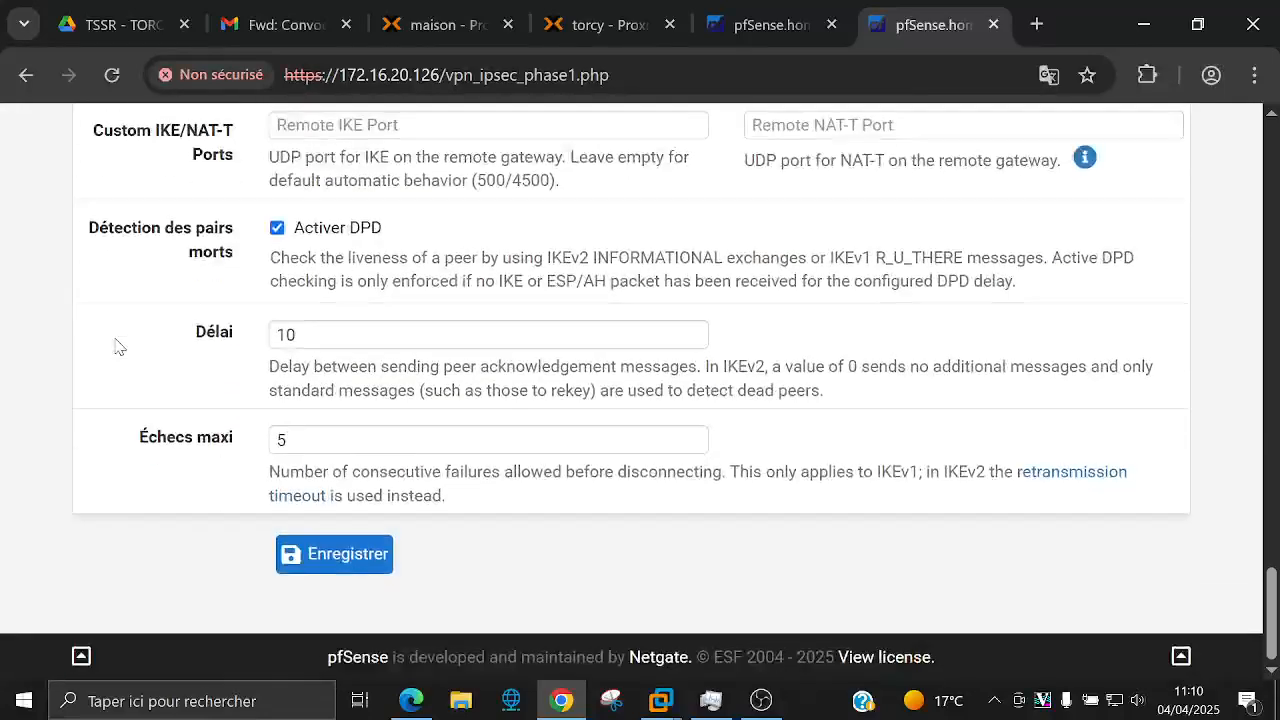
Step: Save the IKEv2 phase 1 tunnel to 172.16.20.30 and apply the IPsec changes
{"action": "left_click", "coordinate": [349, 561]}
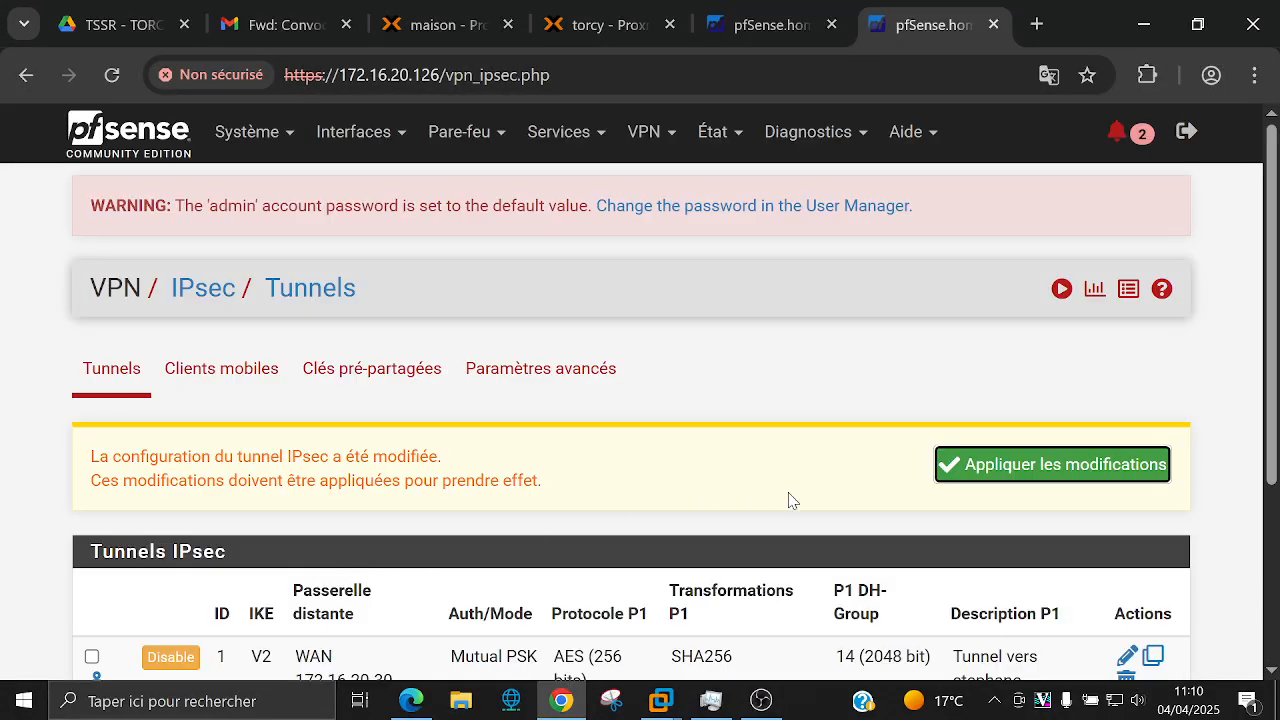
{"action": "left_click", "coordinate": [1025, 461]}
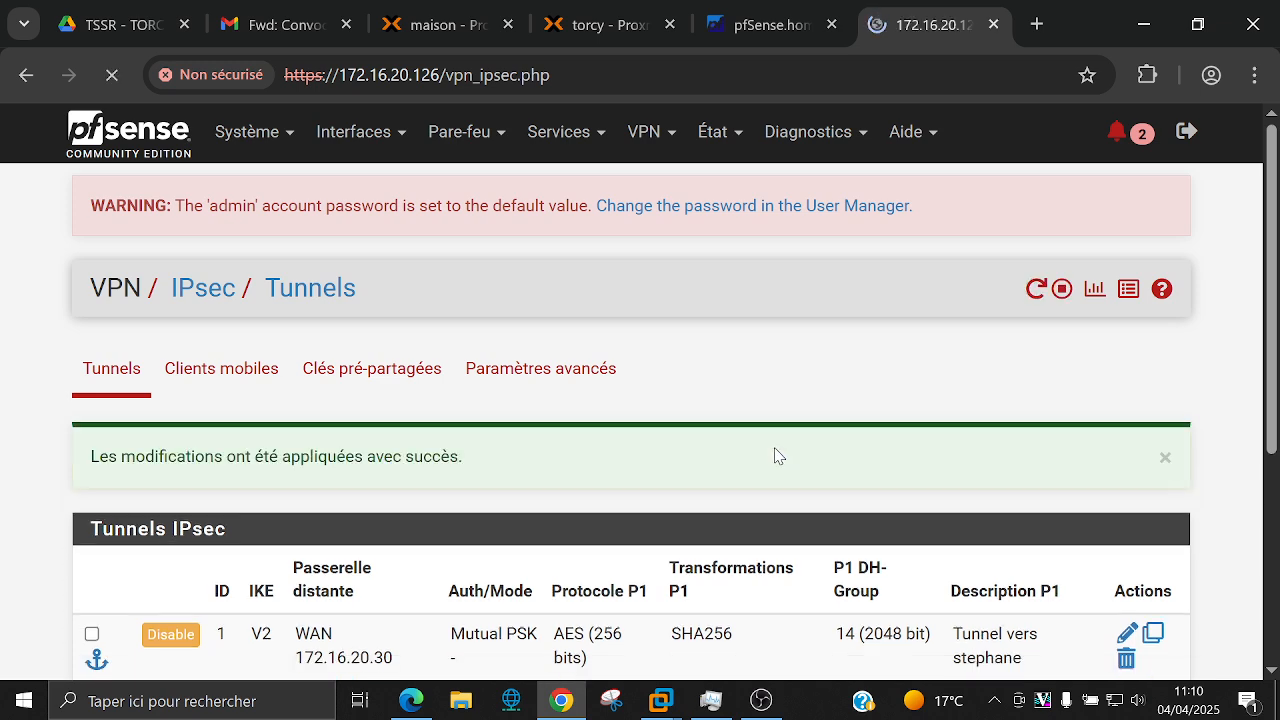
{"action": "scroll", "coordinate": [720, 425], "scroll_direction": "down", "scroll_amount": 3}
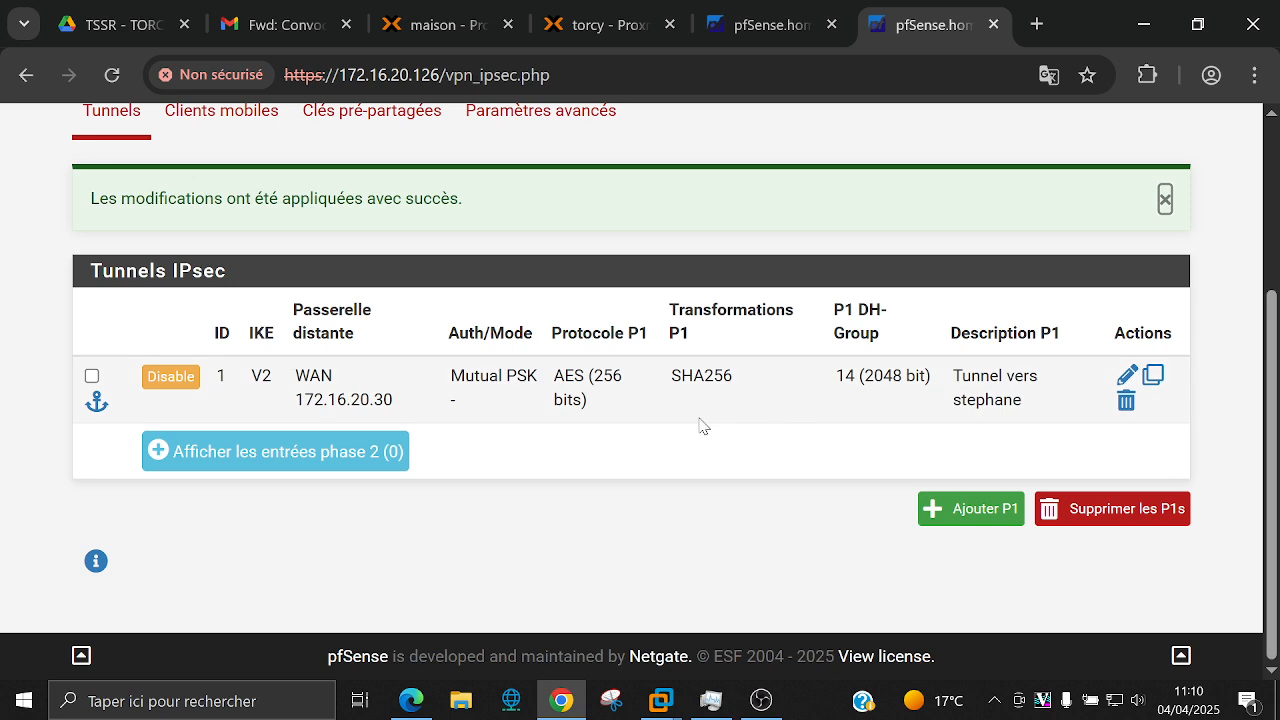
{"action": "left_click", "coordinate": [612, 541]}
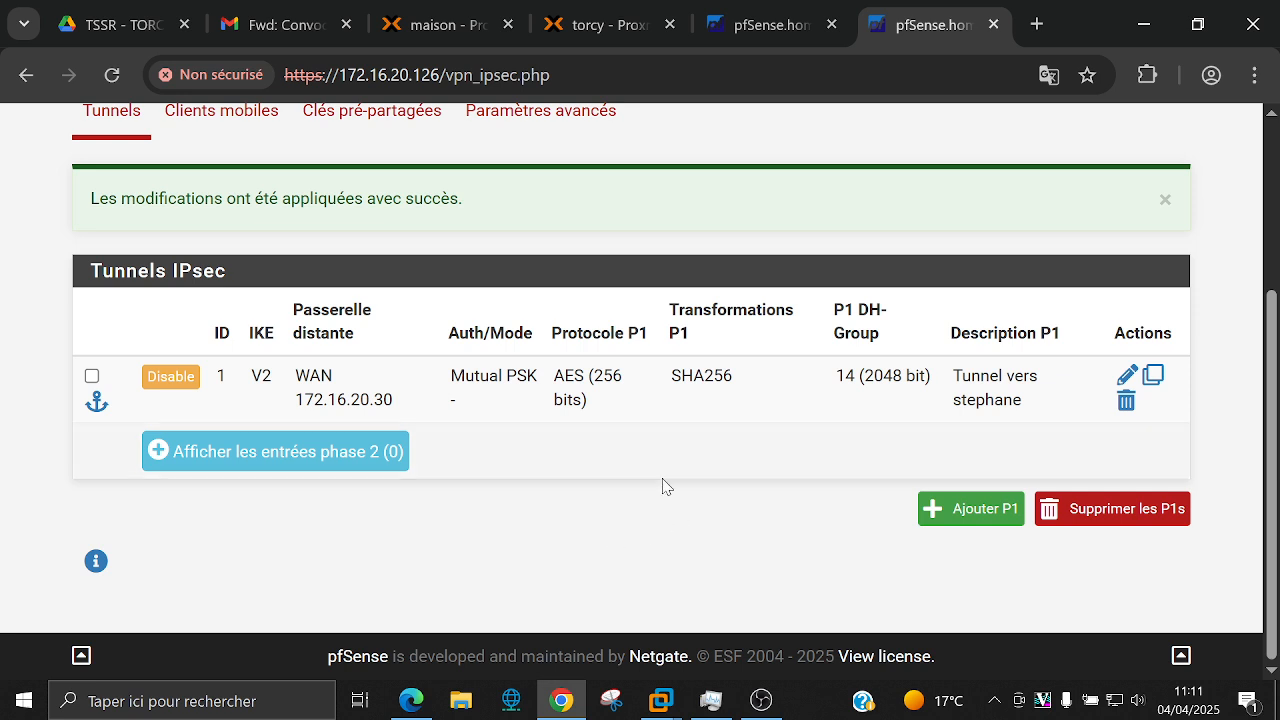
{"action": "scroll", "coordinate": [664, 486], "scroll_direction": "up", "scroll_amount": 1}
{"action": "scroll", "coordinate": [664, 486], "scroll_direction": "up", "scroll_amount": 2}
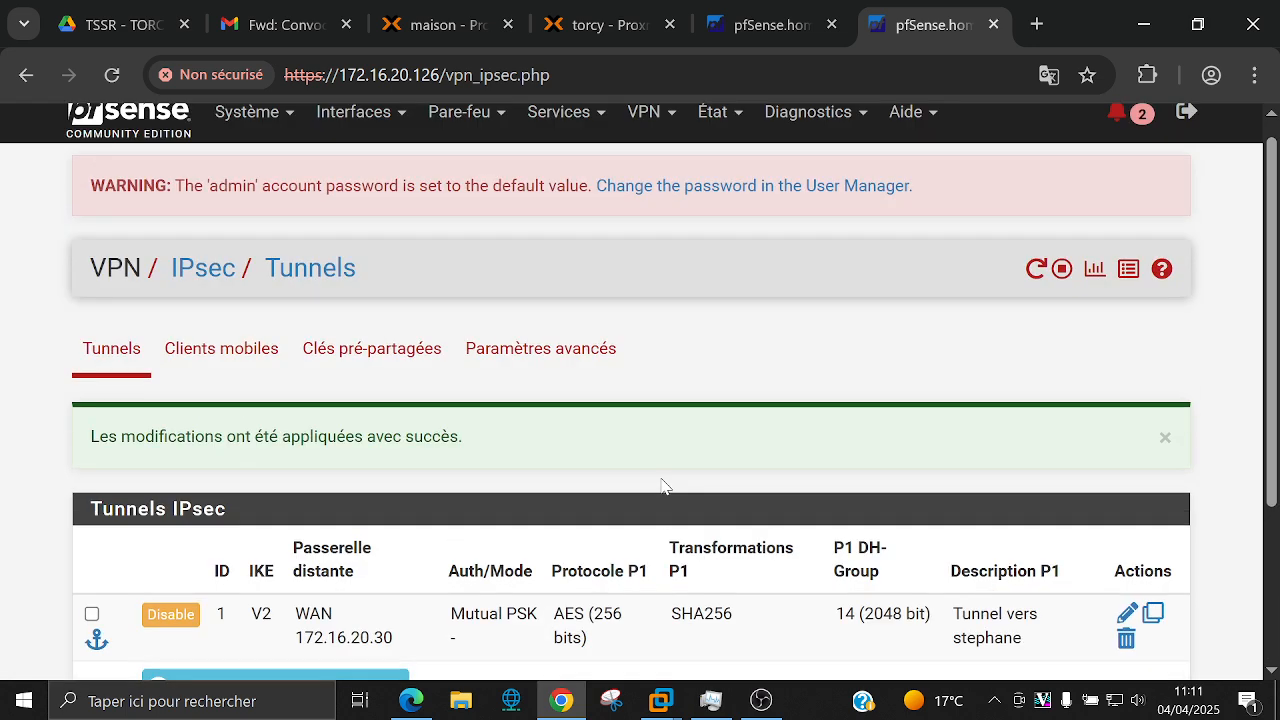
Step: Go to État > IPsec to see tunnel con1 from 172.16.20.126 to 172.16.20.30 shown as disconnected
{"action": "scroll", "coordinate": [664, 430], "scroll_direction": "up", "scroll_amount": 1}
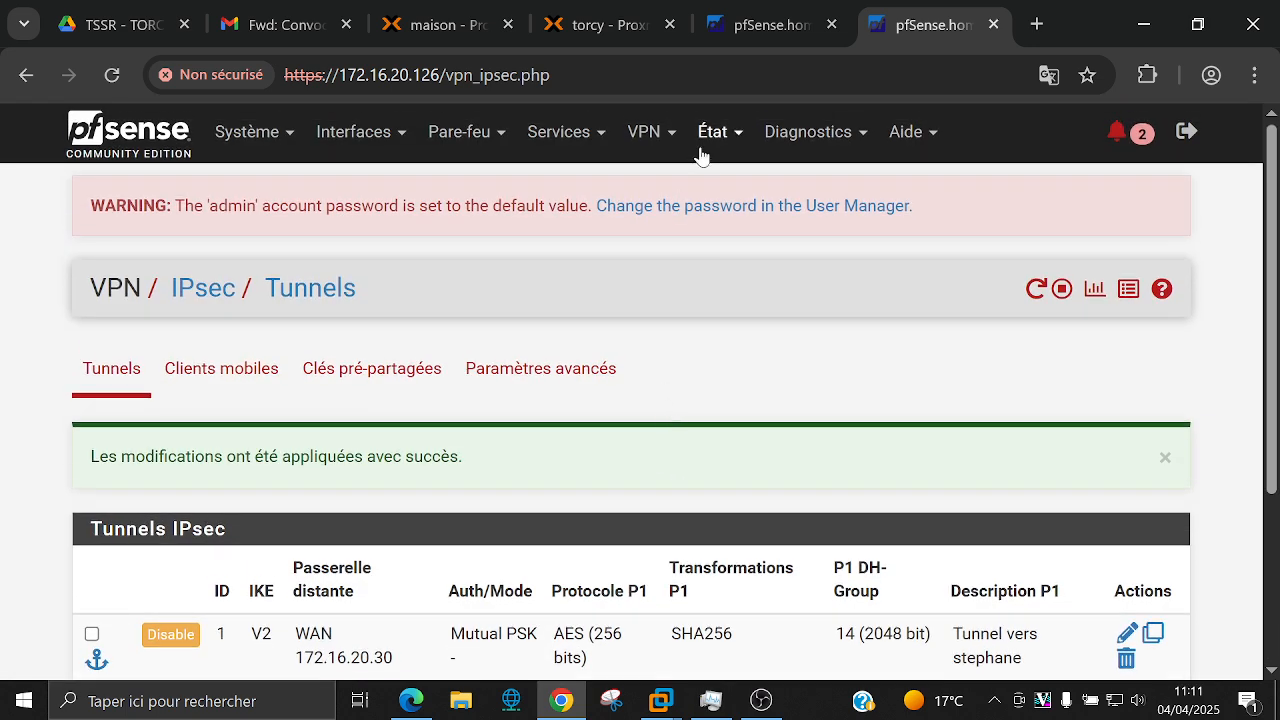
{"action": "left_click", "coordinate": [664, 140]}
{"action": "left_click", "coordinate": [712, 135]}
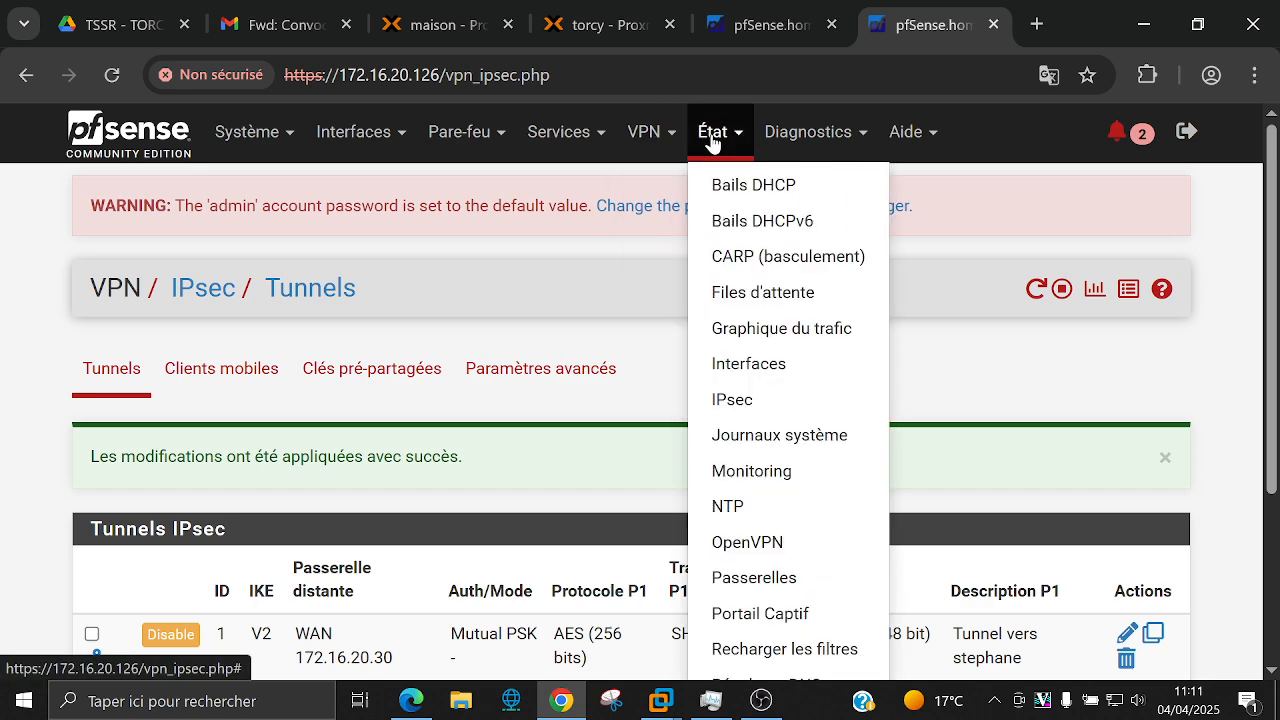
{"action": "scroll", "coordinate": [737, 195], "scroll_direction": "down", "scroll_amount": 2}
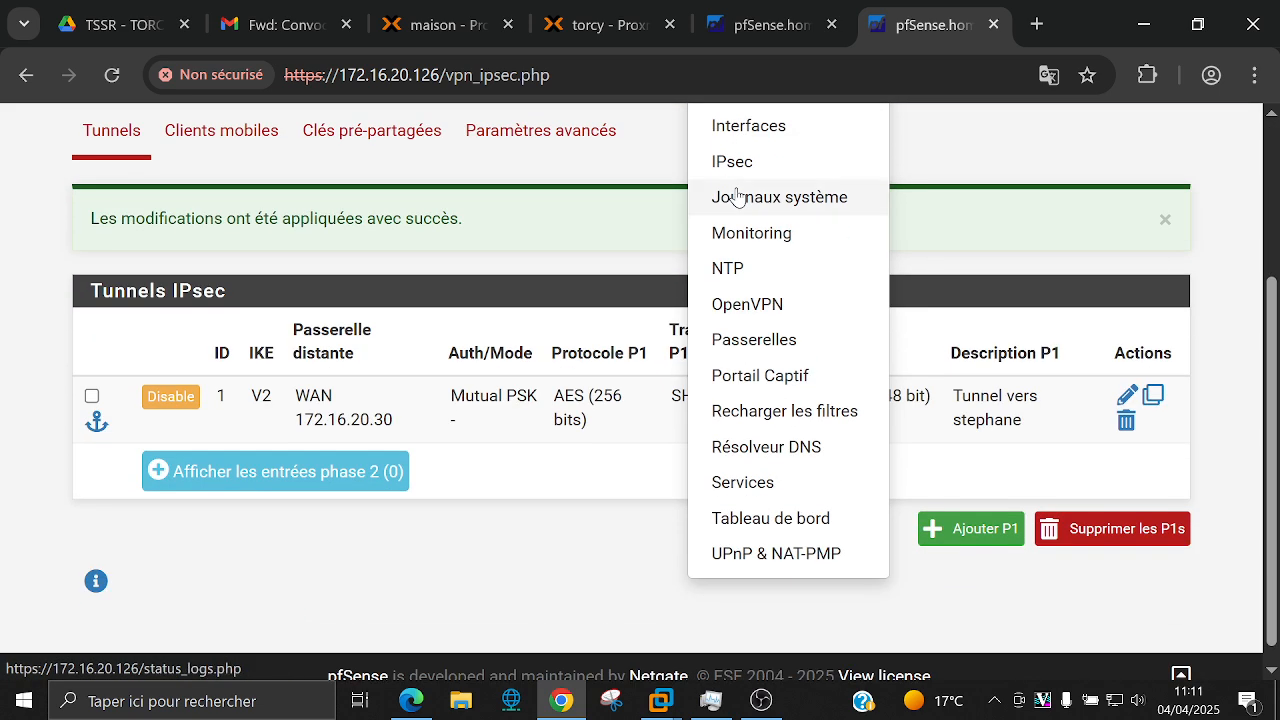
{"action": "scroll", "coordinate": [737, 195], "scroll_direction": "up", "scroll_amount": 1}
{"action": "scroll", "coordinate": [737, 250], "scroll_direction": "up", "scroll_amount": 1}
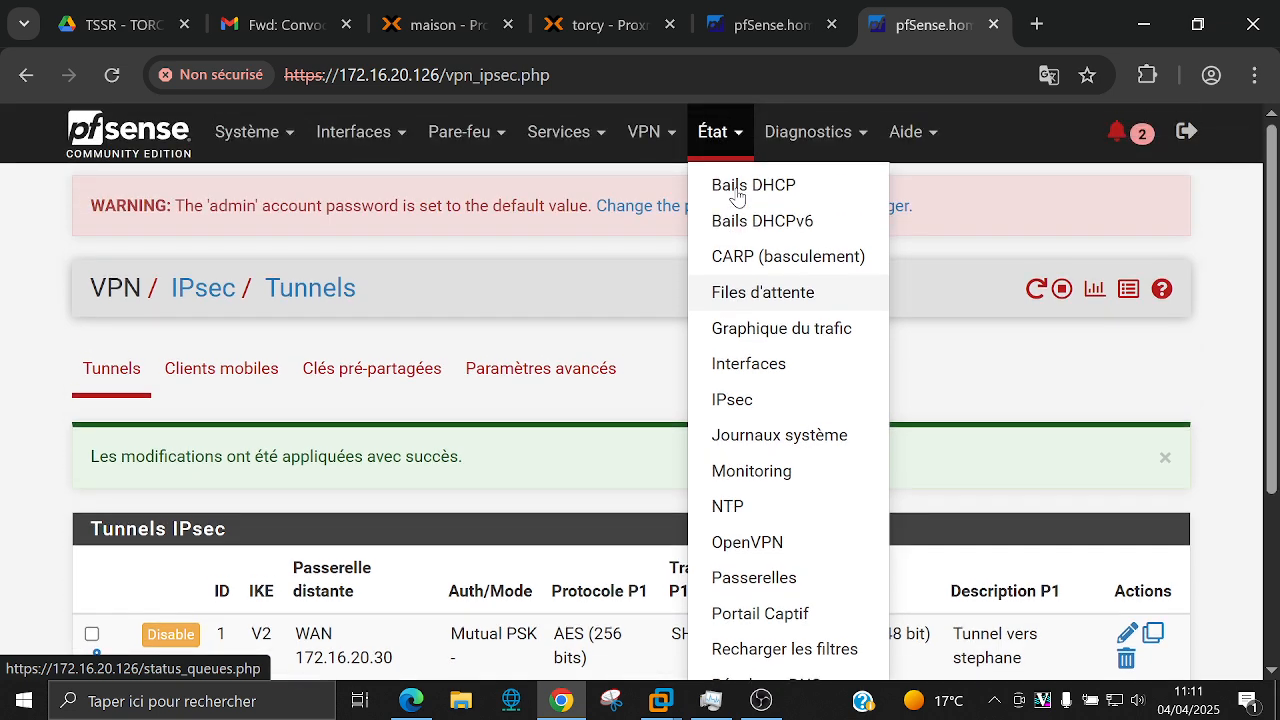
{"action": "left_click", "coordinate": [767, 405]}
{"action": "scroll", "coordinate": [767, 410], "scroll_direction": "down", "scroll_amount": 1}
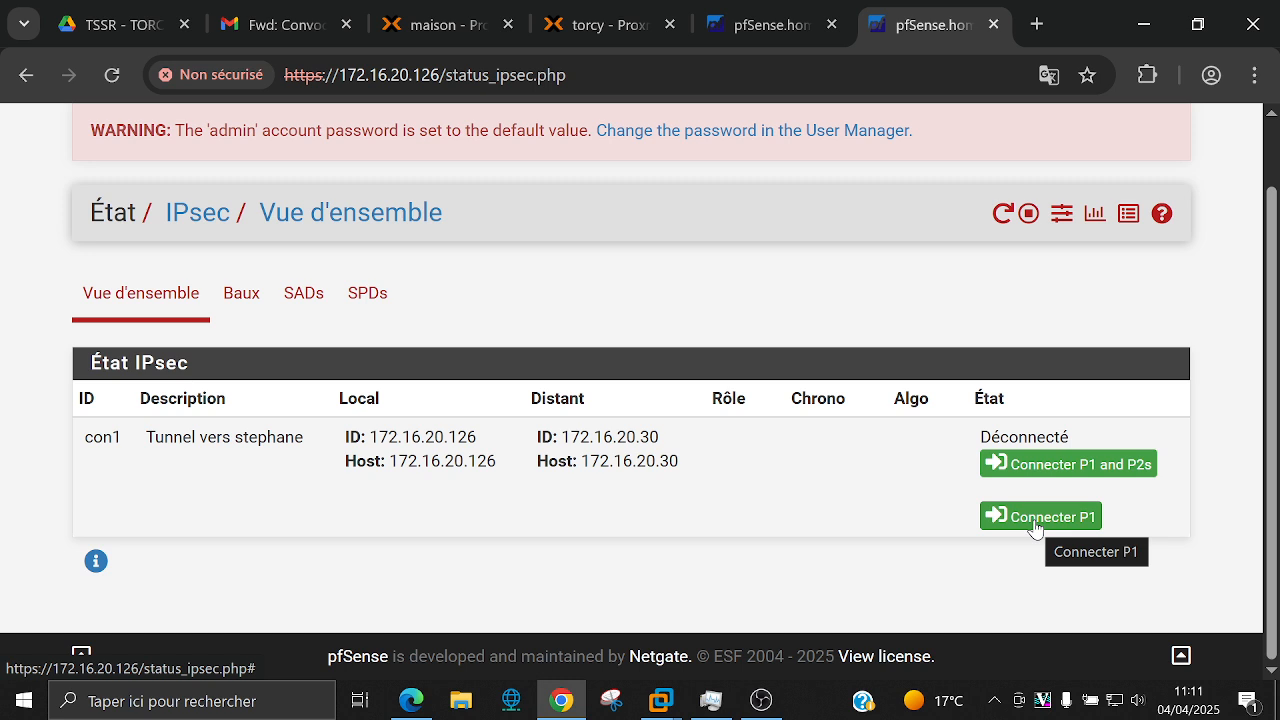
Step: Connect phase 1 of con1, then highlight the remote port 500 and the rekey countdown
{"action": "left_click", "coordinate": [1035, 527]}
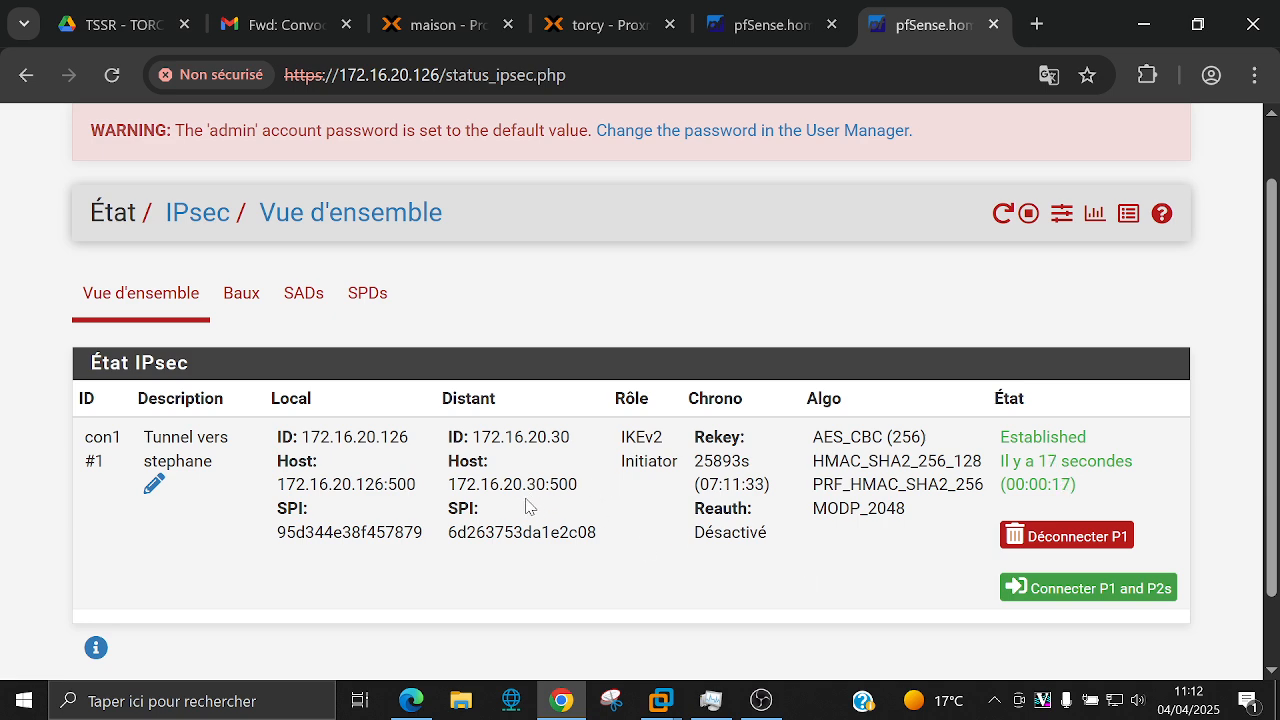
{"action": "double_click", "coordinate": [562, 484]}
{"action": "left_click_drag", "start_coordinate": [696, 455], "coordinate": [768, 488]}
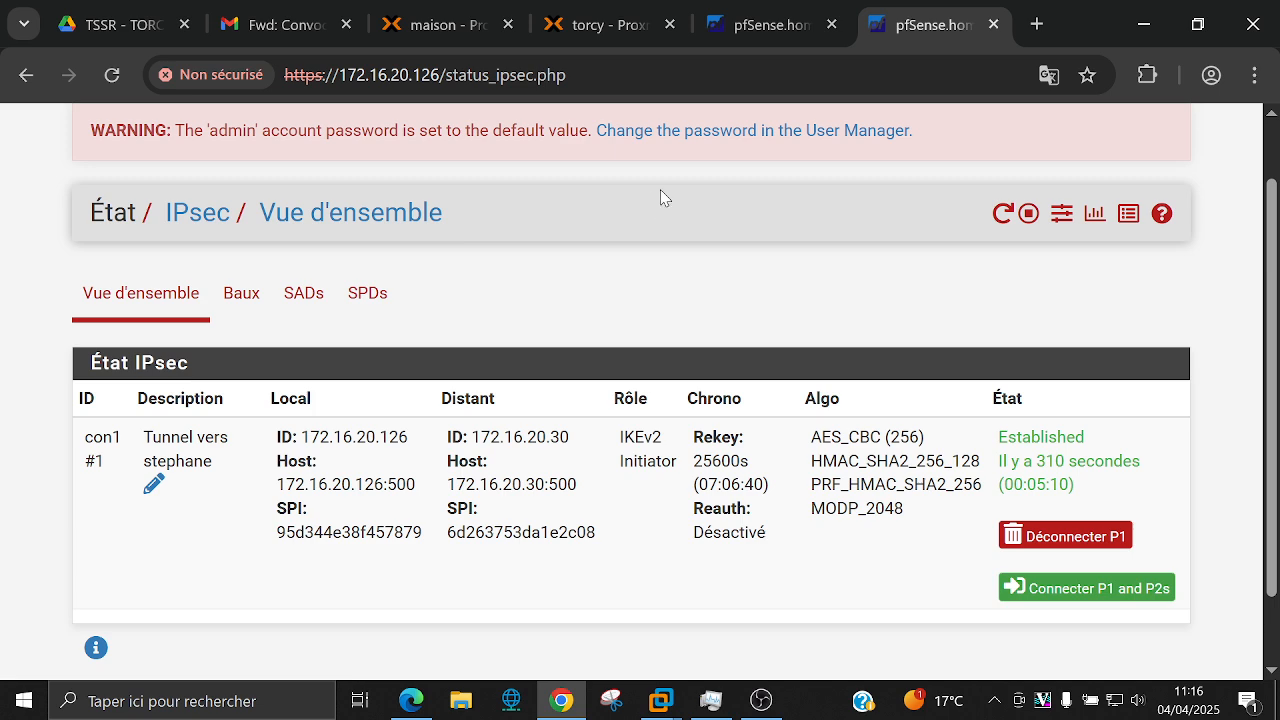
Step: Return to VPN > IPsec tunnels and expand the 172.16.20.30 tunnel's empty phase 2 list
{"action": "scroll", "coordinate": [660, 190], "scroll_direction": "up", "scroll_amount": 1}
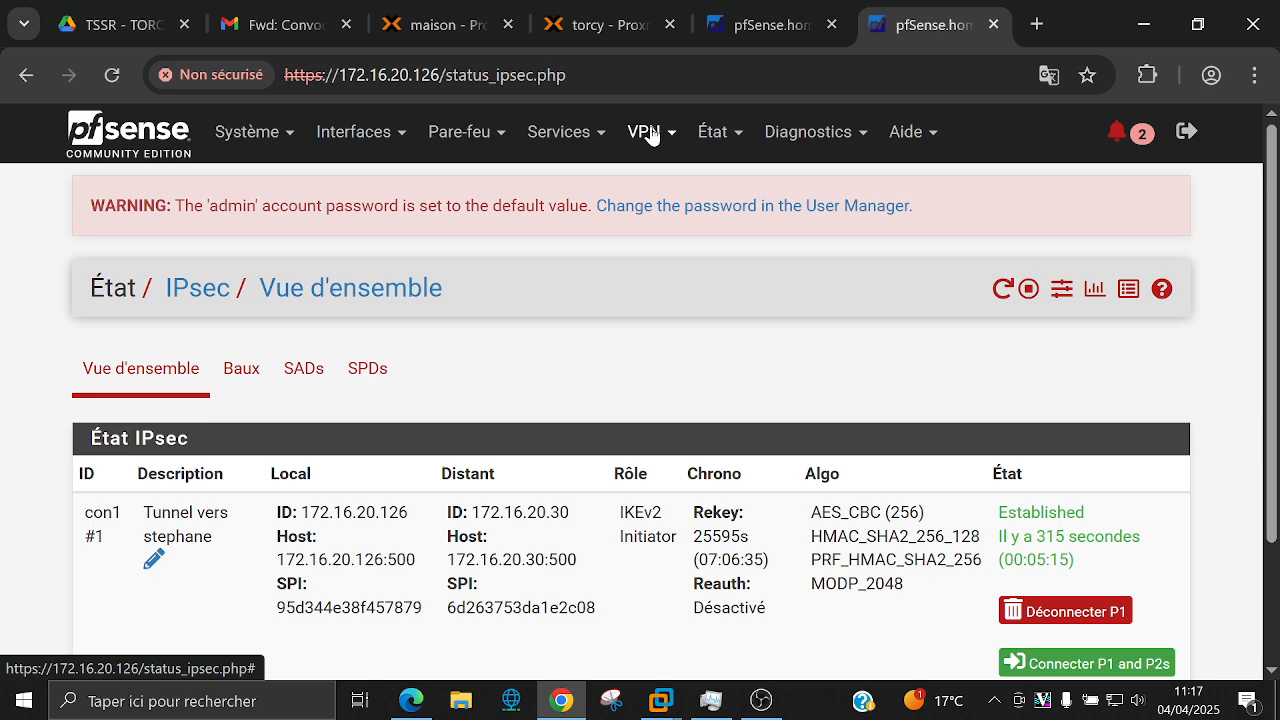
{"action": "left_click", "coordinate": [648, 133]}
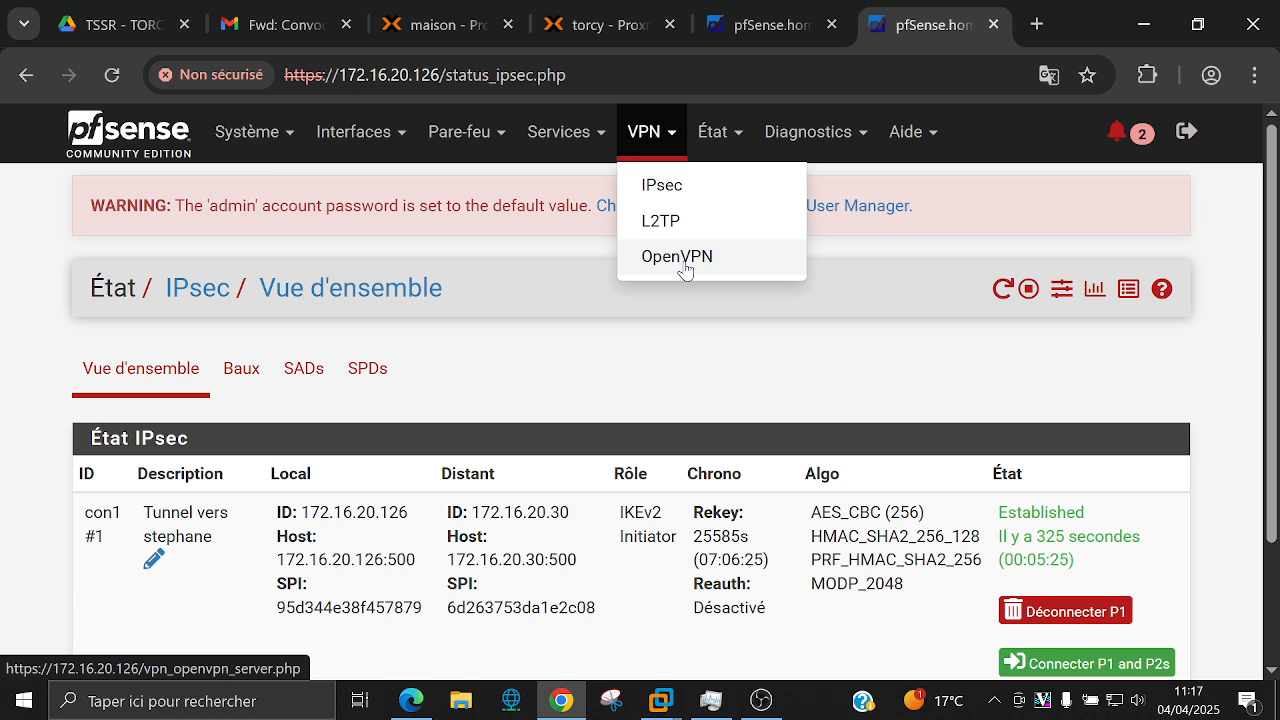
{"action": "left_click", "coordinate": [662, 186]}
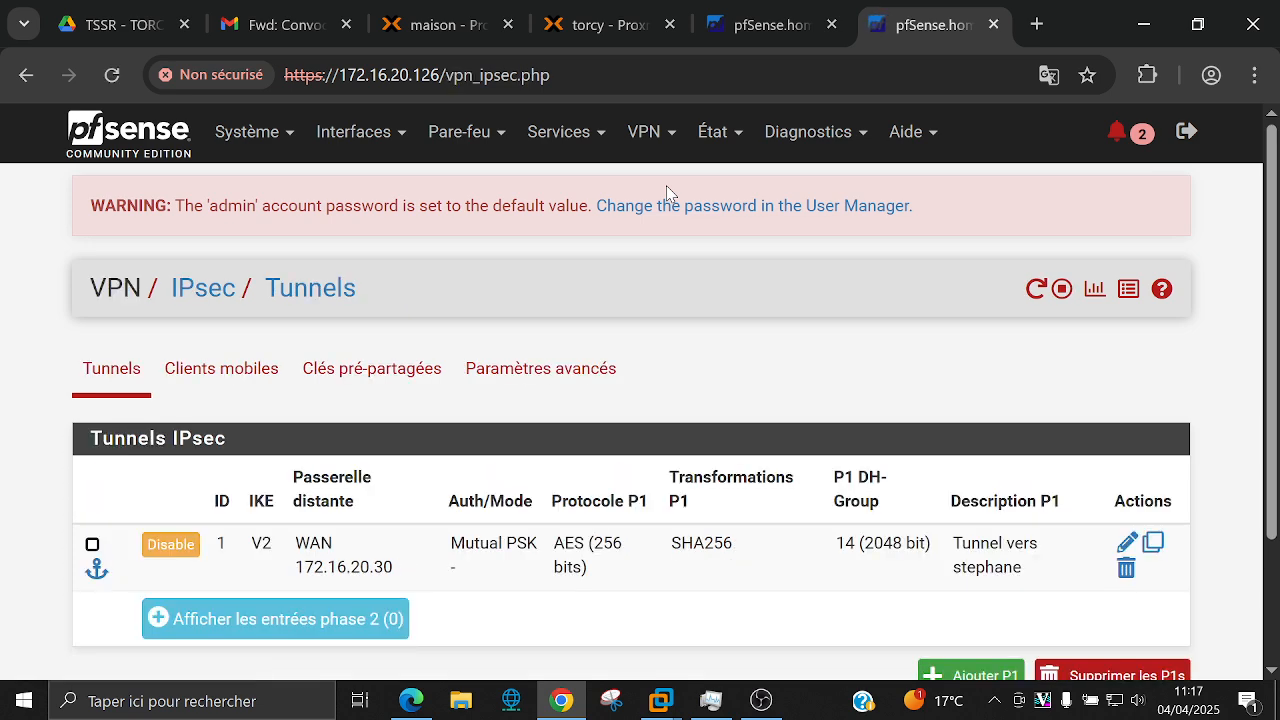
{"action": "scroll", "coordinate": [668, 192], "scroll_direction": "down", "scroll_amount": 2}
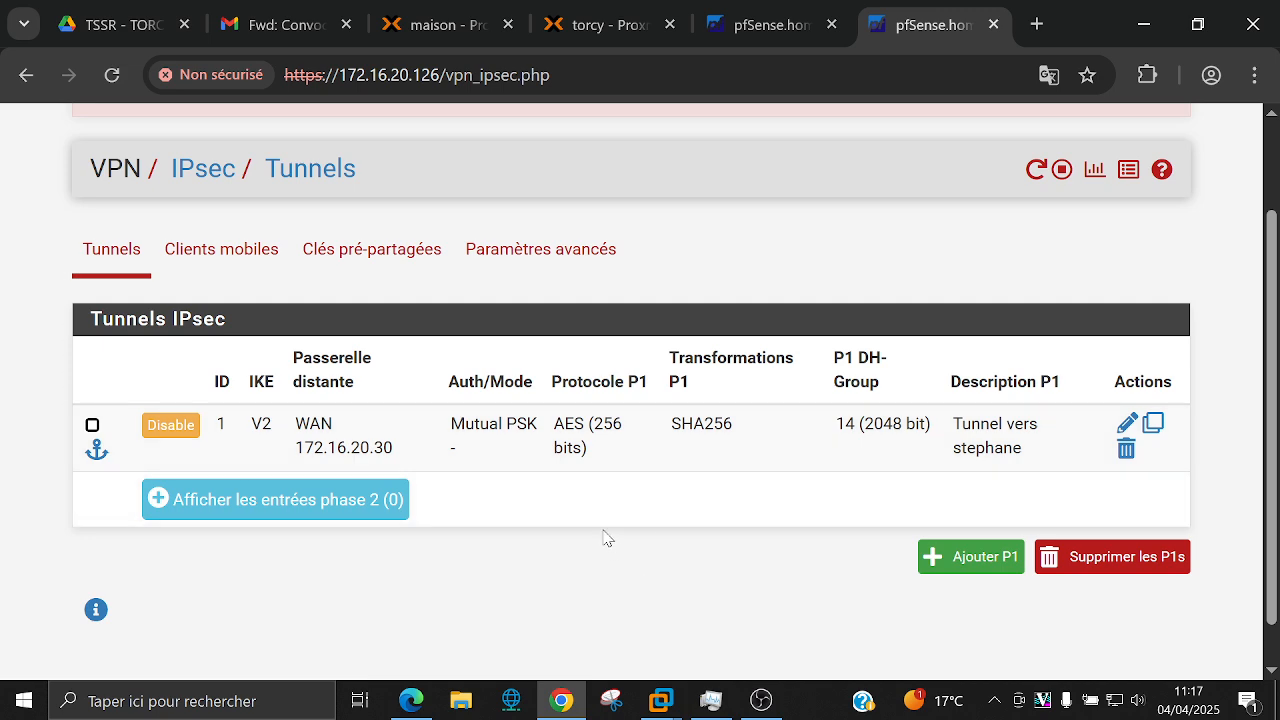
{"action": "scroll", "coordinate": [606, 537], "scroll_direction": "up", "scroll_amount": 2}
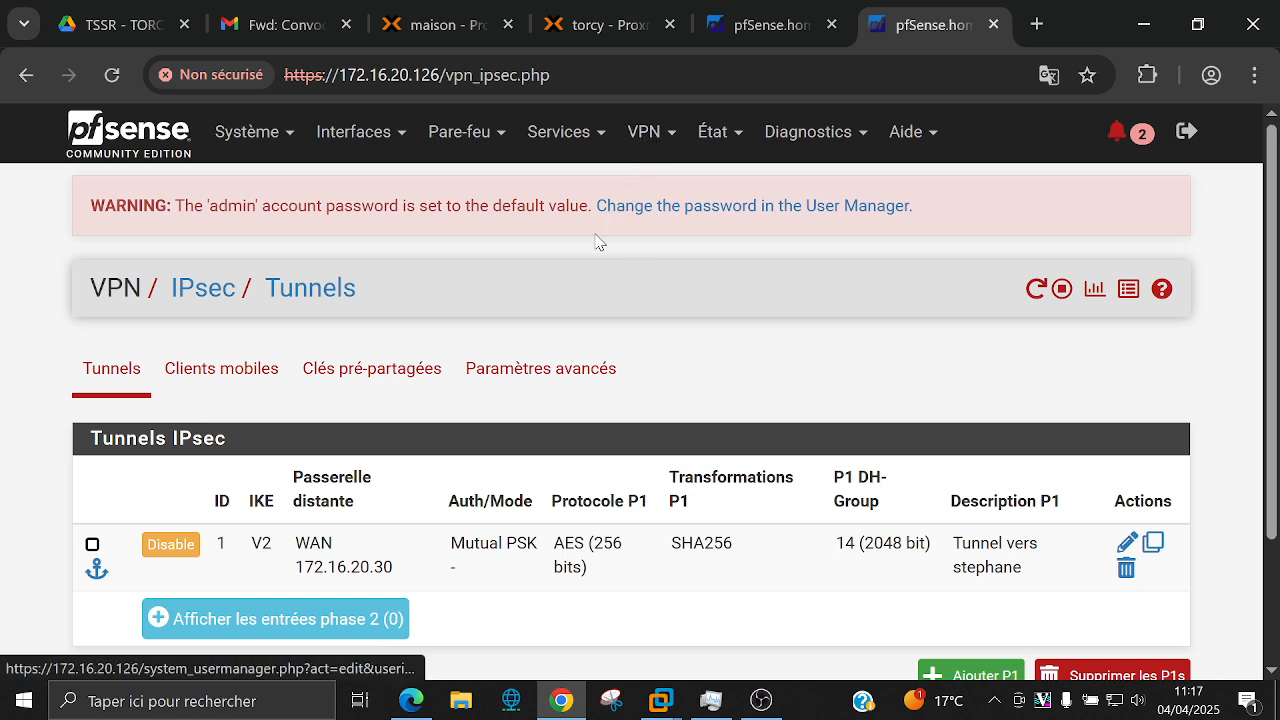
{"action": "scroll", "coordinate": [355, 400], "scroll_direction": "down", "scroll_amount": 2}
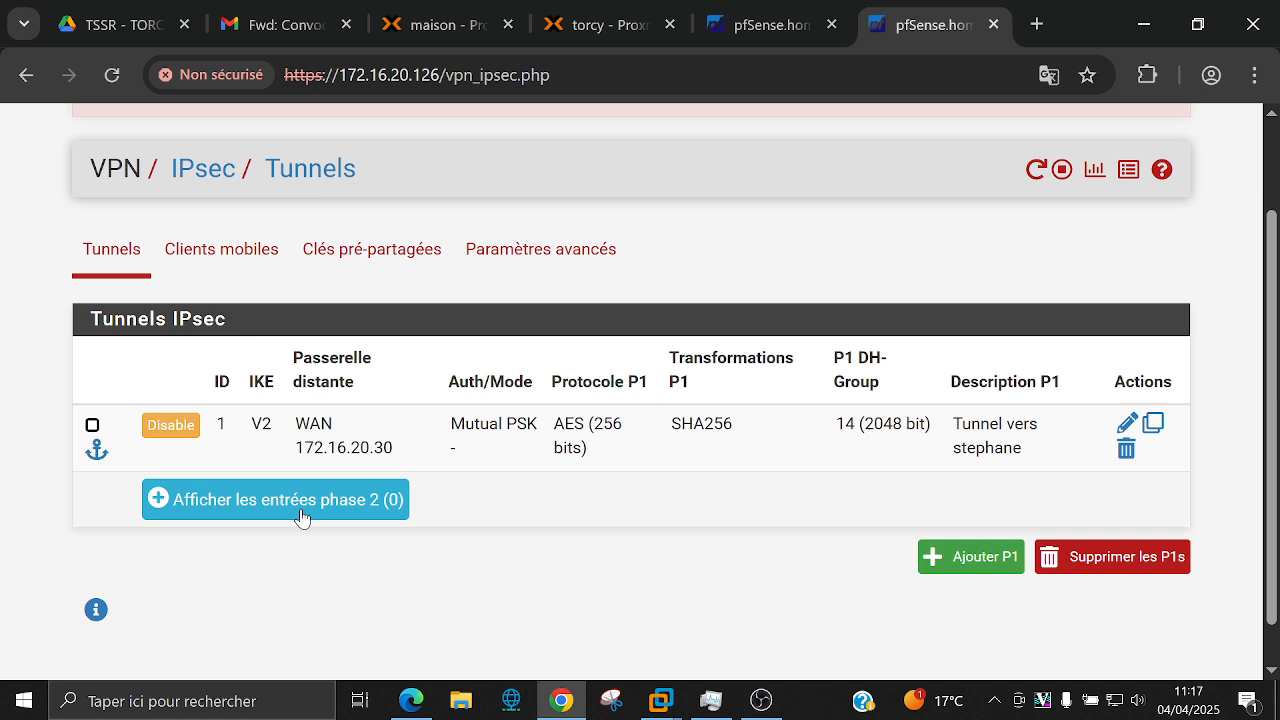
{"action": "left_click", "coordinate": [203, 509]}
{"action": "scroll", "coordinate": [238, 497], "scroll_direction": "down", "scroll_amount": 2}
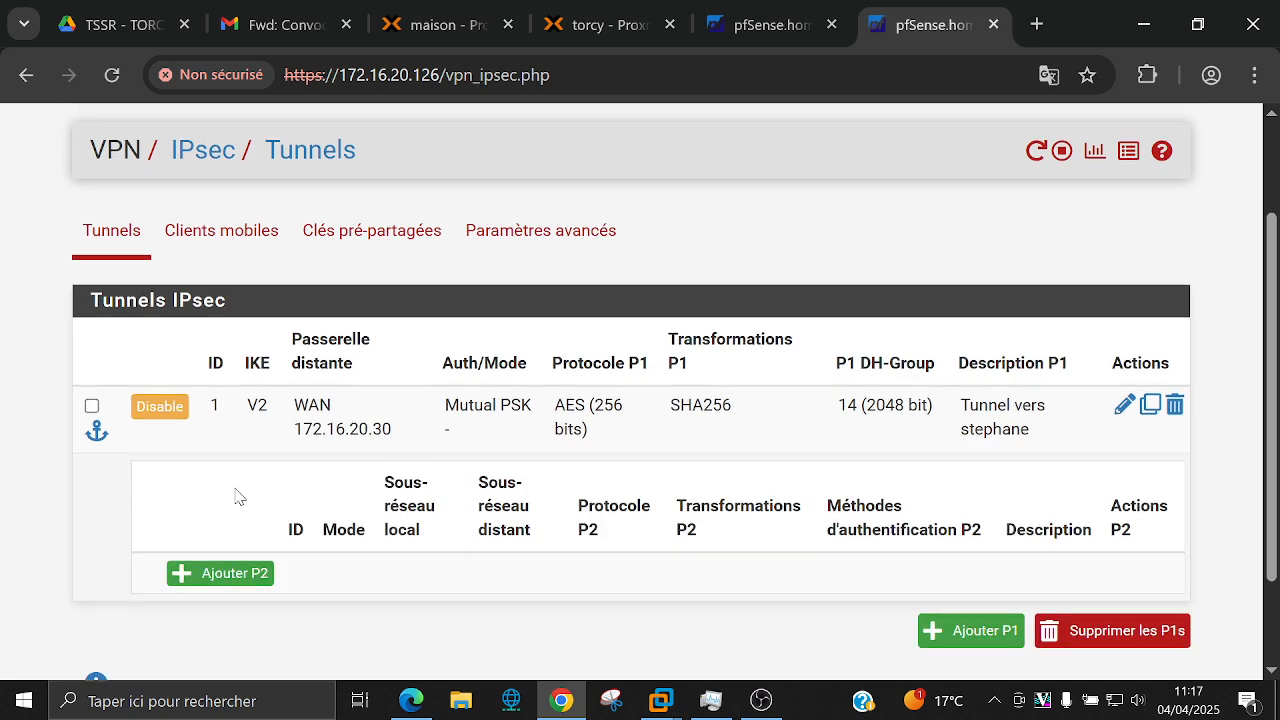
{"action": "scroll", "coordinate": [238, 497], "scroll_direction": "up", "scroll_amount": 2}
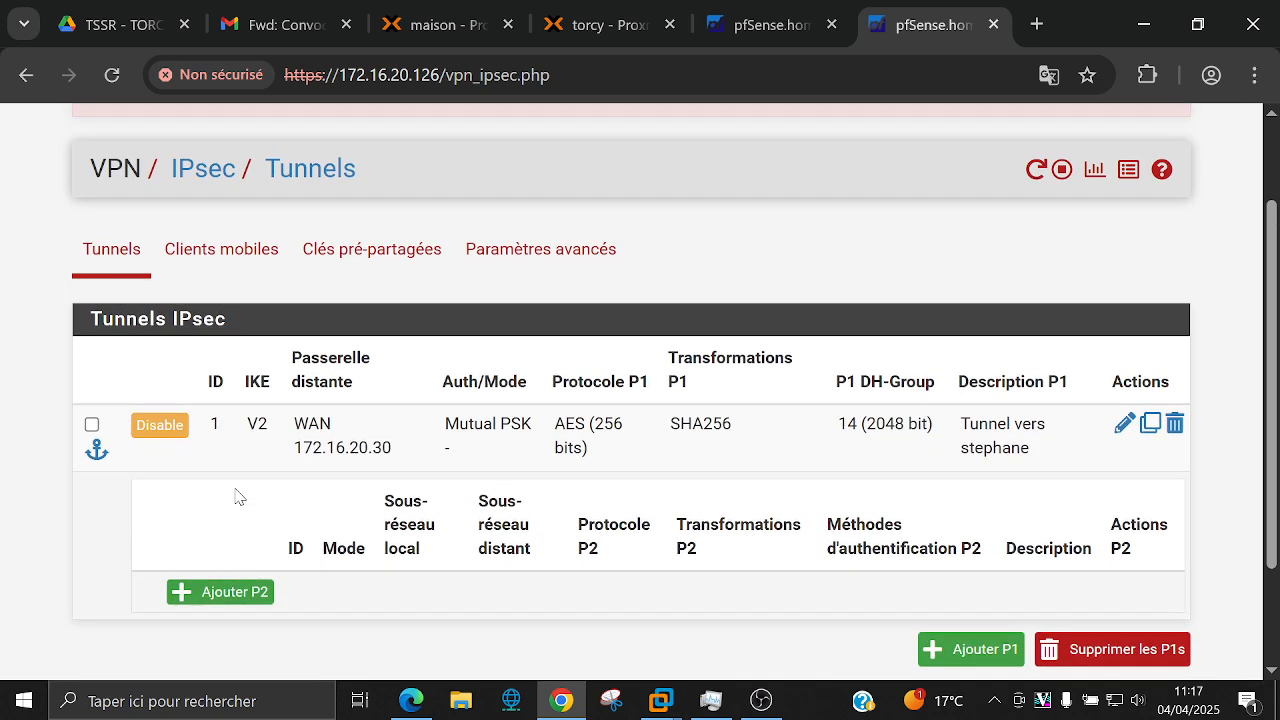
Step: Add a phase 2 entry described as 'Reseau LAN' followed by the remote peer's name
{"action": "left_click", "coordinate": [220, 593]}
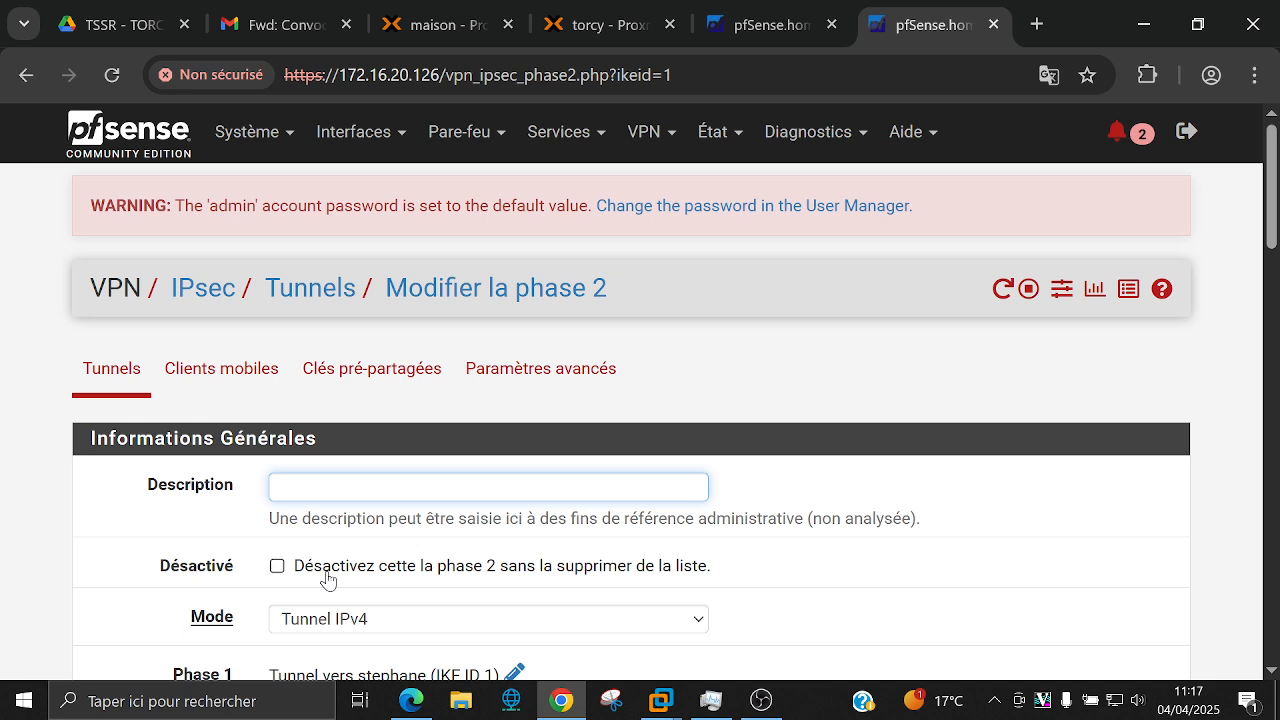
{"action": "type", "text": "Reseau LAN s"}
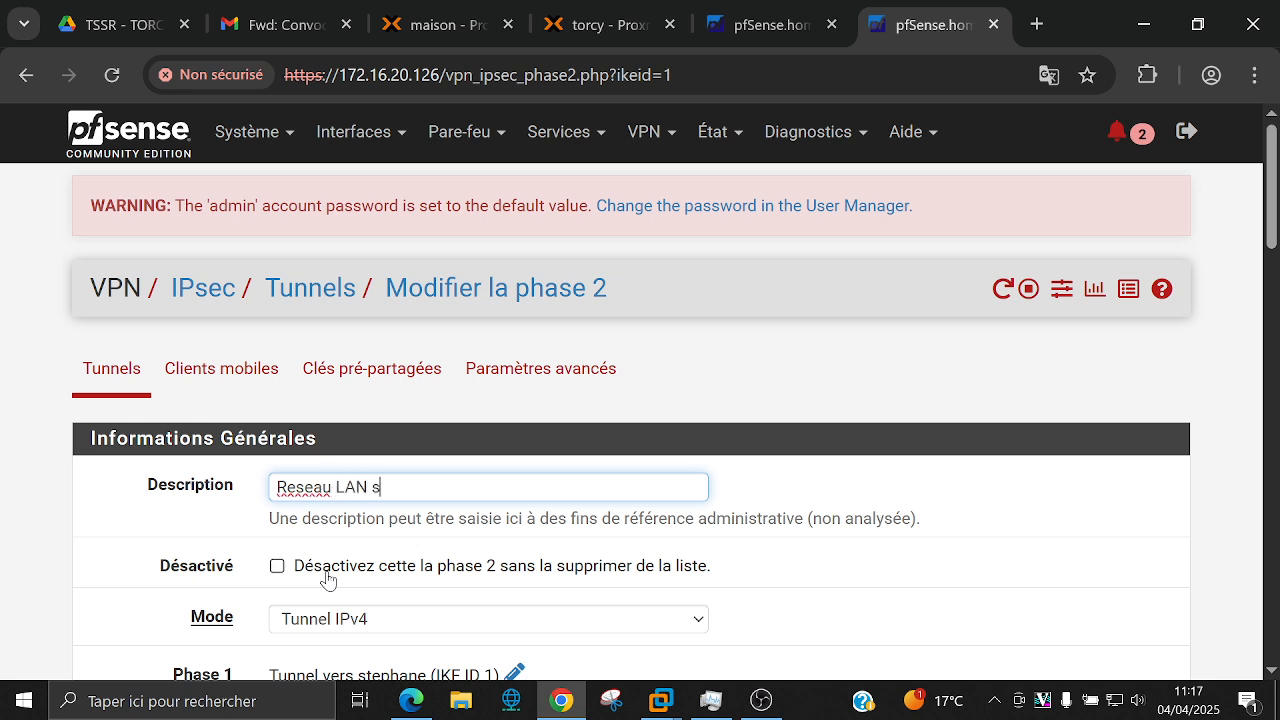
{"action": "type", "text": "tephane"}
{"action": "left_click", "coordinate": [822, 489]}
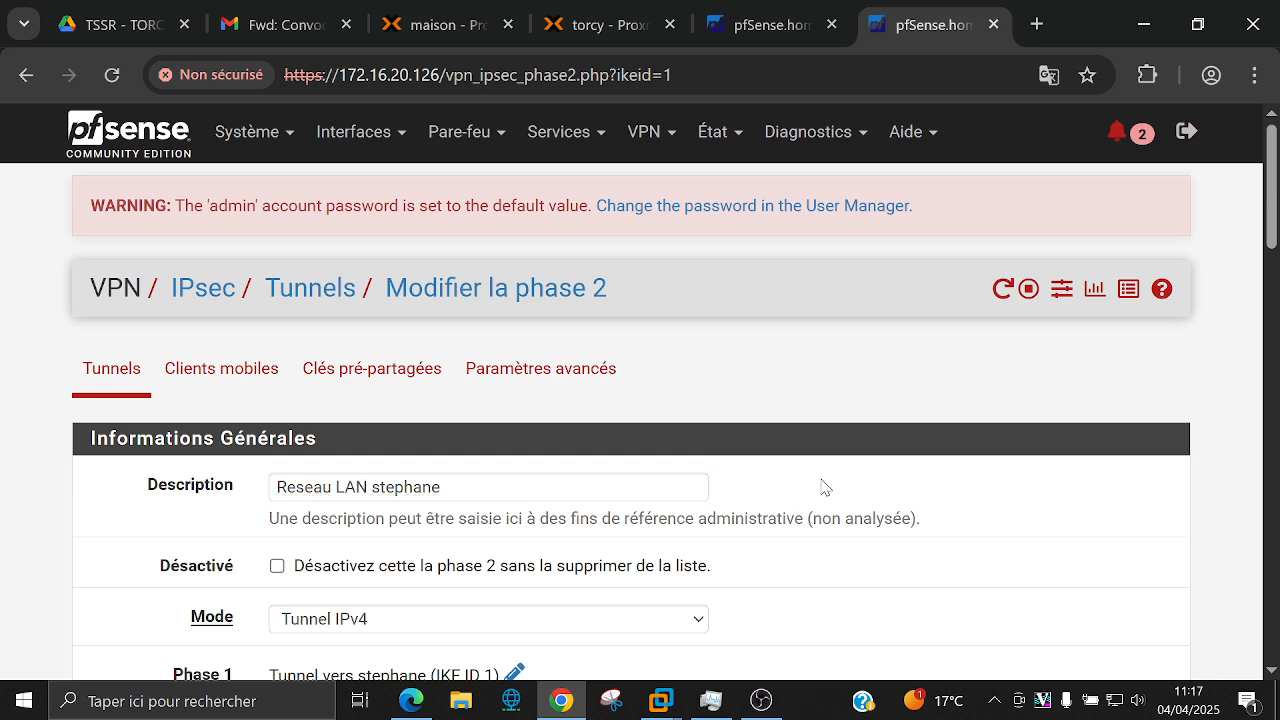
Step: Try the Transport and Routed (VTI) phase 2 modes, leaving the mode on Tunnel IPv4
{"action": "scroll", "coordinate": [818, 486], "scroll_direction": "down", "scroll_amount": 2}
{"action": "scroll", "coordinate": [820, 486], "scroll_direction": "down", "scroll_amount": 1}
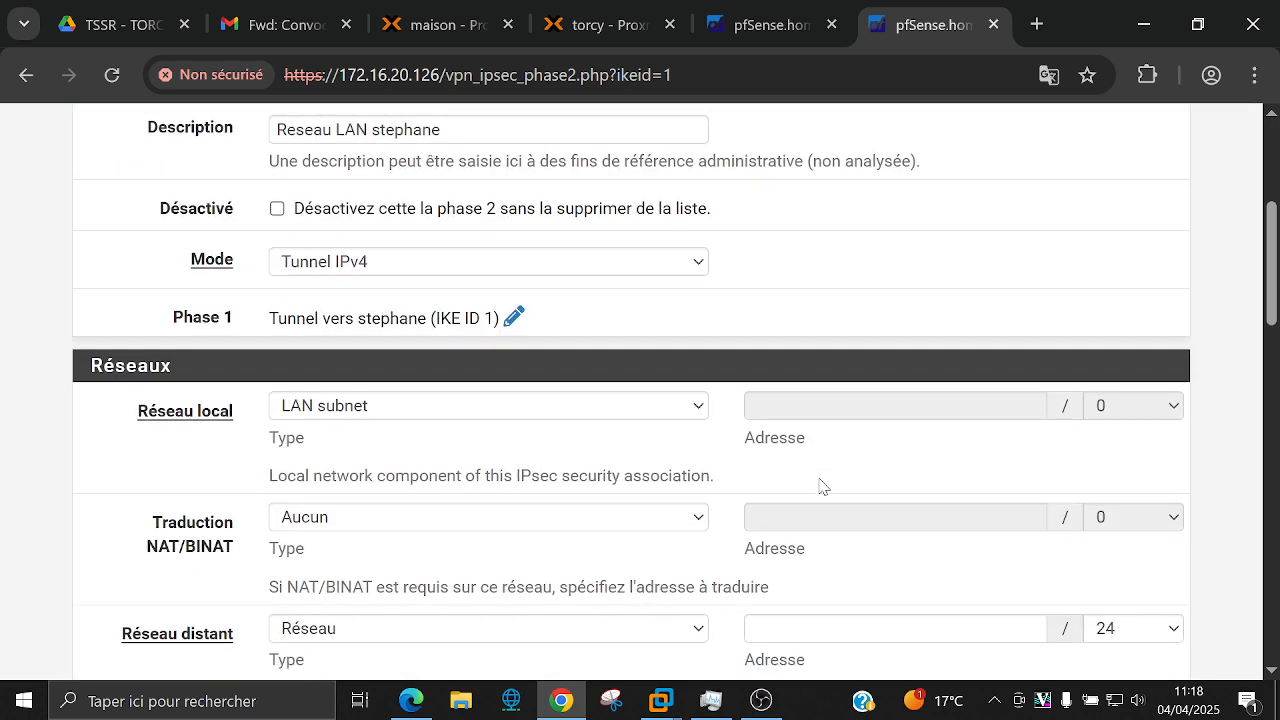
{"action": "left_click", "coordinate": [555, 265]}
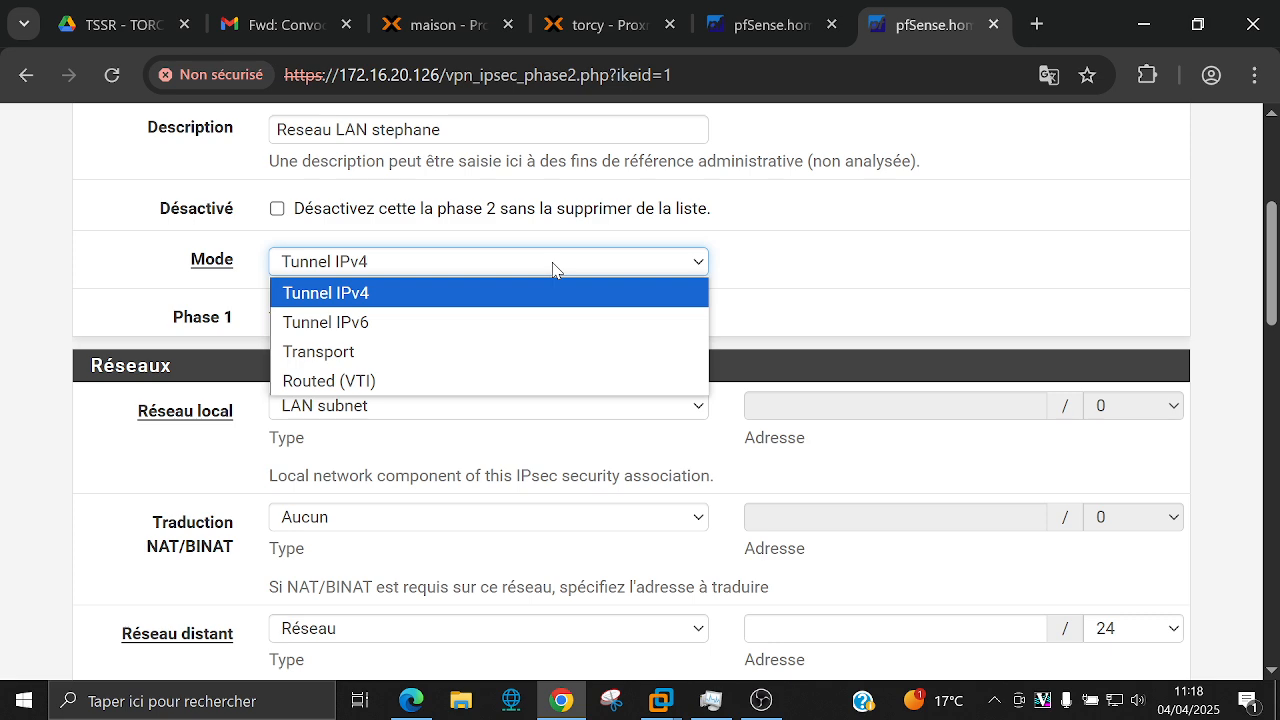
{"action": "left_click", "coordinate": [553, 265]}
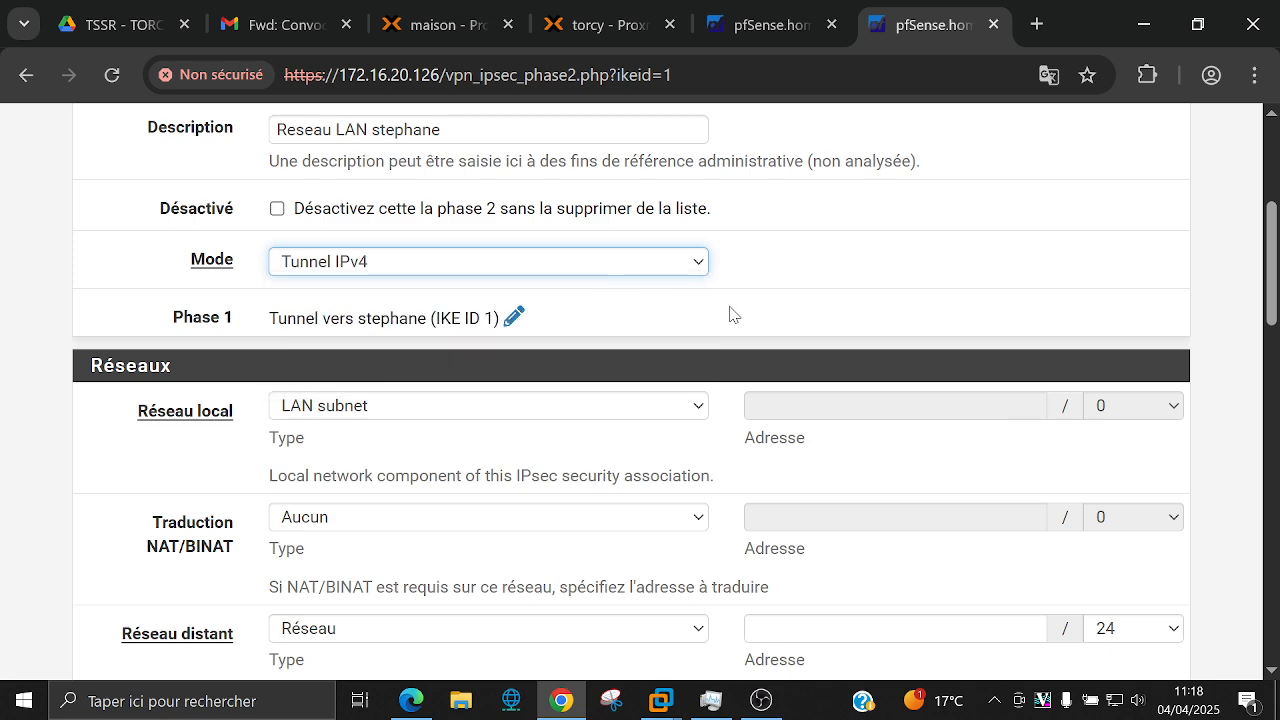
{"action": "left_click", "coordinate": [696, 268]}
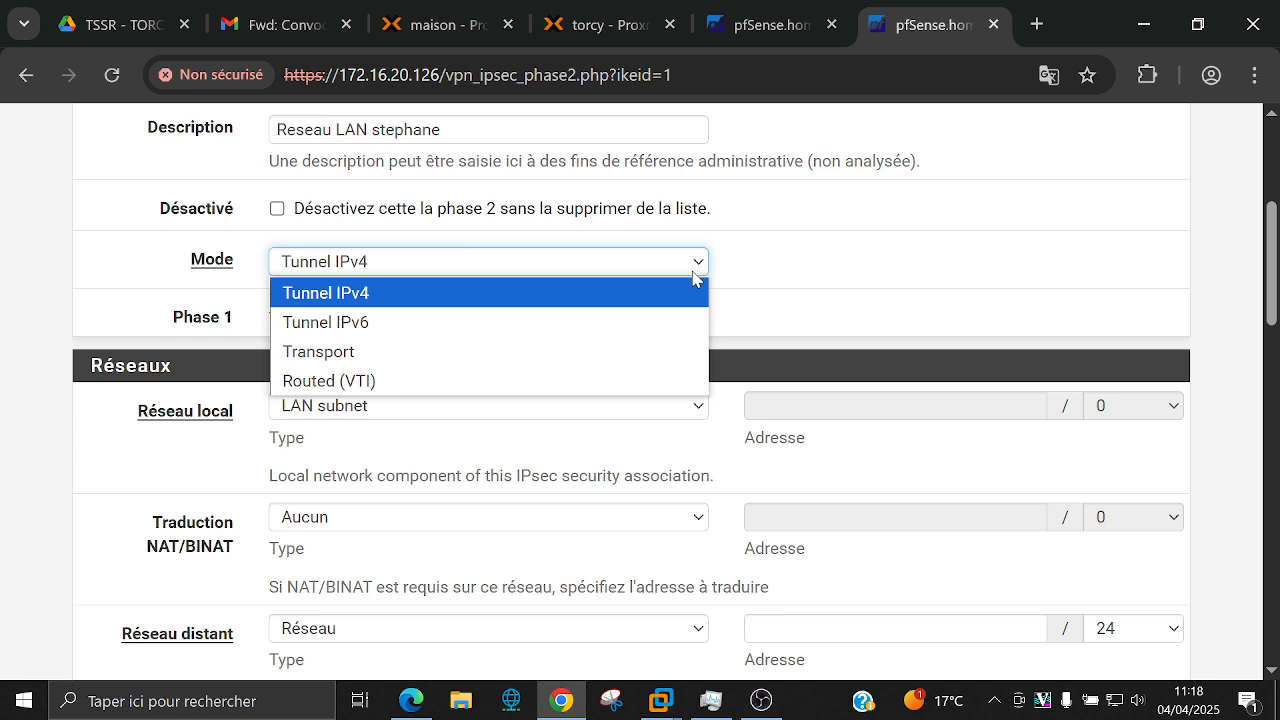
{"action": "left_click", "coordinate": [695, 343]}
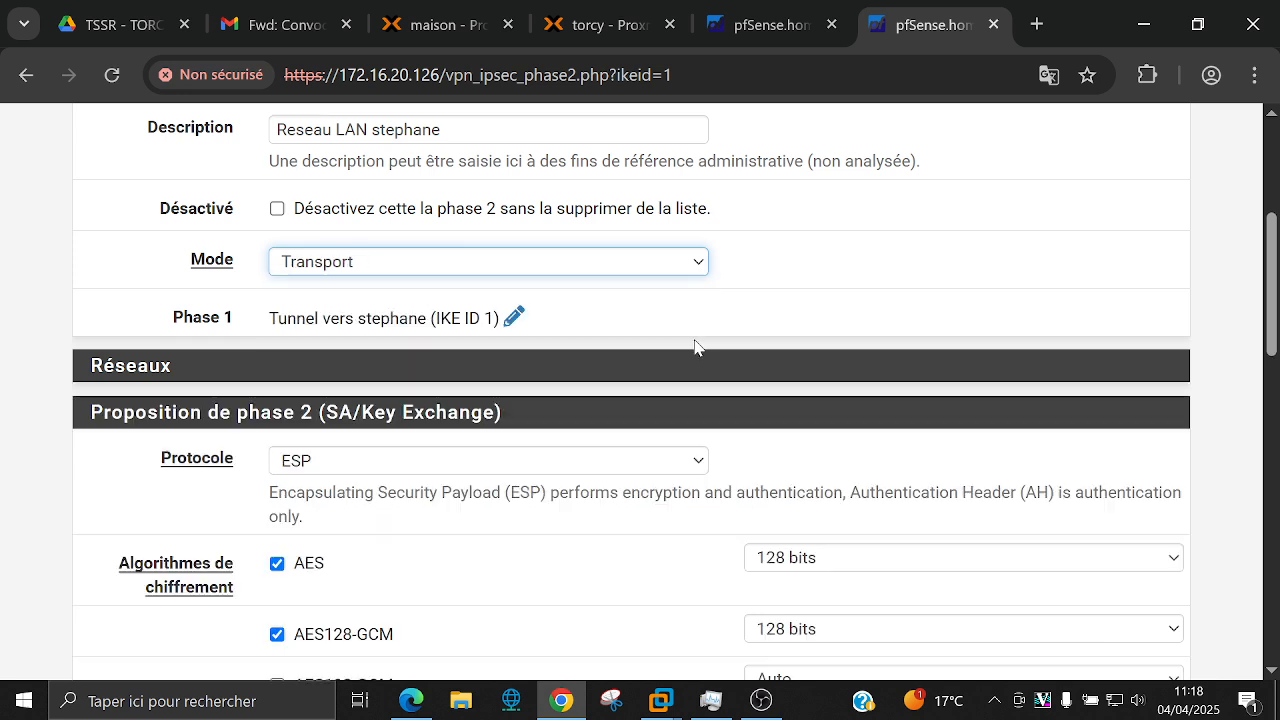
{"action": "left_click", "coordinate": [620, 272]}
{"action": "left_click", "coordinate": [615, 294]}
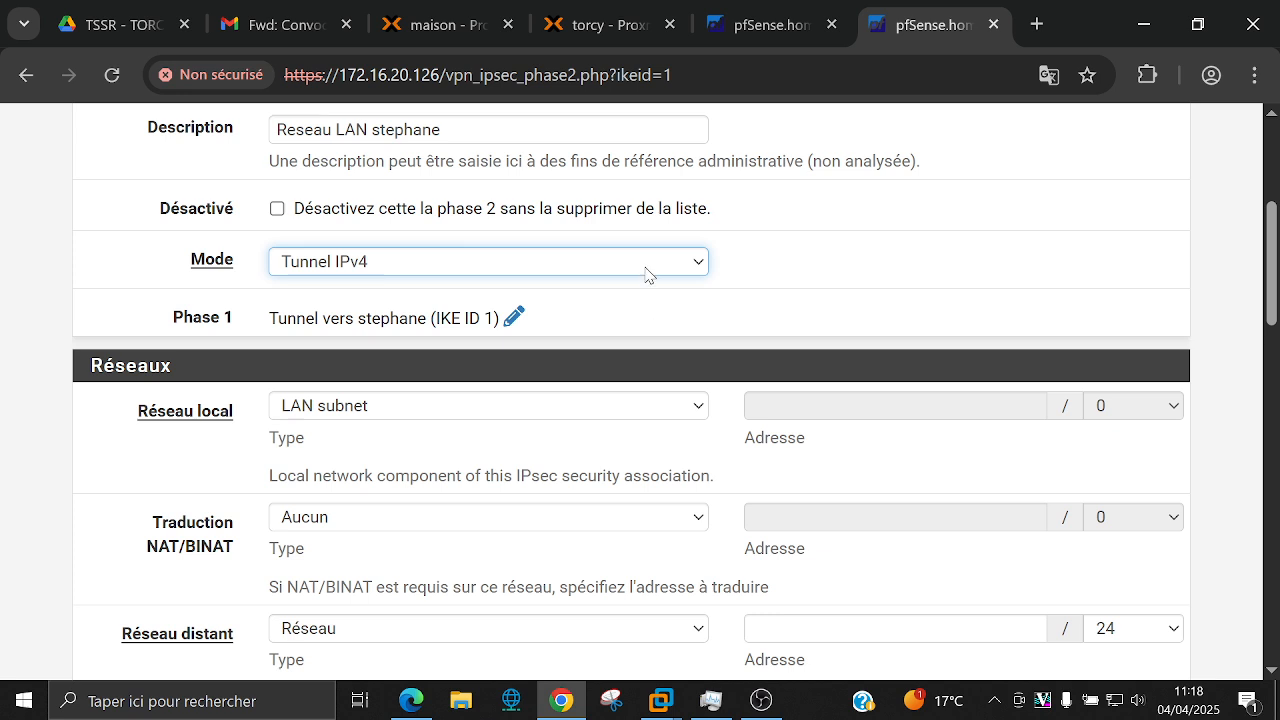
{"action": "left_click", "coordinate": [647, 268]}
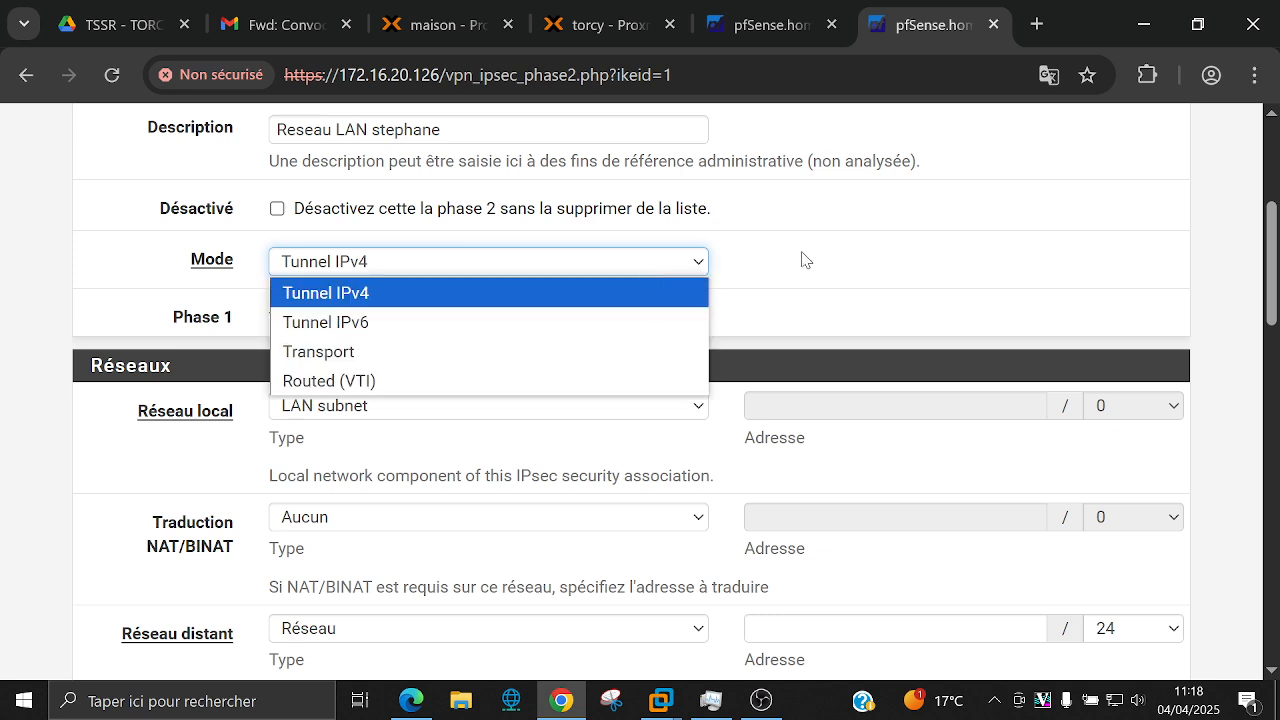
{"action": "left_click", "coordinate": [650, 384]}
{"action": "scroll", "coordinate": [649, 370], "scroll_direction": "down", "scroll_amount": 3}
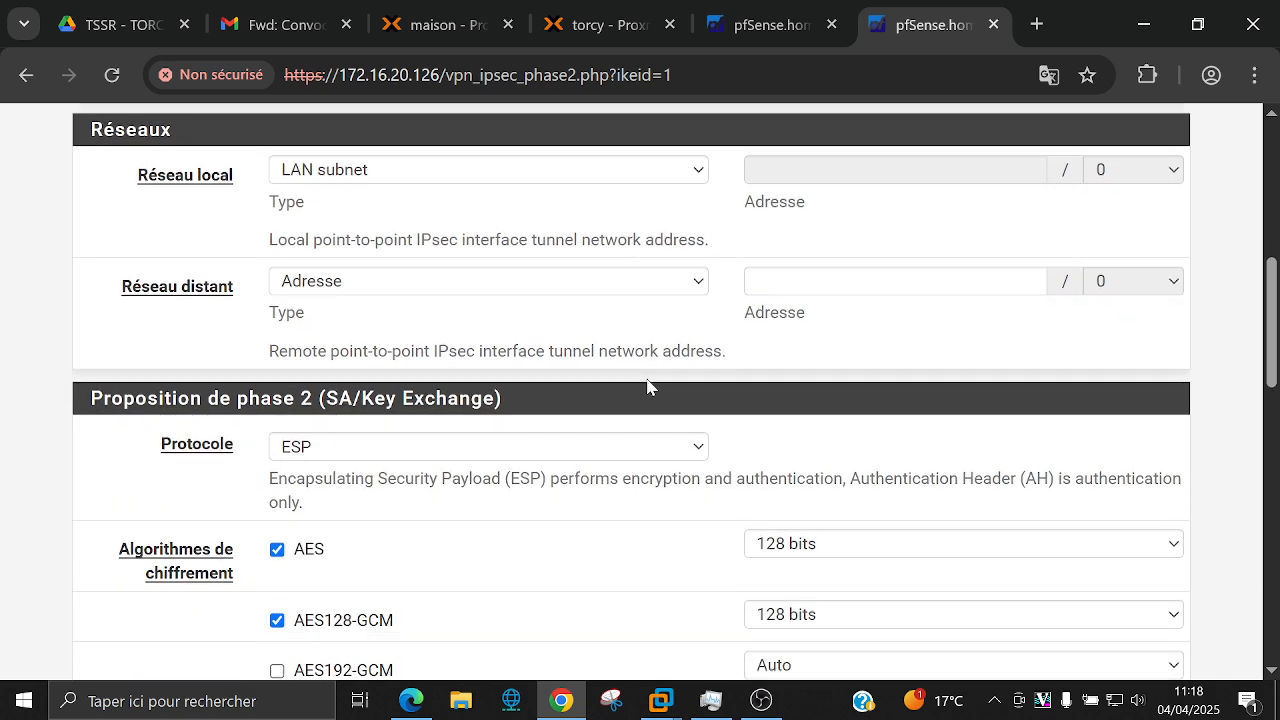
{"action": "scroll", "coordinate": [651, 386], "scroll_direction": "up", "scroll_amount": 3}
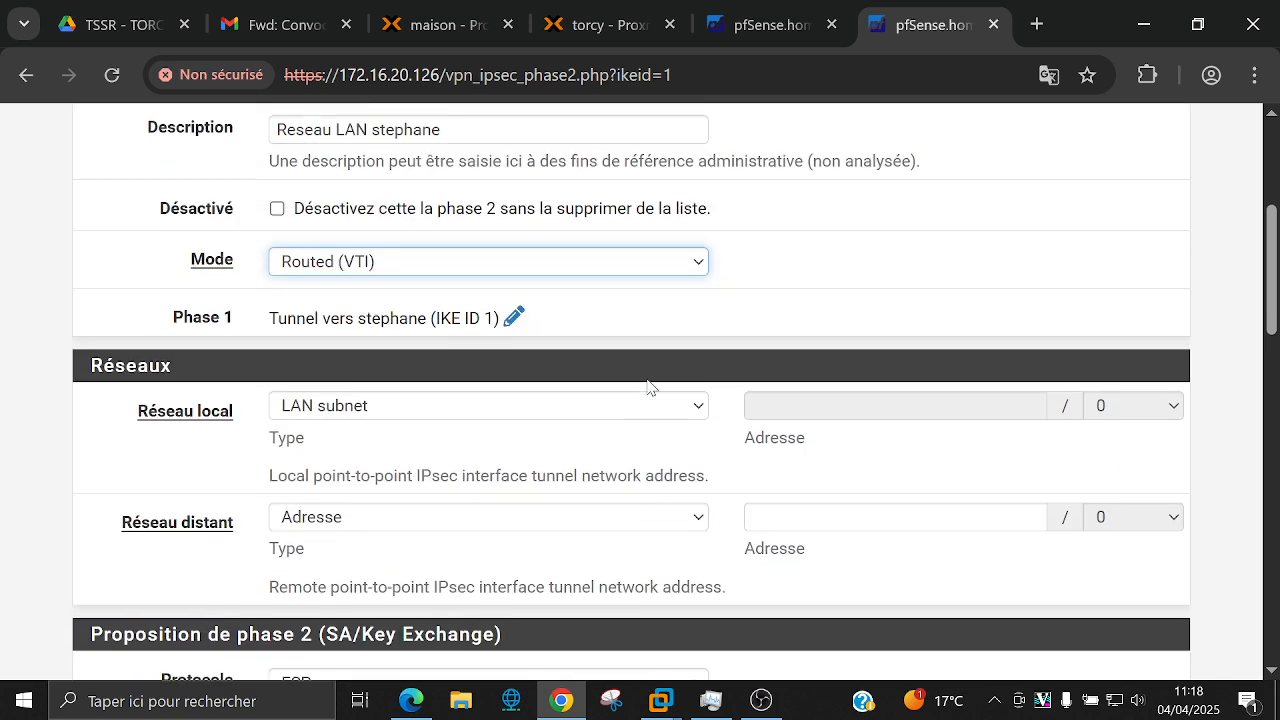
{"action": "left_click", "coordinate": [622, 266]}
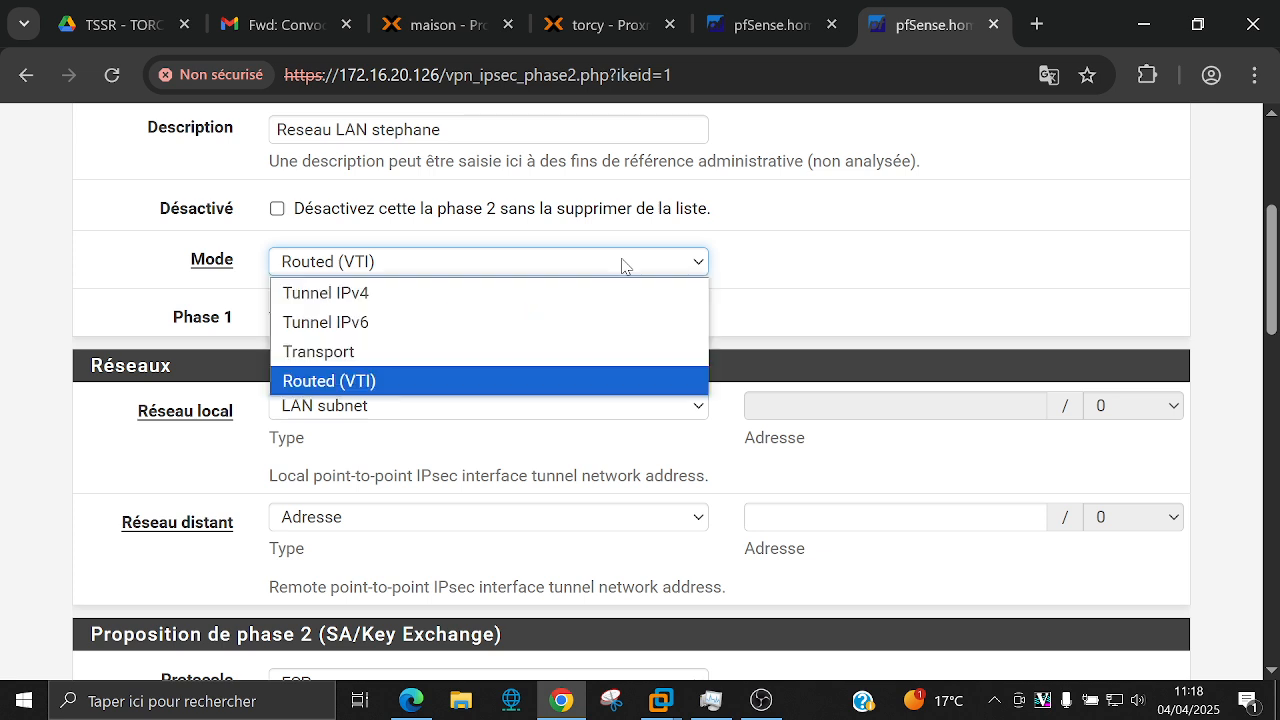
{"action": "left_click", "coordinate": [634, 300]}
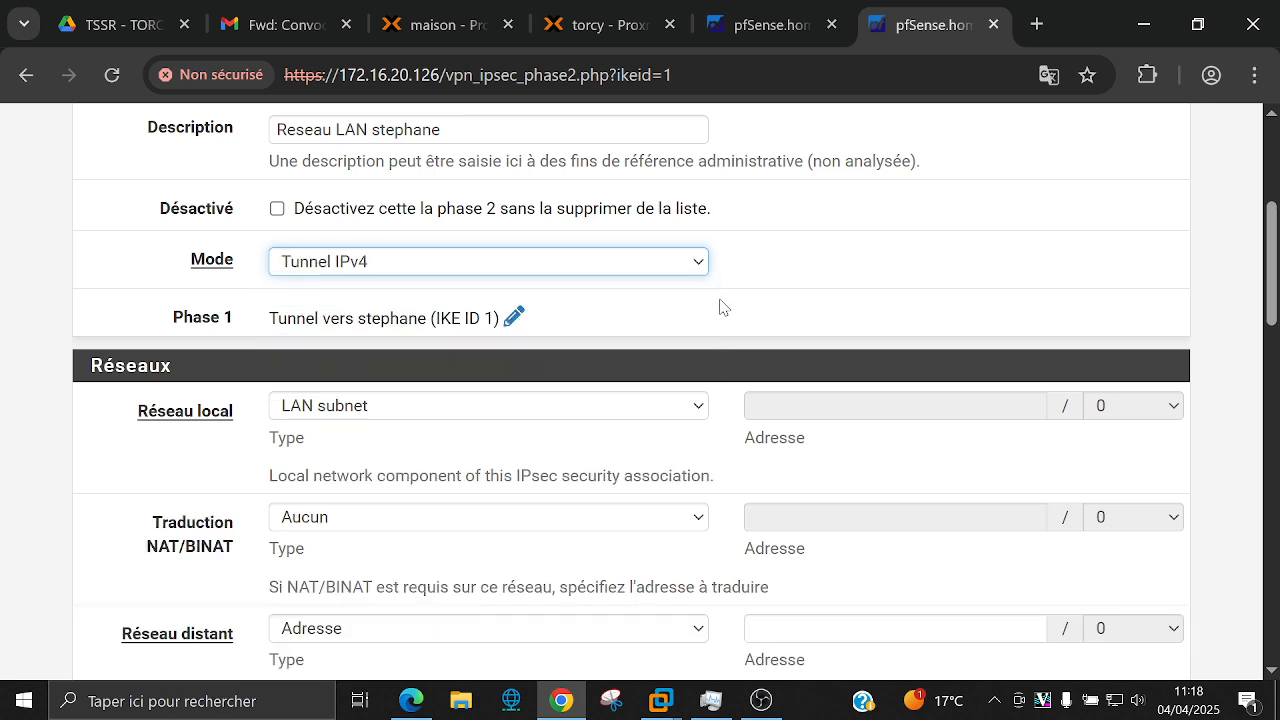
Step: Review the local network type options, with LAN subnet as the local network
{"action": "scroll", "coordinate": [723, 307], "scroll_direction": "down", "scroll_amount": 3}
{"action": "scroll", "coordinate": [723, 307], "scroll_direction": "up", "scroll_amount": 1}
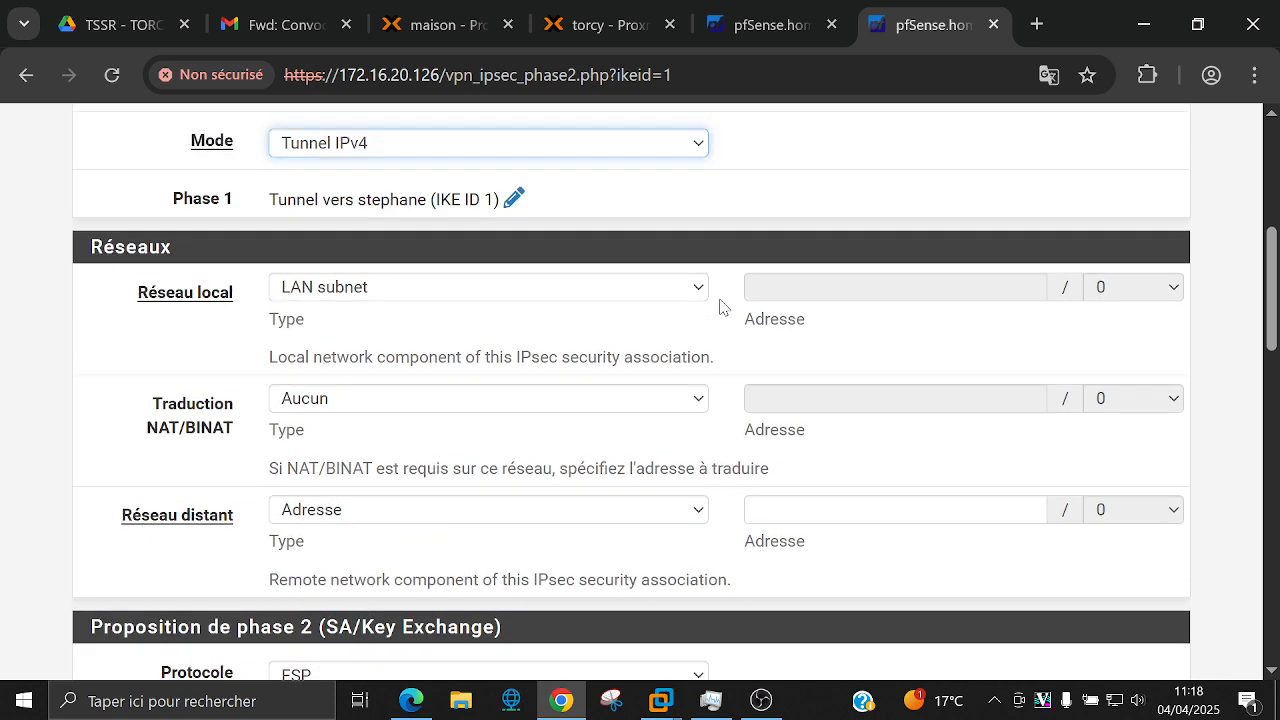
{"action": "scroll", "coordinate": [721, 306], "scroll_direction": "up", "scroll_amount": 1}
{"action": "scroll", "coordinate": [721, 306], "scroll_direction": "down", "scroll_amount": 1}
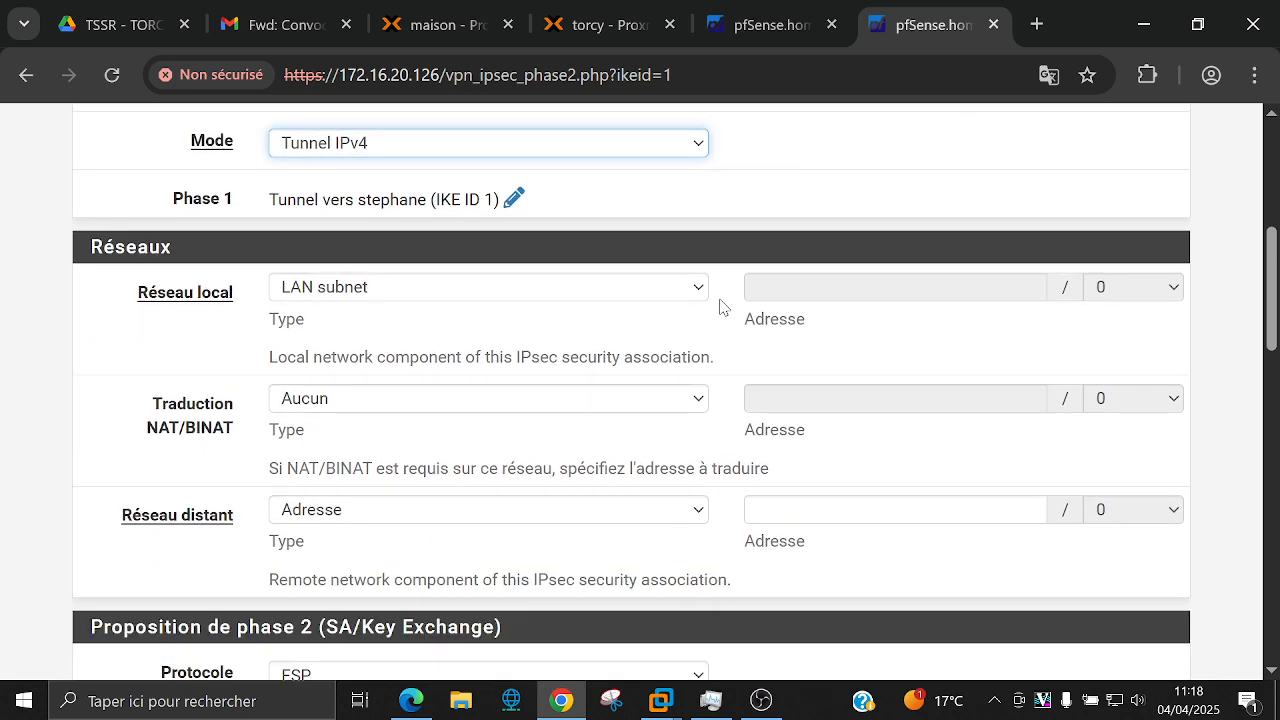
{"action": "left_click", "coordinate": [589, 291]}
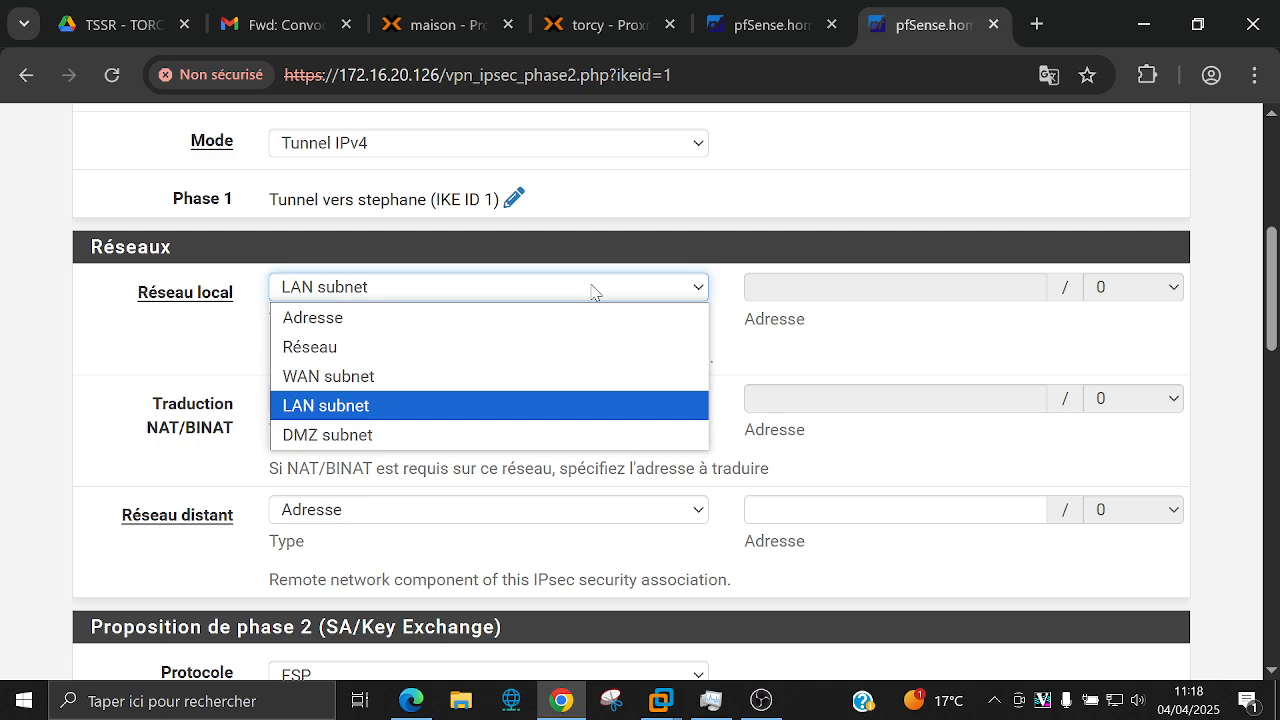
Step: Keep LAN subnet as the local network and NAT/BINAT translation set to Aucun
{"action": "left_click", "coordinate": [624, 252]}
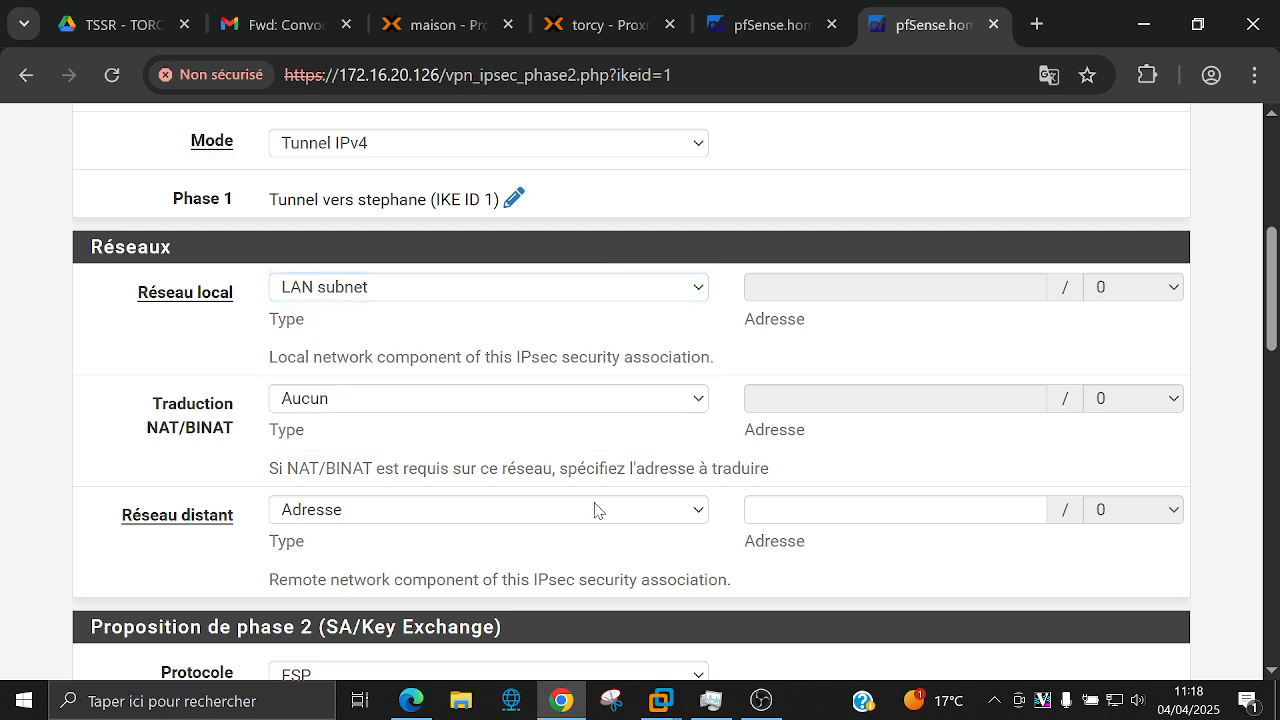
{"action": "left_click", "coordinate": [607, 411]}
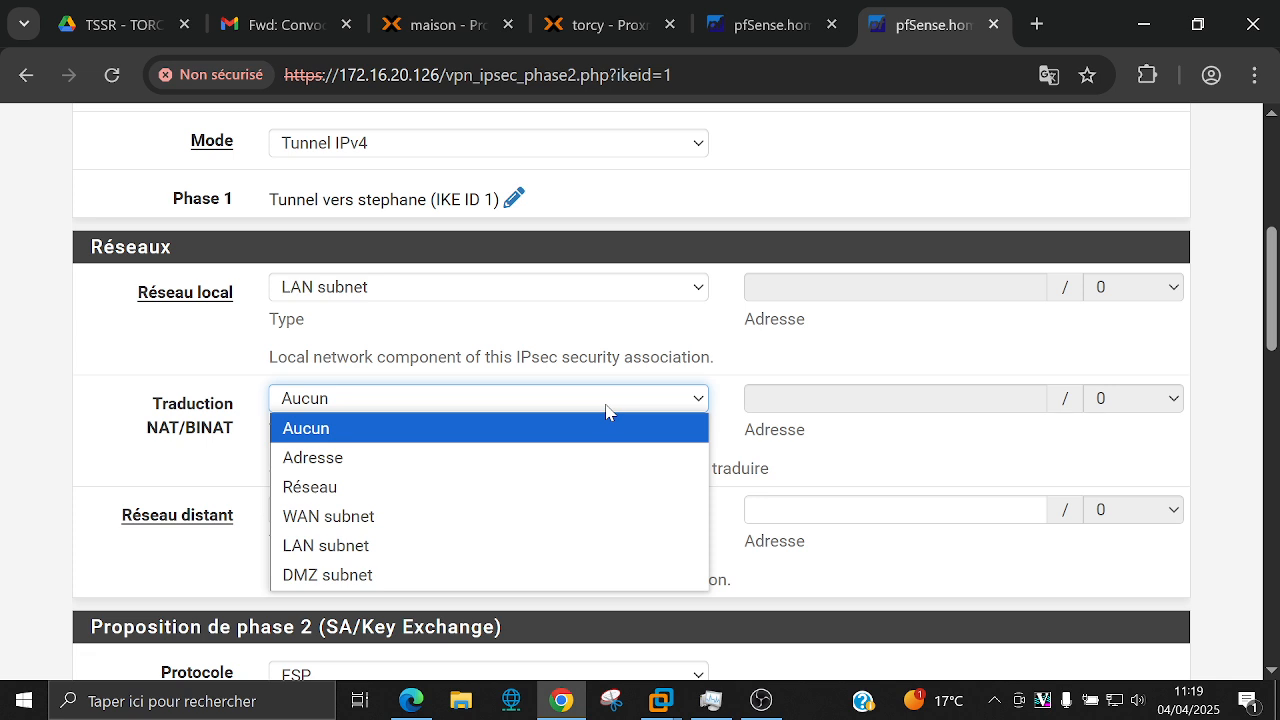
{"action": "left_click", "coordinate": [773, 432]}
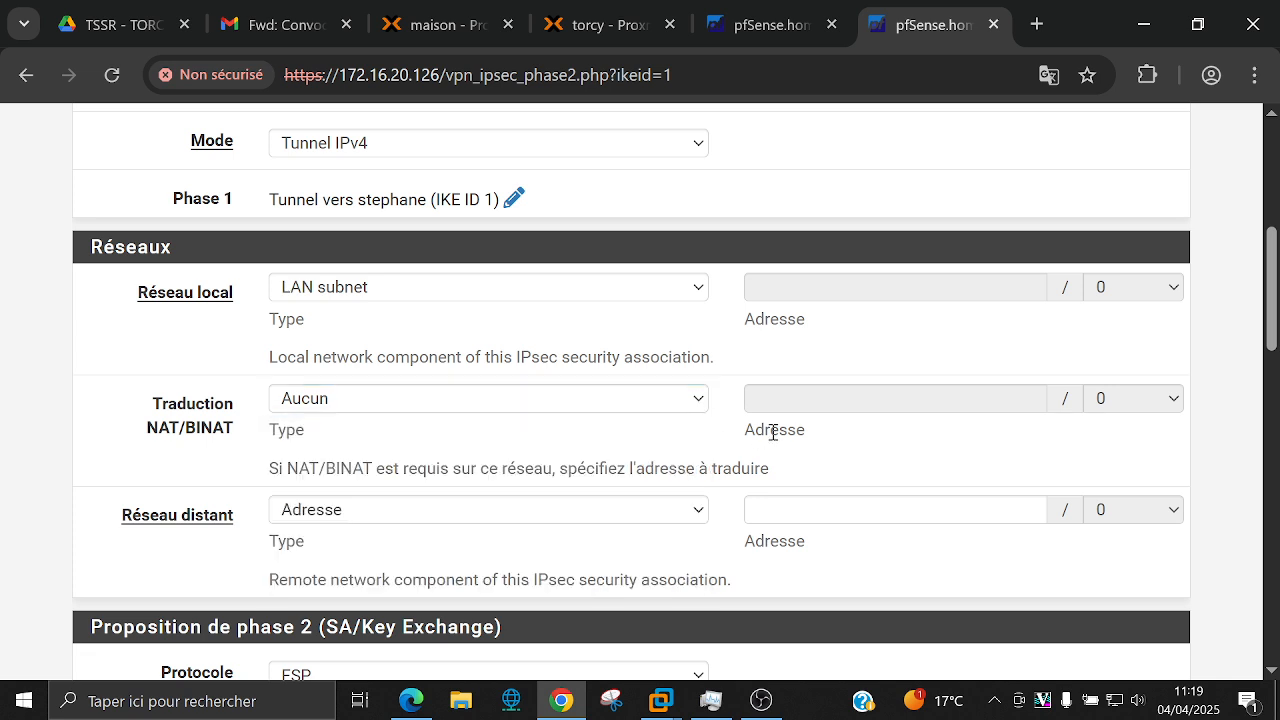
Step: Set the remote network to type Réseau with address 172.50.5.0/27
{"action": "scroll", "coordinate": [670, 460], "scroll_direction": "down", "scroll_amount": 1}
{"action": "left_click", "coordinate": [654, 388]}
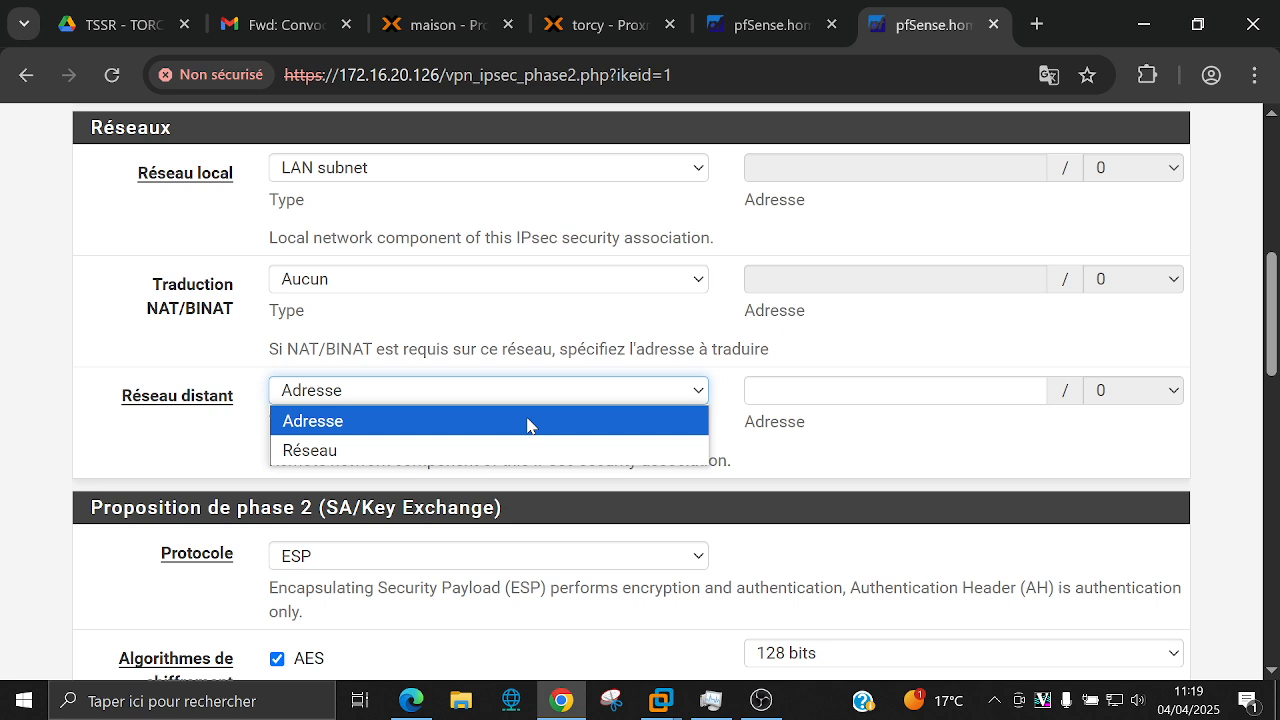
{"action": "left_click", "coordinate": [523, 455]}
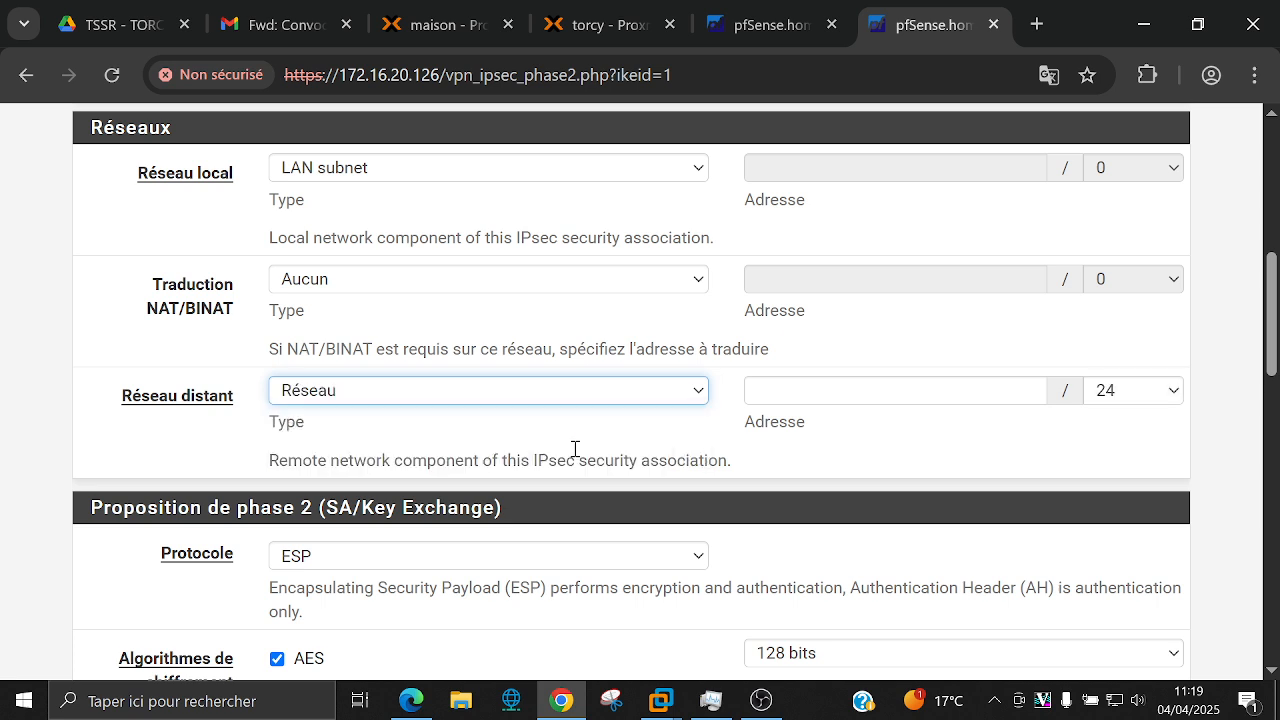
{"action": "left_click", "coordinate": [878, 388]}
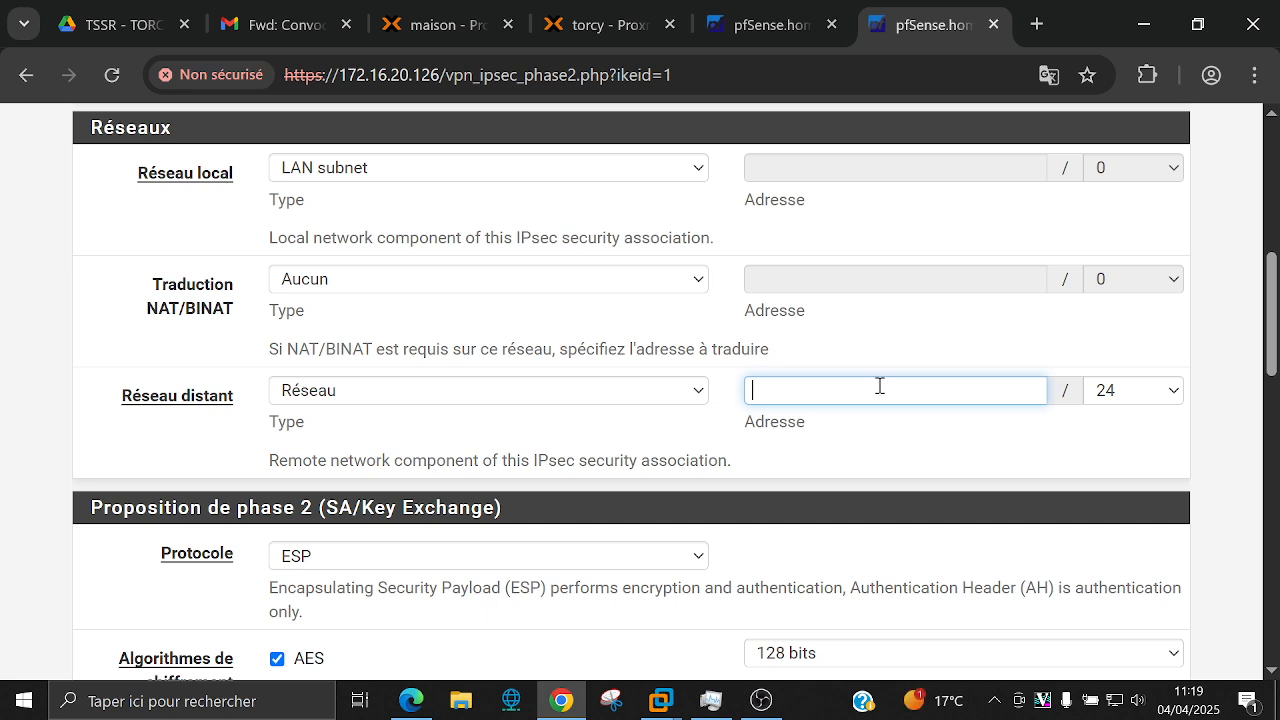
{"action": "type", "text": "72.50.5.0"}
{"action": "left_click", "coordinate": [1140, 391]}
{"action": "left_click", "coordinate": [1141, 168]}
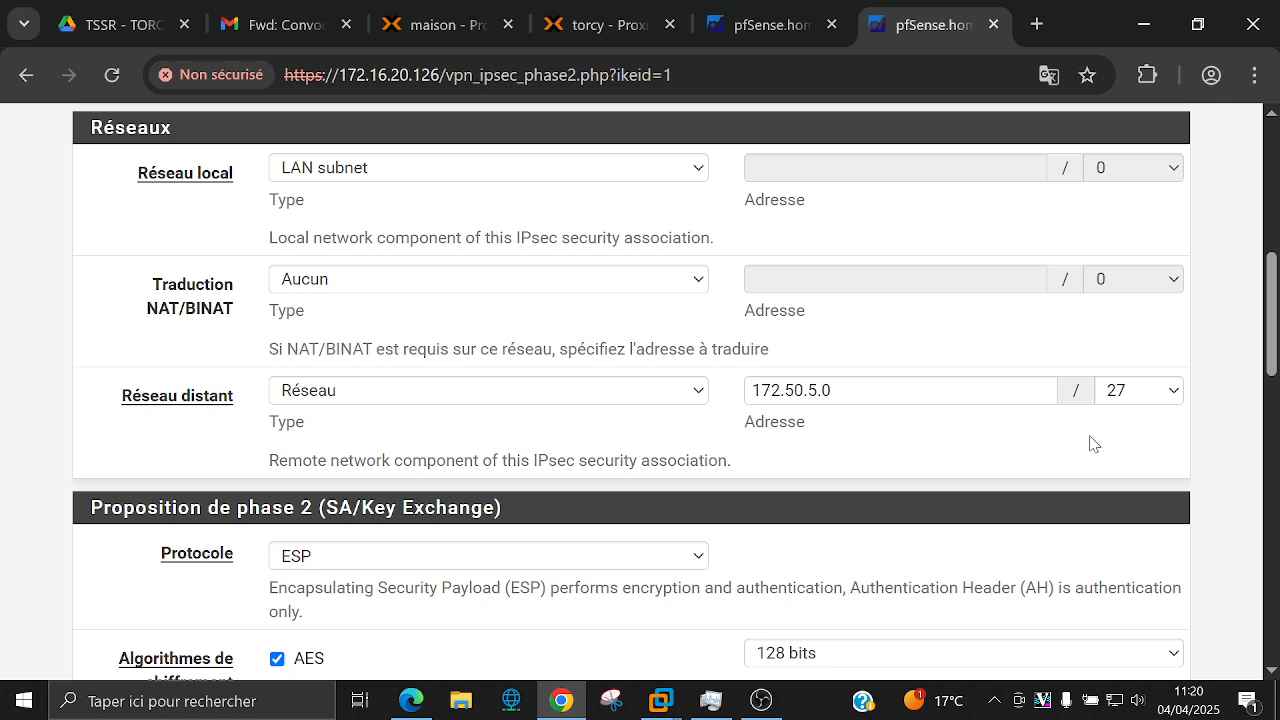
Step: Uncheck AES128-GCM and set the phase 2 AES key length to 256 bits, keeping SHA256
{"action": "scroll", "coordinate": [880, 431], "scroll_direction": "down", "scroll_amount": 4}
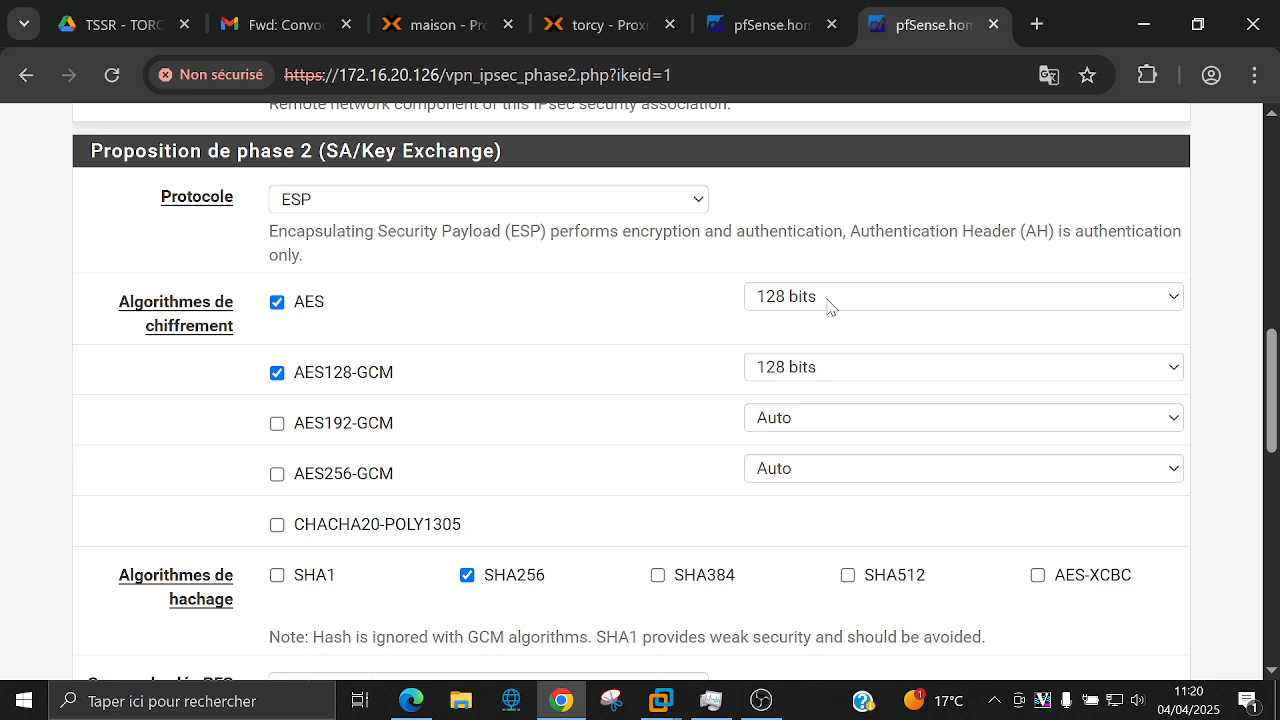
{"action": "scroll", "coordinate": [606, 331], "scroll_direction": "up", "scroll_amount": 4}
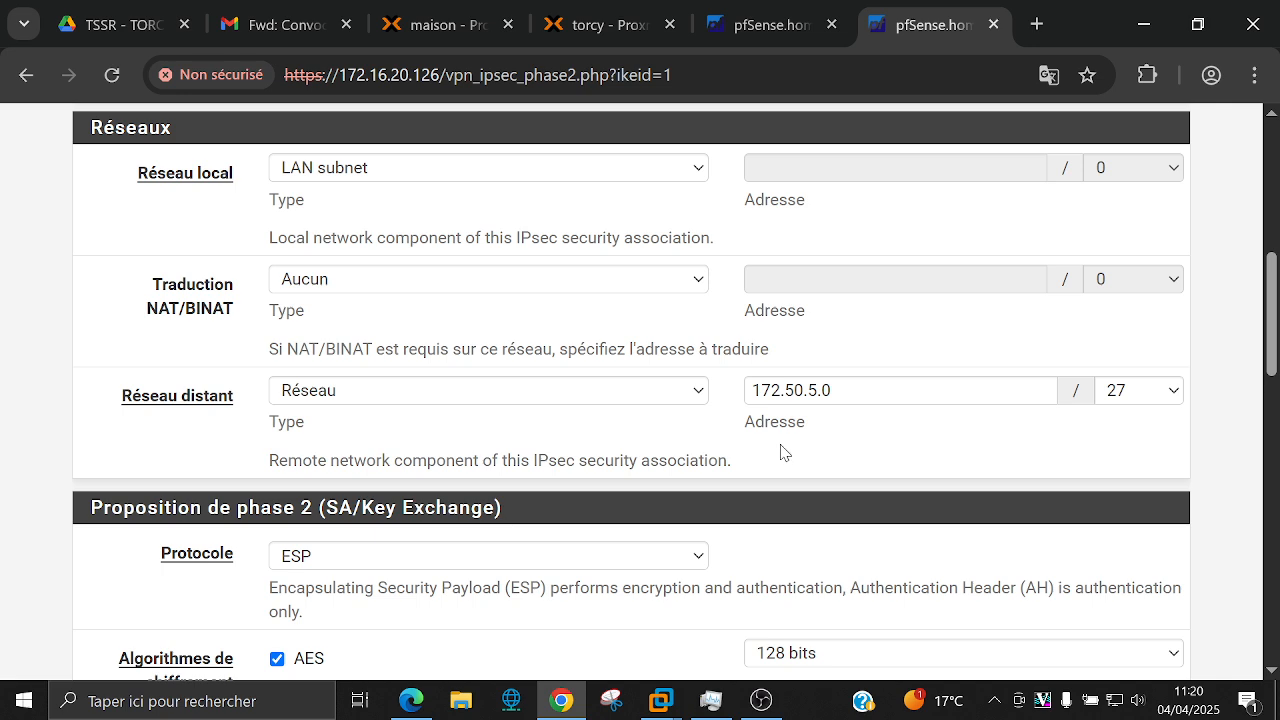
{"action": "scroll", "coordinate": [780, 449], "scroll_direction": "down", "scroll_amount": 4}
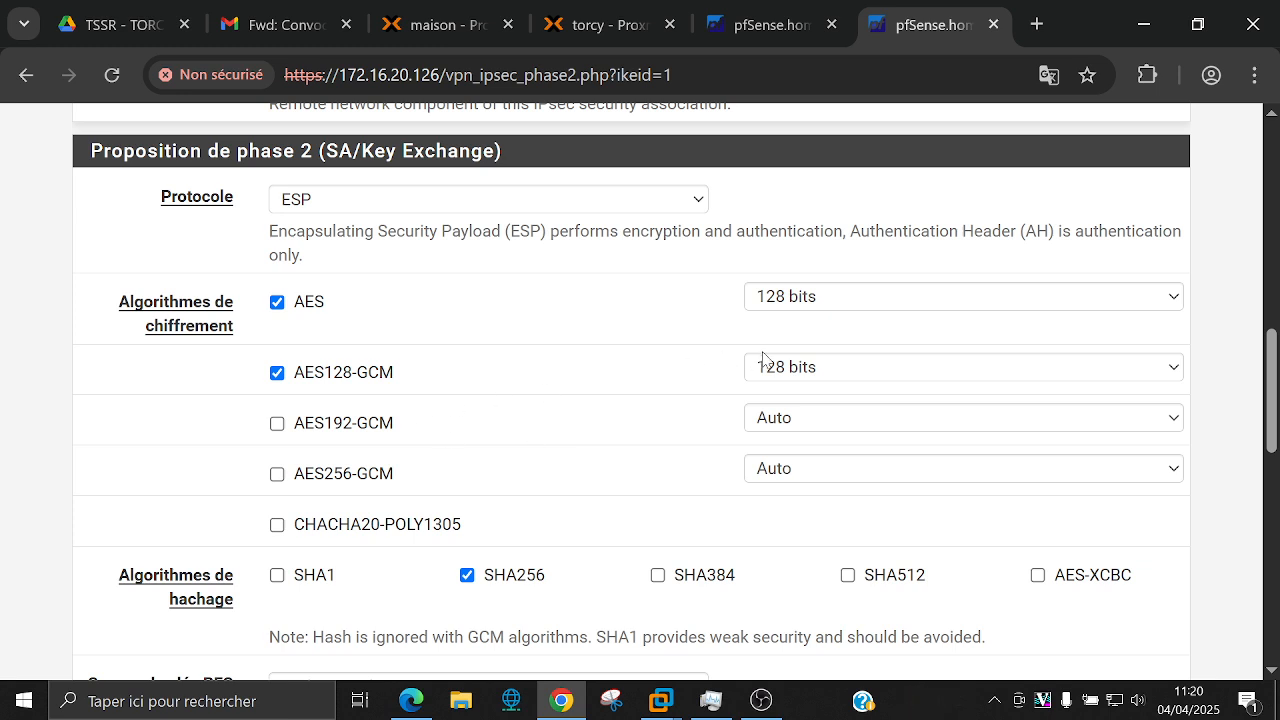
{"action": "left_click", "coordinate": [797, 368]}
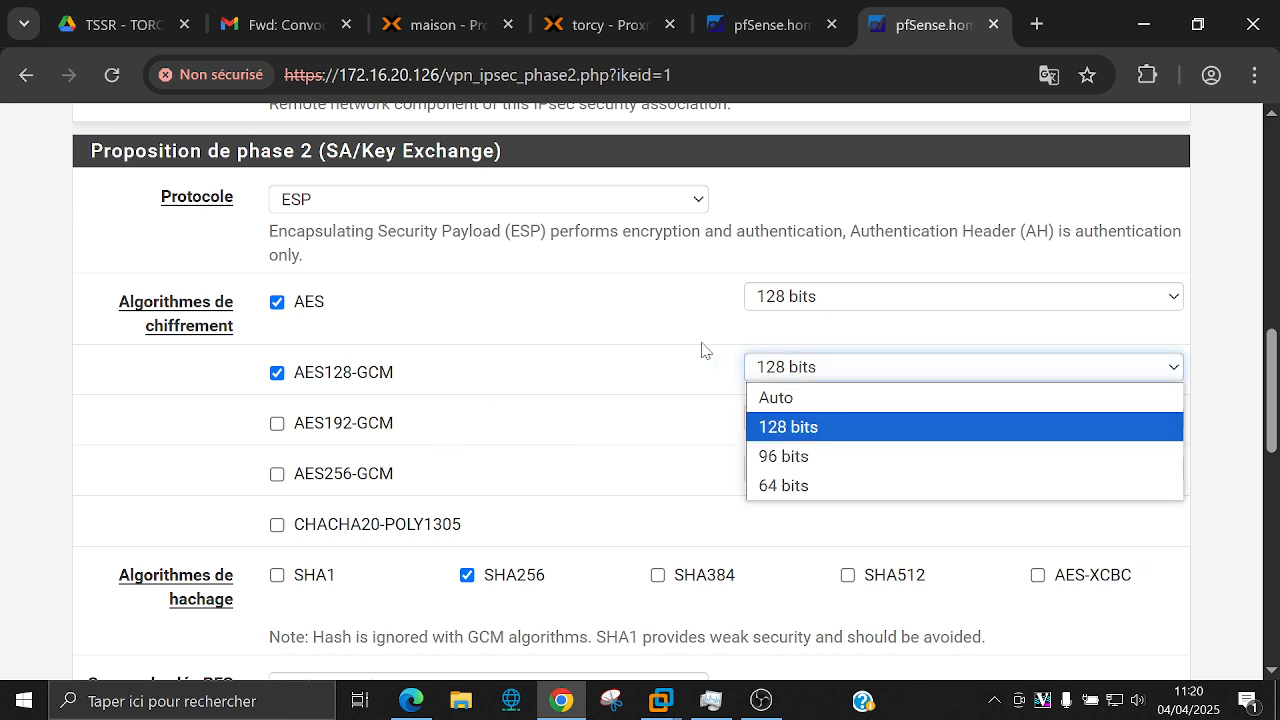
{"action": "left_click", "coordinate": [702, 350]}
{"action": "left_click", "coordinate": [336, 371]}
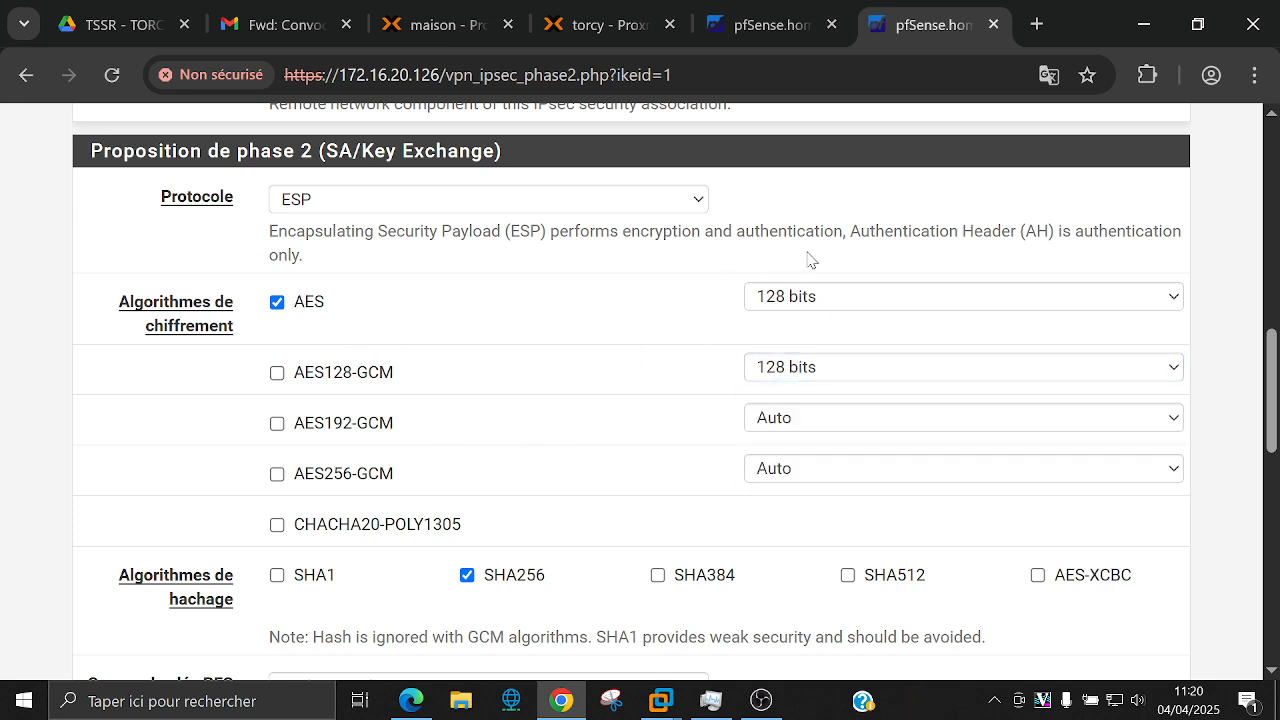
{"action": "left_click", "coordinate": [813, 296]}
{"action": "left_click", "coordinate": [703, 304]}
{"action": "left_click", "coordinate": [845, 298]}
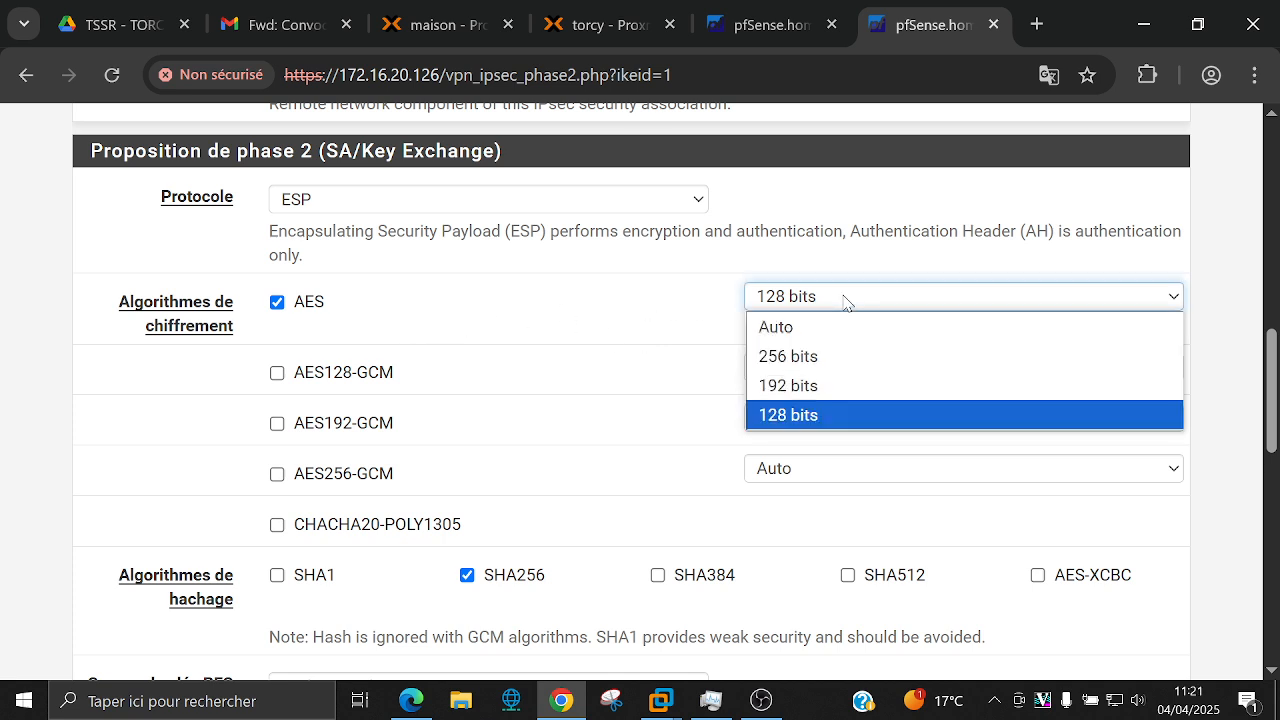
{"action": "left_click", "coordinate": [825, 360]}
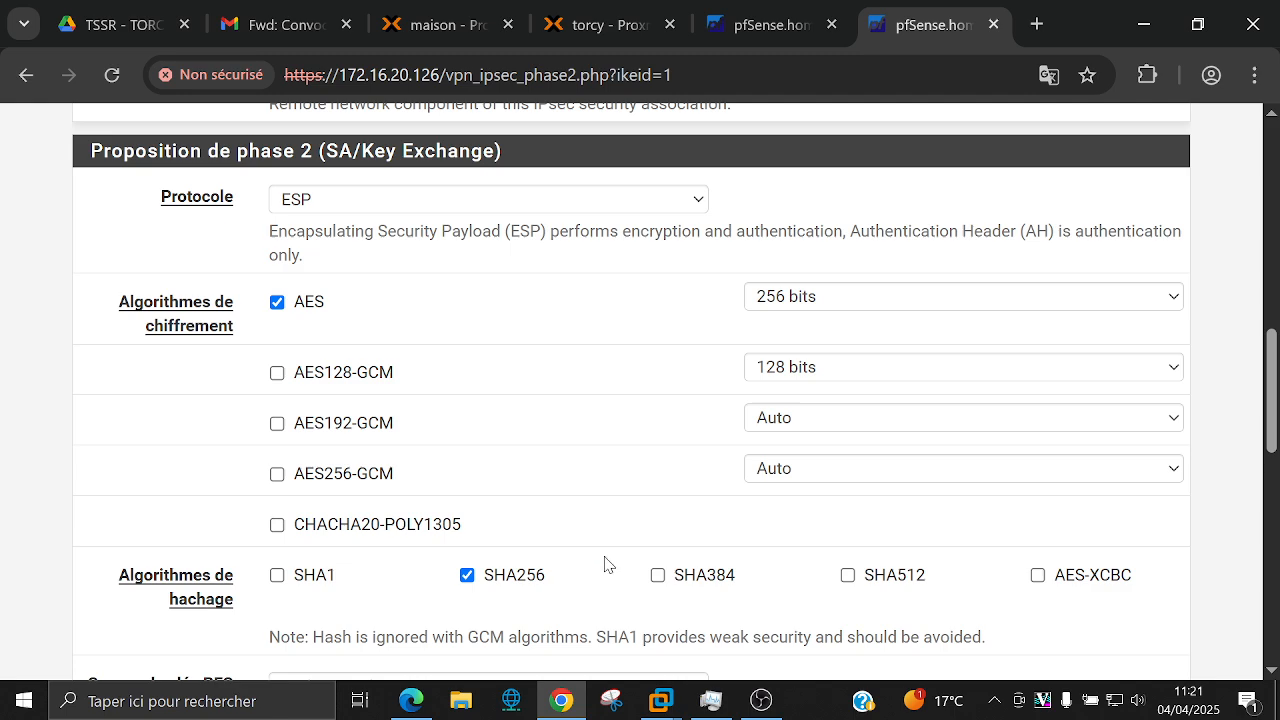
{"action": "scroll", "coordinate": [605, 562], "scroll_direction": "down", "scroll_amount": 3}
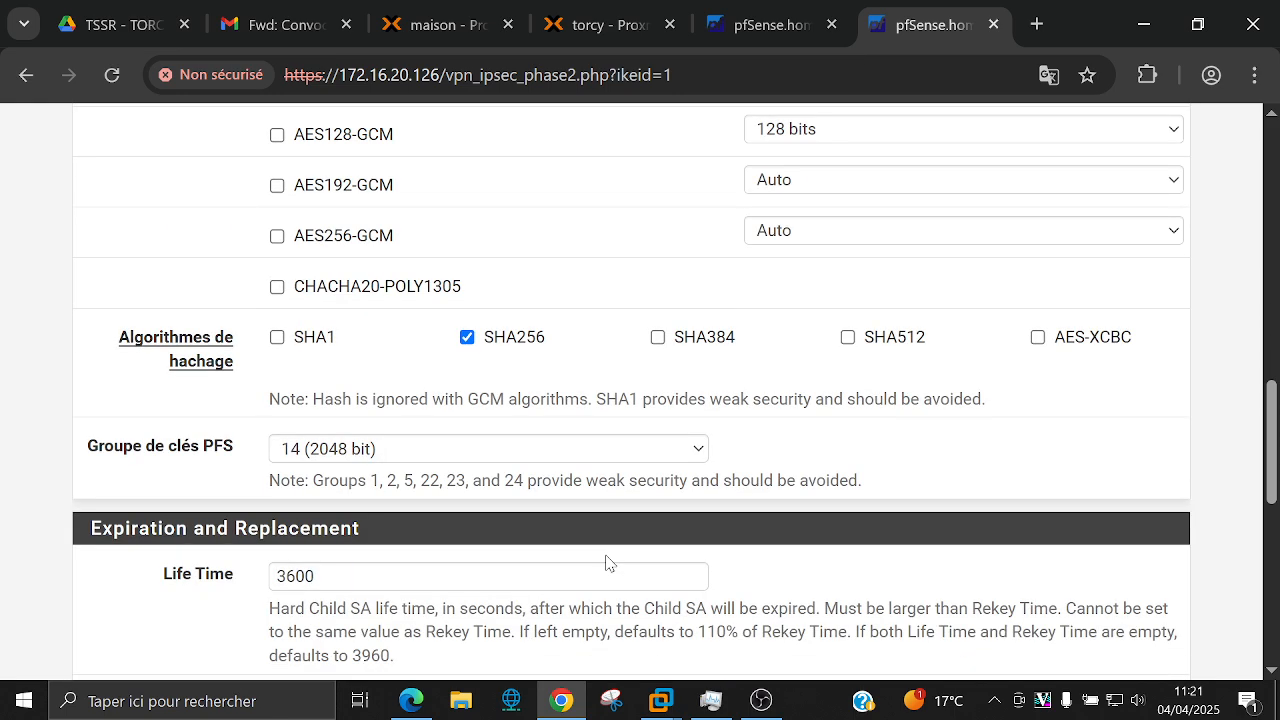
{"action": "scroll", "coordinate": [605, 562], "scroll_direction": "down", "scroll_amount": 2}
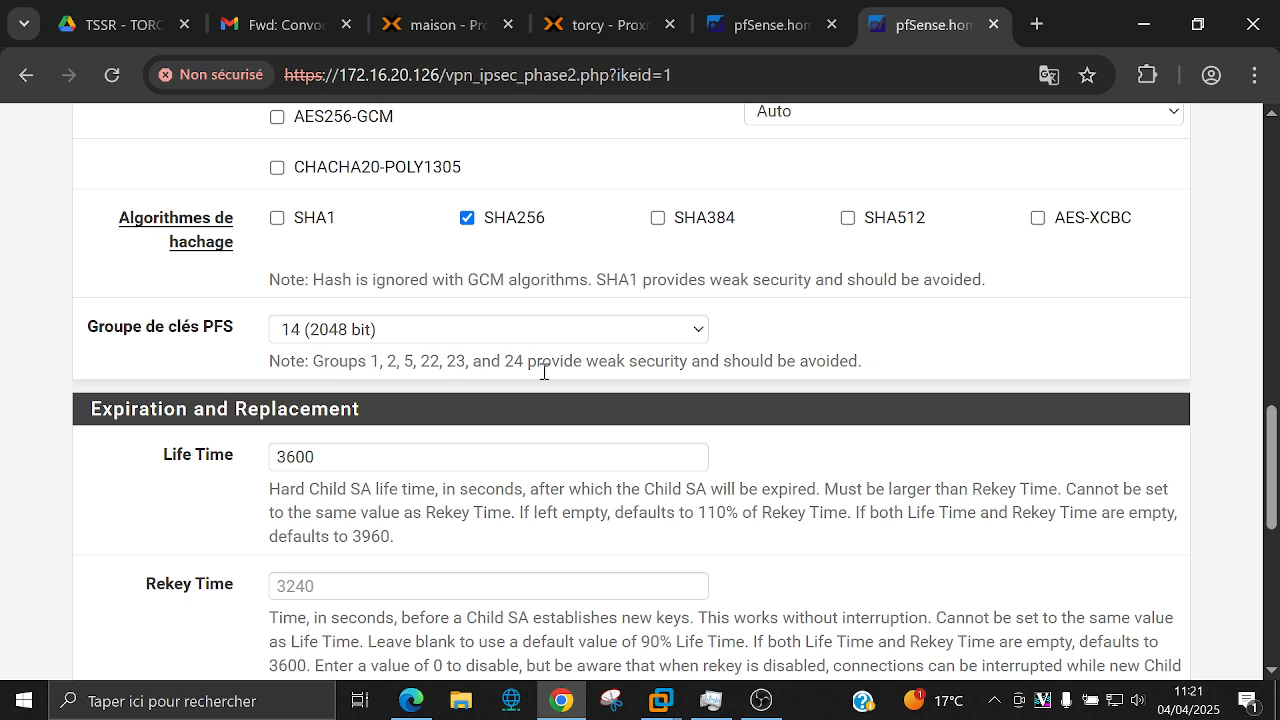
{"action": "left_click_drag", "start_coordinate": [376, 362], "coordinate": [524, 362]}
{"action": "left_click", "coordinate": [379, 358]}
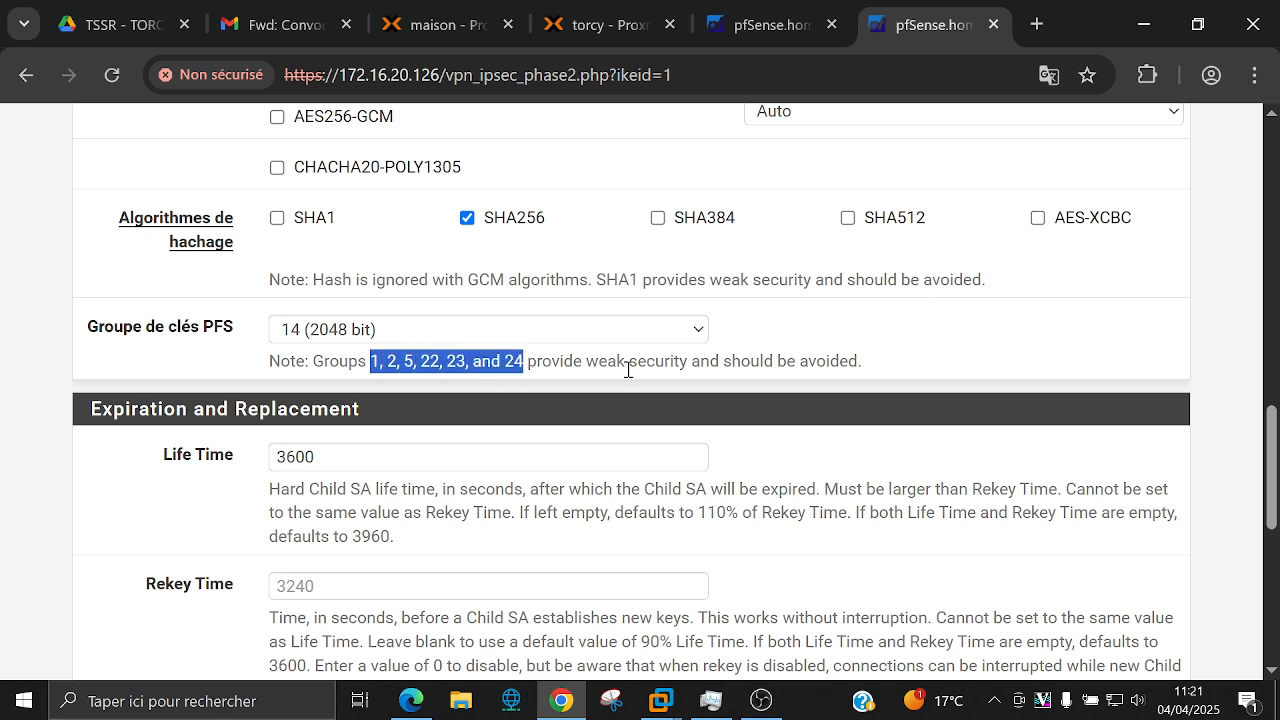
{"action": "left_click", "coordinate": [698, 331]}
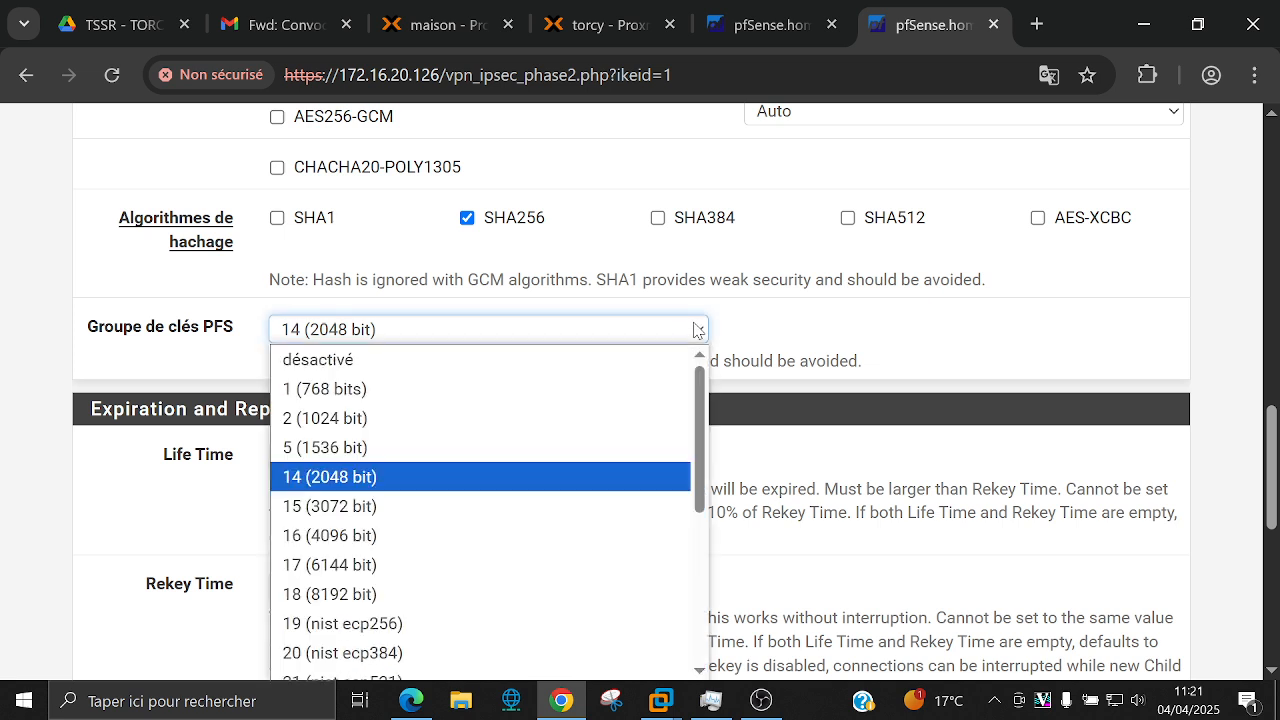
{"action": "left_click", "coordinate": [753, 325]}
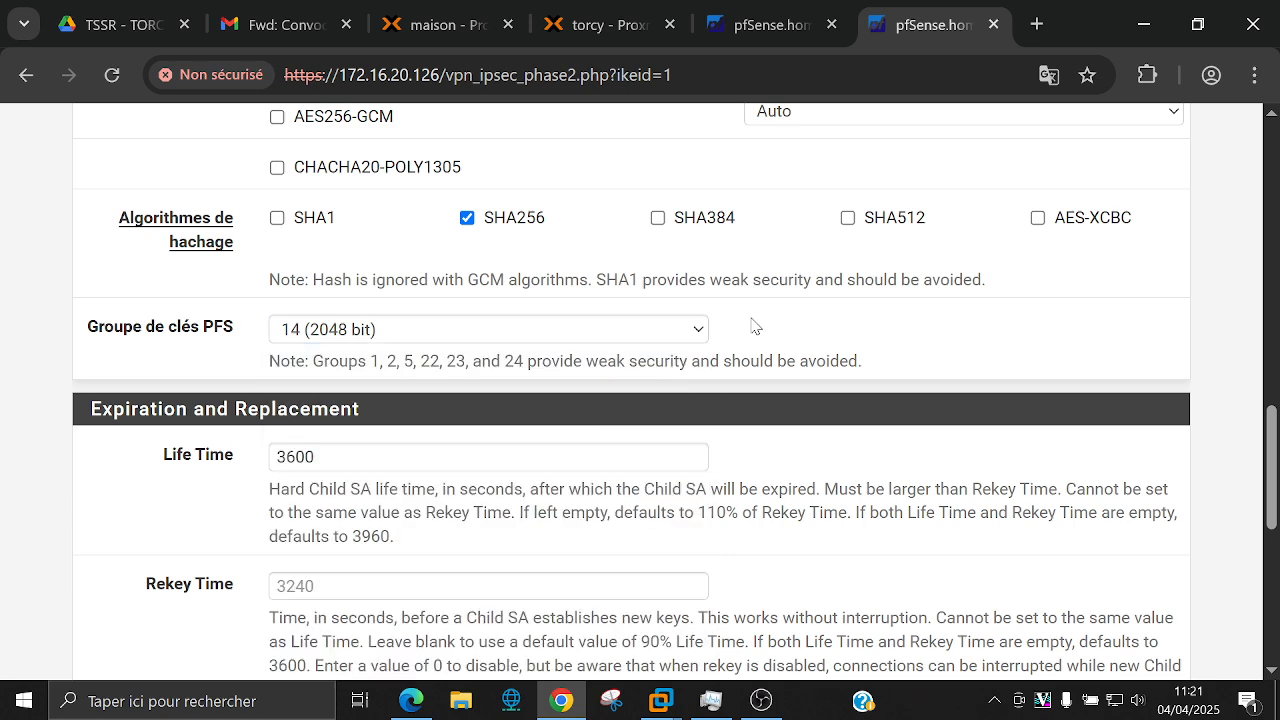
{"action": "scroll", "coordinate": [720, 325], "scroll_direction": "down", "scroll_amount": 1}
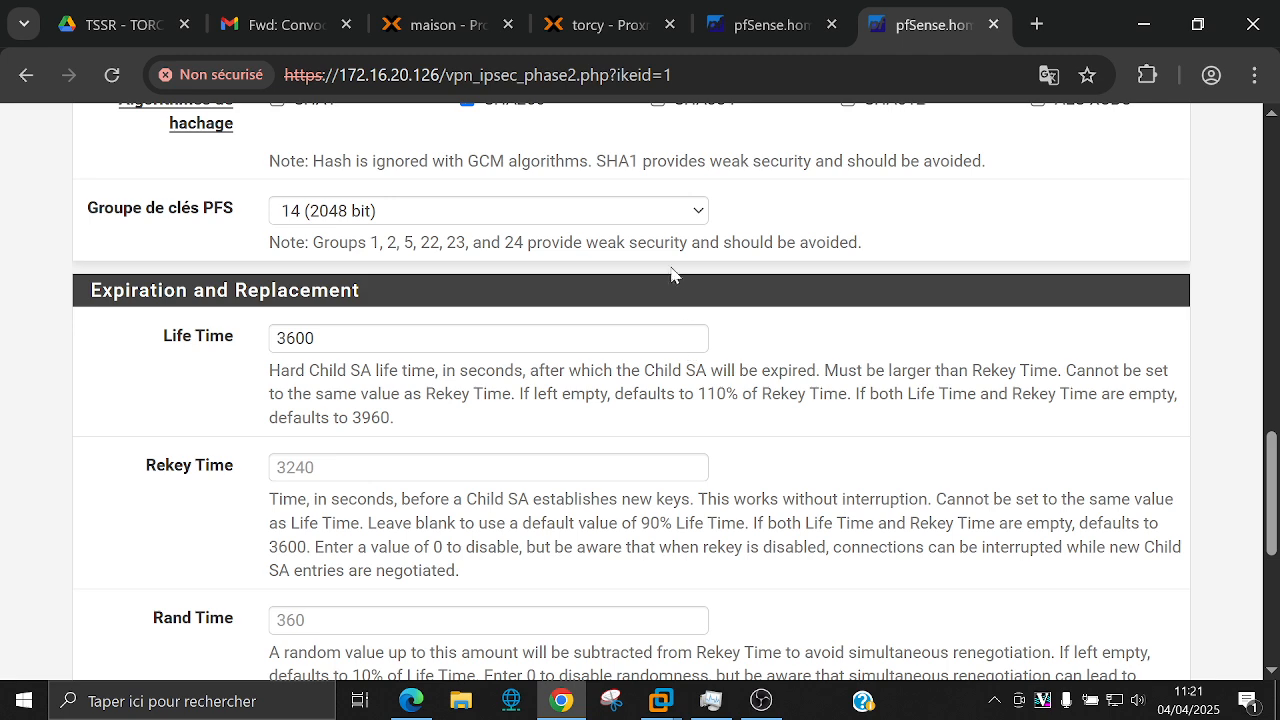
{"action": "left_click", "coordinate": [662, 215]}
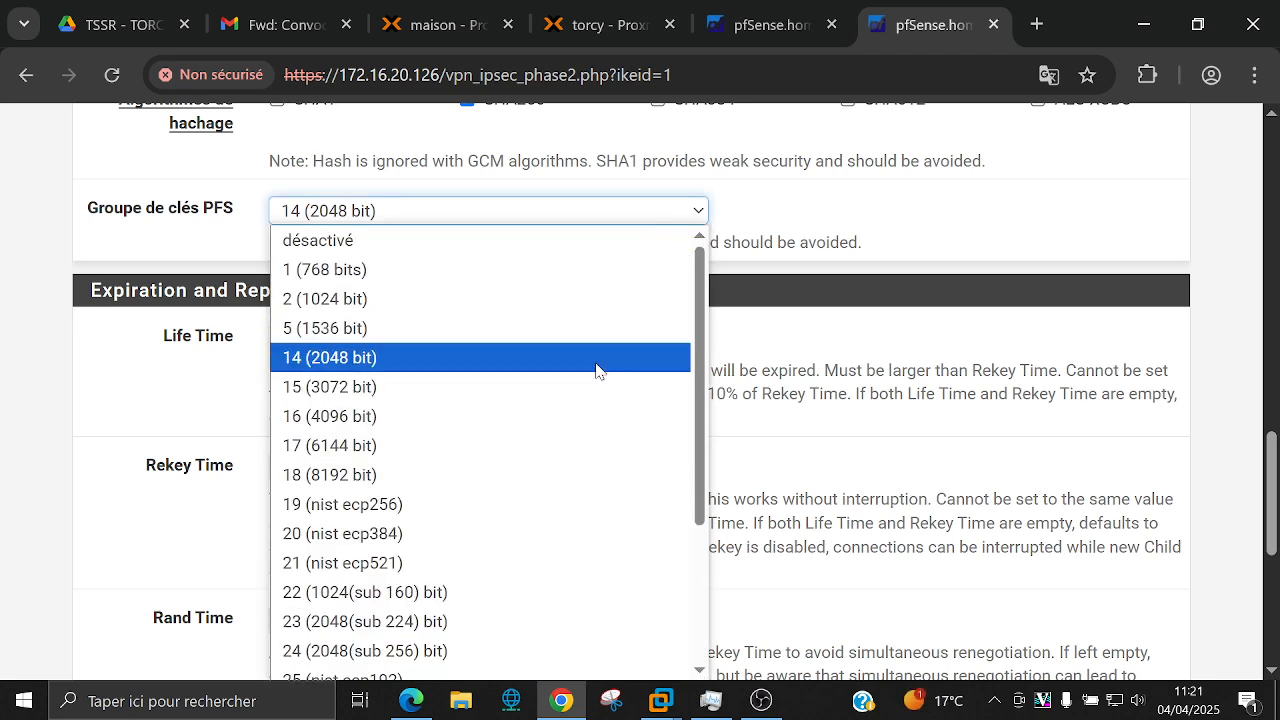
{"action": "scroll", "coordinate": [597, 369], "scroll_direction": "down", "scroll_amount": 3}
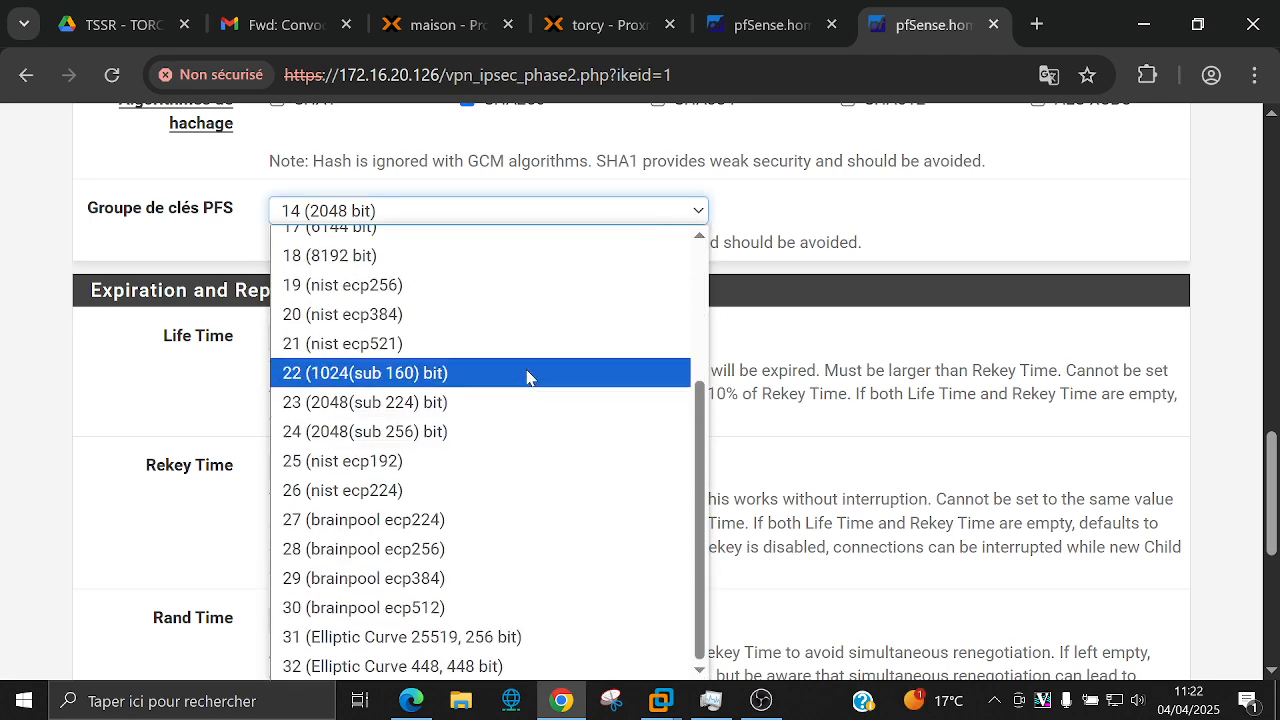
{"action": "scroll", "coordinate": [535, 389], "scroll_direction": "up", "scroll_amount": 3}
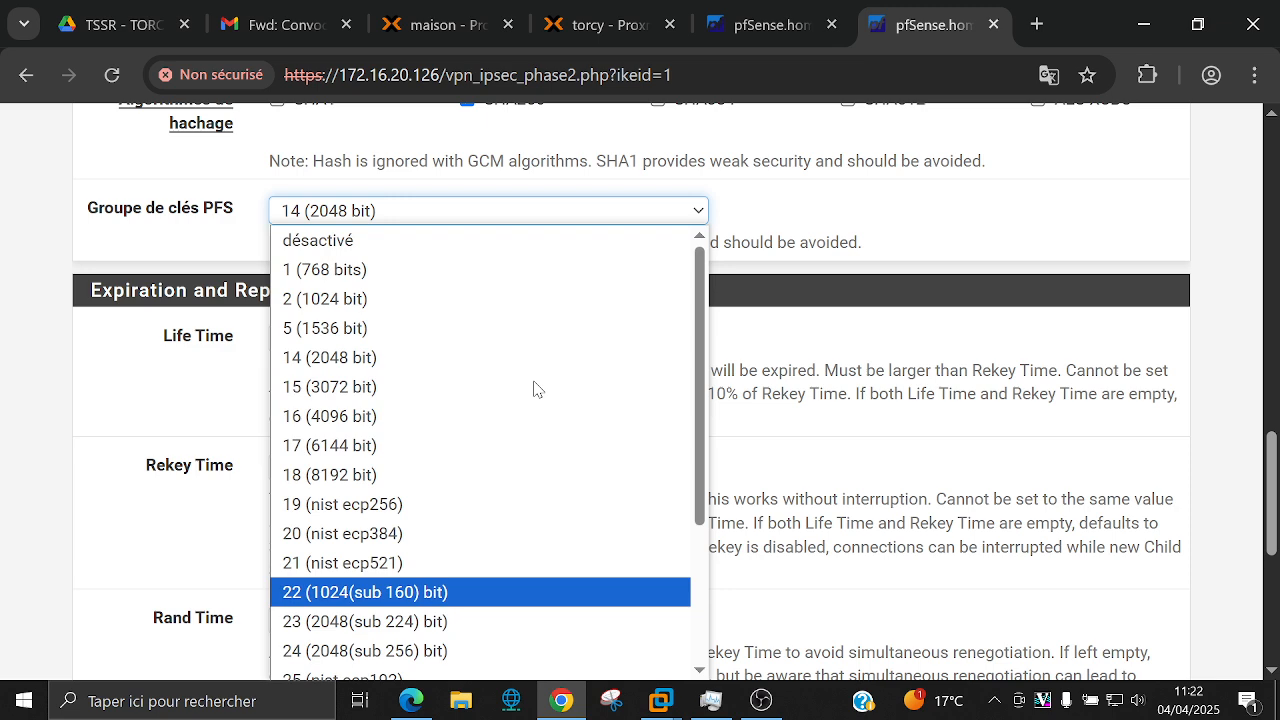
{"action": "left_click", "coordinate": [846, 238]}
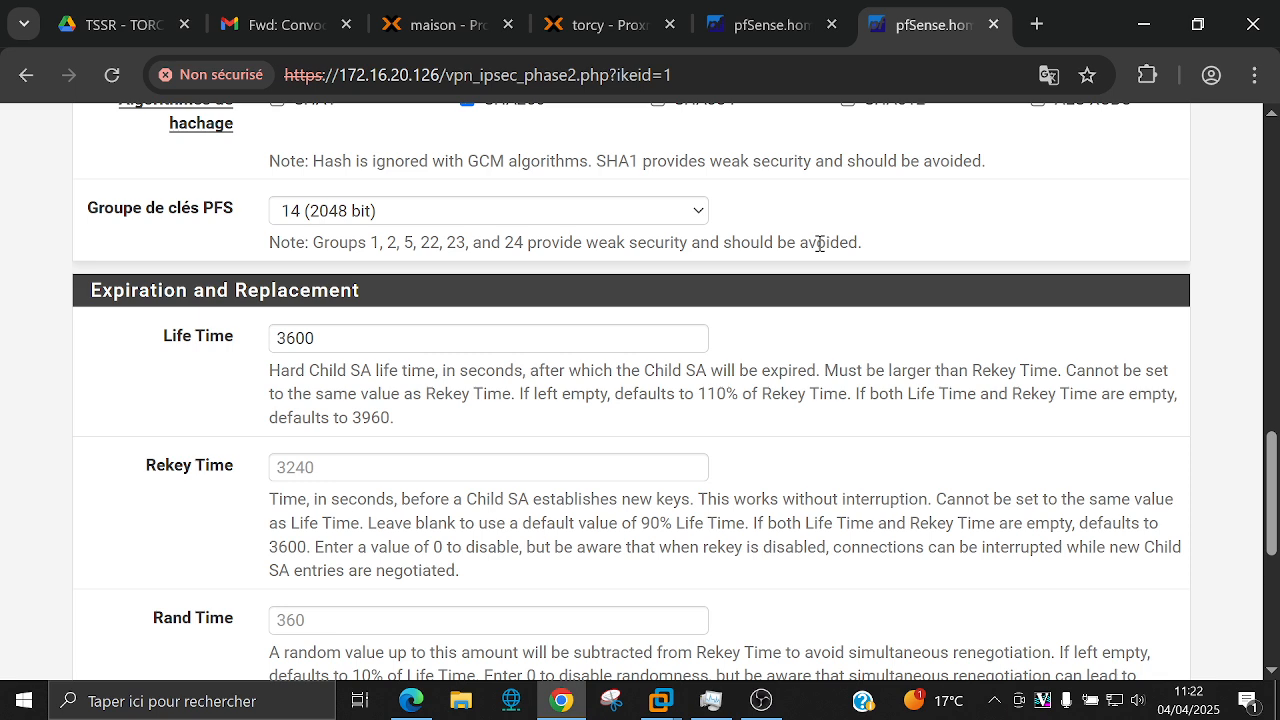
{"action": "scroll", "coordinate": [818, 243], "scroll_direction": "down", "scroll_amount": 5}
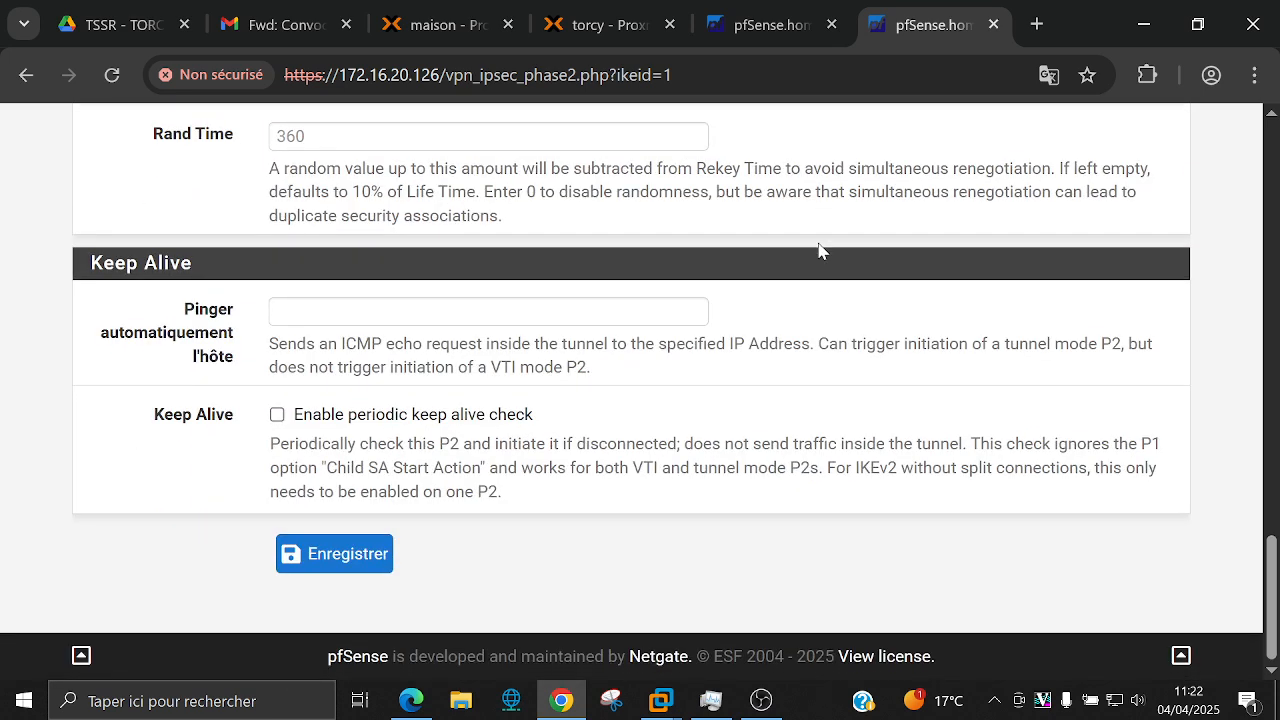
Step: Enable the periodic keep alive check and save the phase 2 entry
{"action": "left_click", "coordinate": [473, 318]}
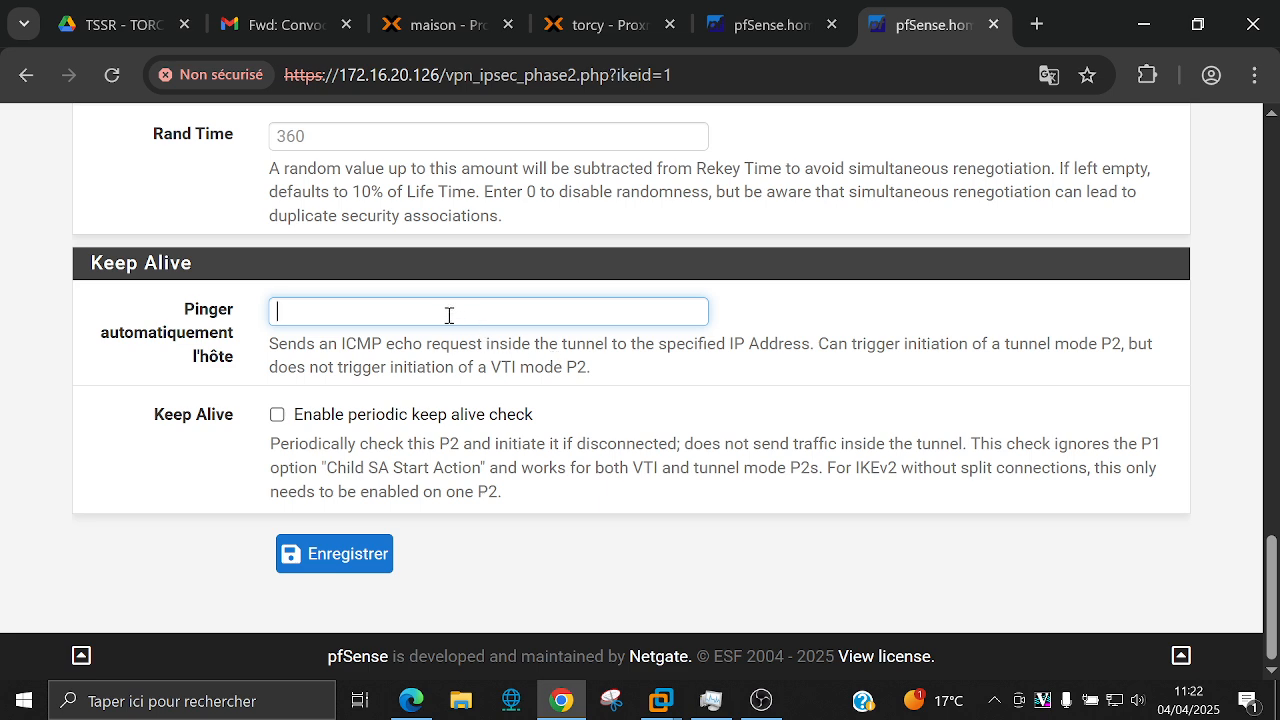
{"action": "left_click", "coordinate": [289, 418]}
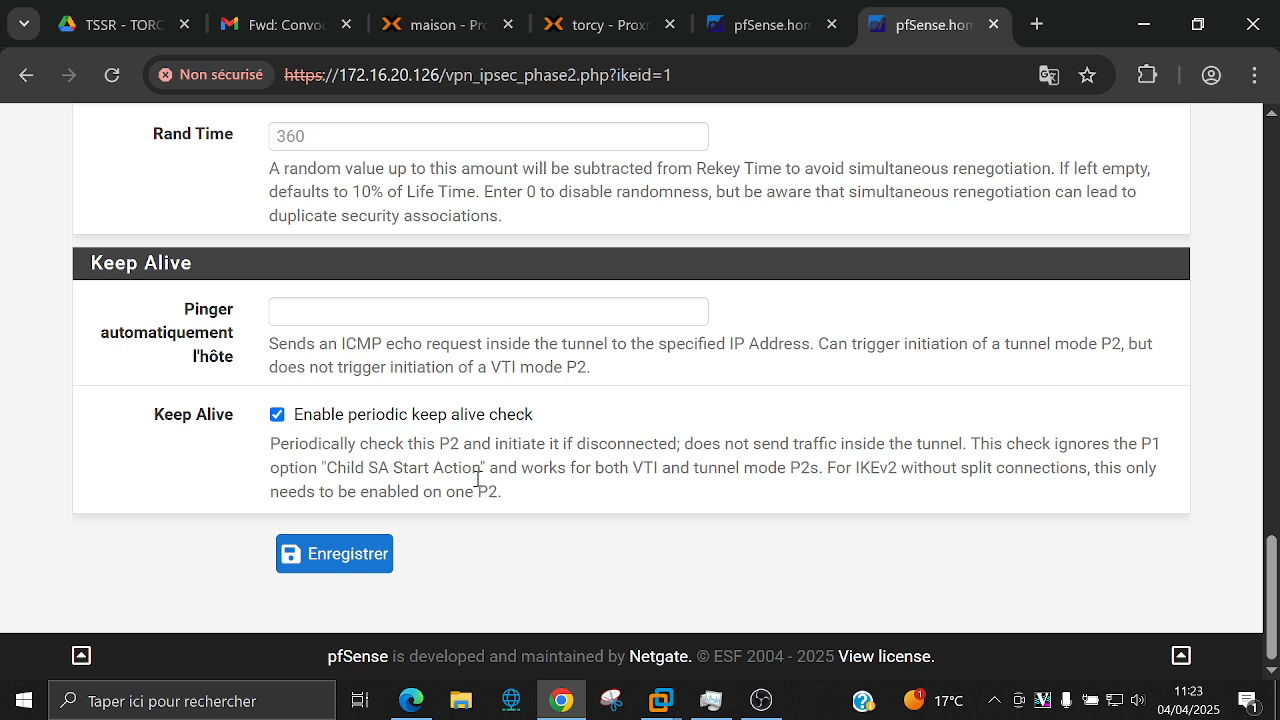
{"action": "left_click", "coordinate": [346, 560]}
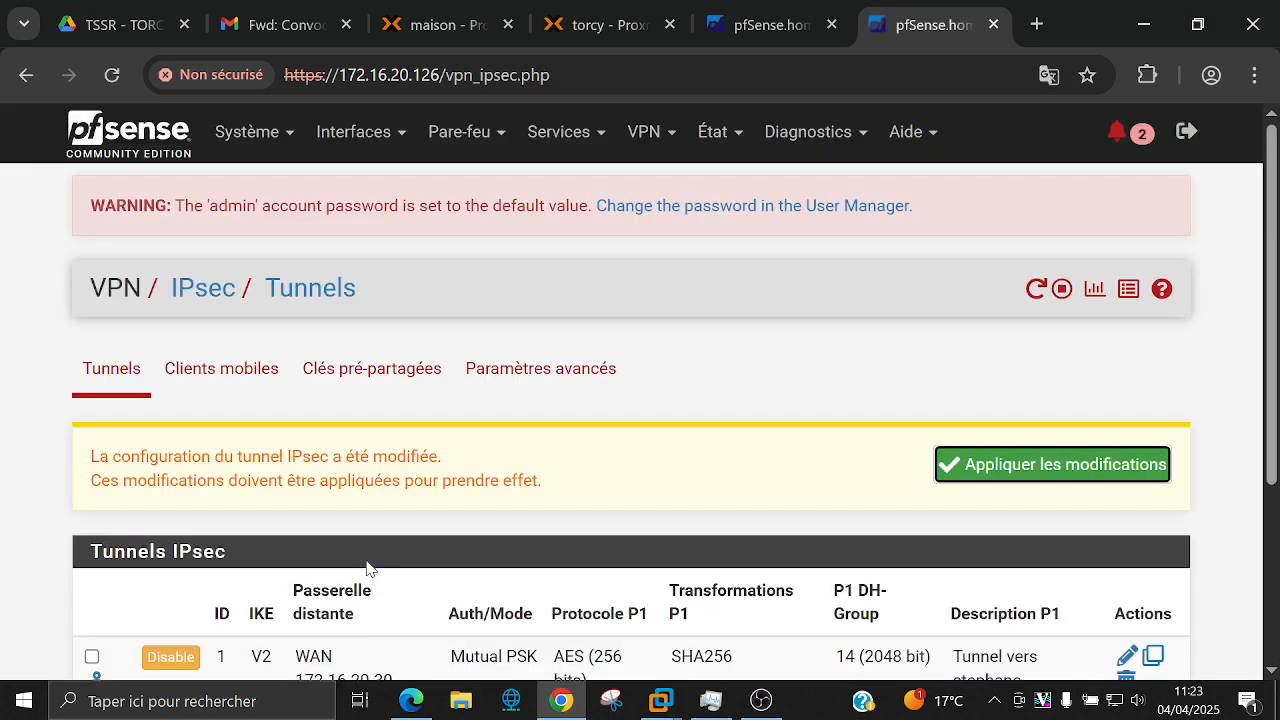
Step: Apply the pending IPsec changes, expand the tunnel's phase 2 entries, then bring OBS forward
{"action": "scroll", "coordinate": [997, 474], "scroll_direction": "down", "scroll_amount": 1}
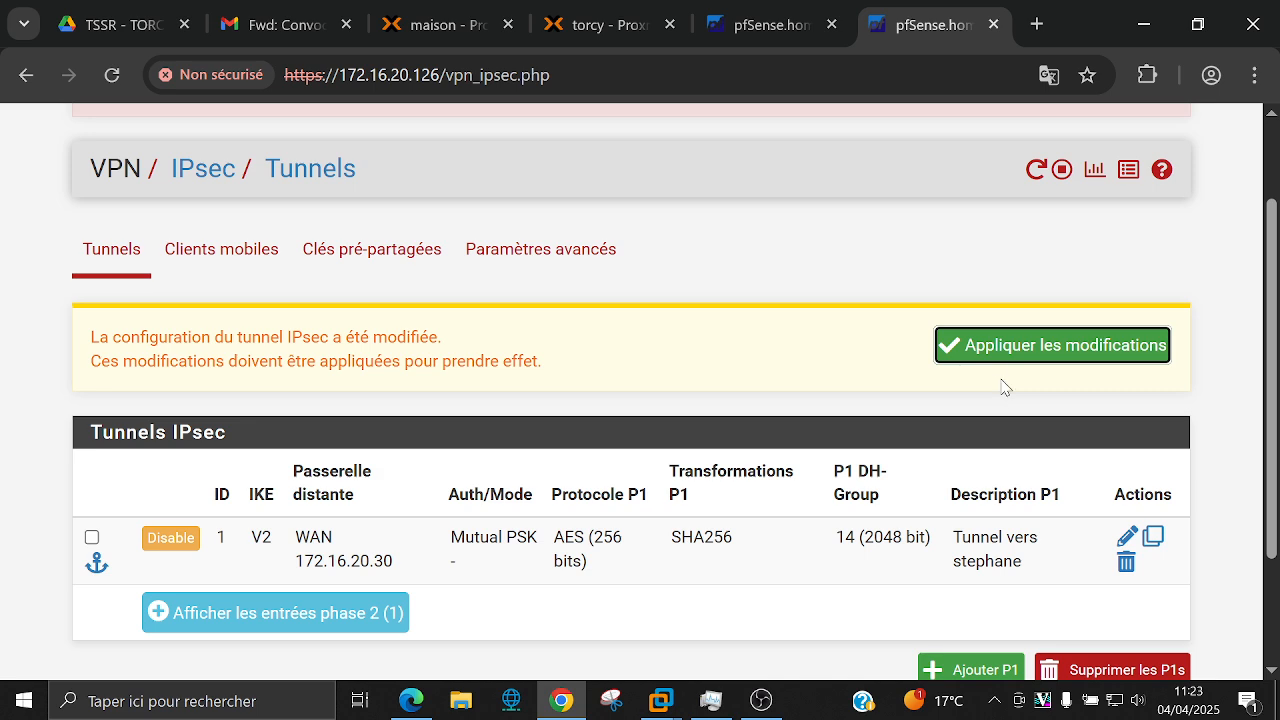
{"action": "left_click", "coordinate": [997, 358]}
{"action": "scroll", "coordinate": [707, 360], "scroll_direction": "down", "scroll_amount": 2}
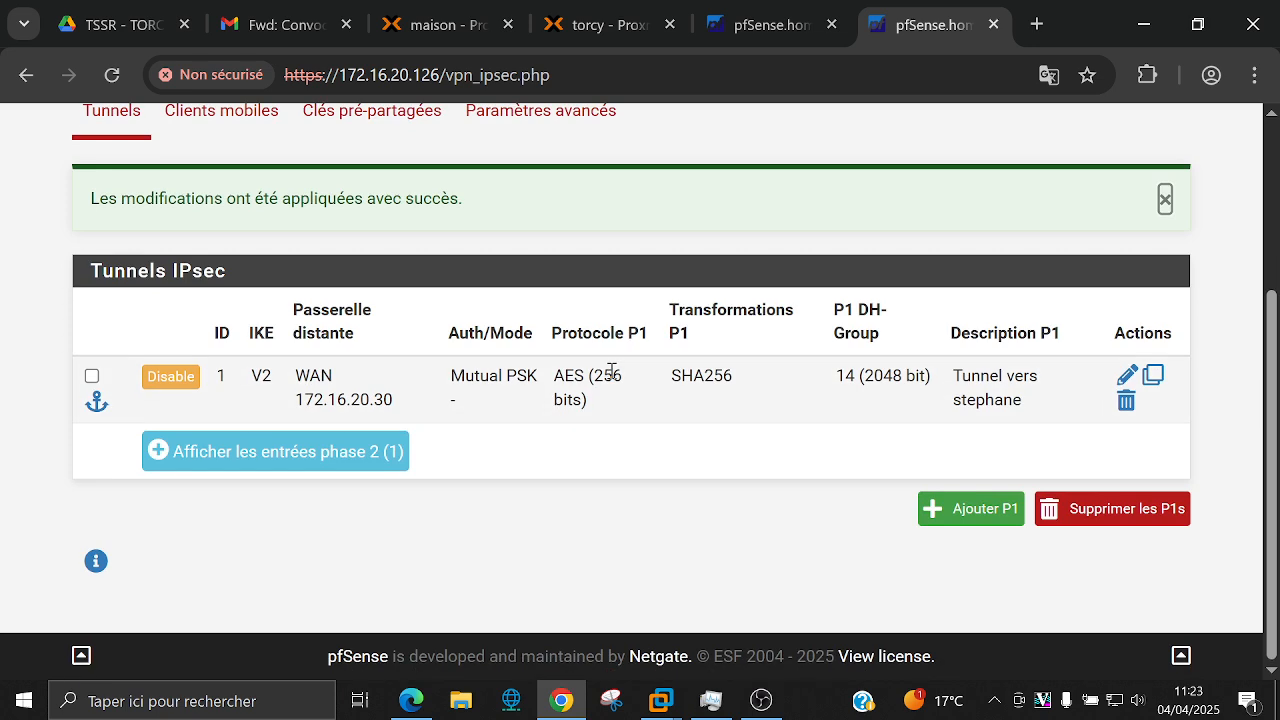
{"action": "left_click", "coordinate": [357, 452]}
{"action": "scroll", "coordinate": [135, 501], "scroll_direction": "down", "scroll_amount": 2}
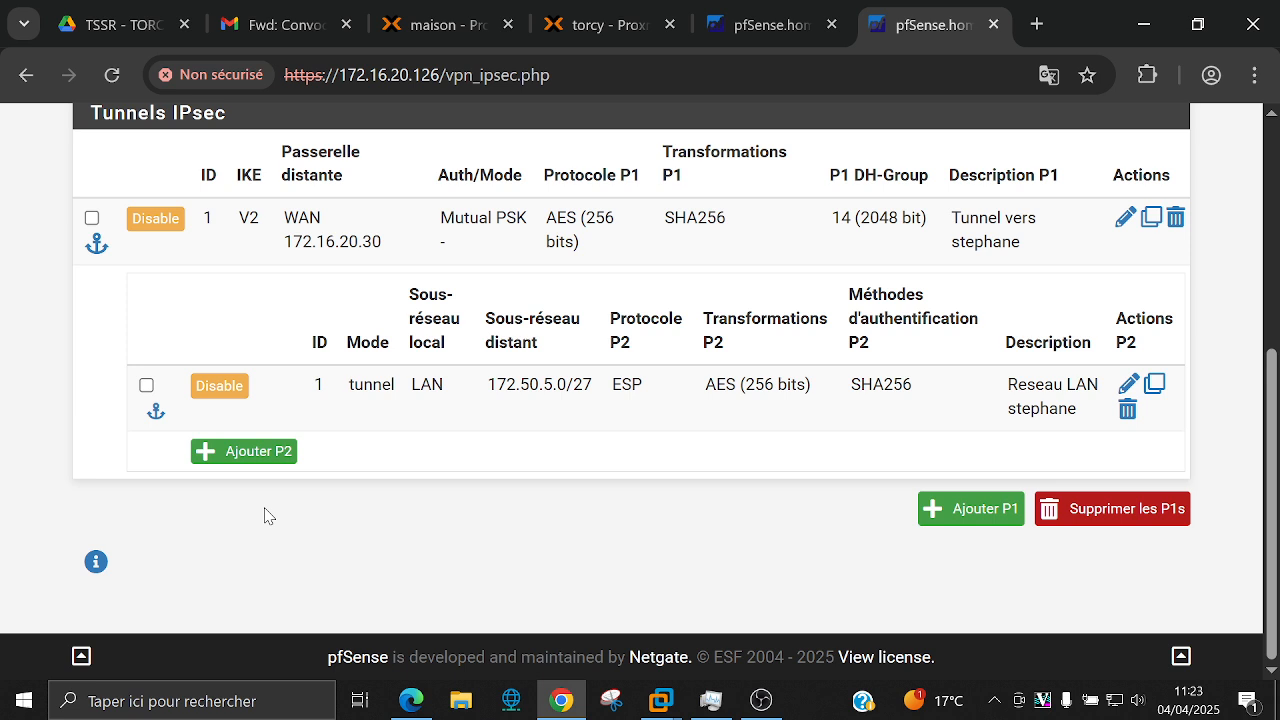
{"action": "left_click", "coordinate": [766, 708]}
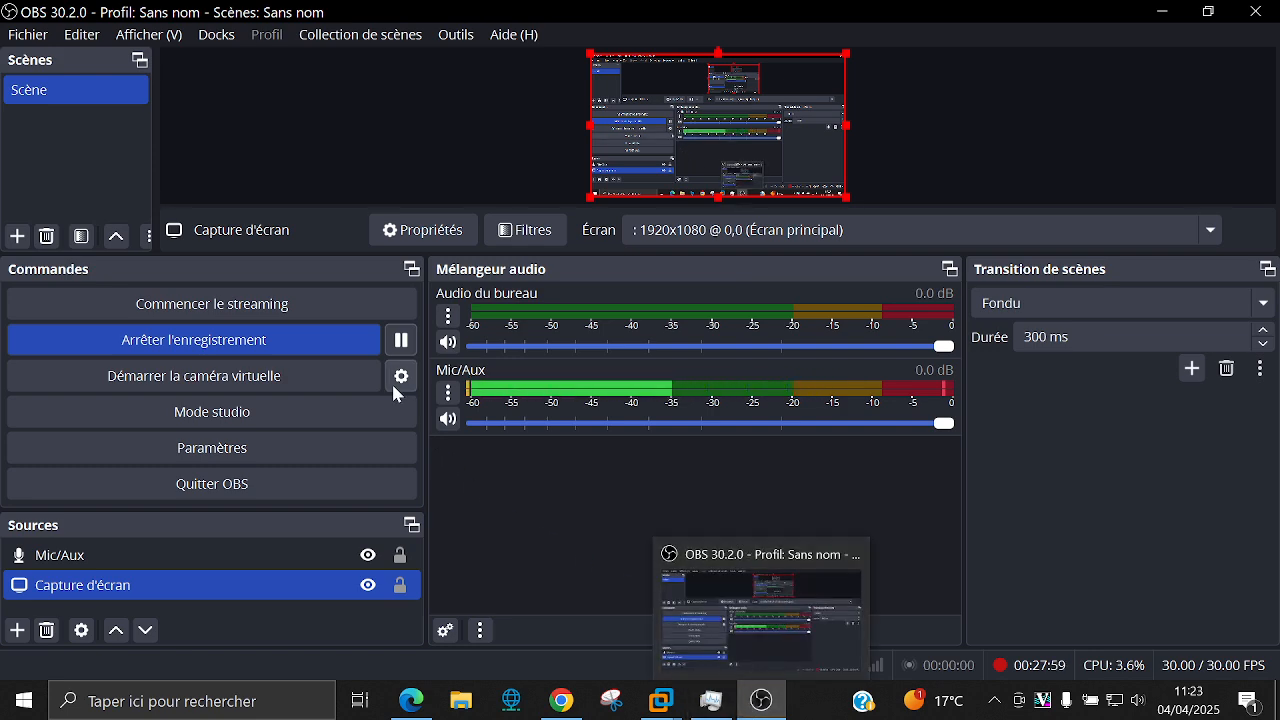
{"action": "left_click", "coordinate": [762, 702]}
{"action": "left_click", "coordinate": [762, 702]}
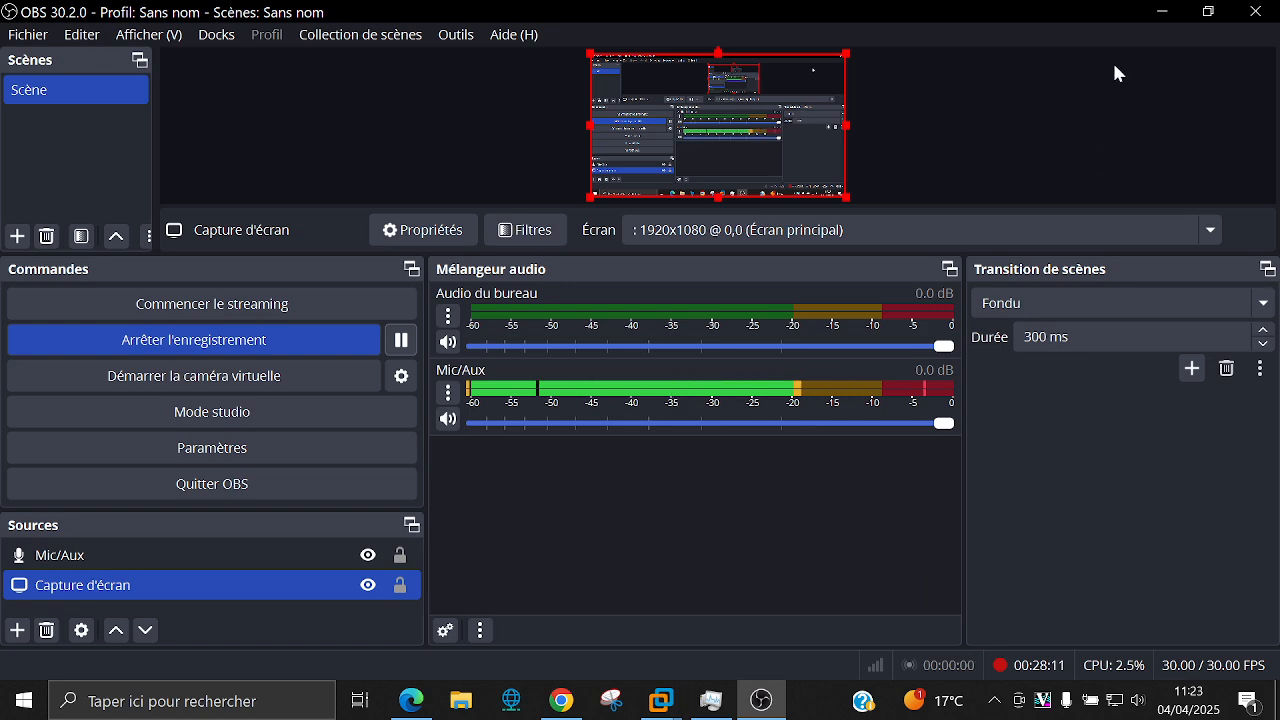
Step: Minimize OBS to return to the IPsec Tunnels page showing phase 2 LAN → 172.50.5.0/27
{"action": "left_click", "coordinate": [1166, 14]}
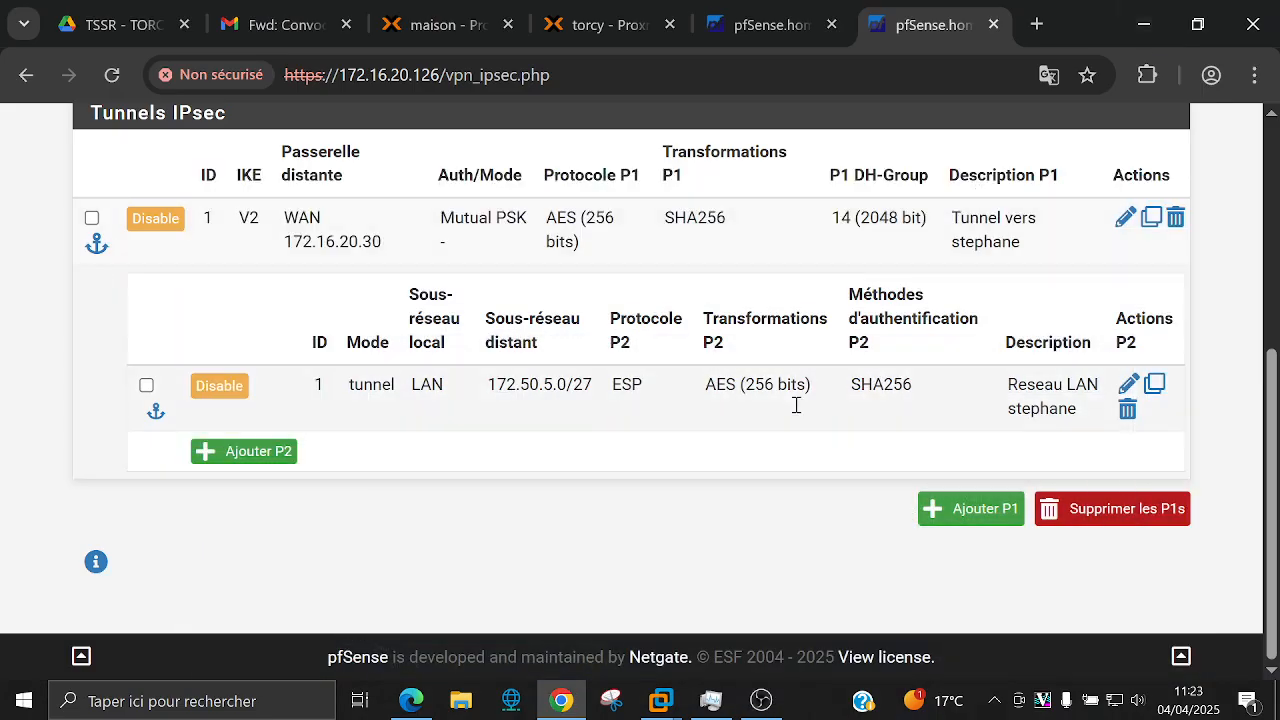
{"action": "scroll", "coordinate": [671, 528], "scroll_direction": "up", "scroll_amount": 2}
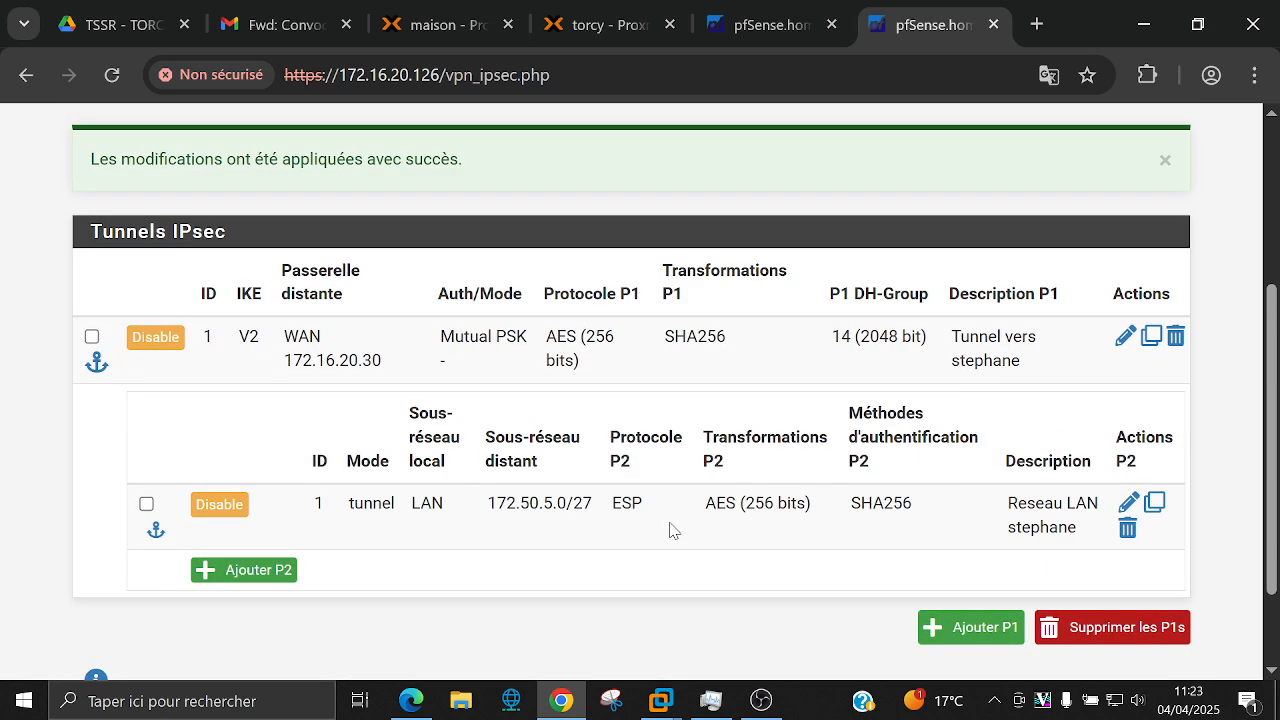
{"action": "scroll", "coordinate": [335, 529], "scroll_direction": "down", "scroll_amount": 2}
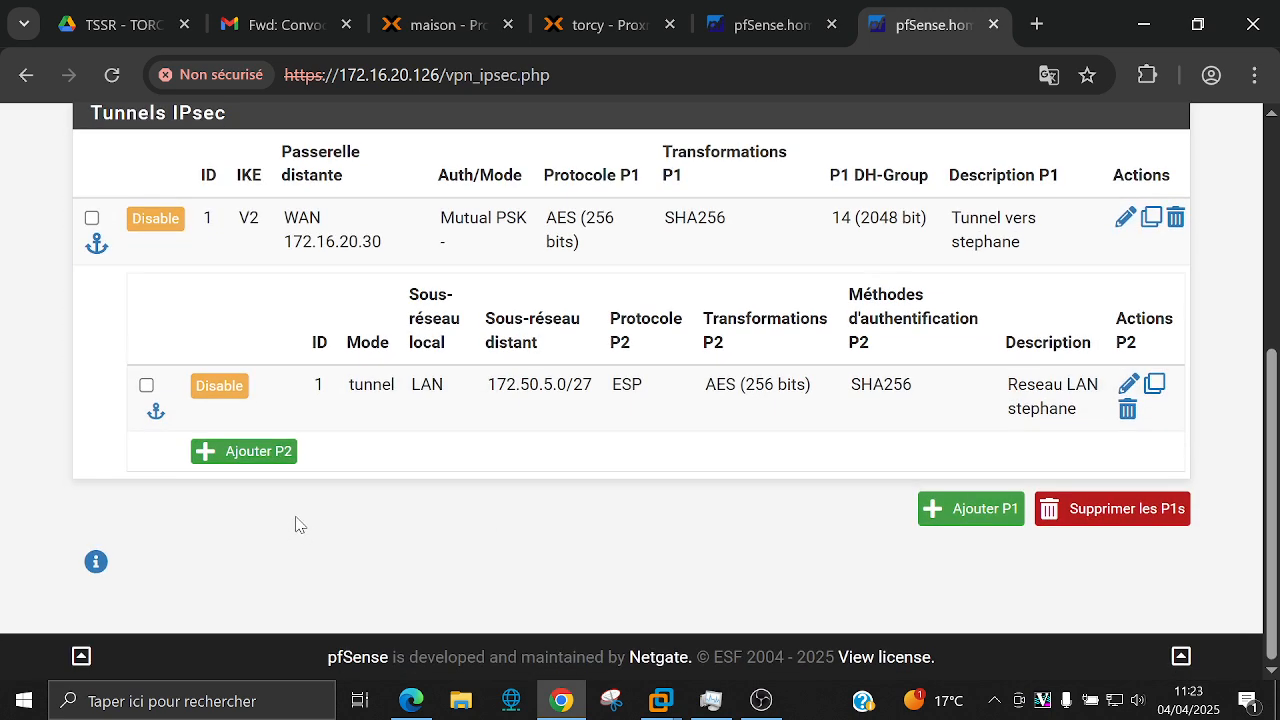
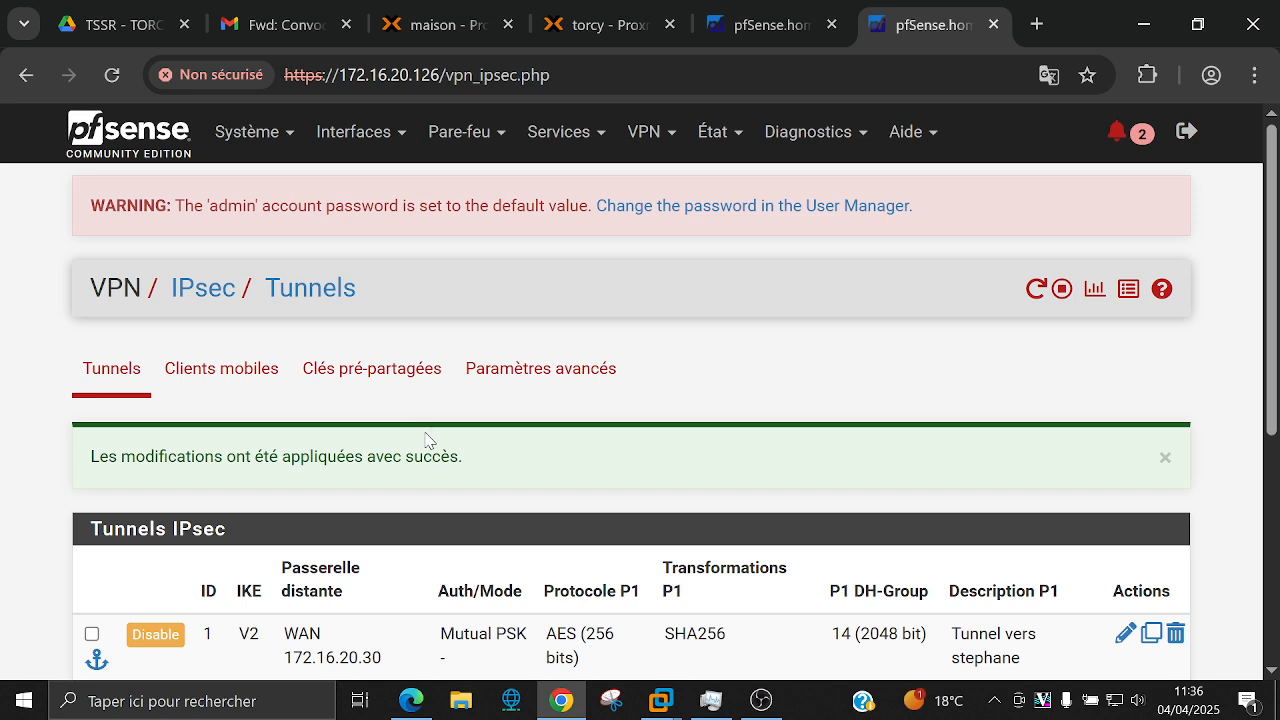
Step: Open the État menu to reach the system logs
{"action": "left_click", "coordinate": [702, 140]}
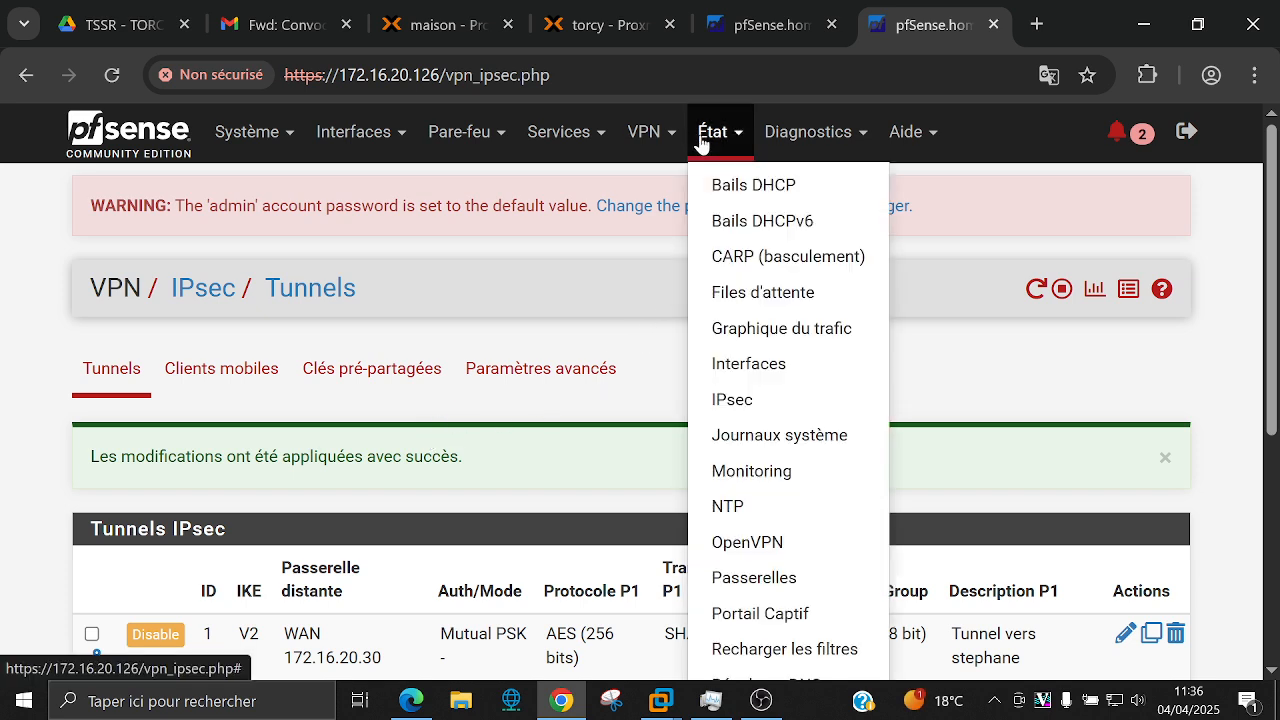
Step: Open the system logs and scroll through the IPsec log entries
{"action": "left_click", "coordinate": [762, 440]}
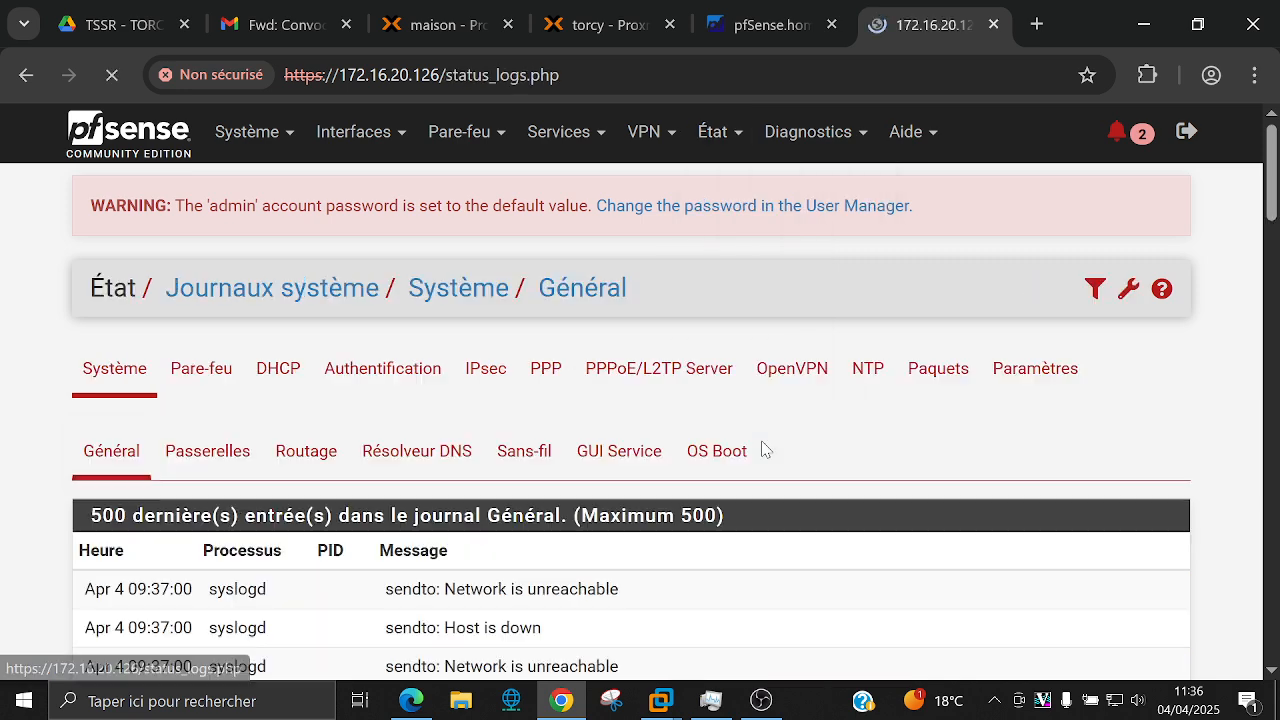
{"action": "left_click", "coordinate": [469, 388]}
{"action": "scroll", "coordinate": [499, 400], "scroll_direction": "down", "scroll_amount": 2}
{"action": "scroll", "coordinate": [499, 400], "scroll_direction": "down", "scroll_amount": 9}
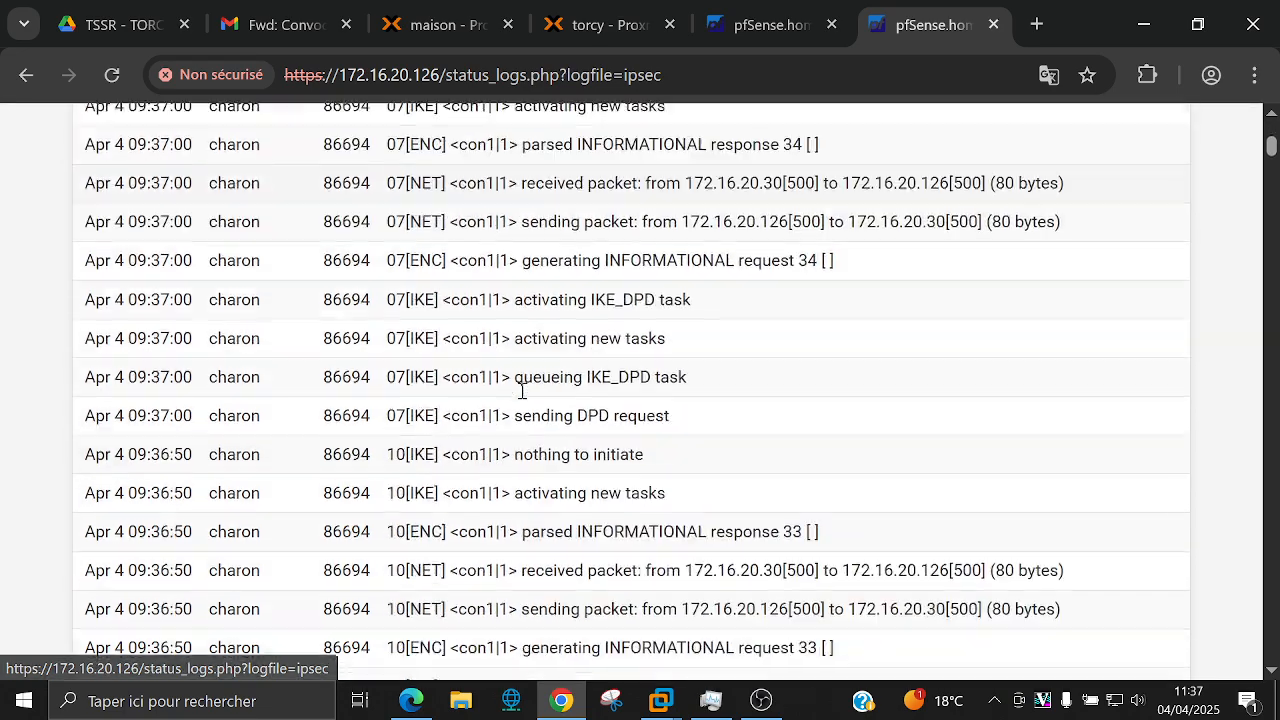
{"action": "scroll", "coordinate": [520, 398], "scroll_direction": "up", "scroll_amount": 11}
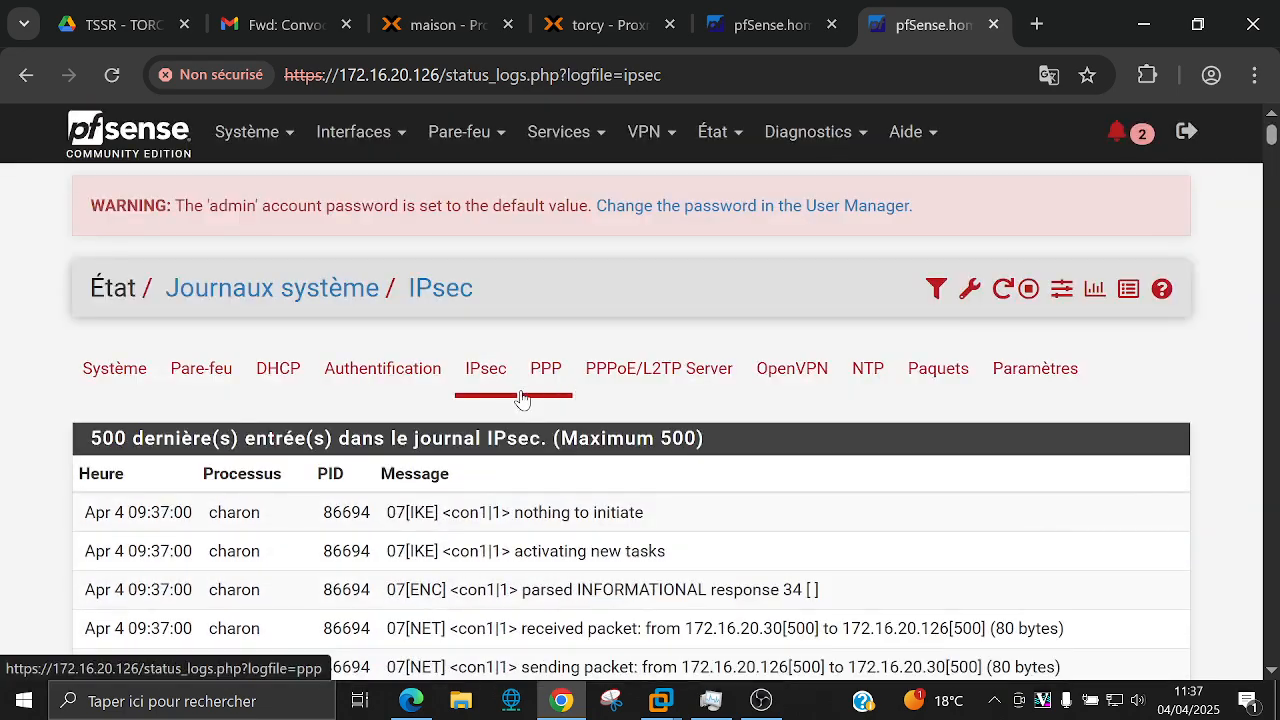
{"action": "scroll", "coordinate": [520, 398], "scroll_direction": "down", "scroll_amount": 15}
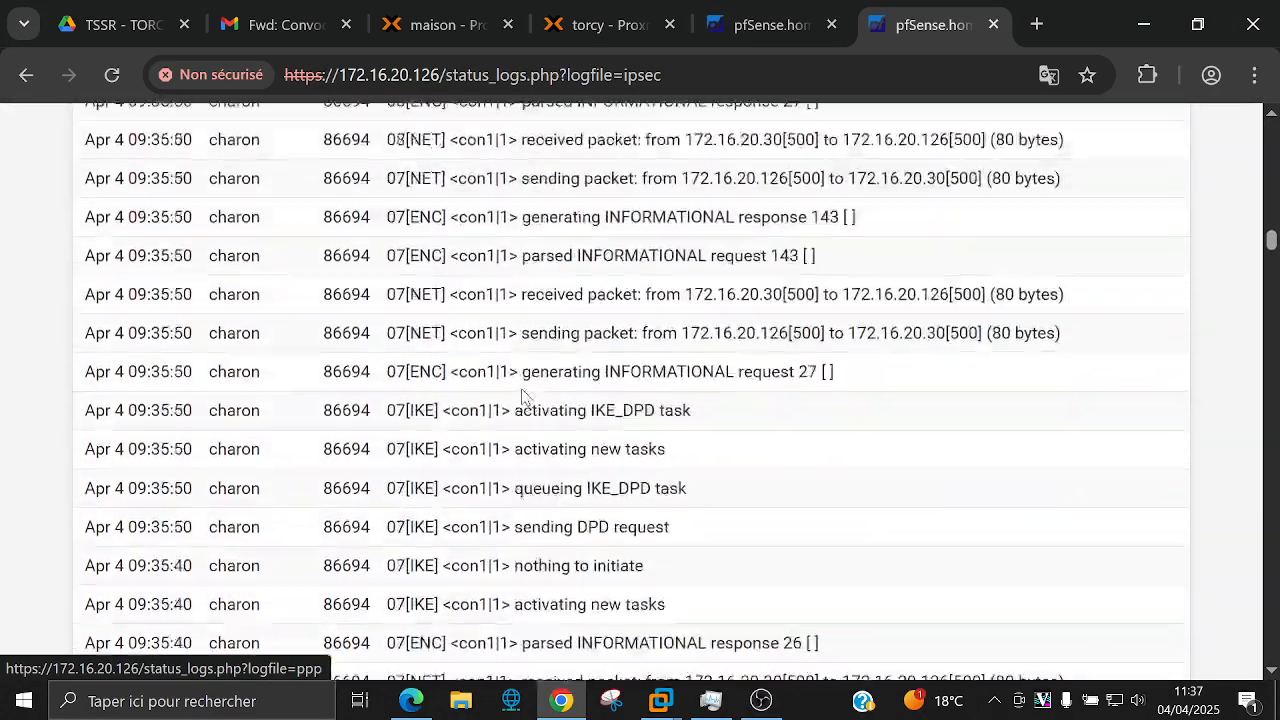
{"action": "scroll", "coordinate": [522, 397], "scroll_direction": "down", "scroll_amount": 20}
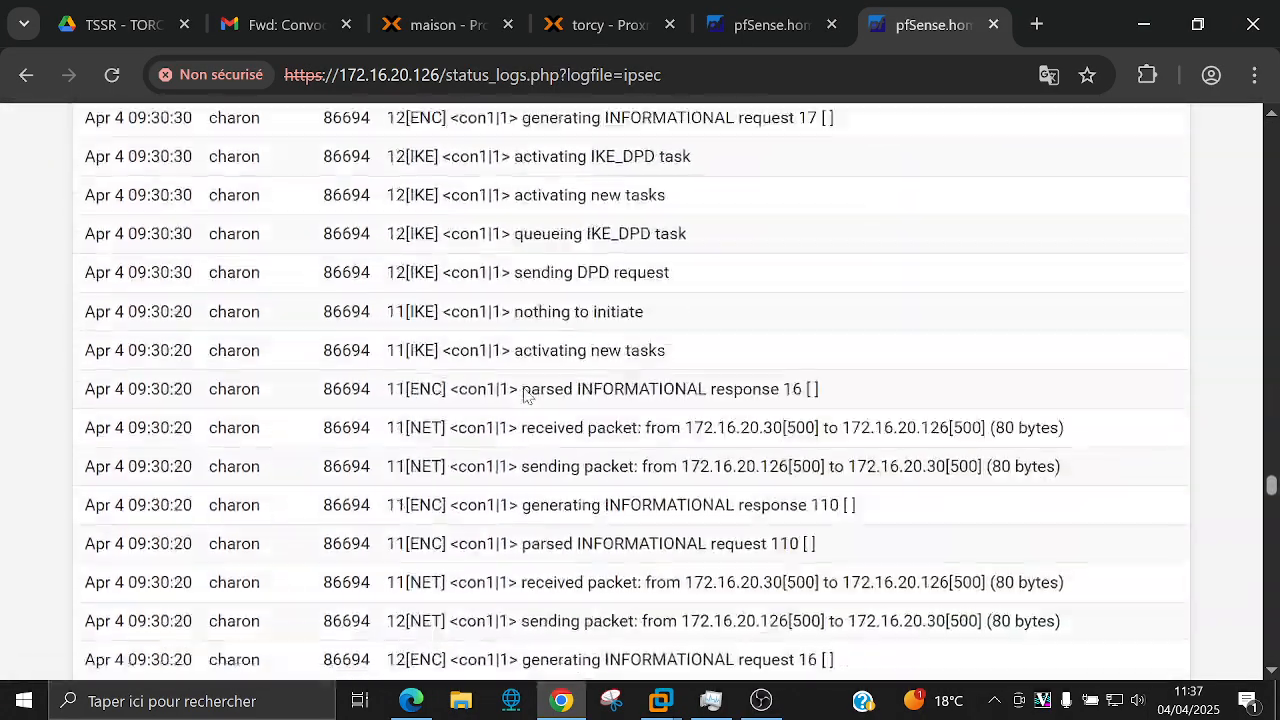
{"action": "scroll", "coordinate": [524, 385], "scroll_direction": "down", "scroll_amount": 20}
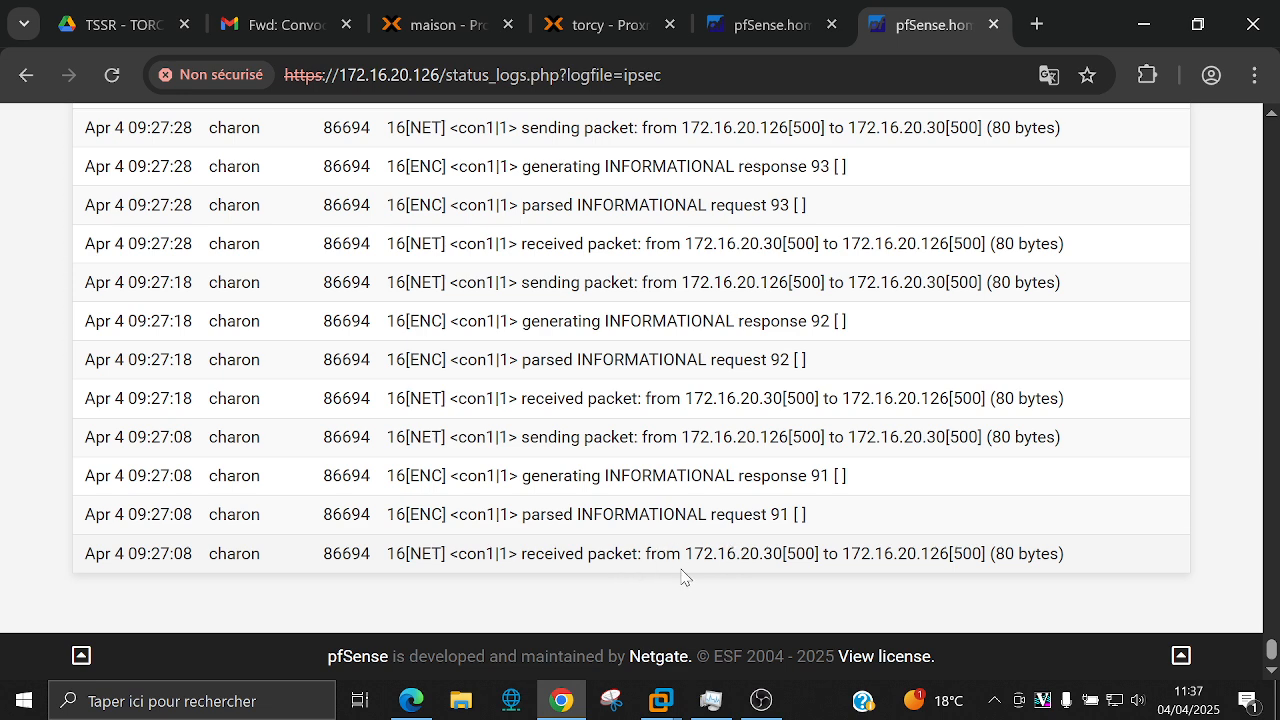
{"action": "left_click_drag", "start_coordinate": [1270, 648], "coordinate": [1237, 218]}
{"action": "scroll", "coordinate": [1237, 218], "scroll_direction": "up", "scroll_amount": 10}
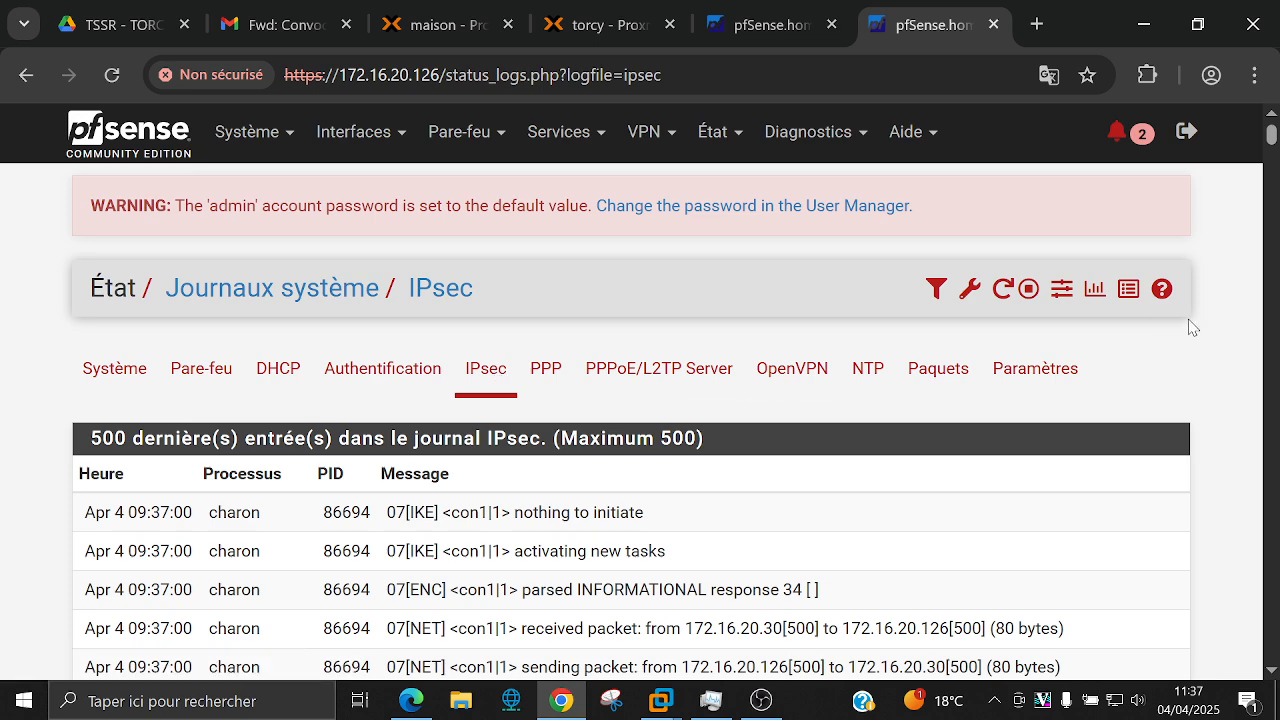
{"action": "scroll", "coordinate": [1190, 327], "scroll_direction": "down", "scroll_amount": 1}
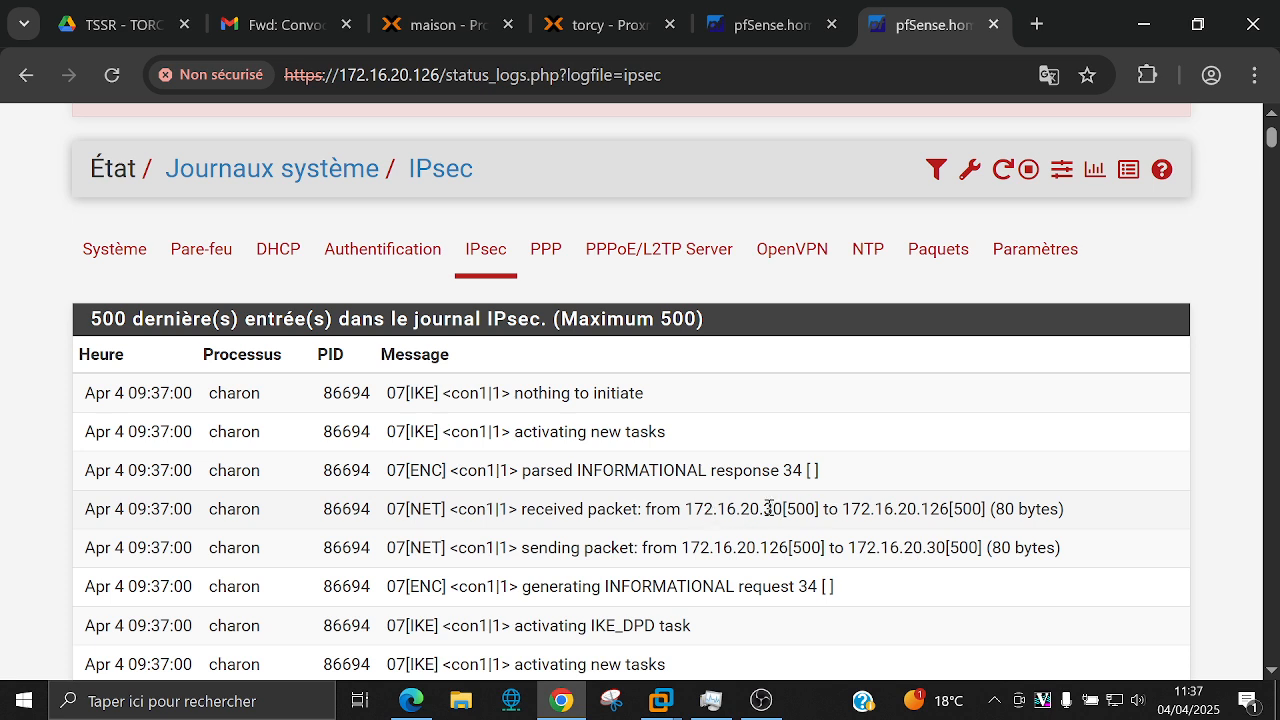
Step: Highlight peer addresses 172.16.20.30 and 172.16.20.126 in a log line and review the log
{"action": "left_click_drag", "start_coordinate": [750, 509], "coordinate": [784, 509]}
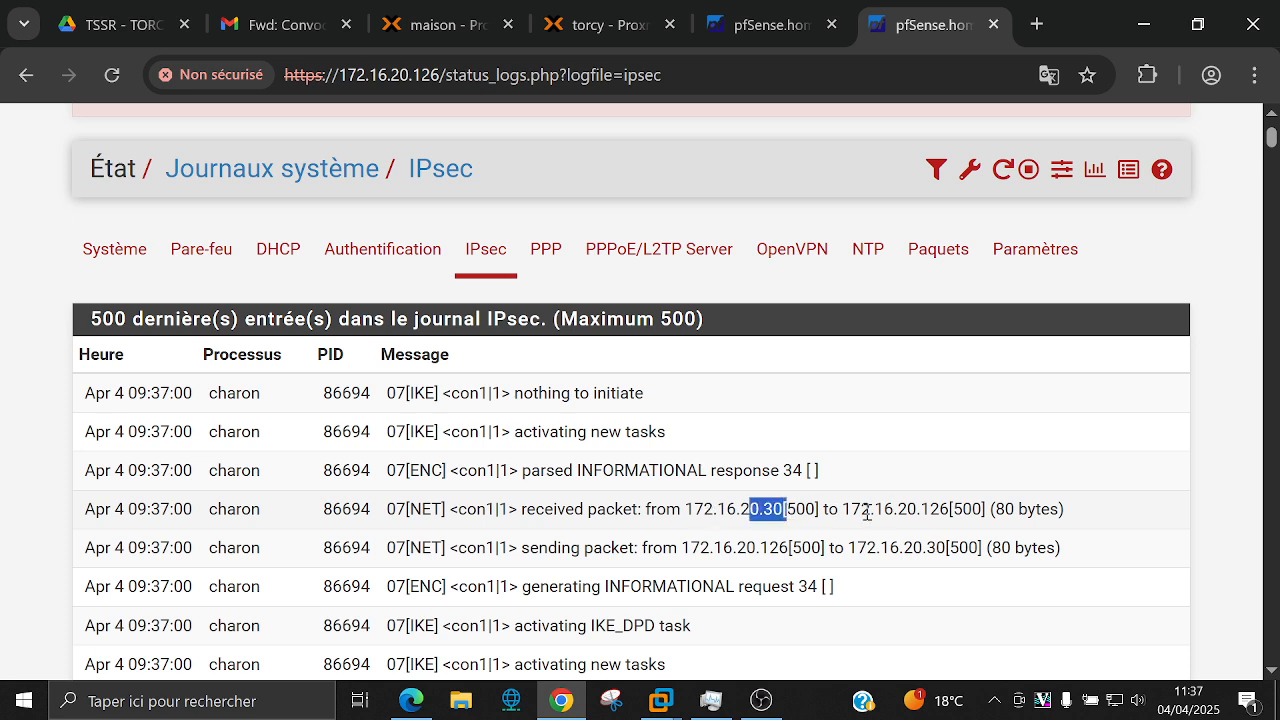
{"action": "left_click_drag", "start_coordinate": [898, 510], "coordinate": [950, 510]}
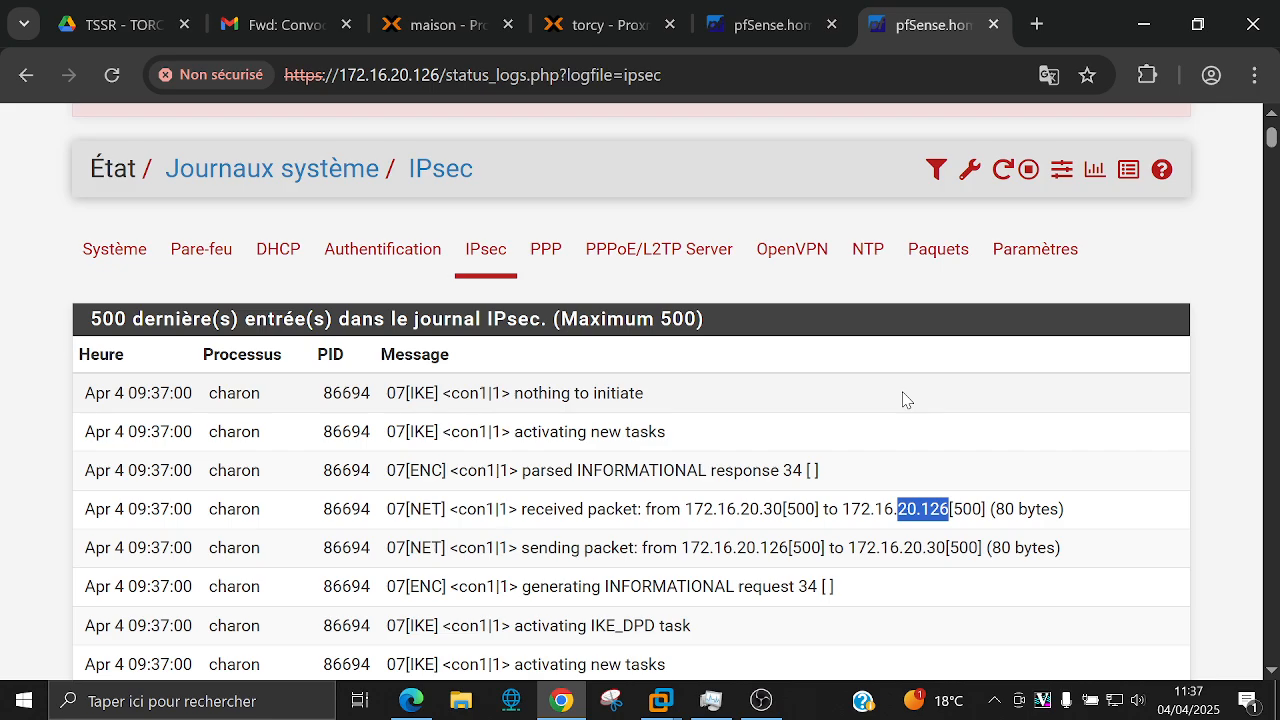
{"action": "left_click_drag", "start_coordinate": [1272, 145], "coordinate": [1273, 660]}
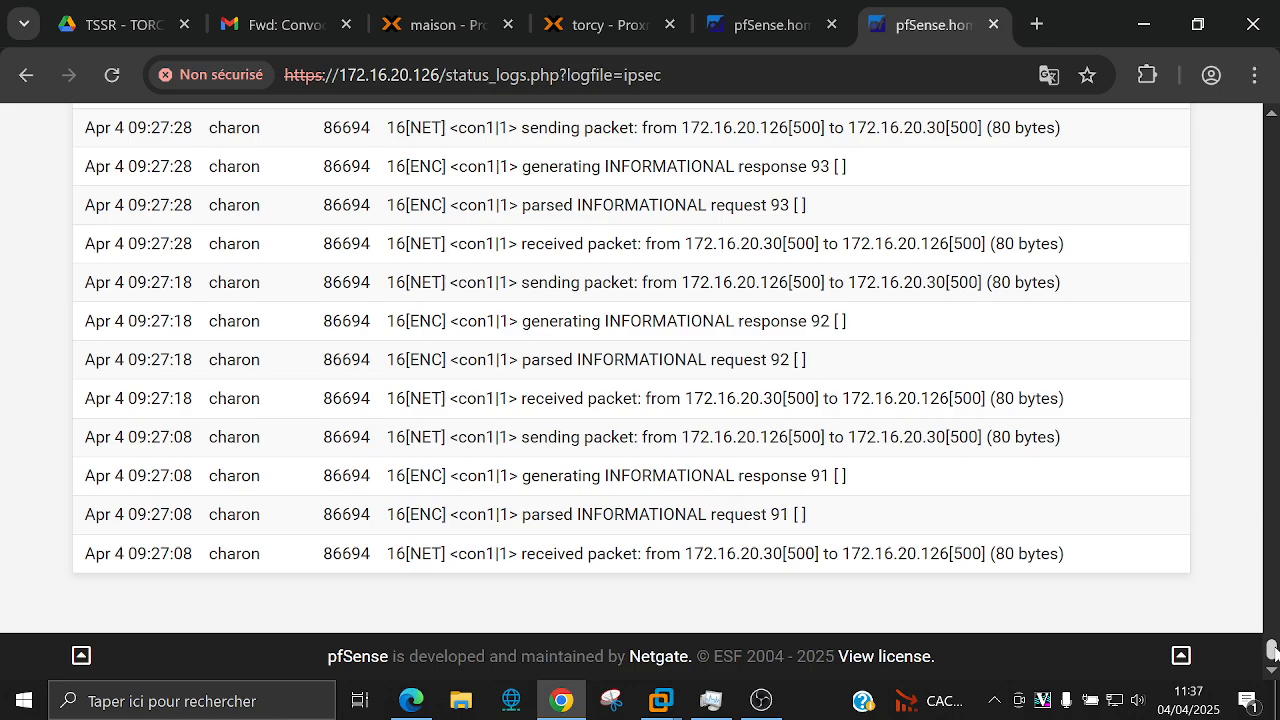
{"action": "left_click_drag", "start_coordinate": [1272, 650], "coordinate": [1270, 135]}
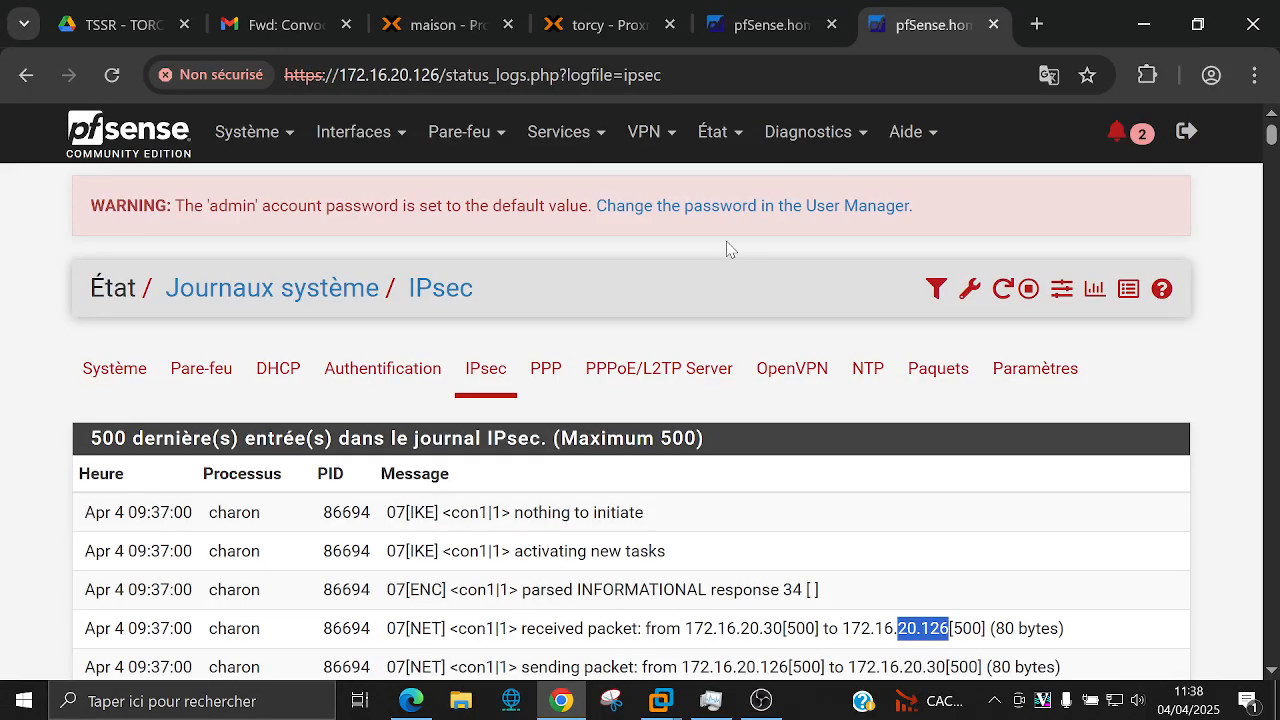
{"action": "scroll", "coordinate": [706, 331], "scroll_direction": "down", "scroll_amount": 20}
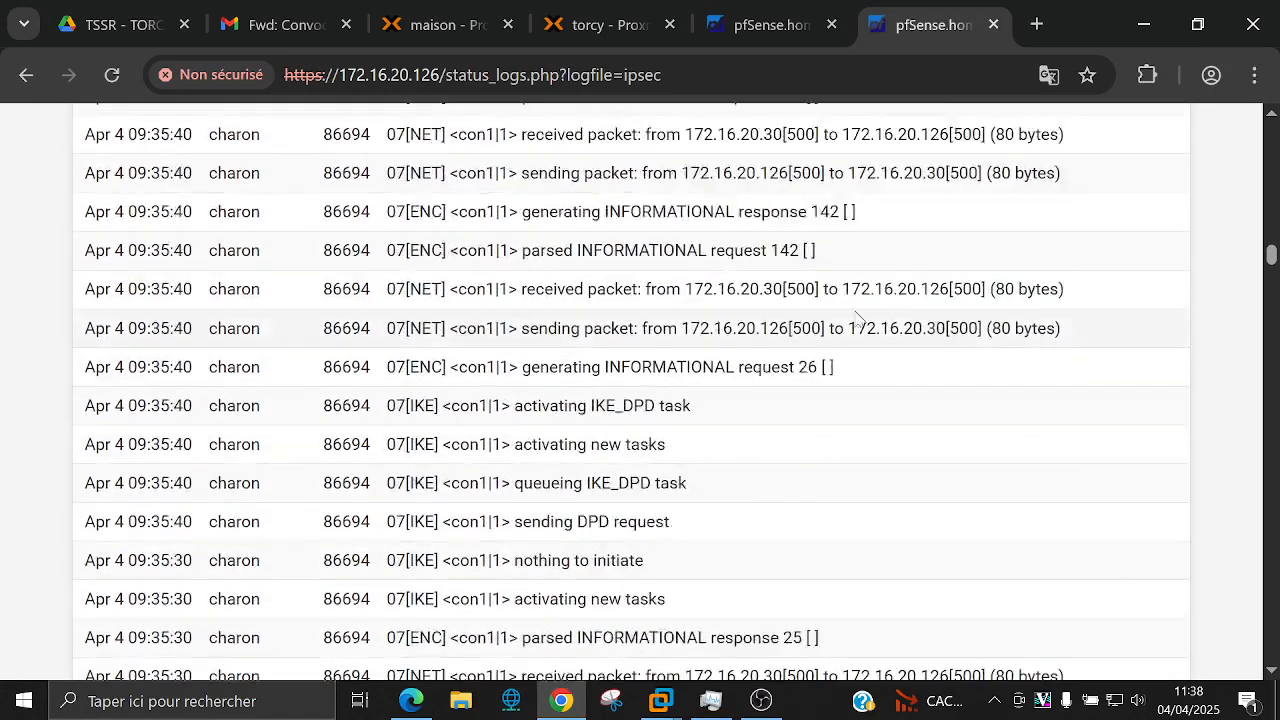
{"action": "left_click_drag", "start_coordinate": [1270, 258], "coordinate": [1270, 650]}
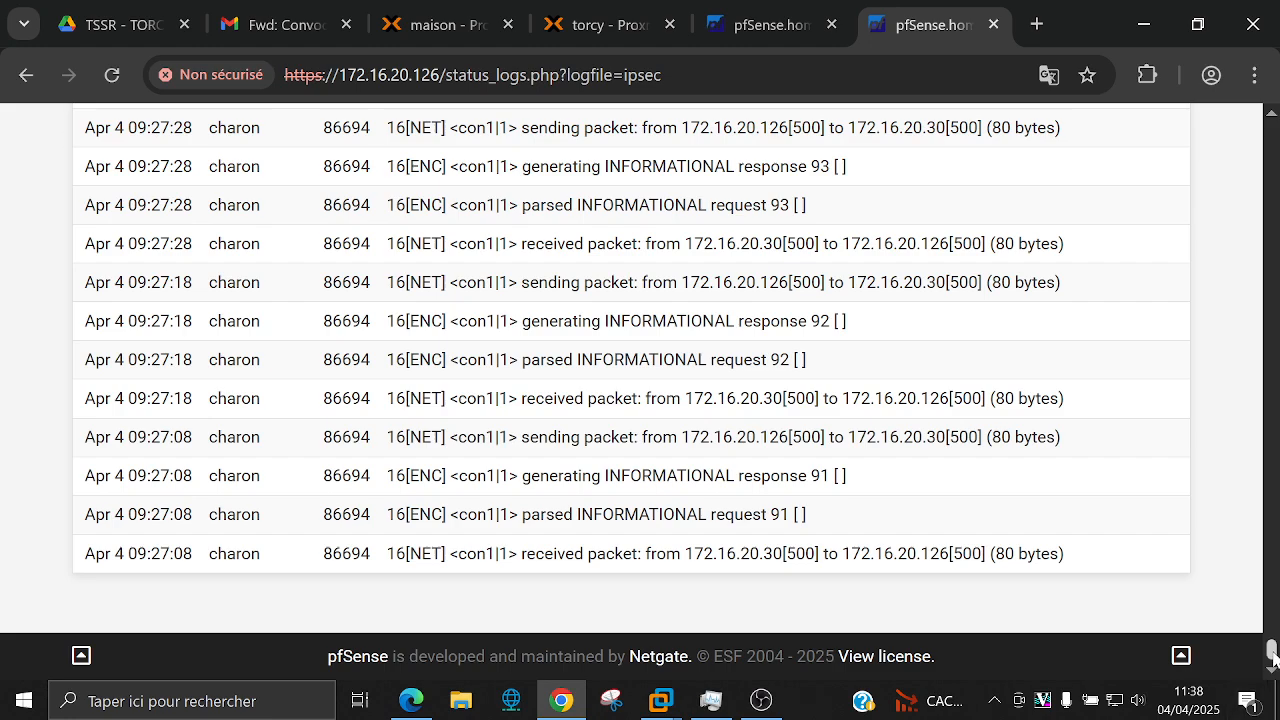
{"action": "left_click_drag", "start_coordinate": [1272, 655], "coordinate": [1250, 130]}
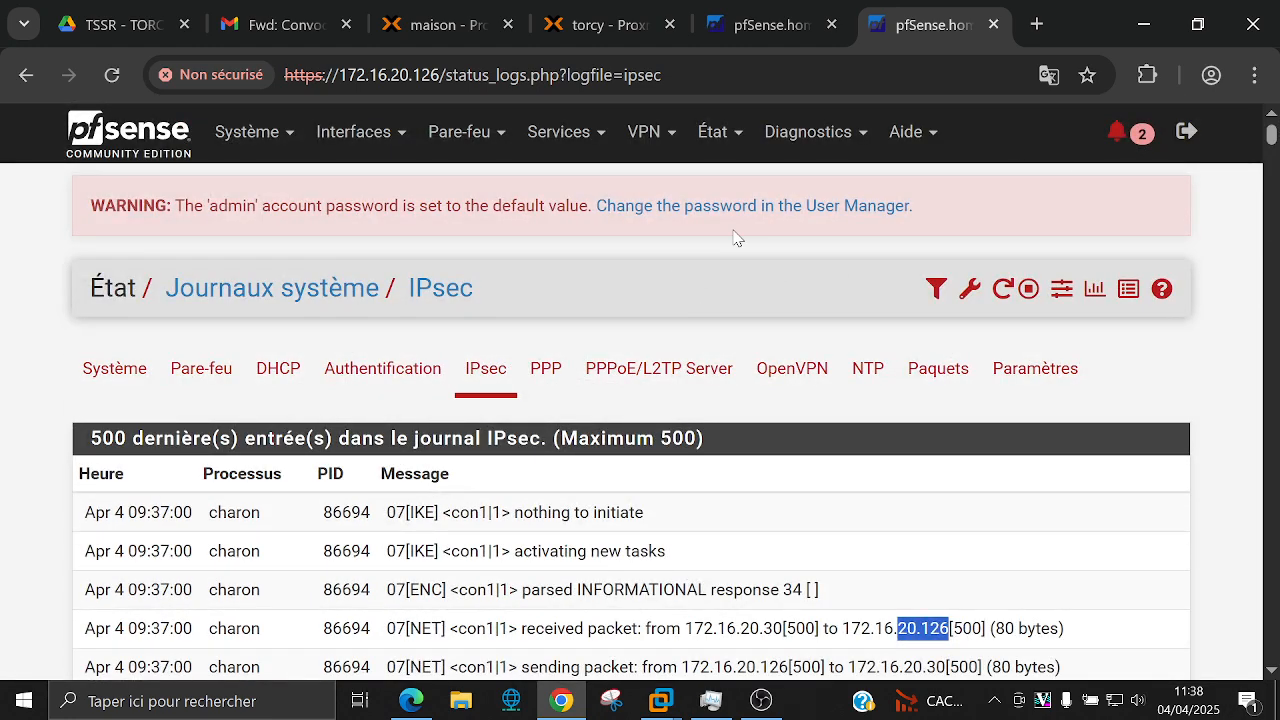
{"action": "left_click", "coordinate": [722, 145]}
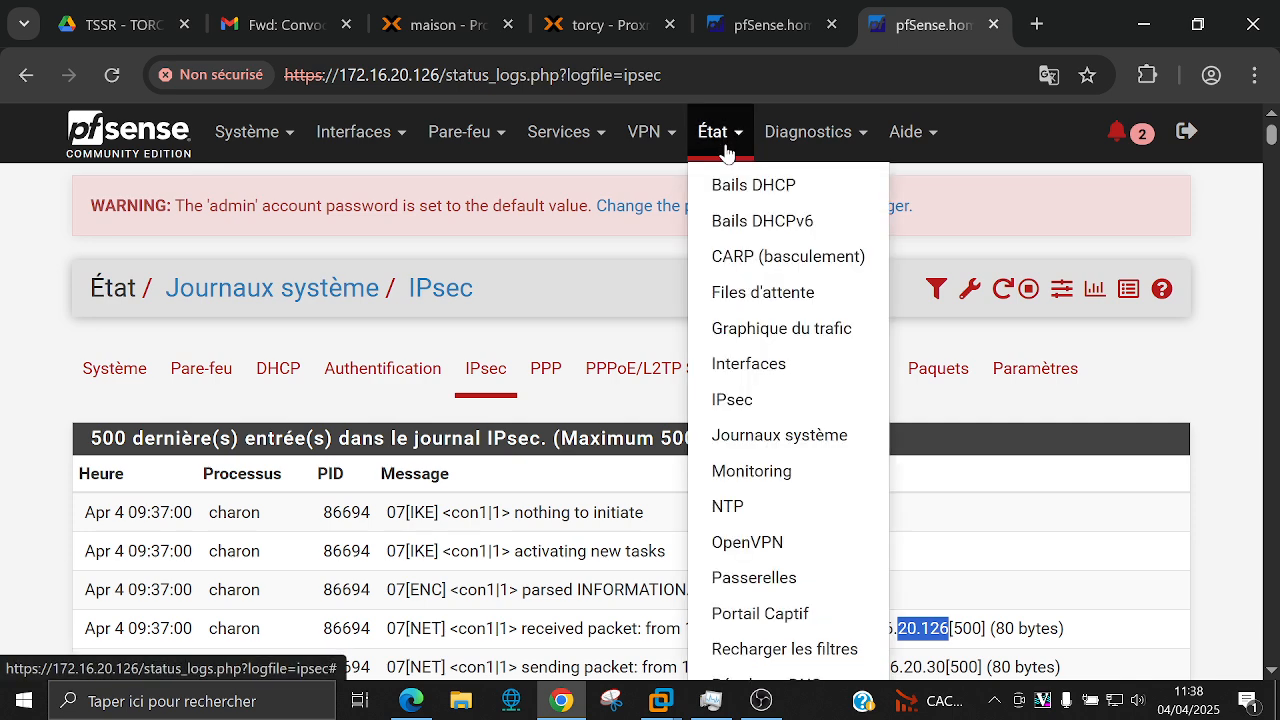
Step: View IPsec status and expand child SA 172.50.12.0/27 to 172.50.5.0/27
{"action": "left_click", "coordinate": [737, 399]}
{"action": "scroll", "coordinate": [705, 445], "scroll_direction": "down", "scroll_amount": 2}
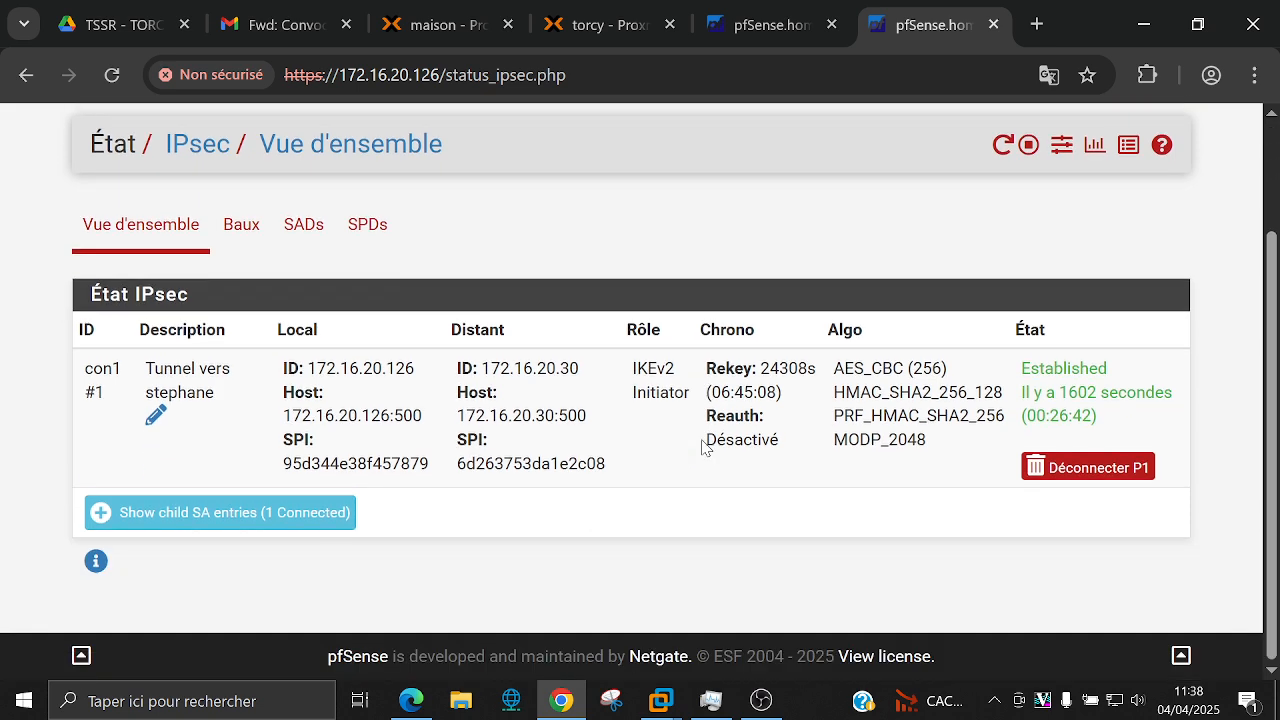
{"action": "left_click", "coordinate": [231, 513]}
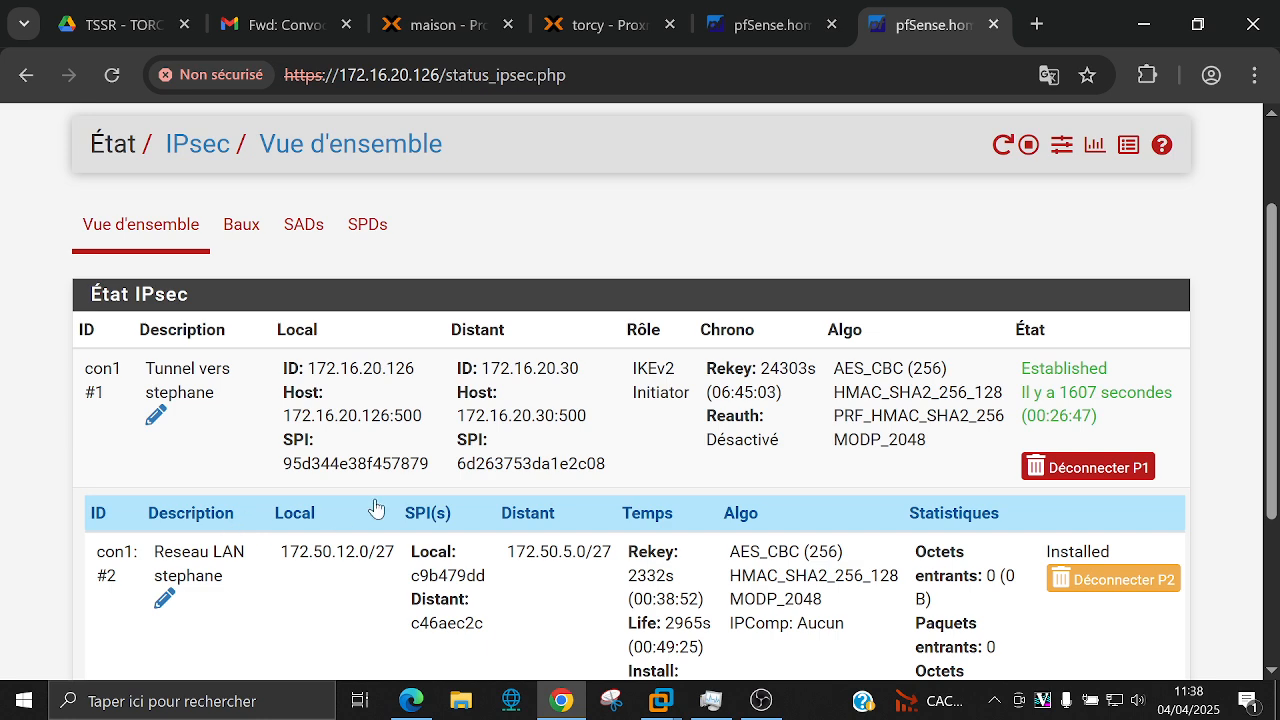
{"action": "scroll", "coordinate": [529, 486], "scroll_direction": "down", "scroll_amount": 3}
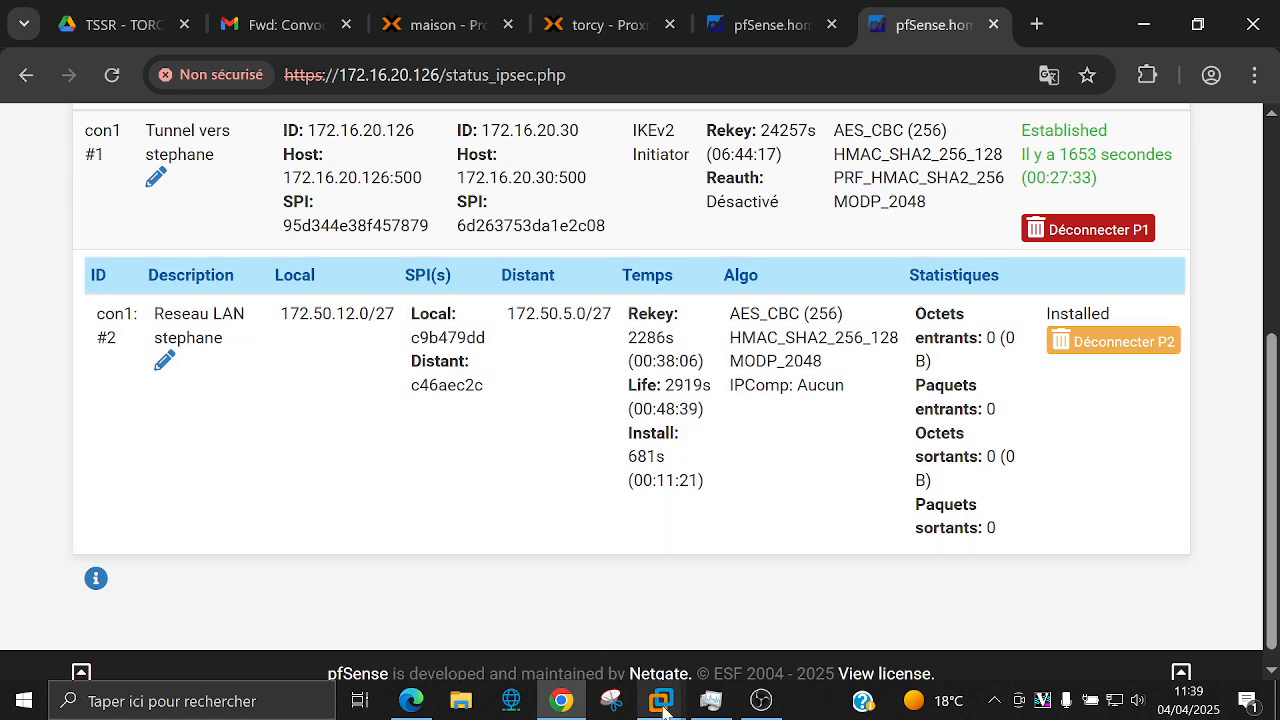
{"action": "mouse_move", "coordinate": [662, 706]}
{"action": "mouse_move", "coordinate": [672, 562]}
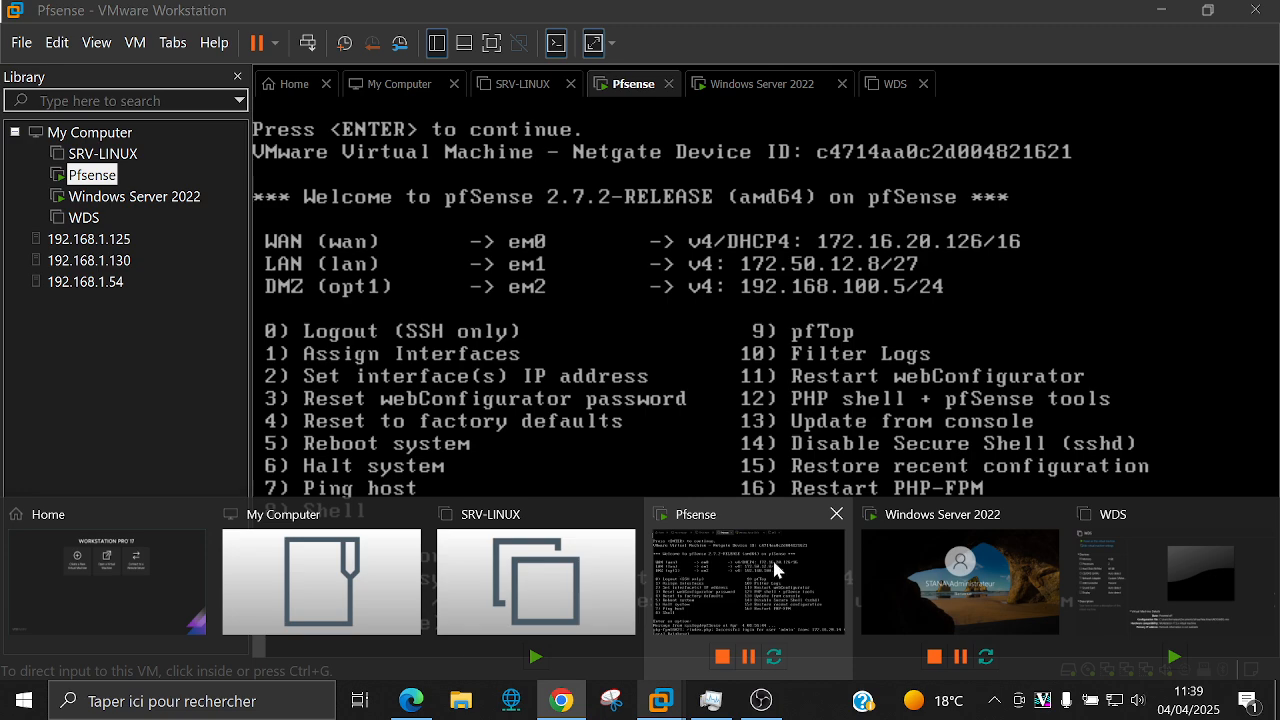
Step: Open a shell (option 8) on the pfSense VM console
{"action": "mouse_move", "coordinate": [903, 562]}
{"action": "left_click", "coordinate": [714, 560]}
{"action": "left_click", "coordinate": [577, 549]}
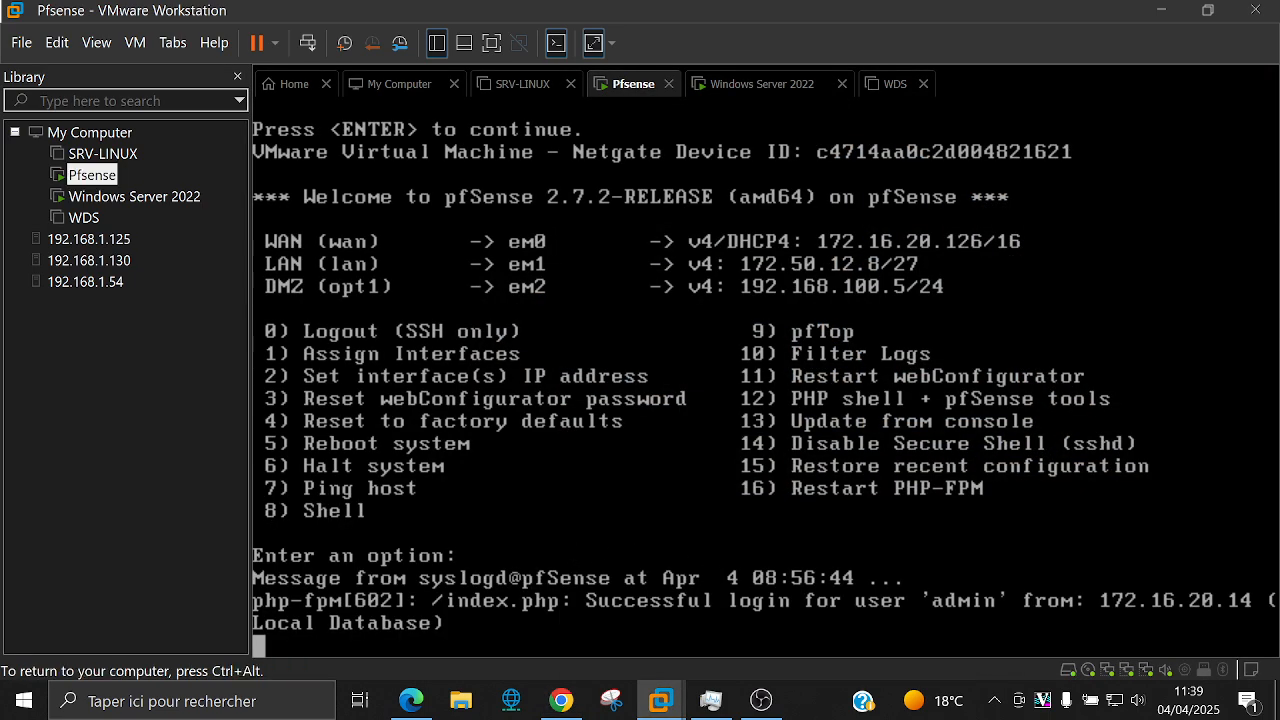
{"action": "key", "text": "Return"}
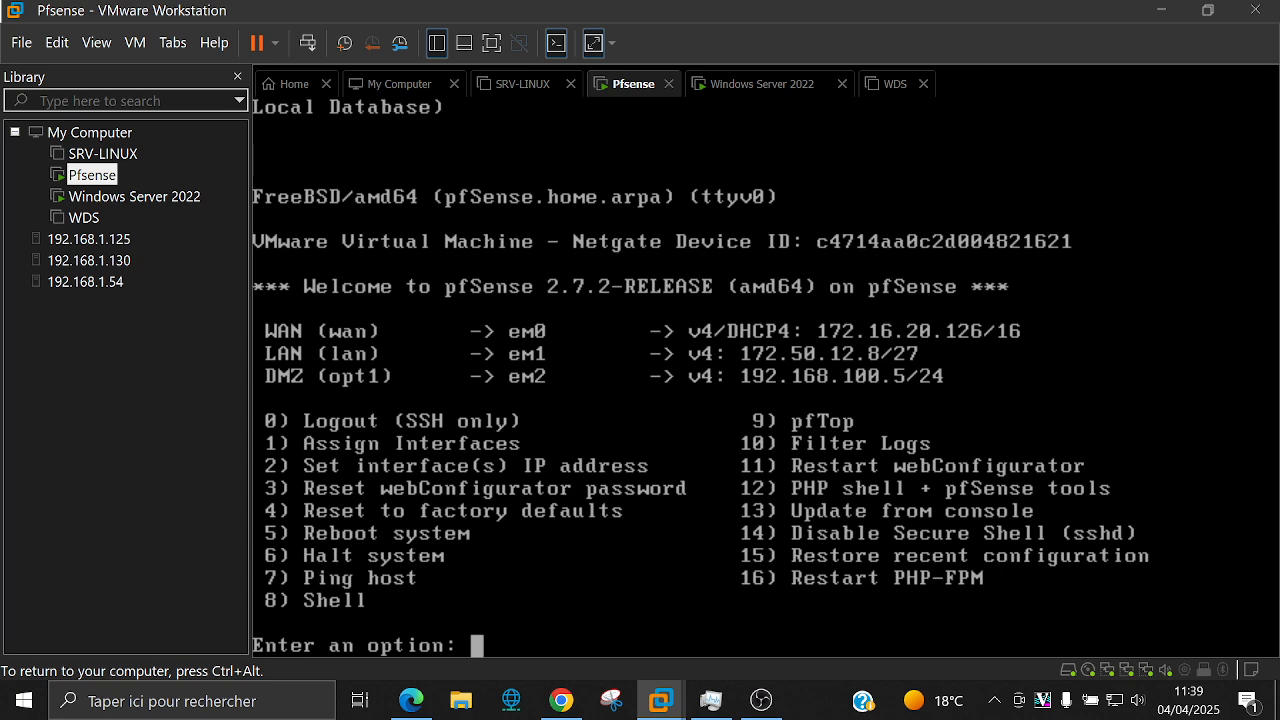
{"action": "type", "text": "8"}
{"action": "key", "text": "Return"}
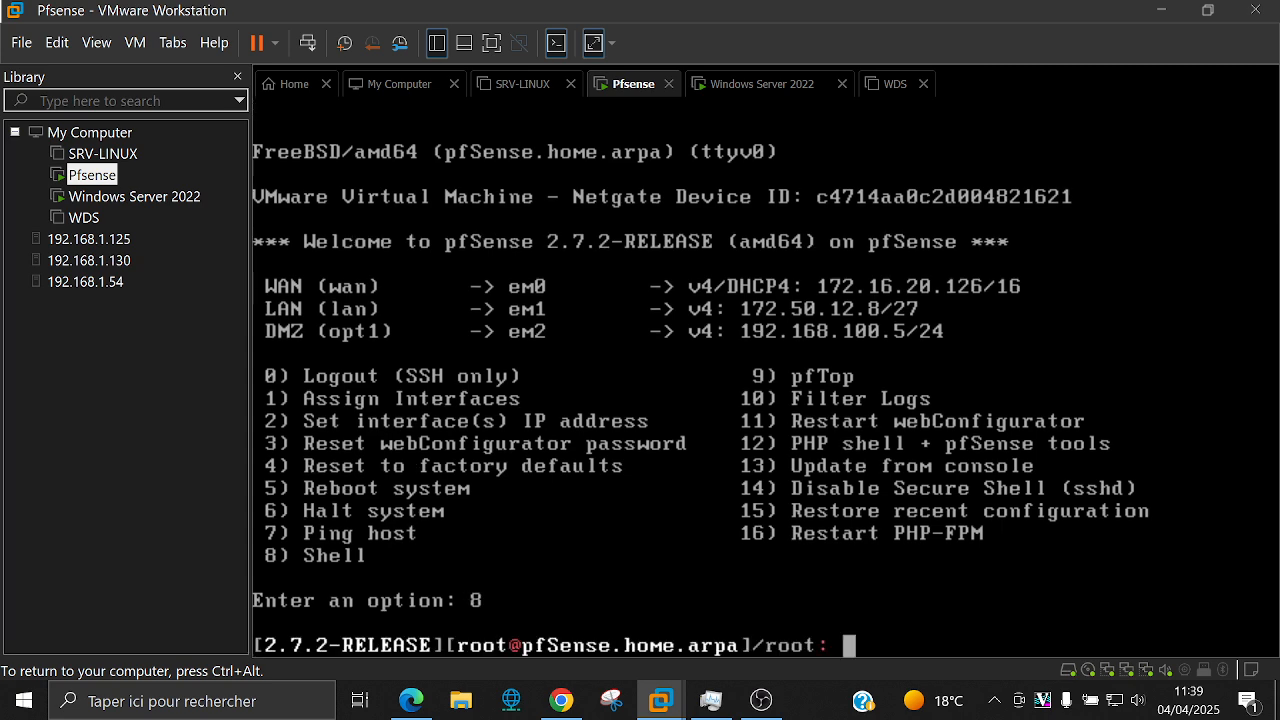
Step: Ping 172.50.5.15 from the shell, which fails with No route to host
{"action": "type", "text": "pf"}
{"action": "key", "text": "BackSpace"}
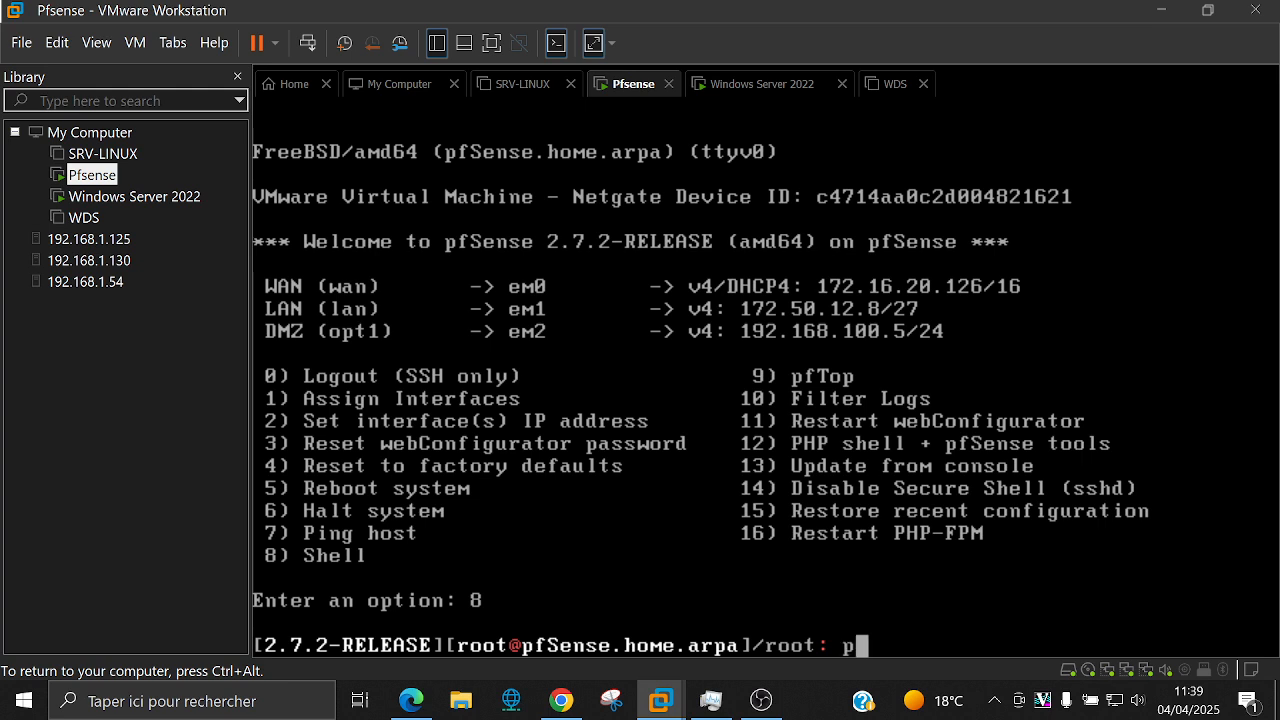
{"action": "type", "text": "ing 172."}
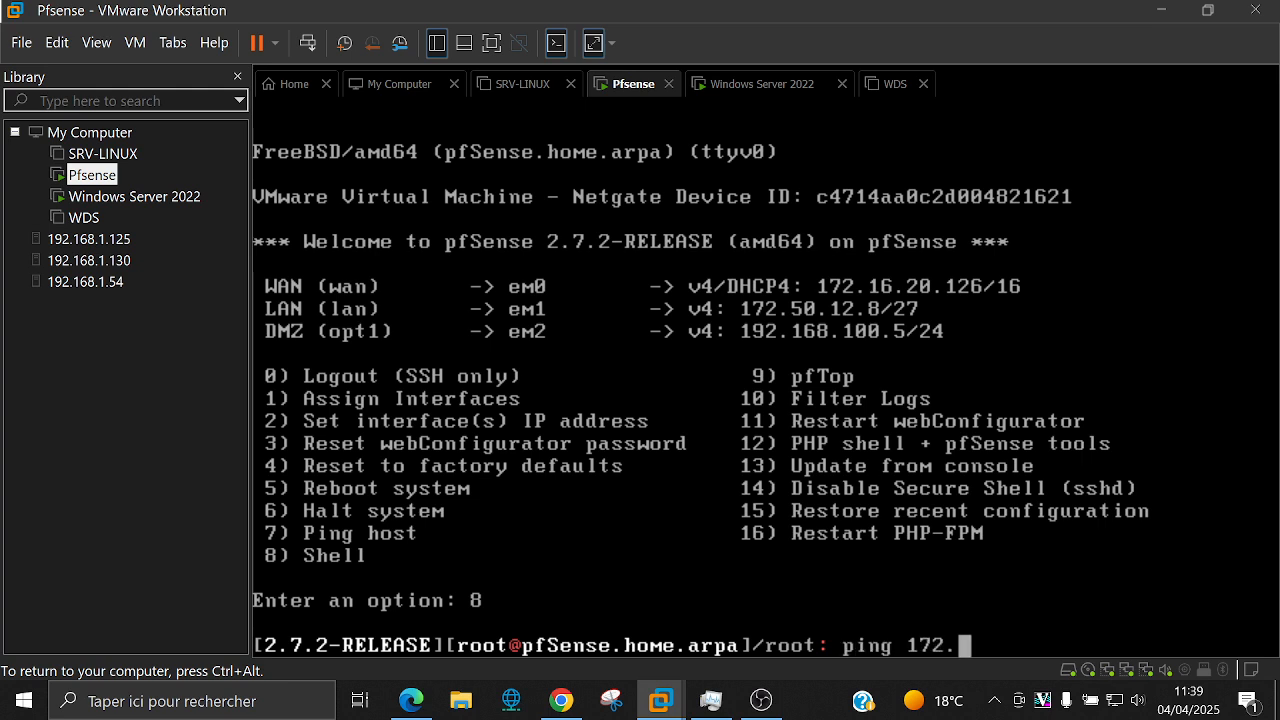
{"action": "type", "text": "50.5."}
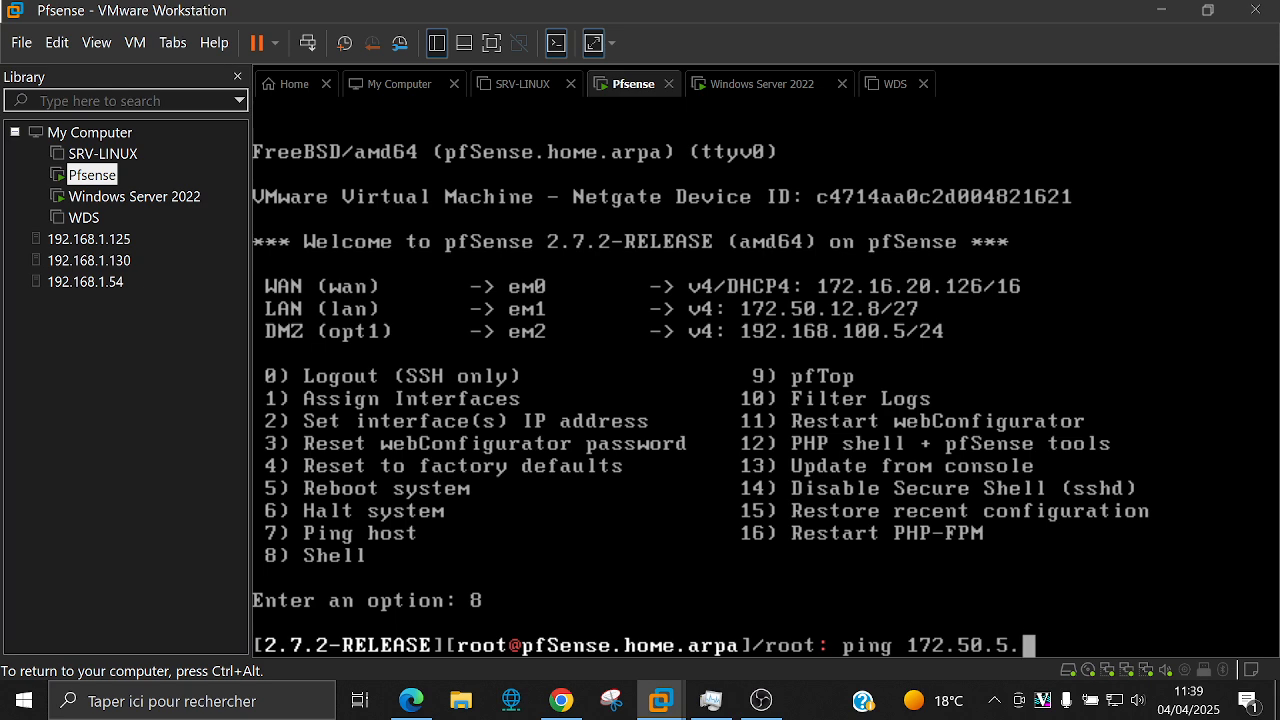
{"action": "type", "text": "15"}
{"action": "key", "text": "BackSpace"}
{"action": "key", "text": "BackSpace"}
{"action": "type", "text": "15"}
{"action": "key", "text": "Return"}
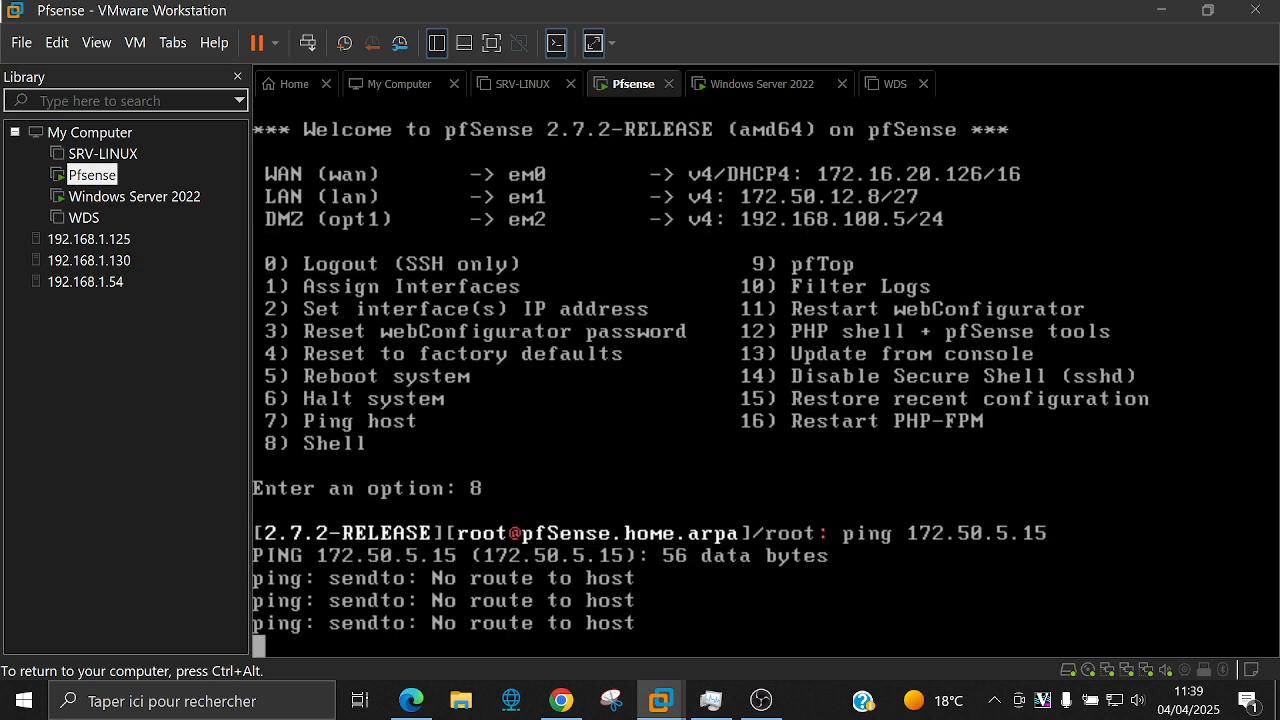
{"action": "key", "text": "ctrl+c"}
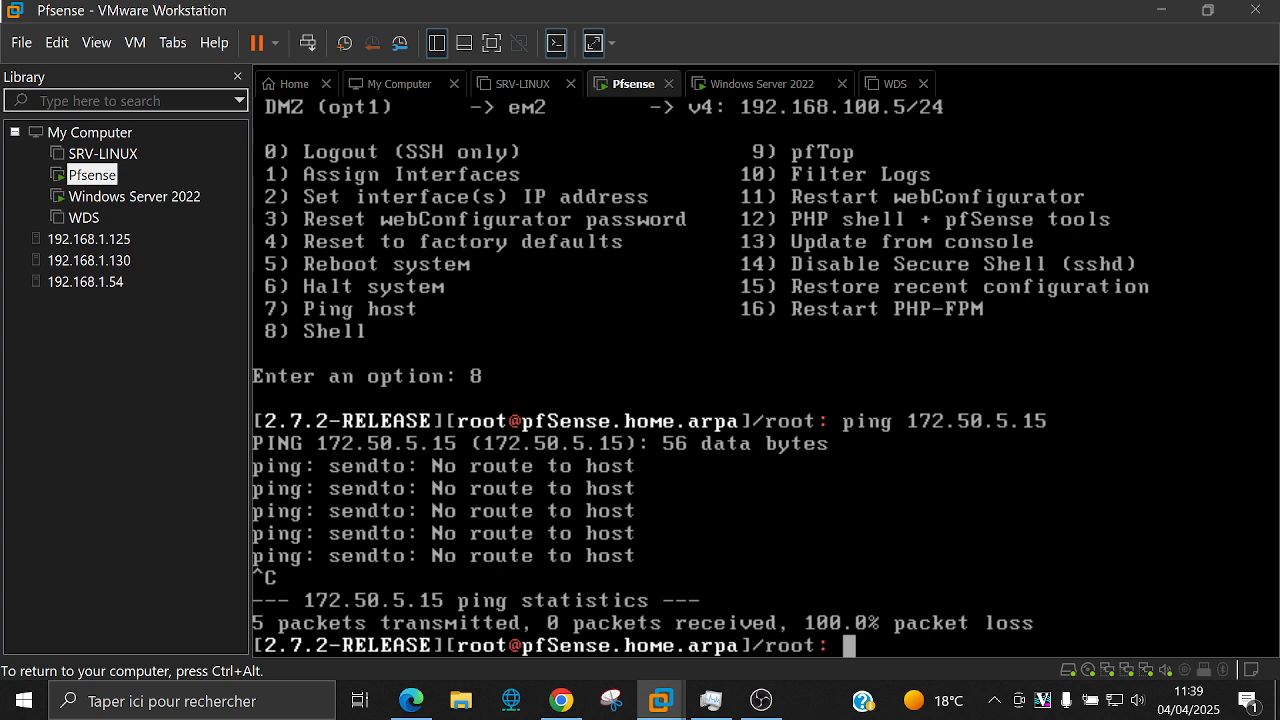
{"action": "key", "text": "ctrl+alt"}
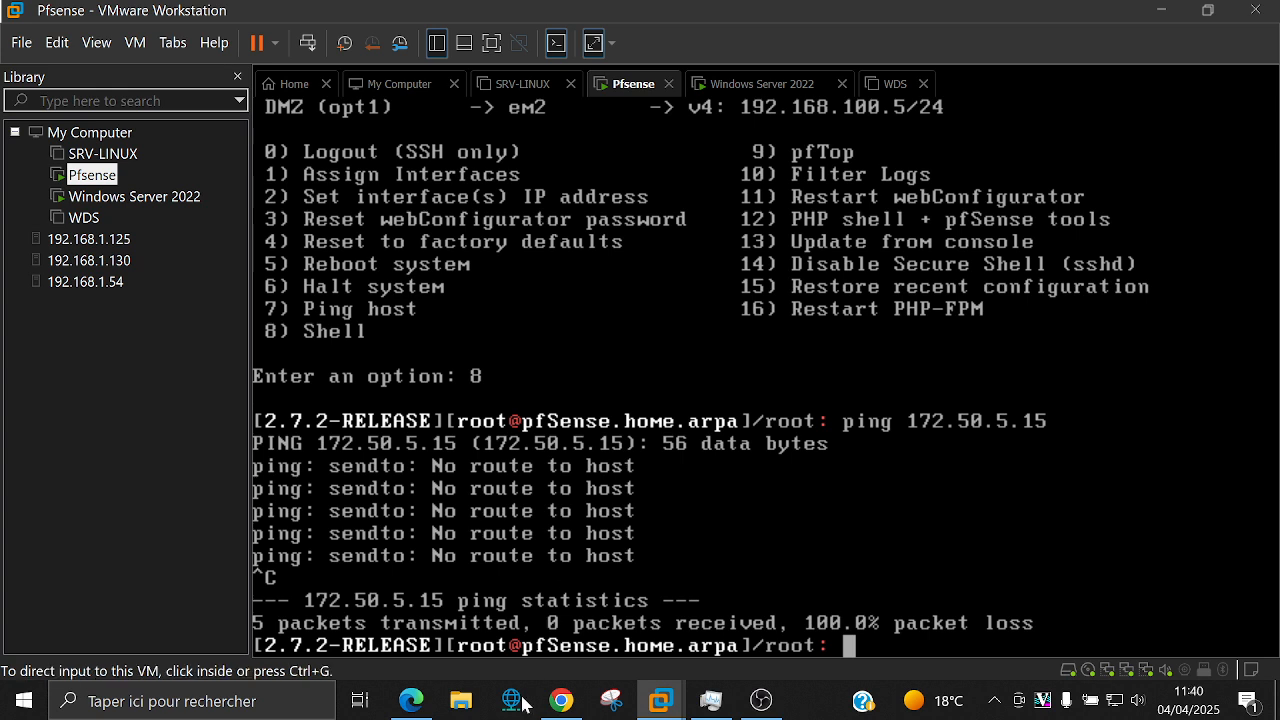
Step: Reconnect the tunnel's phase 1 and phase 2, then refresh until it shows Established
{"action": "left_click", "coordinate": [561, 700]}
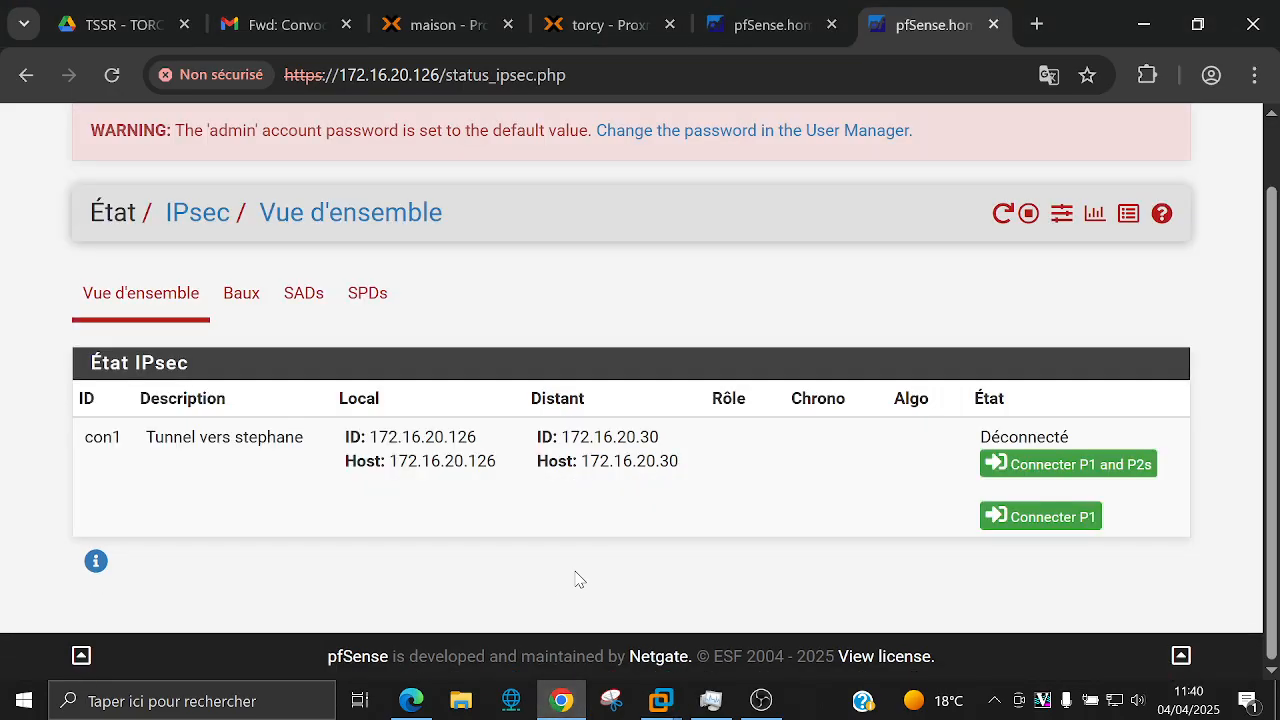
{"action": "left_click", "coordinate": [1077, 466]}
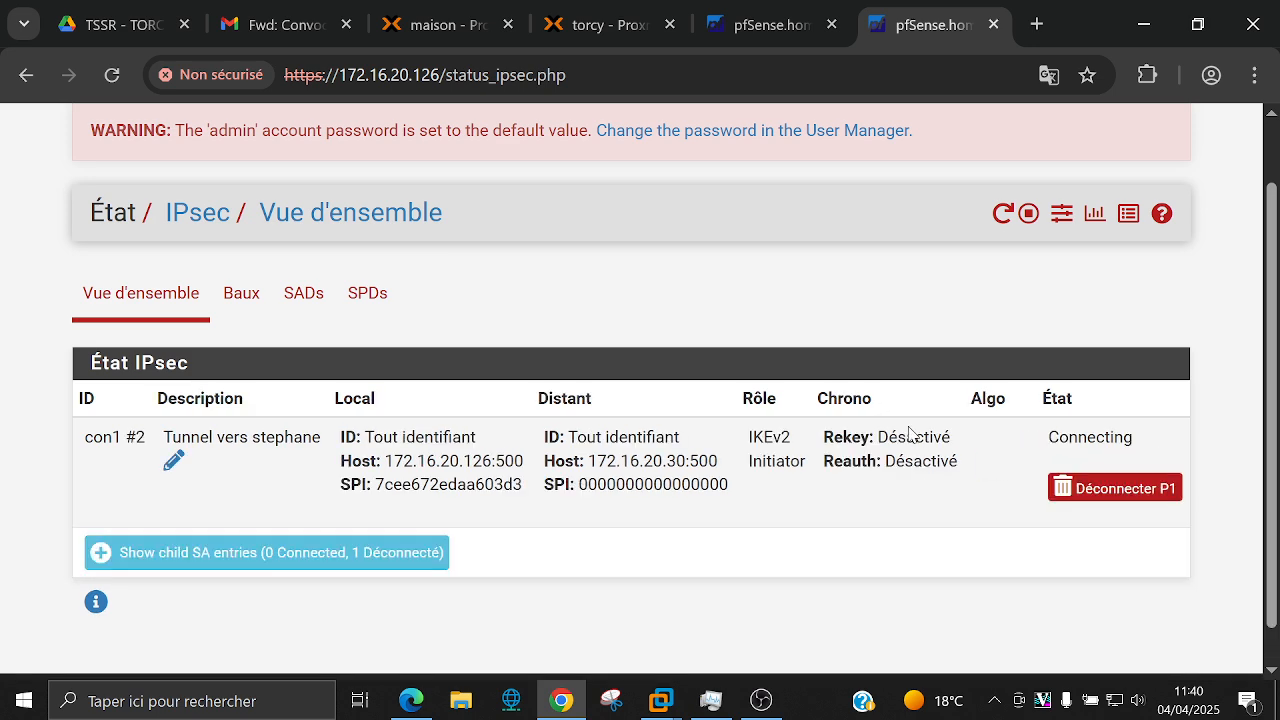
{"action": "scroll", "coordinate": [910, 432], "scroll_direction": "down", "scroll_amount": 1}
{"action": "left_click", "coordinate": [420, 514]}
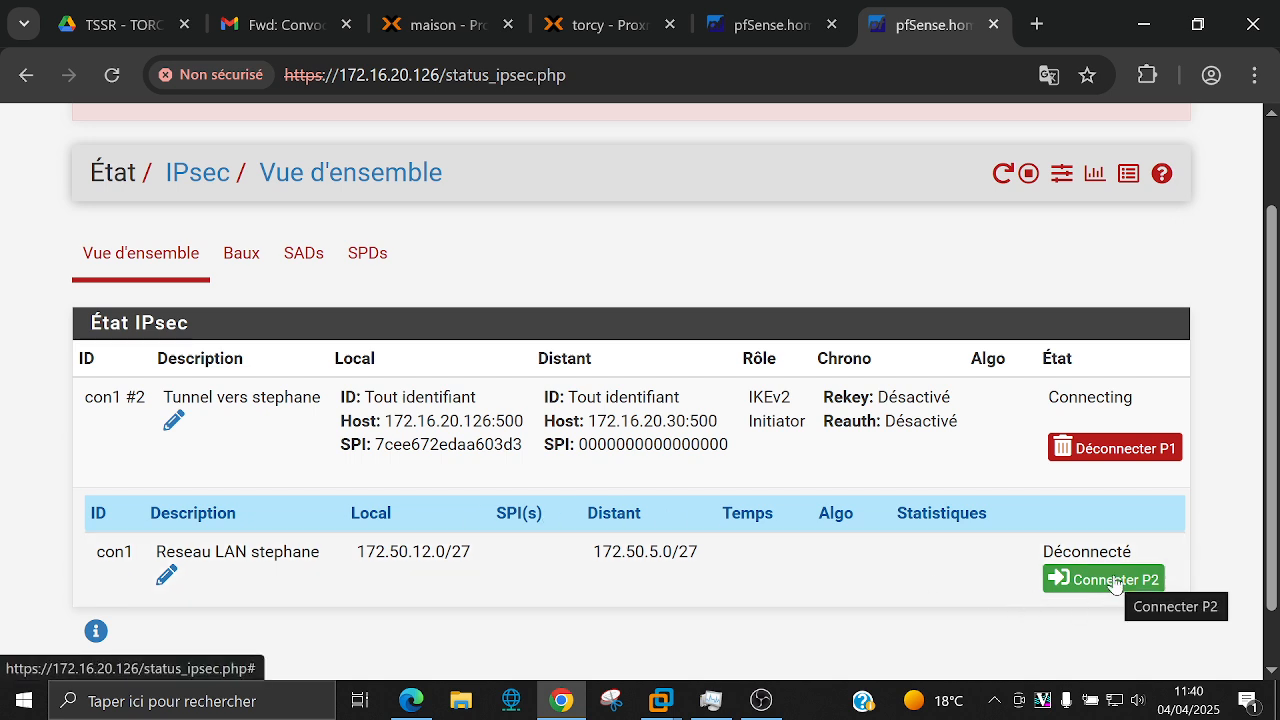
{"action": "scroll", "coordinate": [877, 575], "scroll_direction": "down", "scroll_amount": 1}
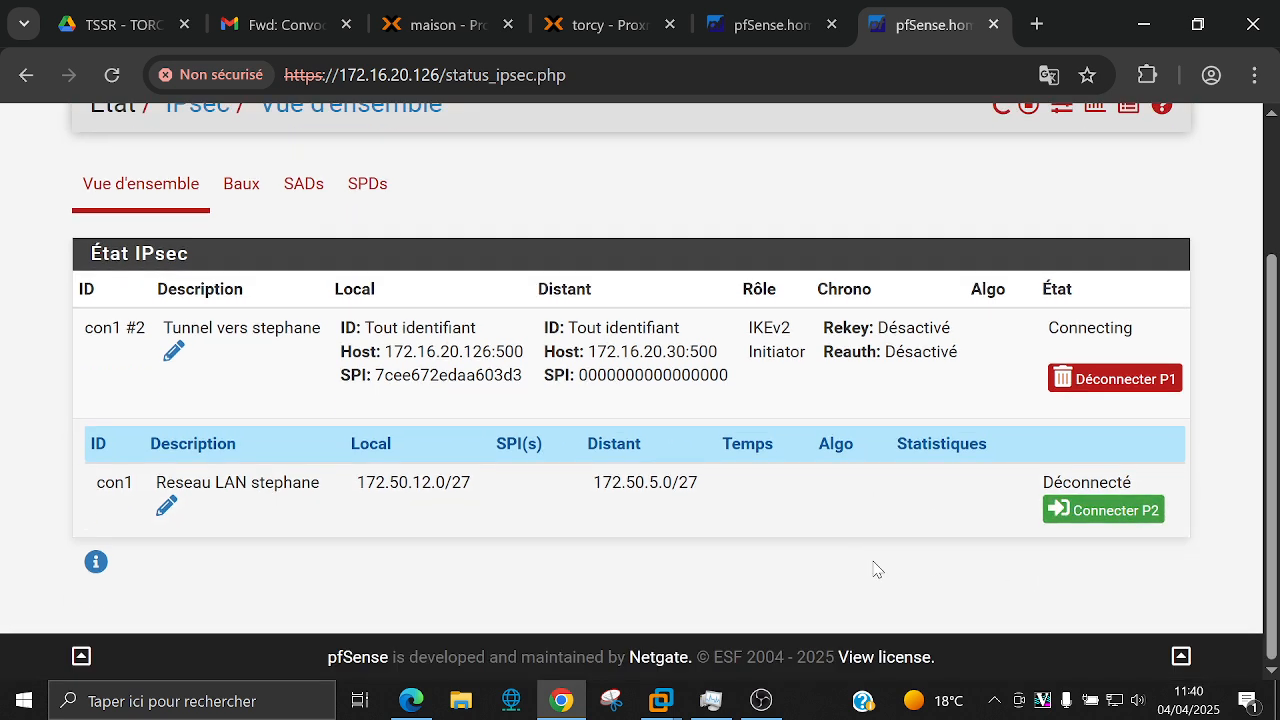
{"action": "left_click", "coordinate": [1063, 516]}
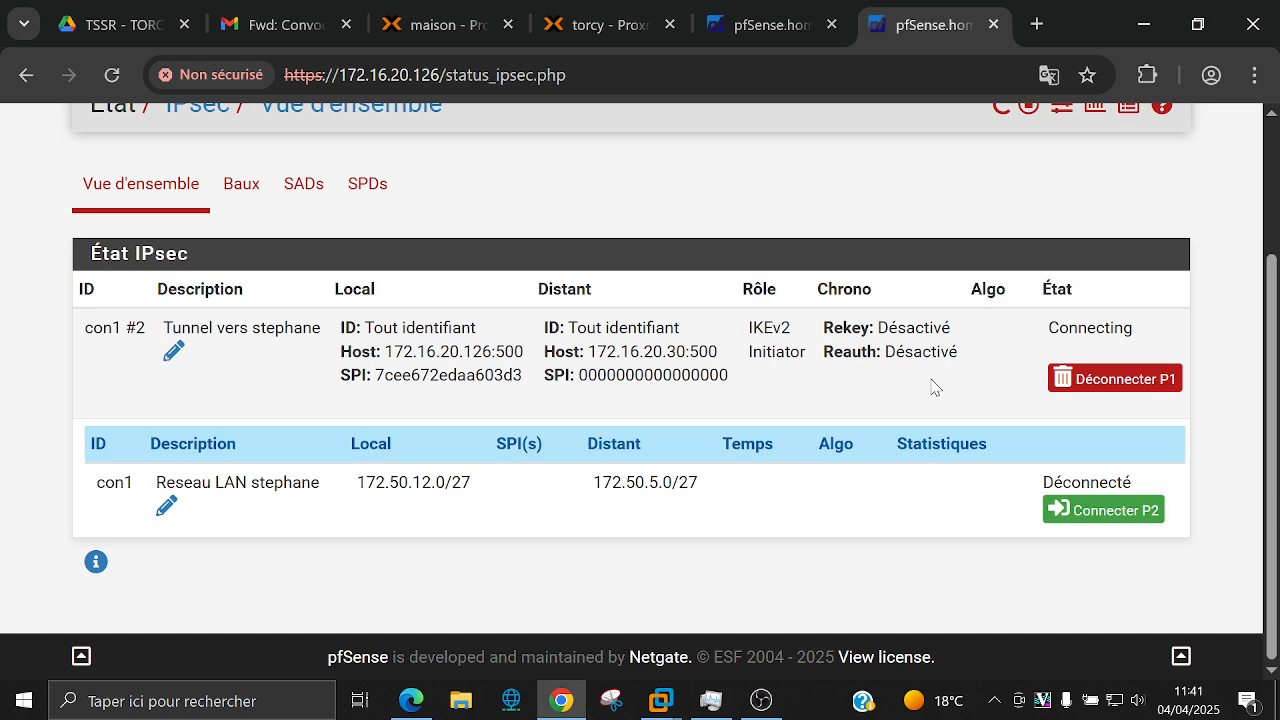
{"action": "key", "text": "F5"}
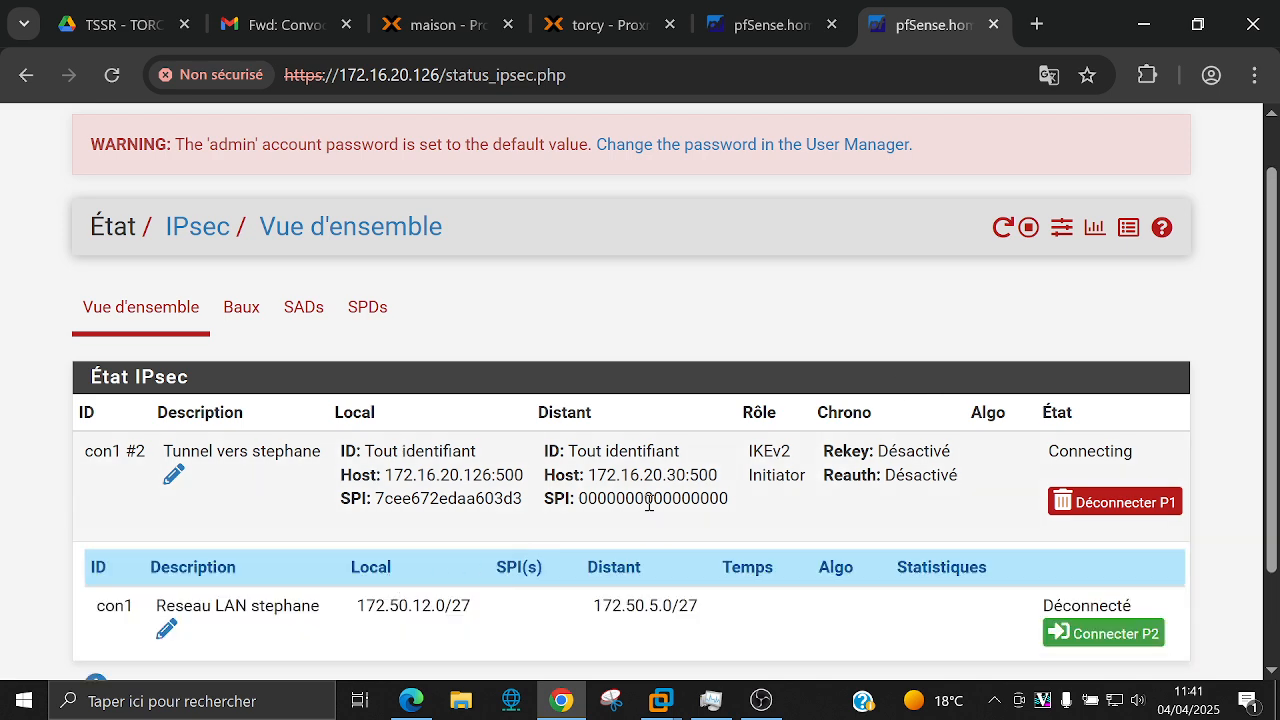
{"action": "scroll", "coordinate": [820, 430], "scroll_direction": "down", "scroll_amount": 1}
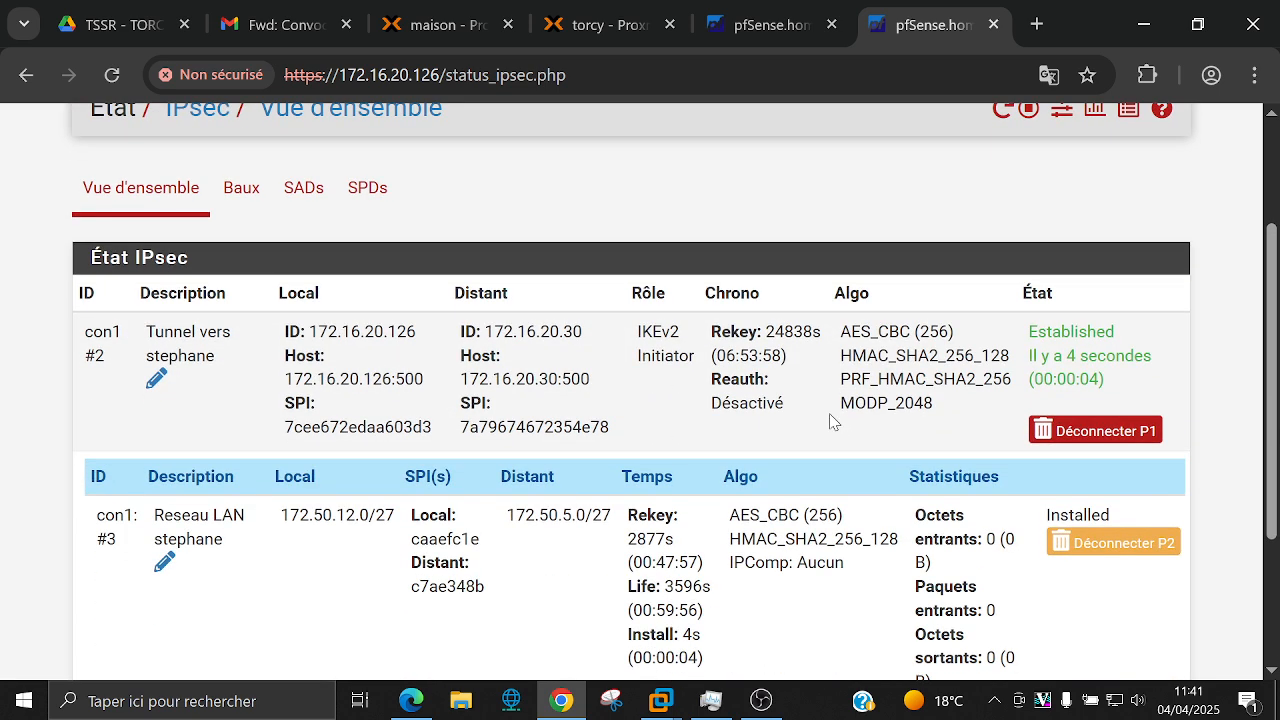
{"action": "scroll", "coordinate": [825, 416], "scroll_direction": "down", "scroll_amount": 1}
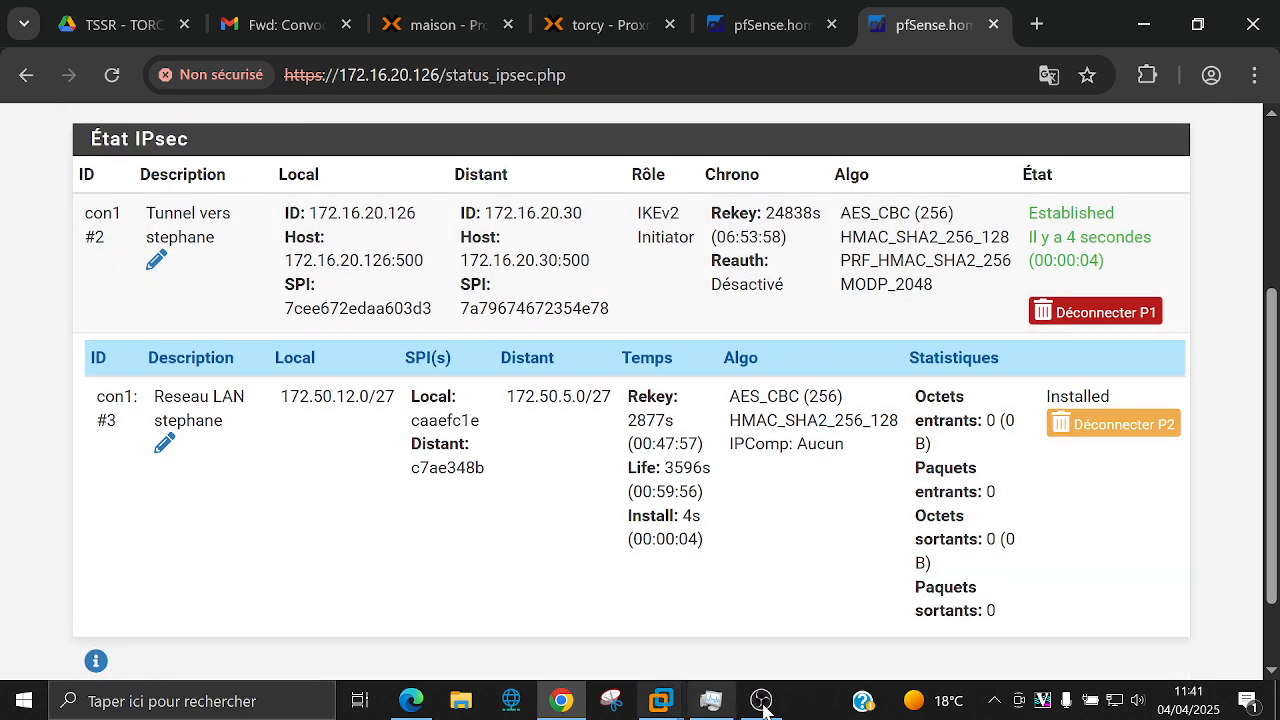
Step: Rerun the ping to 172.50.5.15 from the pfSense shell; it still shows 100% loss
{"action": "mouse_move", "coordinate": [661, 700]}
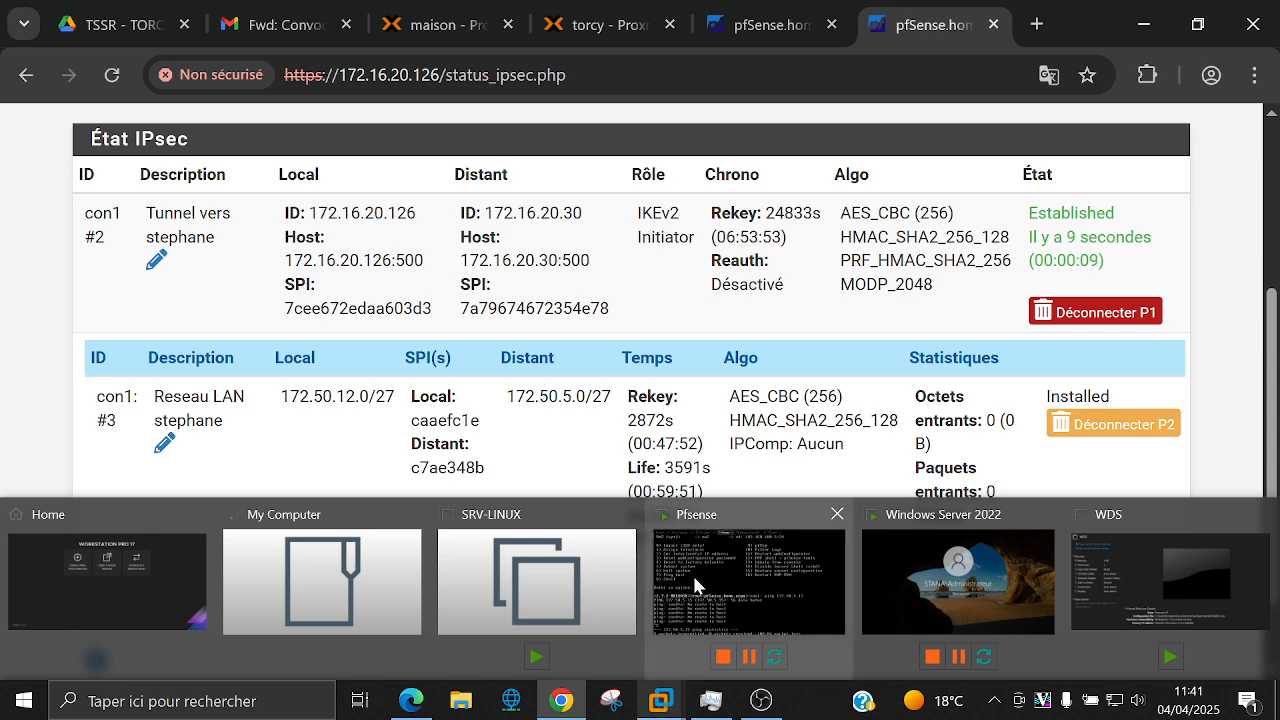
{"action": "left_click", "coordinate": [692, 573]}
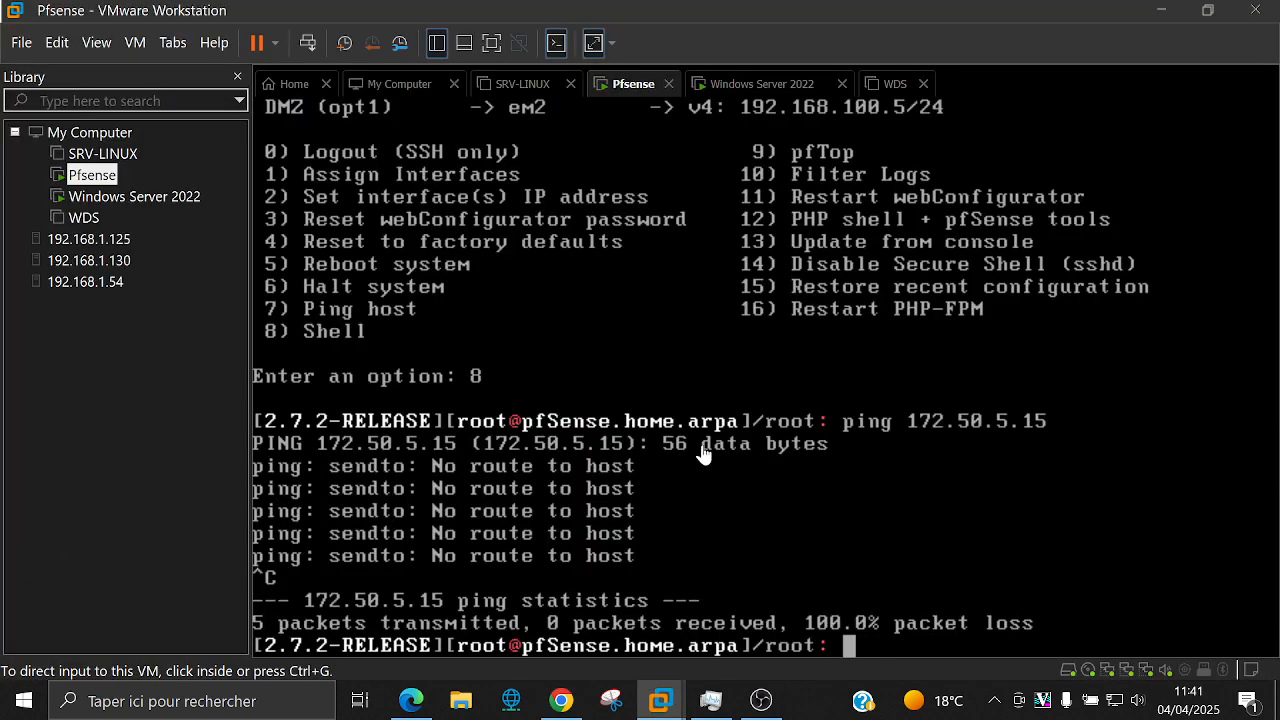
{"action": "left_click", "coordinate": [776, 540]}
{"action": "key", "text": "Up"}
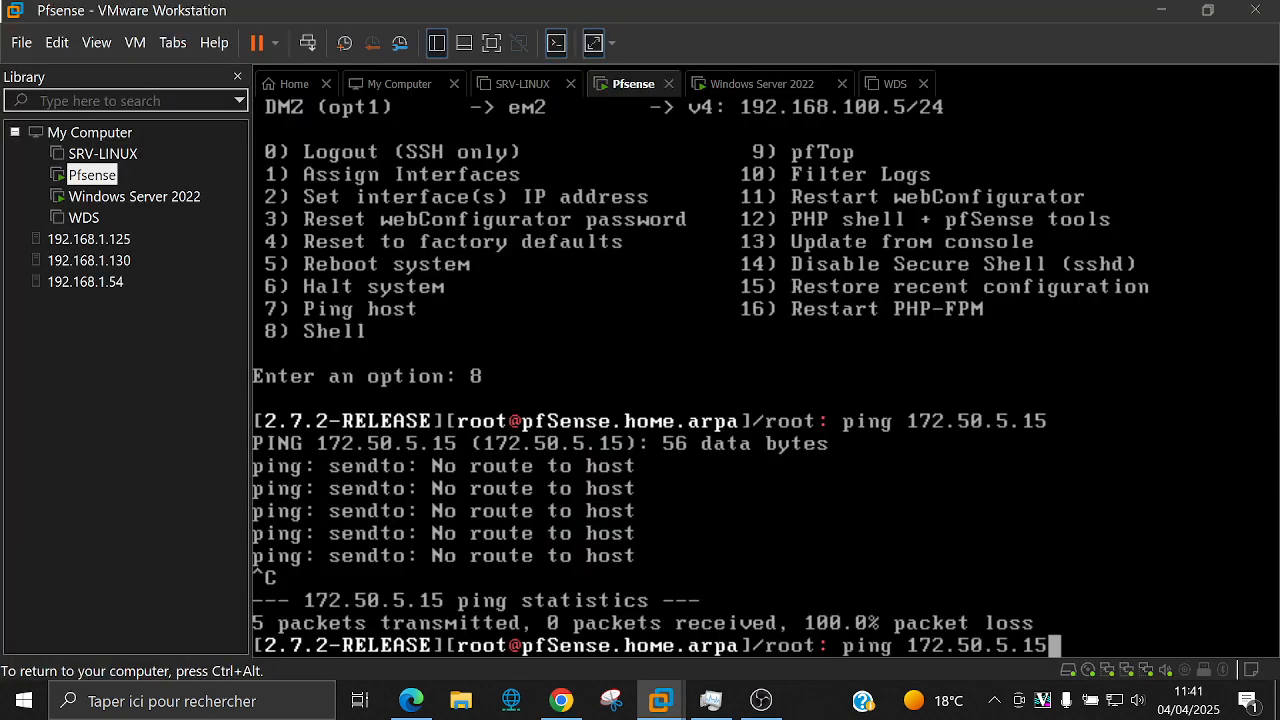
{"action": "key", "text": "Return"}
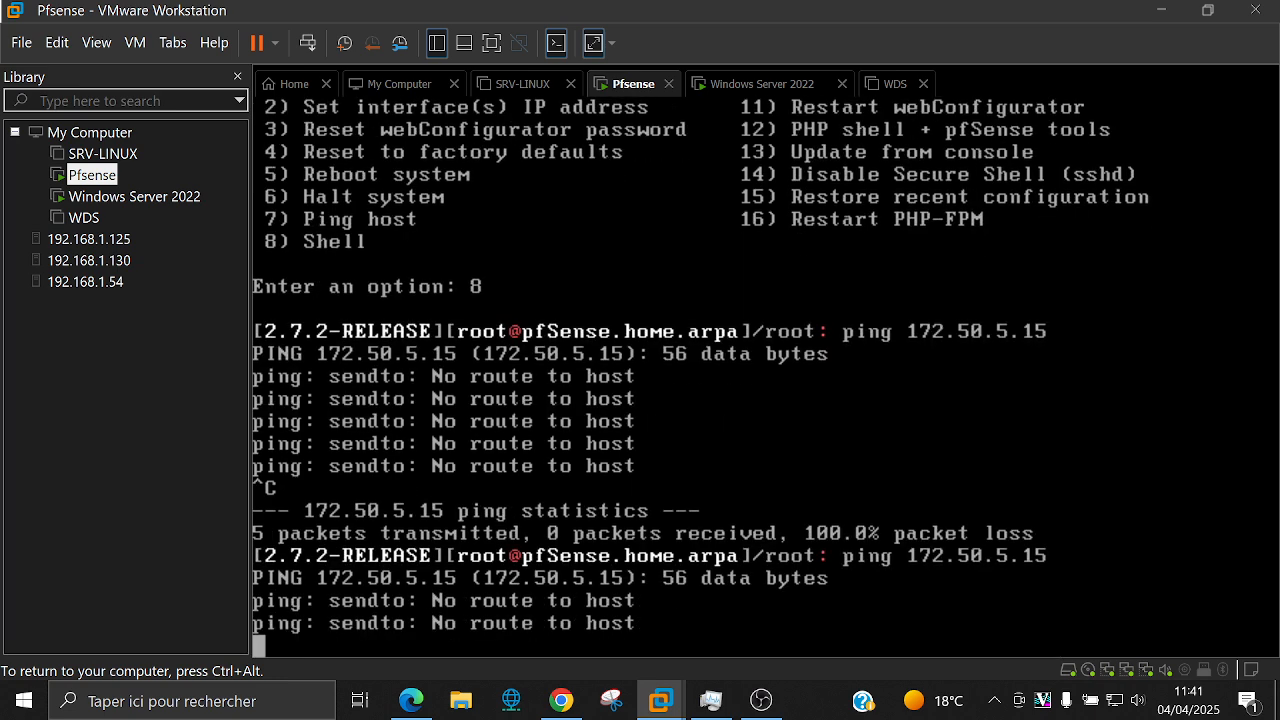
{"action": "key", "text": "ctrl+alt"}
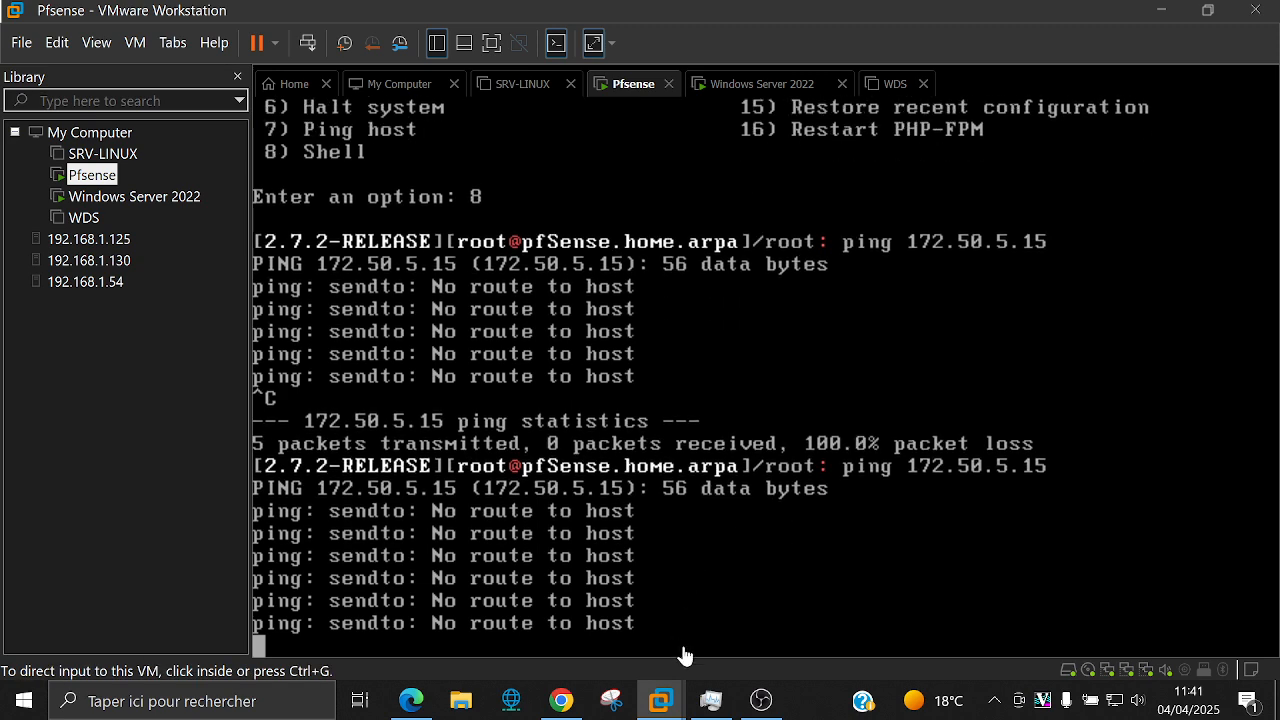
{"action": "left_click", "coordinate": [696, 594]}
{"action": "key", "text": "ctrl+c"}
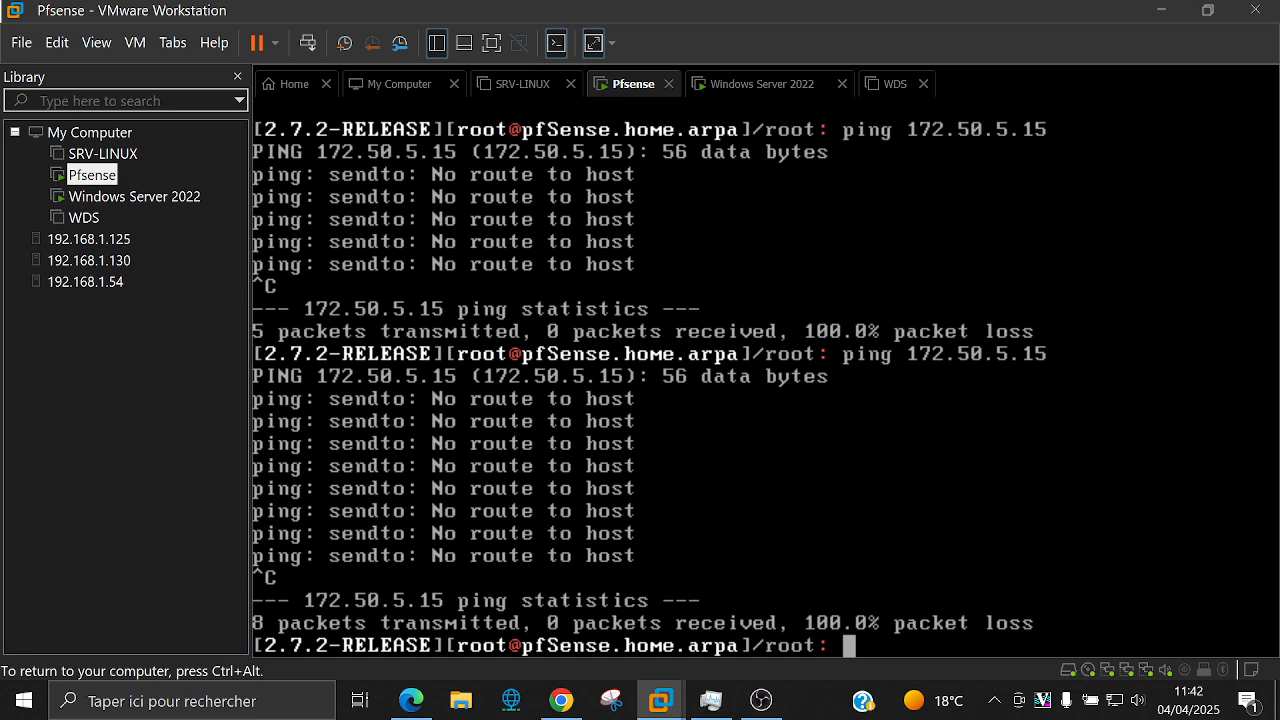
{"action": "key", "text": "ctrl+alt"}
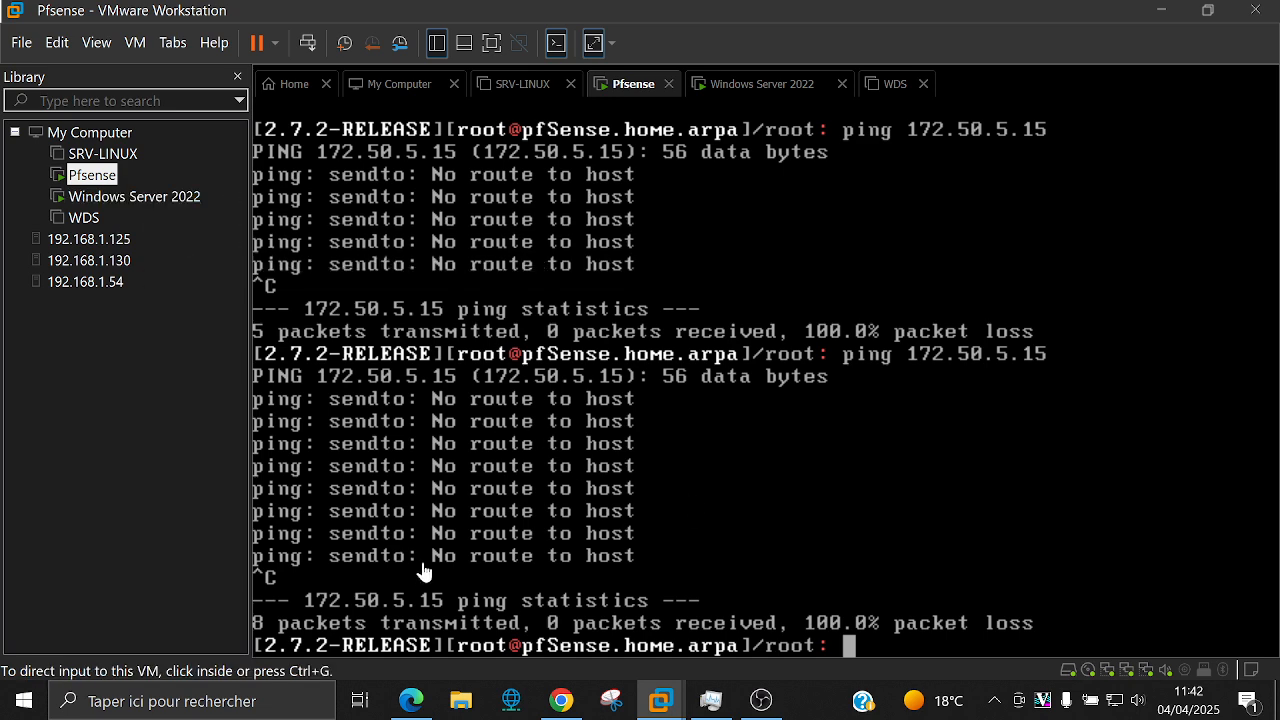
{"action": "left_click", "coordinate": [550, 706]}
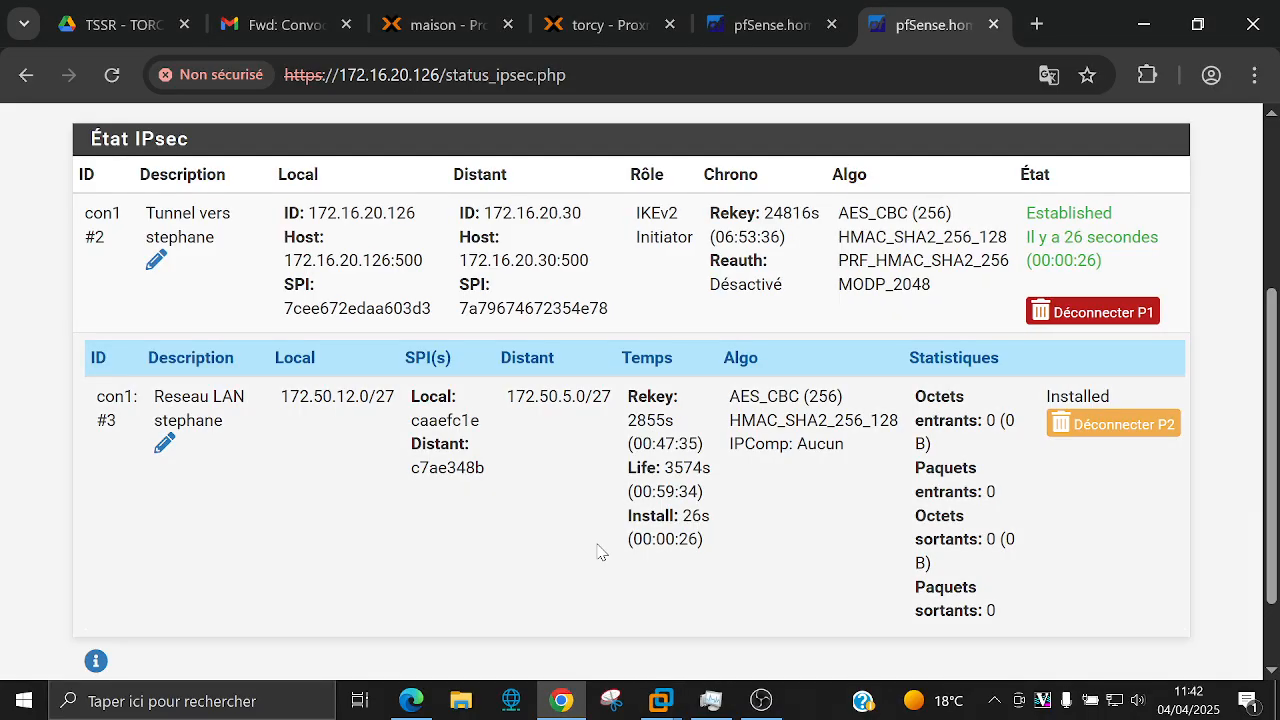
Step: Refresh IPsec status and expand child SA entries to confirm the tunnel is Established
{"action": "key", "text": "F5"}
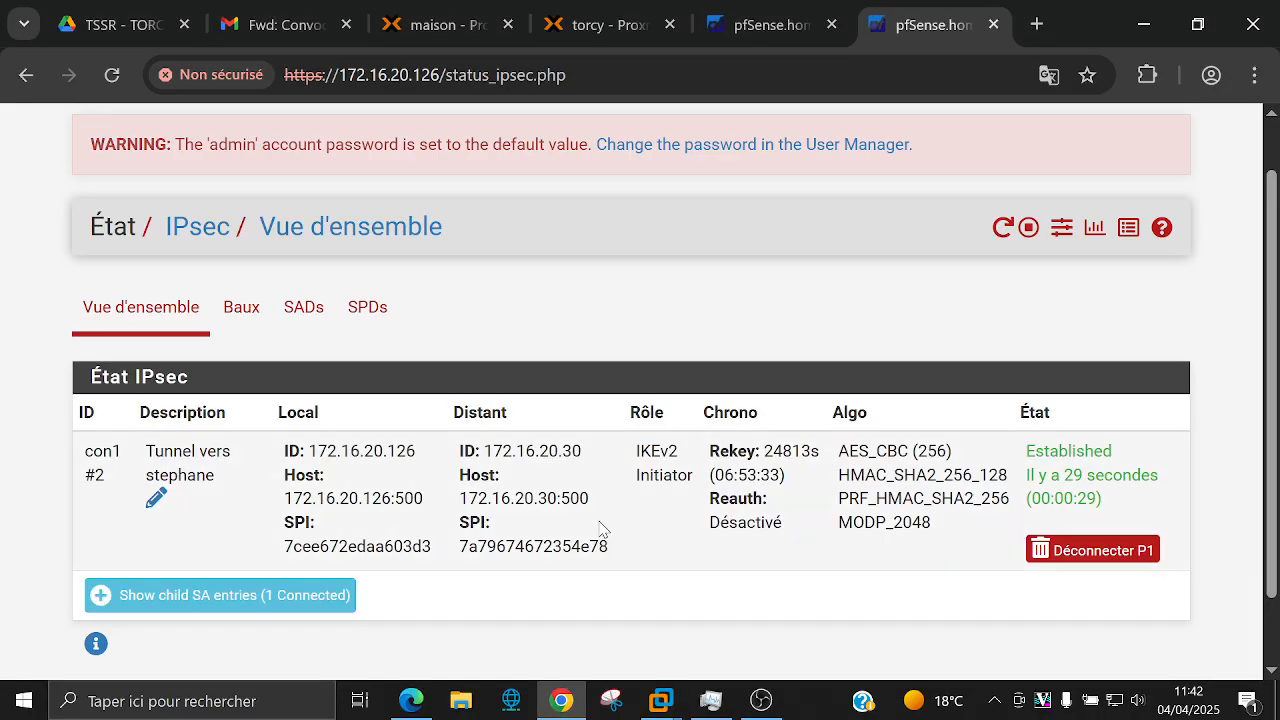
{"action": "scroll", "coordinate": [603, 497], "scroll_direction": "down", "scroll_amount": 1}
{"action": "left_click", "coordinate": [238, 500]}
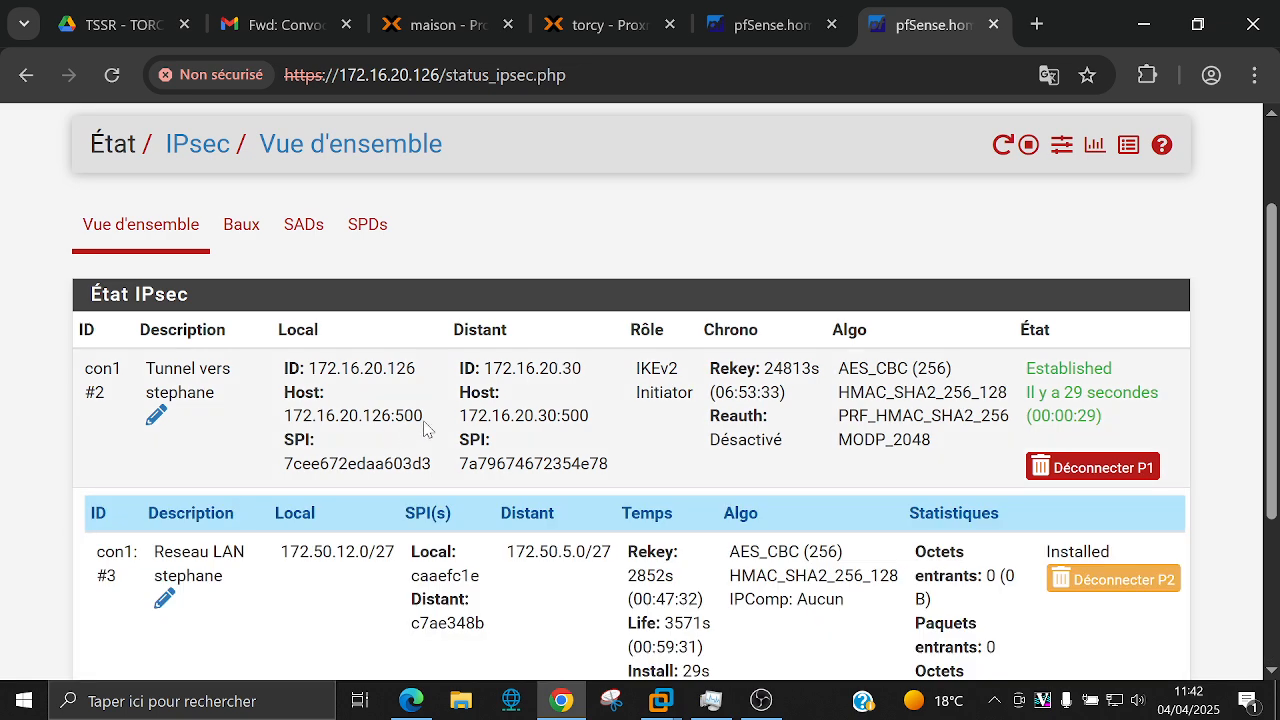
{"action": "scroll", "coordinate": [462, 400], "scroll_direction": "up", "scroll_amount": 2}
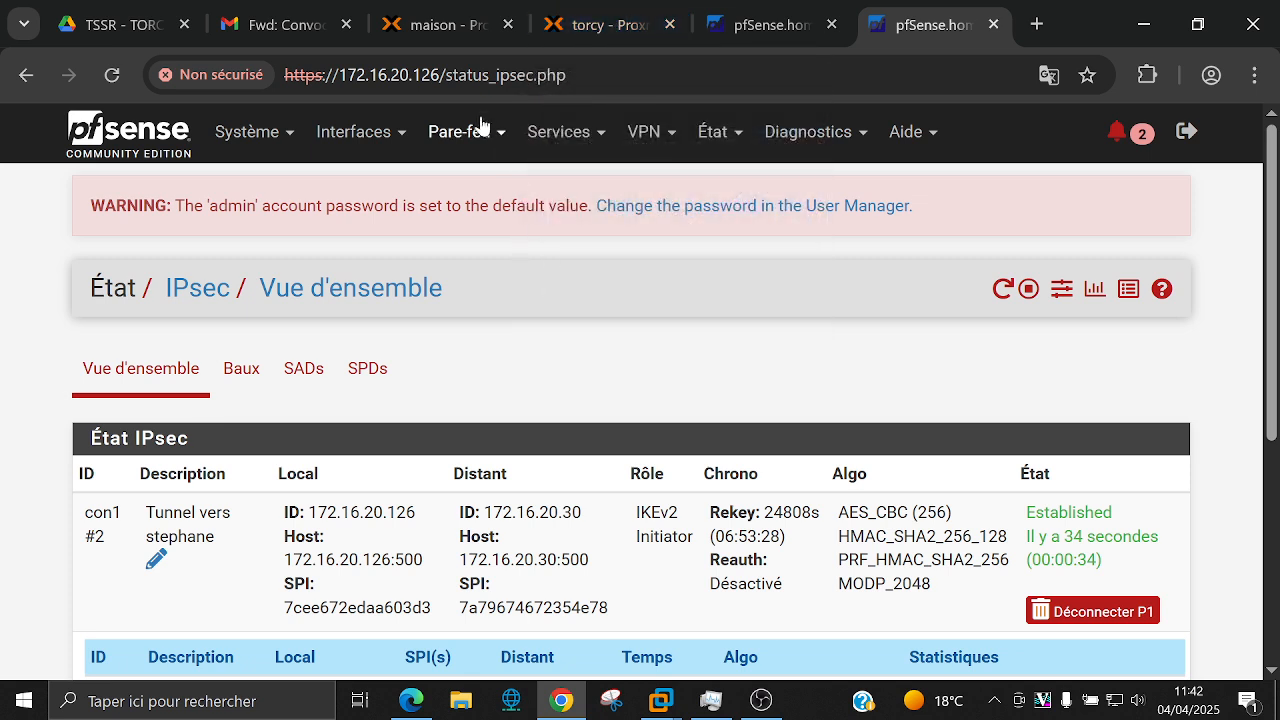
{"action": "left_click", "coordinate": [480, 133]}
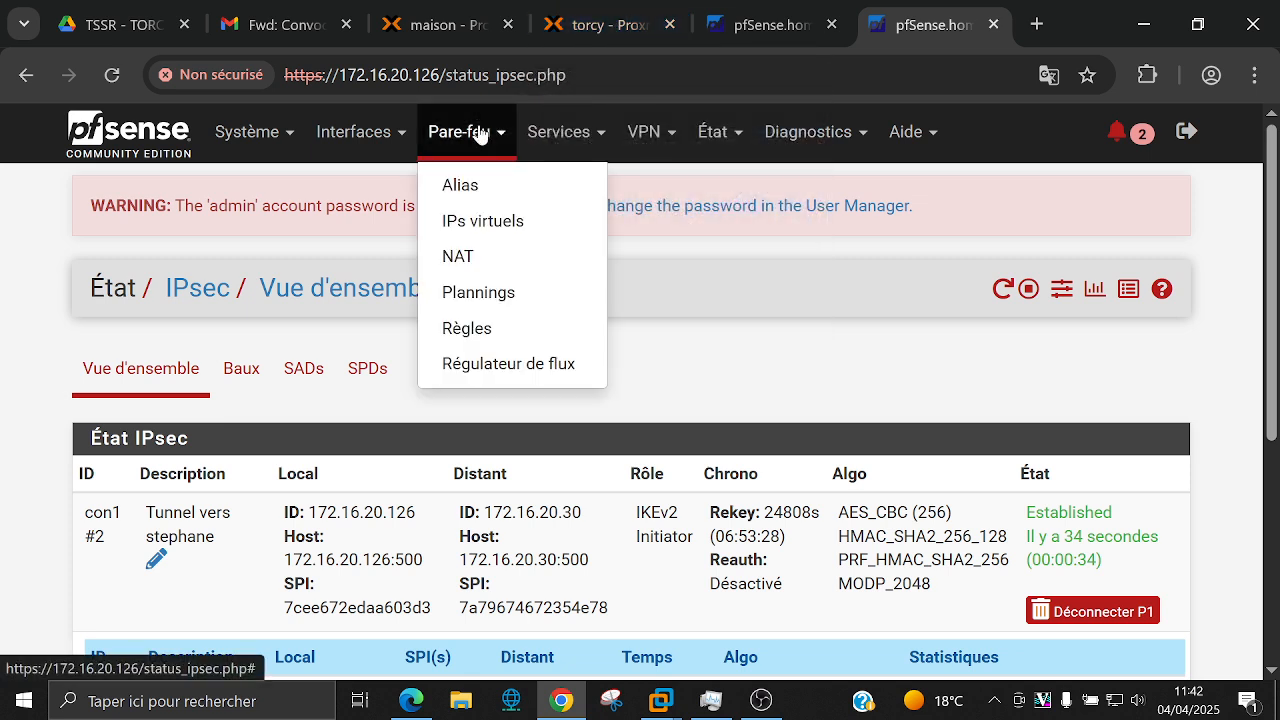
Step: Add an IPsec firewall rule passing IPv4 ICMP from any source to any destination
{"action": "left_click", "coordinate": [456, 331]}
{"action": "left_click", "coordinate": [382, 372]}
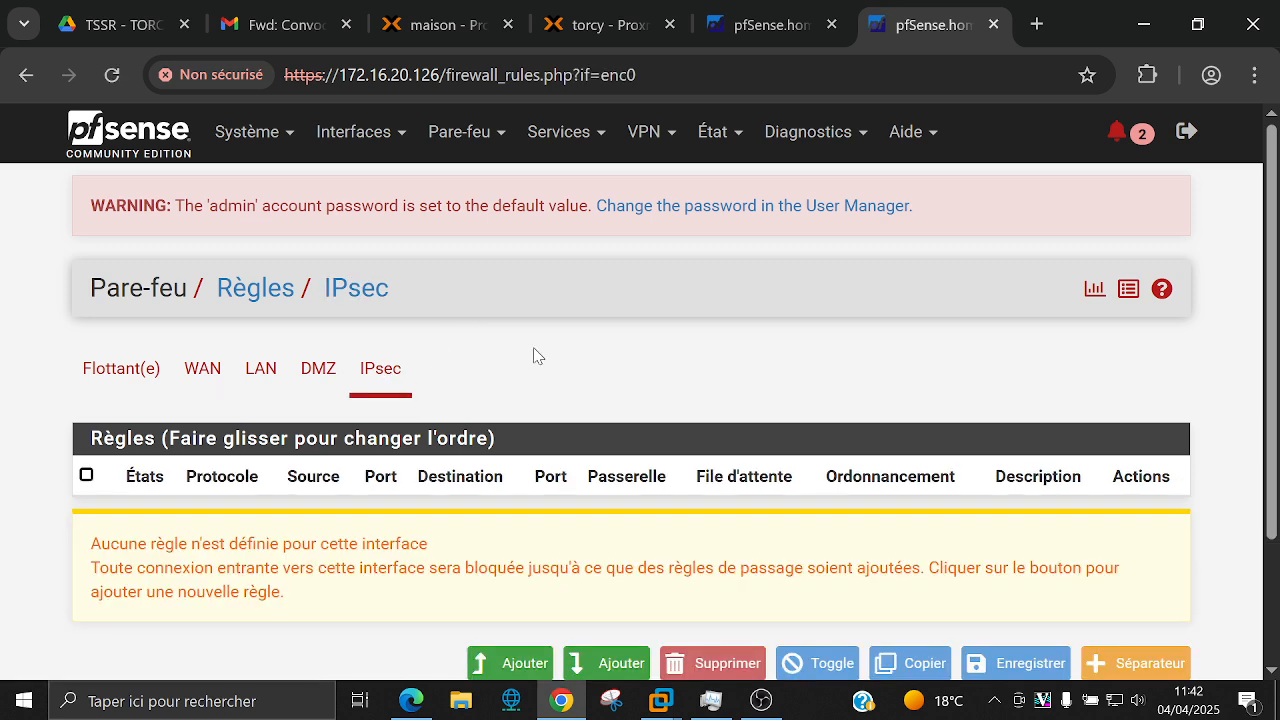
{"action": "scroll", "coordinate": [534, 355], "scroll_direction": "down", "scroll_amount": 2}
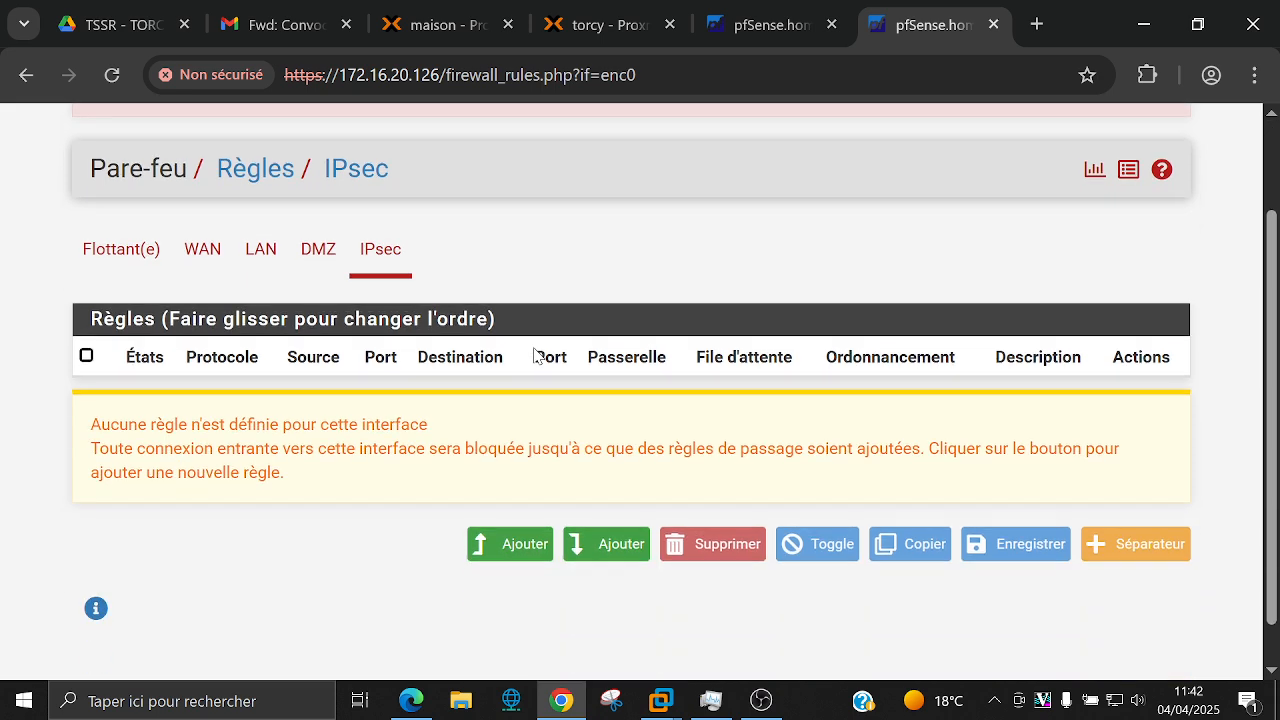
{"action": "left_click", "coordinate": [506, 556]}
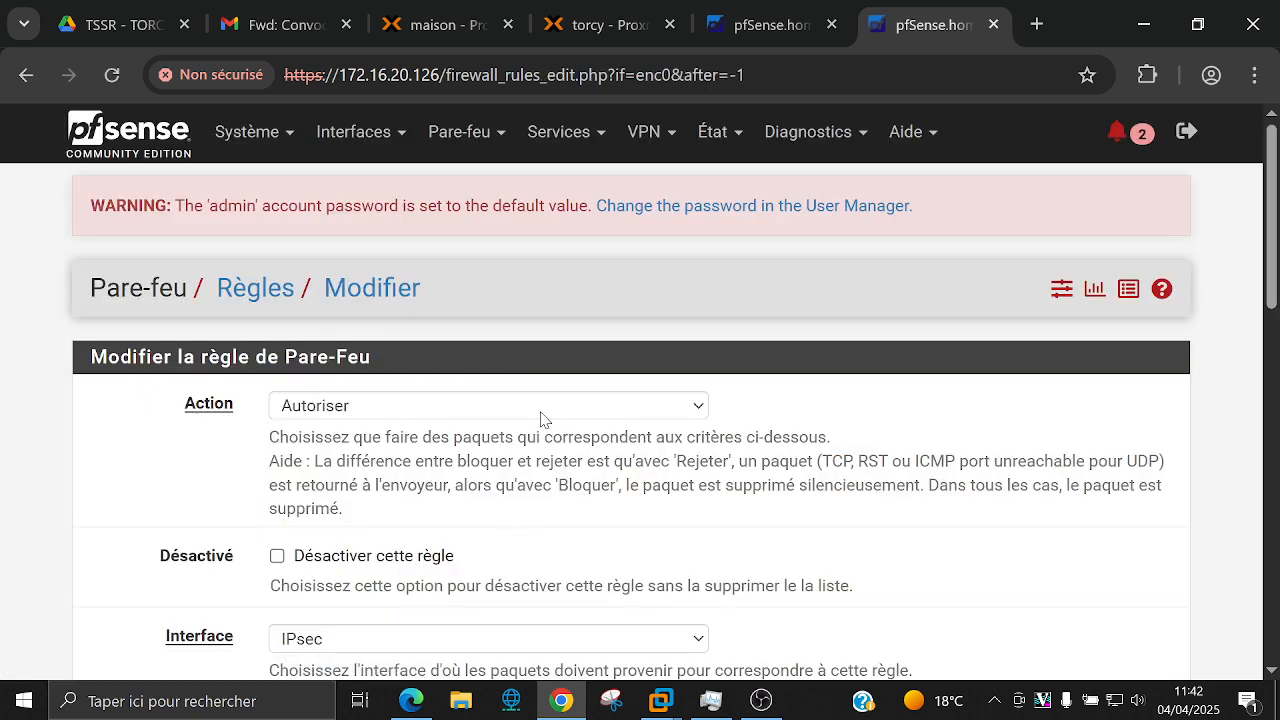
{"action": "scroll", "coordinate": [543, 420], "scroll_direction": "down", "scroll_amount": 3}
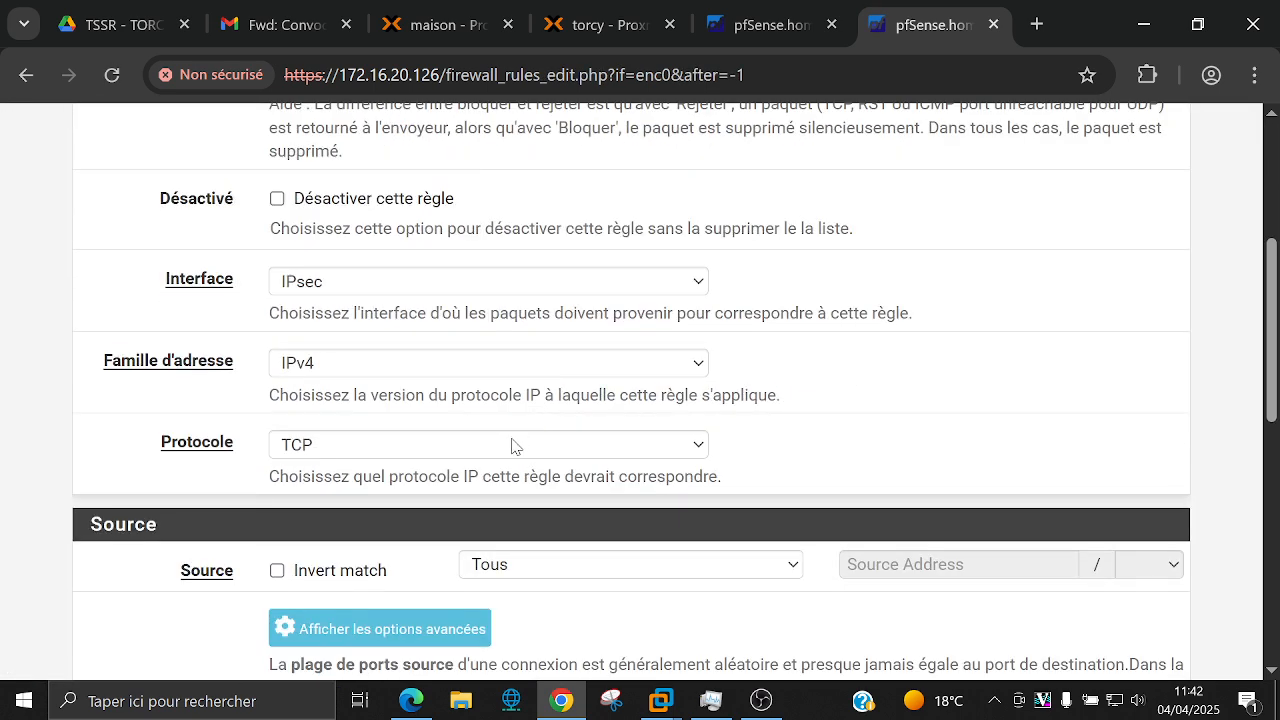
{"action": "left_click", "coordinate": [517, 444]}
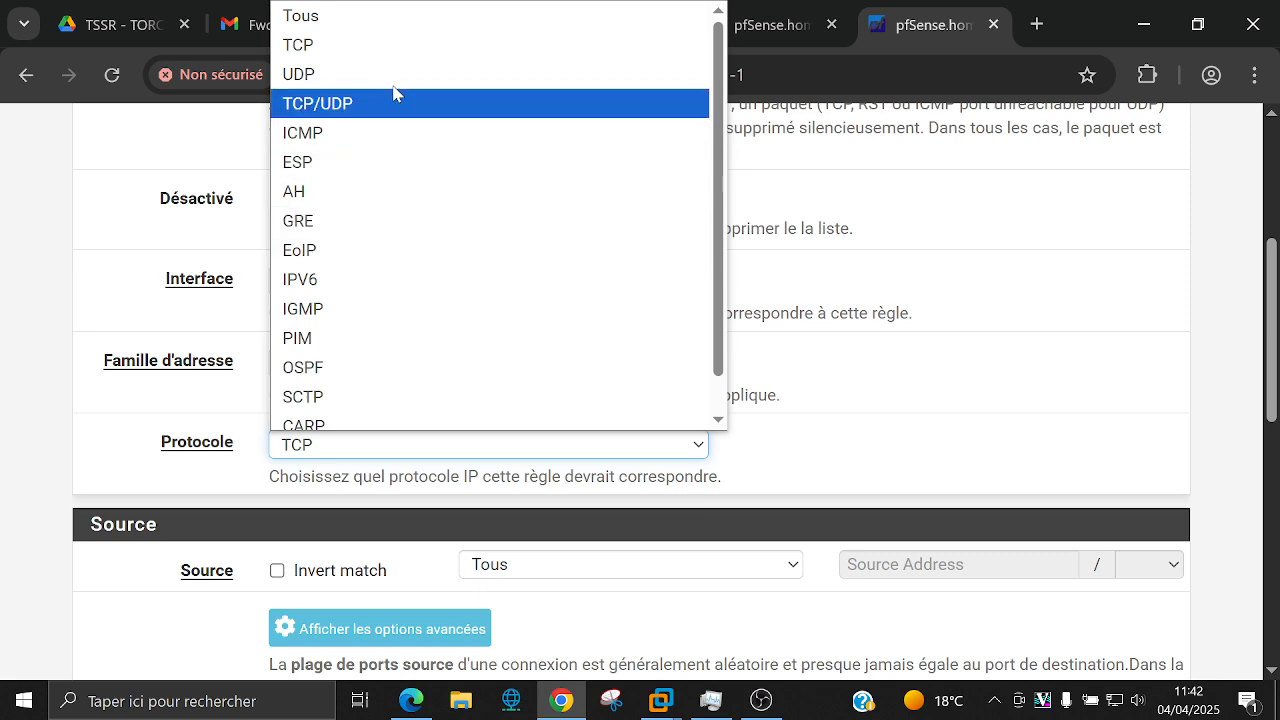
{"action": "left_click", "coordinate": [392, 131]}
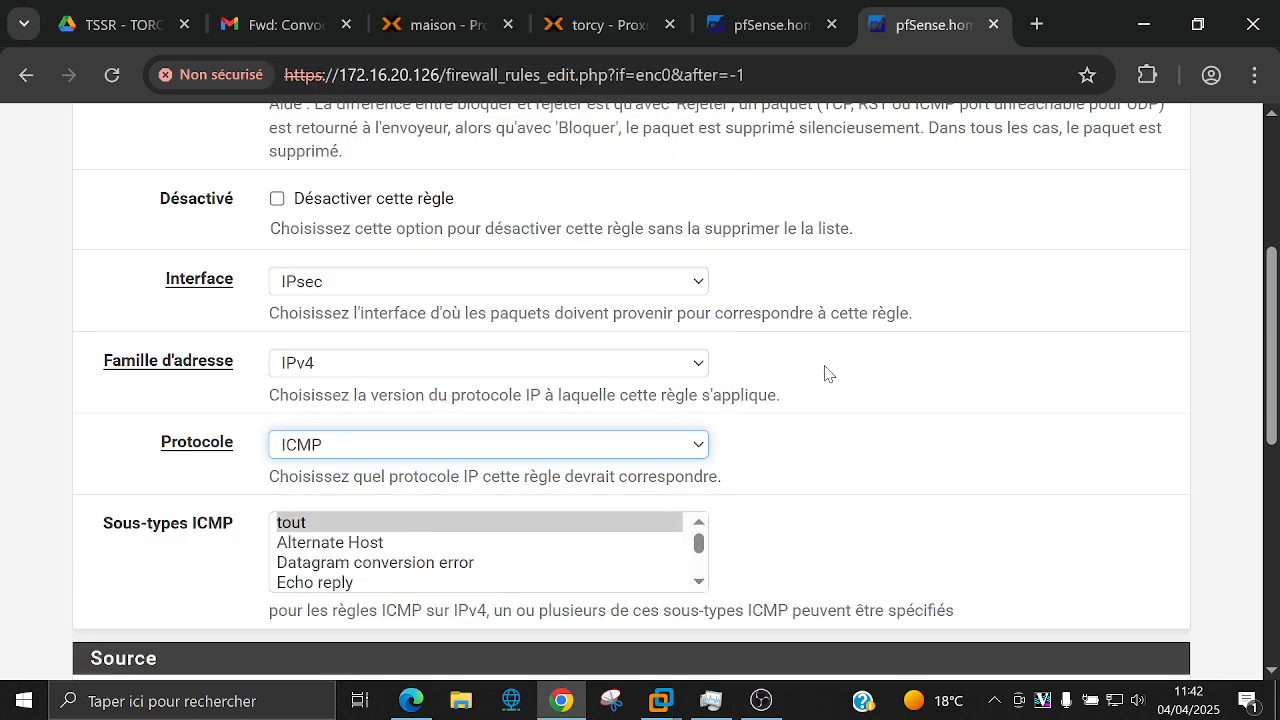
{"action": "scroll", "coordinate": [808, 366], "scroll_direction": "down", "scroll_amount": 2}
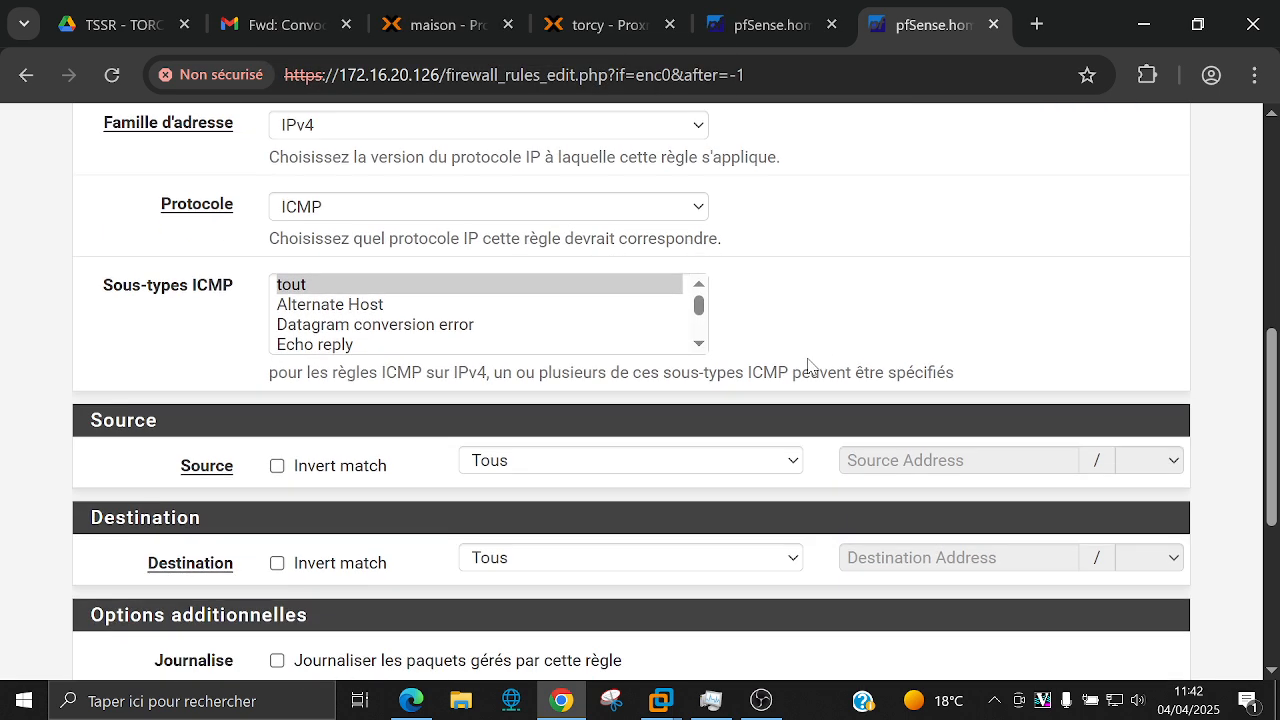
{"action": "scroll", "coordinate": [805, 360], "scroll_direction": "down", "scroll_amount": 3}
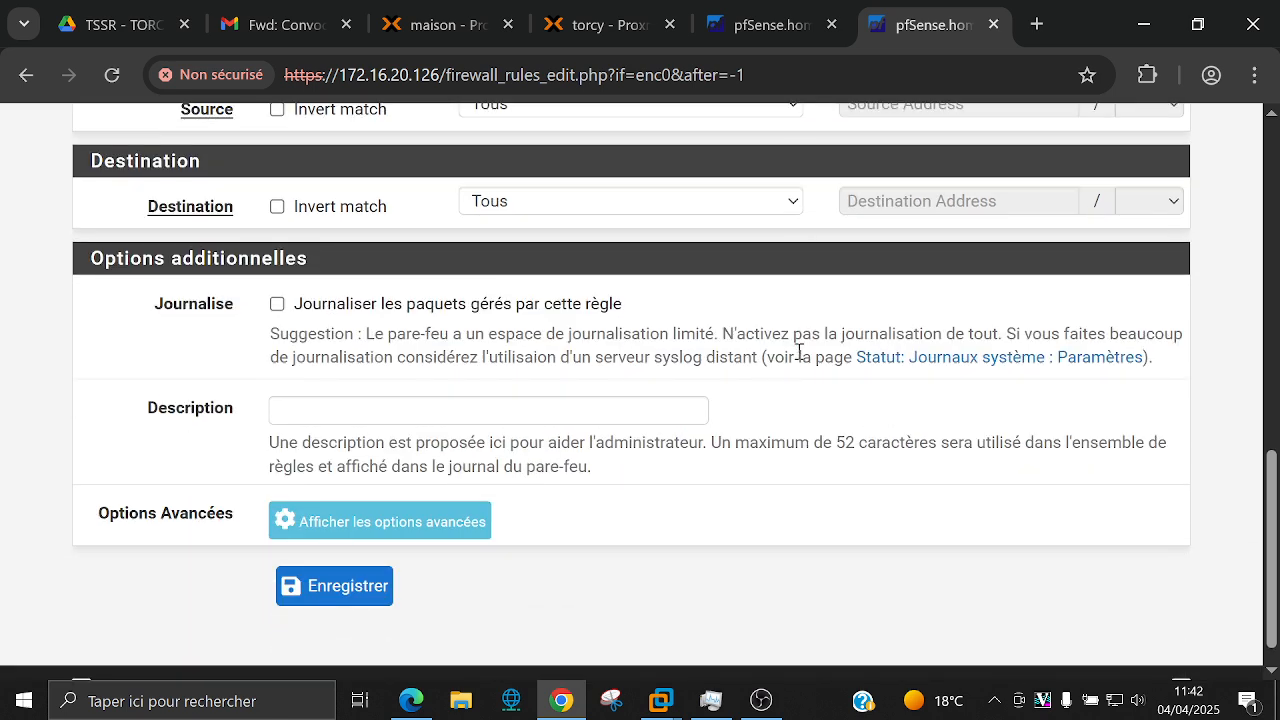
{"action": "left_click", "coordinate": [364, 590]}
Step: Dismiss the translation popup and apply the firewall rule changes
{"action": "scroll", "coordinate": [600, 490], "scroll_direction": "down", "scroll_amount": 3}
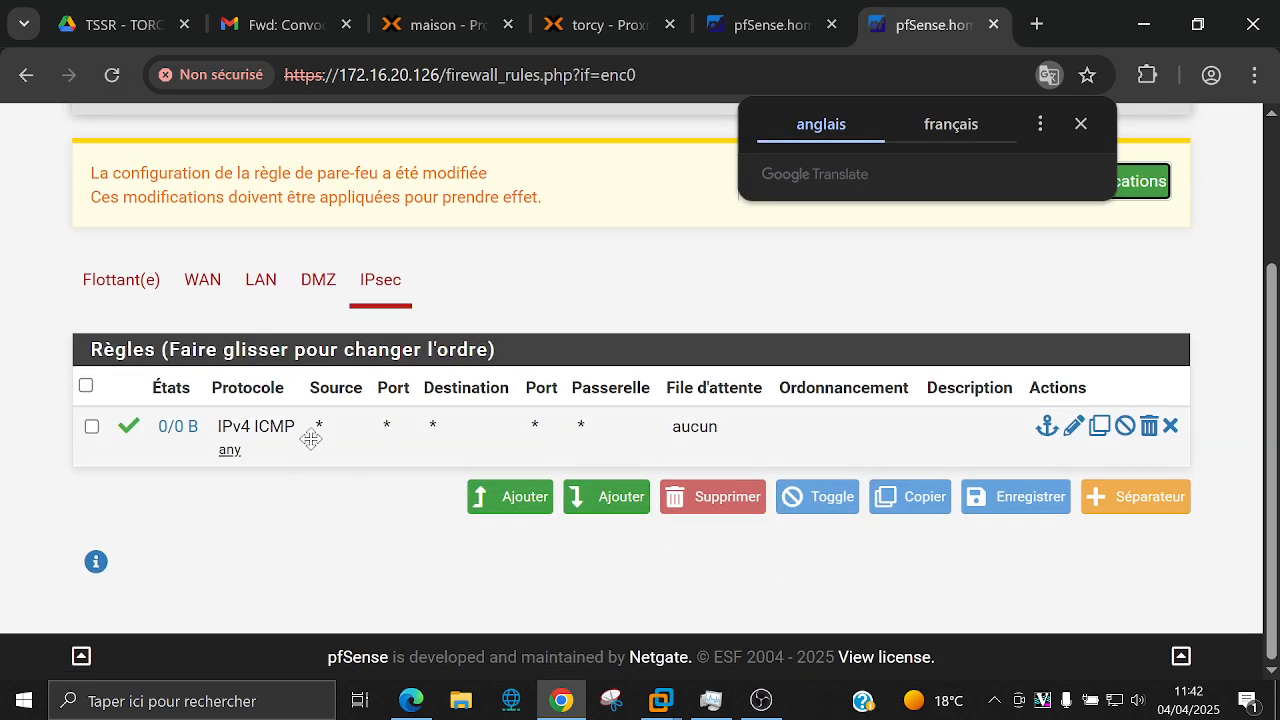
{"action": "left_click", "coordinate": [1080, 124]}
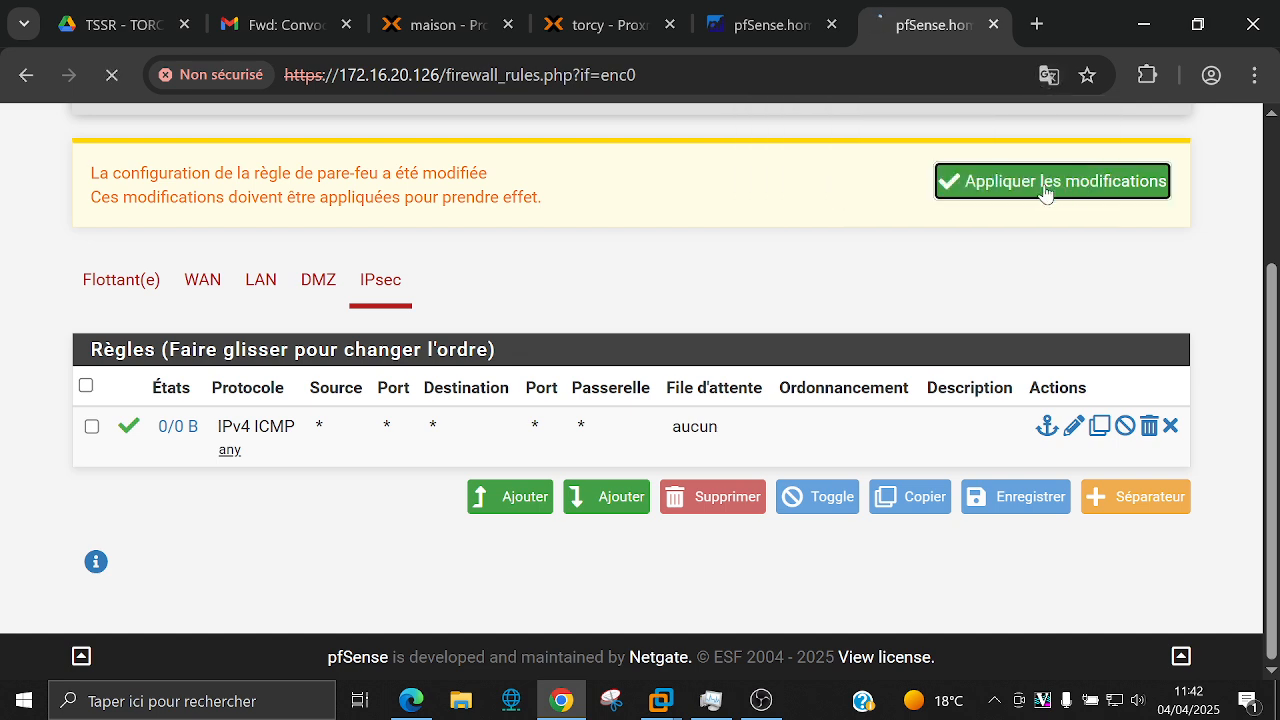
{"action": "left_click", "coordinate": [1046, 187]}
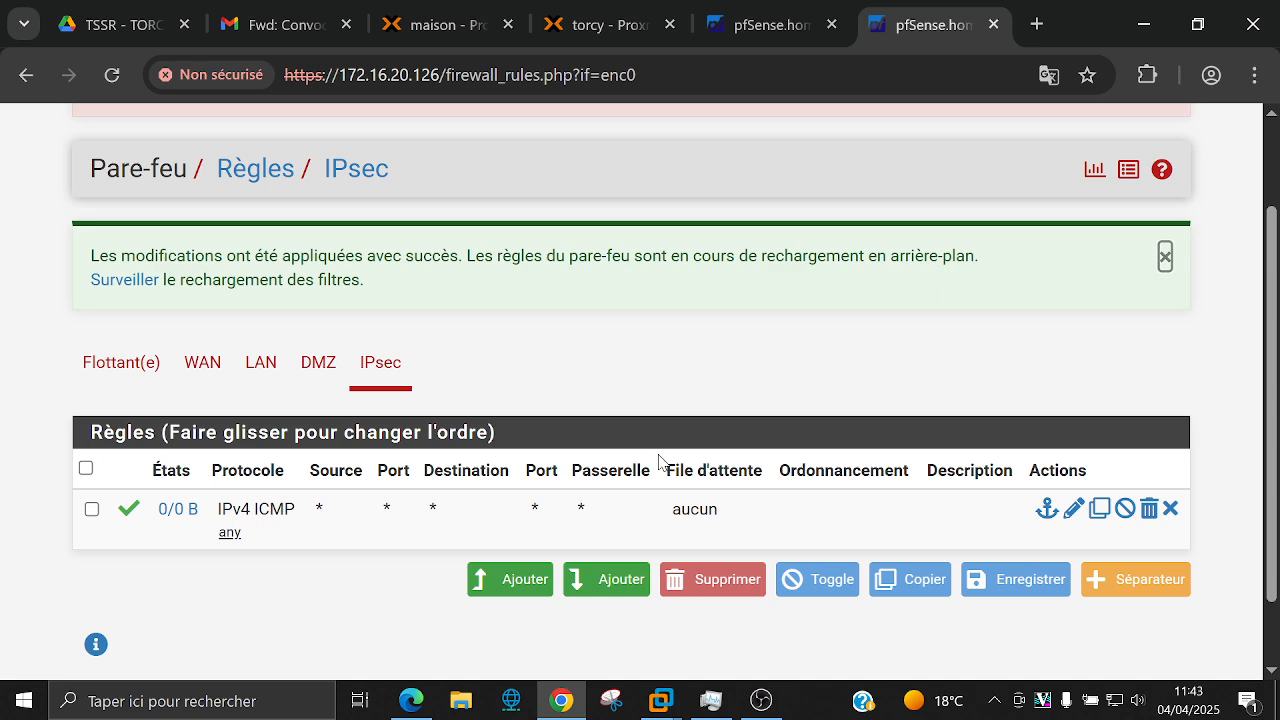
{"action": "left_click", "coordinate": [713, 640]}
Step: Ping 172.50.5.15 from a Command Prompt; it times out with 100% loss
{"action": "left_click", "coordinate": [249, 698]}
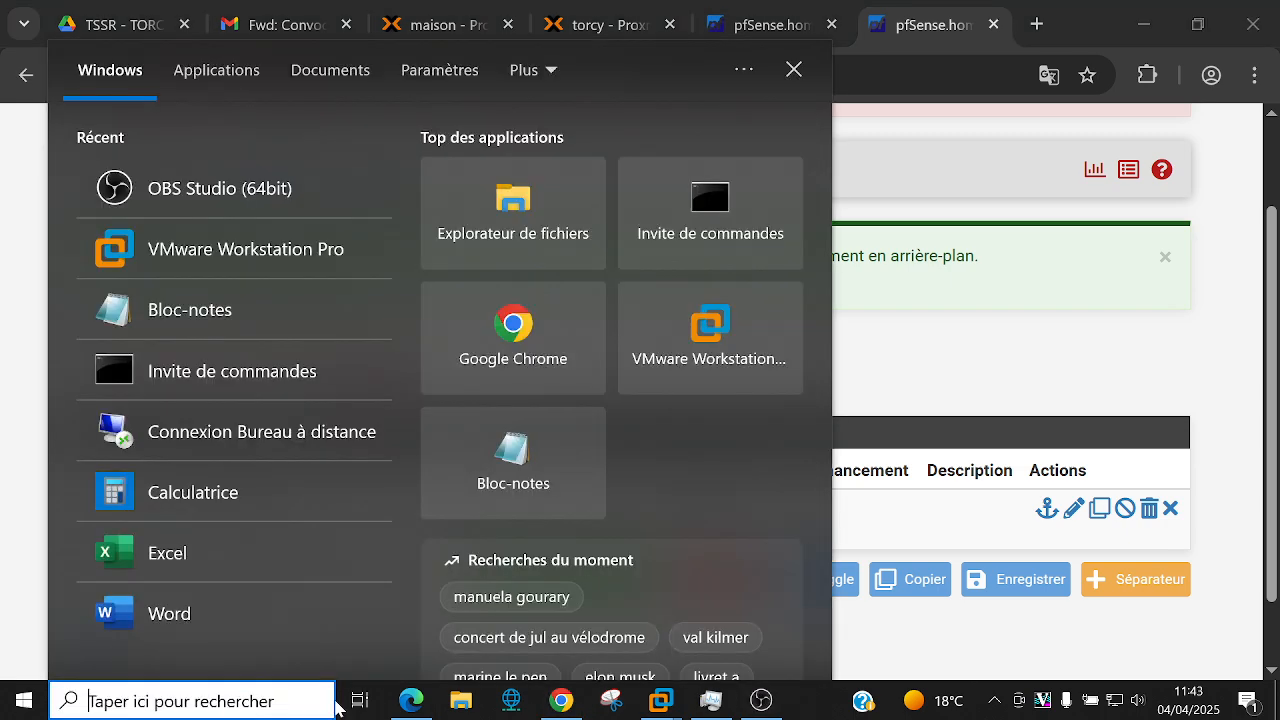
{"action": "type", "text": "cmd"}
{"action": "key", "text": "Return"}
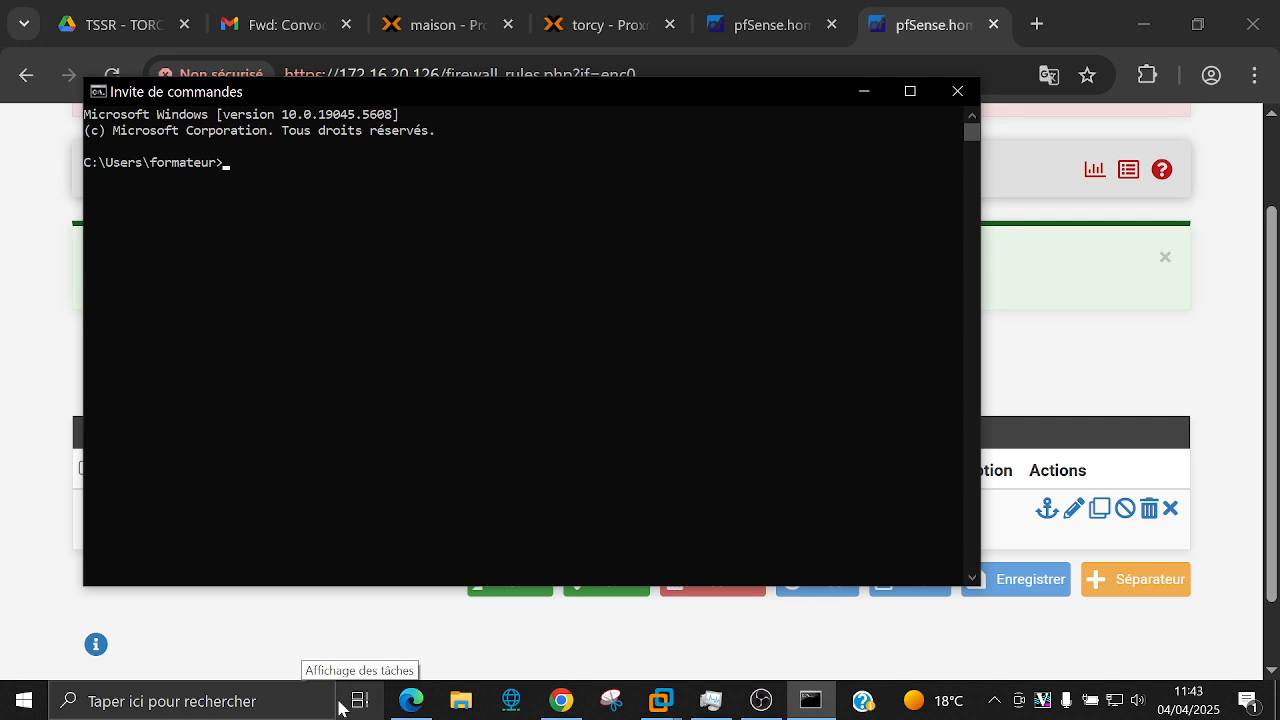
{"action": "type", "text": "ping 17"}
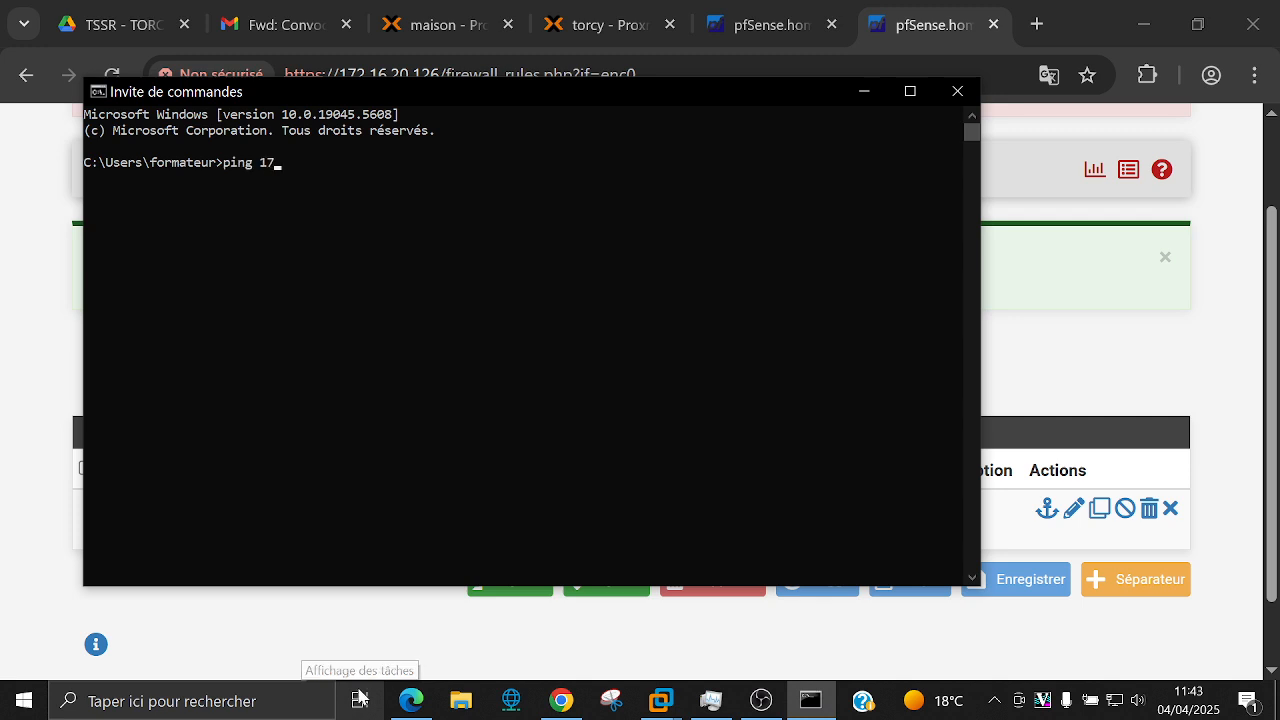
{"action": "type", "text": "2.50."}
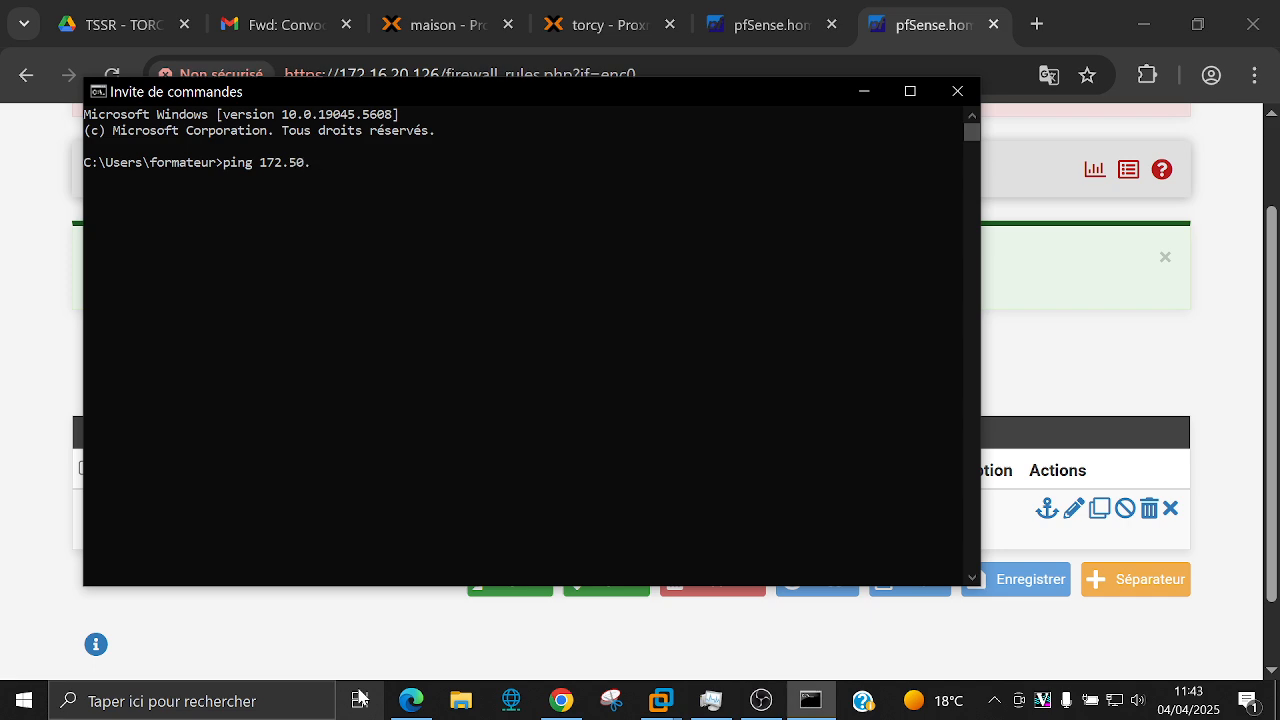
{"action": "type", "text": "5.15"}
{"action": "key", "text": "Return"}
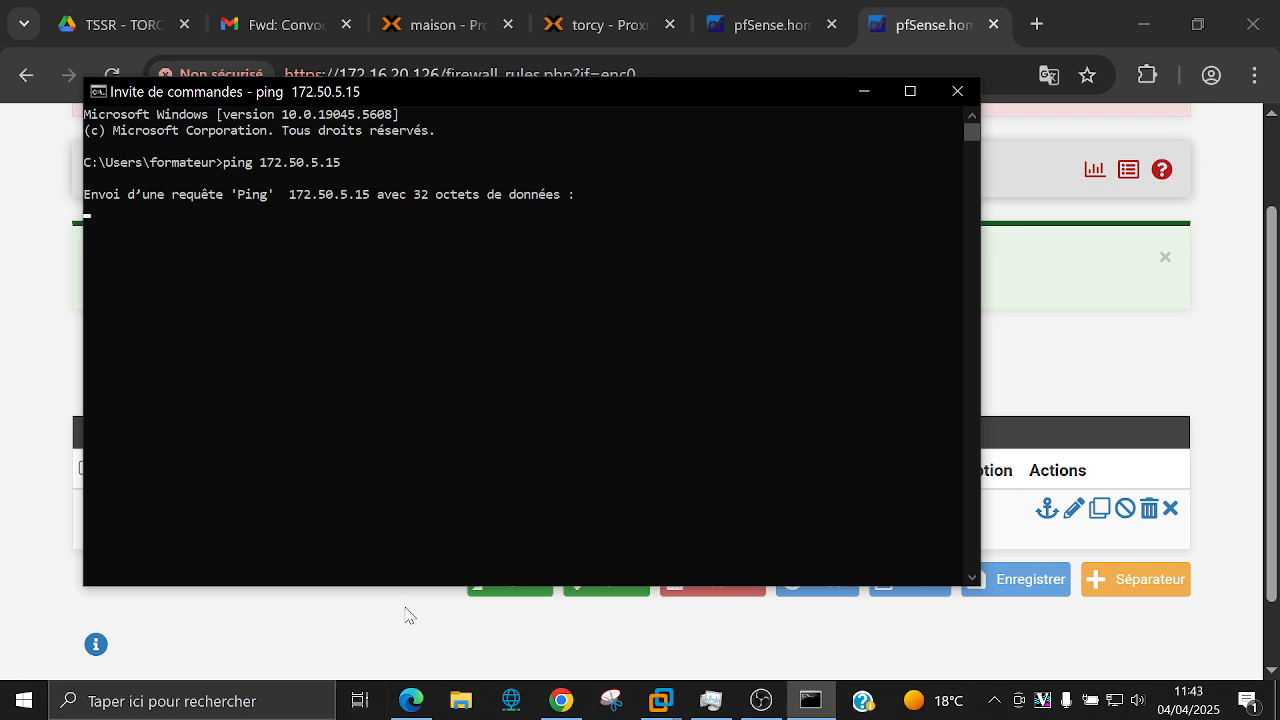
{"action": "key", "text": "ctrl+c"}
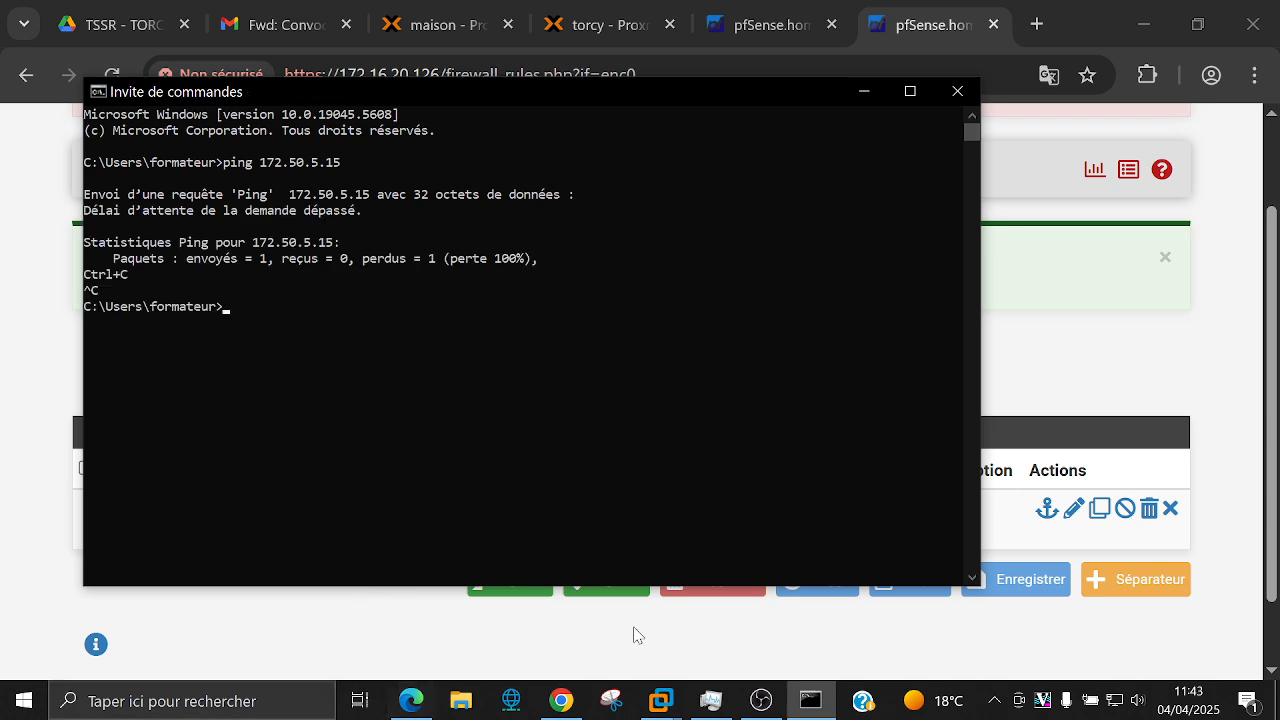
{"action": "left_click", "coordinate": [690, 628]}
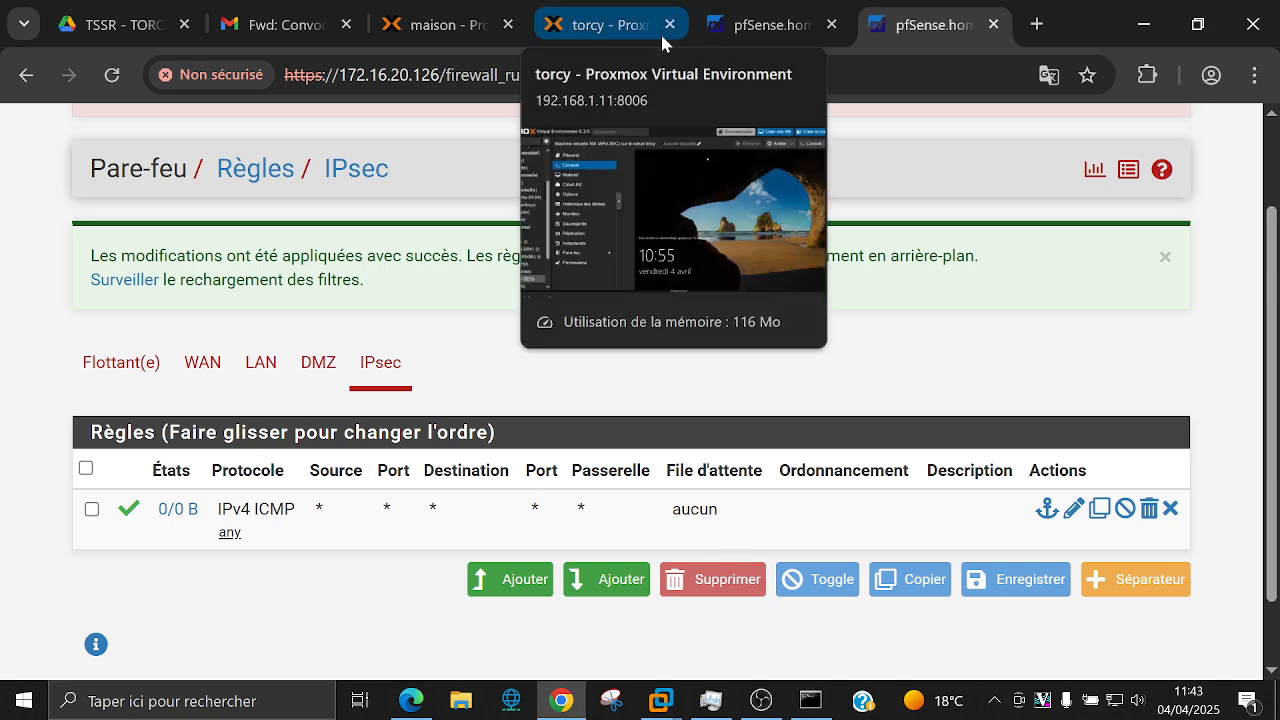
Step: Sign in to the Windows Server 2022 VM's administrator account with its password
{"action": "left_click", "coordinate": [672, 710]}
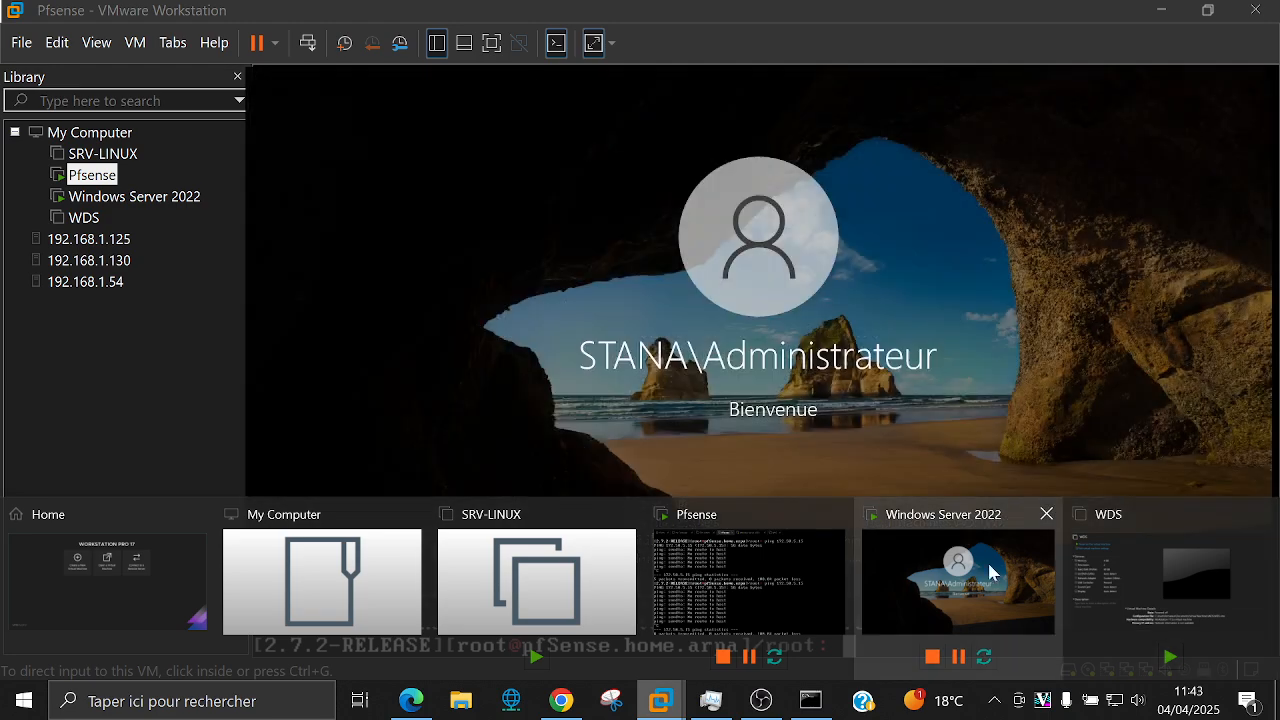
{"action": "left_click", "coordinate": [977, 566]}
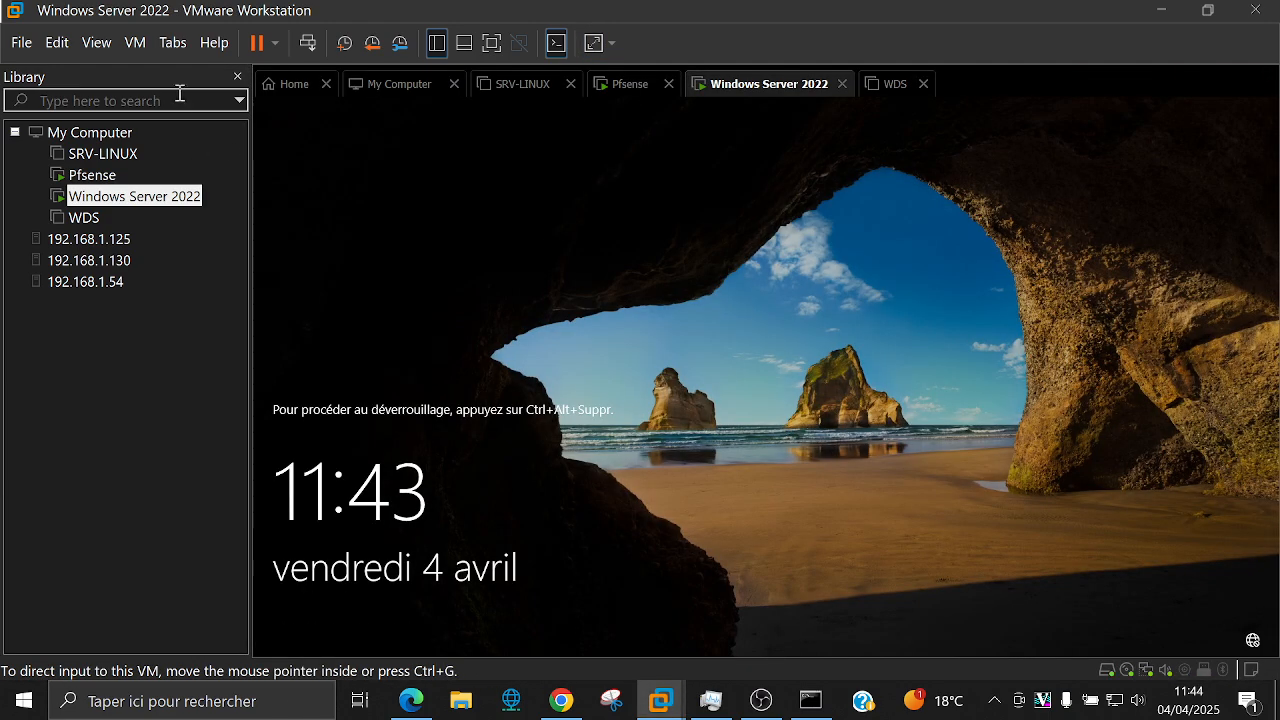
{"action": "left_click", "coordinate": [307, 48]}
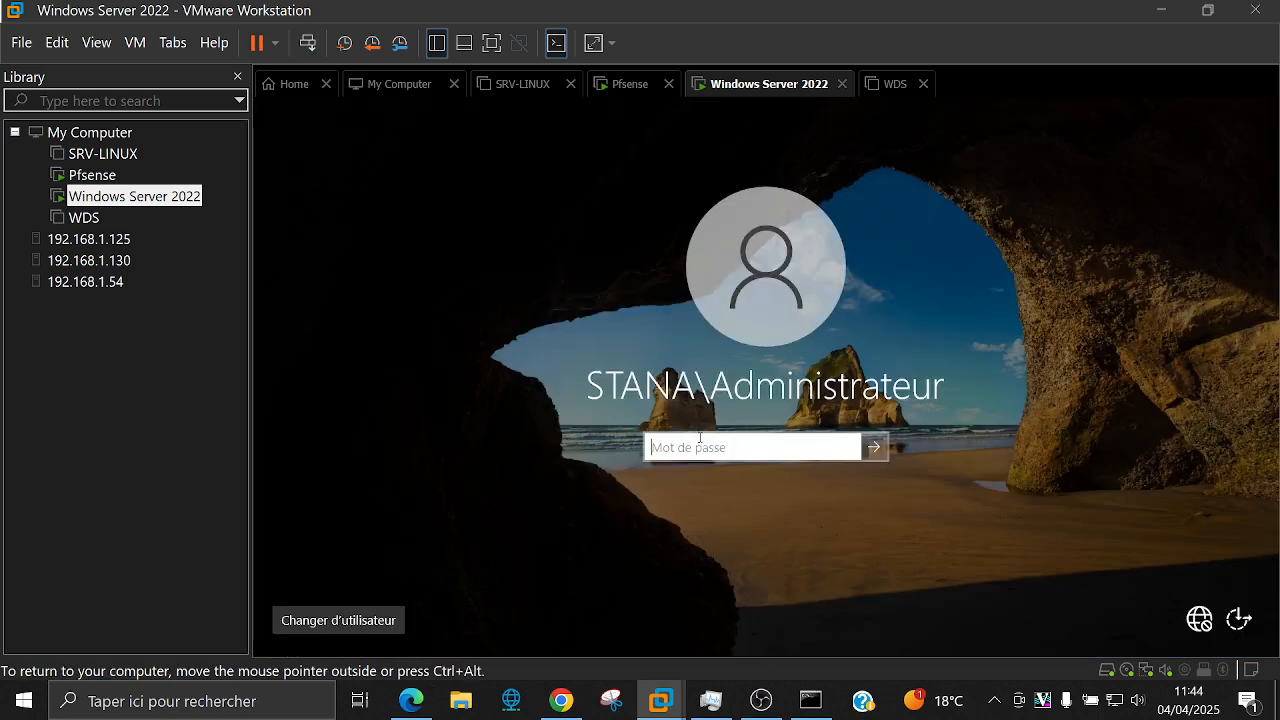
{"action": "type", "text": "•••"}
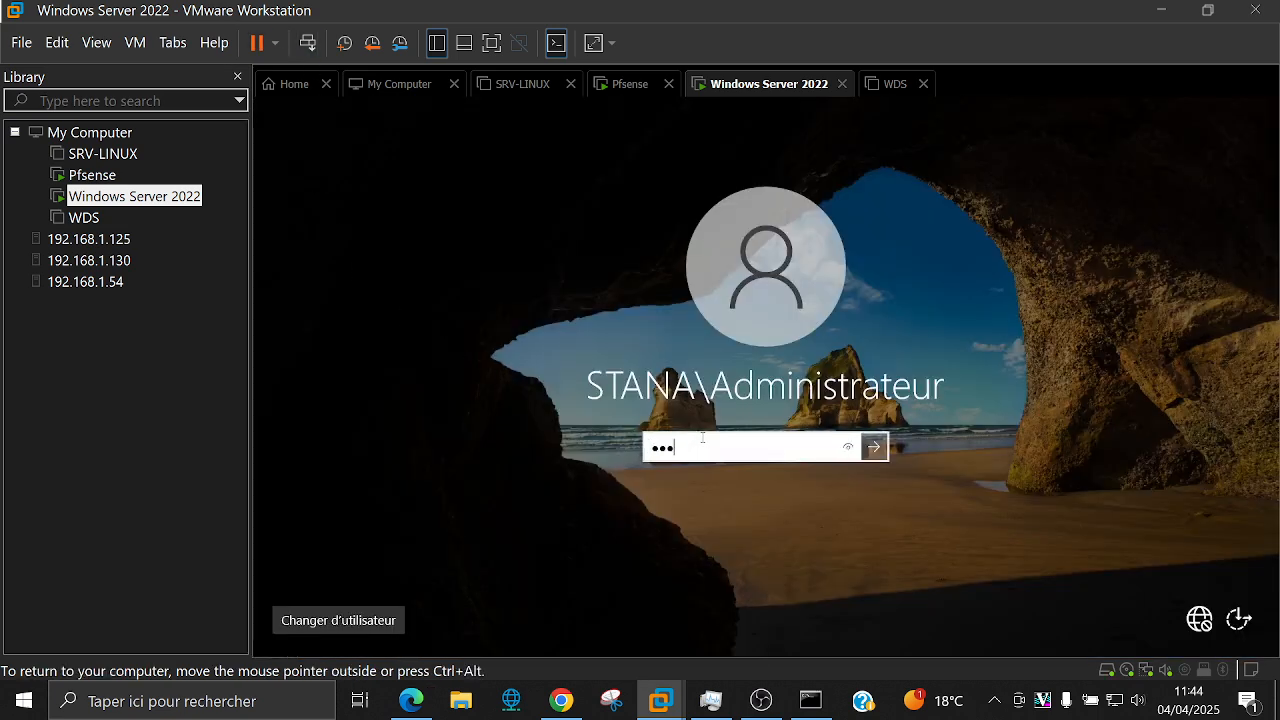
{"action": "type", "text": "•••••••"}
{"action": "key", "text": "Return"}
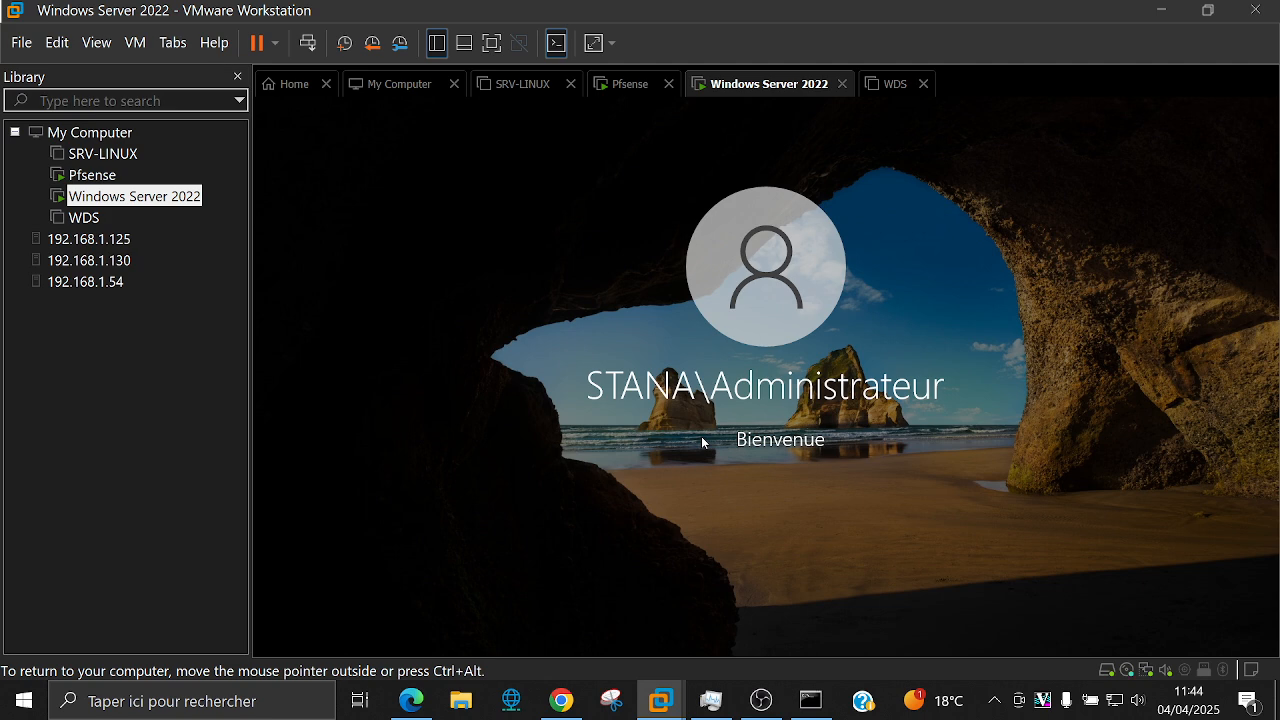
{"action": "left_click", "coordinate": [561, 700]}
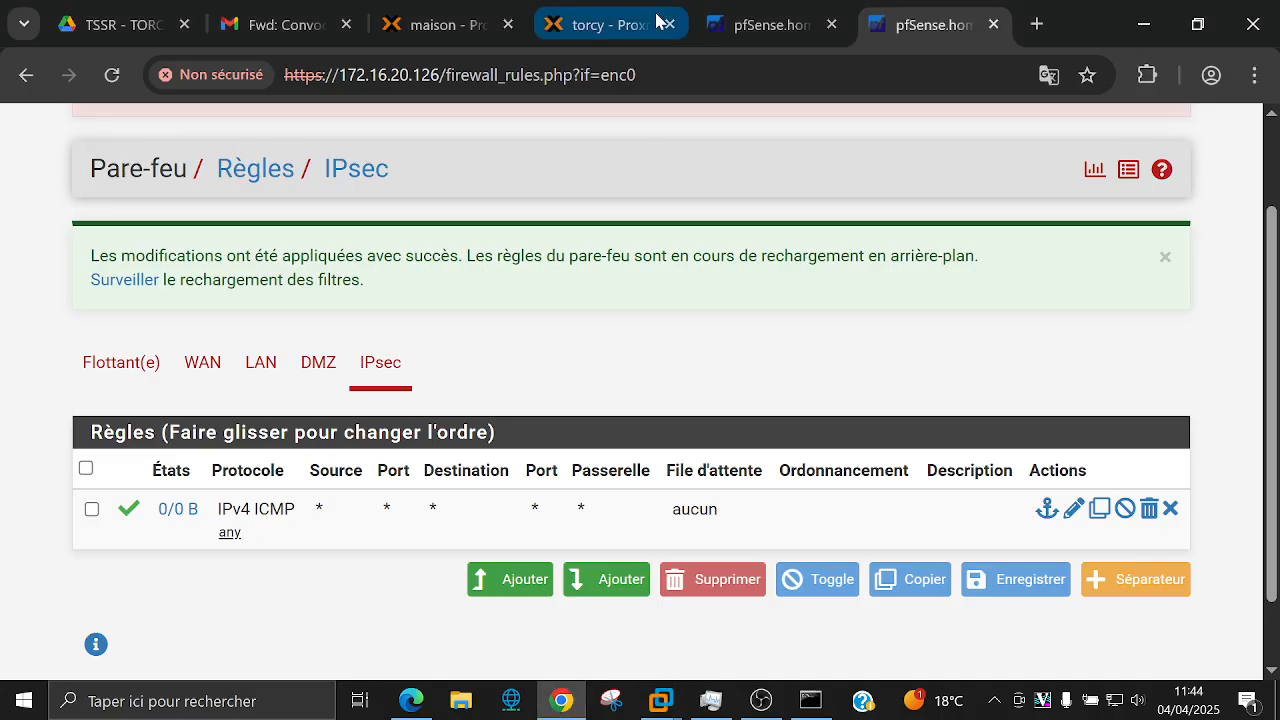
Step: Ping 172.50.5.15 from the LAN source address in Diagnostics > Ping
{"action": "scroll", "coordinate": [586, 257], "scroll_direction": "up", "scroll_amount": 2}
{"action": "left_click", "coordinate": [790, 132]}
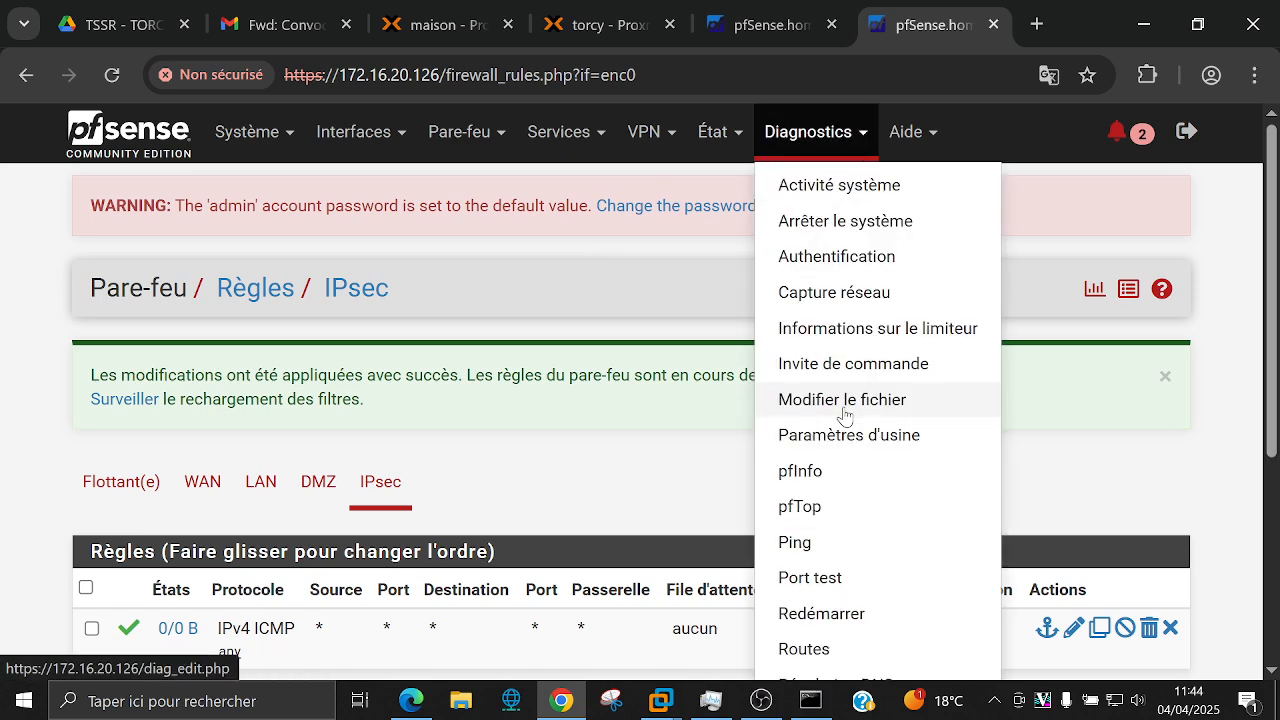
{"action": "left_click", "coordinate": [860, 545]}
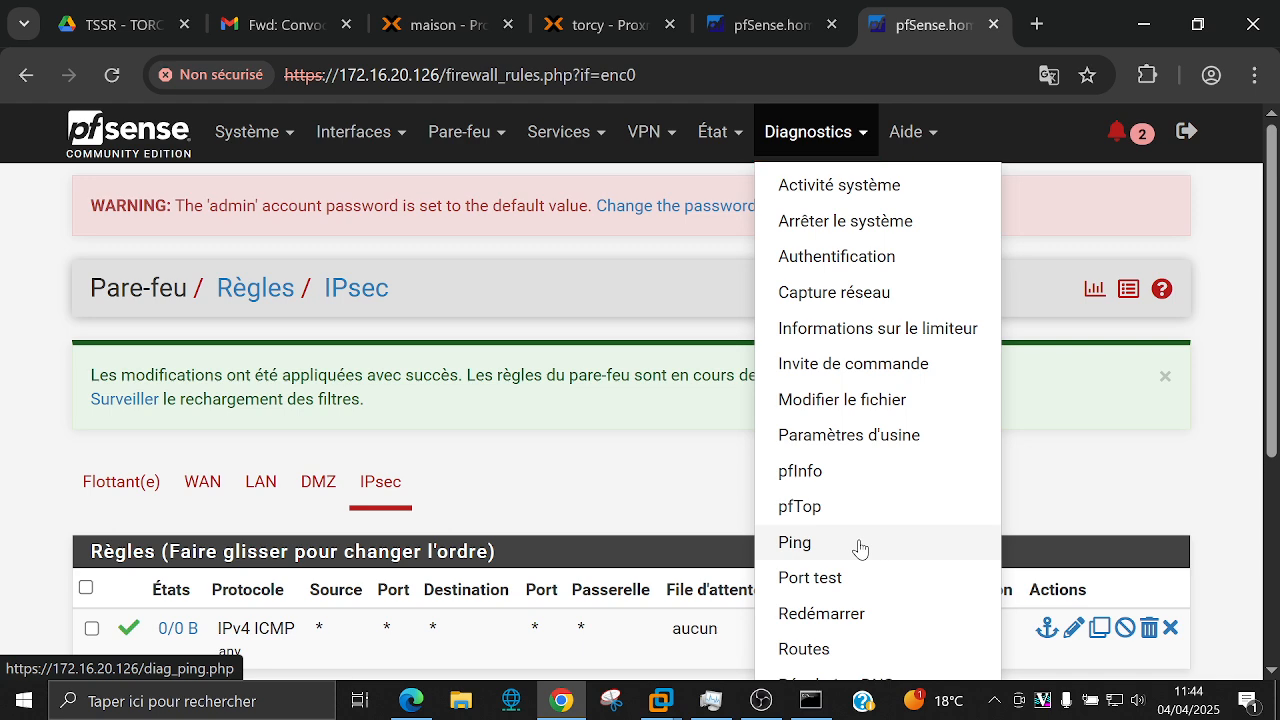
{"action": "scroll", "coordinate": [351, 447], "scroll_direction": "down", "scroll_amount": 2}
{"action": "left_click", "coordinate": [365, 410]}
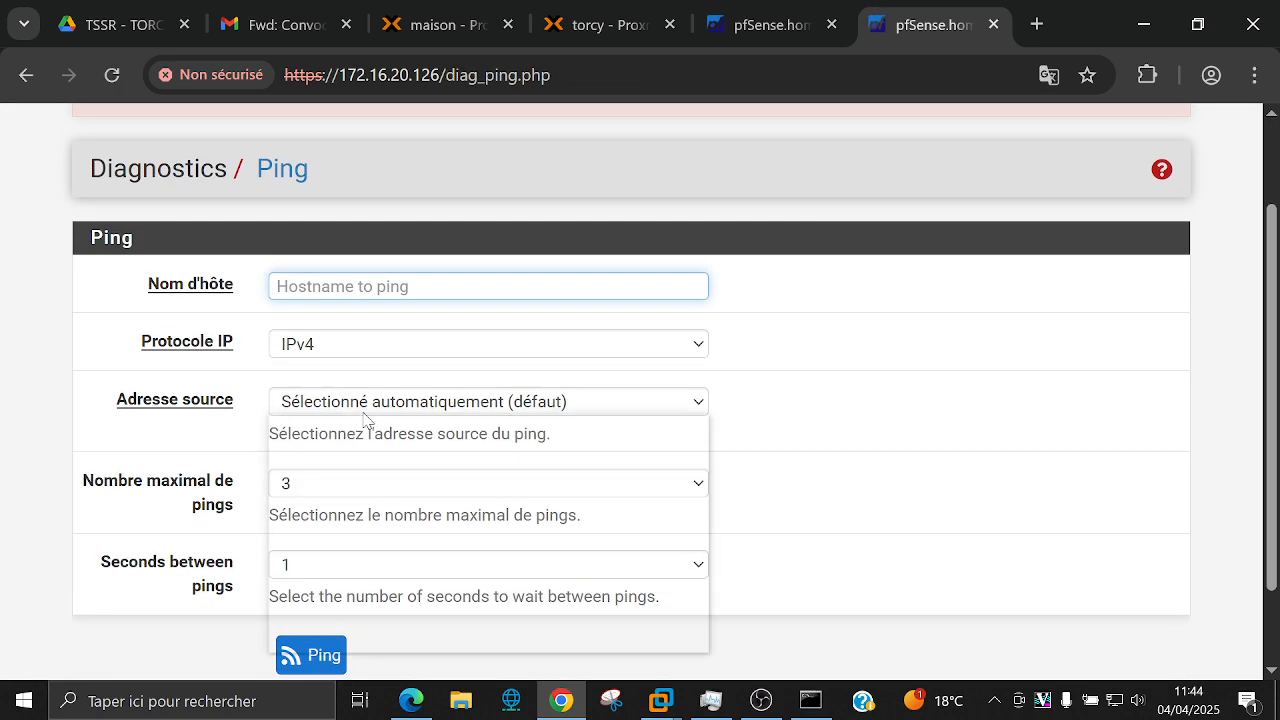
{"action": "left_click", "coordinate": [364, 489]}
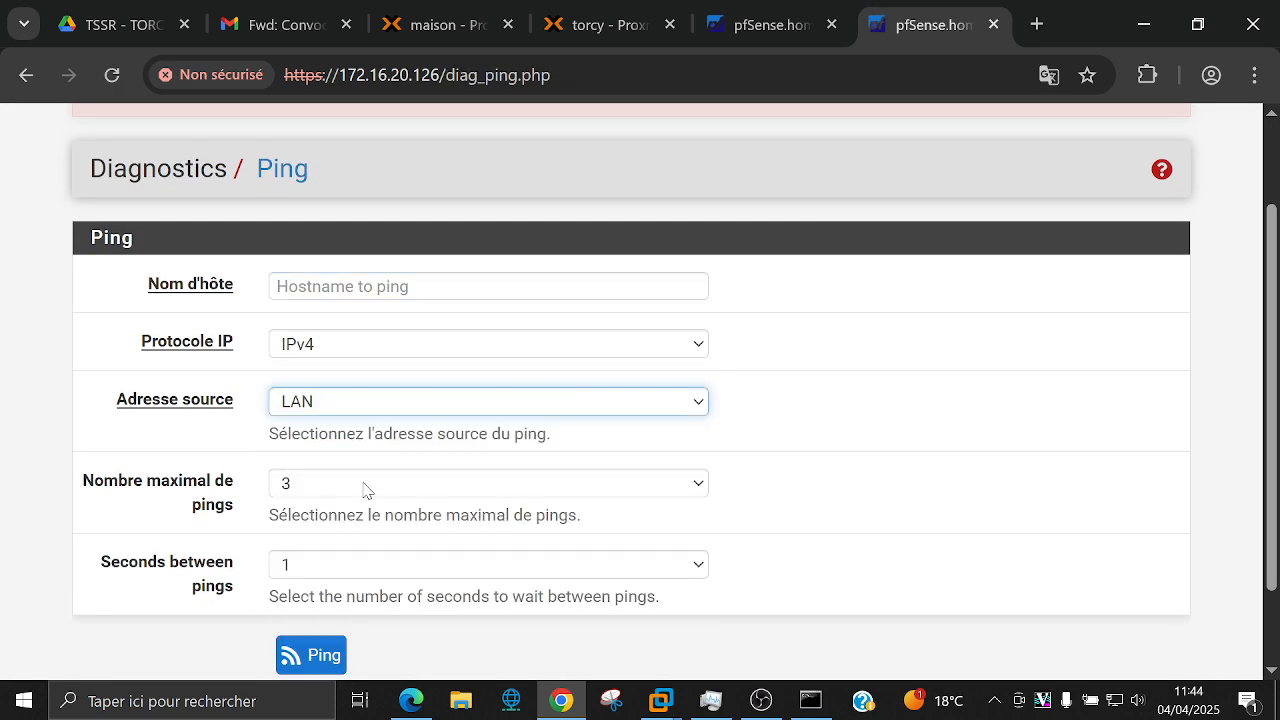
{"action": "left_click", "coordinate": [382, 285]}
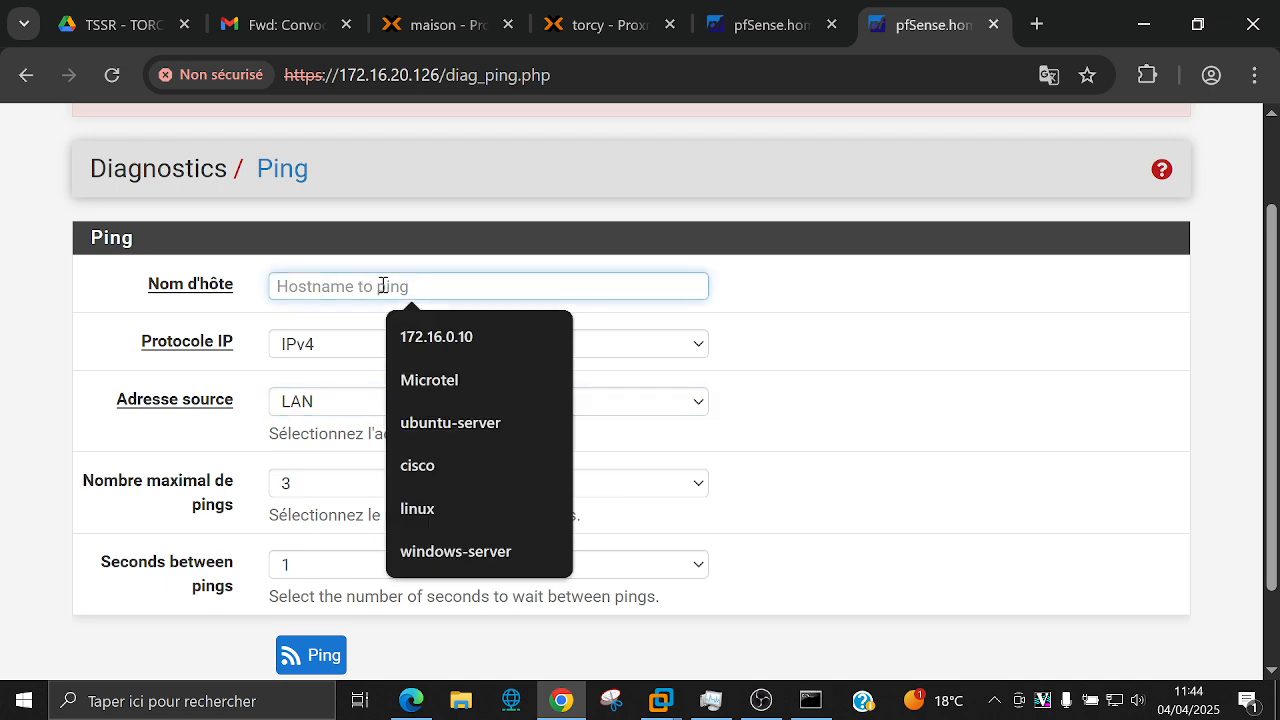
{"action": "type", "text": "172.50."}
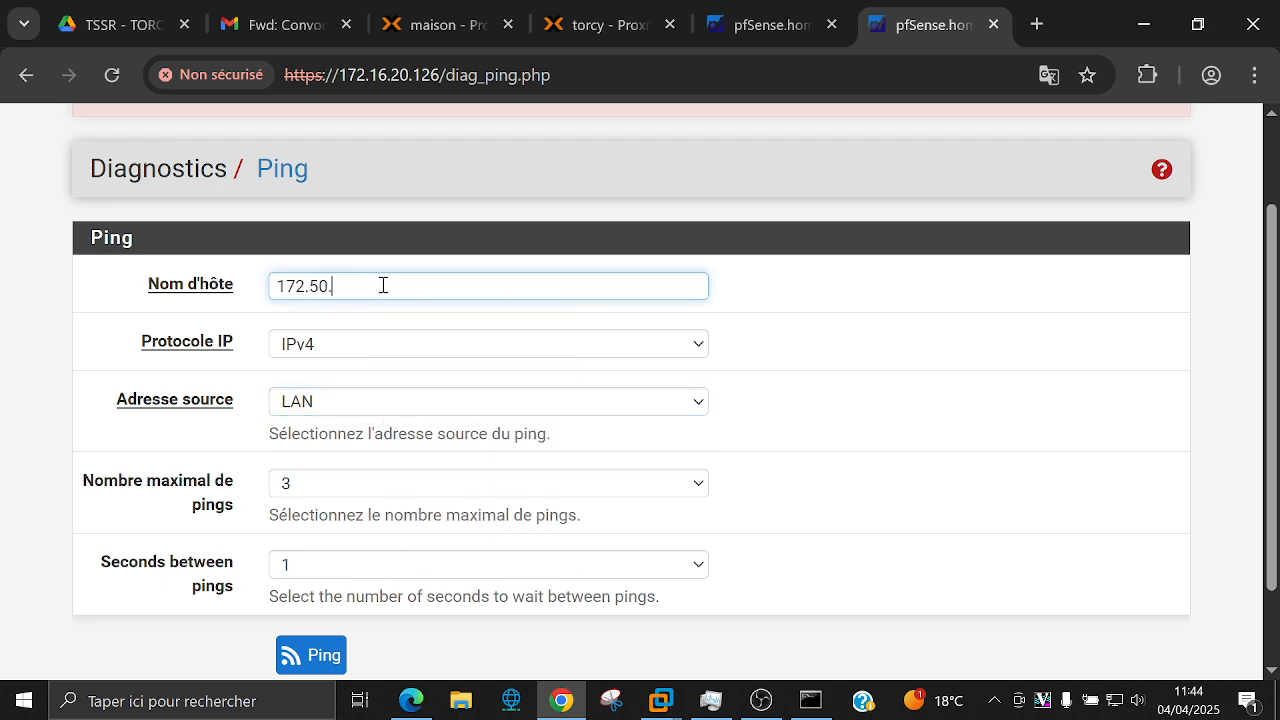
{"action": "type", "text": "5.15"}
{"action": "left_click", "coordinate": [390, 428]}
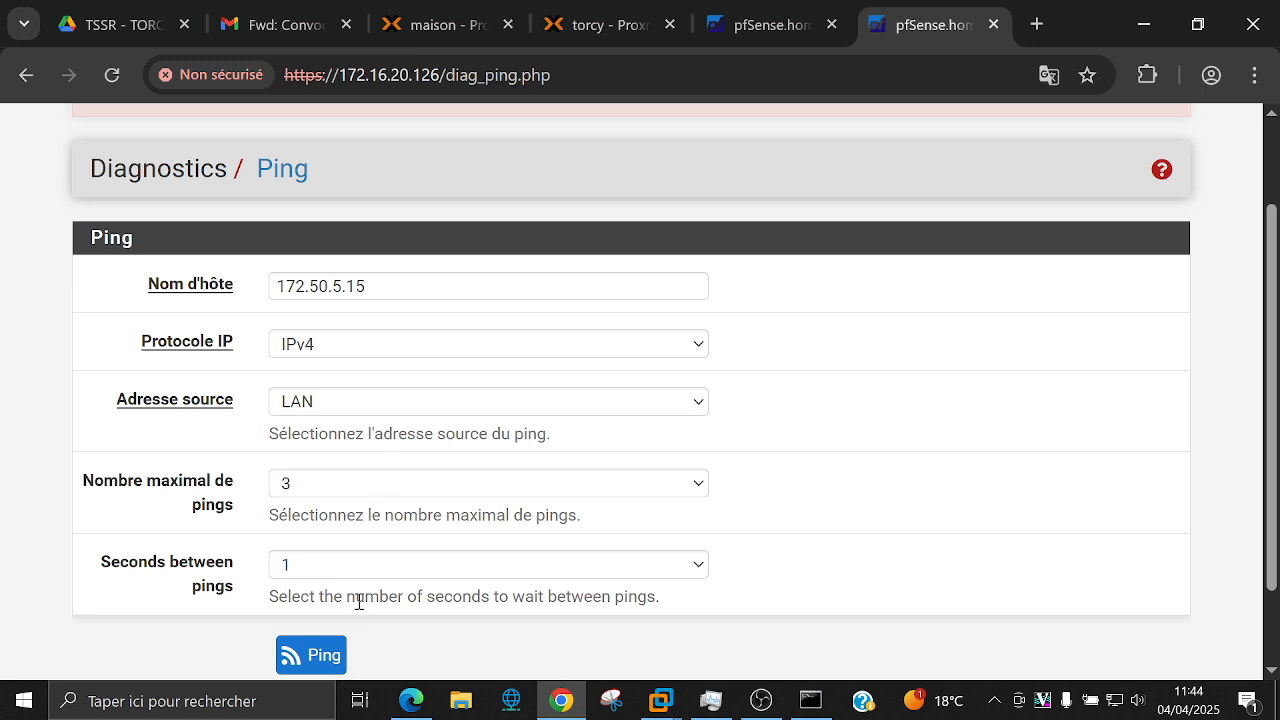
{"action": "left_click", "coordinate": [340, 656]}
Step: Read the ping result (3 sent, 0 received, 100% loss) after checking the Windows Server 2022 VM
{"action": "scroll", "coordinate": [815, 390], "scroll_direction": "down", "scroll_amount": 1}
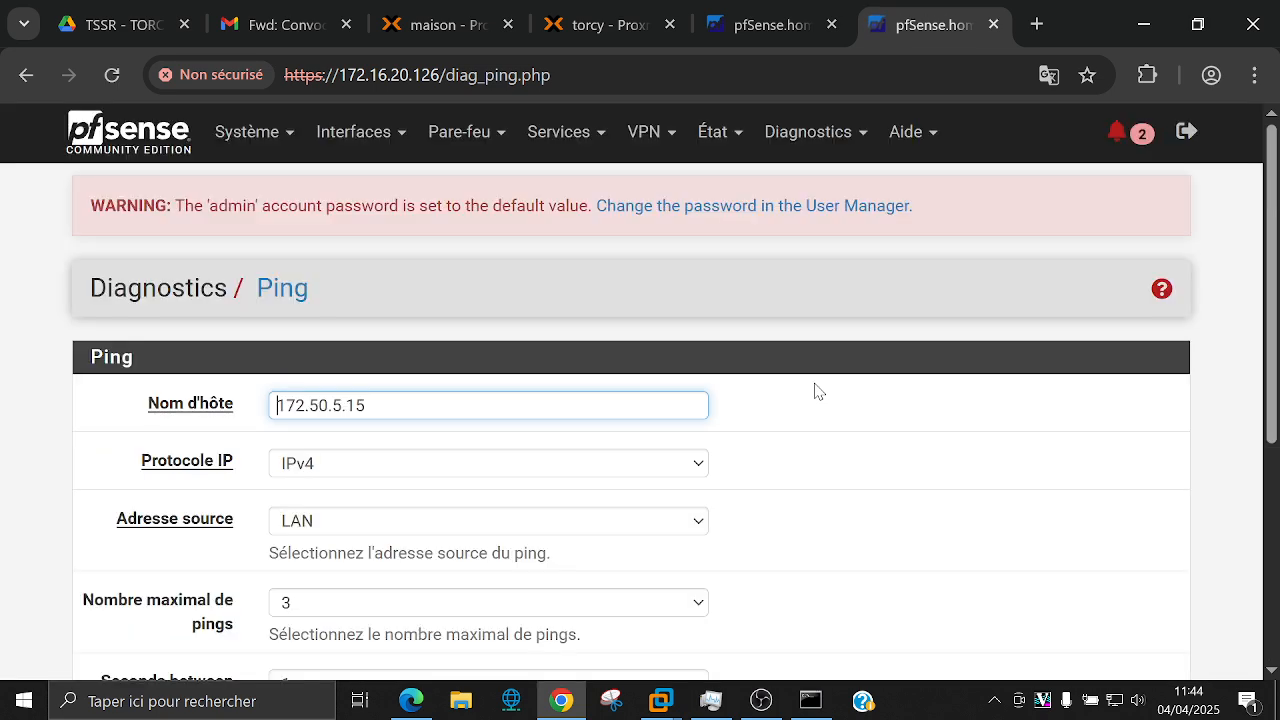
{"action": "scroll", "coordinate": [686, 294], "scroll_direction": "down", "scroll_amount": 5}
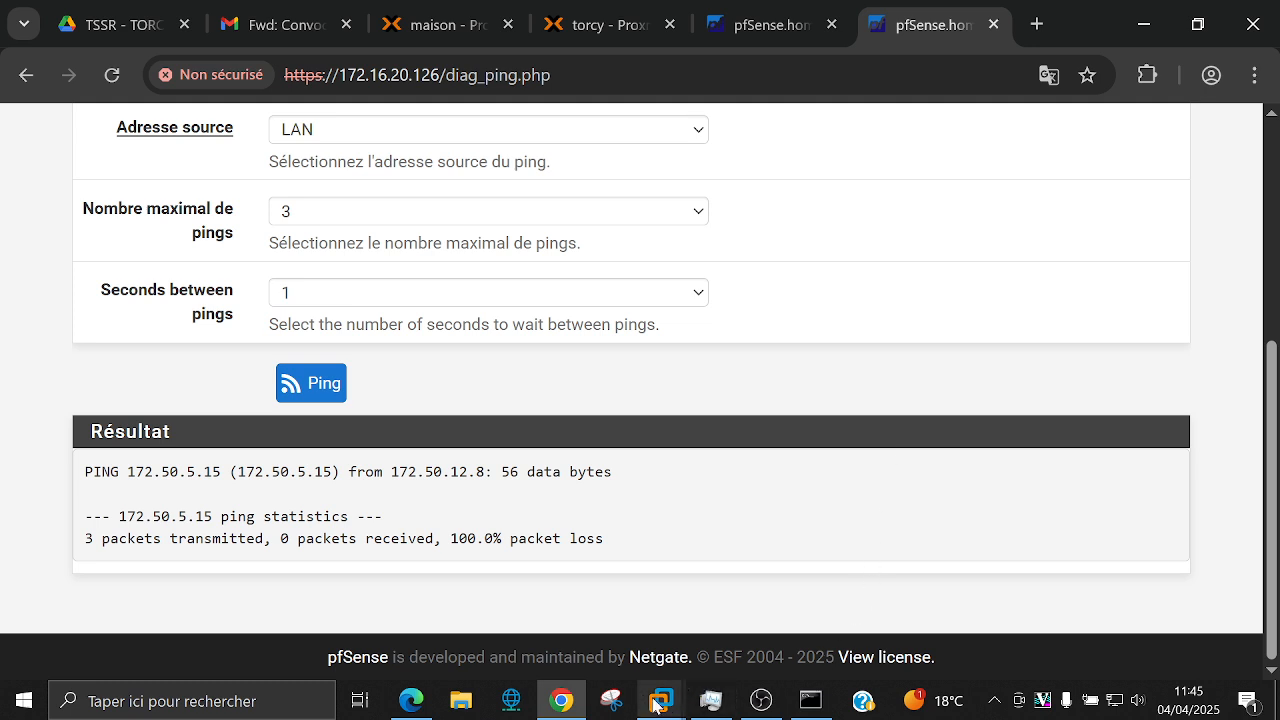
{"action": "mouse_move", "coordinate": [655, 705]}
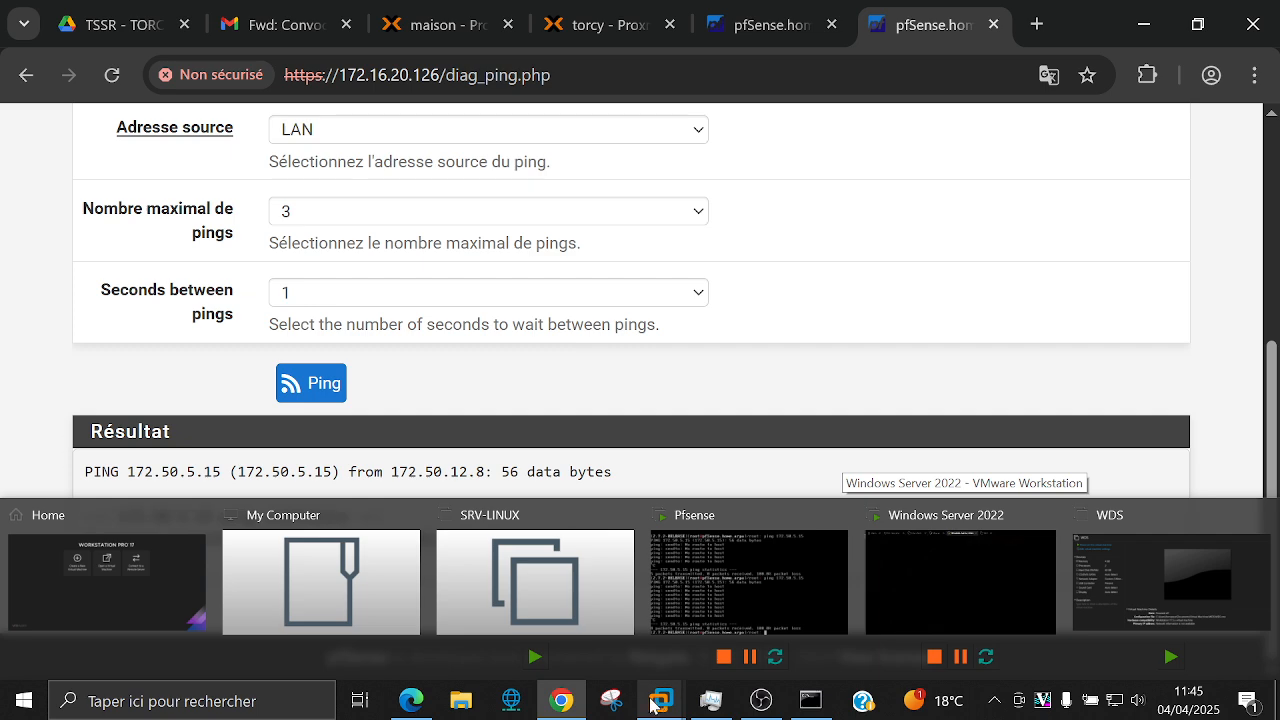
{"action": "left_click", "coordinate": [982, 595]}
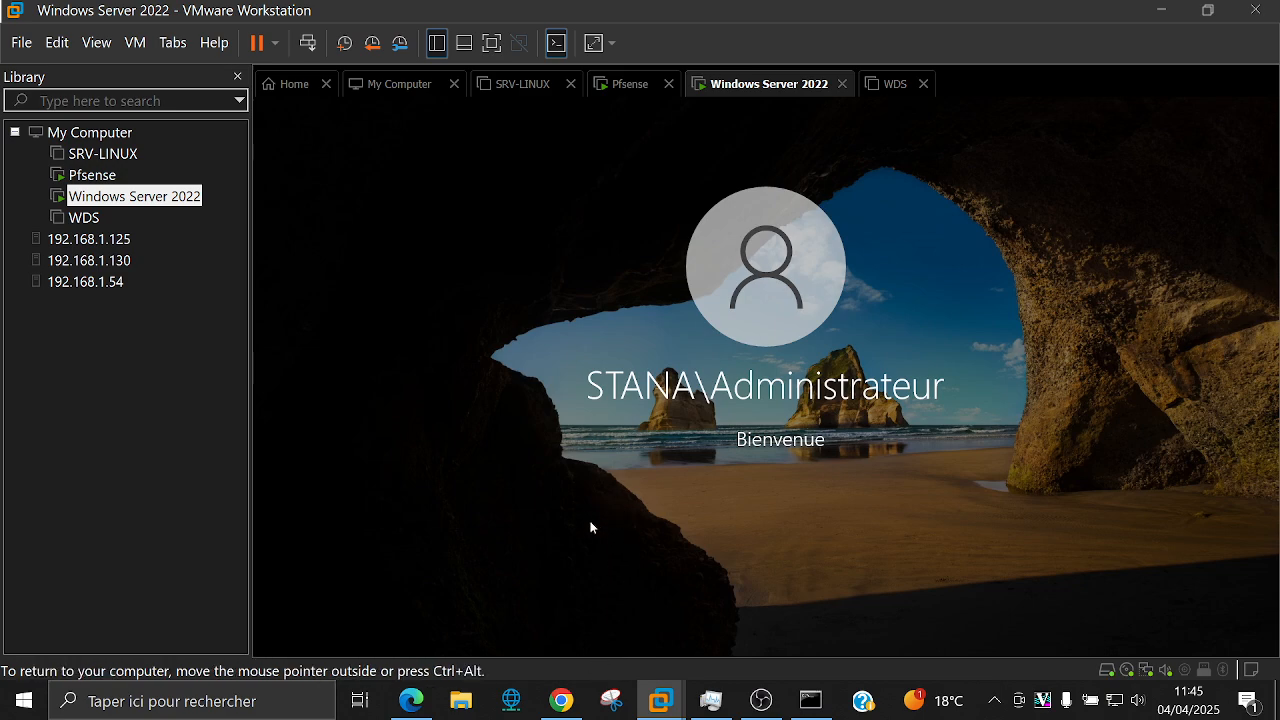
{"action": "left_click", "coordinate": [561, 703]}
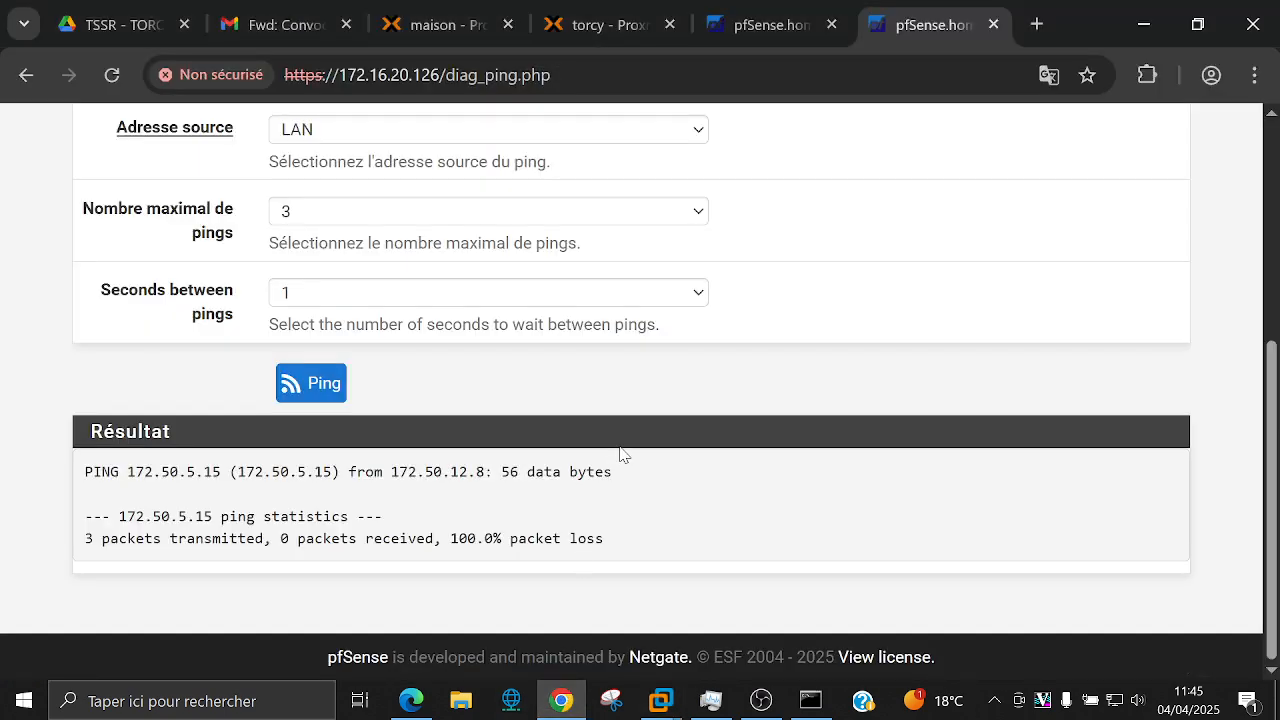
{"action": "scroll", "coordinate": [679, 416], "scroll_direction": "up", "scroll_amount": 4}
{"action": "scroll", "coordinate": [731, 414], "scroll_direction": "down", "scroll_amount": 1}
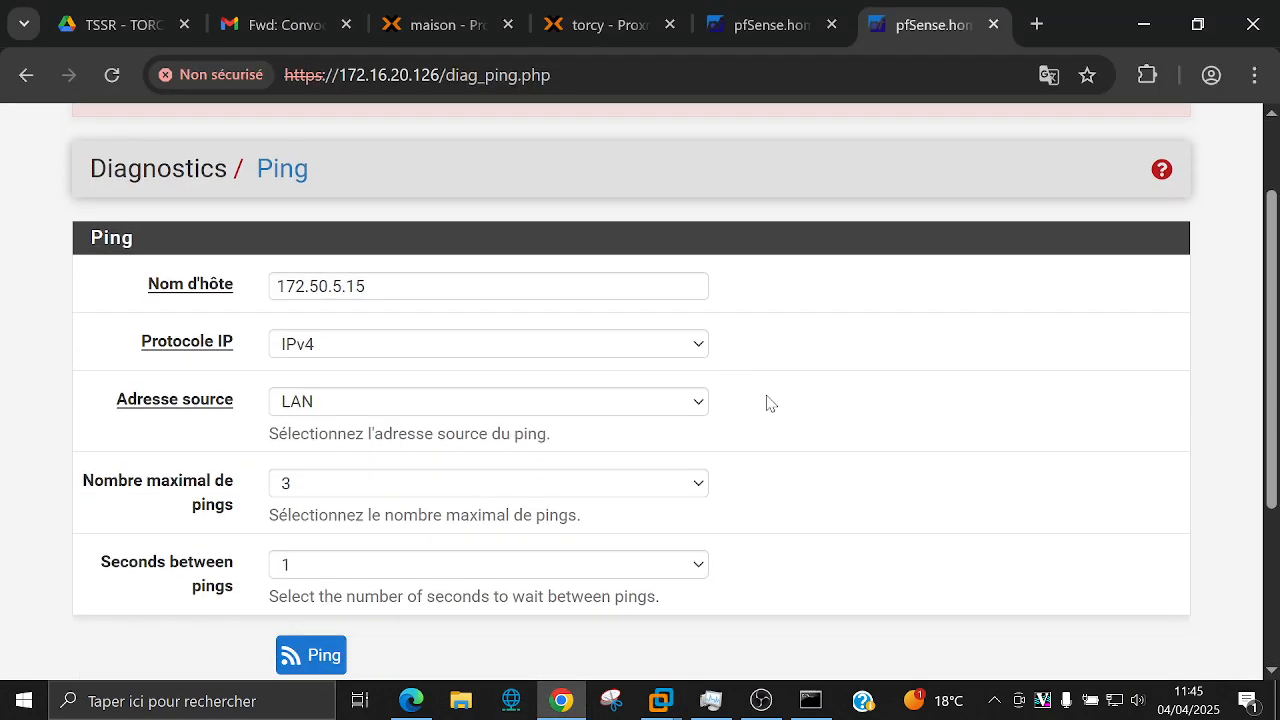
{"action": "scroll", "coordinate": [798, 390], "scroll_direction": "up", "scroll_amount": 1}
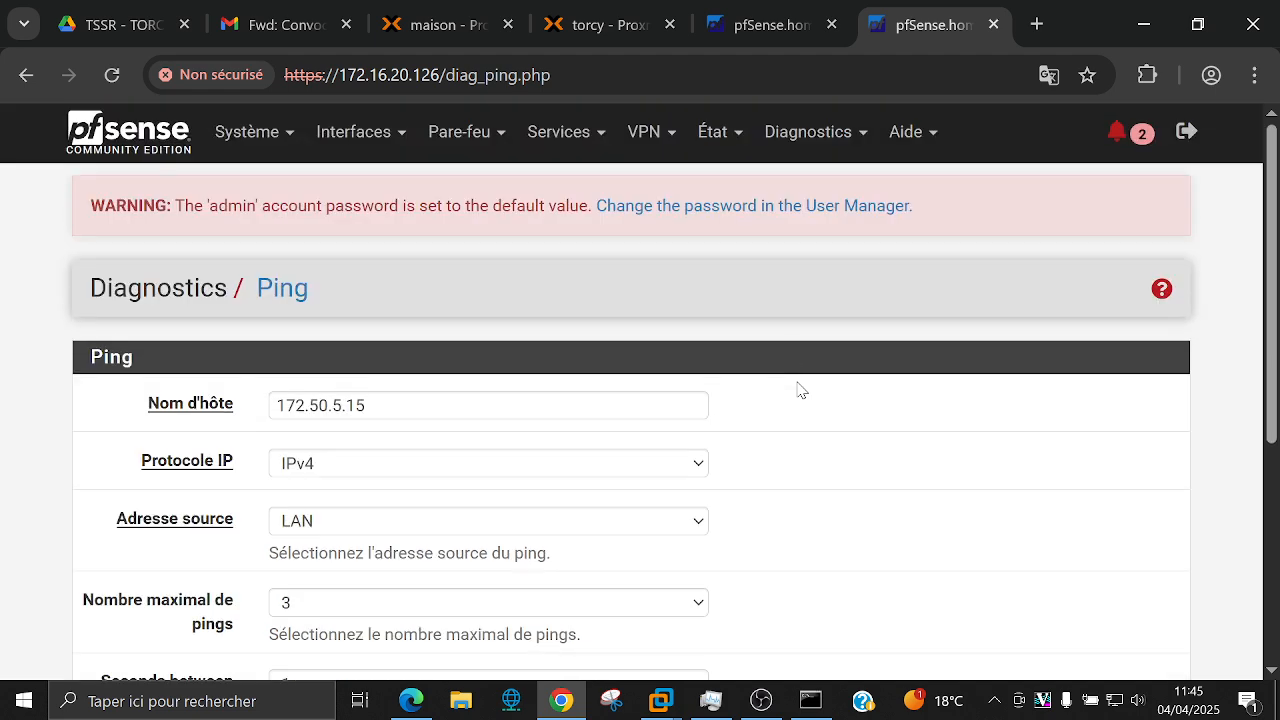
{"action": "left_click", "coordinate": [720, 133]}
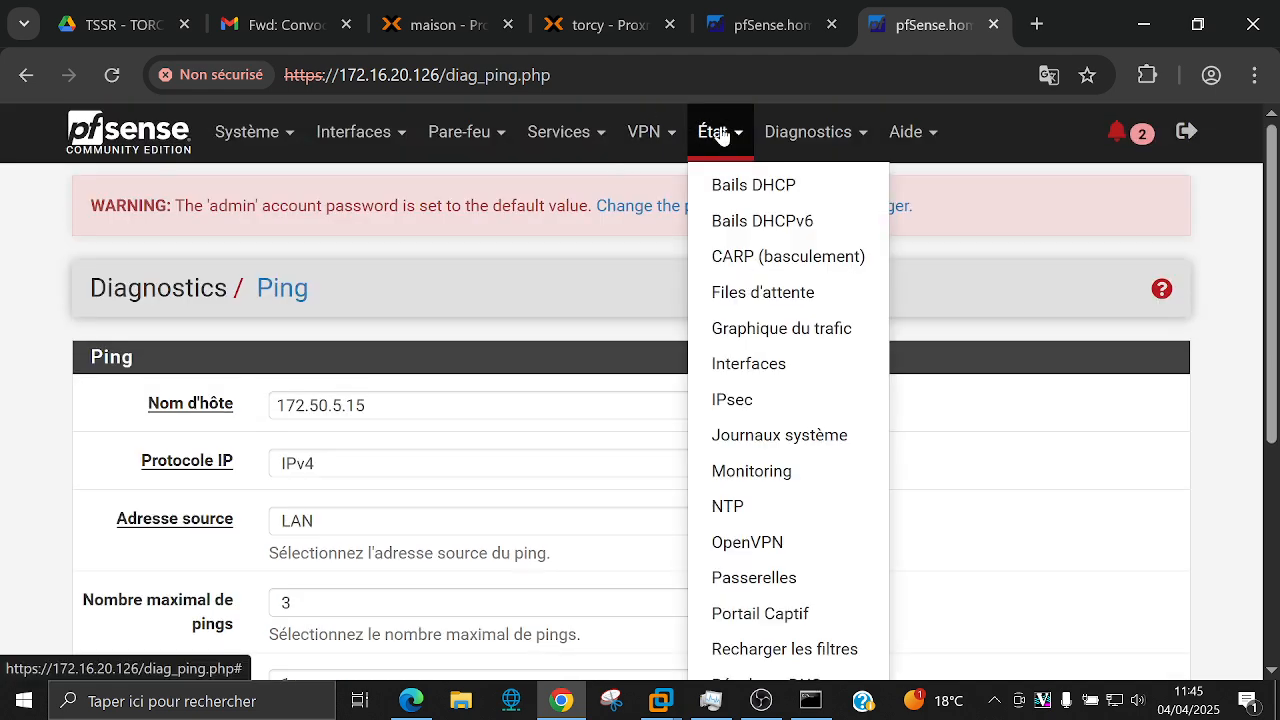
Step: Check IPsec status: tunnel 172.16.20.126–172.16.20.30 Established, child SA with 3 packets out, 0 in
{"action": "left_click", "coordinate": [766, 410]}
{"action": "scroll", "coordinate": [768, 412], "scroll_direction": "down", "scroll_amount": 1}
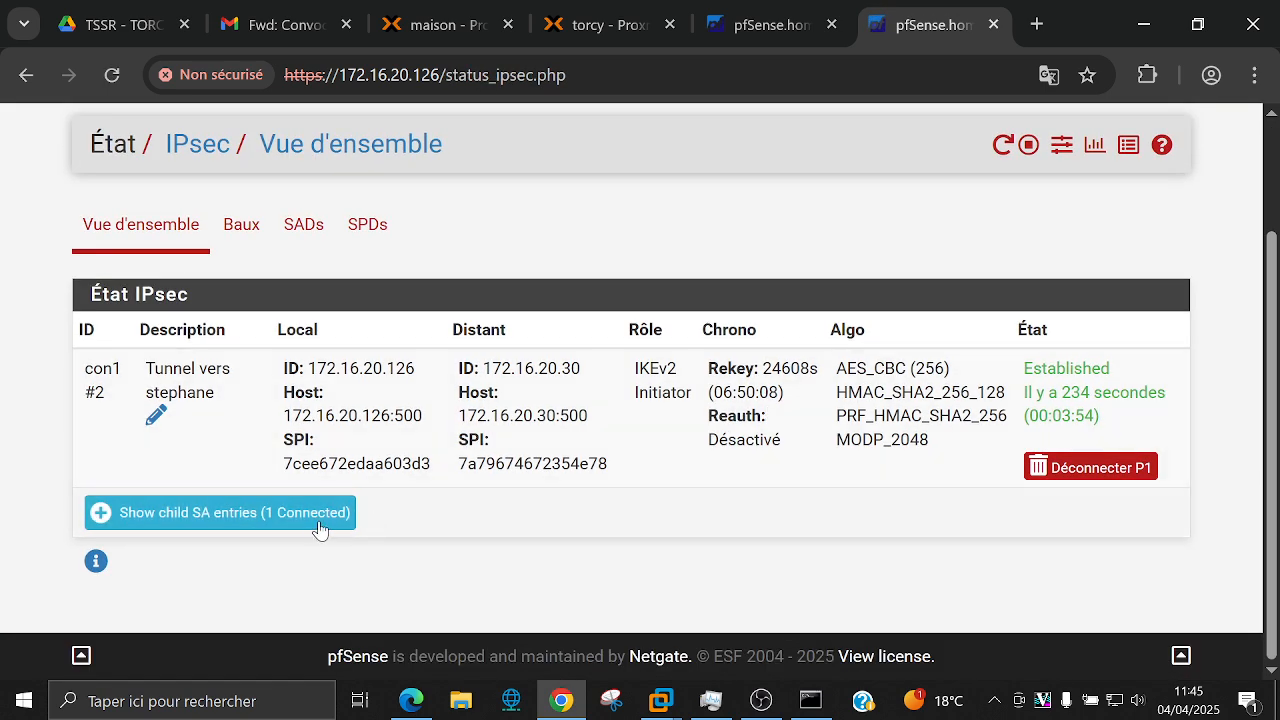
{"action": "left_click", "coordinate": [316, 524]}
{"action": "scroll", "coordinate": [675, 520], "scroll_direction": "down", "scroll_amount": 3}
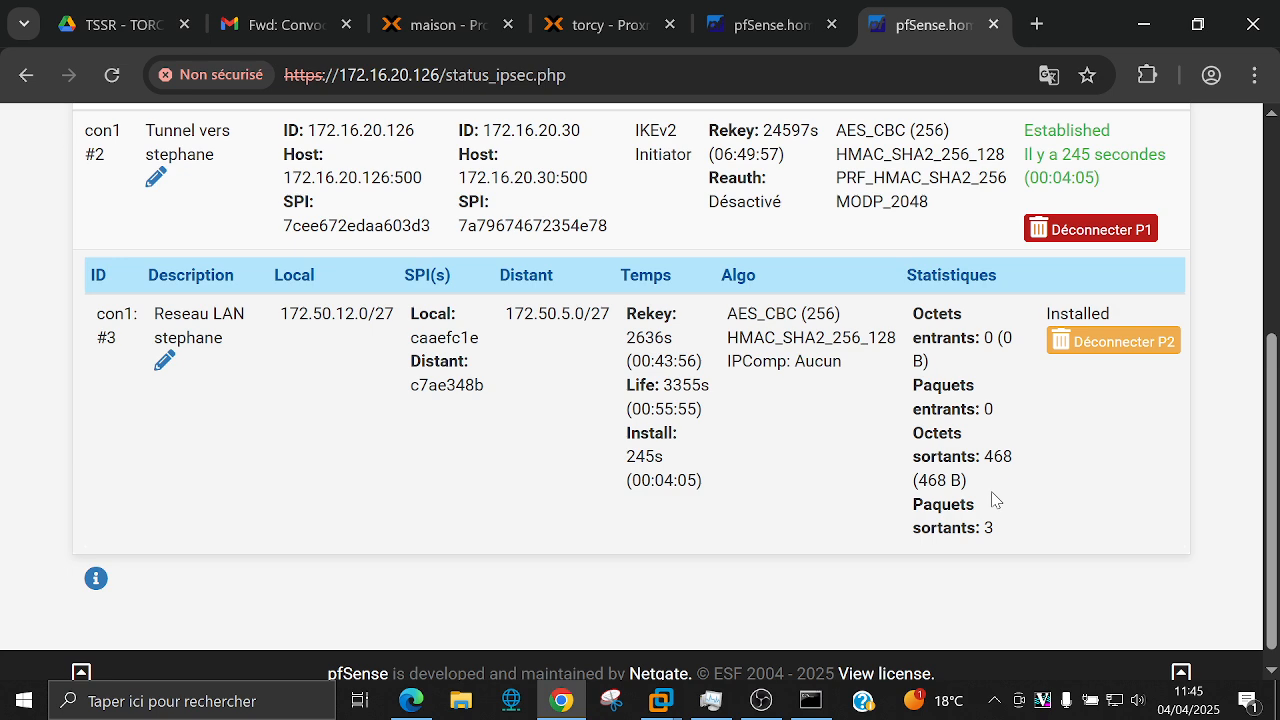
{"action": "scroll", "coordinate": [995, 500], "scroll_direction": "up", "scroll_amount": 4}
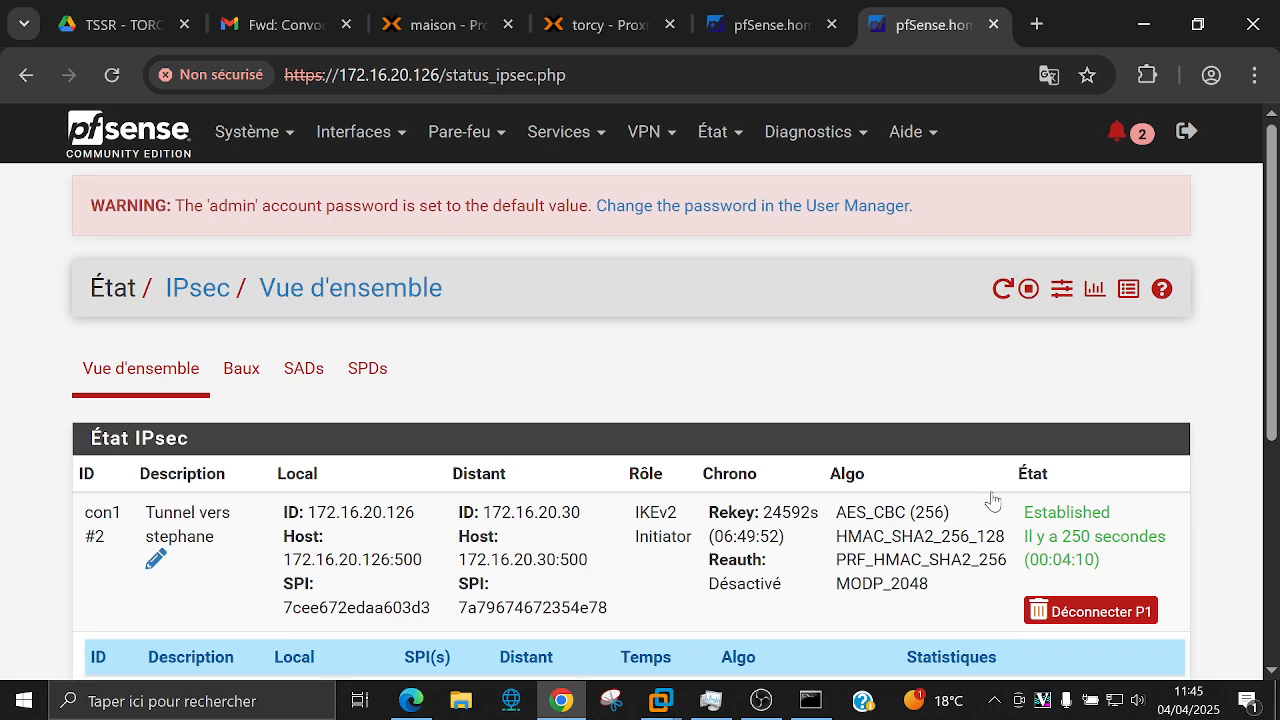
{"action": "scroll", "coordinate": [990, 500], "scroll_direction": "down", "scroll_amount": 3}
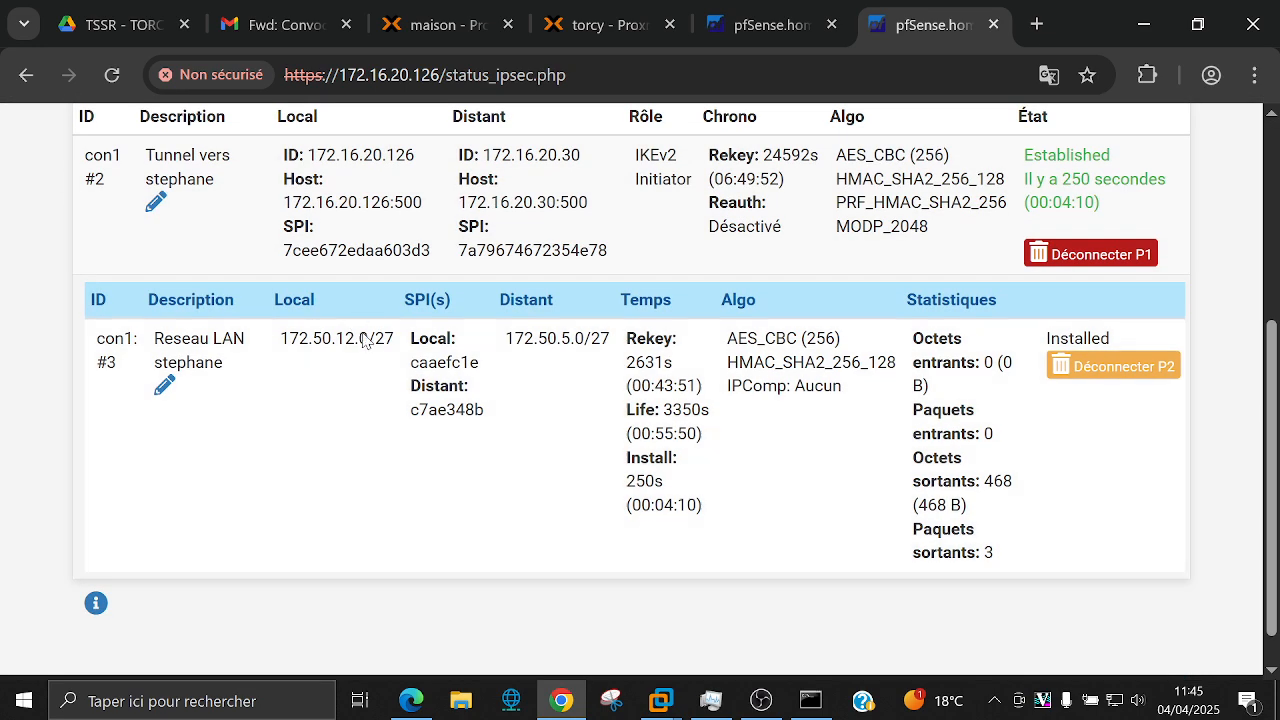
{"action": "scroll", "coordinate": [226, 437], "scroll_direction": "down", "scroll_amount": 2}
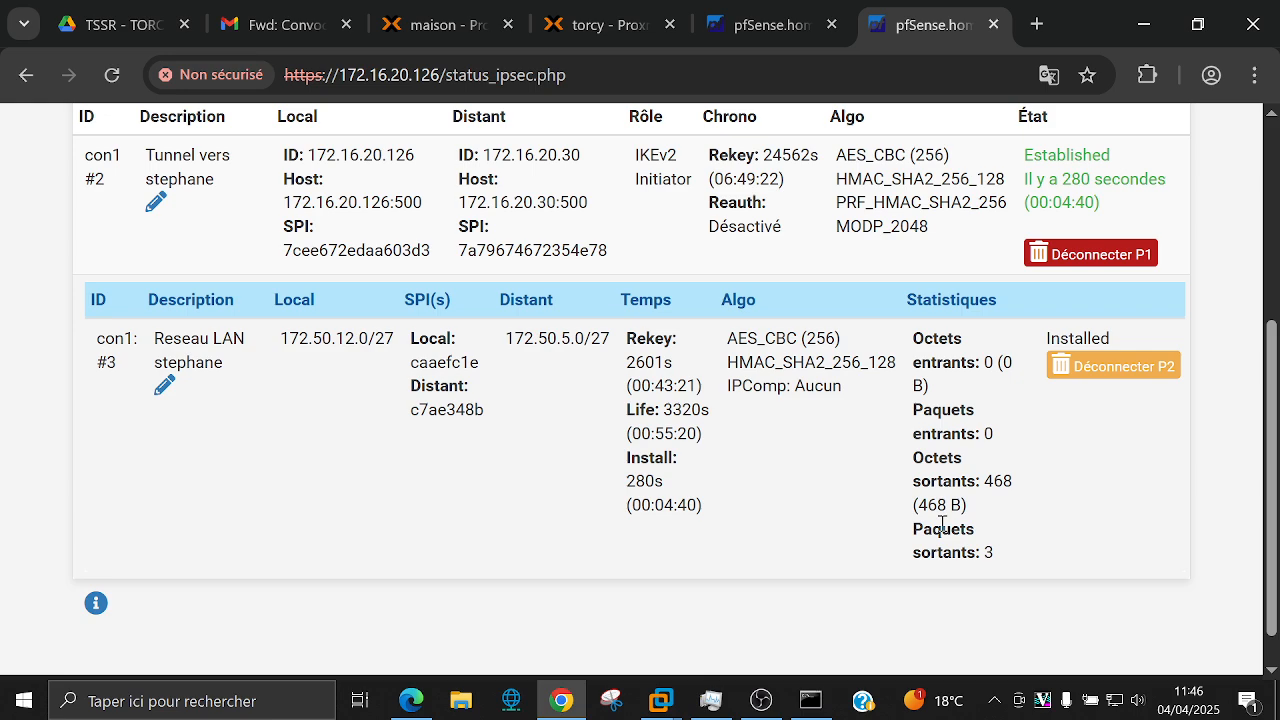
{"action": "scroll", "coordinate": [815, 338], "scroll_direction": "up", "scroll_amount": 4}
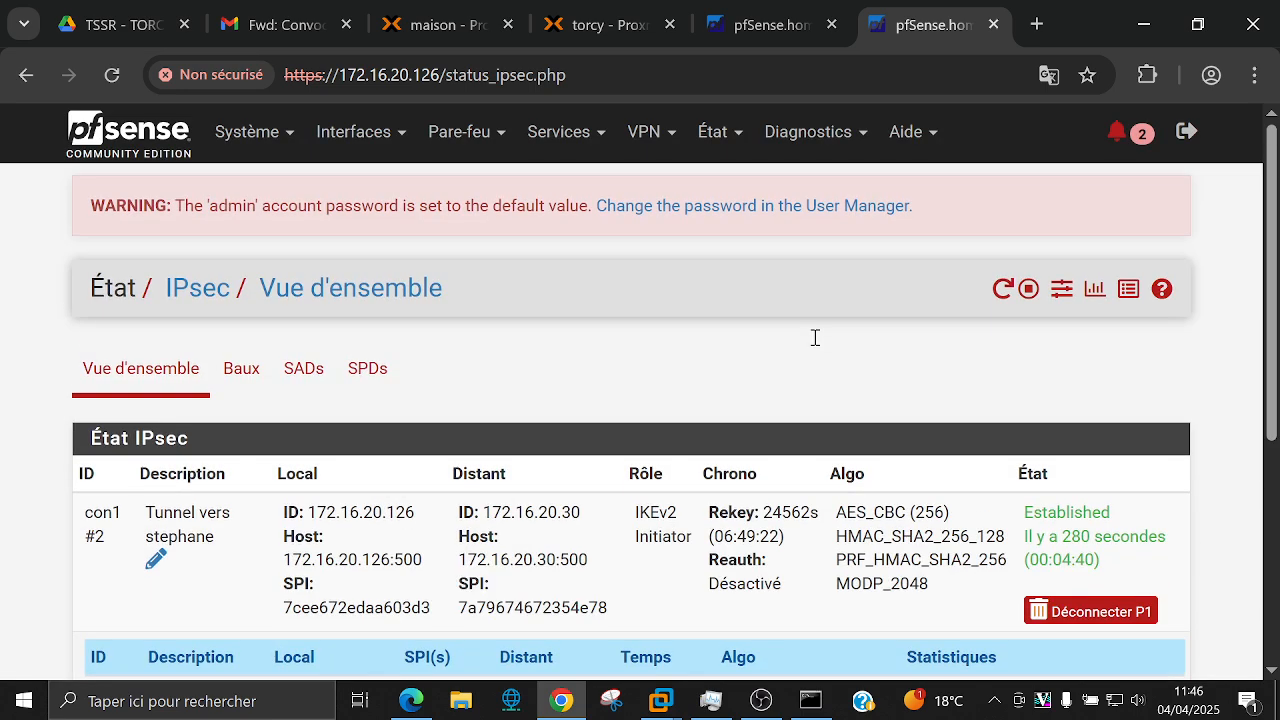
{"action": "scroll", "coordinate": [815, 338], "scroll_direction": "down", "scroll_amount": 1}
{"action": "scroll", "coordinate": [815, 338], "scroll_direction": "up", "scroll_amount": 1}
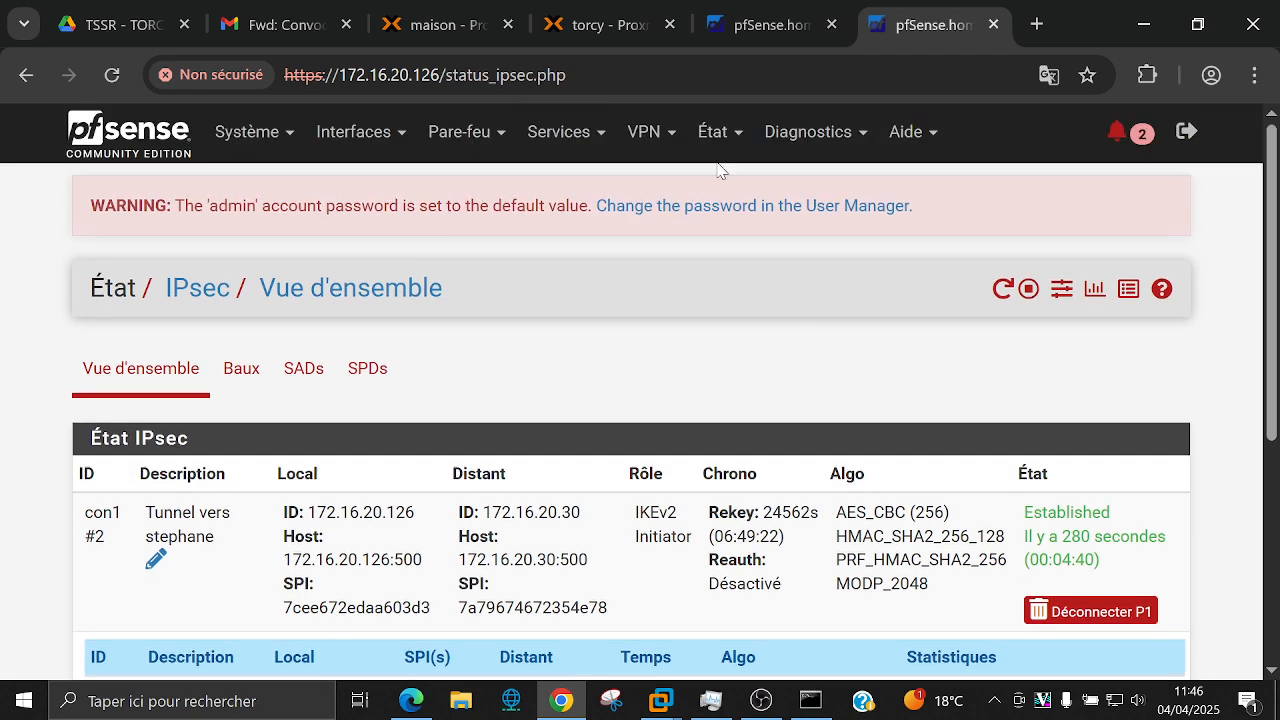
Step: Run exit in the Pfsense VM console to leave the root shell for the main menu
{"action": "left_click", "coordinate": [621, 24]}
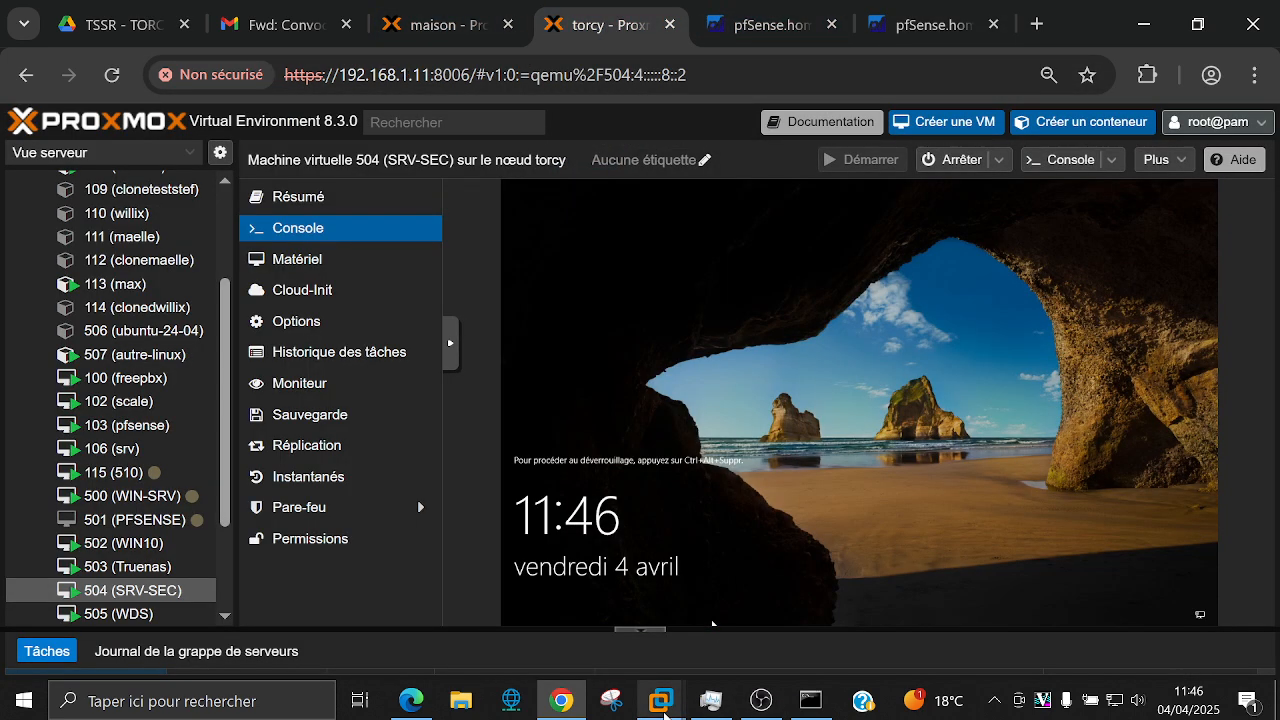
{"action": "mouse_move", "coordinate": [661, 700]}
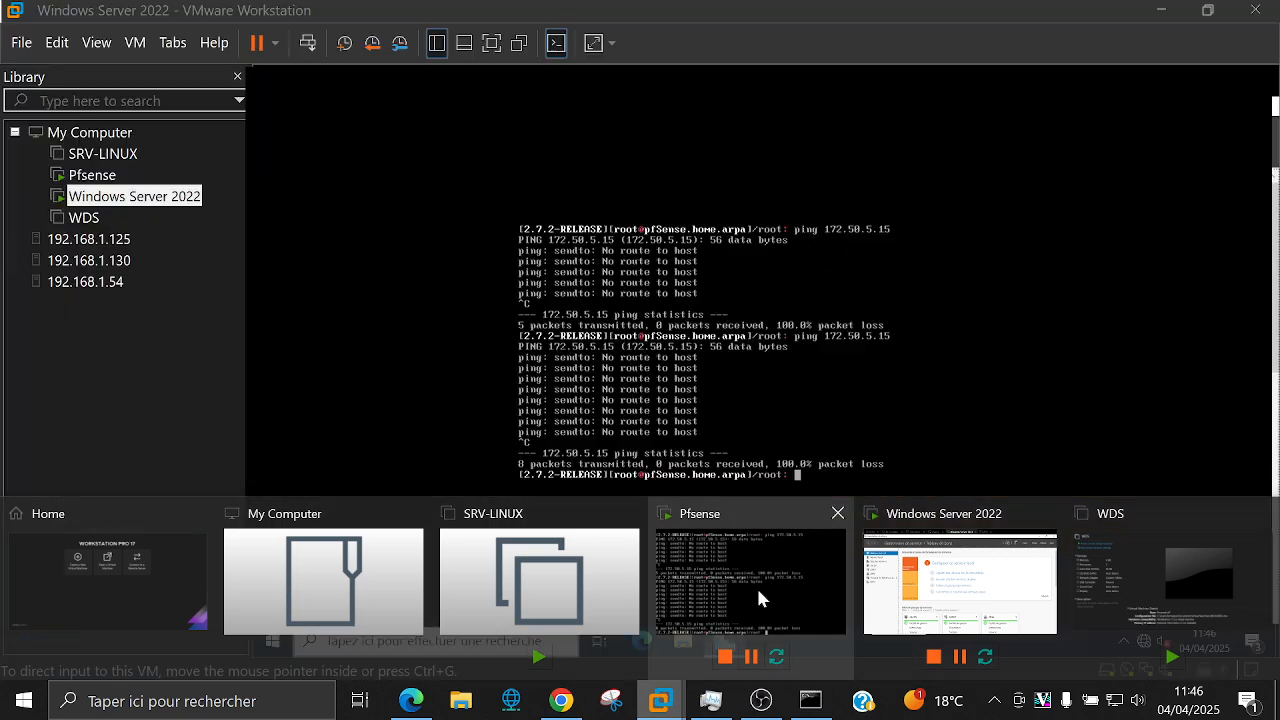
{"action": "left_click", "coordinate": [758, 592]}
{"action": "left_click", "coordinate": [654, 414]}
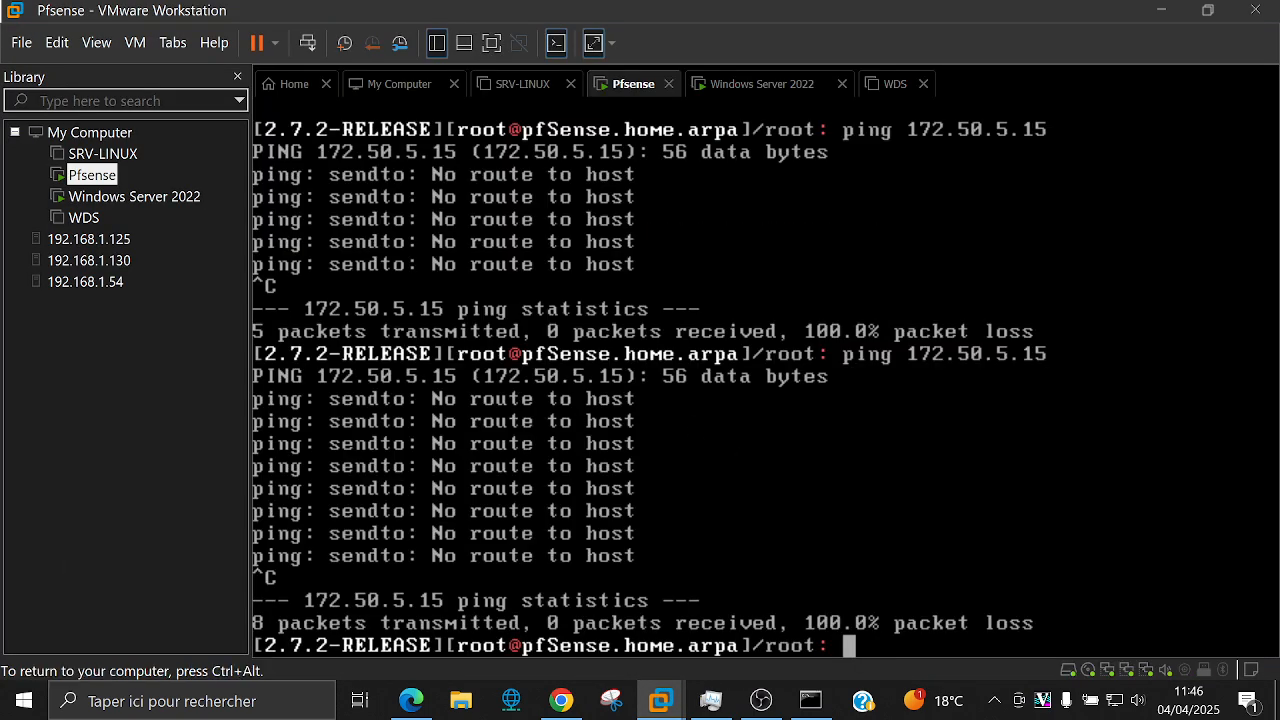
{"action": "type", "text": "exit"}
{"action": "key", "text": "Return"}
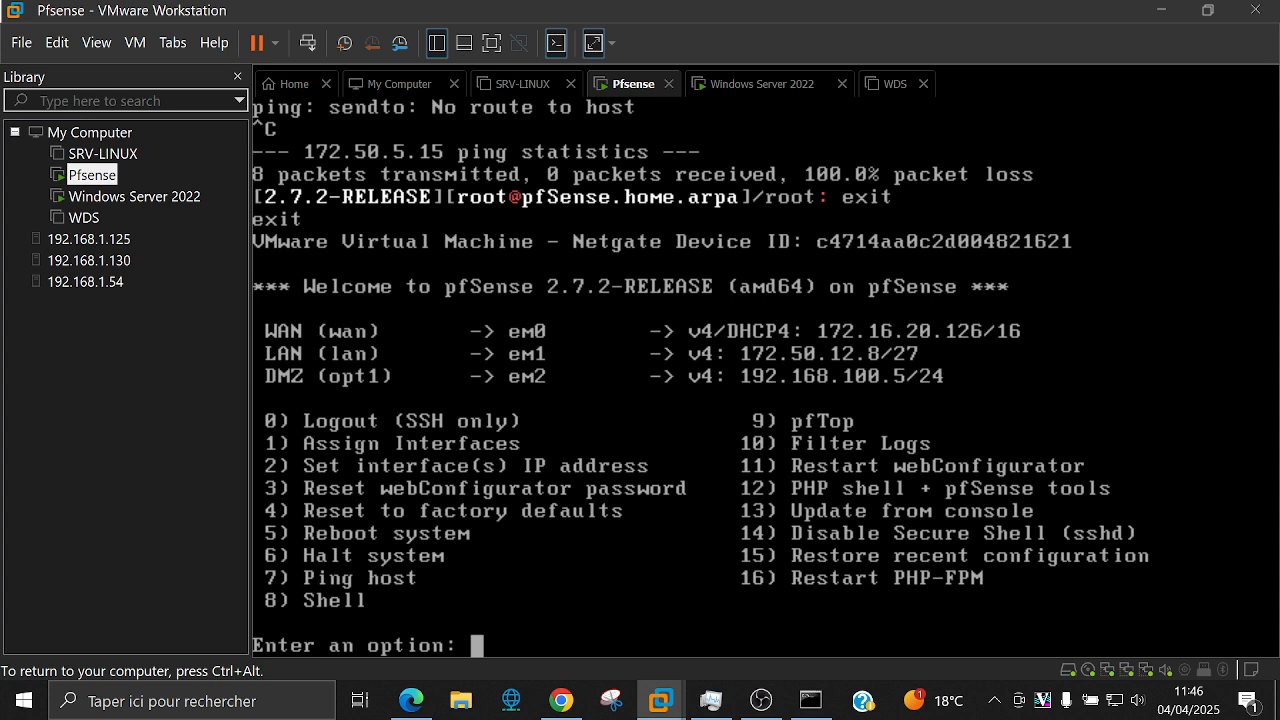
{"action": "key", "text": "ctrl+alt"}
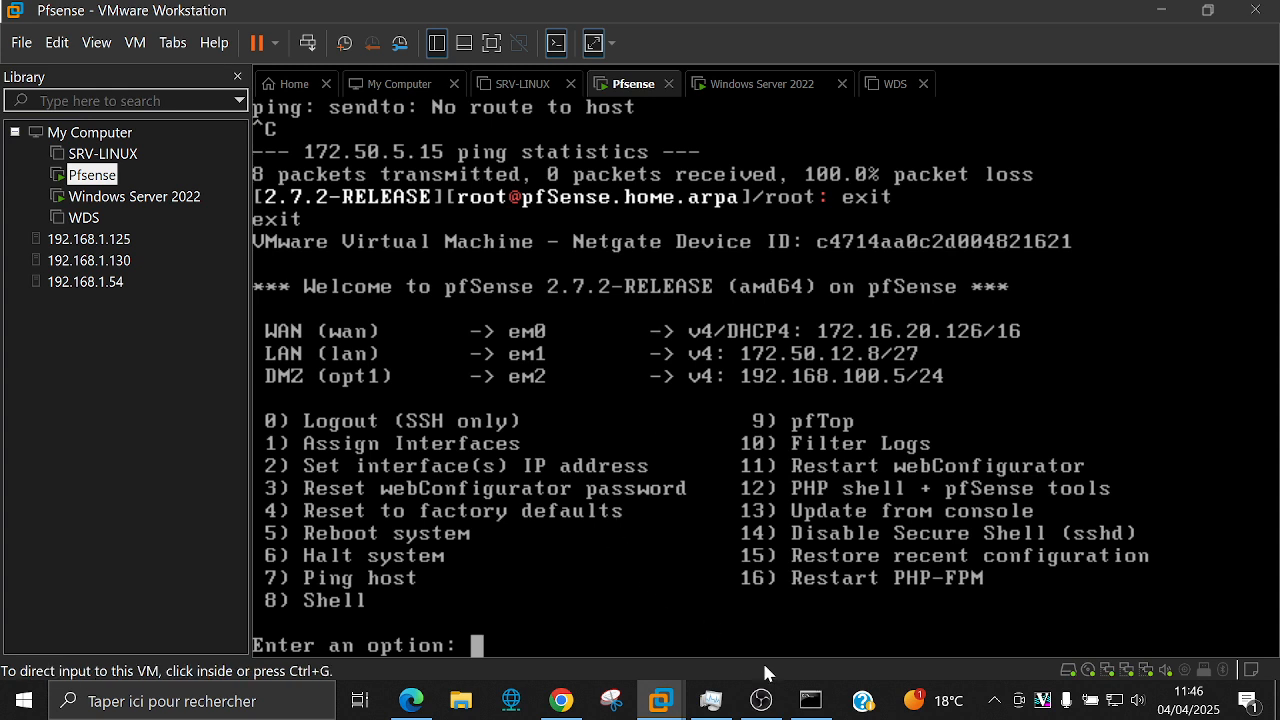
Step: Bring the Pfsense VM console back to front and release input with Ctrl+Alt
{"action": "mouse_move", "coordinate": [660, 700]}
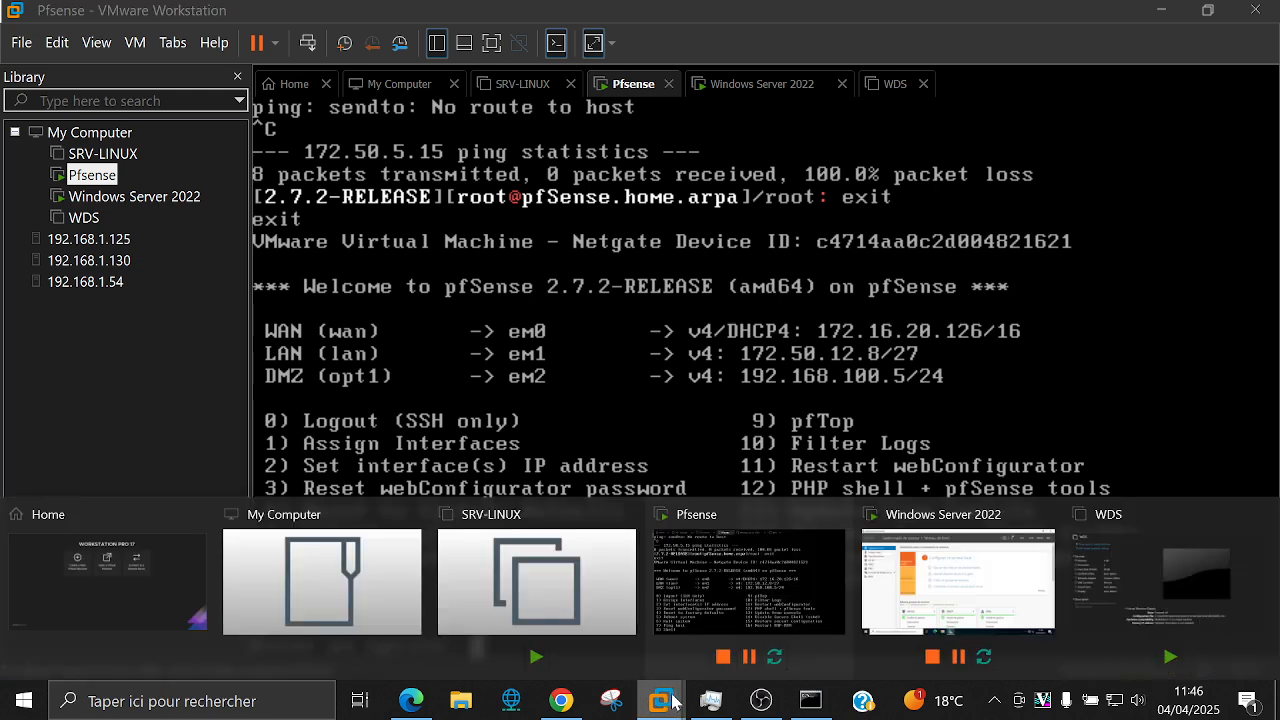
{"action": "left_click", "coordinate": [748, 571]}
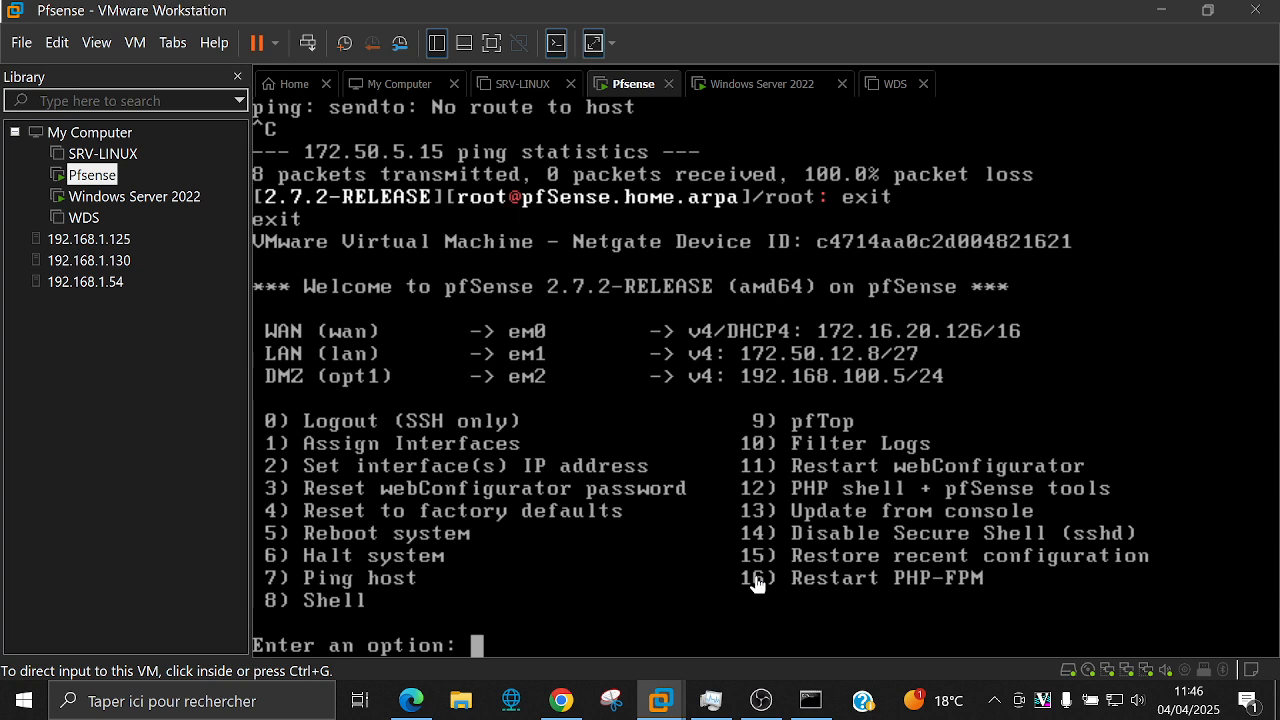
{"action": "left_click", "coordinate": [642, 618]}
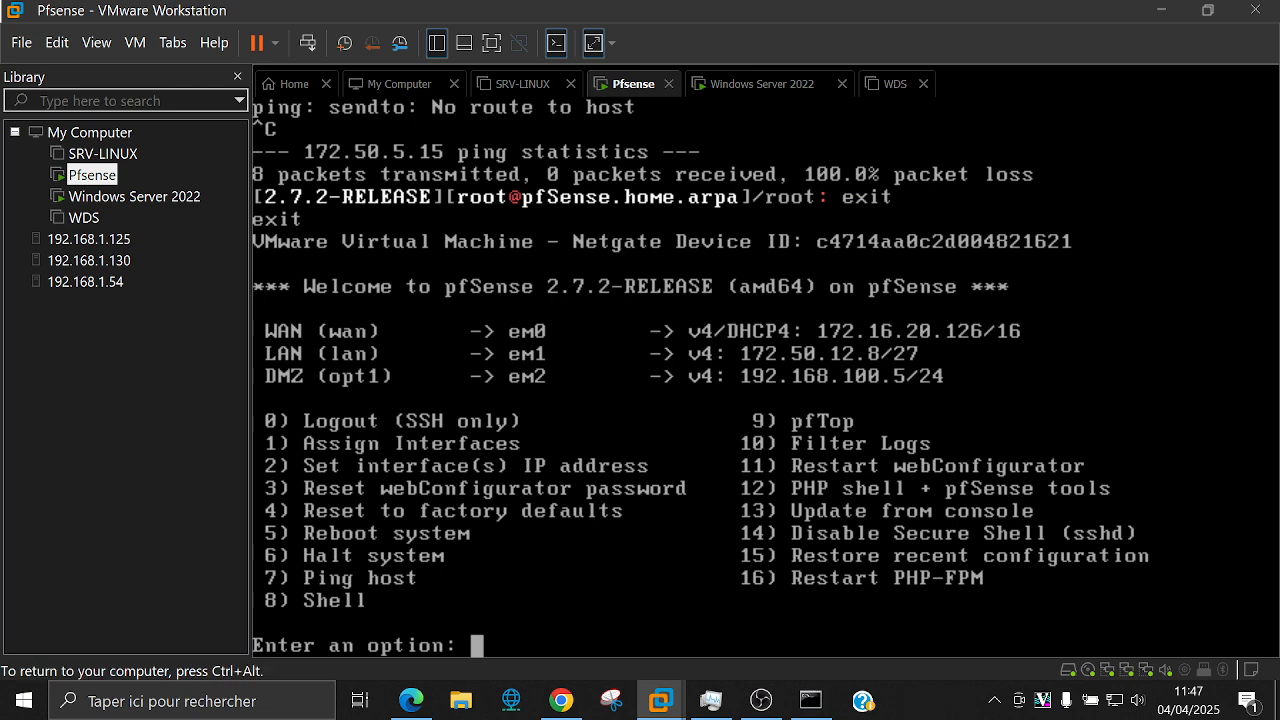
{"action": "key", "text": "ctrl+alt"}
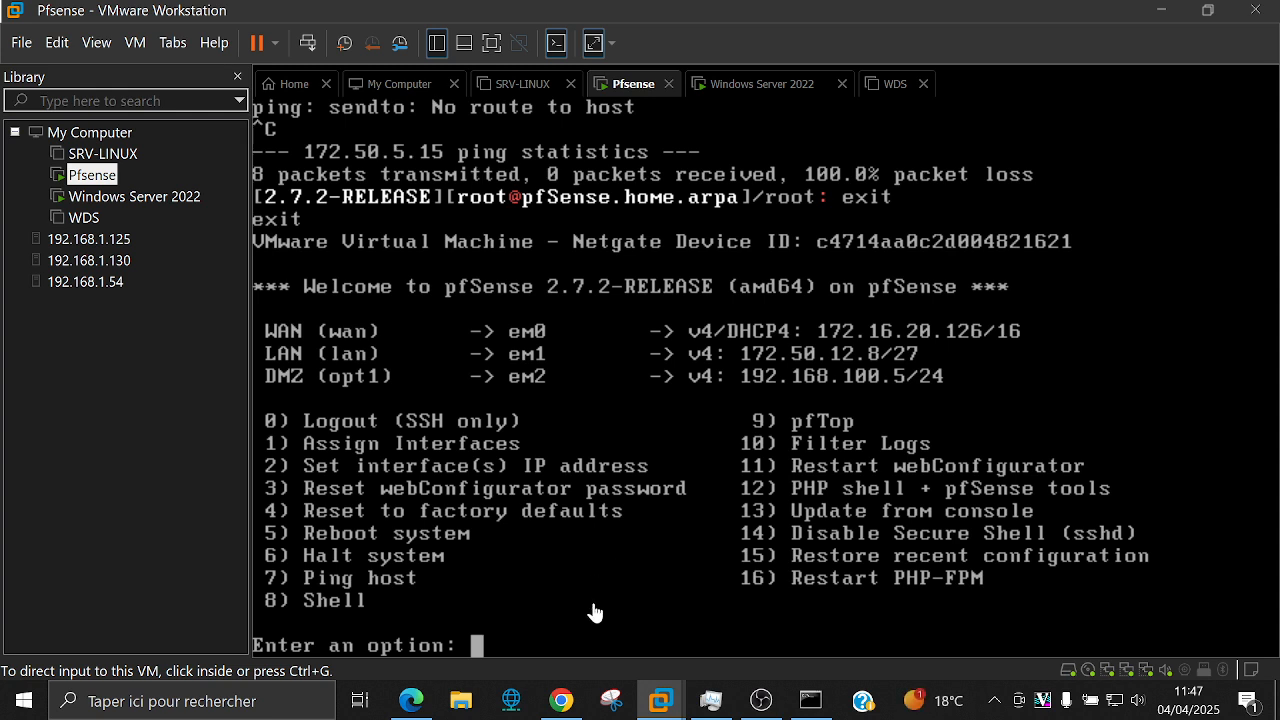
{"action": "mouse_move", "coordinate": [650, 704]}
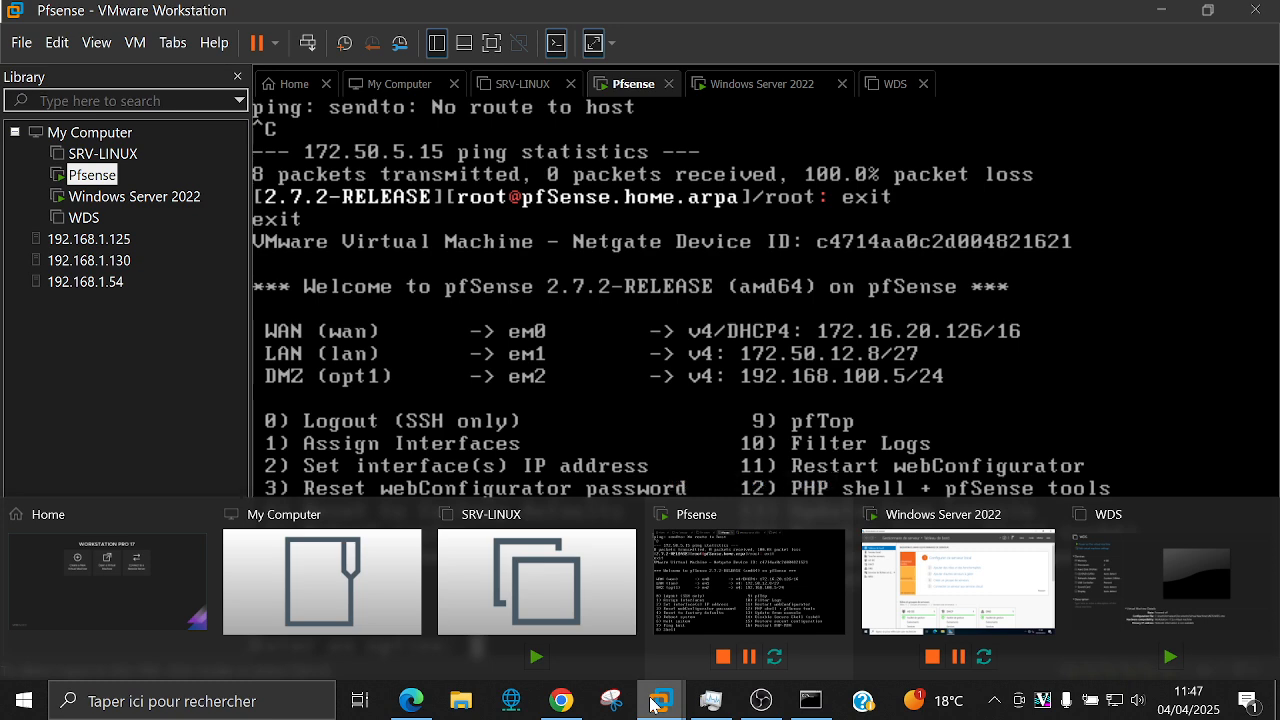
Step: Open Ethernet0's IPv4 properties from the Windows Server 2022 local server network connections
{"action": "left_click", "coordinate": [922, 578]}
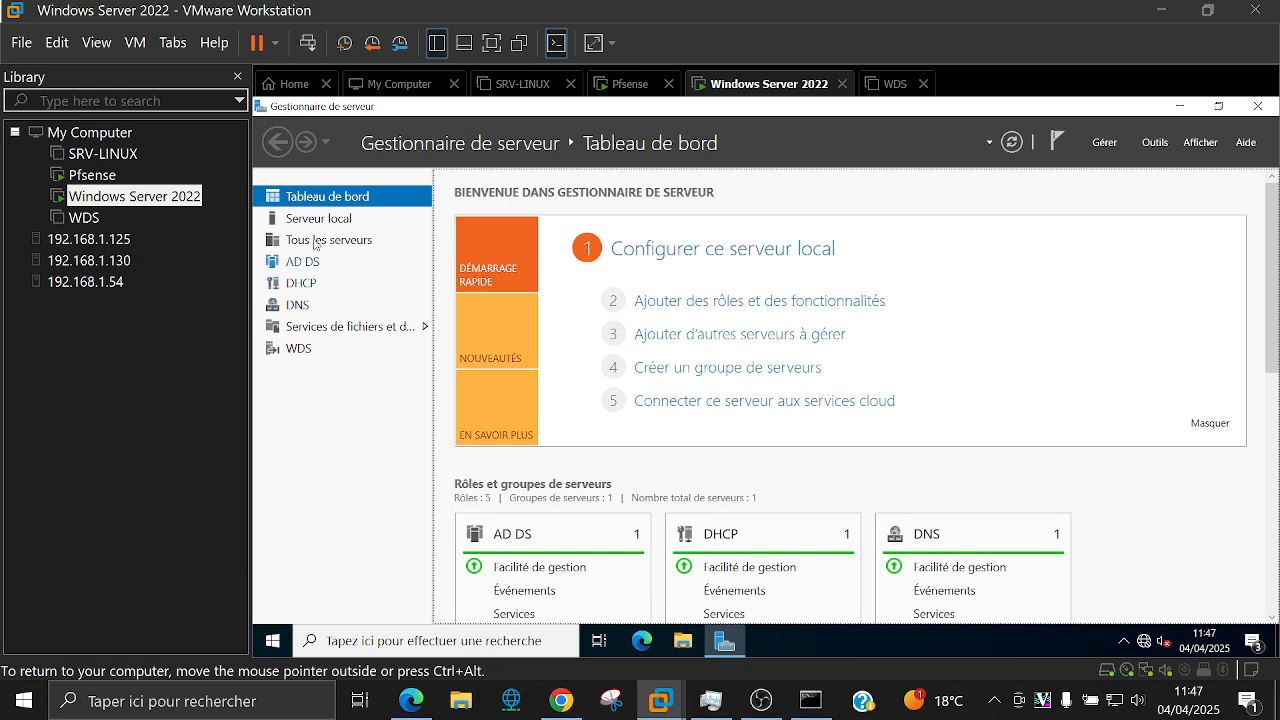
{"action": "left_click", "coordinate": [318, 218]}
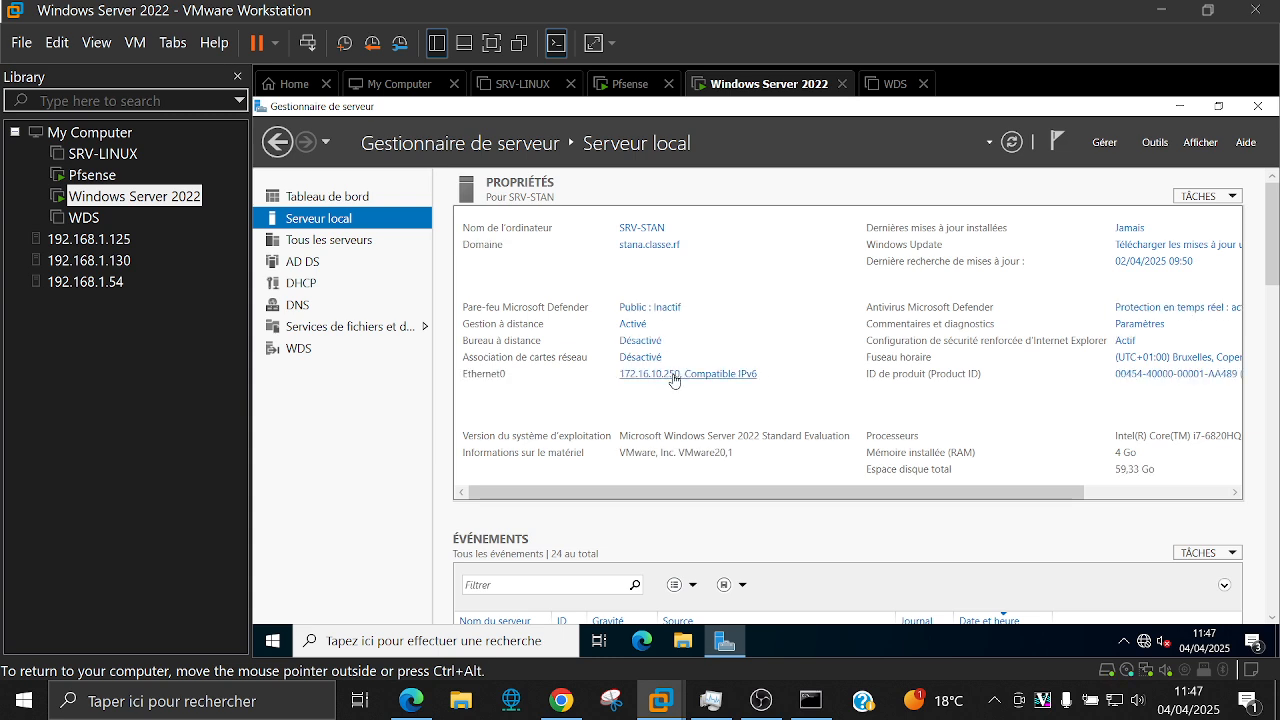
{"action": "left_click", "coordinate": [674, 380]}
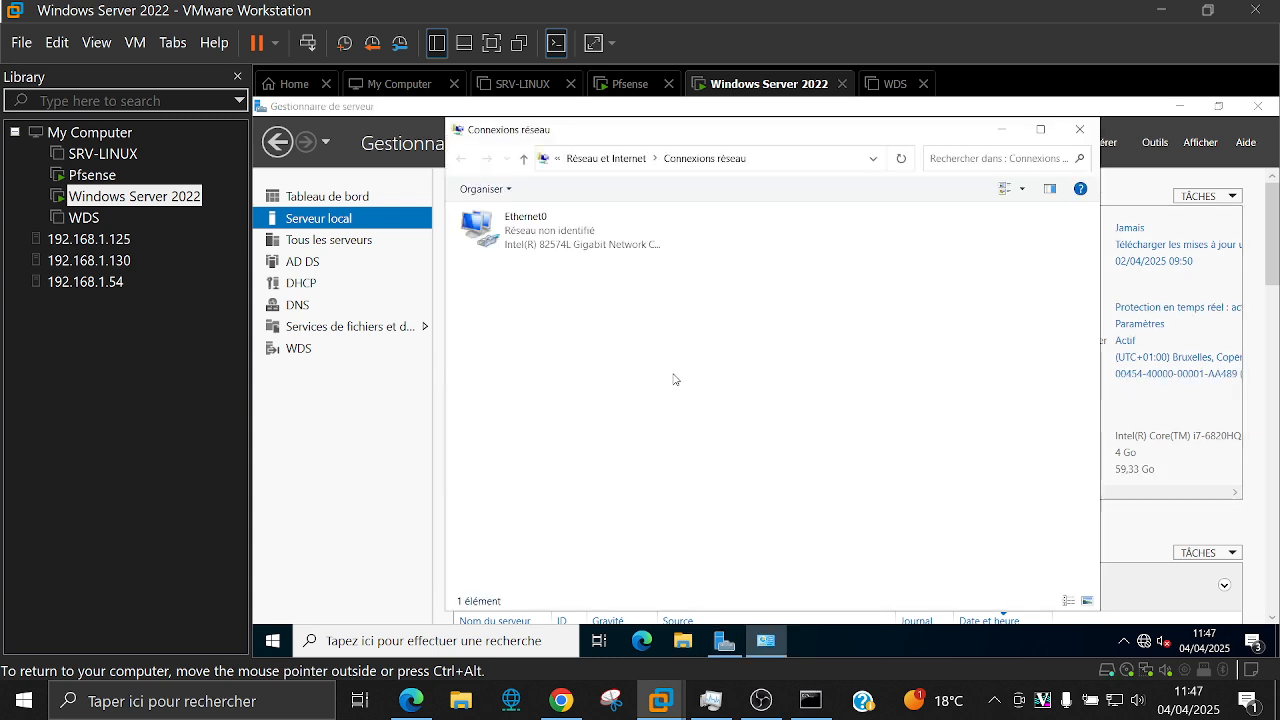
{"action": "double_click", "coordinate": [541, 232]}
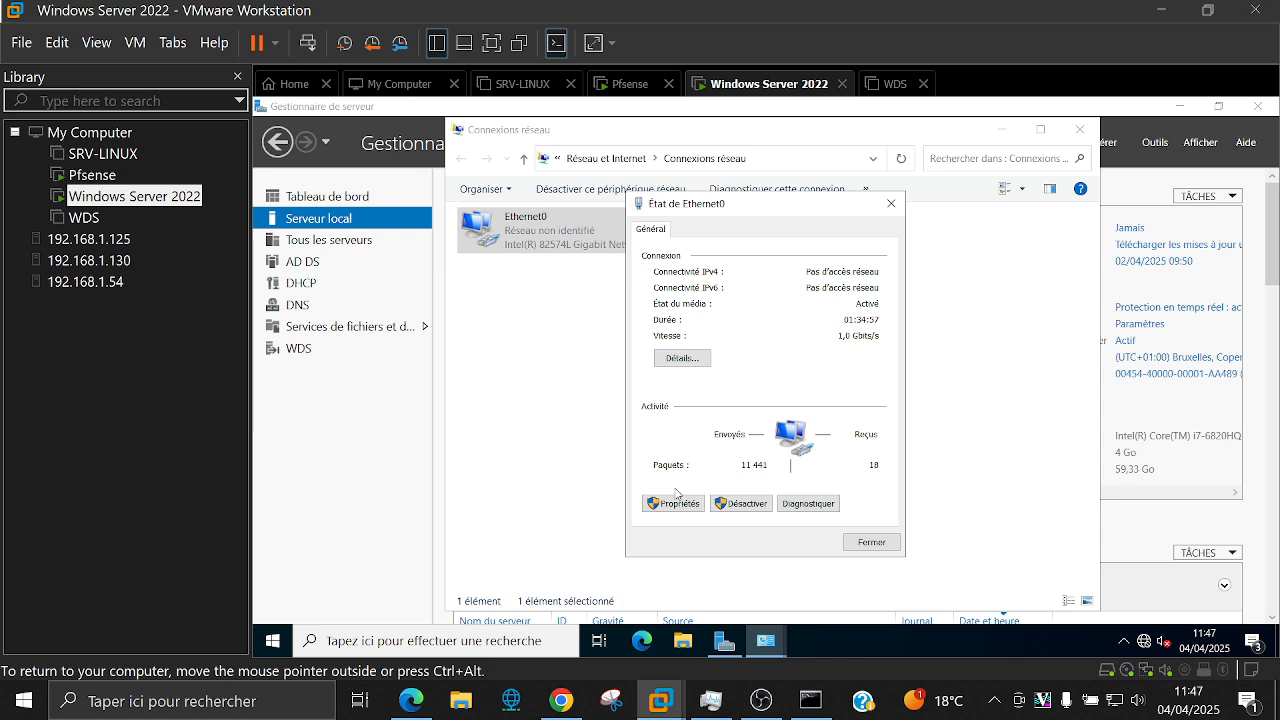
{"action": "left_click", "coordinate": [678, 500]}
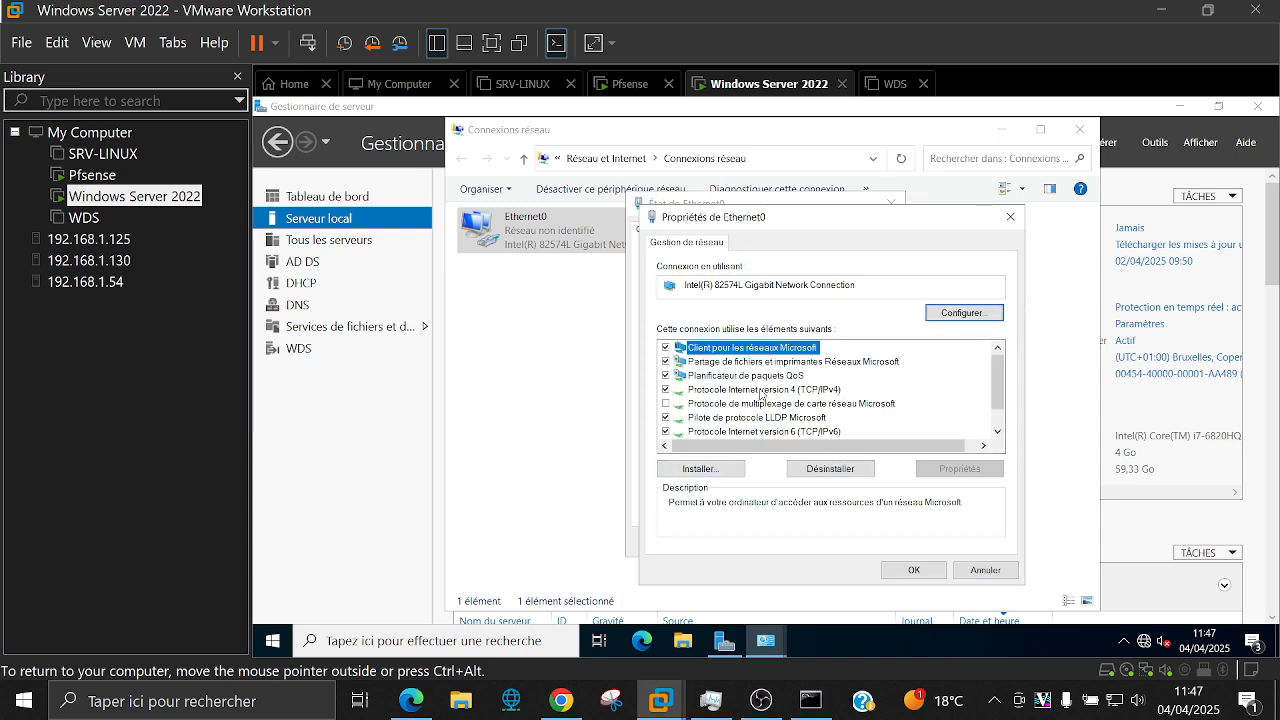
{"action": "double_click", "coordinate": [760, 390]}
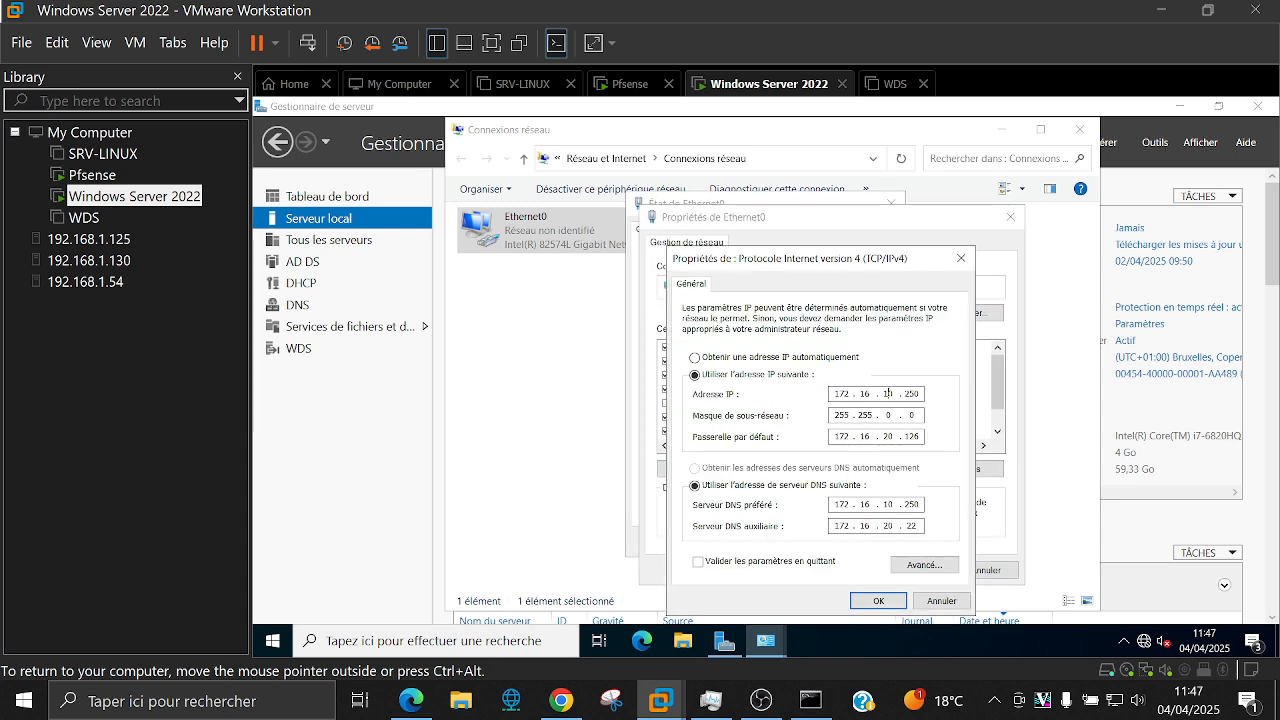
Step: Change the IP address to 172.50.12.9 and the default gateway to 172.50.12.8
{"action": "double_click", "coordinate": [886, 393]}
{"action": "double_click", "coordinate": [864, 394]}
{"action": "type", "text": "50"}
{"action": "double_click", "coordinate": [890, 393]}
{"action": "type", "text": "21"}
{"action": "key", "text": "BackSpace"}
{"action": "key", "text": "BackSpace"}
{"action": "type", "text": "12"}
{"action": "key", "text": "period"}
{"action": "type", "text": "9"}
{"action": "double_click", "coordinate": [887, 436]}
{"action": "type", "text": "12"}
{"action": "double_click", "coordinate": [866, 436]}
{"action": "type", "text": "50"}
{"action": "double_click", "coordinate": [911, 436]}
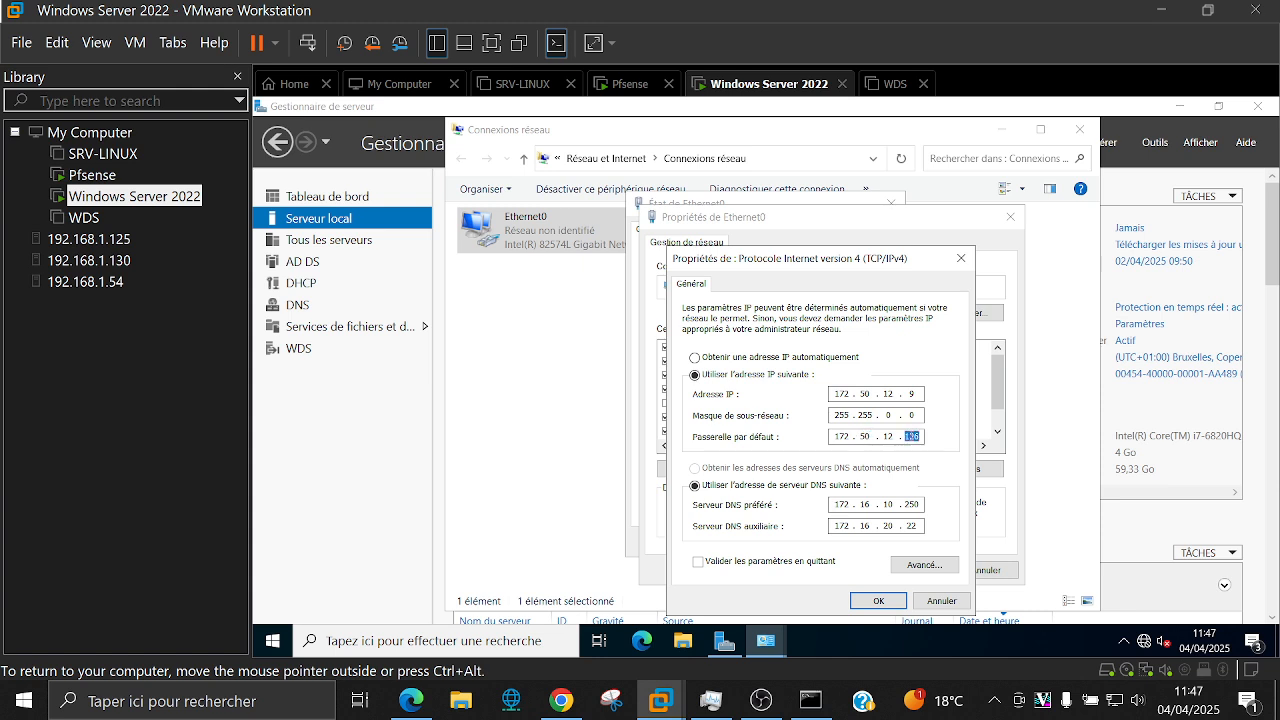
{"action": "type", "text": "8"}
Step: Confirm the IPv4 and adapter settings, close the status window, and allow network discovery
{"action": "left_click", "coordinate": [887, 602]}
{"action": "left_click", "coordinate": [914, 564]}
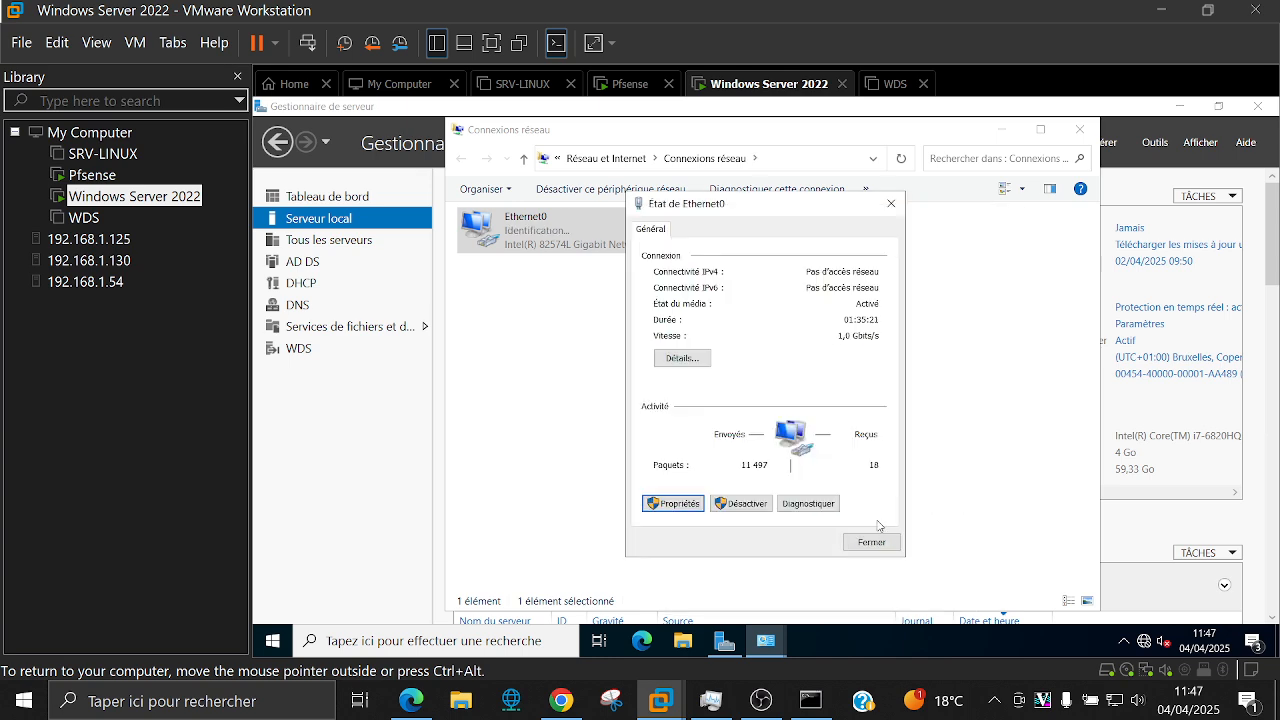
{"action": "left_click", "coordinate": [880, 545]}
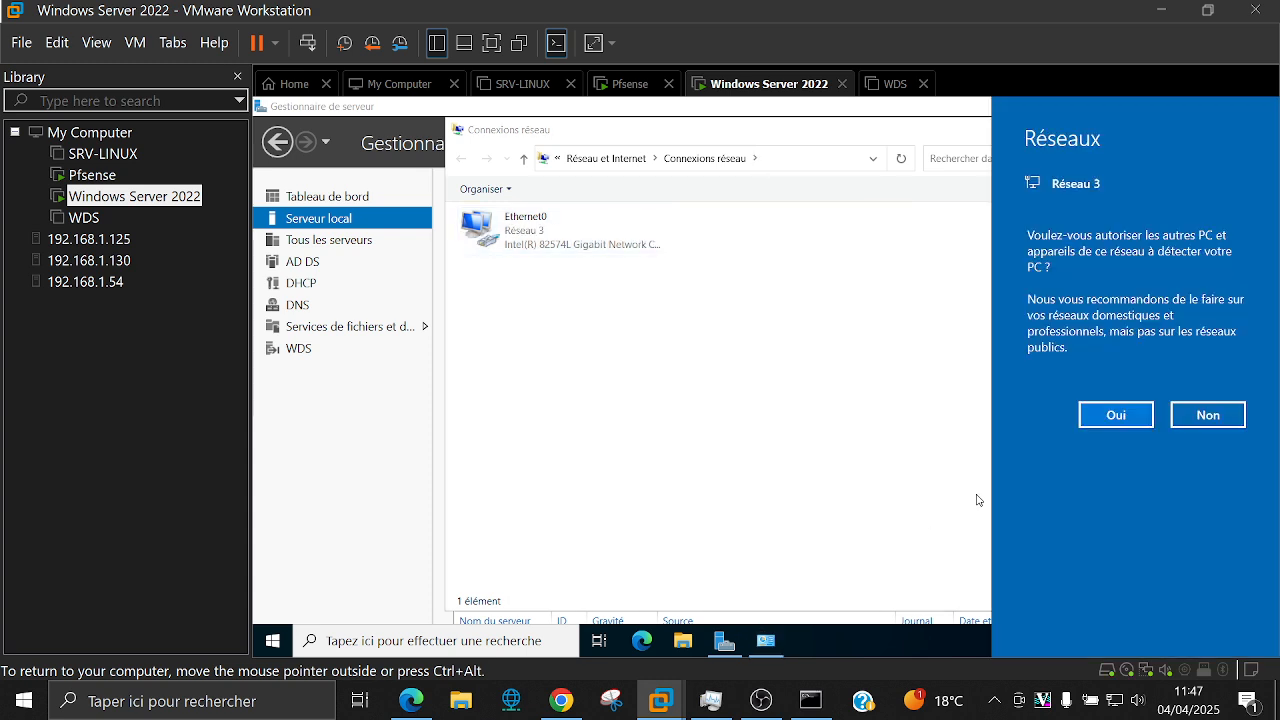
{"action": "left_click", "coordinate": [1116, 414]}
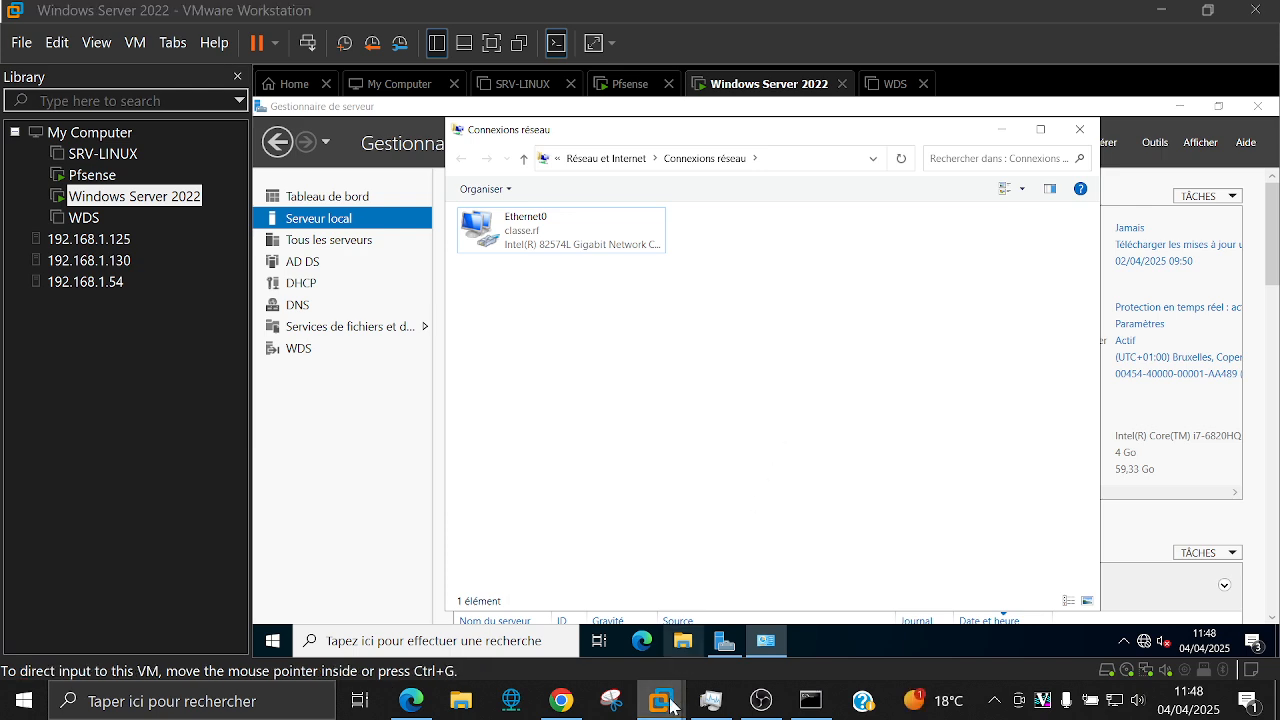
{"action": "mouse_move", "coordinate": [670, 704]}
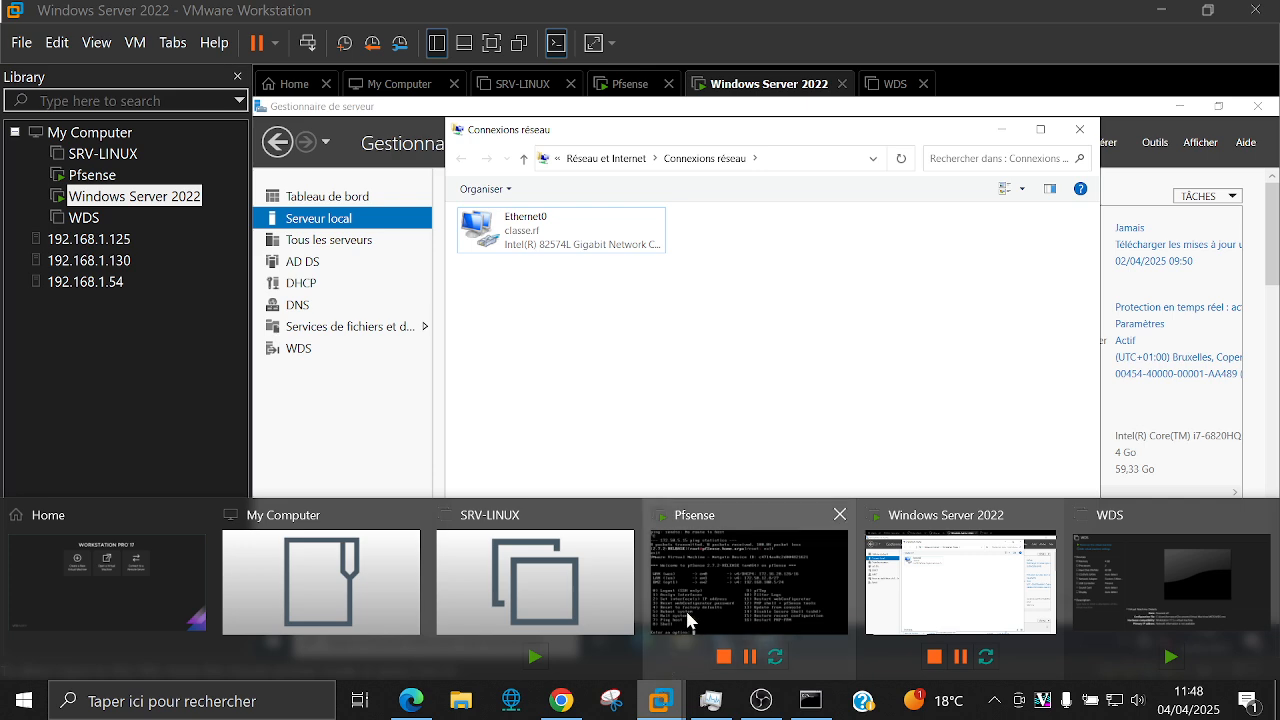
Step: Bring the Pfsense VM forward, then switch to Chrome showing SRV-SEC's Proxmox console
{"action": "mouse_move", "coordinate": [689, 600]}
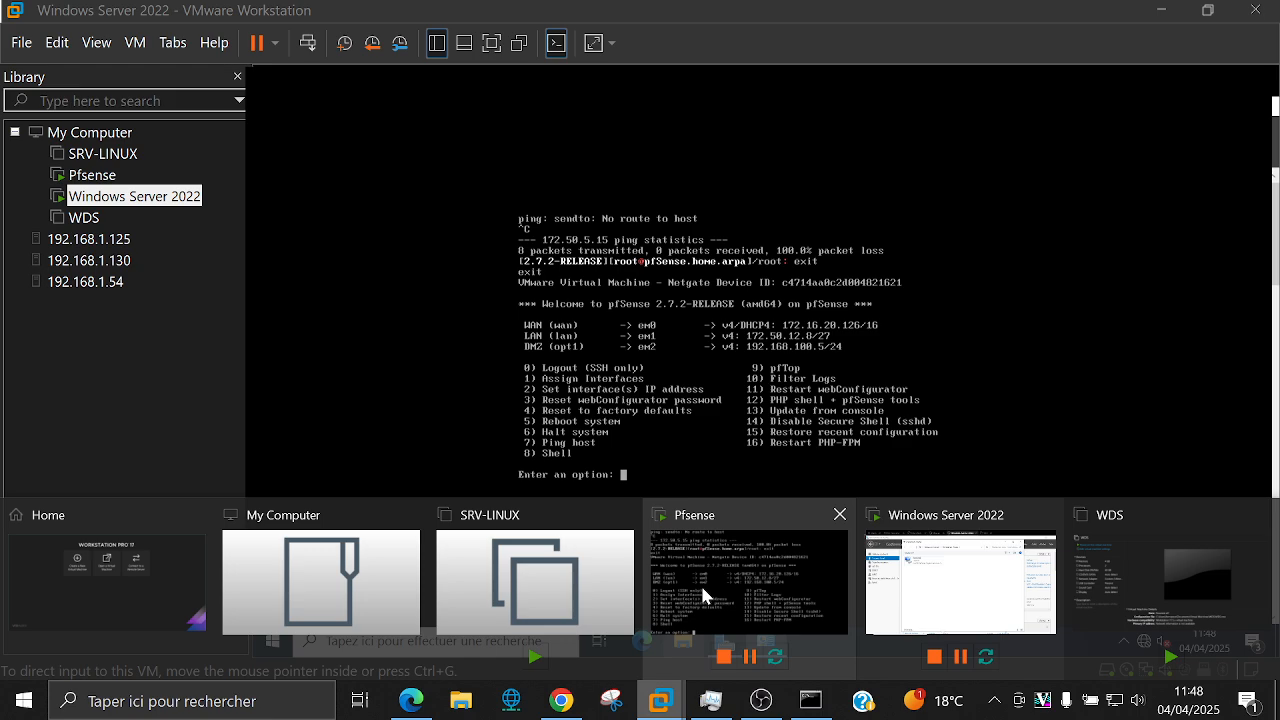
{"action": "mouse_move", "coordinate": [557, 563]}
{"action": "left_click", "coordinate": [690, 548]}
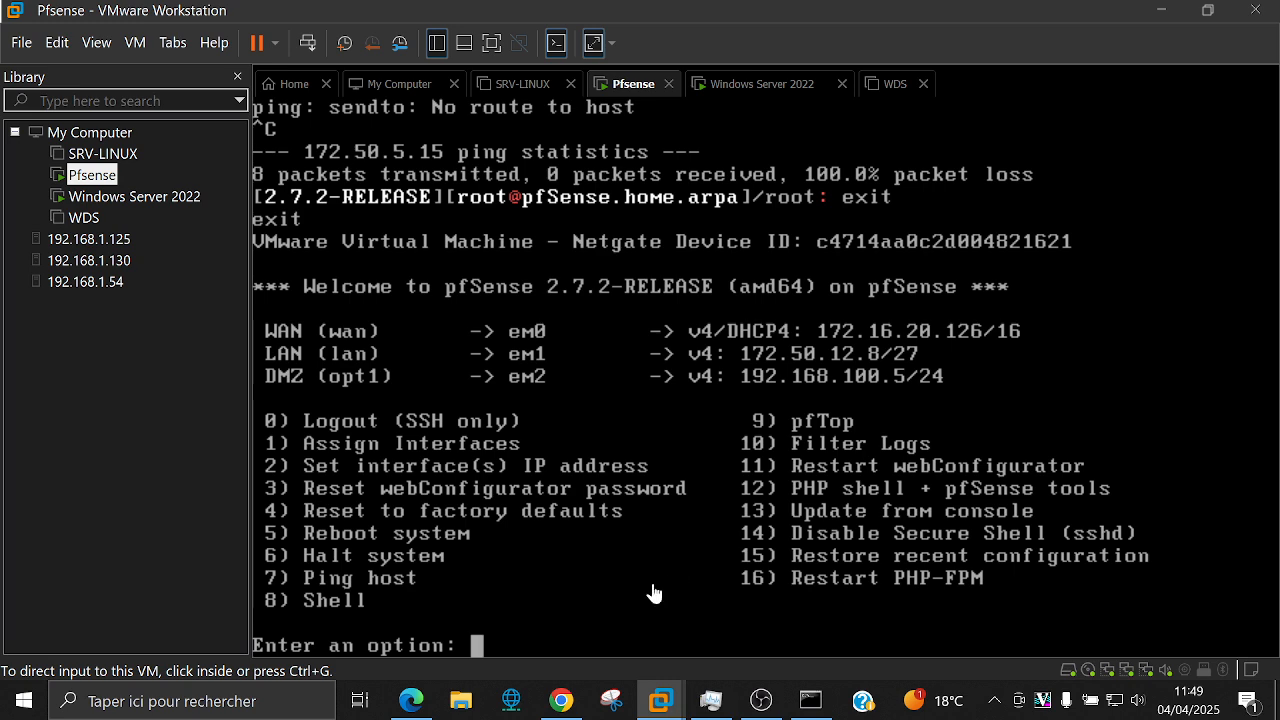
{"action": "left_click", "coordinate": [561, 700]}
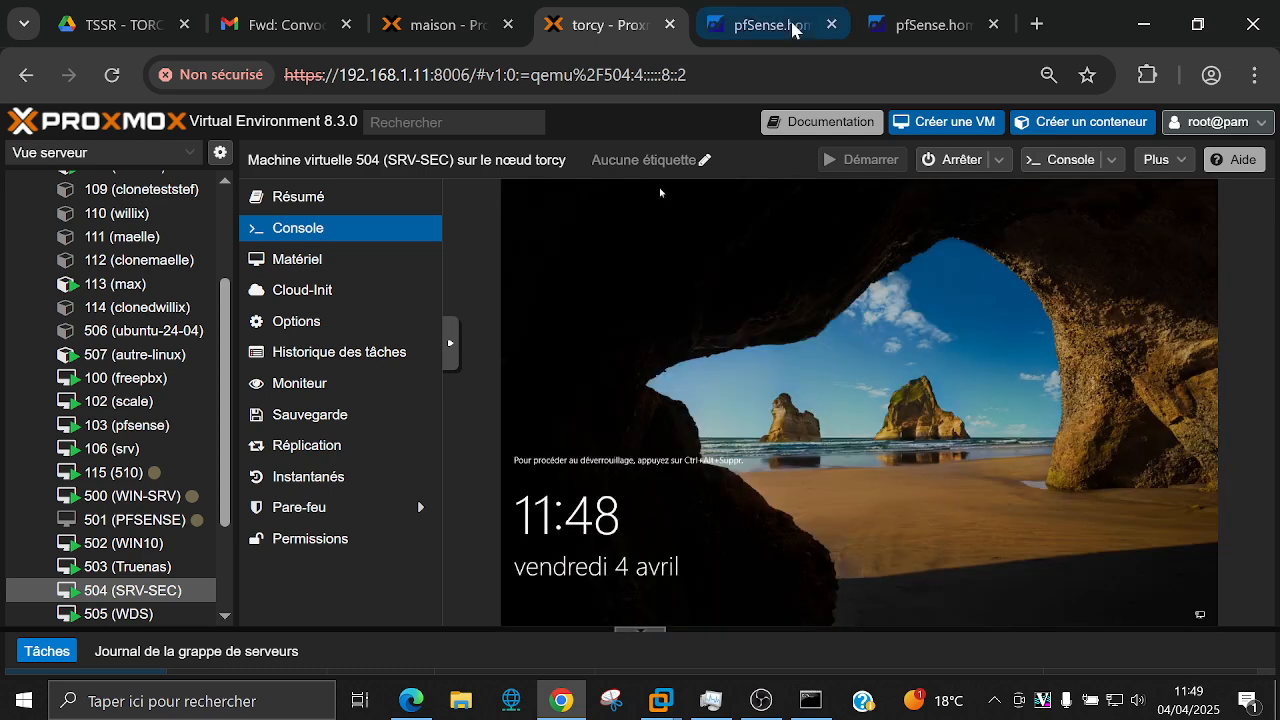
Step: Go from the pfSense IPsec status page to Diagnostics > Ping
{"action": "left_click", "coordinate": [787, 23]}
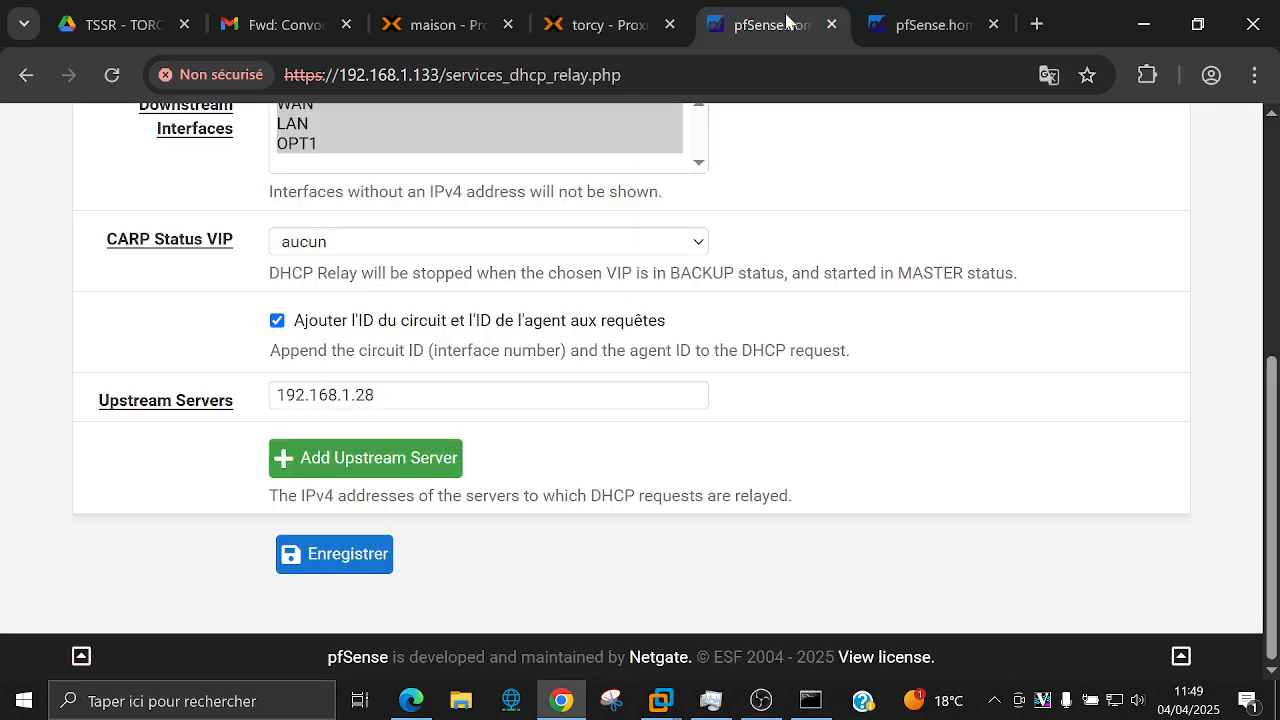
{"action": "left_click", "coordinate": [940, 24]}
{"action": "scroll", "coordinate": [790, 275], "scroll_direction": "down", "scroll_amount": 2}
{"action": "scroll", "coordinate": [790, 275], "scroll_direction": "up", "scroll_amount": 2}
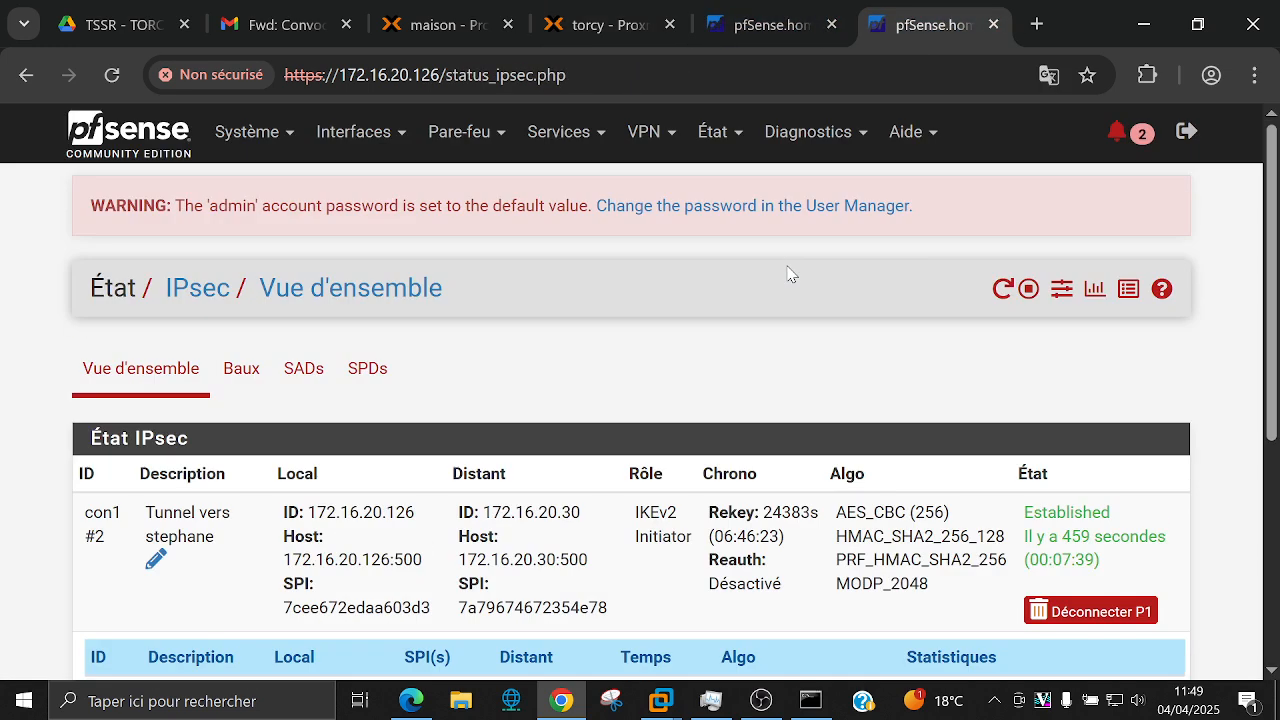
{"action": "left_click", "coordinate": [806, 138]}
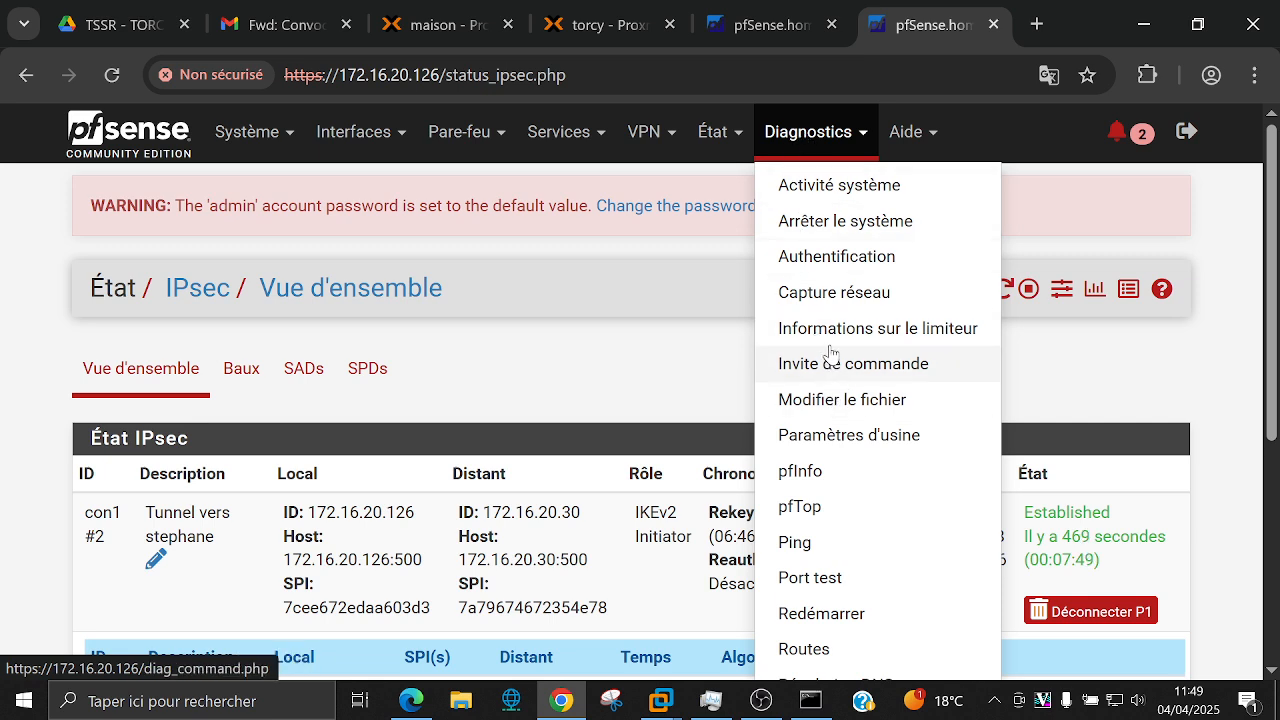
{"action": "left_click", "coordinate": [818, 541]}
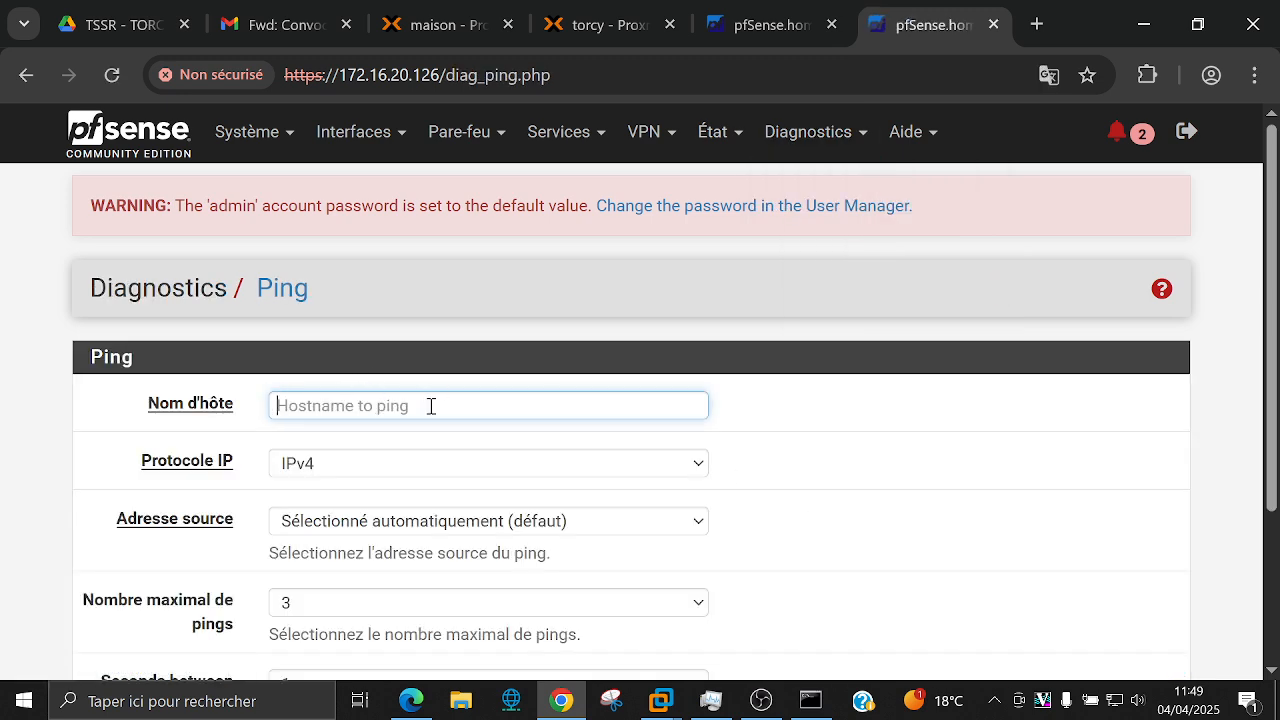
Step: Ping 172.50.5.15 from LAN and read the result: 3 sent, 3 received, 0% loss
{"action": "type", "text": "172.50.5.15"}
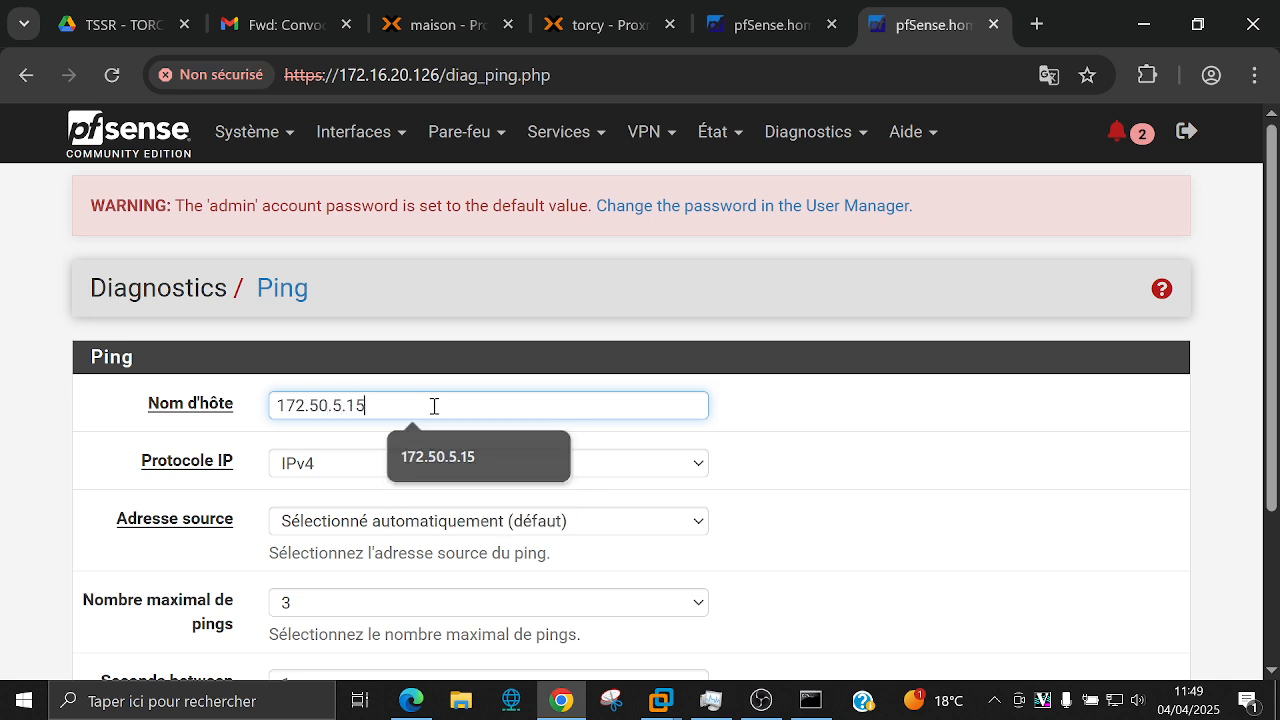
{"action": "key", "text": "Escape"}
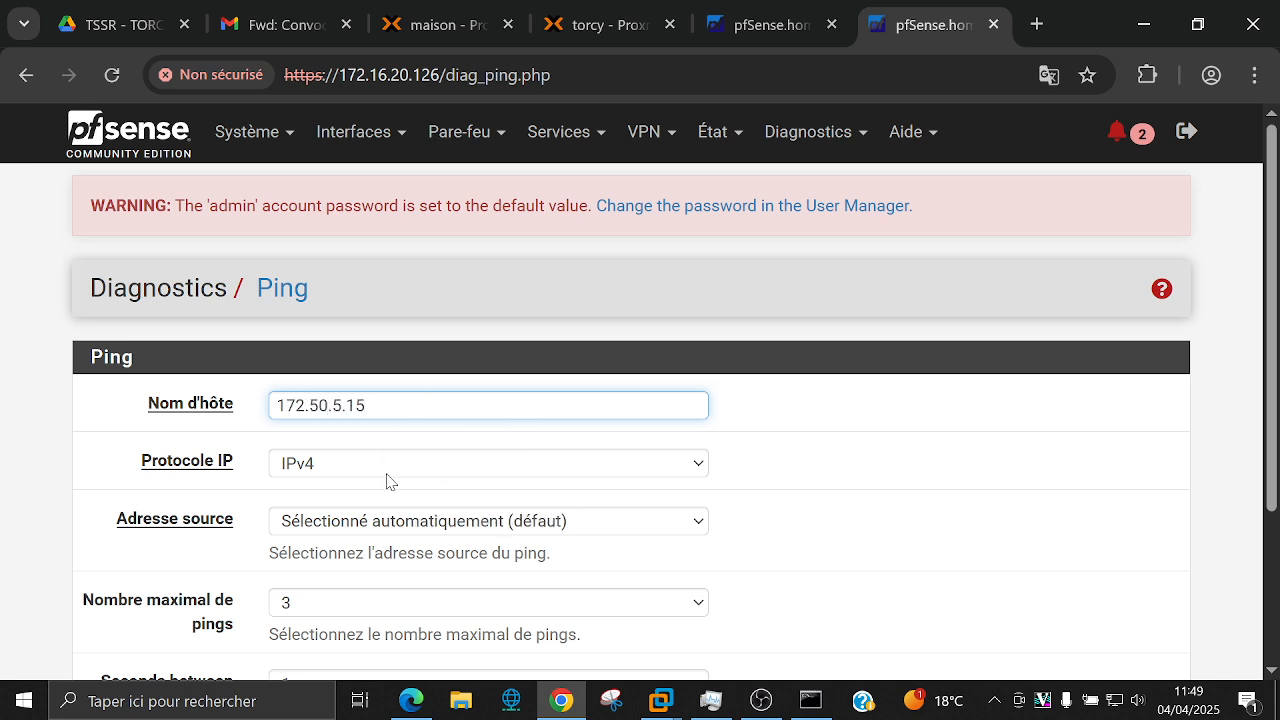
{"action": "left_click", "coordinate": [327, 521]}
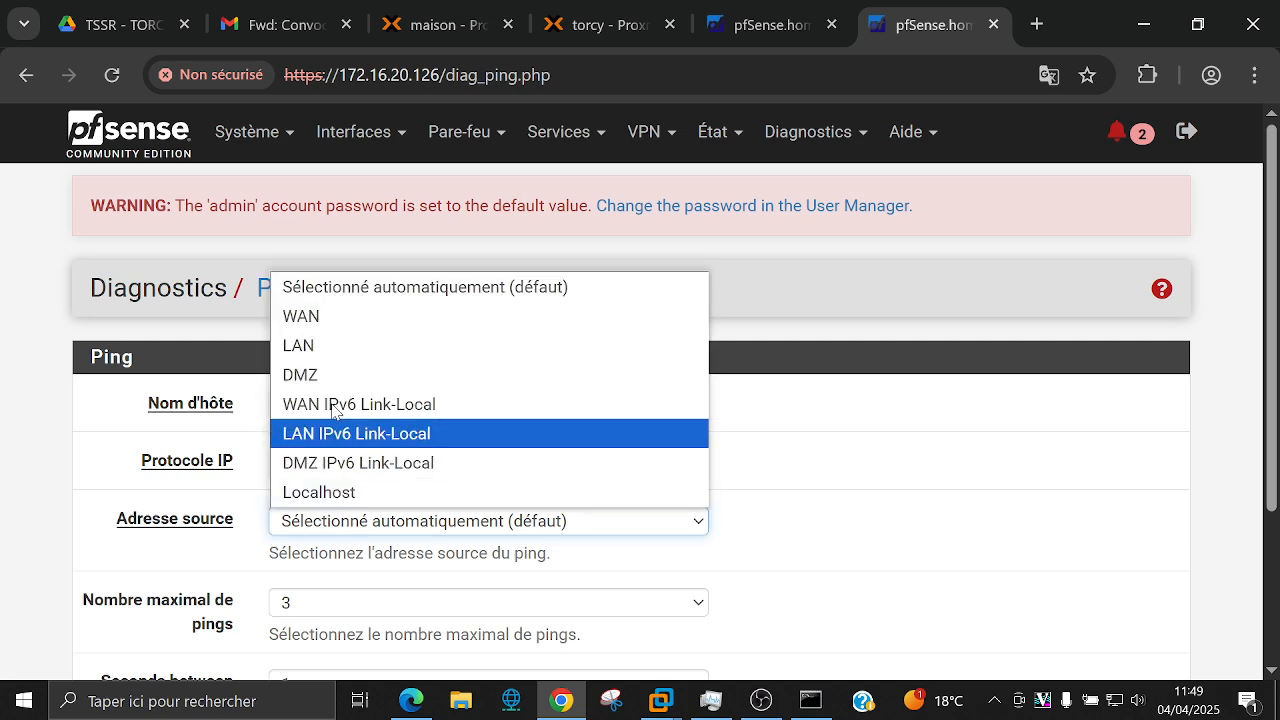
{"action": "left_click", "coordinate": [334, 344]}
{"action": "left_click", "coordinate": [806, 452]}
{"action": "scroll", "coordinate": [806, 452], "scroll_direction": "down", "scroll_amount": 3}
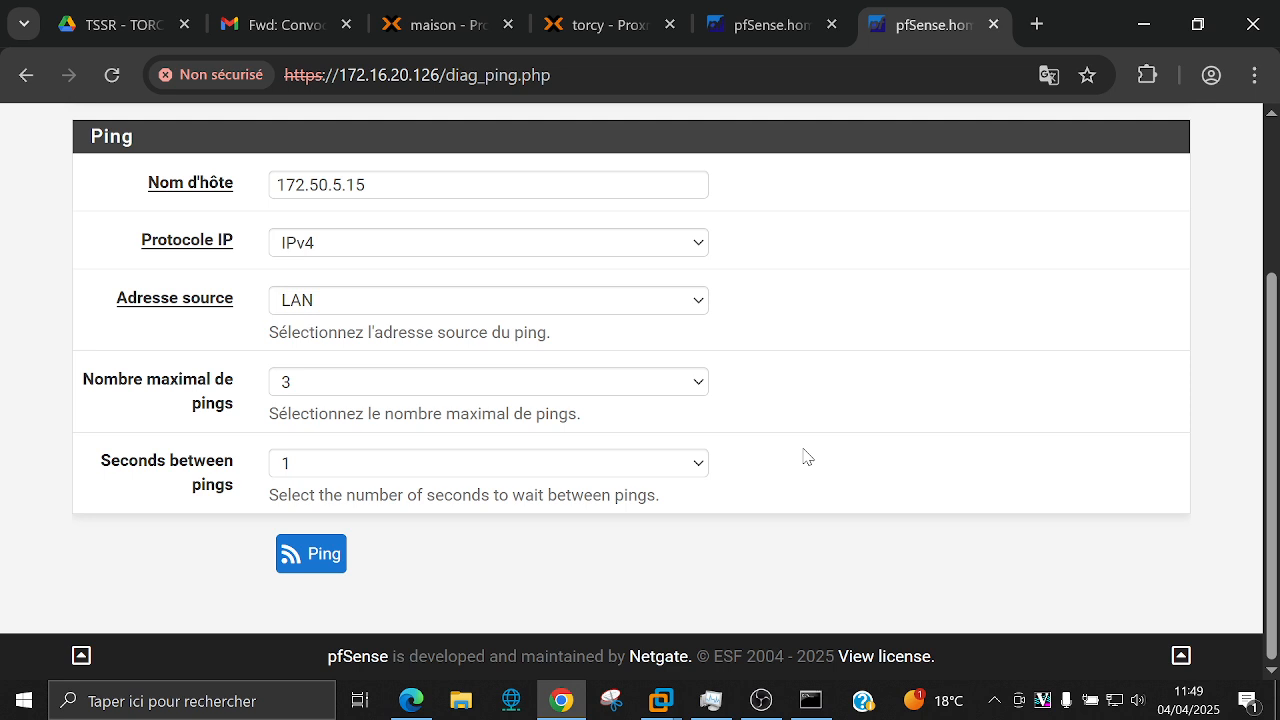
{"action": "left_click", "coordinate": [310, 553]}
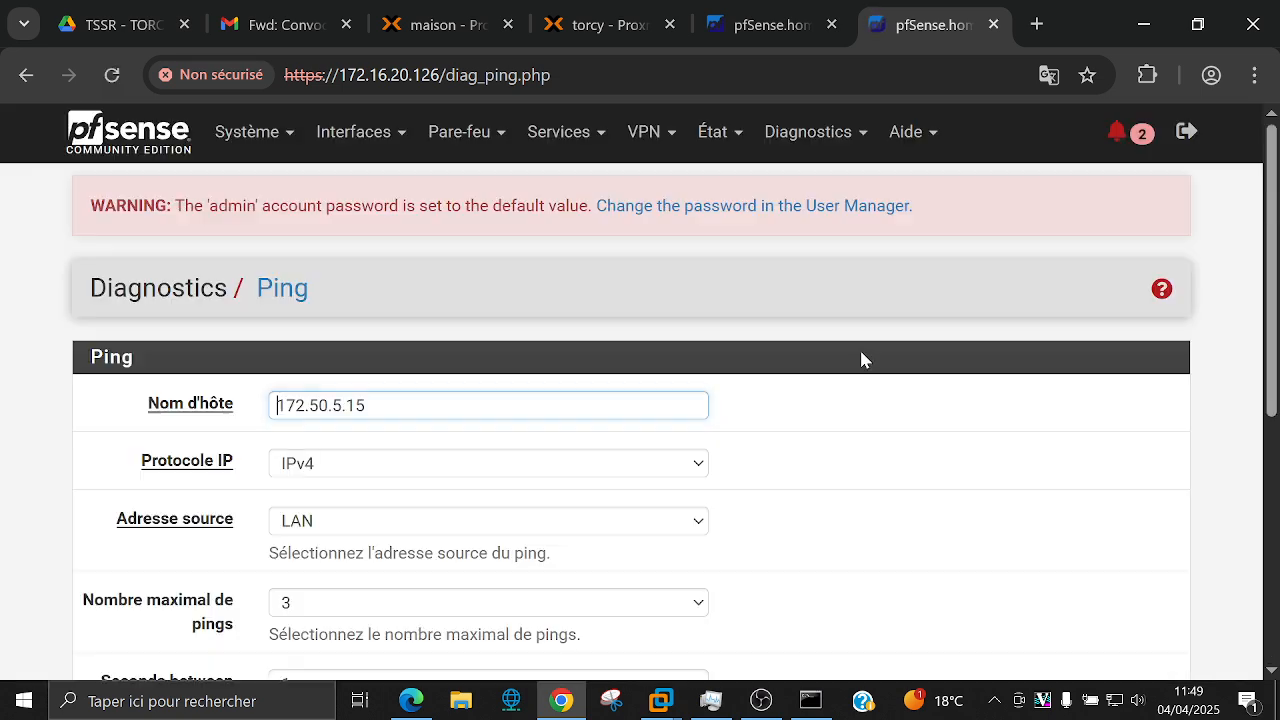
{"action": "scroll", "coordinate": [862, 359], "scroll_direction": "down", "scroll_amount": 5}
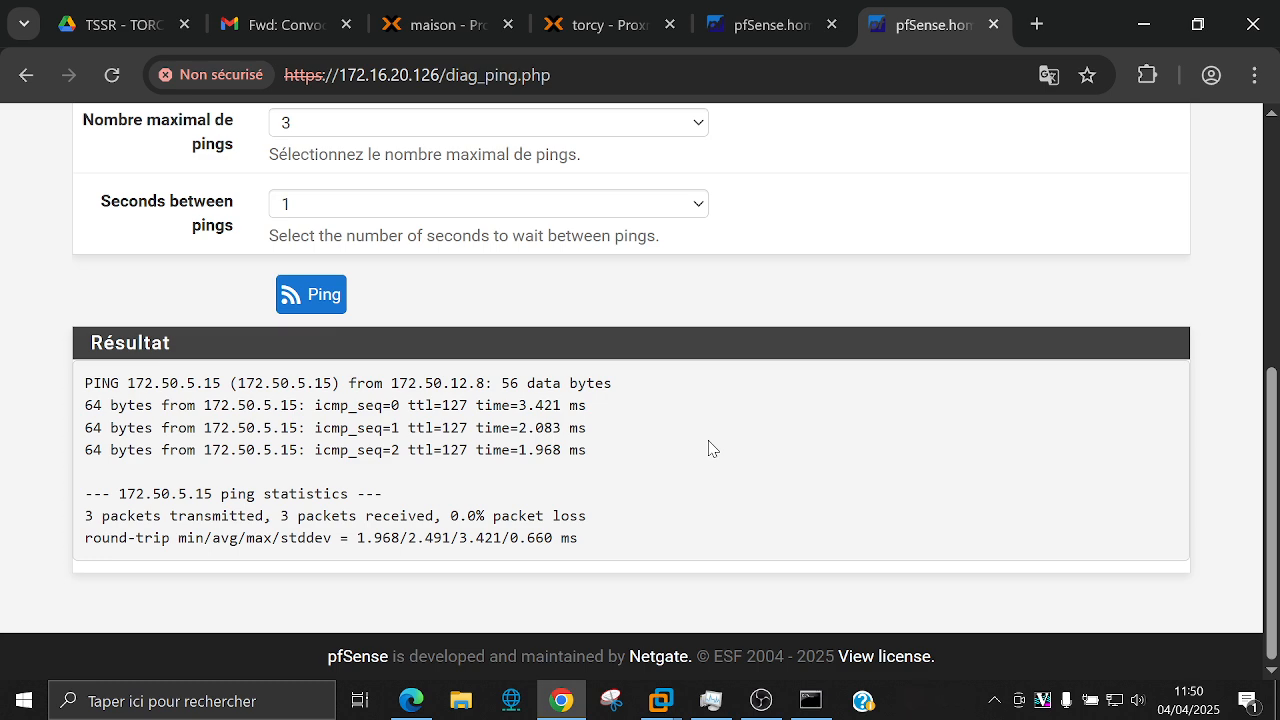
{"action": "scroll", "coordinate": [708, 447], "scroll_direction": "up", "scroll_amount": 5}
Step: View IPsec status: tunnel Established, child SA 172.50.12.0/27 to 172.50.5.0/27 Installed
{"action": "left_click", "coordinate": [715, 131]}
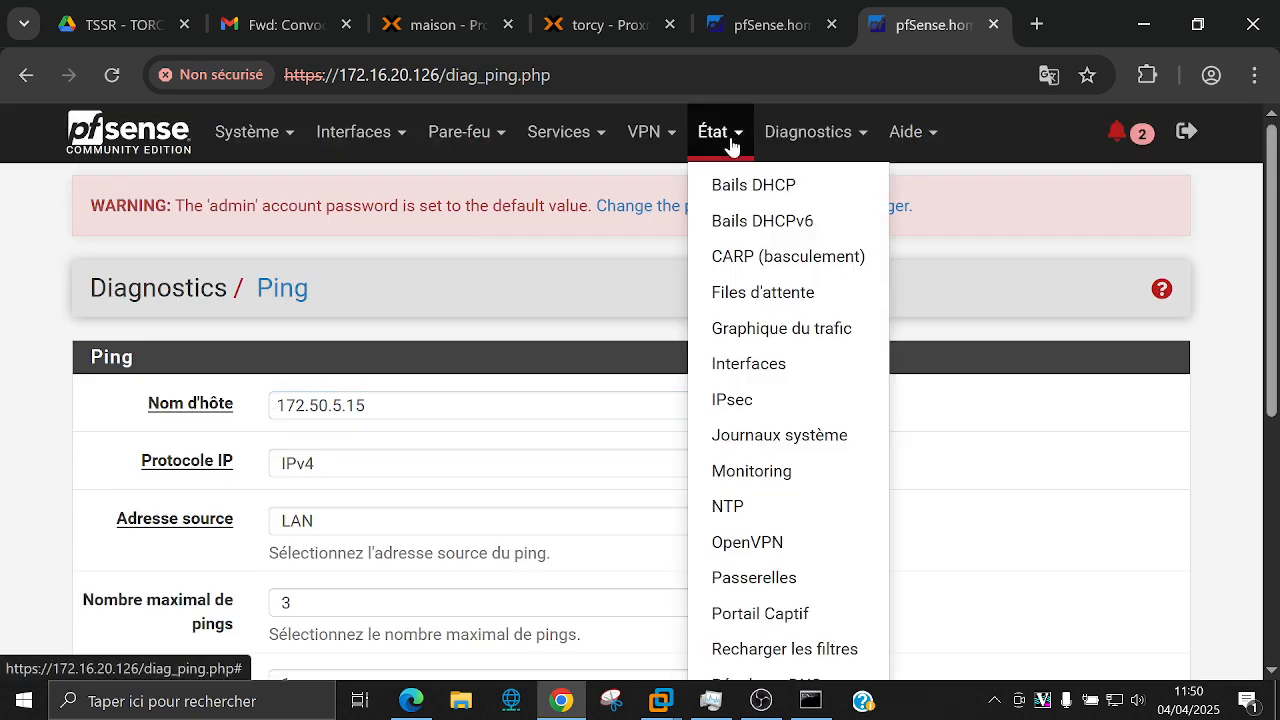
{"action": "left_click", "coordinate": [750, 399]}
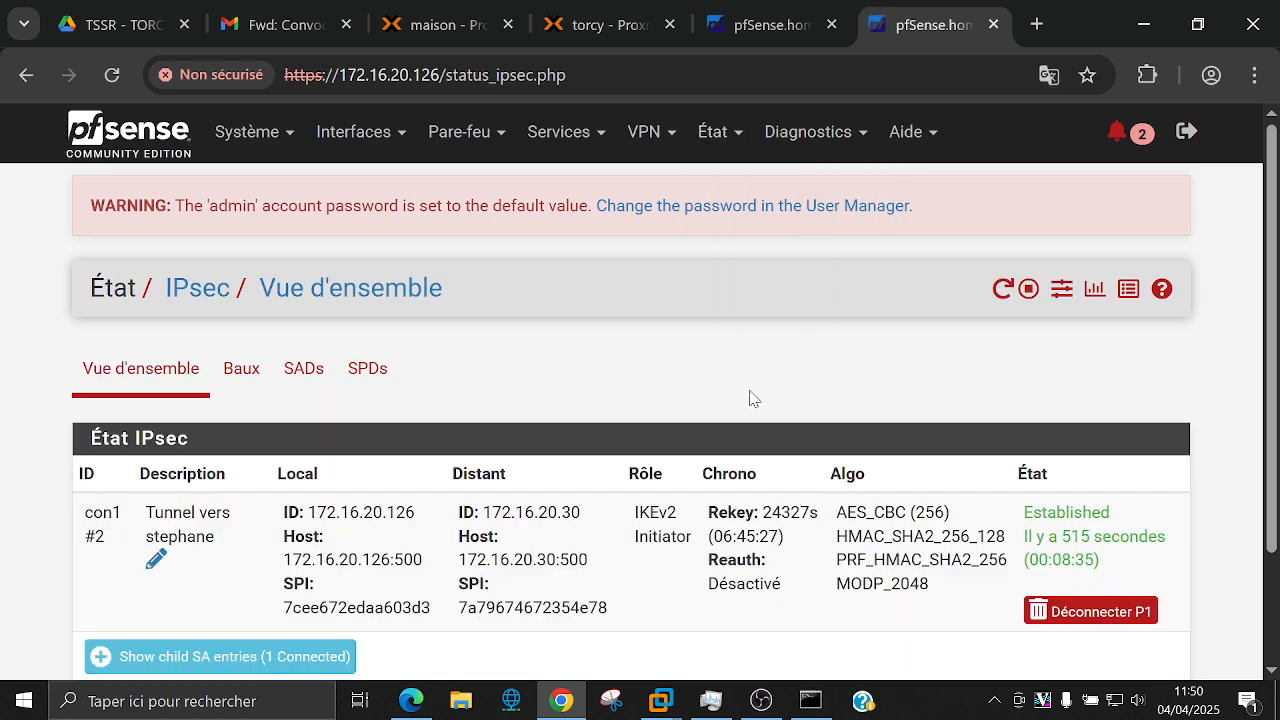
{"action": "scroll", "coordinate": [753, 398], "scroll_direction": "down", "scroll_amount": 3}
{"action": "left_click", "coordinate": [235, 518]}
{"action": "scroll", "coordinate": [663, 541], "scroll_direction": "down", "scroll_amount": 2}
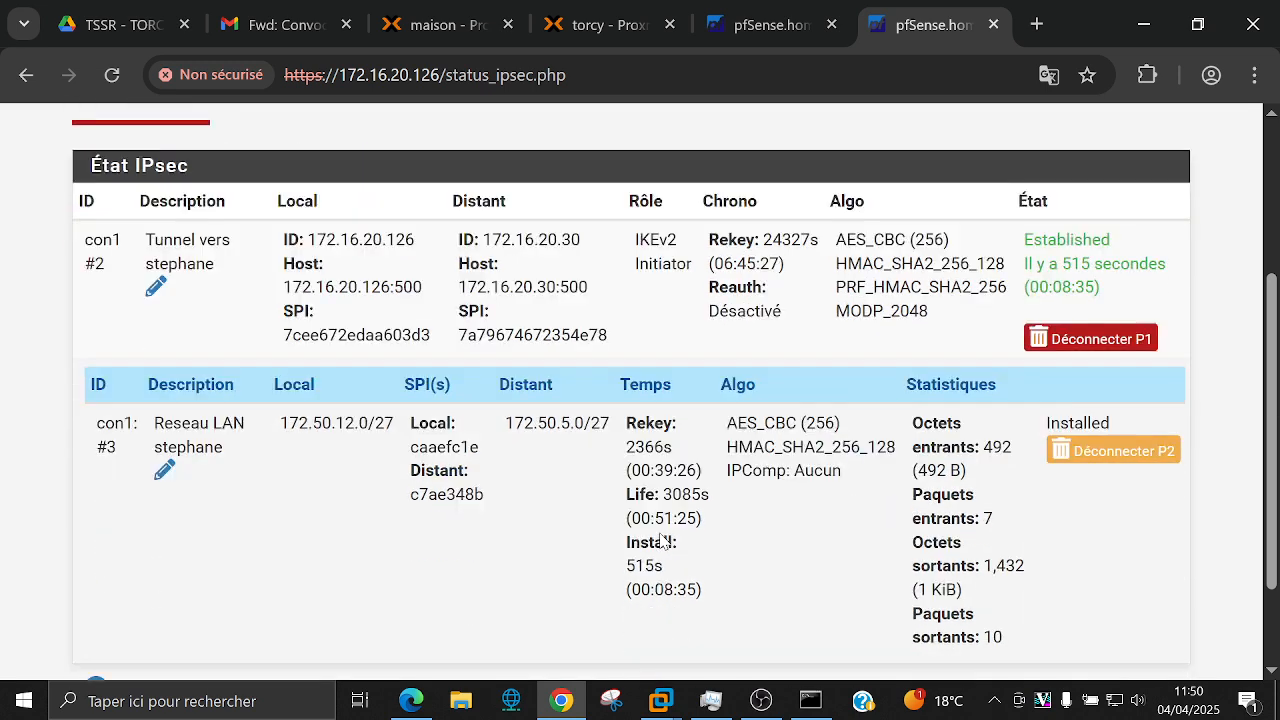
{"action": "scroll", "coordinate": [663, 541], "scroll_direction": "down", "scroll_amount": 1}
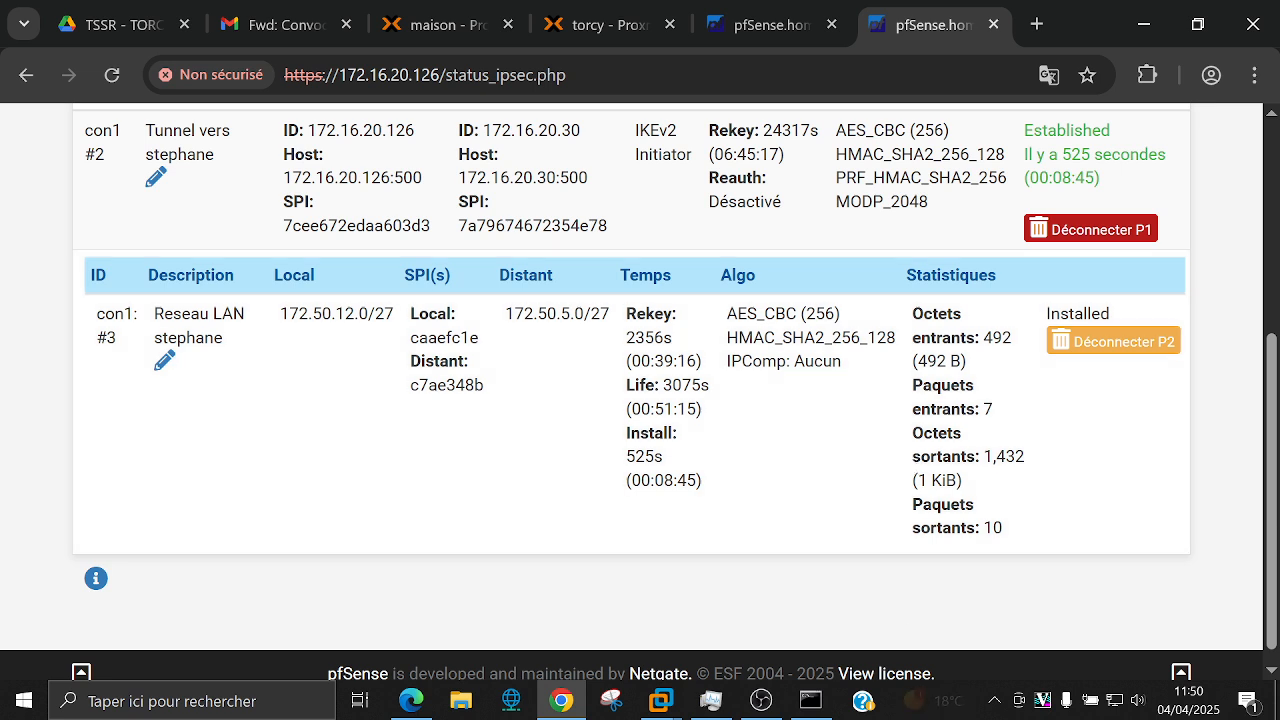
{"action": "left_click", "coordinate": [810, 700]}
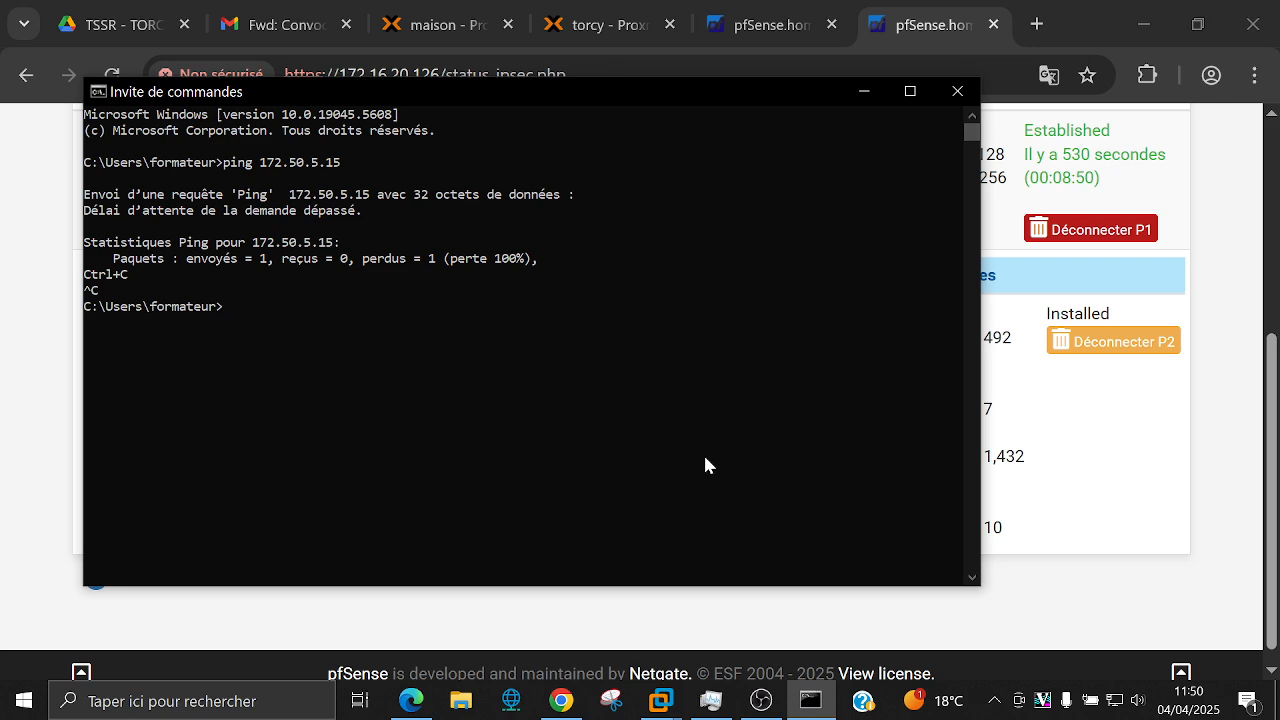
Step: Rerun ping 172.50.5.15 in Command Prompt (all 4 packets lost) and return to the browser
{"action": "key", "text": "Up"}
{"action": "key", "text": "Return"}
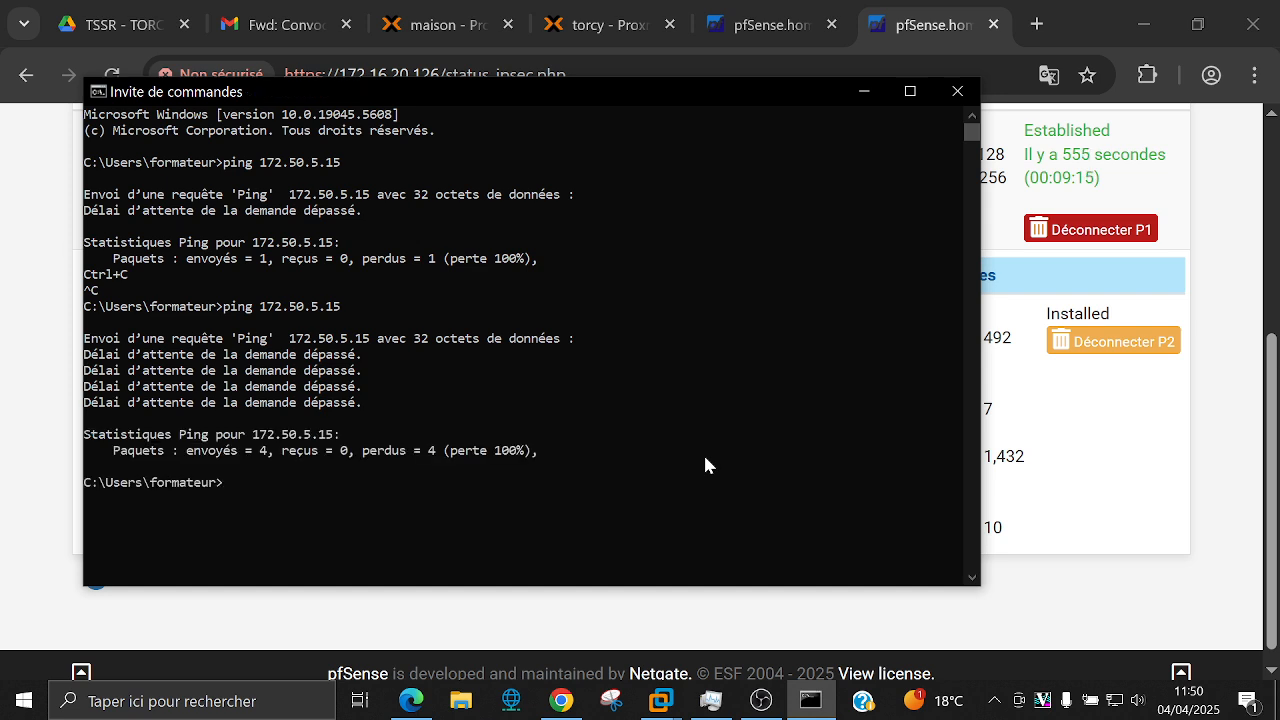
{"action": "left_click", "coordinate": [968, 592]}
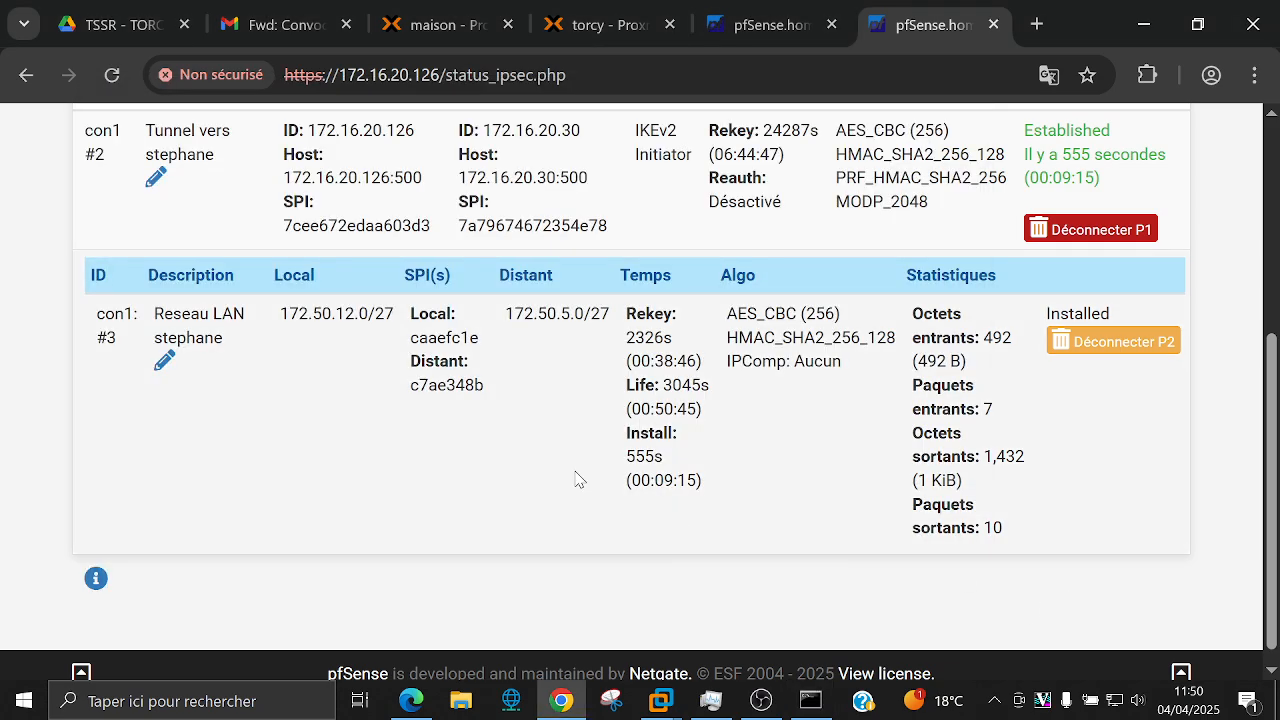
Step: Add a new phase 2 to the tunnel under VPN > IPsec with description 'reseau 2'
{"action": "scroll", "coordinate": [575, 479], "scroll_direction": "up", "scroll_amount": 1}
{"action": "scroll", "coordinate": [575, 479], "scroll_direction": "up", "scroll_amount": 4}
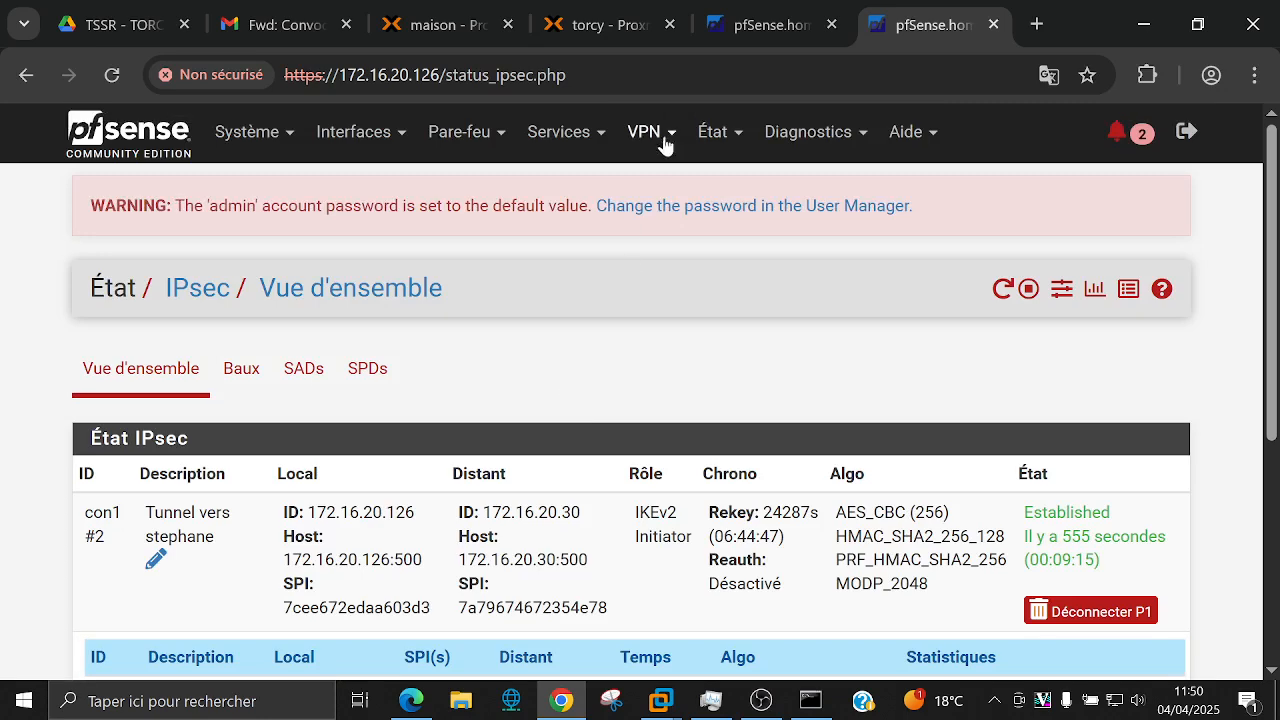
{"action": "left_click", "coordinate": [657, 140]}
{"action": "left_click", "coordinate": [658, 185]}
{"action": "scroll", "coordinate": [486, 291], "scroll_direction": "down", "scroll_amount": 3}
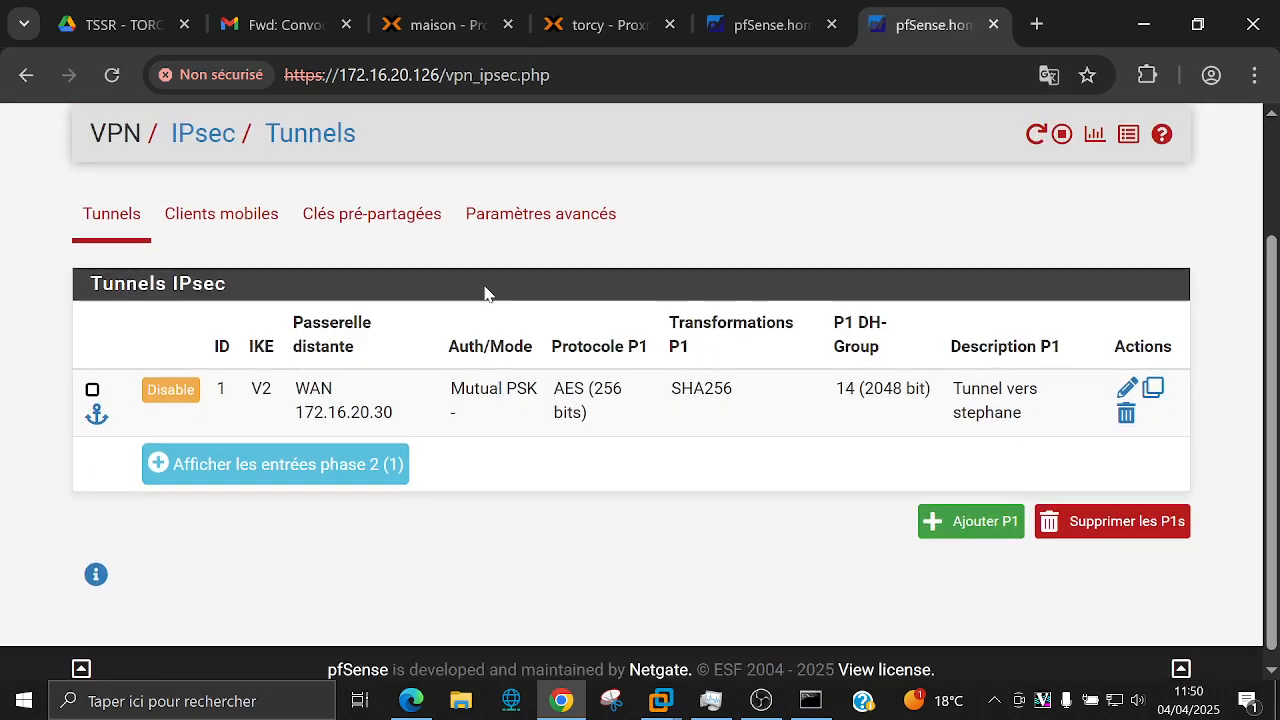
{"action": "left_click", "coordinate": [327, 453]}
{"action": "left_click", "coordinate": [283, 463]}
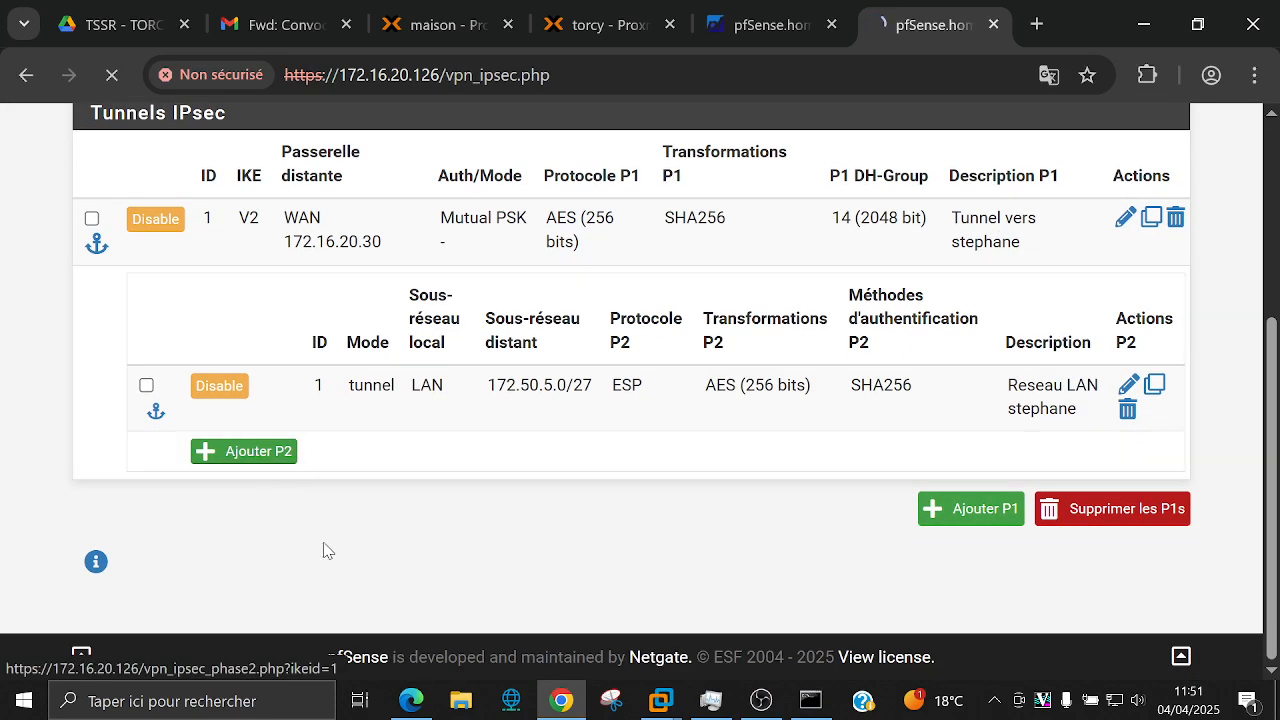
{"action": "scroll", "coordinate": [381, 510], "scroll_direction": "down", "scroll_amount": 4}
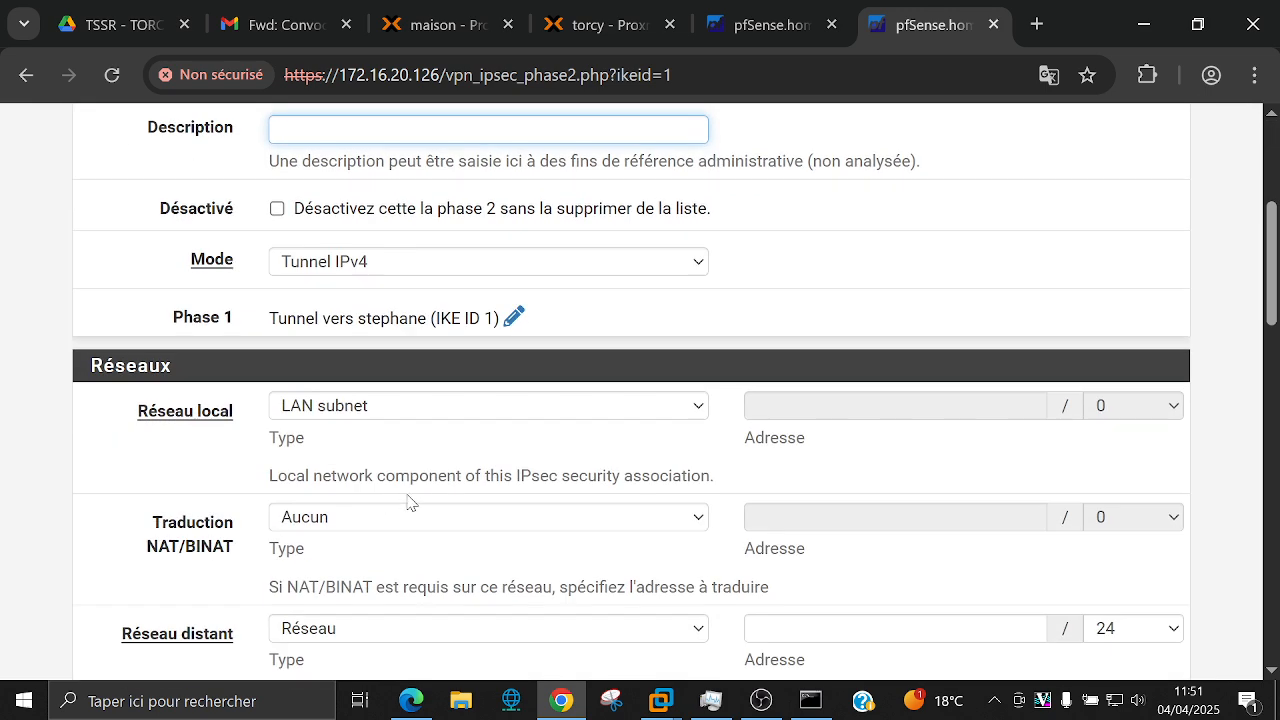
{"action": "type", "text": "reseau 2"}
Step: Set the local network to WAN subnet and the remote network to 172.50.5.0/27
{"action": "left_click", "coordinate": [416, 414]}
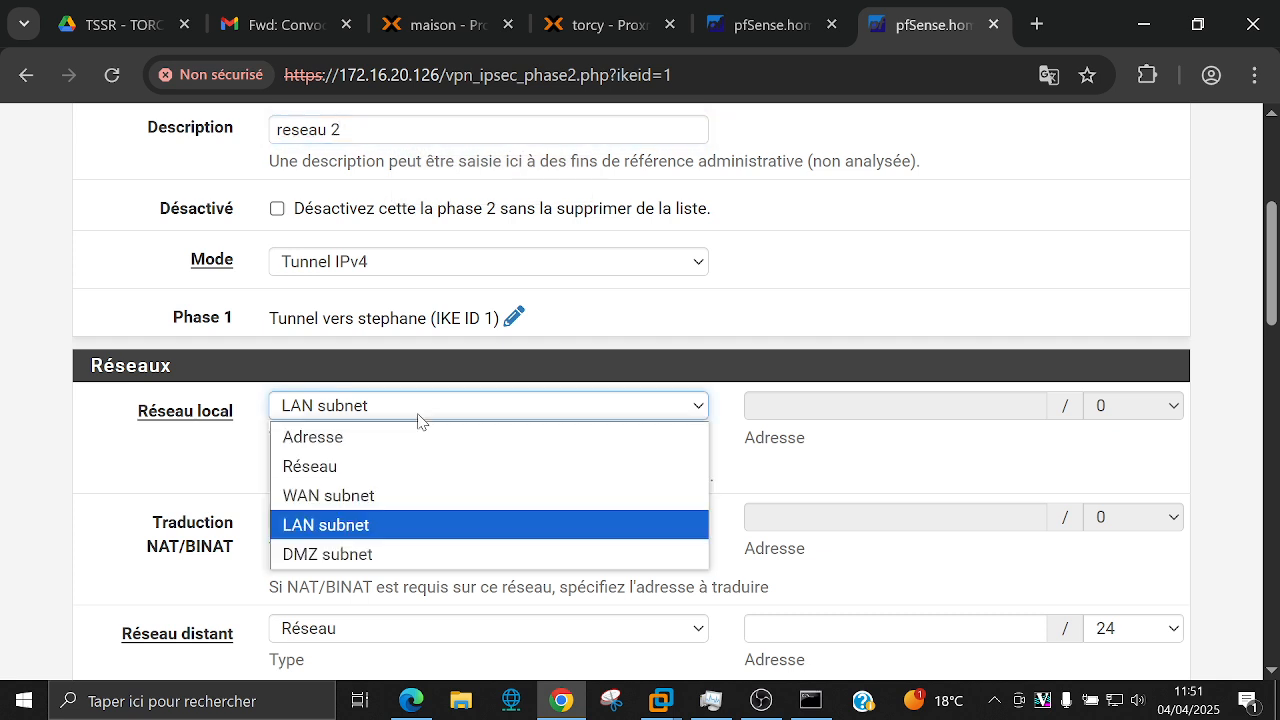
{"action": "left_click", "coordinate": [420, 493]}
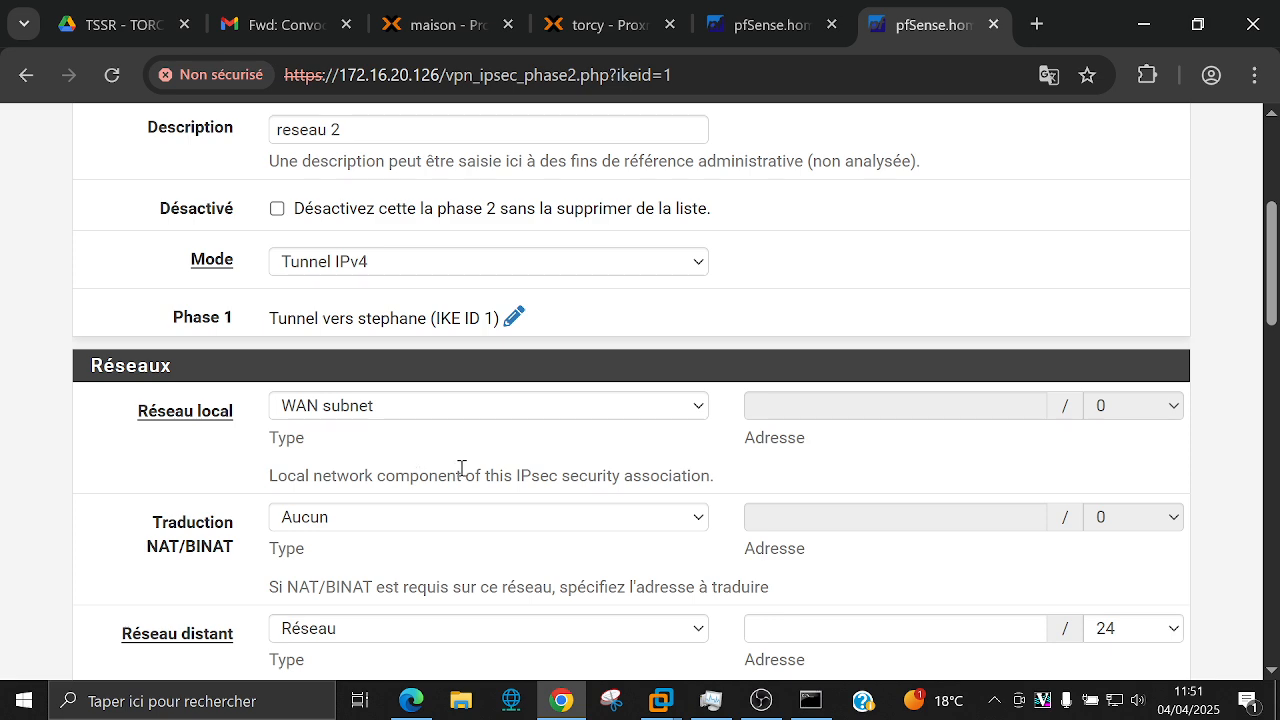
{"action": "scroll", "coordinate": [466, 463], "scroll_direction": "down", "scroll_amount": 1}
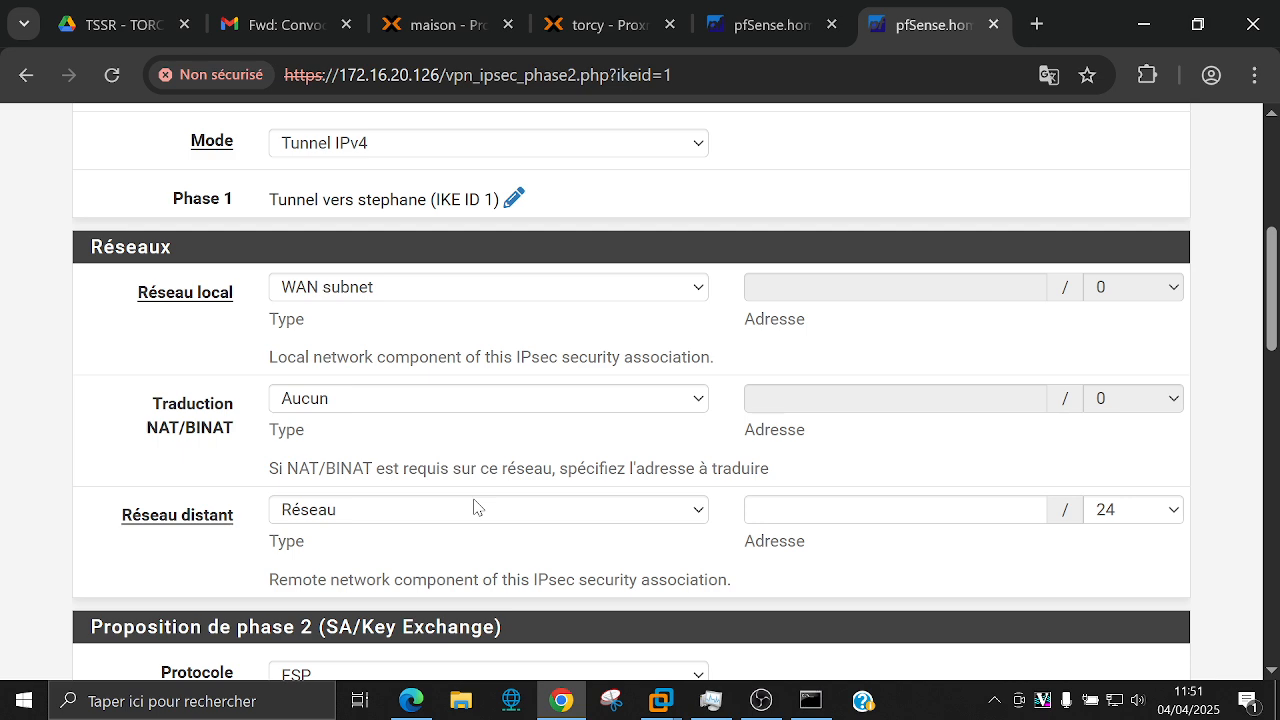
{"action": "left_click", "coordinate": [475, 509]}
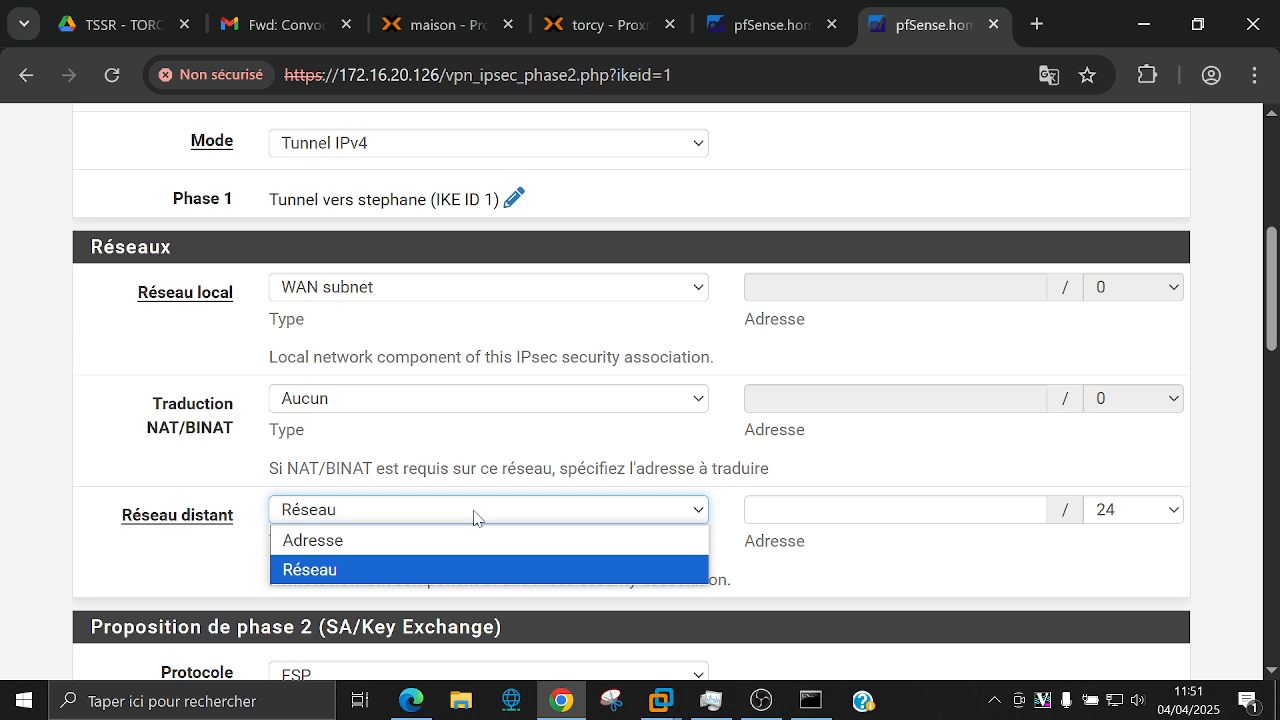
{"action": "left_click", "coordinate": [475, 569]}
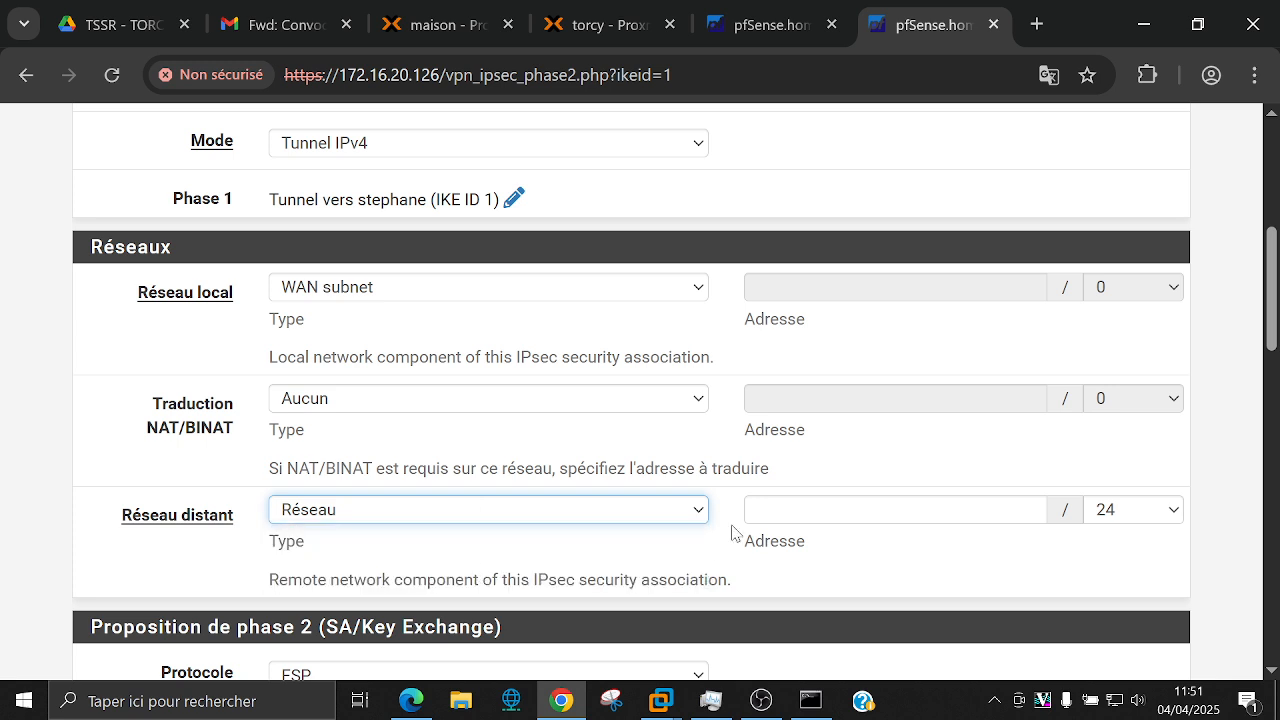
{"action": "left_click", "coordinate": [773, 511]}
{"action": "type", "text": "17"}
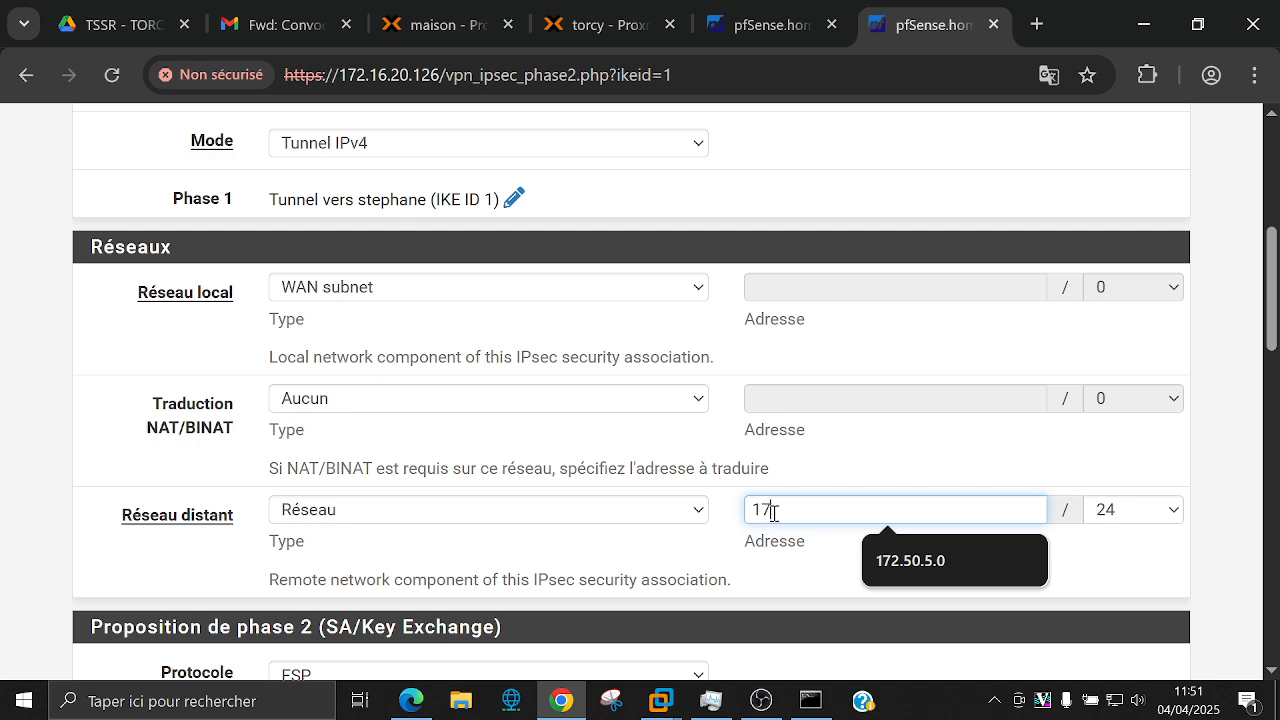
{"action": "type", "text": "2.50.5.0"}
{"action": "left_click", "coordinate": [1118, 512]}
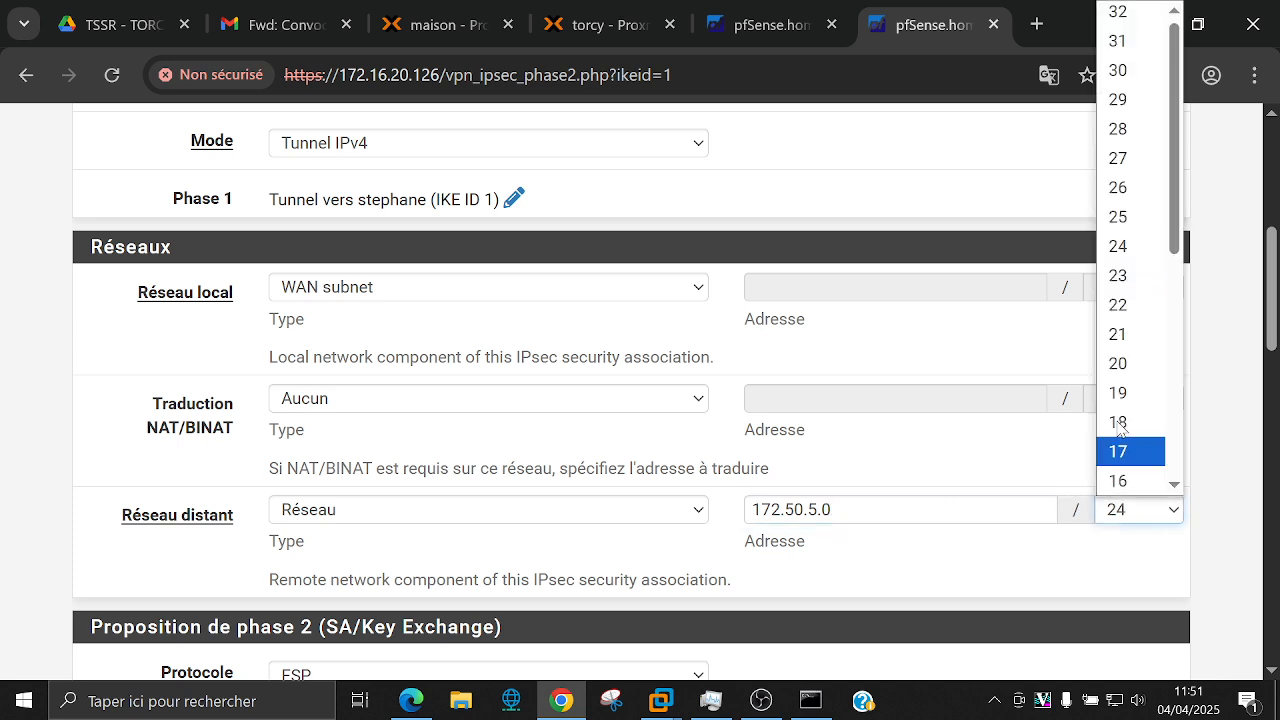
{"action": "left_click", "coordinate": [1120, 157]}
{"action": "left_click", "coordinate": [843, 561]}
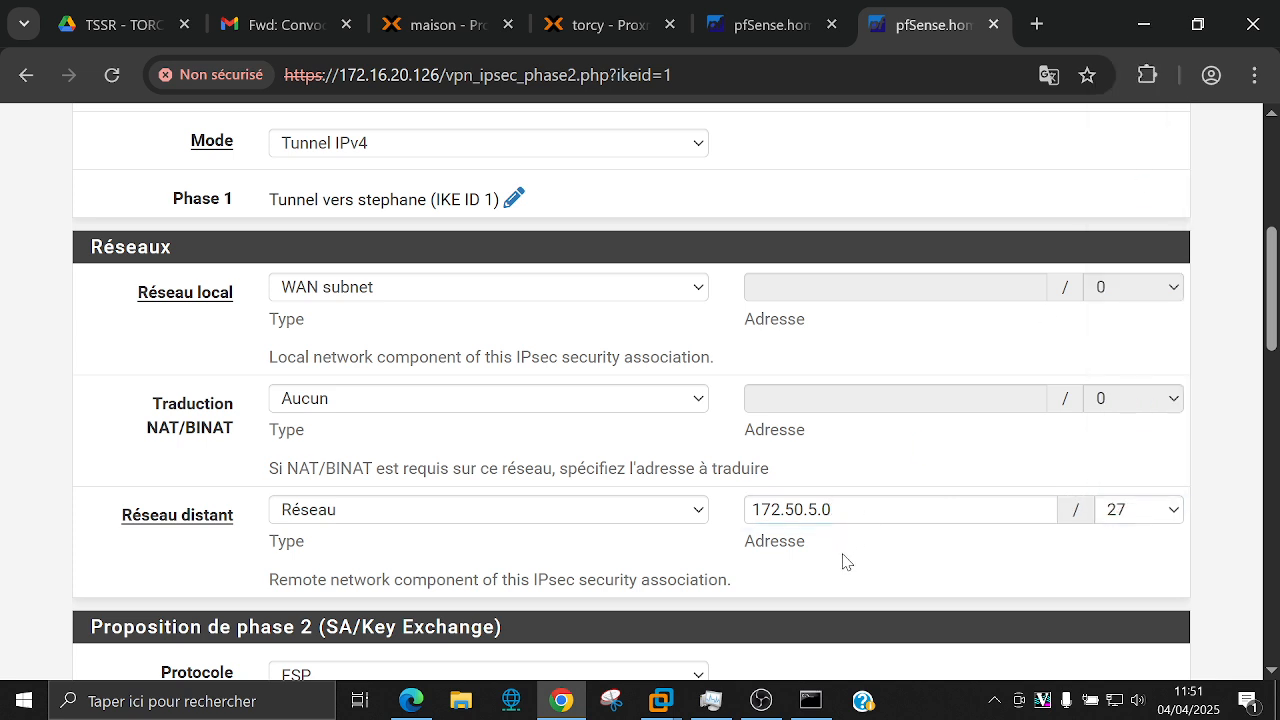
{"action": "left_click", "coordinate": [454, 290]}
{"action": "left_click", "coordinate": [454, 290]}
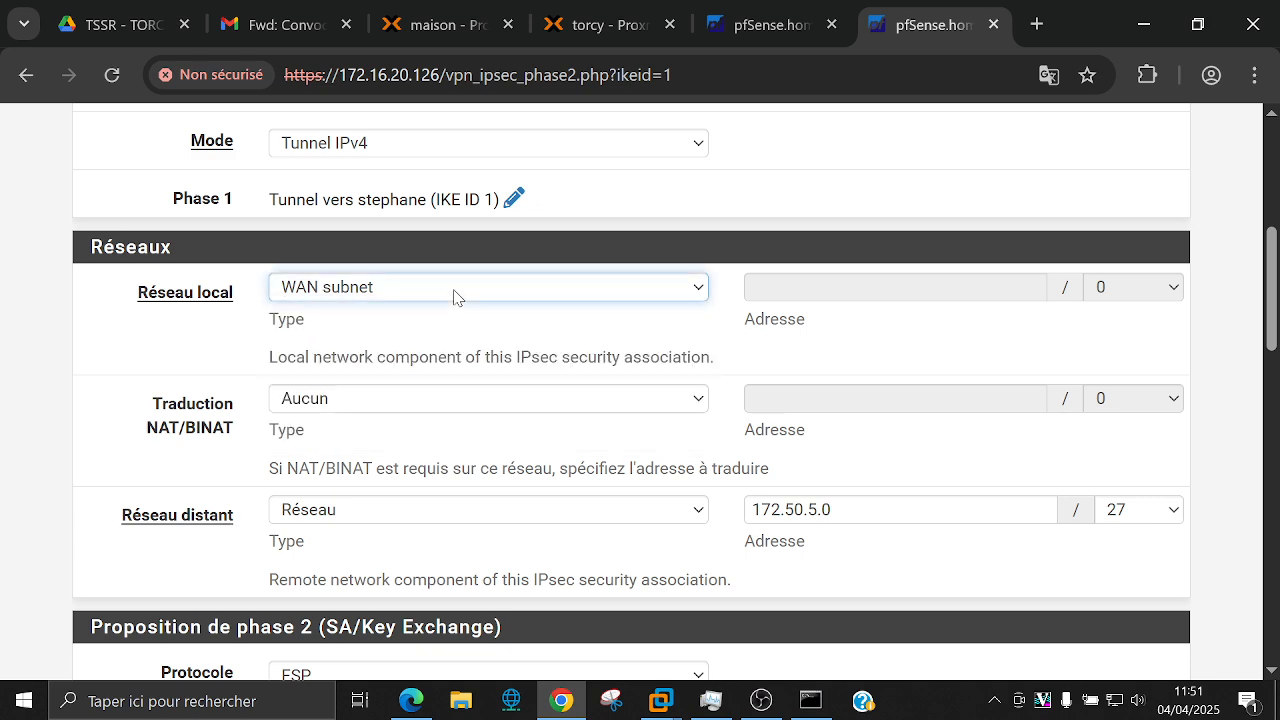
{"action": "left_click", "coordinate": [461, 338]}
Step: Use AES 256-bit encryption only, enable keep-alive, then save and apply the phase 2
{"action": "scroll", "coordinate": [462, 338], "scroll_direction": "down", "scroll_amount": 2}
{"action": "scroll", "coordinate": [461, 338], "scroll_direction": "down", "scroll_amount": 9}
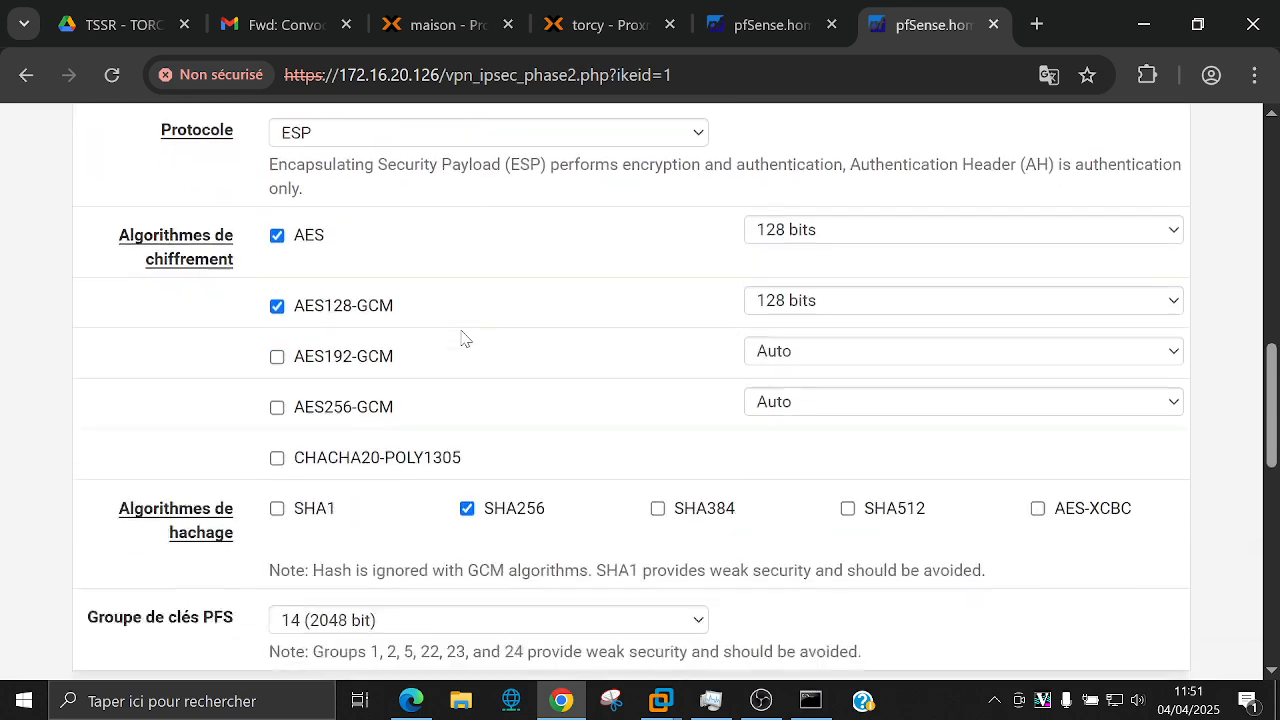
{"action": "scroll", "coordinate": [461, 338], "scroll_direction": "up", "scroll_amount": 5}
{"action": "scroll", "coordinate": [461, 338], "scroll_direction": "up", "scroll_amount": 2}
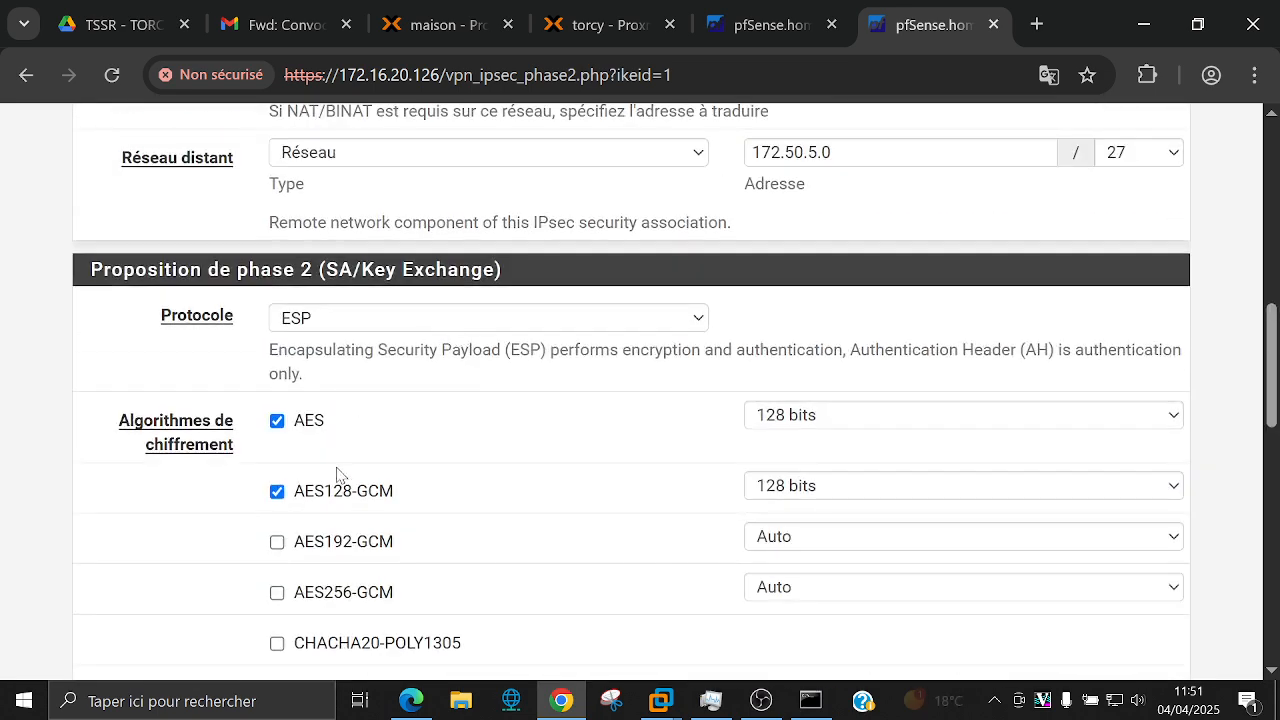
{"action": "left_click", "coordinate": [343, 490]}
{"action": "left_click", "coordinate": [822, 418]}
{"action": "left_click", "coordinate": [788, 474]}
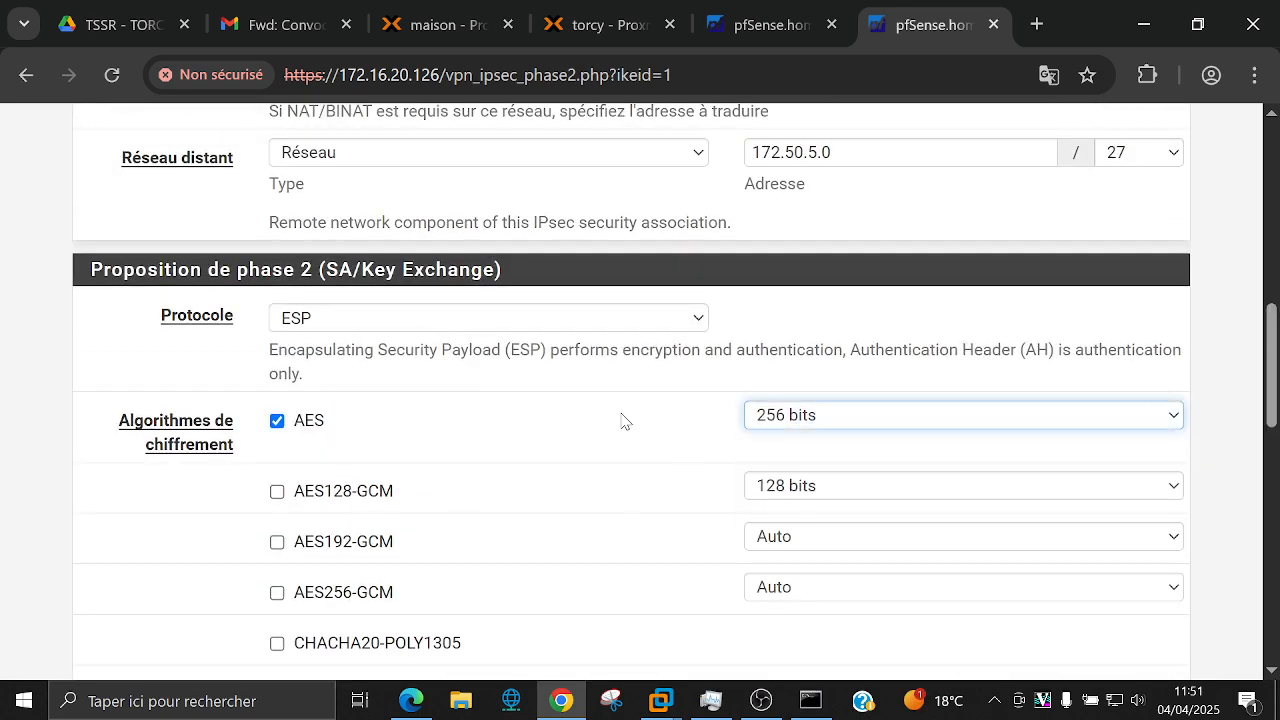
{"action": "scroll", "coordinate": [623, 420], "scroll_direction": "down", "scroll_amount": 7}
{"action": "scroll", "coordinate": [618, 415], "scroll_direction": "down", "scroll_amount": 4}
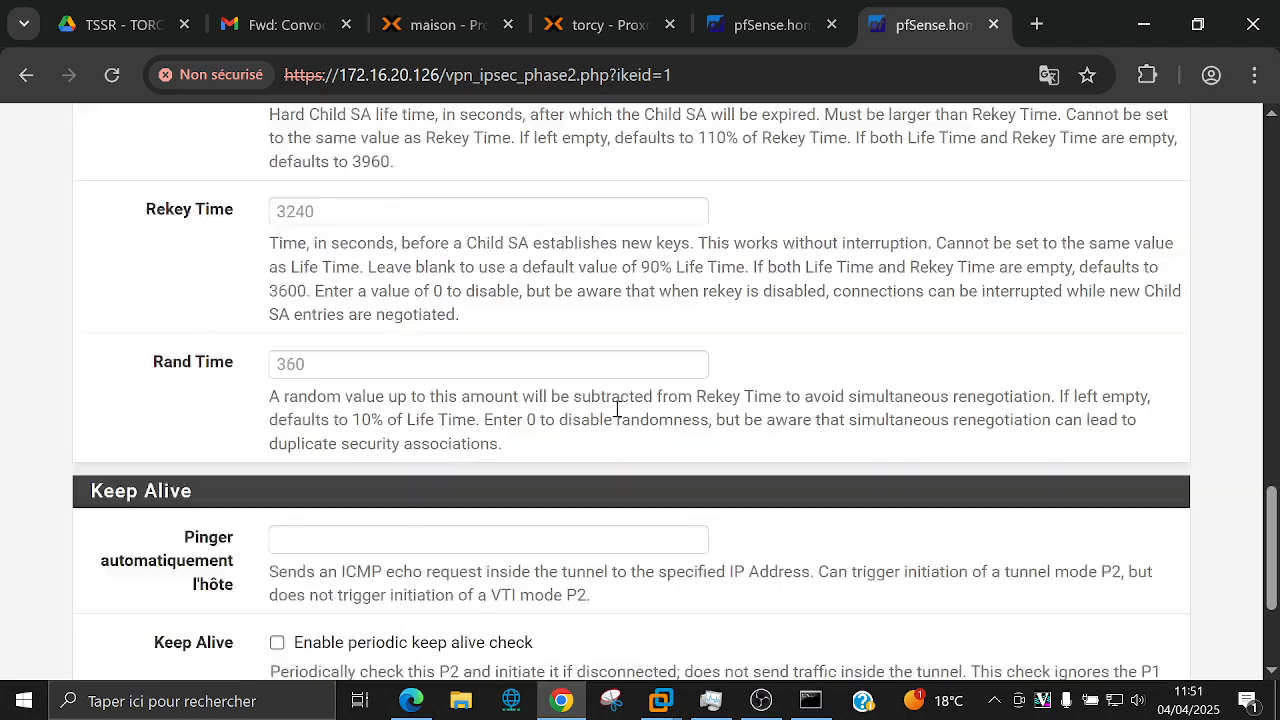
{"action": "left_click", "coordinate": [310, 424]}
{"action": "left_click", "coordinate": [323, 562]}
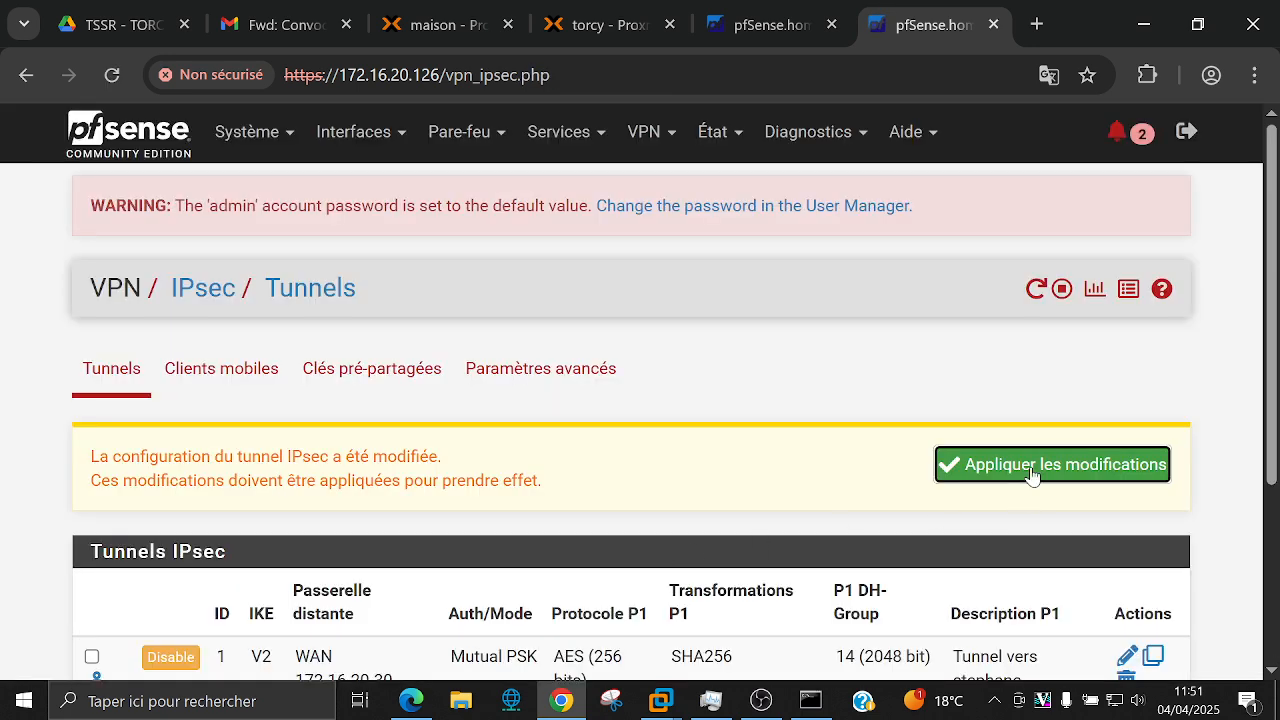
{"action": "left_click", "coordinate": [1032, 474]}
Step: Open the IPsec status overview and show the tunnel's child SA entries
{"action": "left_click", "coordinate": [716, 133]}
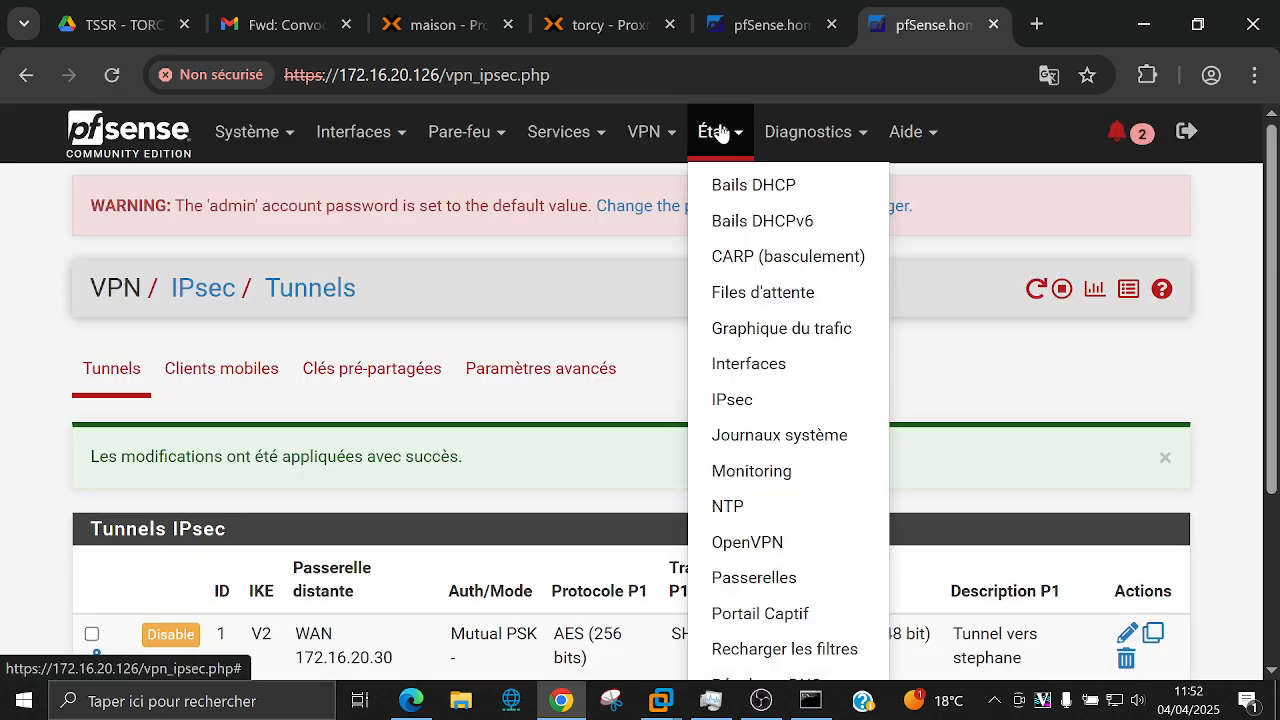
{"action": "left_click", "coordinate": [731, 400]}
{"action": "scroll", "coordinate": [720, 371], "scroll_direction": "down", "scroll_amount": 2}
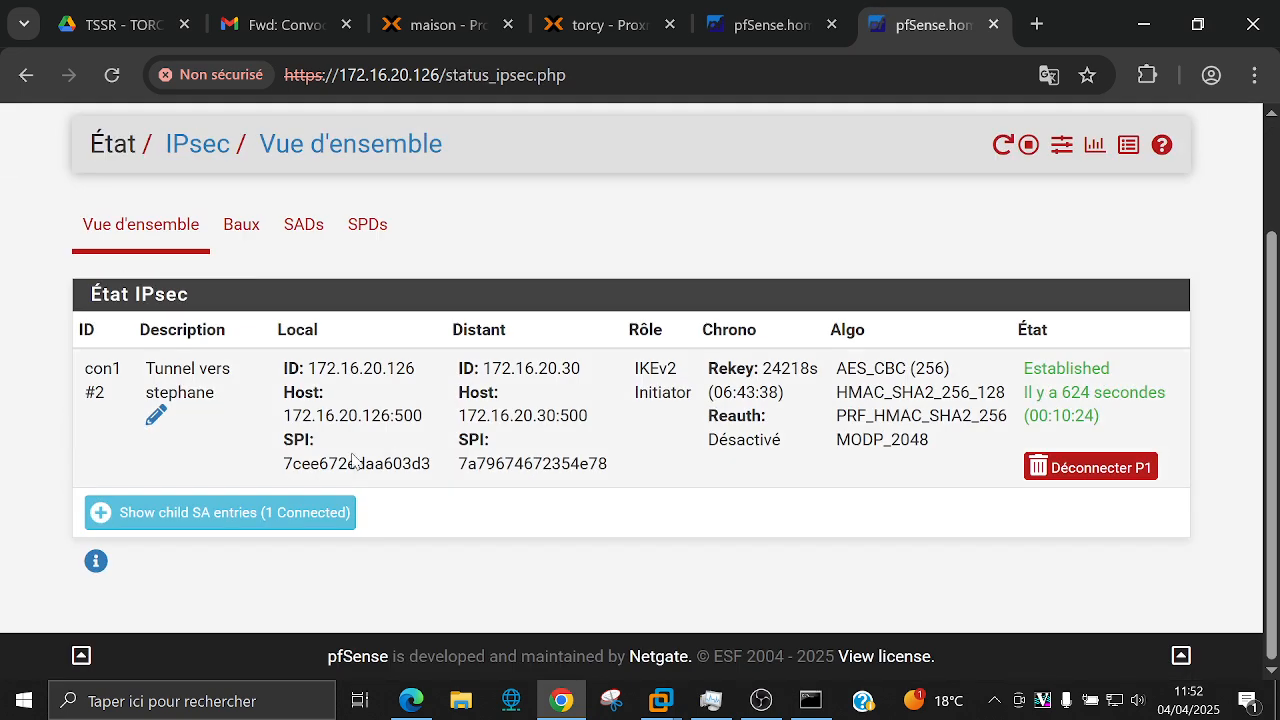
{"action": "left_click", "coordinate": [288, 515]}
{"action": "scroll", "coordinate": [557, 506], "scroll_direction": "down", "scroll_amount": 3}
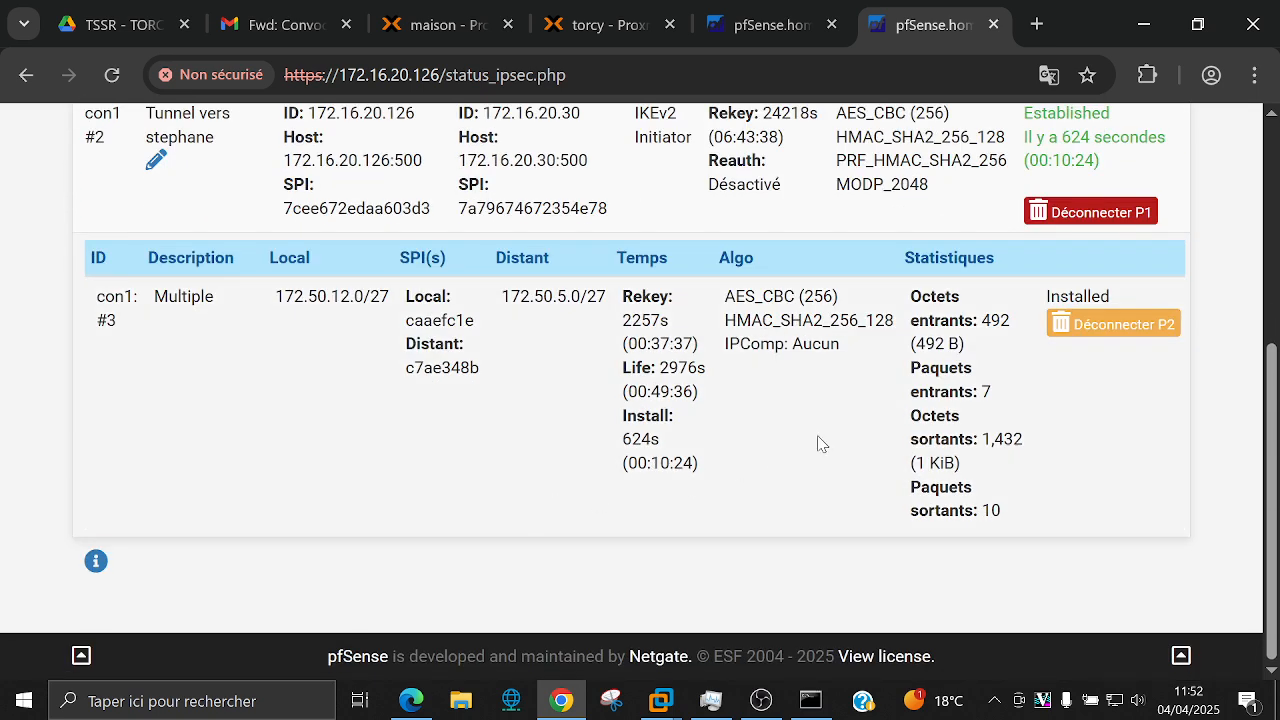
{"action": "scroll", "coordinate": [818, 444], "scroll_direction": "up", "scroll_amount": 1}
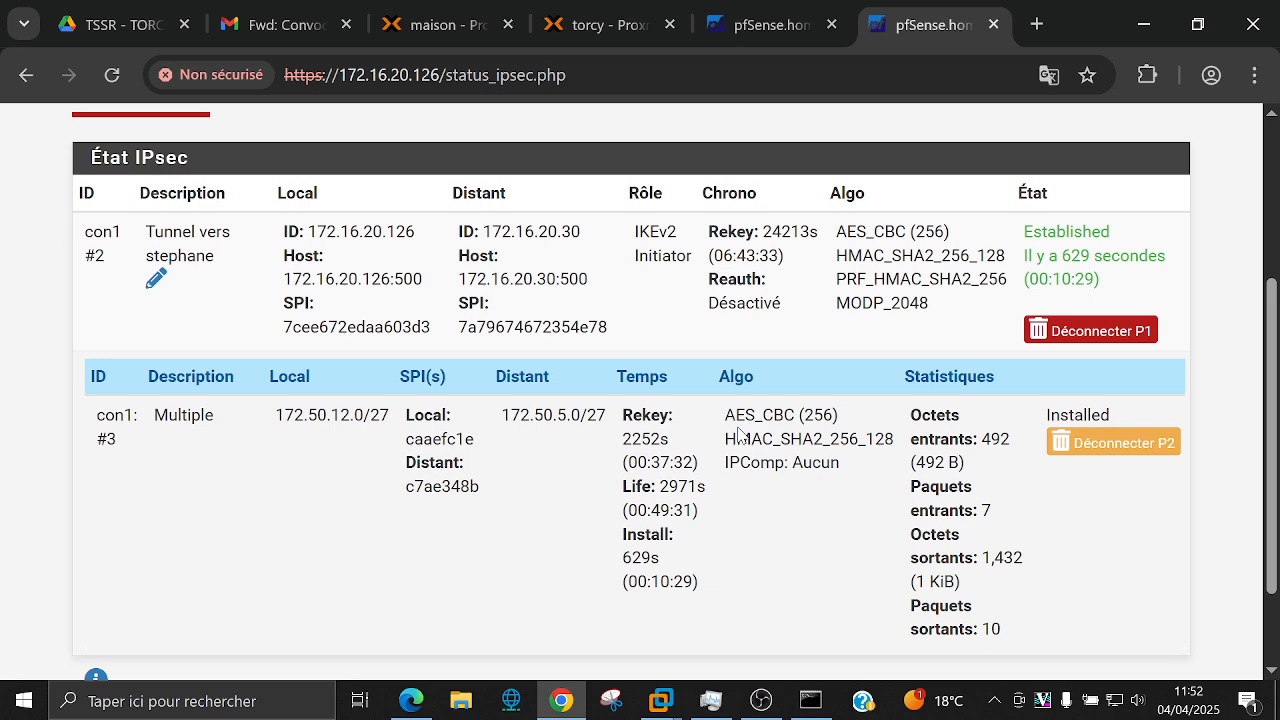
Step: Disconnect the phase 2 child SA, then reconnect phase 1 and all phase 2 entries
{"action": "left_click", "coordinate": [1113, 442]}
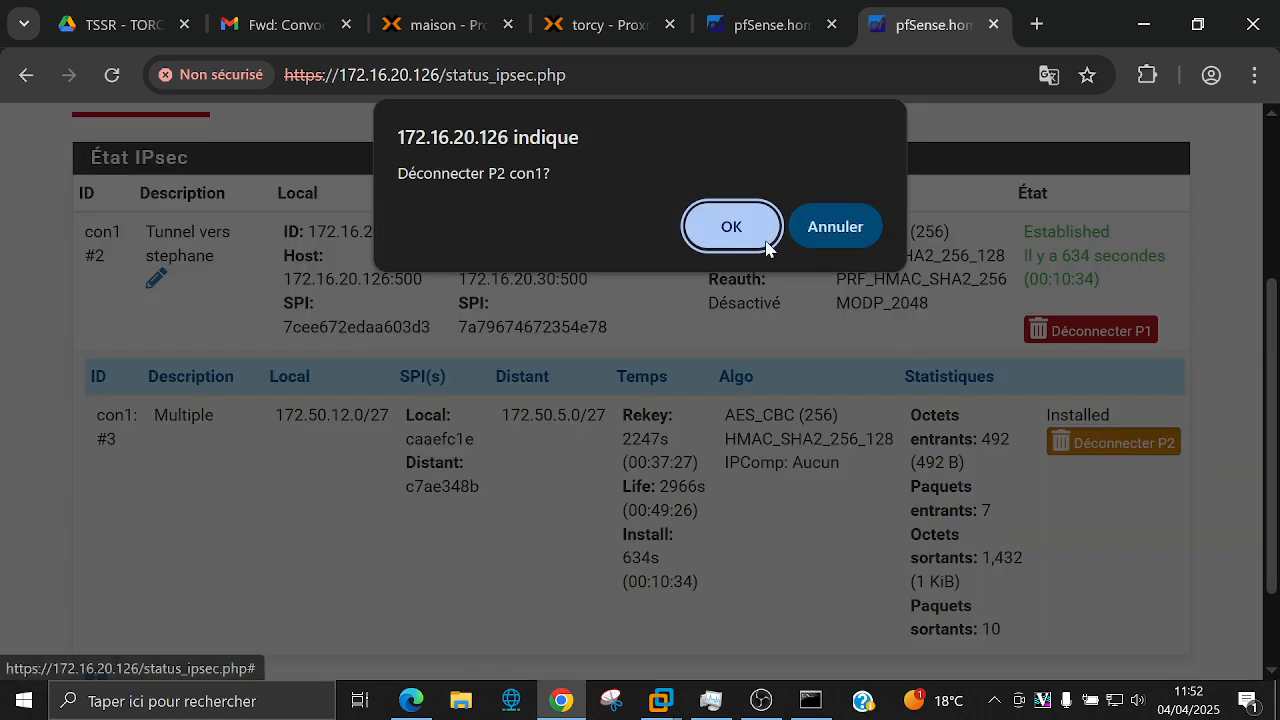
{"action": "left_click", "coordinate": [731, 227]}
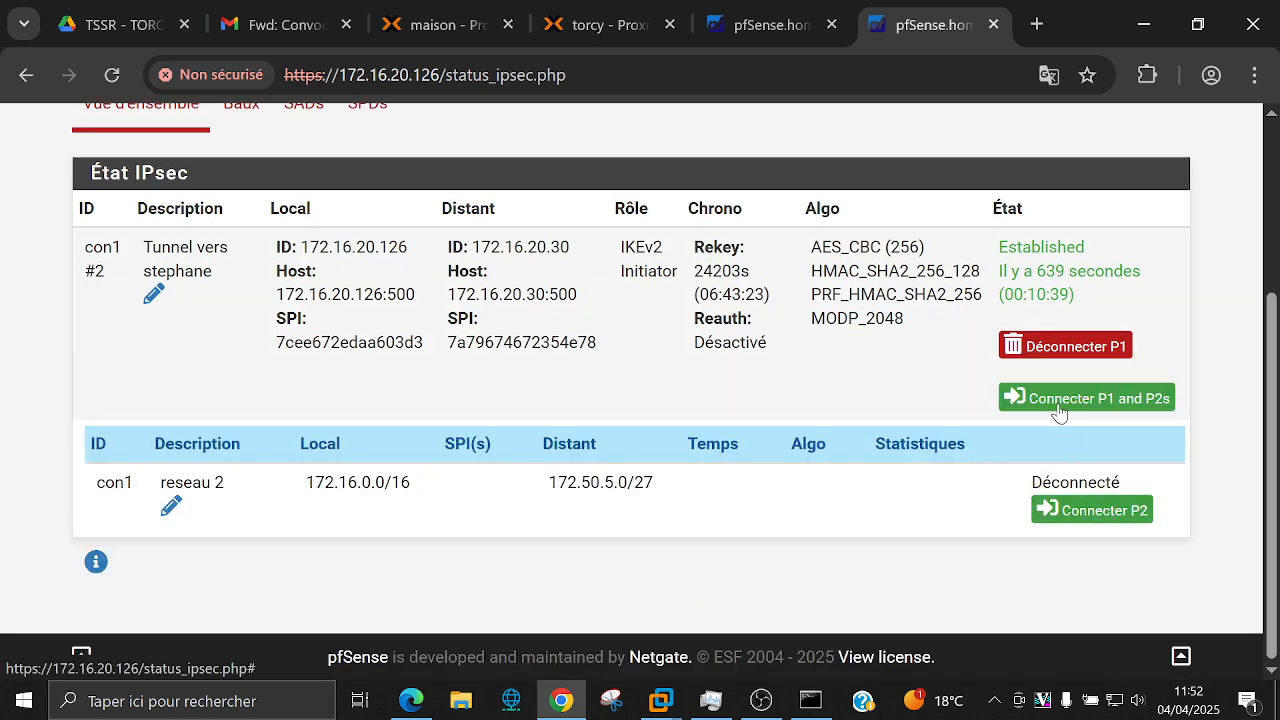
{"action": "left_click", "coordinate": [1059, 408]}
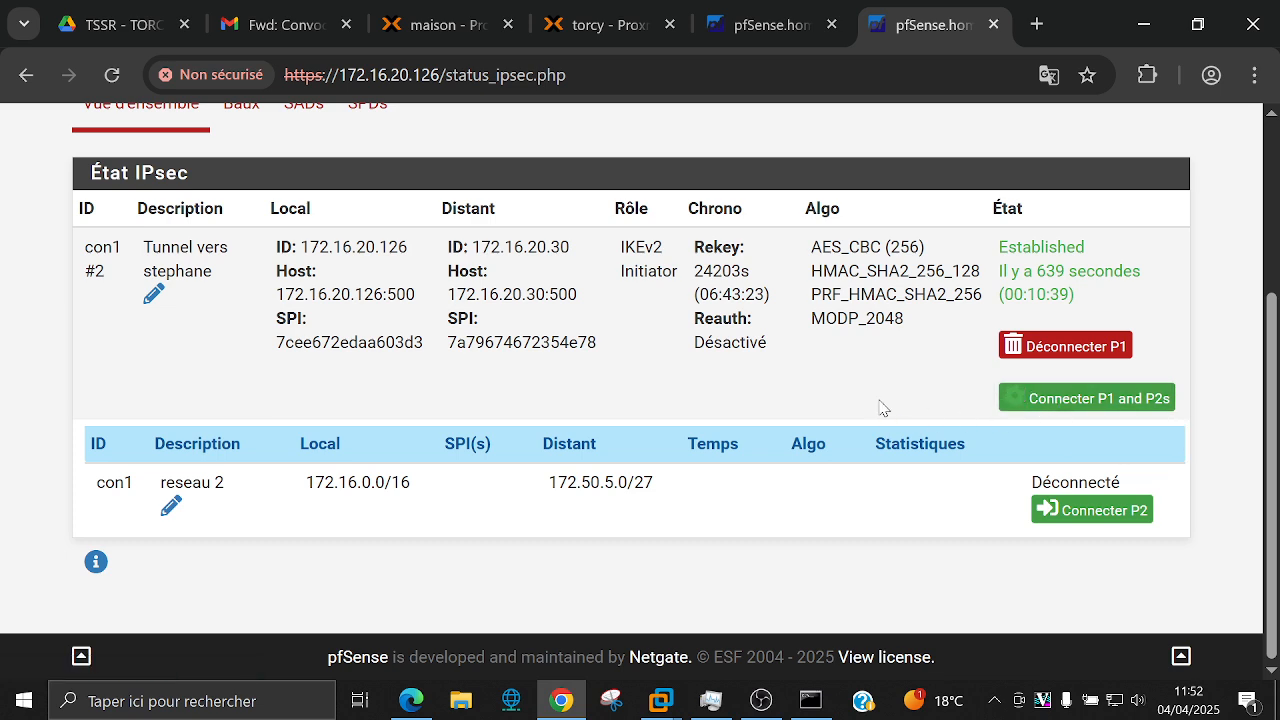
{"action": "scroll", "coordinate": [878, 395], "scroll_direction": "down", "scroll_amount": 3}
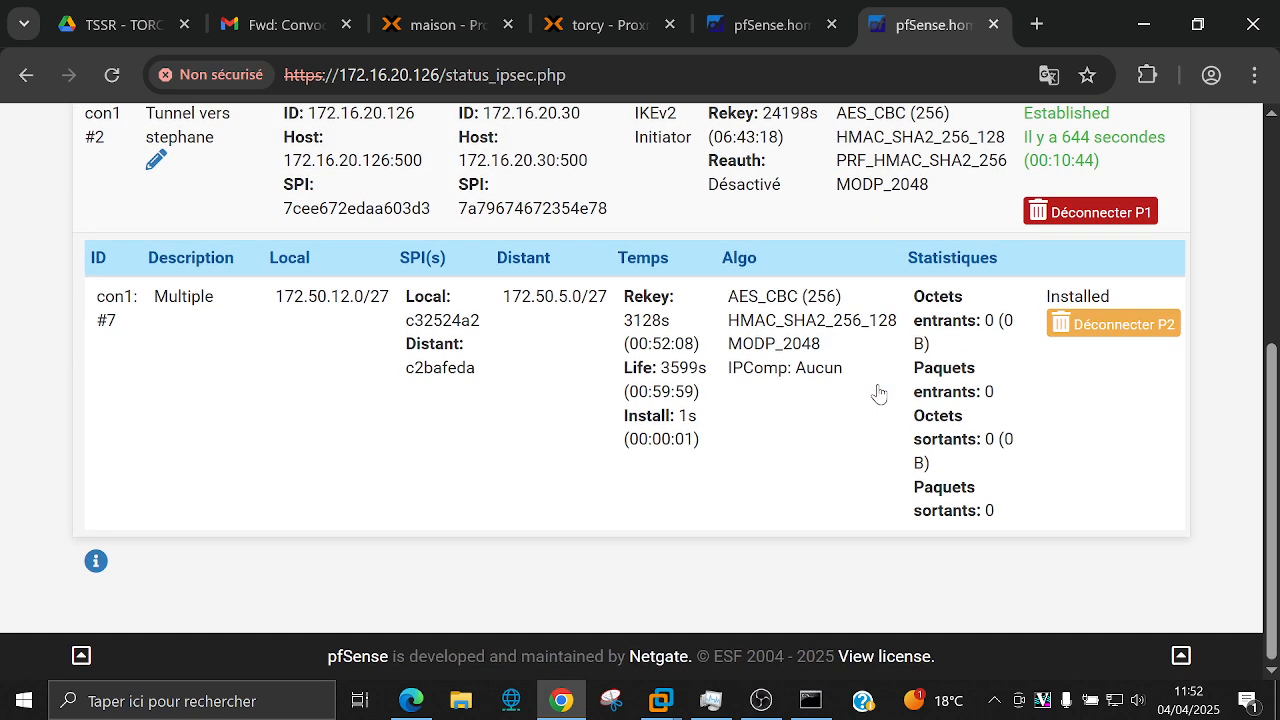
{"action": "scroll", "coordinate": [878, 392], "scroll_direction": "up", "scroll_amount": 1}
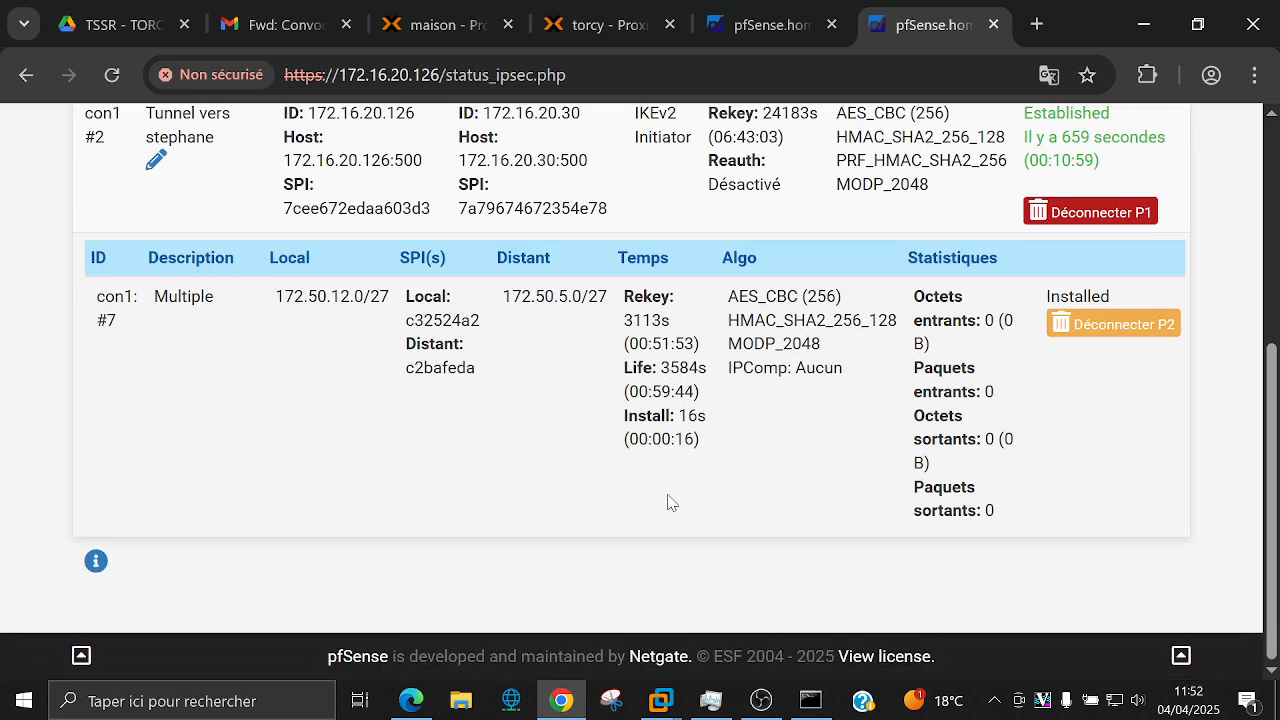
Step: Rerun ping 172.50.5.15 in Command Prompt and return to the IPsec status page in Chrome
{"action": "left_click", "coordinate": [812, 701]}
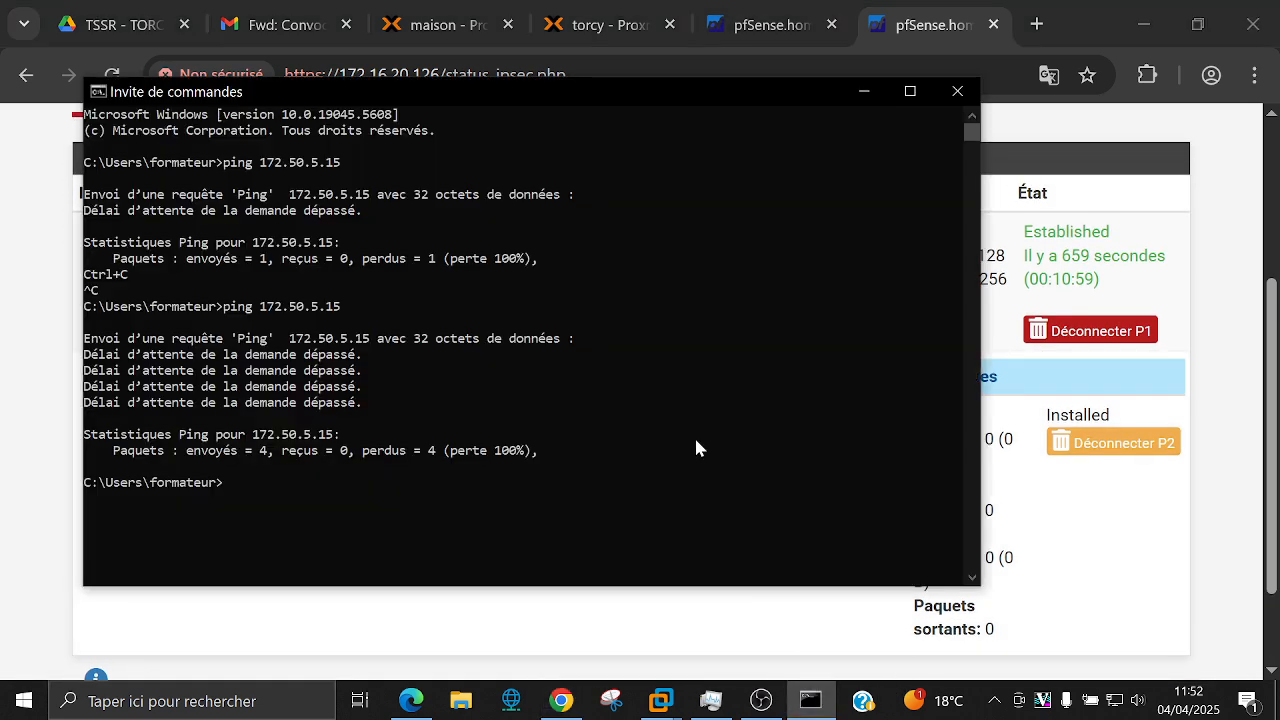
{"action": "key", "text": "Up"}
{"action": "key", "text": "Return"}
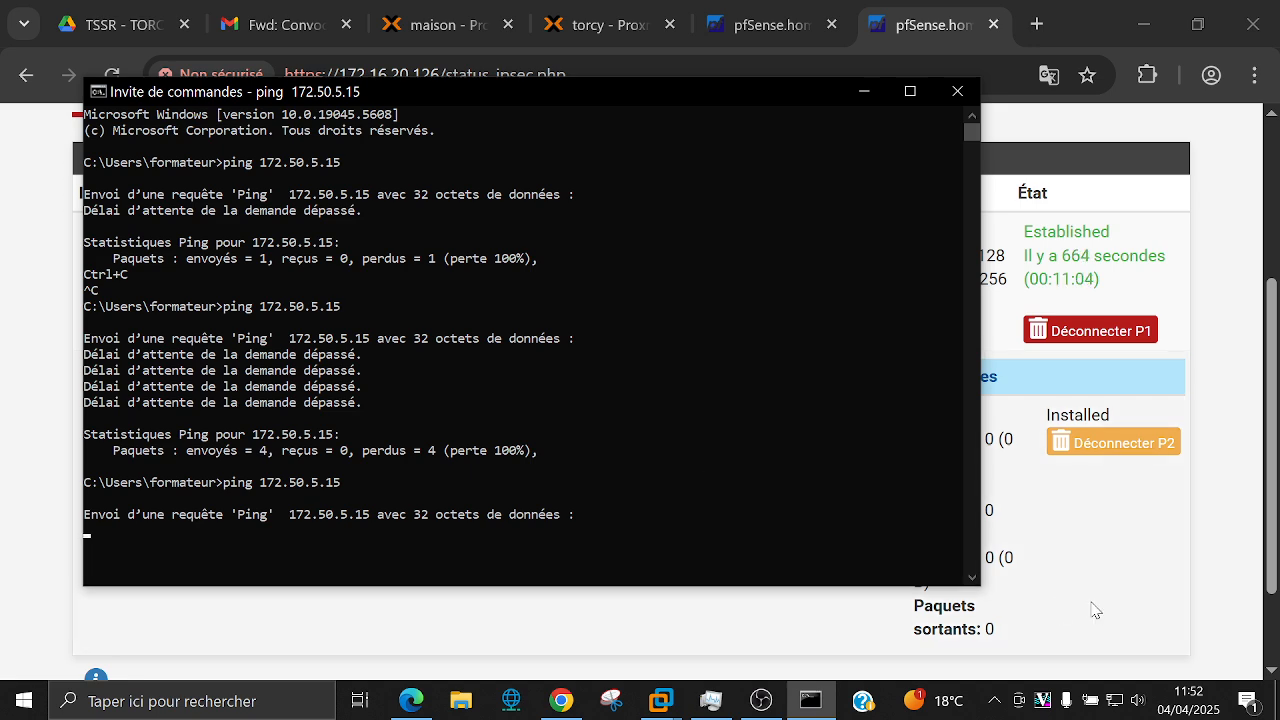
{"action": "left_click", "coordinate": [1095, 610]}
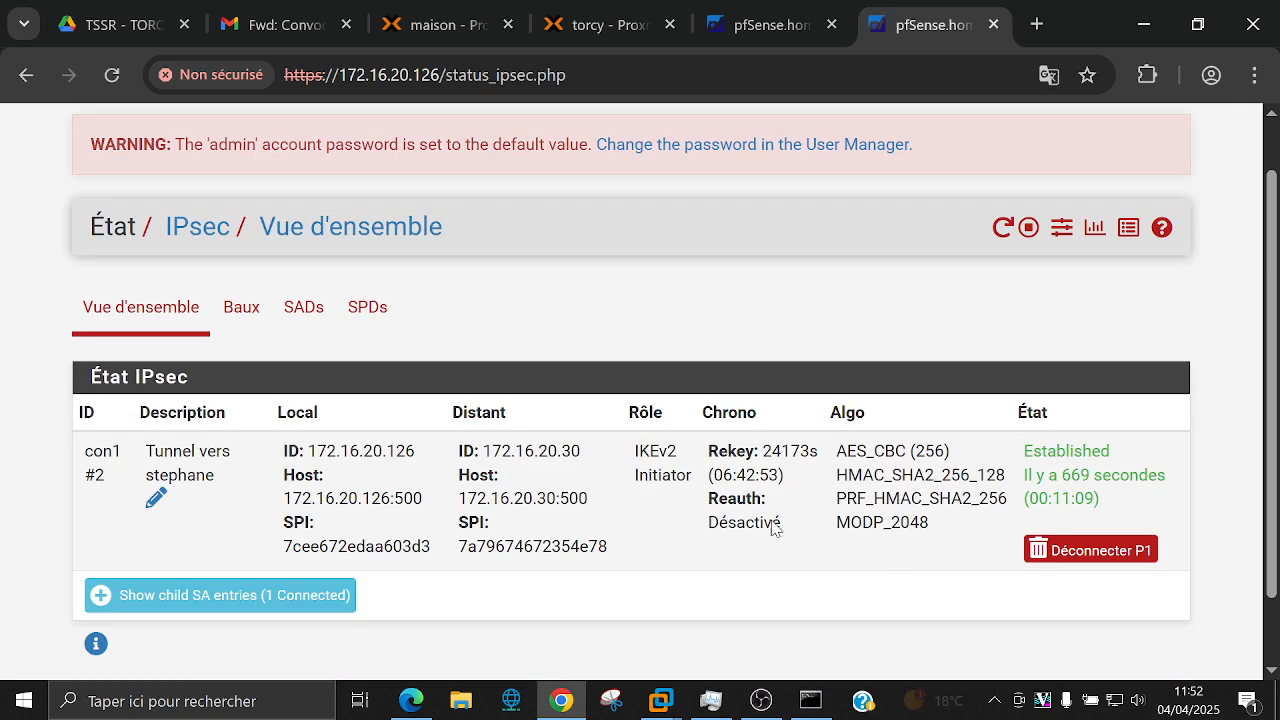
Step: Expand the tunnel's child SA entries on the IPsec status page
{"action": "left_click", "coordinate": [345, 597]}
{"action": "scroll", "coordinate": [630, 515], "scroll_direction": "down", "scroll_amount": 3}
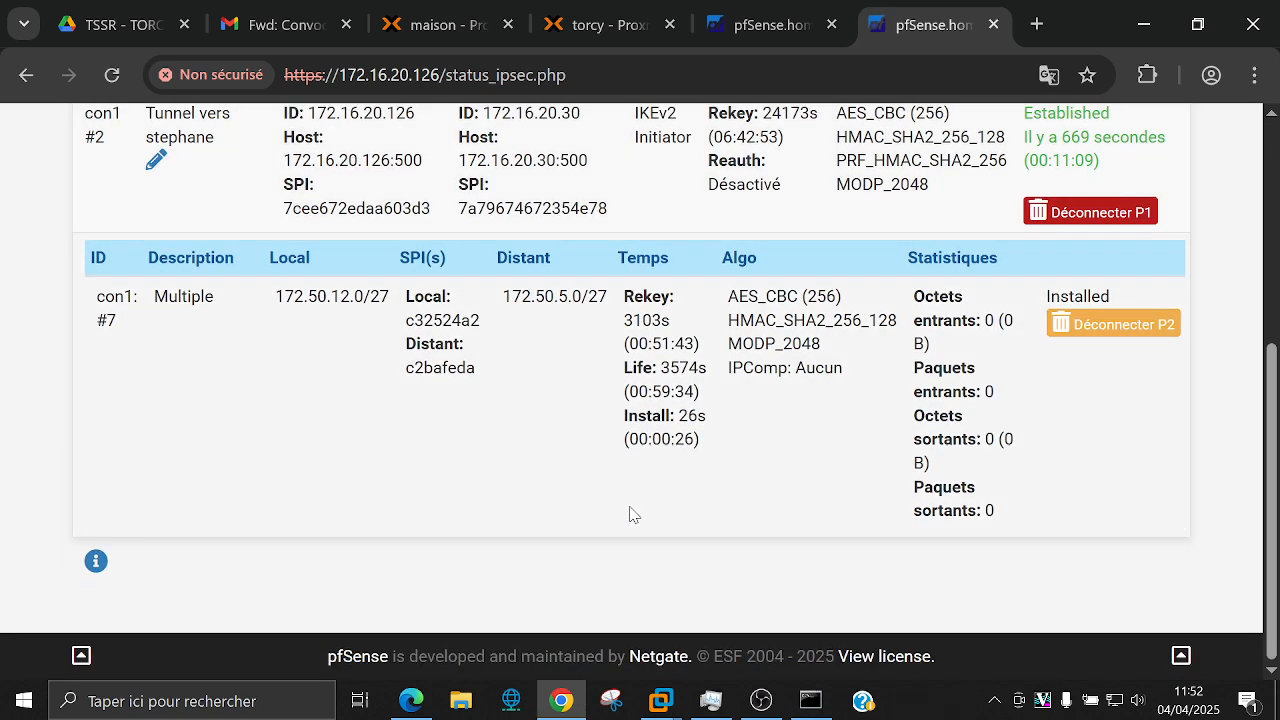
{"action": "scroll", "coordinate": [630, 515], "scroll_direction": "up", "scroll_amount": 4}
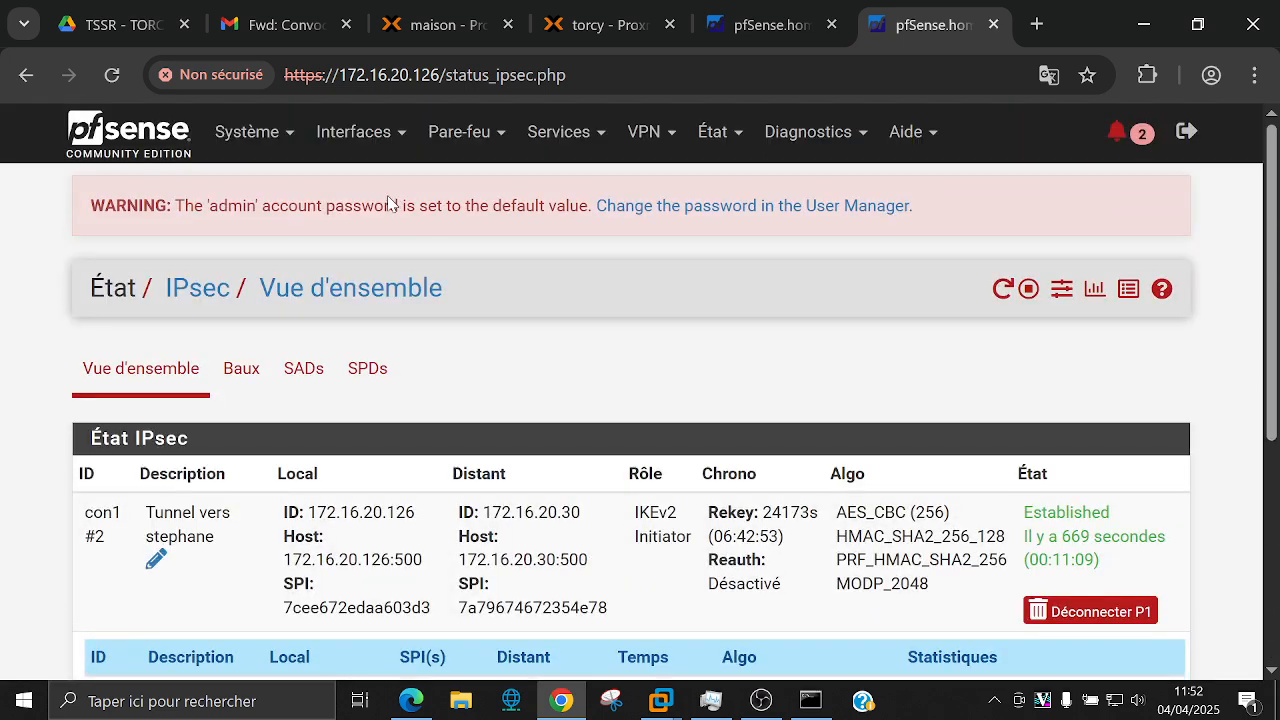
Step: Review the IPsec firewall rules: a single IPv4 ICMP pass rule for any source and destination
{"action": "mouse_move", "coordinate": [465, 138]}
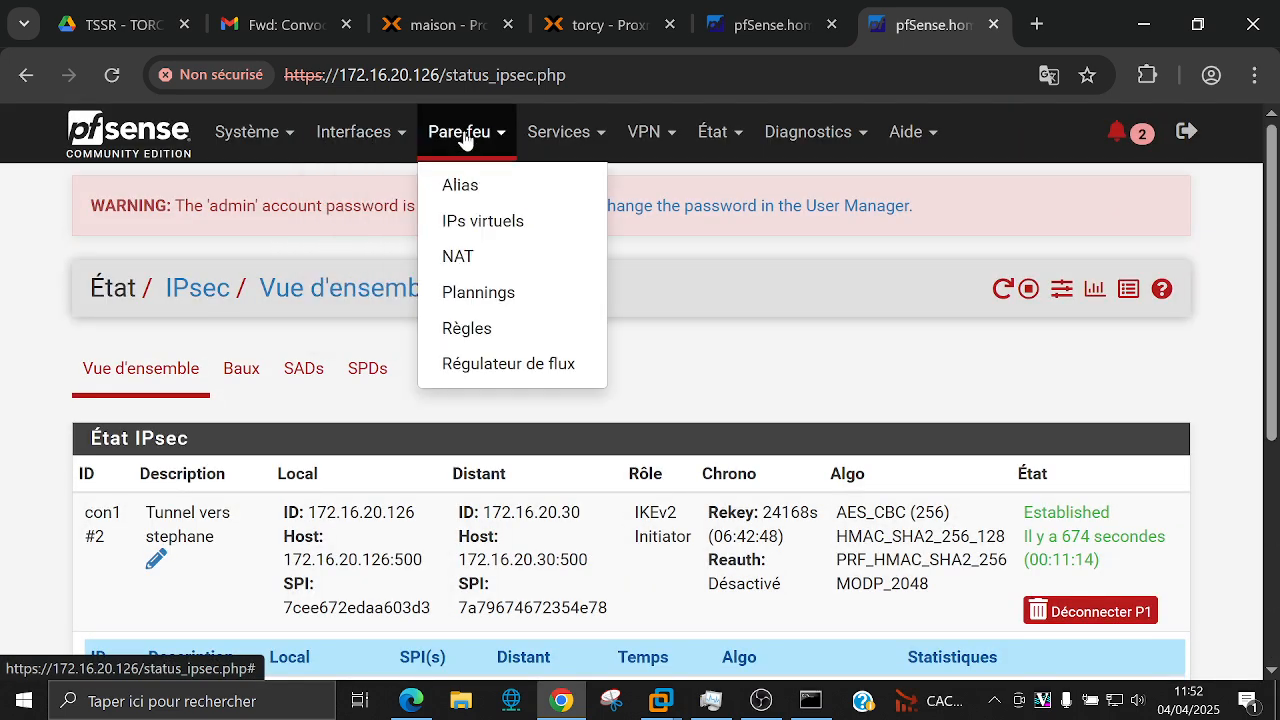
{"action": "left_click", "coordinate": [461, 328]}
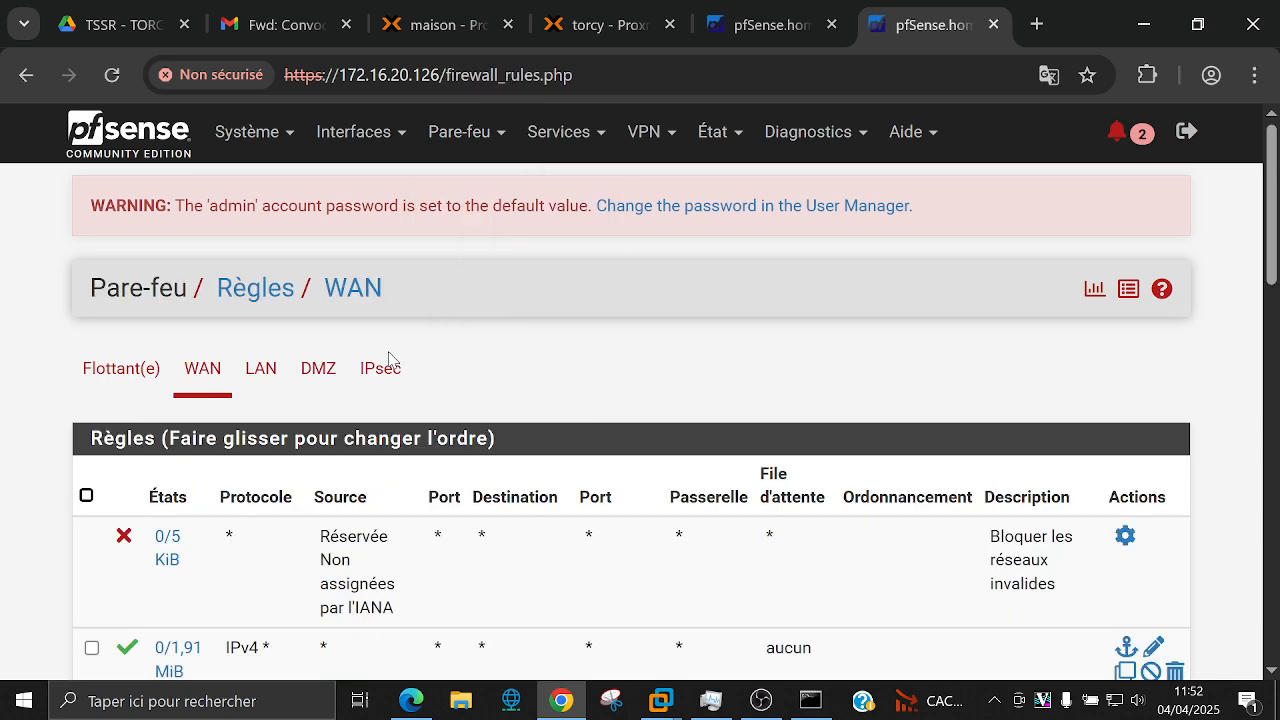
{"action": "left_click", "coordinate": [380, 368]}
{"action": "scroll", "coordinate": [518, 370], "scroll_direction": "down", "scroll_amount": 2}
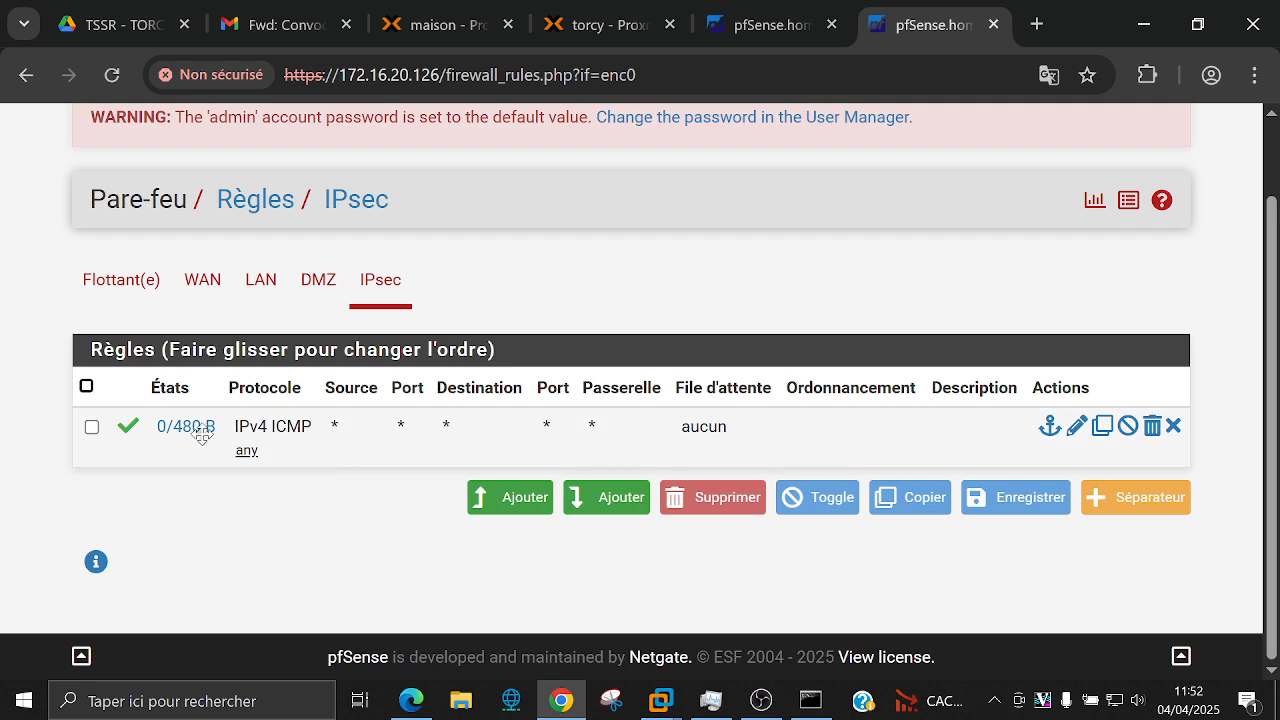
{"action": "scroll", "coordinate": [560, 257], "scroll_direction": "up", "scroll_amount": 2}
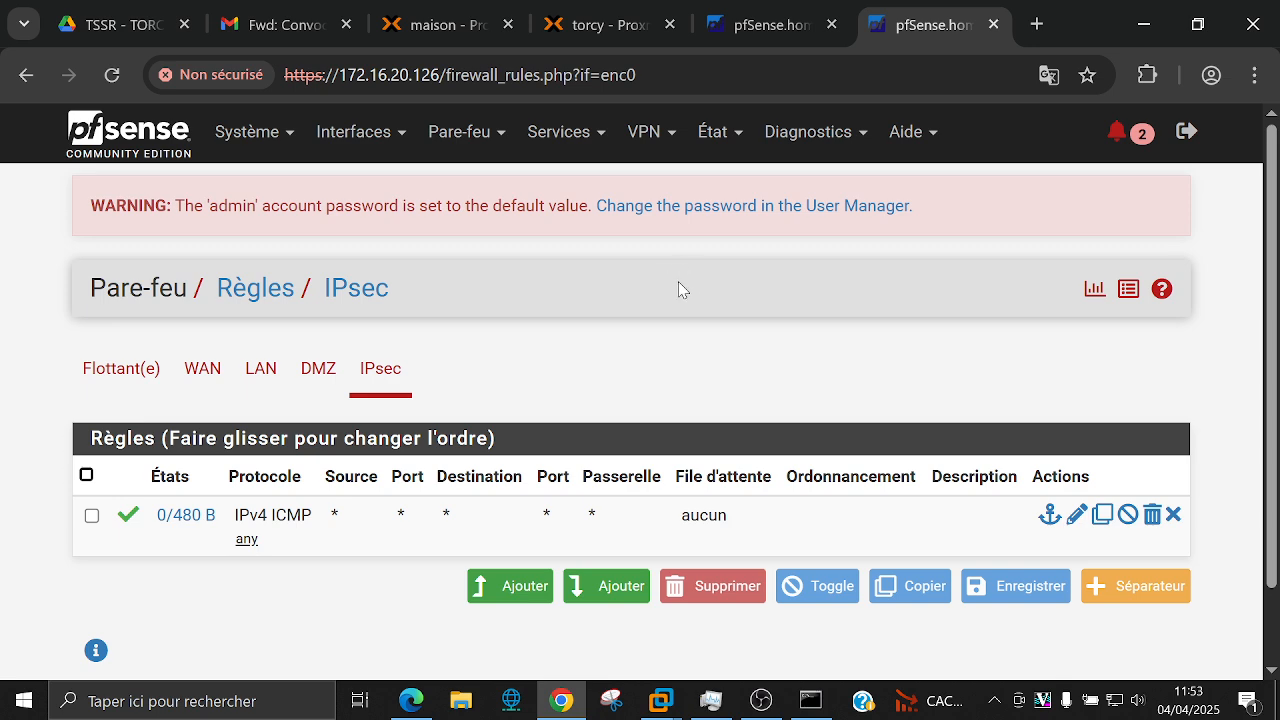
{"action": "left_click", "coordinate": [650, 132]}
Step: Open the IPsec Tunnels page and expand the tunnel's phase 2 entries
{"action": "left_click", "coordinate": [651, 184]}
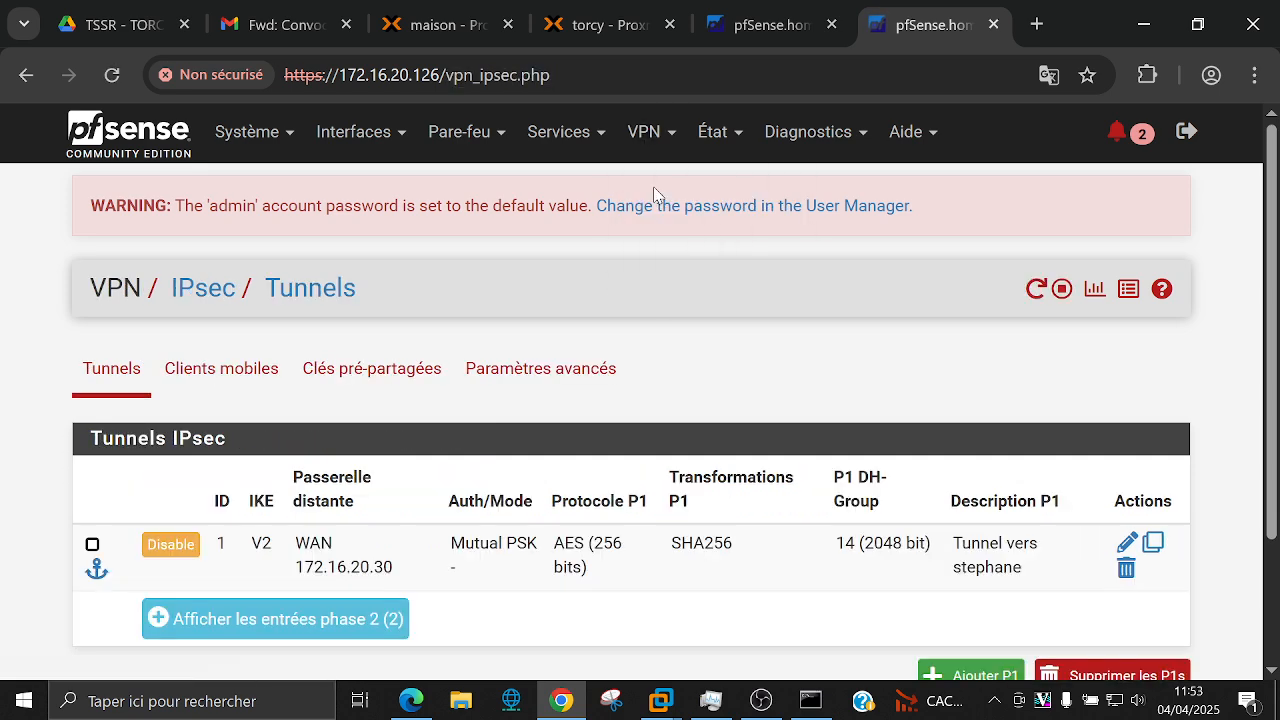
{"action": "scroll", "coordinate": [548, 432], "scroll_direction": "down", "scroll_amount": 2}
{"action": "left_click", "coordinate": [364, 452]}
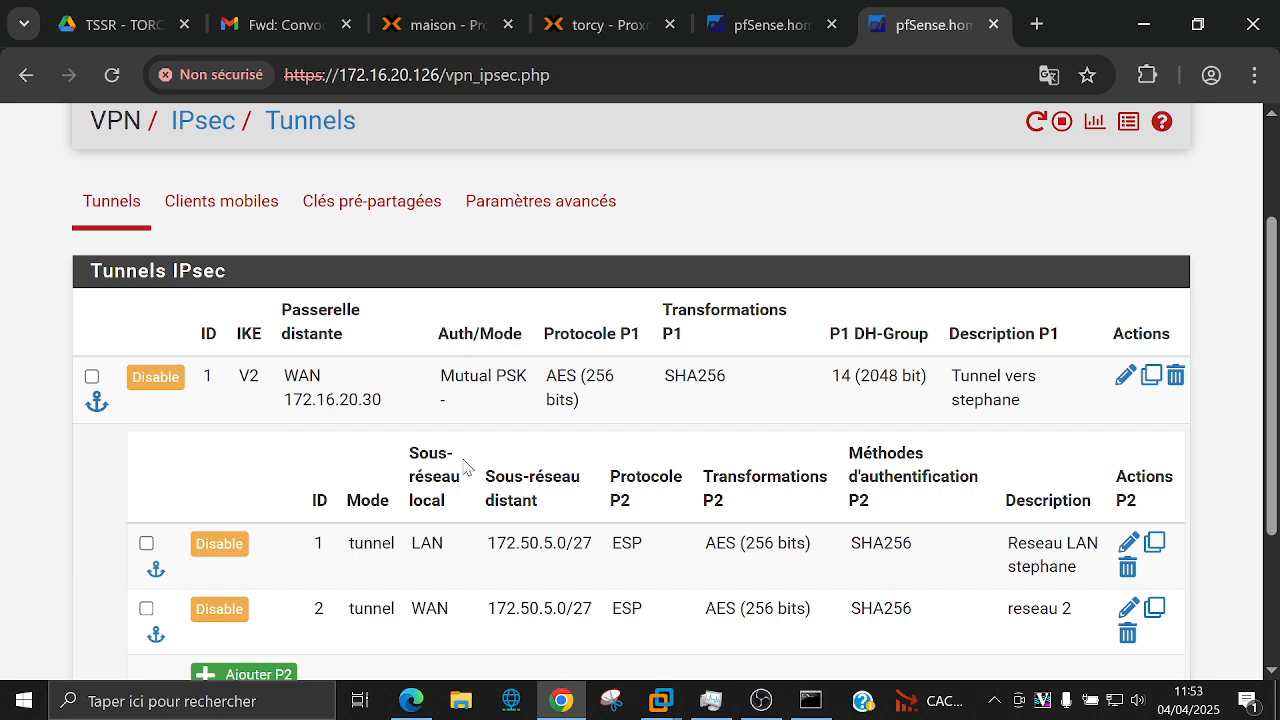
{"action": "scroll", "coordinate": [490, 466], "scroll_direction": "down", "scroll_amount": 3}
{"action": "scroll", "coordinate": [615, 490], "scroll_direction": "up", "scroll_amount": 1}
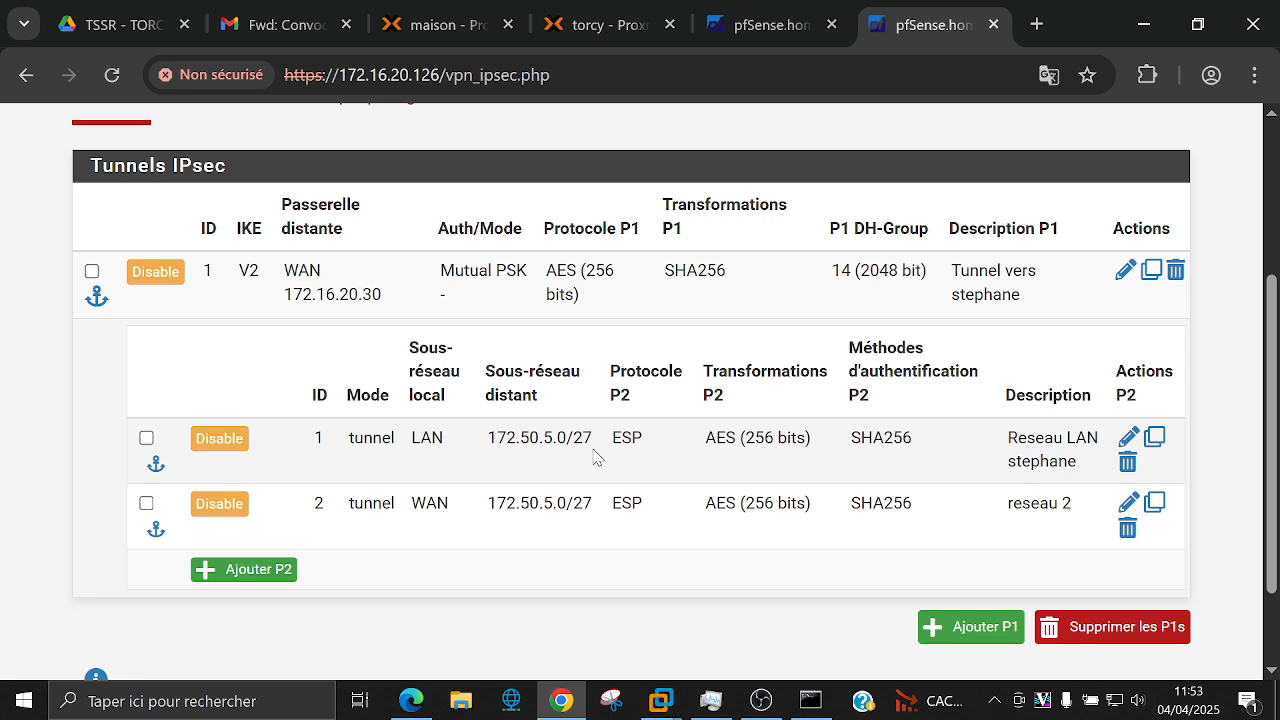
{"action": "scroll", "coordinate": [597, 457], "scroll_direction": "up", "scroll_amount": 2}
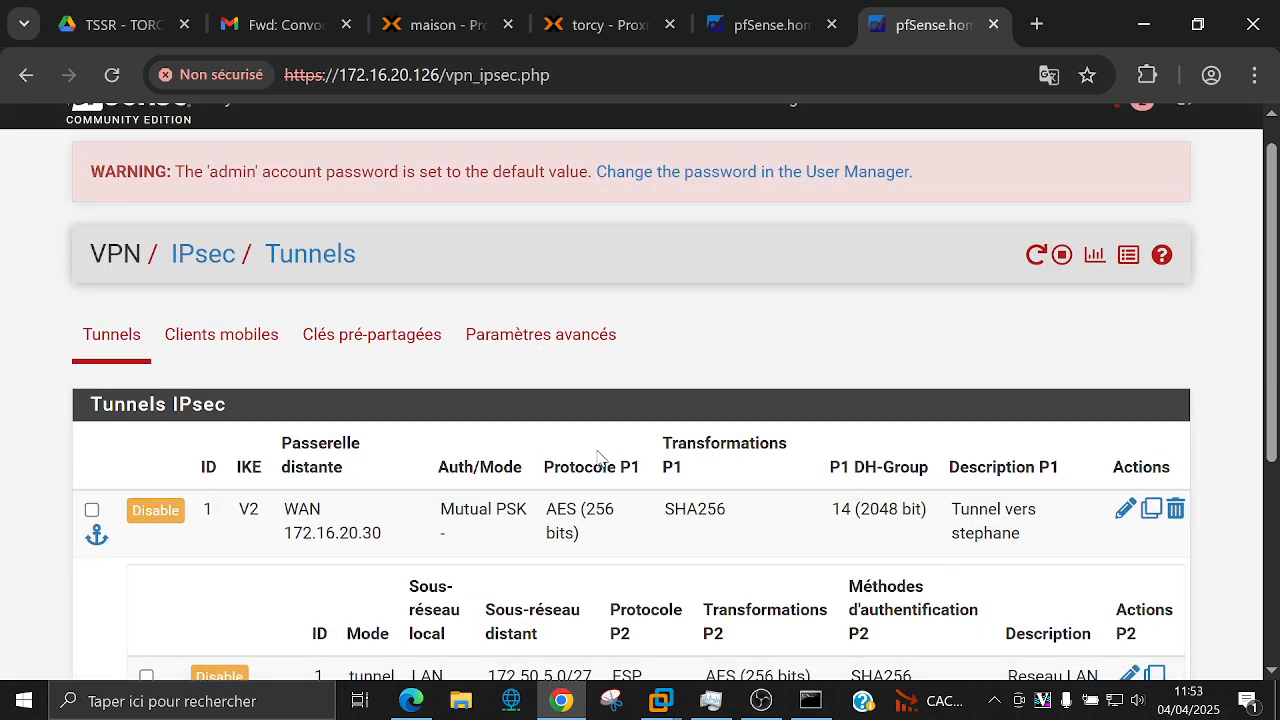
Step: Glance at Advanced Settings, then re-expand the LAN and WAN phase 2 entries on Tunnels
{"action": "left_click", "coordinate": [603, 336]}
{"action": "scroll", "coordinate": [600, 340], "scroll_direction": "down", "scroll_amount": 3}
{"action": "scroll", "coordinate": [598, 342], "scroll_direction": "up", "scroll_amount": 3}
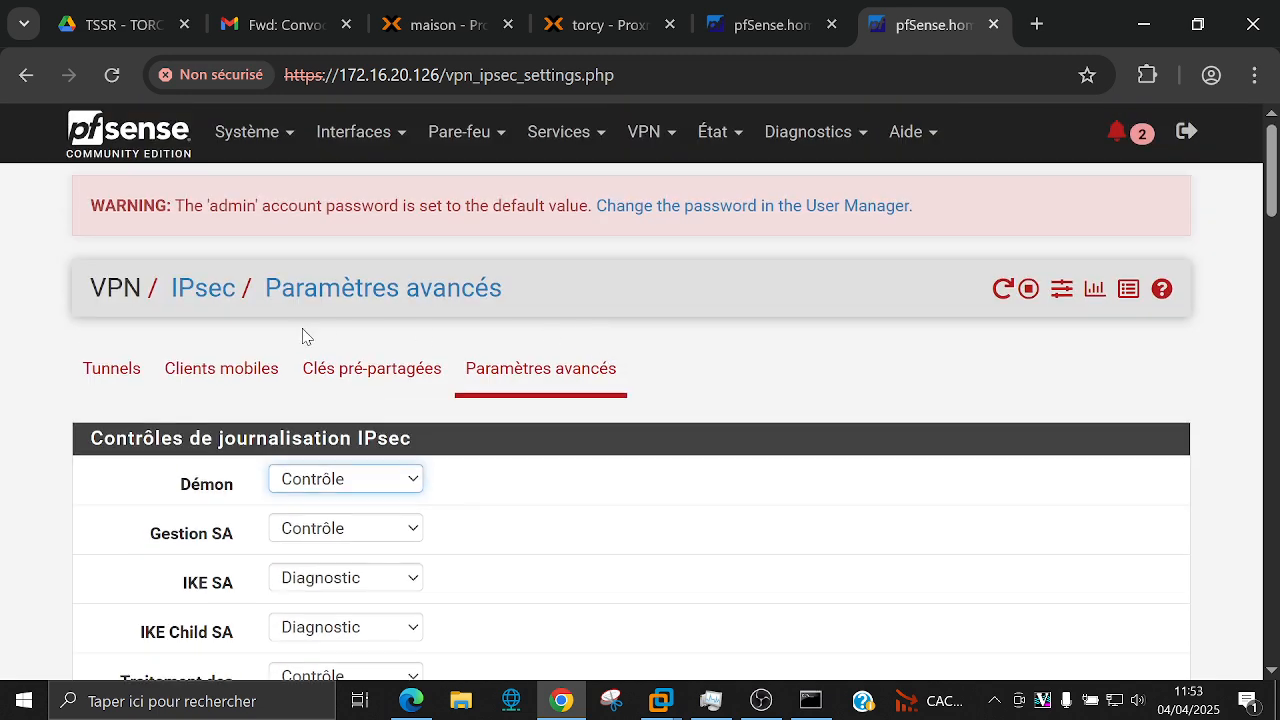
{"action": "left_click", "coordinate": [118, 370]}
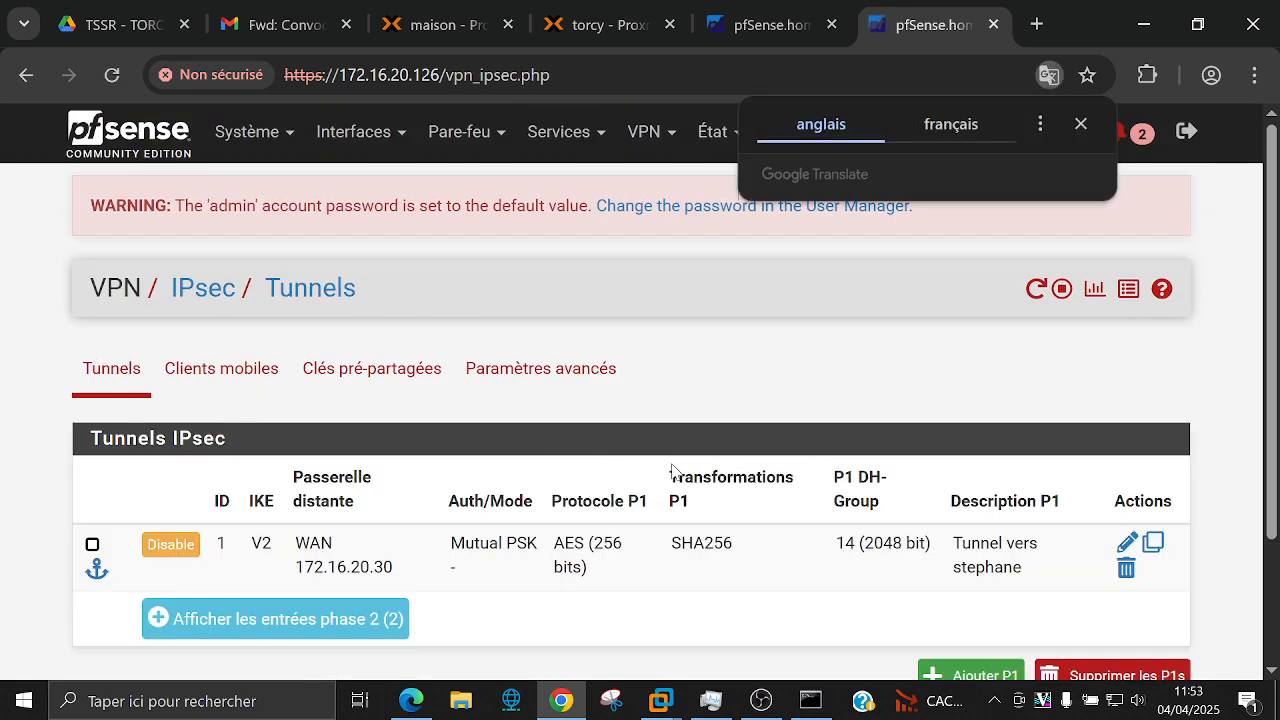
{"action": "scroll", "coordinate": [672, 470], "scroll_direction": "down", "scroll_amount": 3}
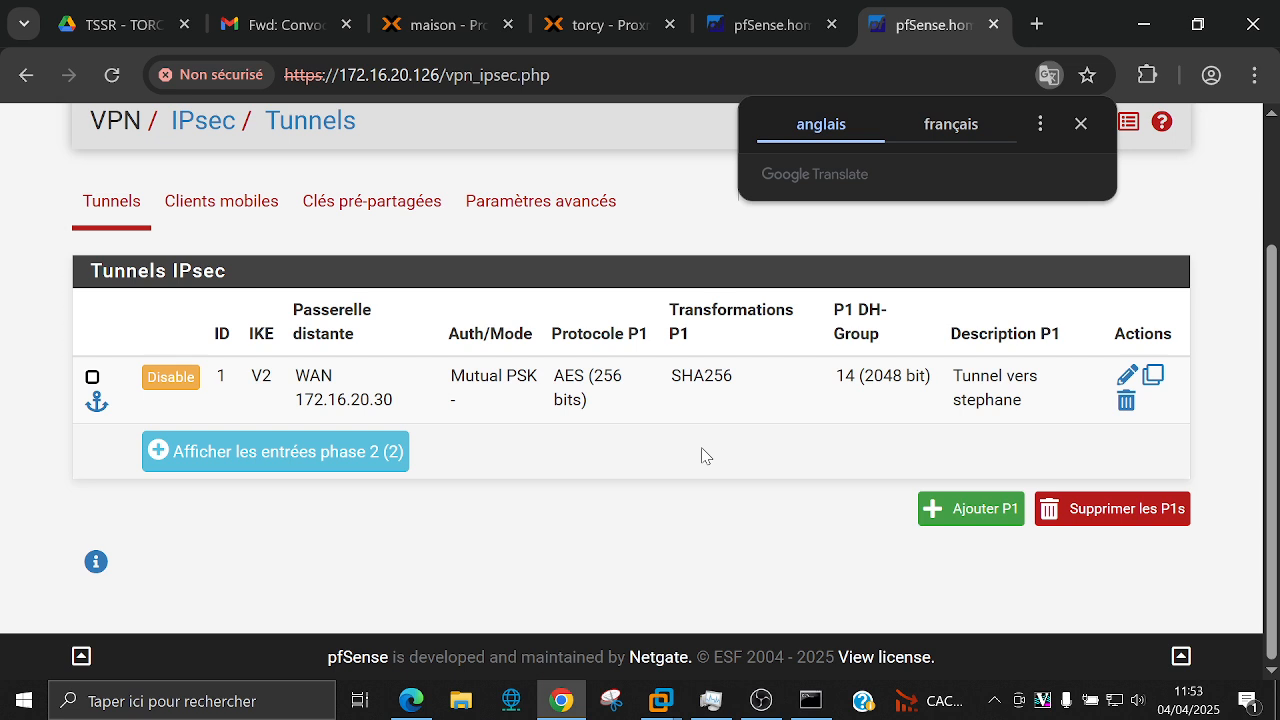
{"action": "left_click", "coordinate": [1082, 121]}
{"action": "left_click", "coordinate": [392, 462]}
{"action": "scroll", "coordinate": [692, 476], "scroll_direction": "down", "scroll_amount": 2}
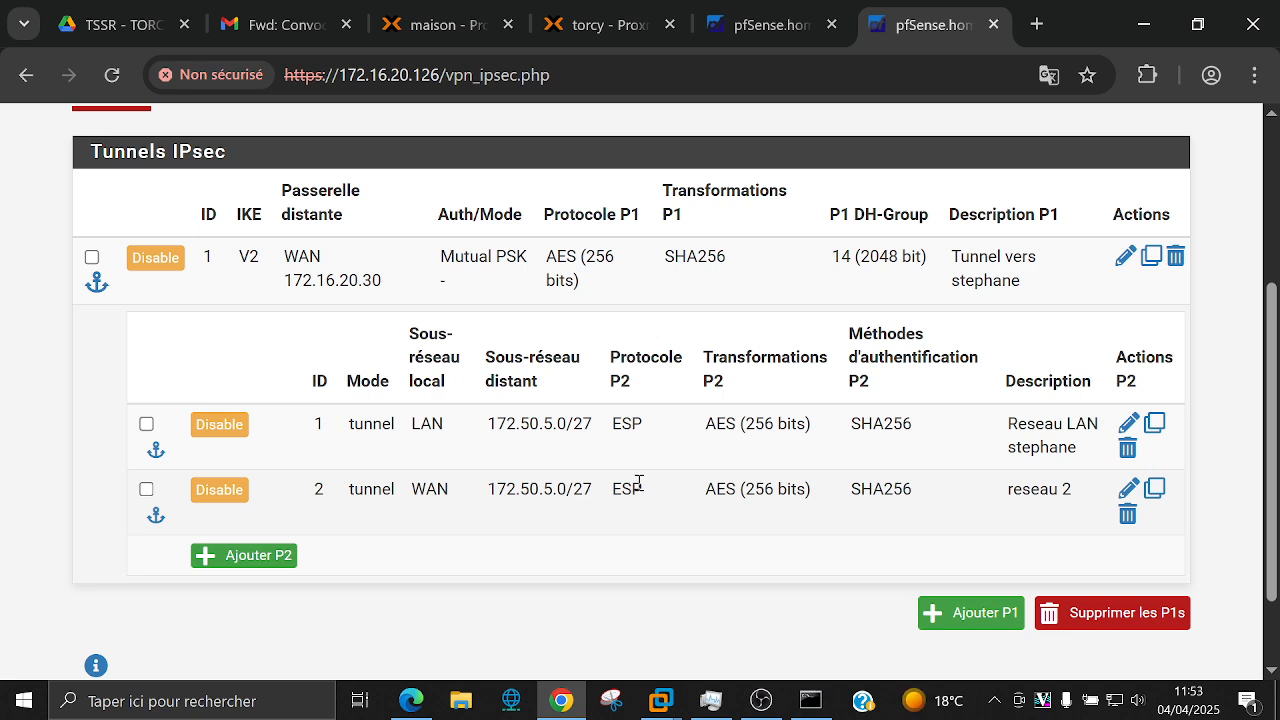
{"action": "scroll", "coordinate": [639, 483], "scroll_direction": "up", "scroll_amount": 3}
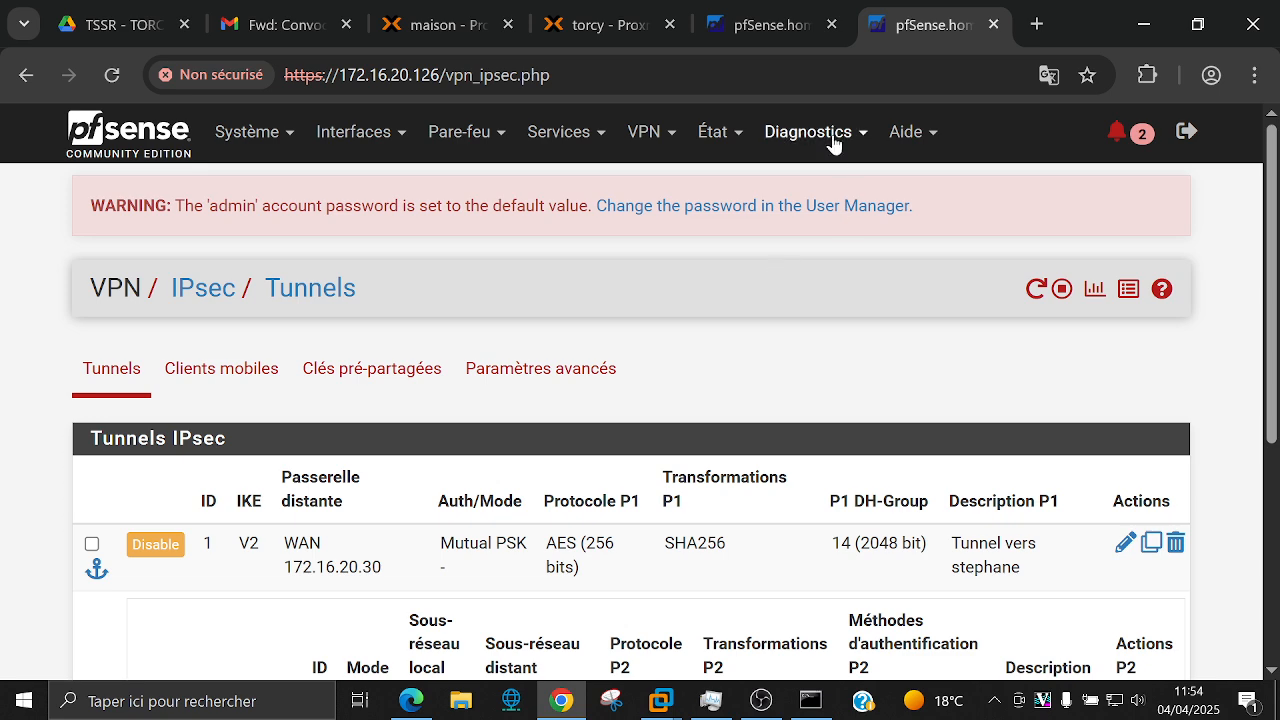
Step: Open the IPsec status overview and expand the tunnel's child SA entries
{"action": "left_click", "coordinate": [714, 131]}
{"action": "left_click", "coordinate": [738, 405]}
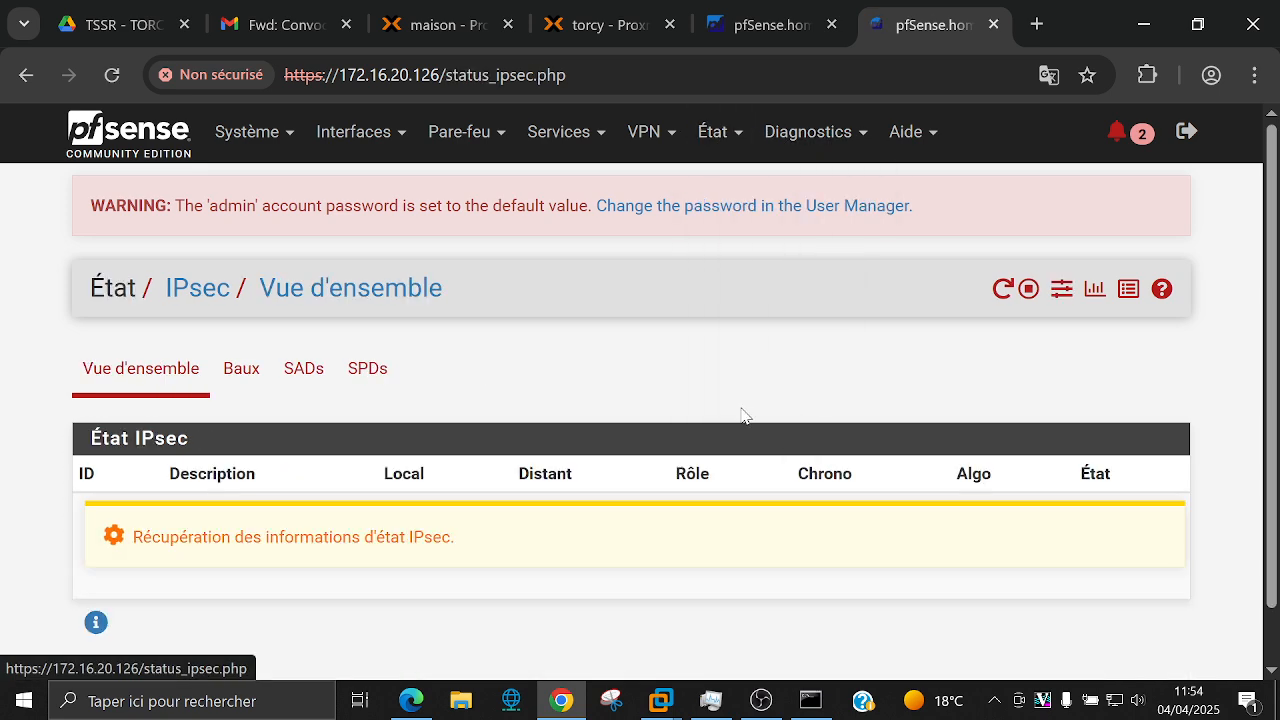
{"action": "scroll", "coordinate": [460, 487], "scroll_direction": "down", "scroll_amount": 2}
{"action": "left_click", "coordinate": [340, 512]}
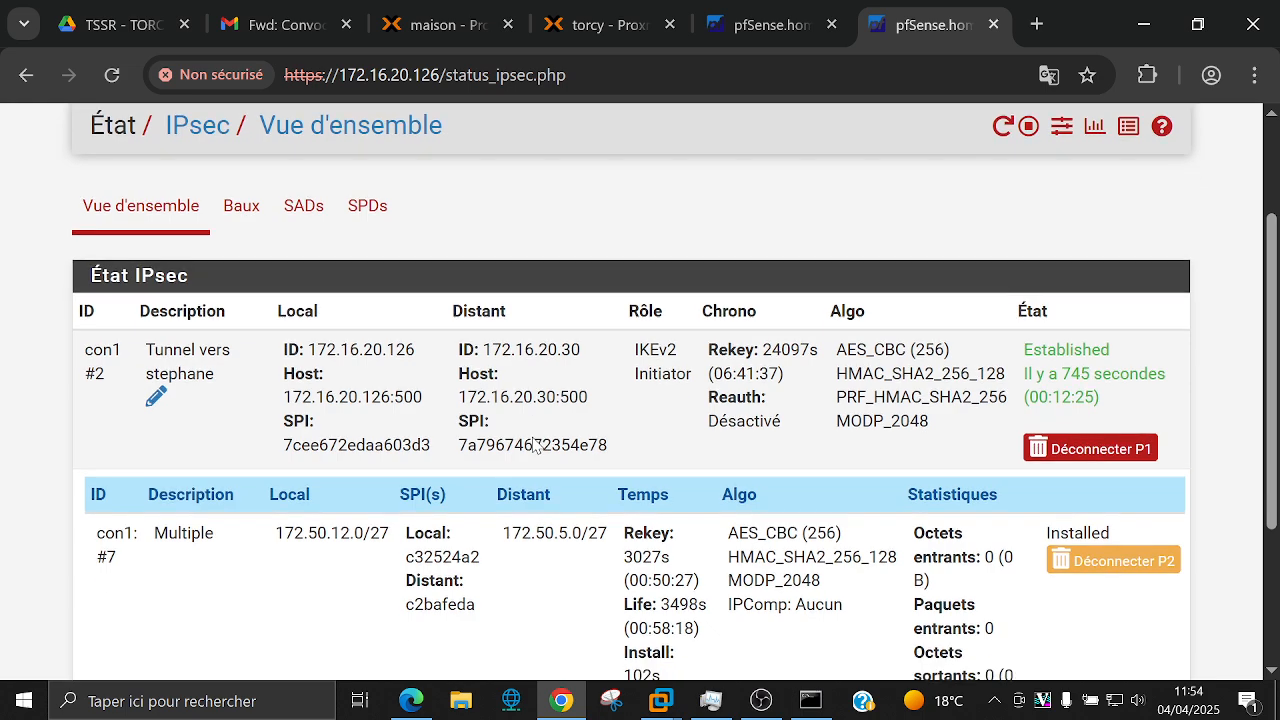
{"action": "scroll", "coordinate": [531, 443], "scroll_direction": "down", "scroll_amount": 3}
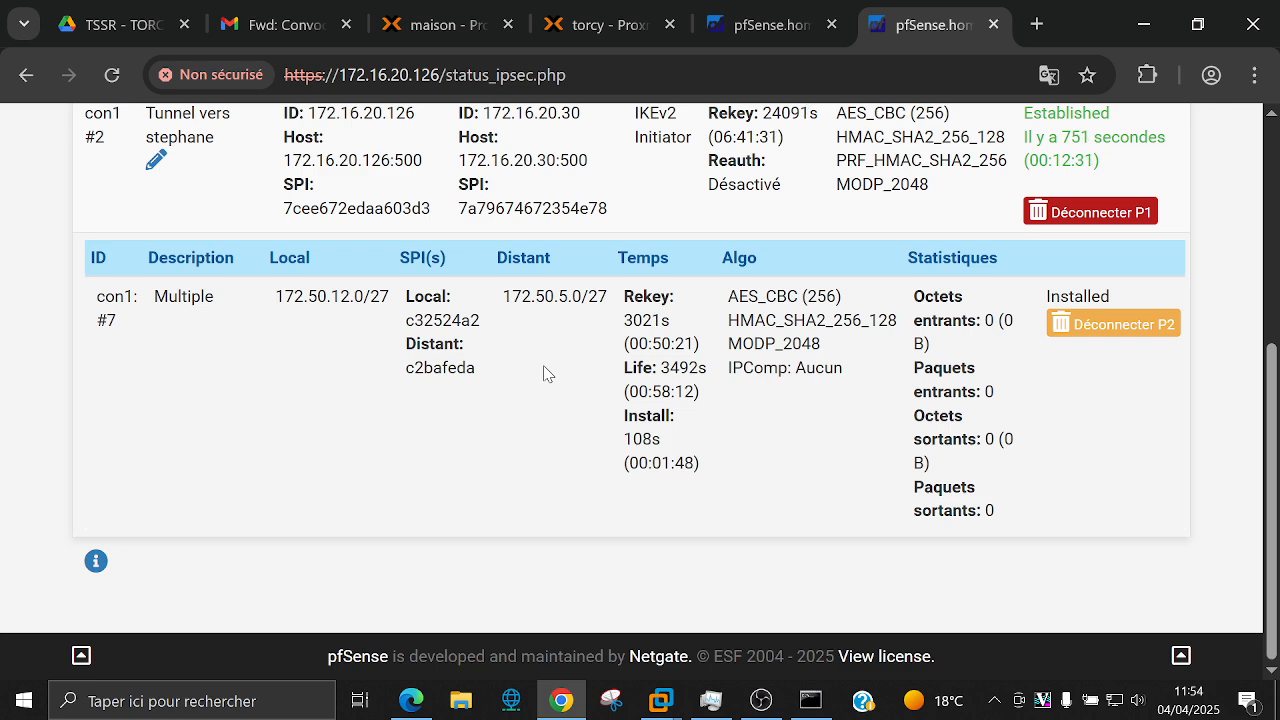
{"action": "scroll", "coordinate": [544, 373], "scroll_direction": "up", "scroll_amount": 1}
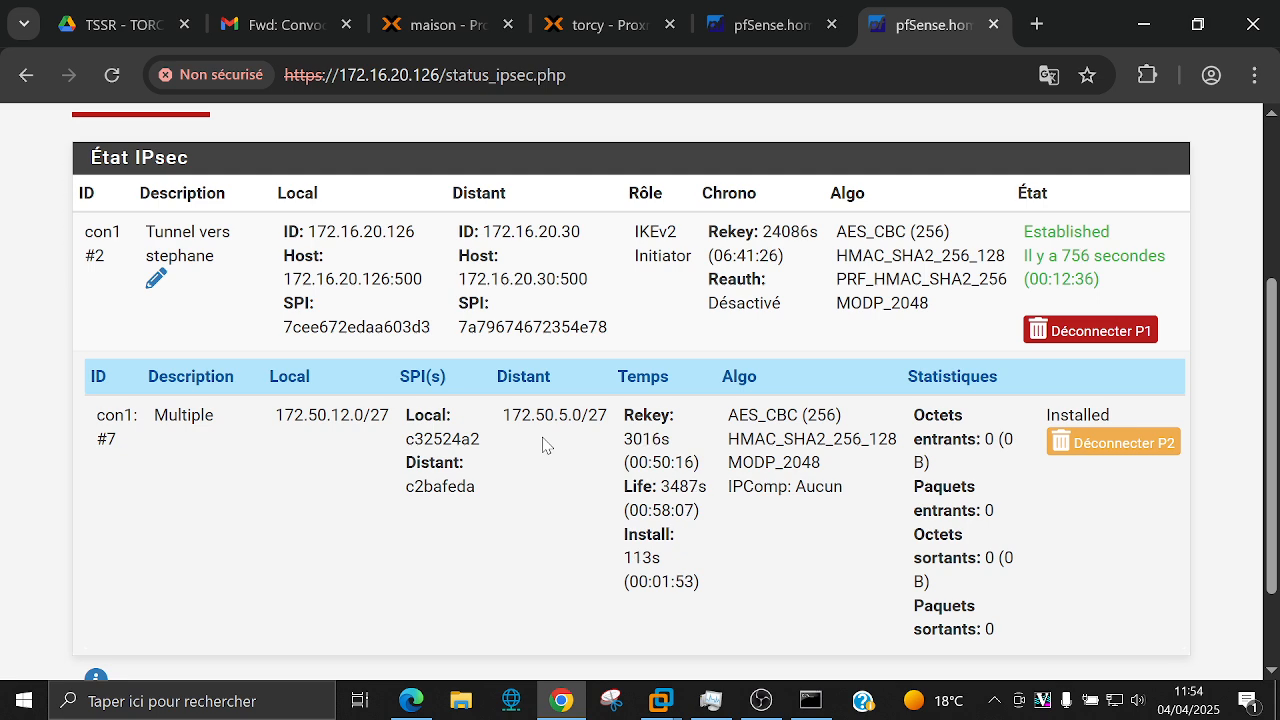
{"action": "scroll", "coordinate": [544, 446], "scroll_direction": "down", "scroll_amount": 1}
{"action": "scroll", "coordinate": [541, 445], "scroll_direction": "up", "scroll_amount": 2}
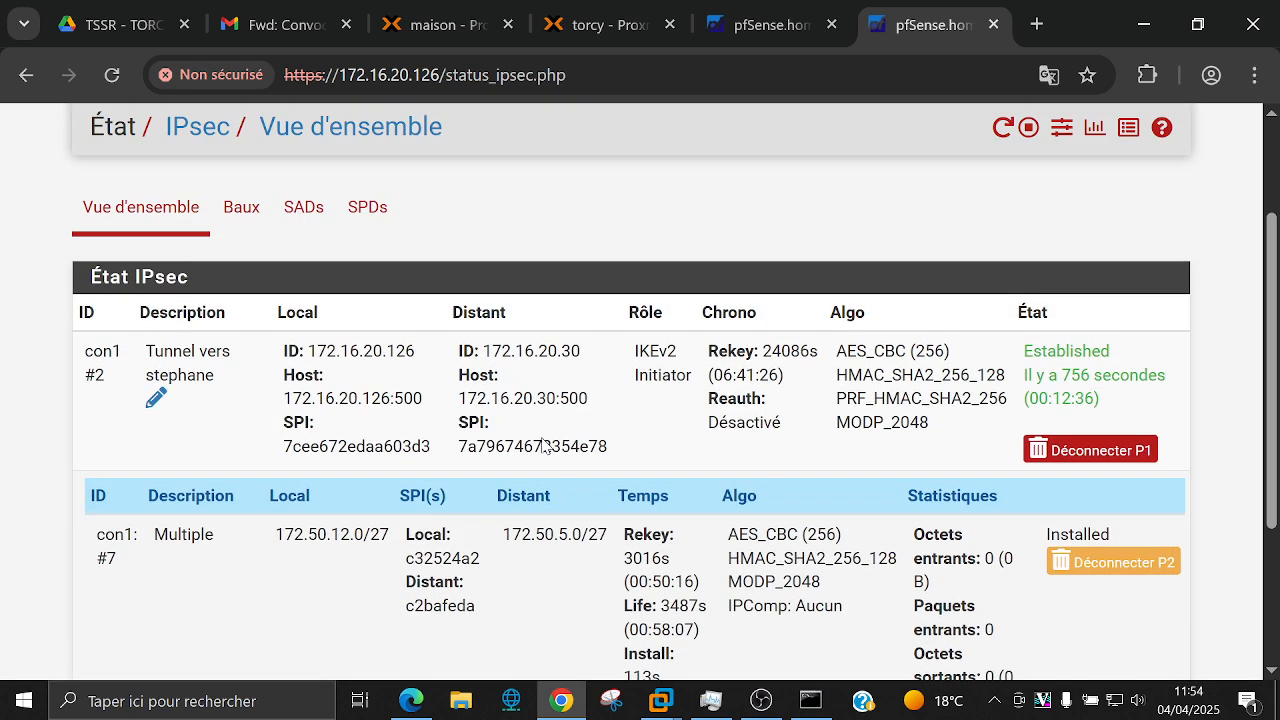
Step: Check the IPsec Leases, SADs and SPDs status tabs
{"action": "left_click", "coordinate": [261, 211]}
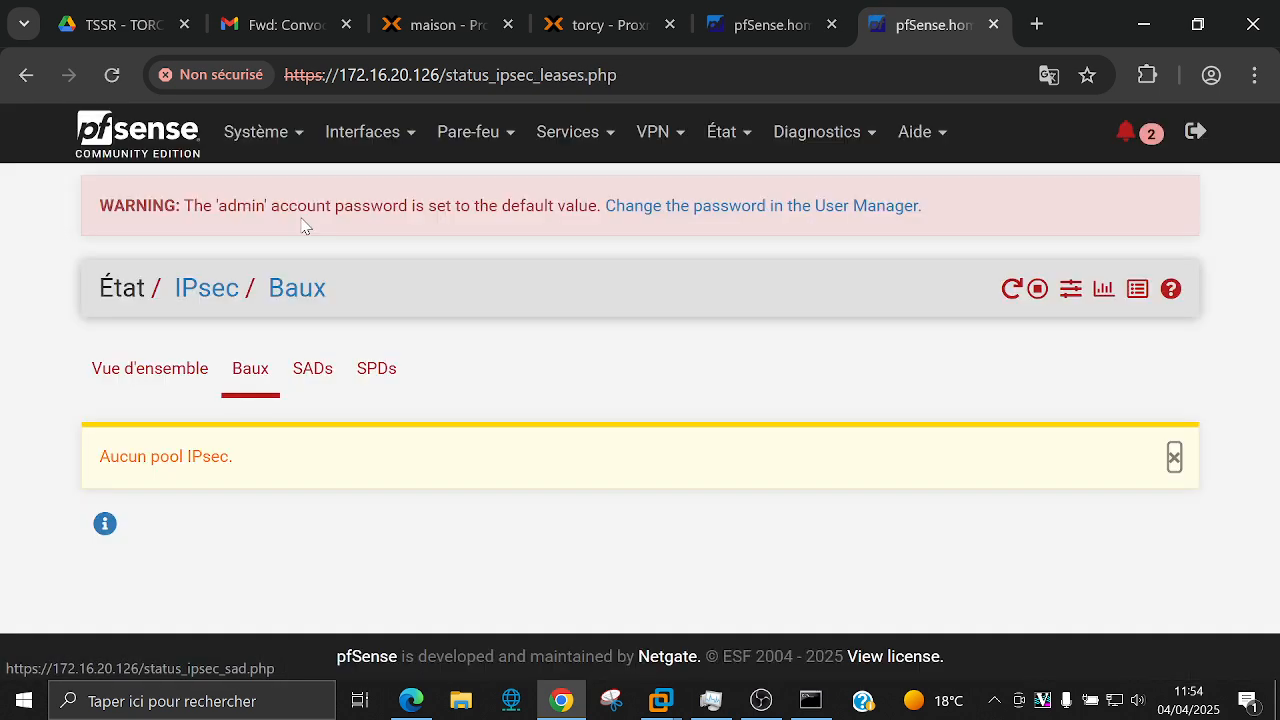
{"action": "left_click", "coordinate": [315, 369]}
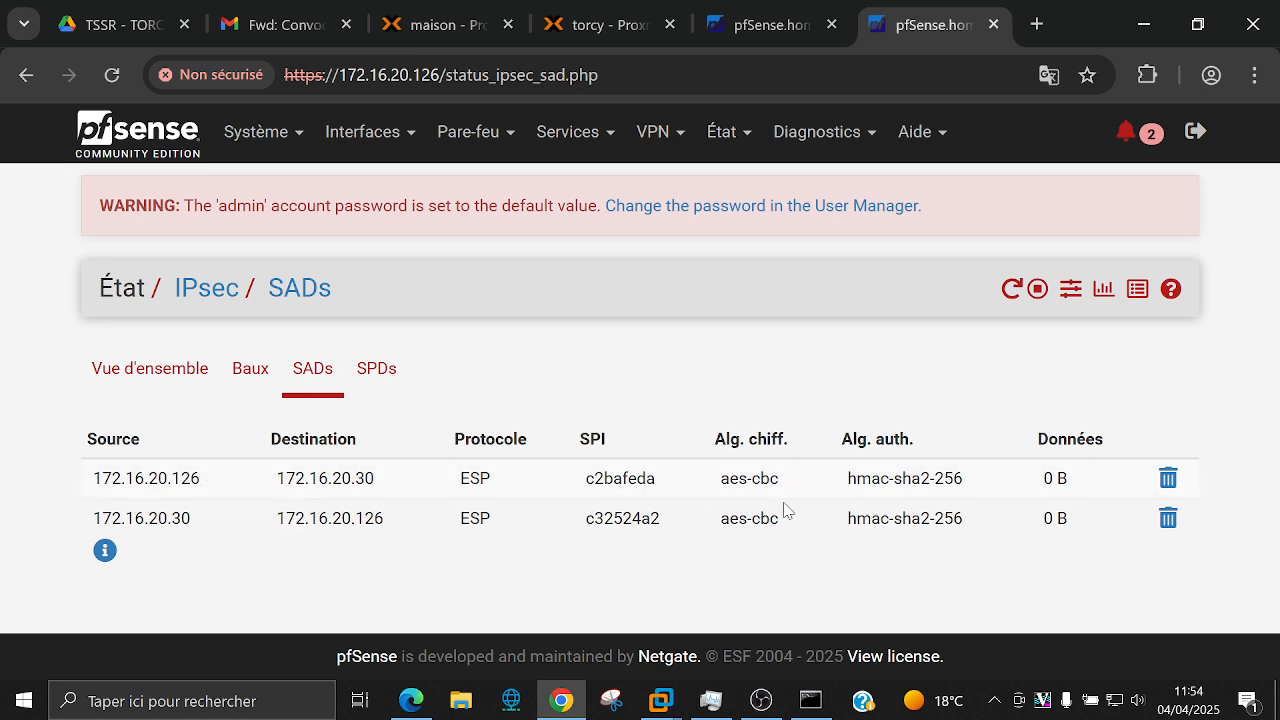
{"action": "left_click", "coordinate": [338, 362]}
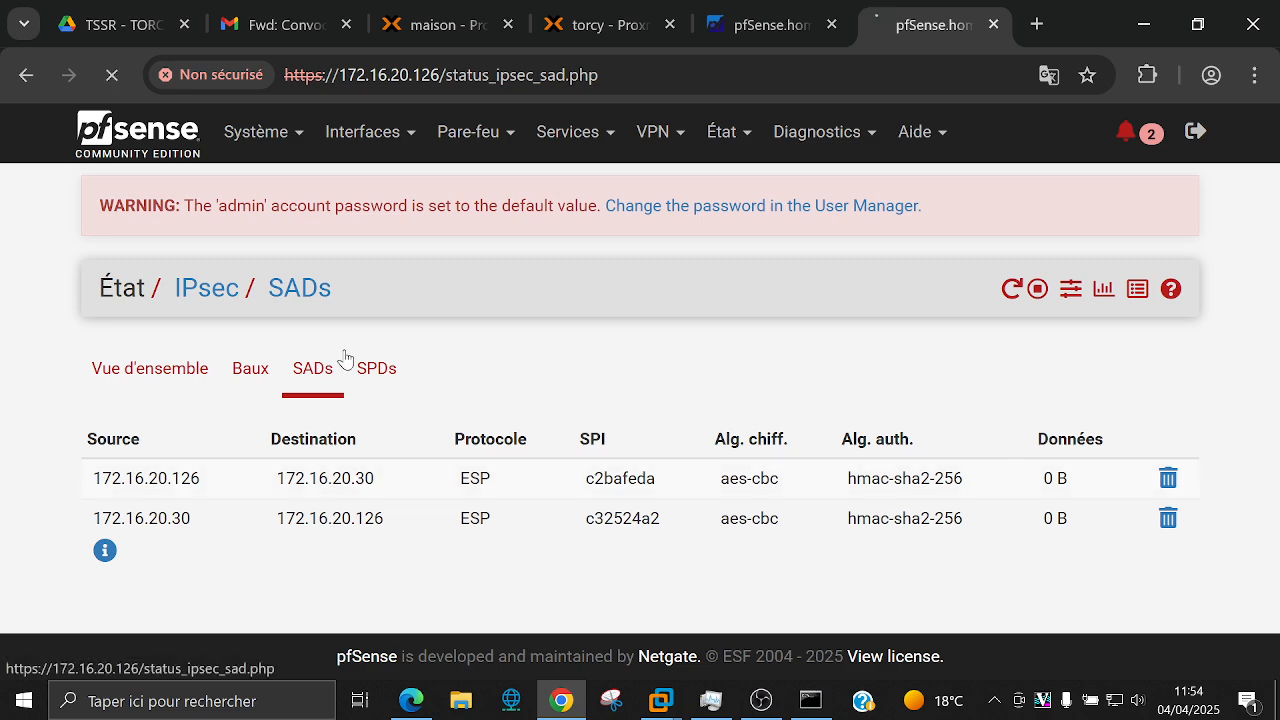
{"action": "left_click", "coordinate": [400, 372]}
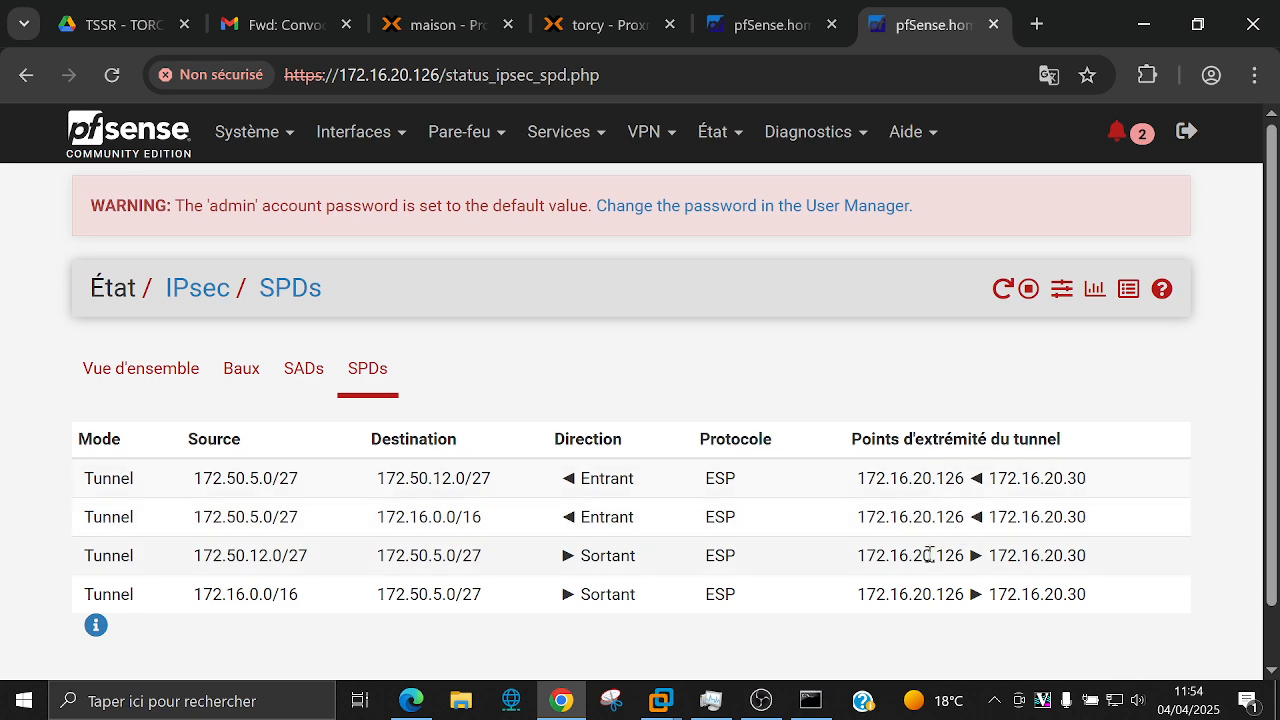
Step: Return to the Overview and show the child SA 172.50.12.0/27 to 172.50.5.0/27
{"action": "left_click", "coordinate": [172, 370]}
{"action": "scroll", "coordinate": [585, 430], "scroll_direction": "down", "scroll_amount": 2}
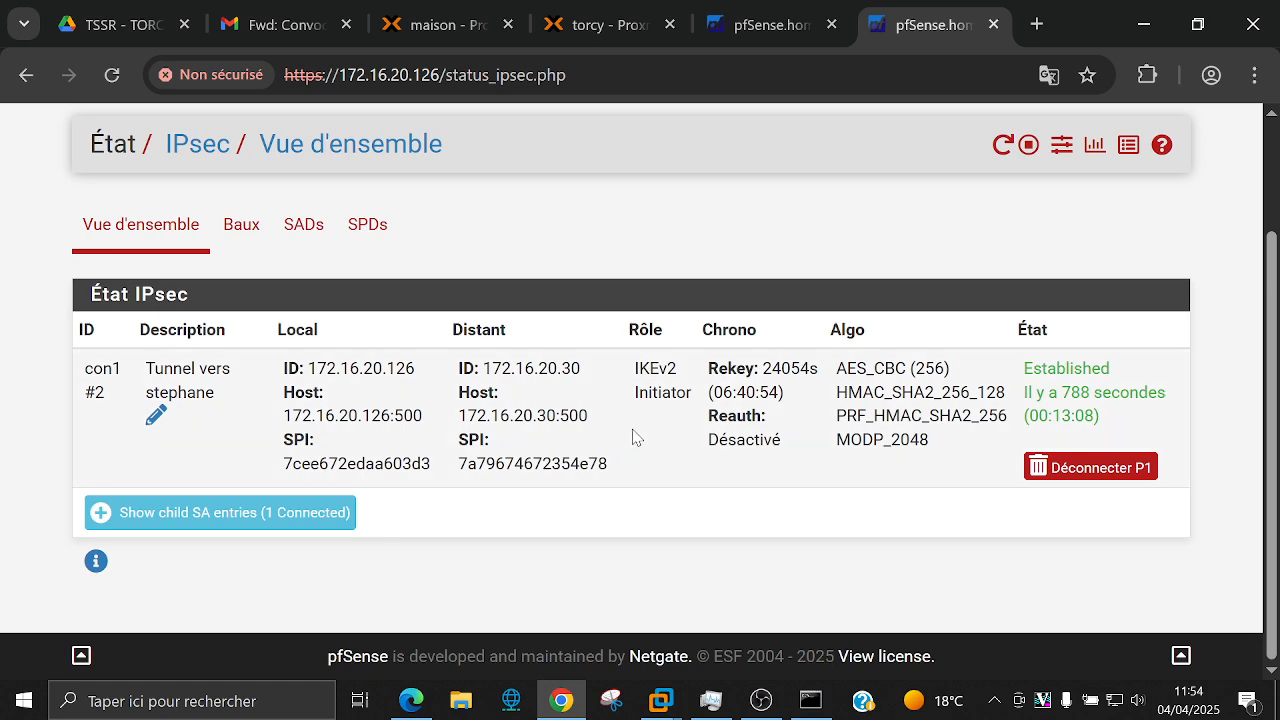
{"action": "left_click", "coordinate": [288, 515]}
{"action": "scroll", "coordinate": [288, 537], "scroll_direction": "down", "scroll_amount": 2}
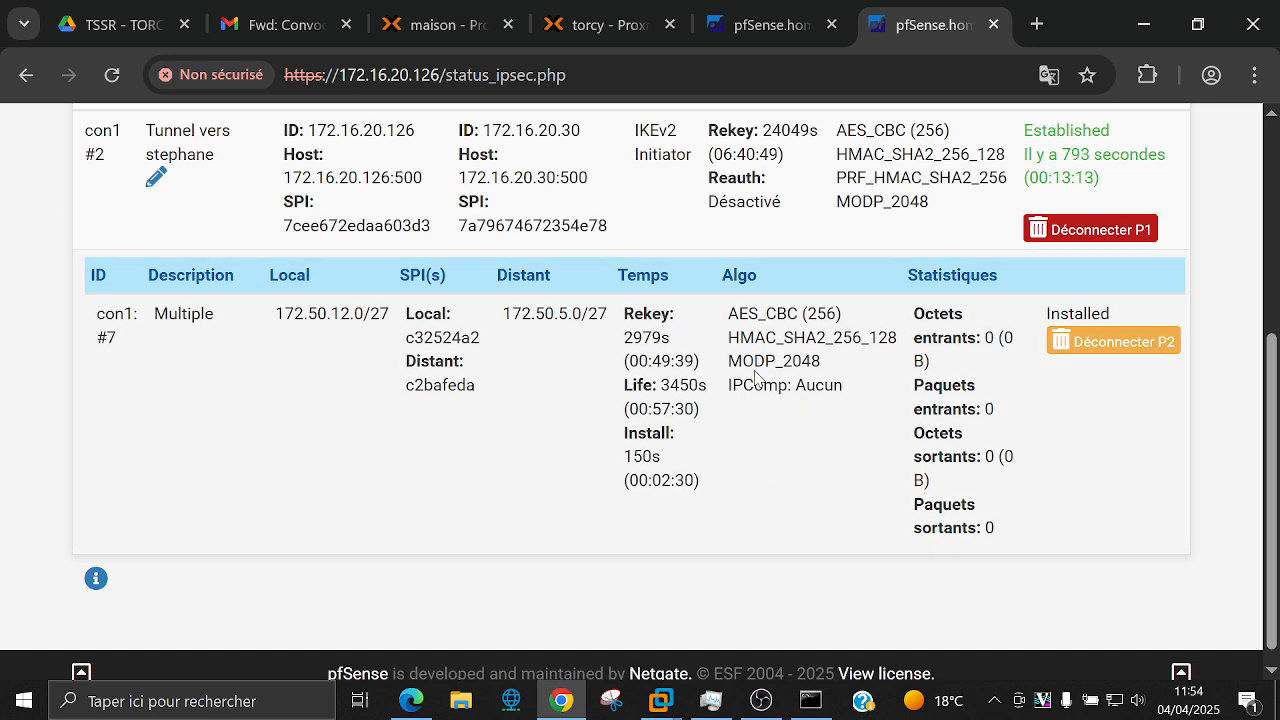
{"action": "scroll", "coordinate": [752, 366], "scroll_direction": "up", "scroll_amount": 3}
{"action": "scroll", "coordinate": [752, 366], "scroll_direction": "up", "scroll_amount": 1}
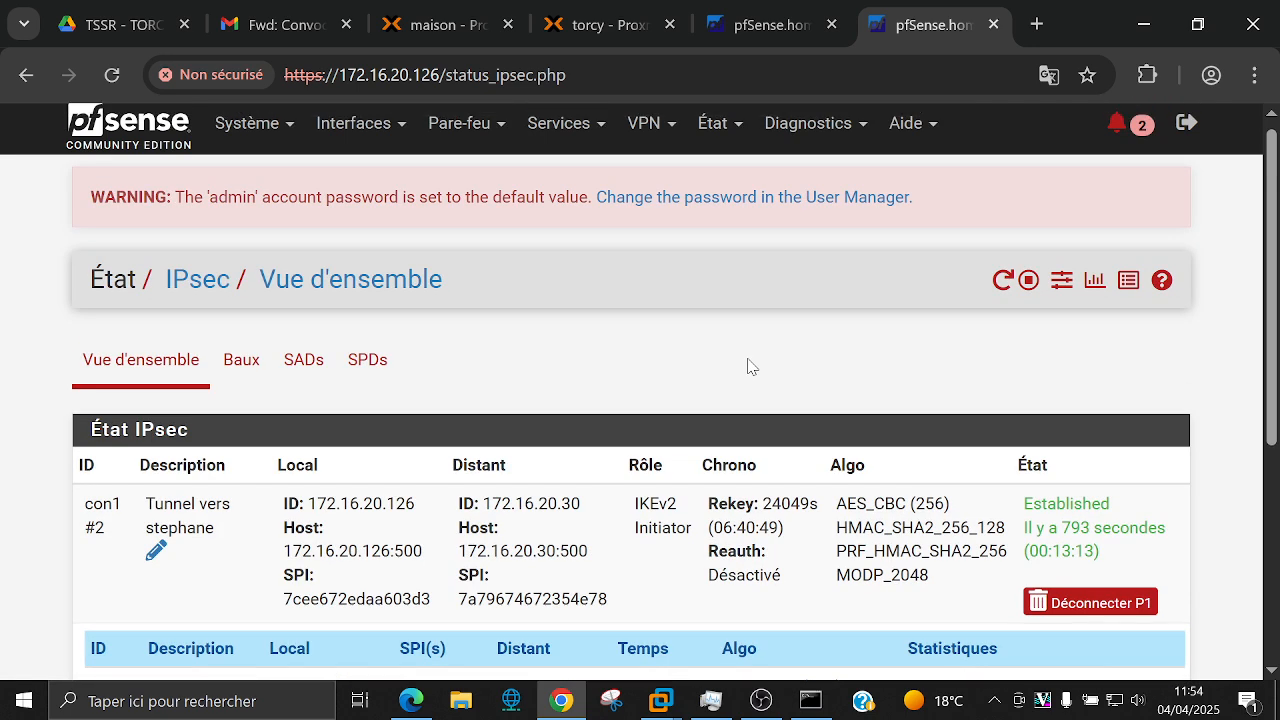
{"action": "left_click", "coordinate": [802, 146]}
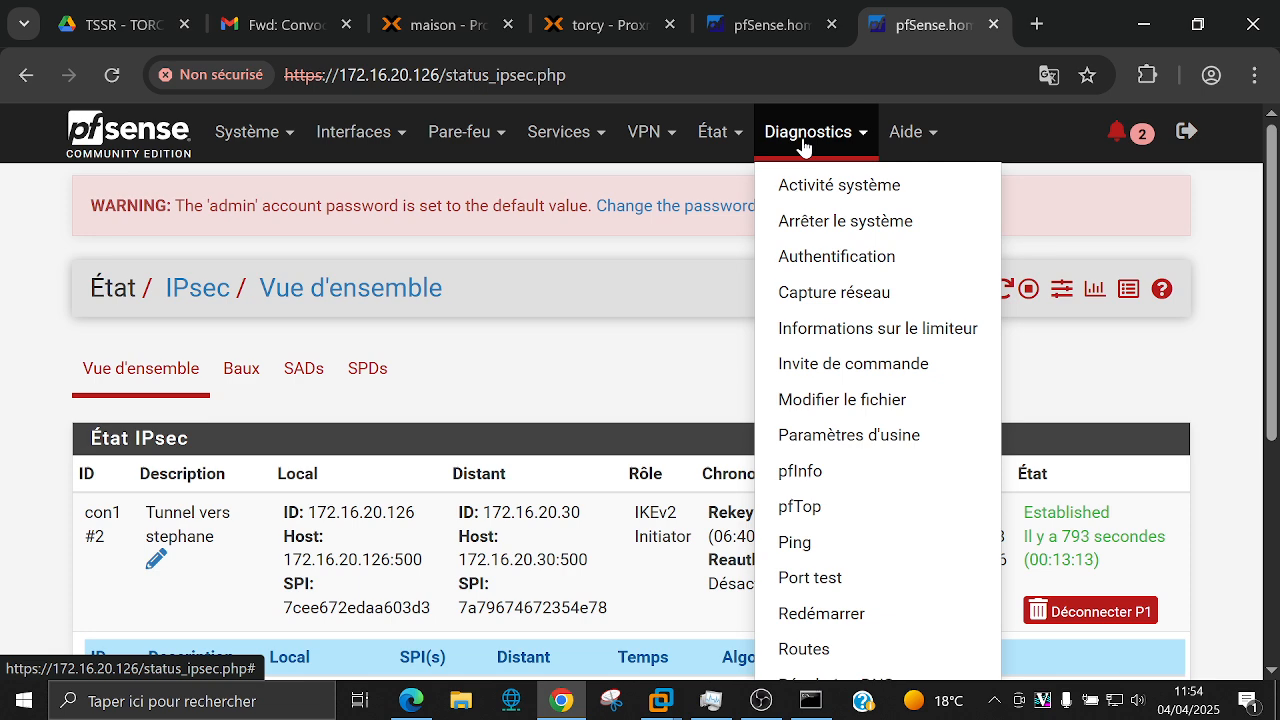
Step: Ping 172.50.5.15 from Diagnostics > Ping with WAN as source, getting 100% packet loss
{"action": "left_click", "coordinate": [834, 543]}
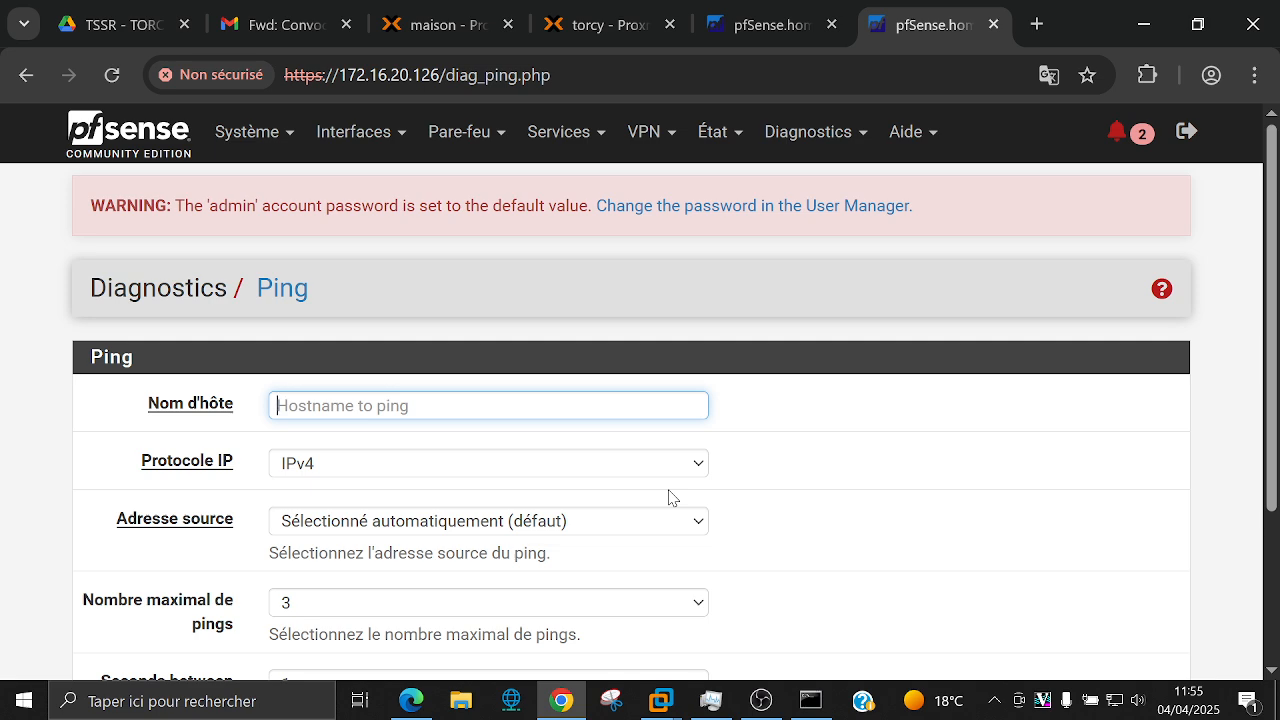
{"action": "type", "text": "172."}
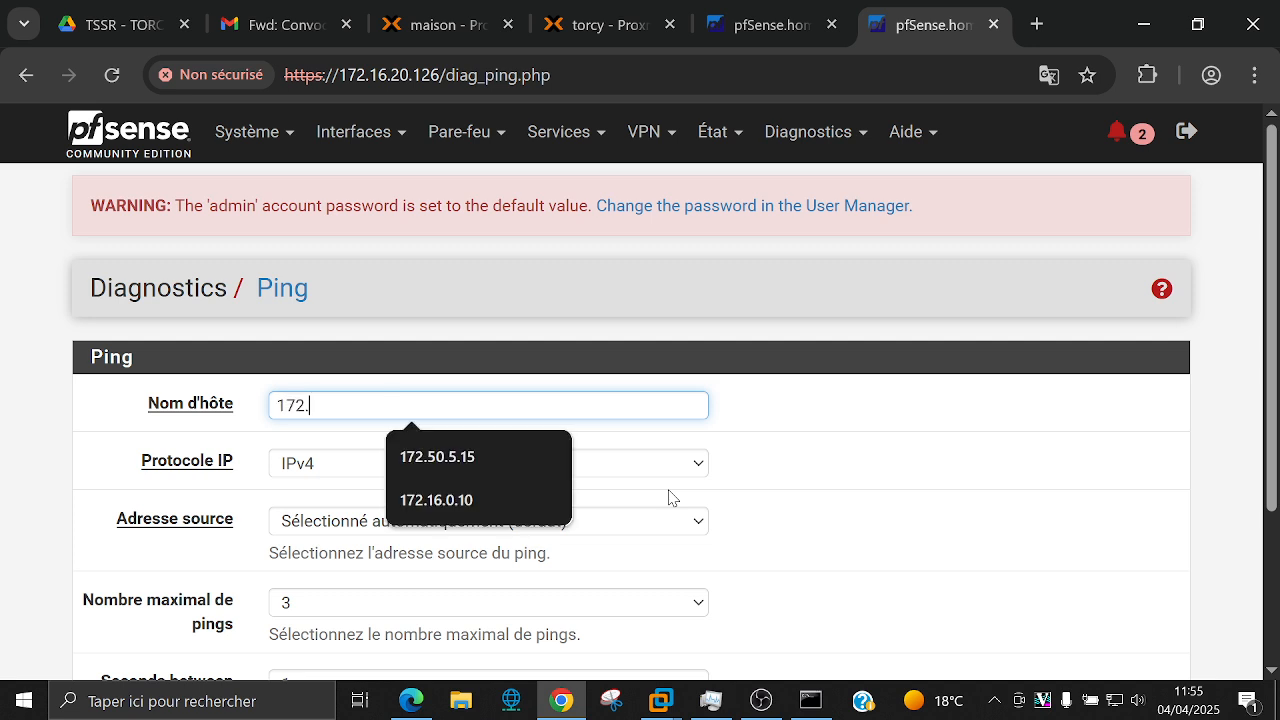
{"action": "type", "text": "50."}
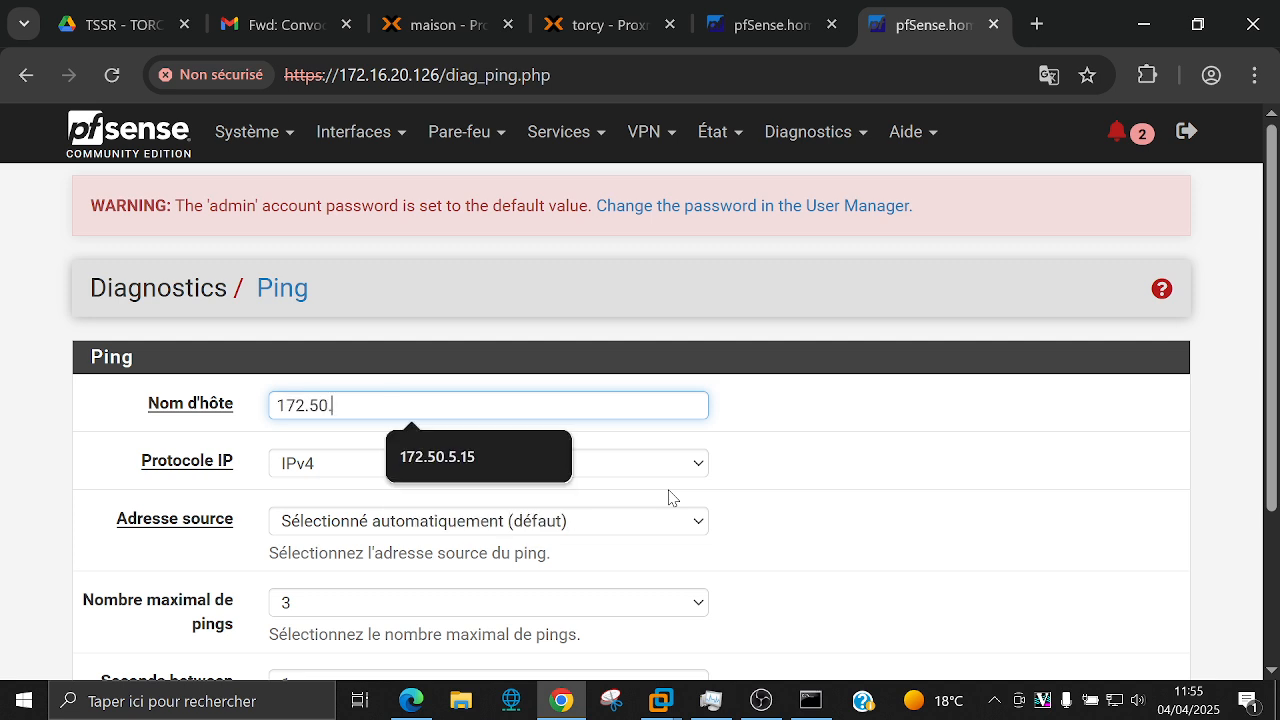
{"action": "type", "text": "5.15"}
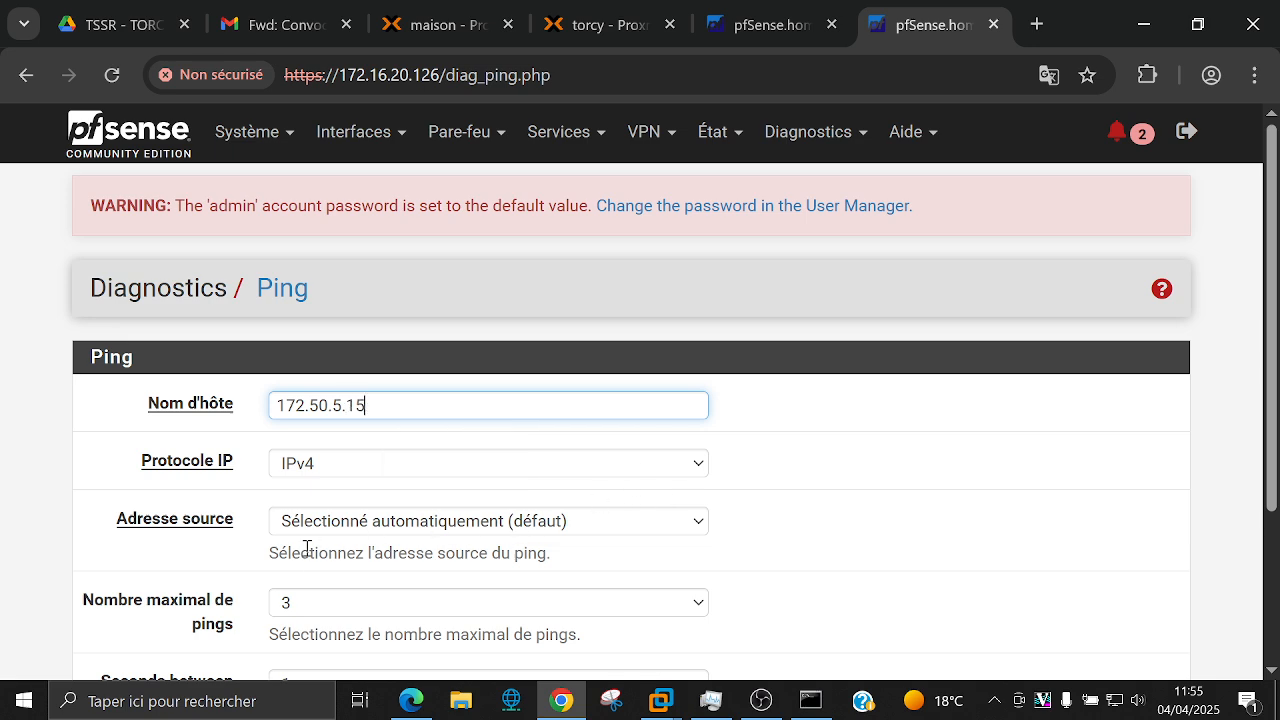
{"action": "left_click", "coordinate": [310, 524]}
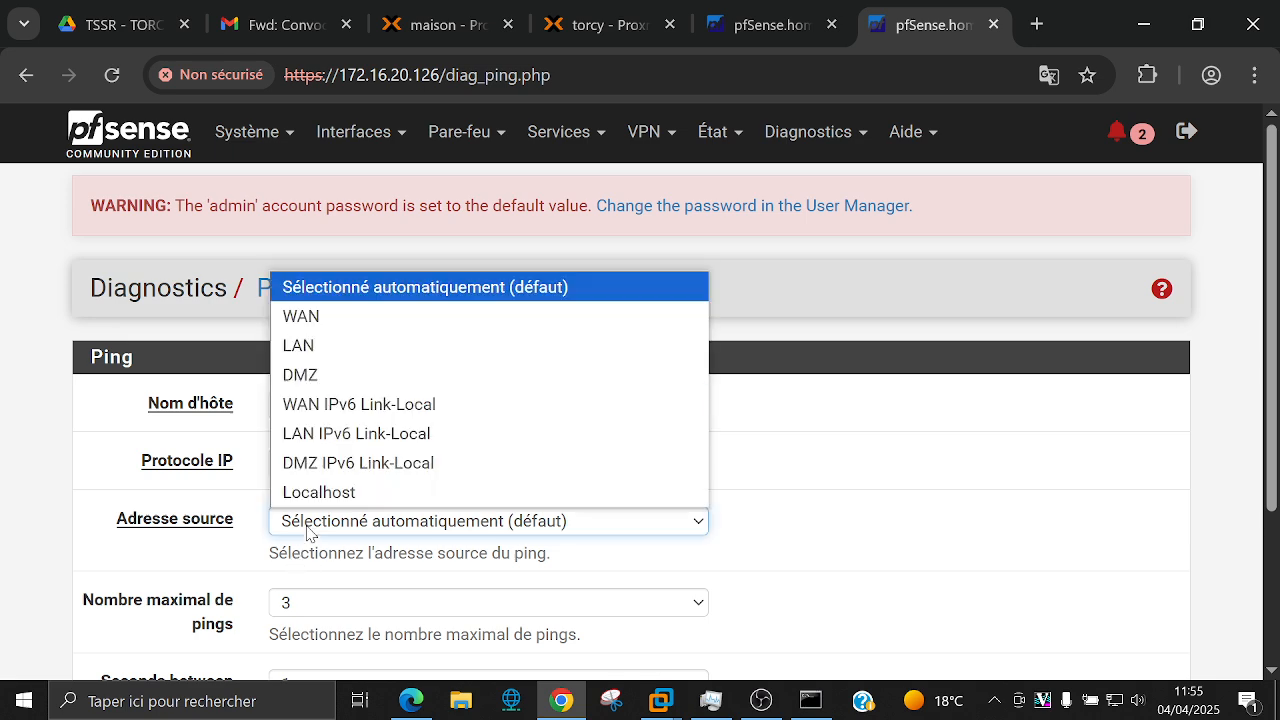
{"action": "left_click", "coordinate": [318, 330]}
{"action": "scroll", "coordinate": [290, 490], "scroll_direction": "down", "scroll_amount": 3}
{"action": "left_click", "coordinate": [300, 553]}
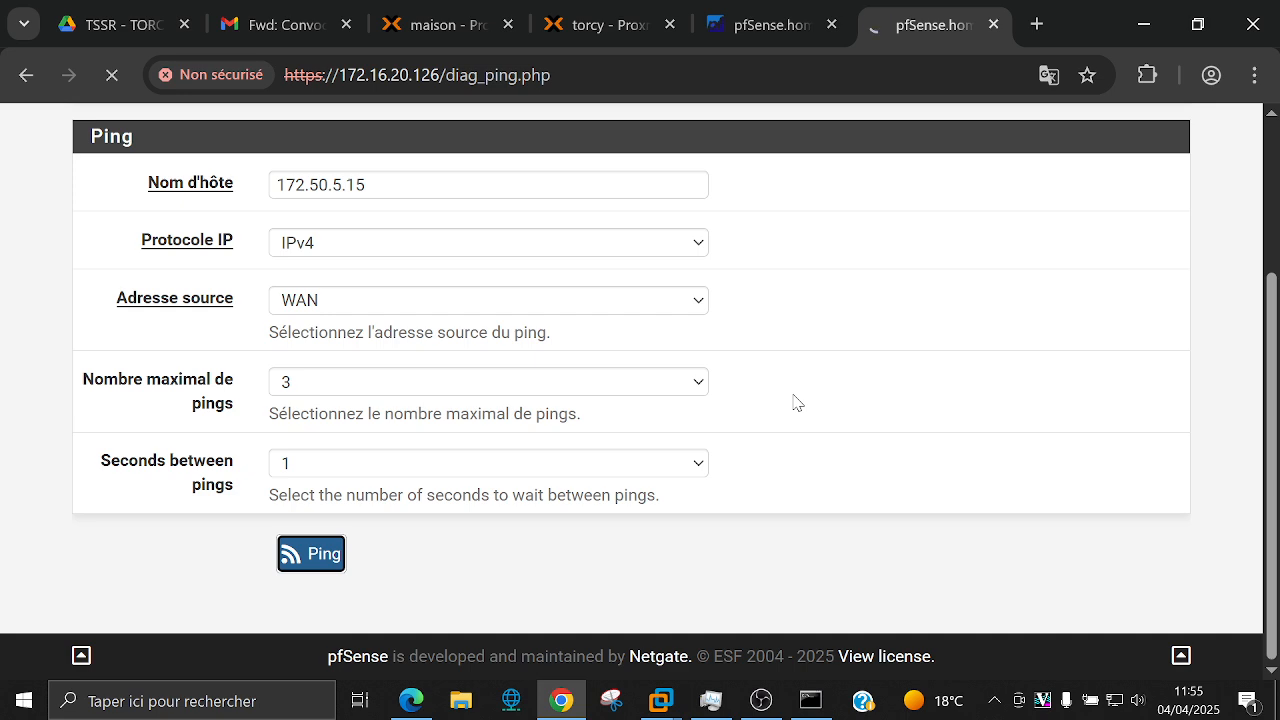
{"action": "scroll", "coordinate": [795, 403], "scroll_direction": "down", "scroll_amount": 4}
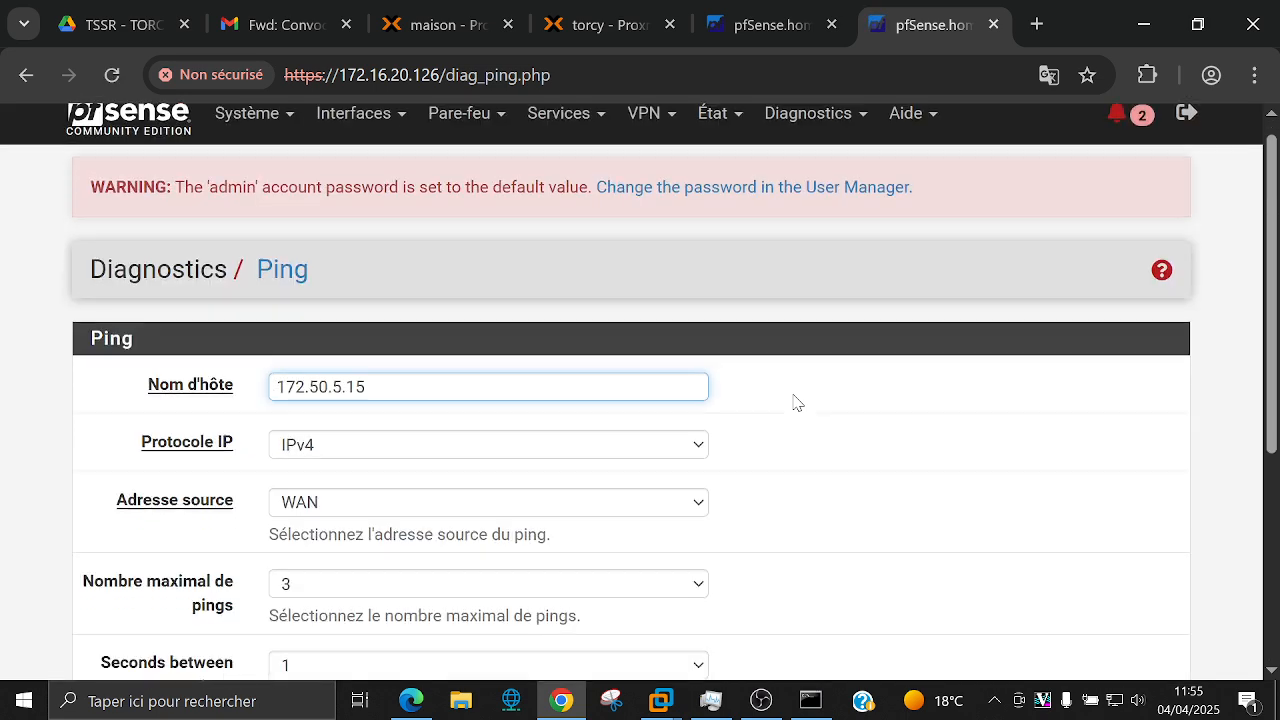
{"action": "scroll", "coordinate": [795, 403], "scroll_direction": "up", "scroll_amount": 5}
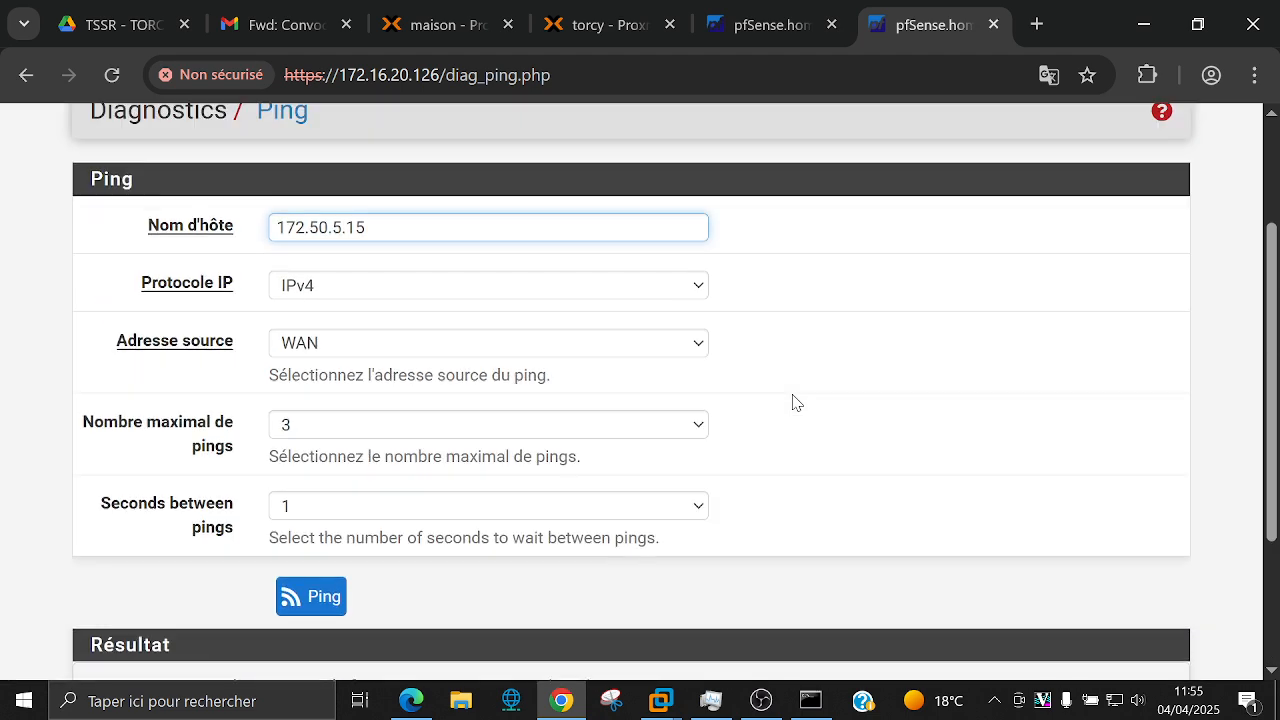
Step: Ping 172.50.5.15 again with the source address set to automatic
{"action": "left_click", "coordinate": [449, 370]}
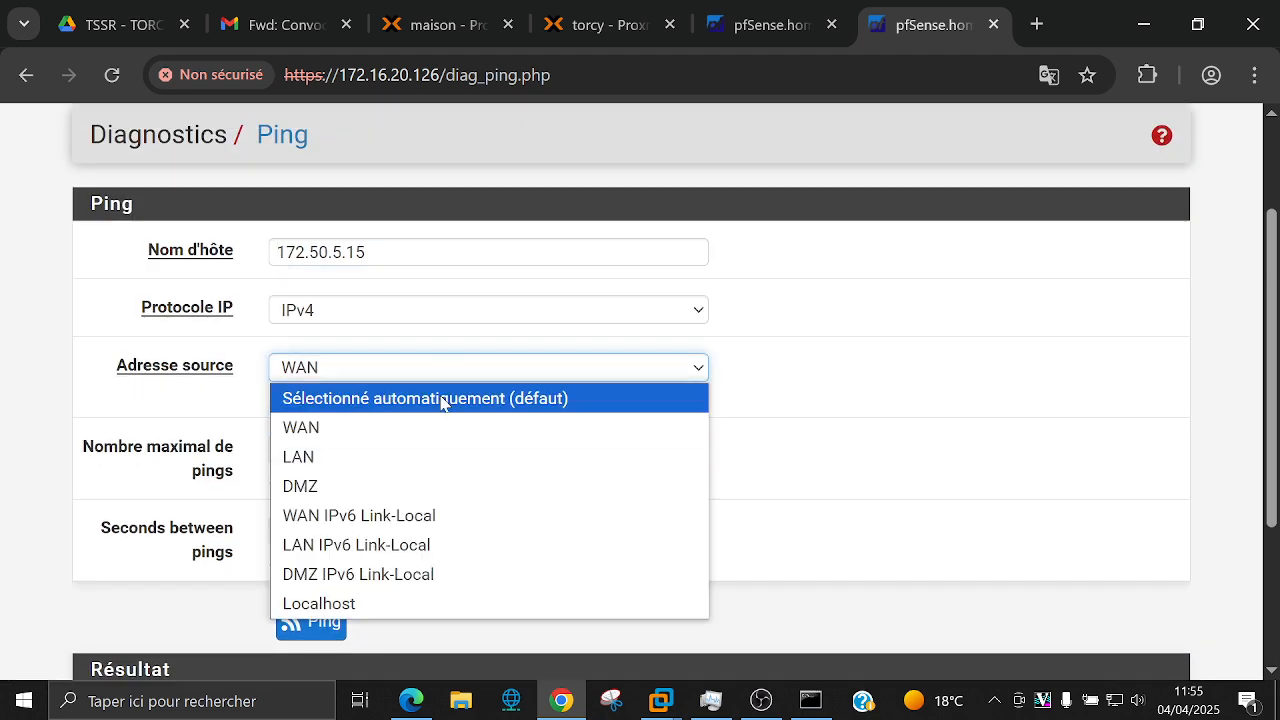
{"action": "left_click", "coordinate": [590, 399]}
{"action": "left_click", "coordinate": [322, 383]}
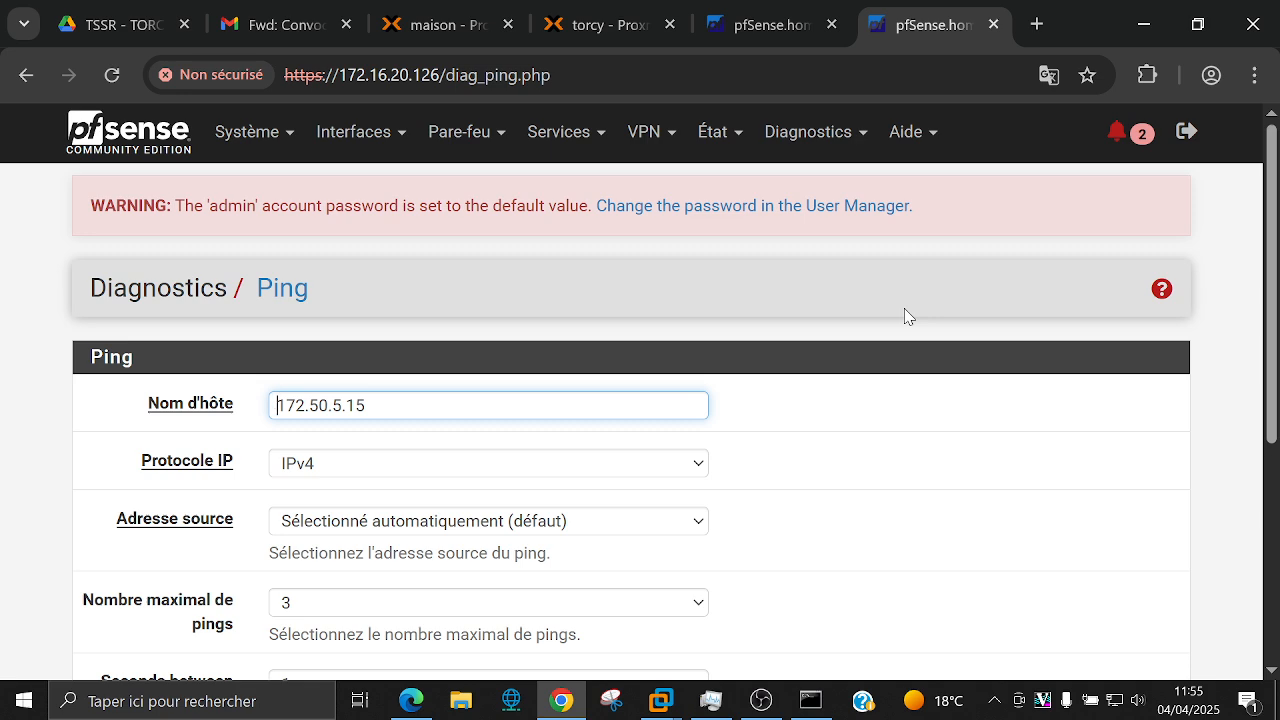
{"action": "scroll", "coordinate": [951, 303], "scroll_direction": "down", "scroll_amount": 3}
{"action": "scroll", "coordinate": [926, 306], "scroll_direction": "up", "scroll_amount": 3}
Step: View both installed child SAs in IPsec status, the new #8 showing 312 bytes in 2 packets
{"action": "left_click", "coordinate": [712, 131]}
{"action": "left_click", "coordinate": [730, 401]}
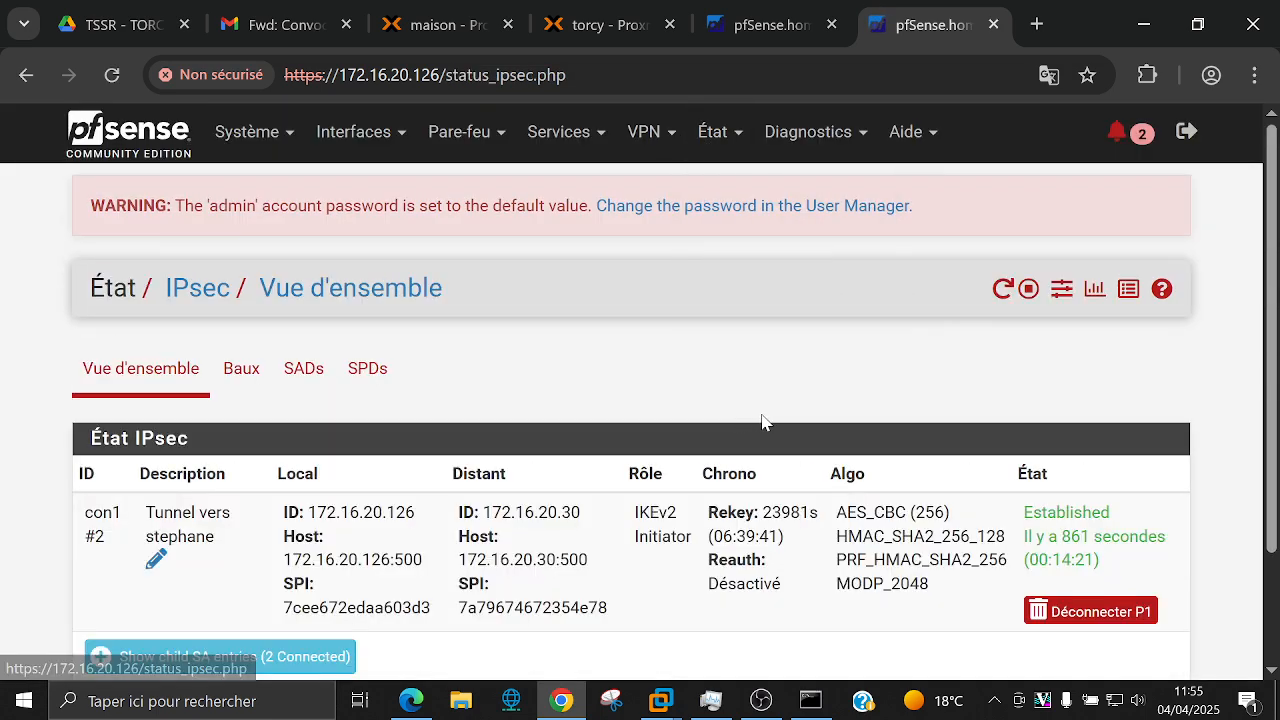
{"action": "scroll", "coordinate": [762, 421], "scroll_direction": "down", "scroll_amount": 2}
{"action": "left_click", "coordinate": [220, 514]}
{"action": "scroll", "coordinate": [617, 481], "scroll_direction": "down", "scroll_amount": 4}
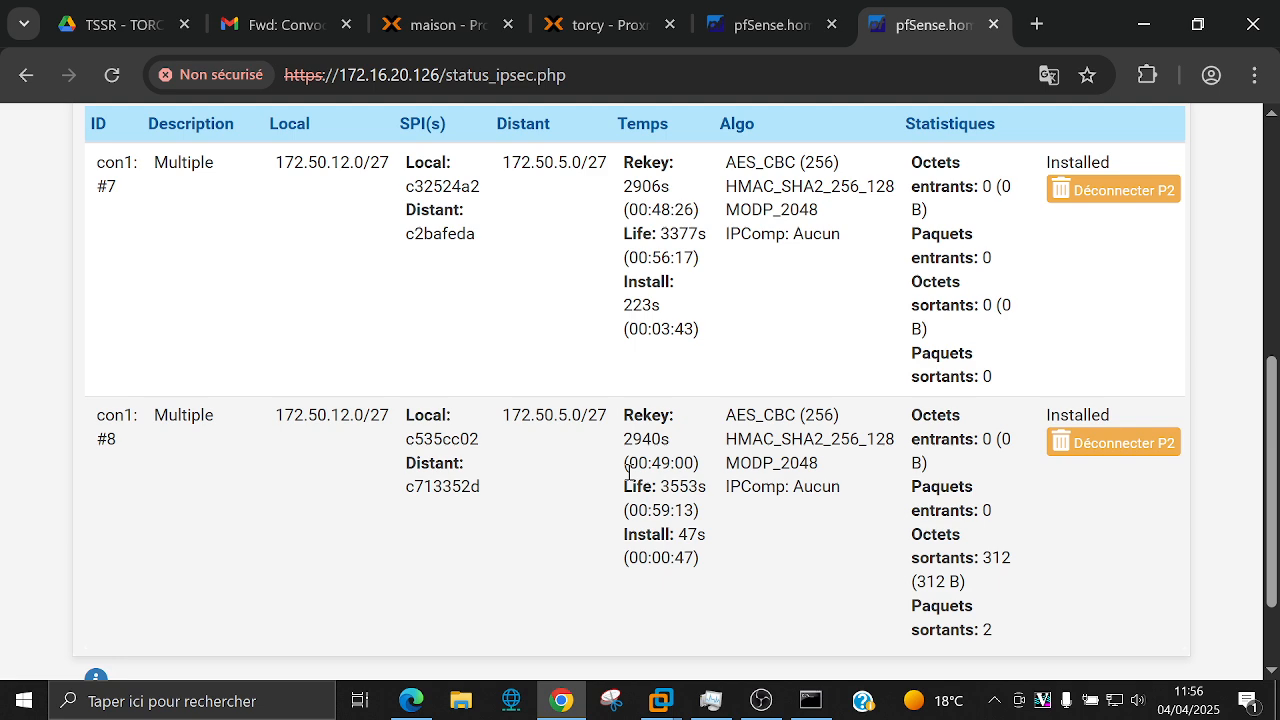
{"action": "left_click", "coordinate": [810, 700]}
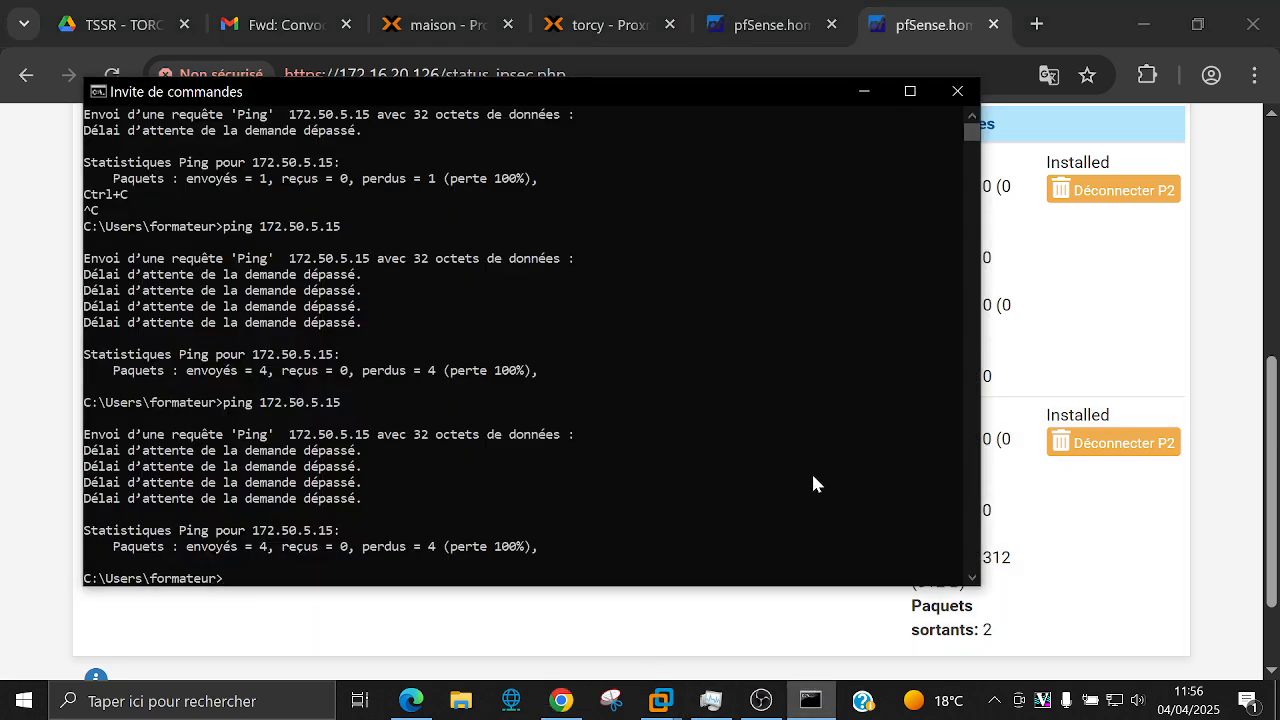
Step: Rerun ping 172.50.5.15 from Command Prompt and return to the IPsec status page
{"action": "key", "text": "Up"}
{"action": "key", "text": "Return"}
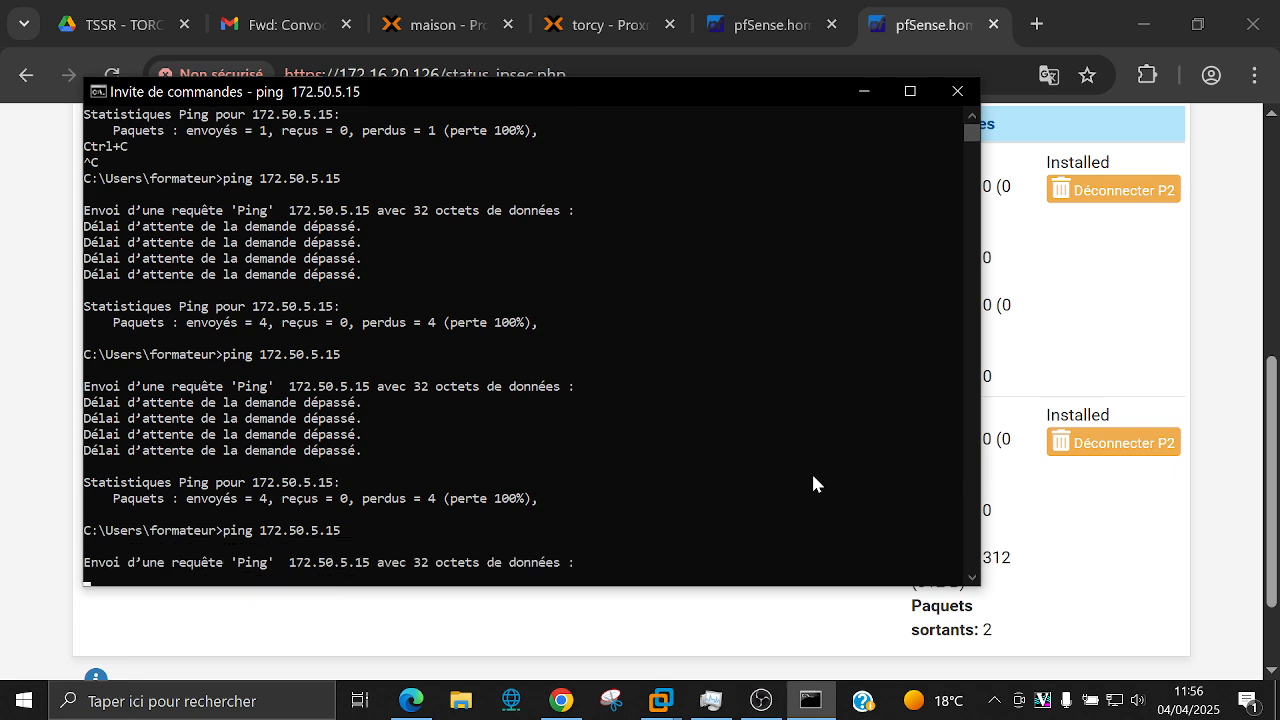
{"action": "left_click", "coordinate": [1236, 348]}
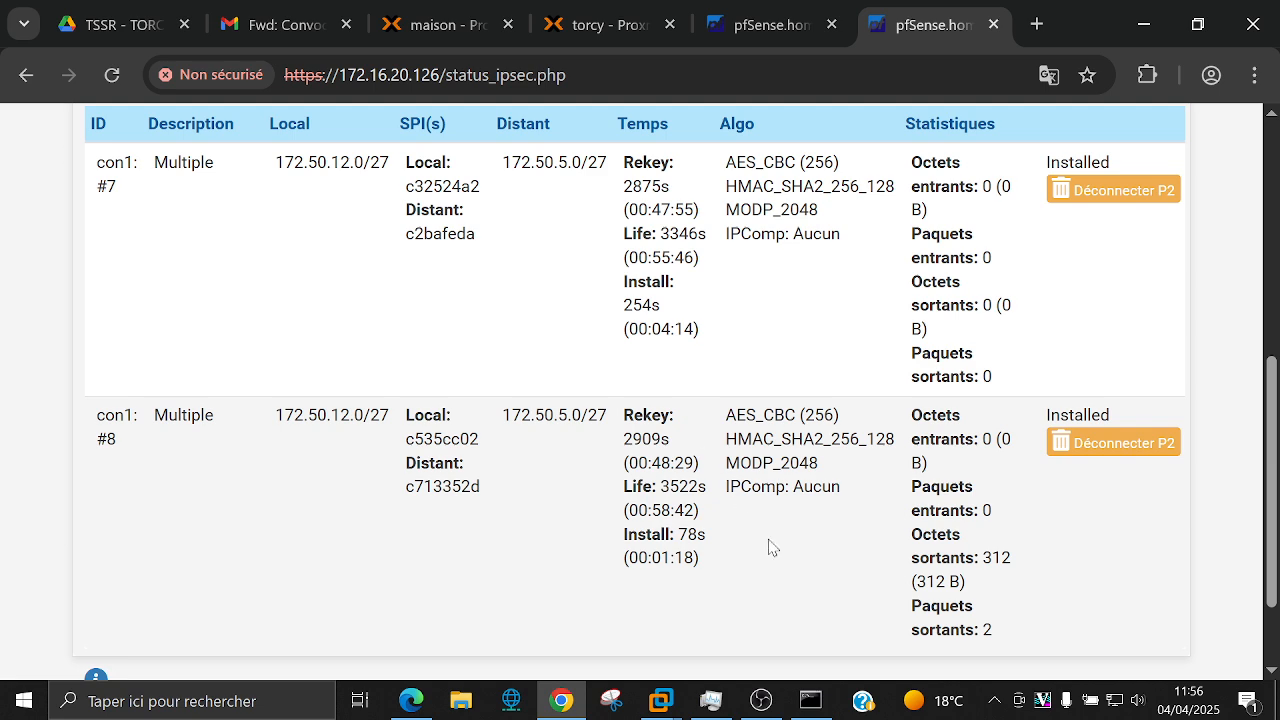
{"action": "left_click", "coordinate": [810, 700]}
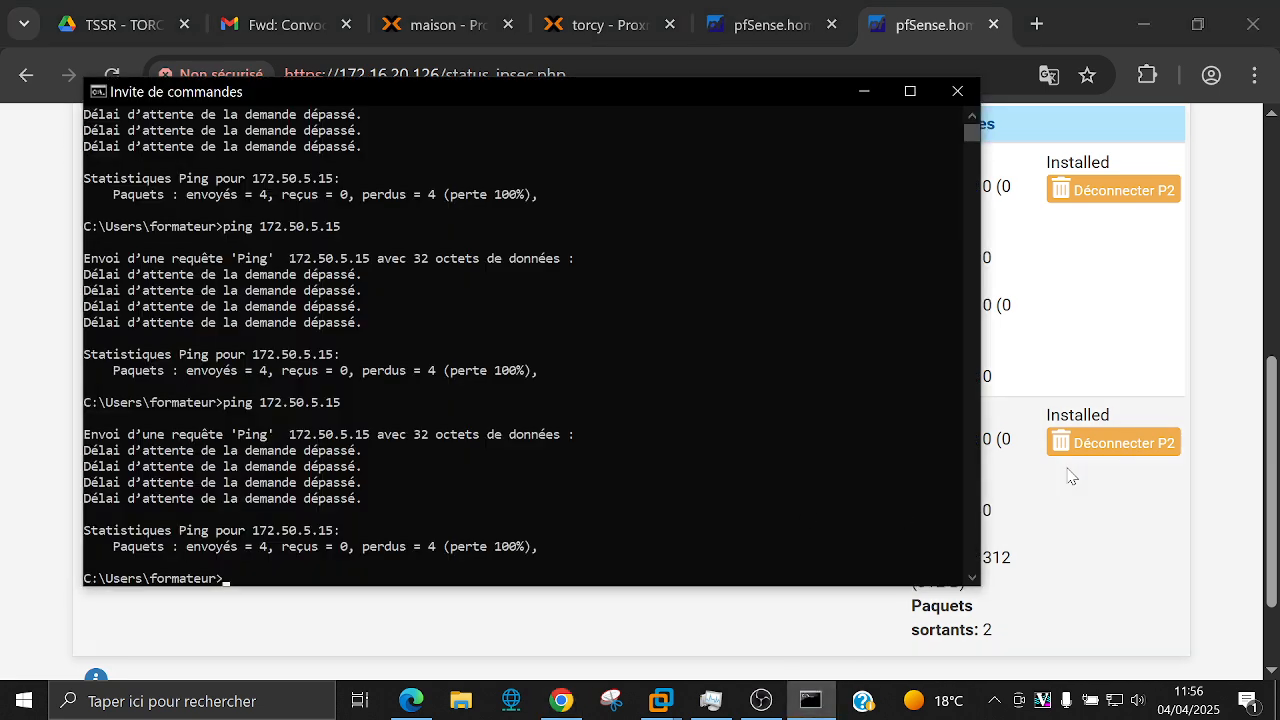
{"action": "left_click", "coordinate": [1216, 486]}
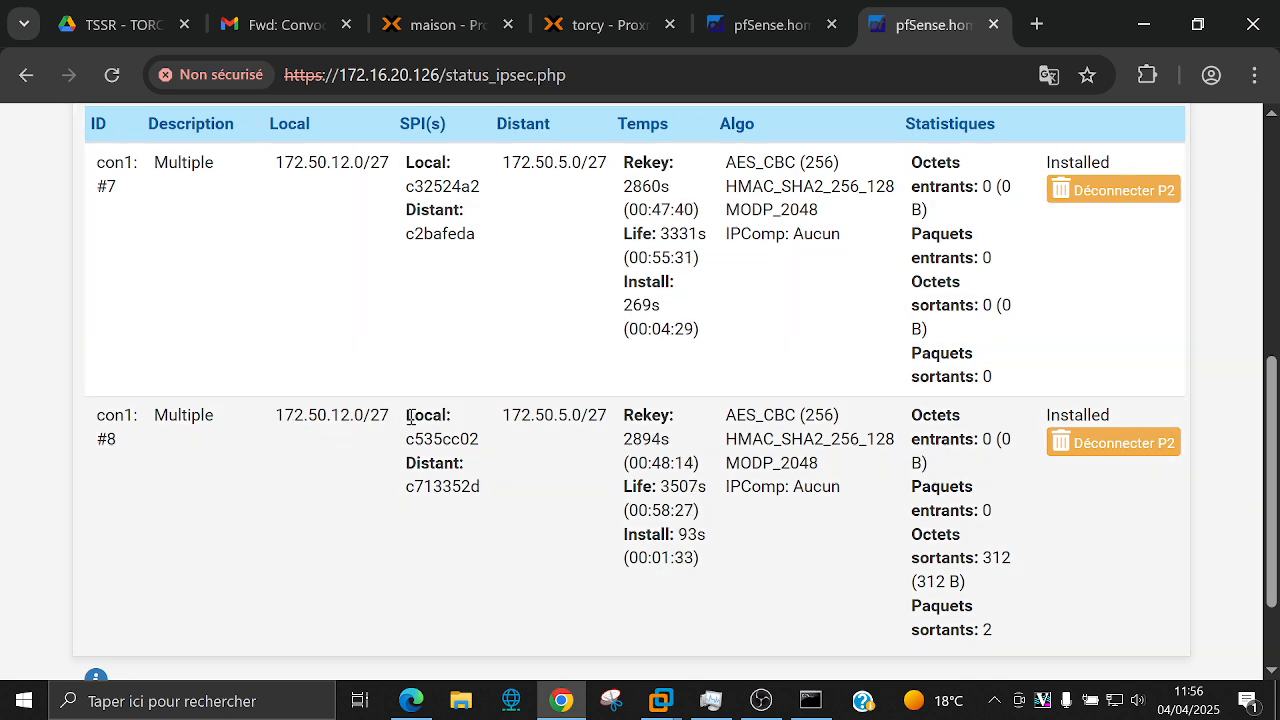
{"action": "scroll", "coordinate": [598, 445], "scroll_direction": "up", "scroll_amount": 1}
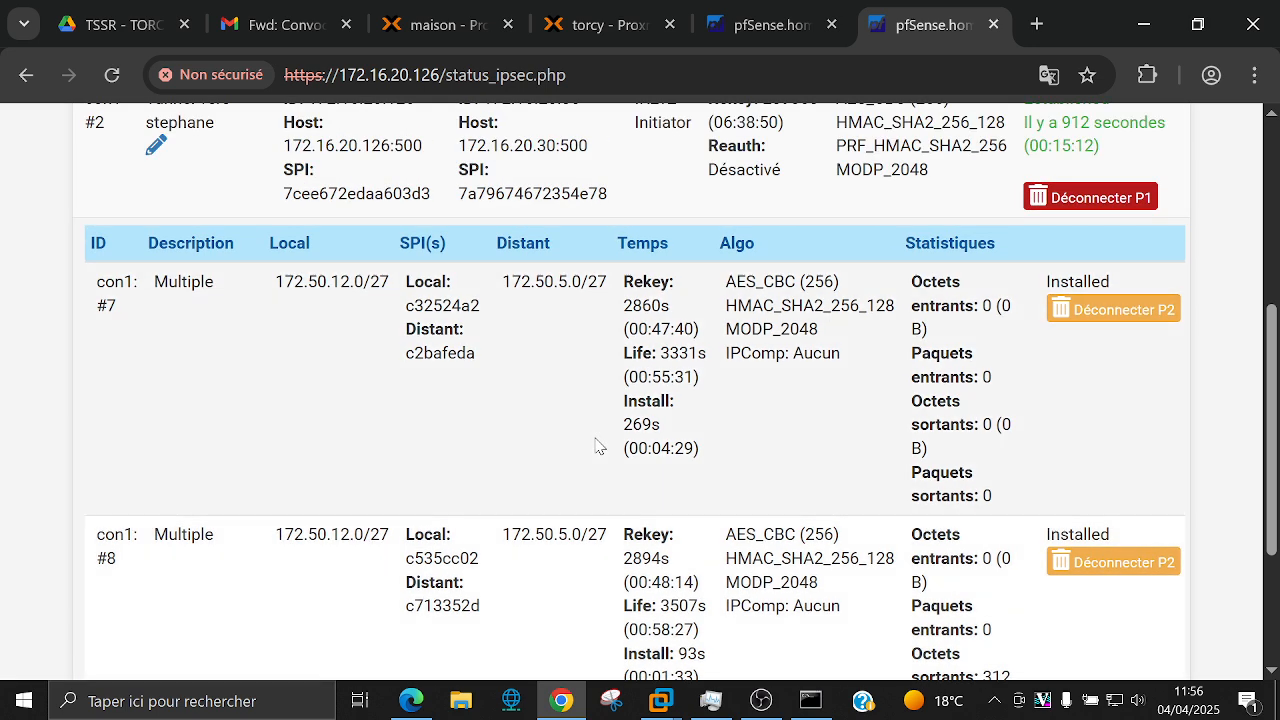
{"action": "scroll", "coordinate": [598, 445], "scroll_direction": "down", "scroll_amount": 1}
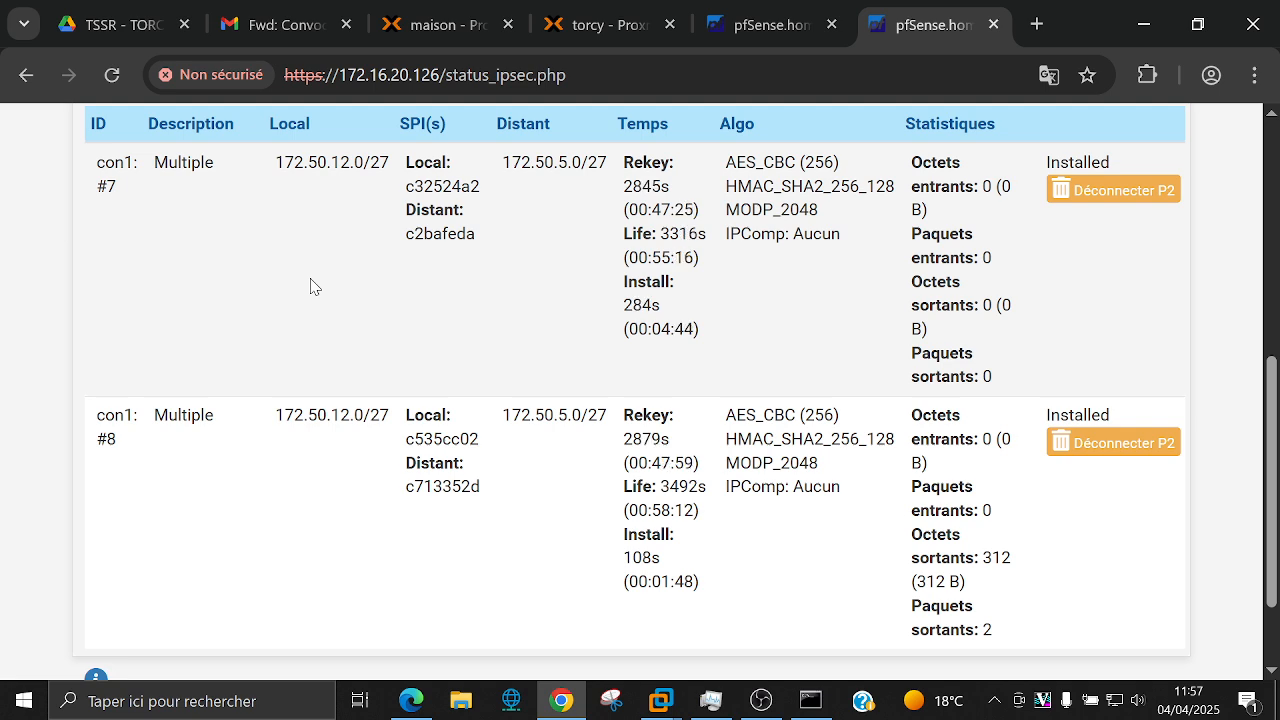
{"action": "scroll", "coordinate": [310, 287], "scroll_direction": "up", "scroll_amount": 4}
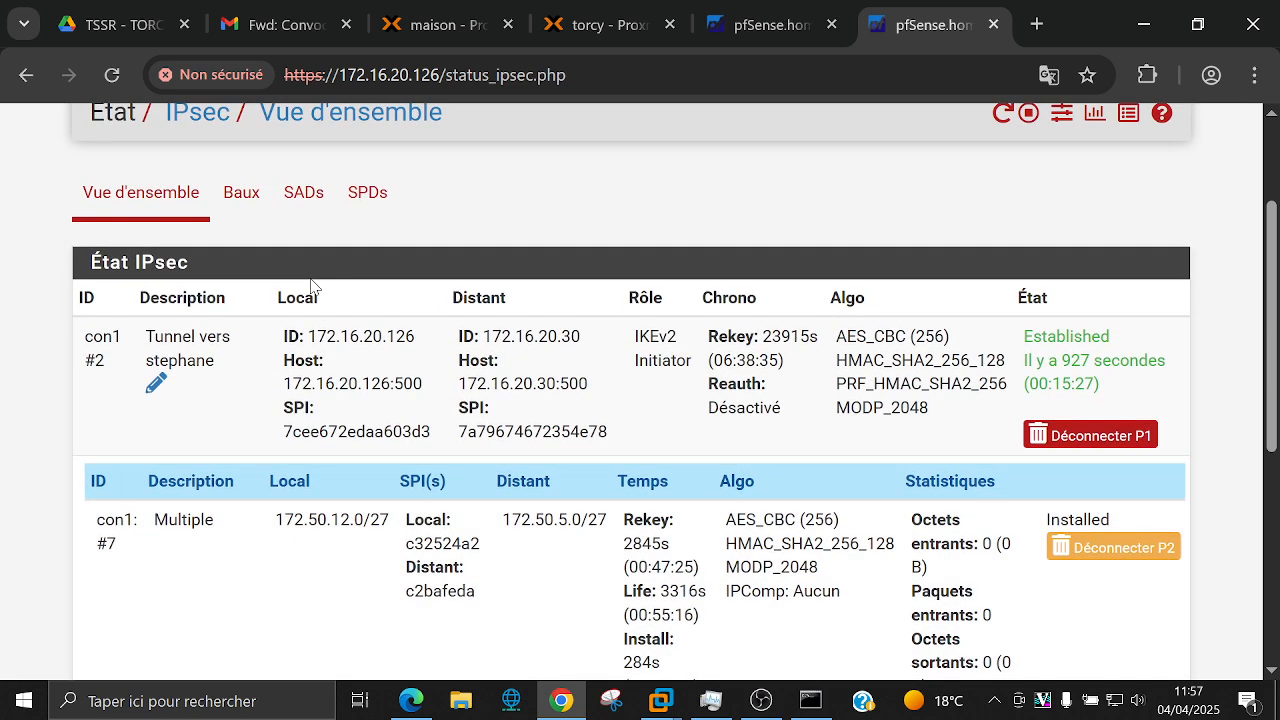
{"action": "scroll", "coordinate": [310, 287], "scroll_direction": "down", "scroll_amount": 2}
{"action": "scroll", "coordinate": [310, 287], "scroll_direction": "down", "scroll_amount": 2}
{"action": "scroll", "coordinate": [310, 287], "scroll_direction": "up", "scroll_amount": 2}
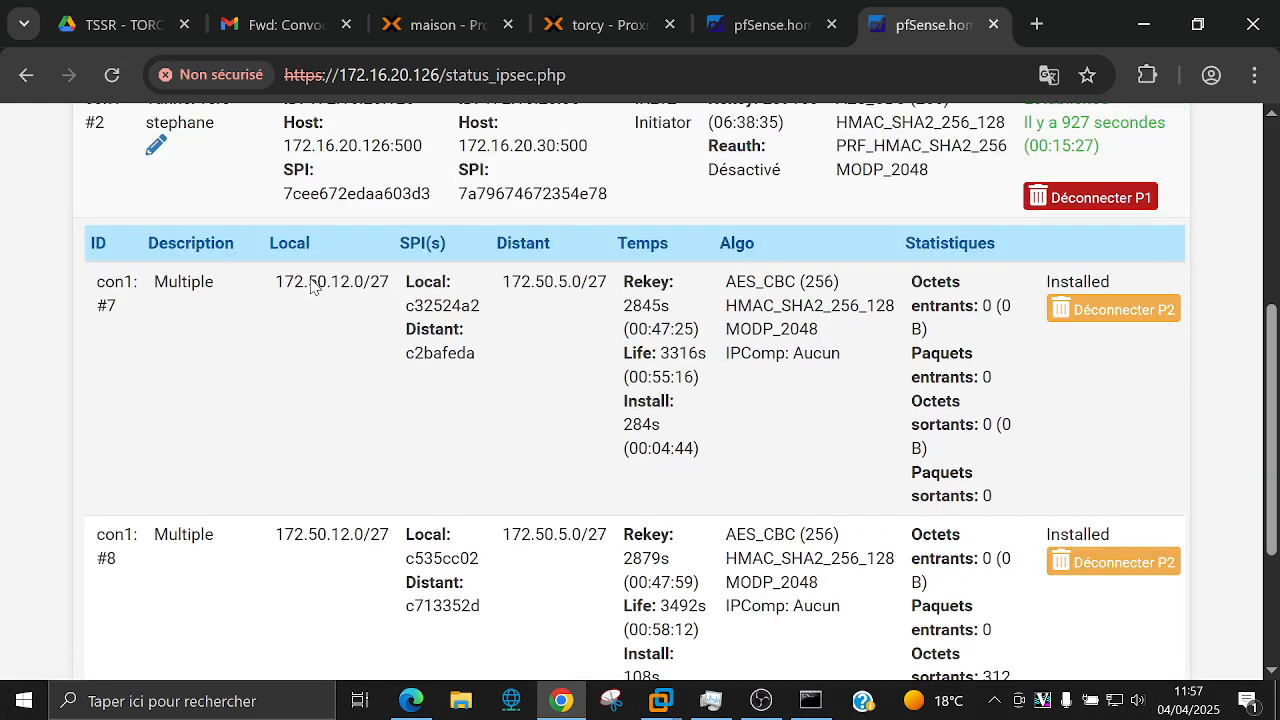
{"action": "scroll", "coordinate": [310, 278], "scroll_direction": "down", "scroll_amount": 1}
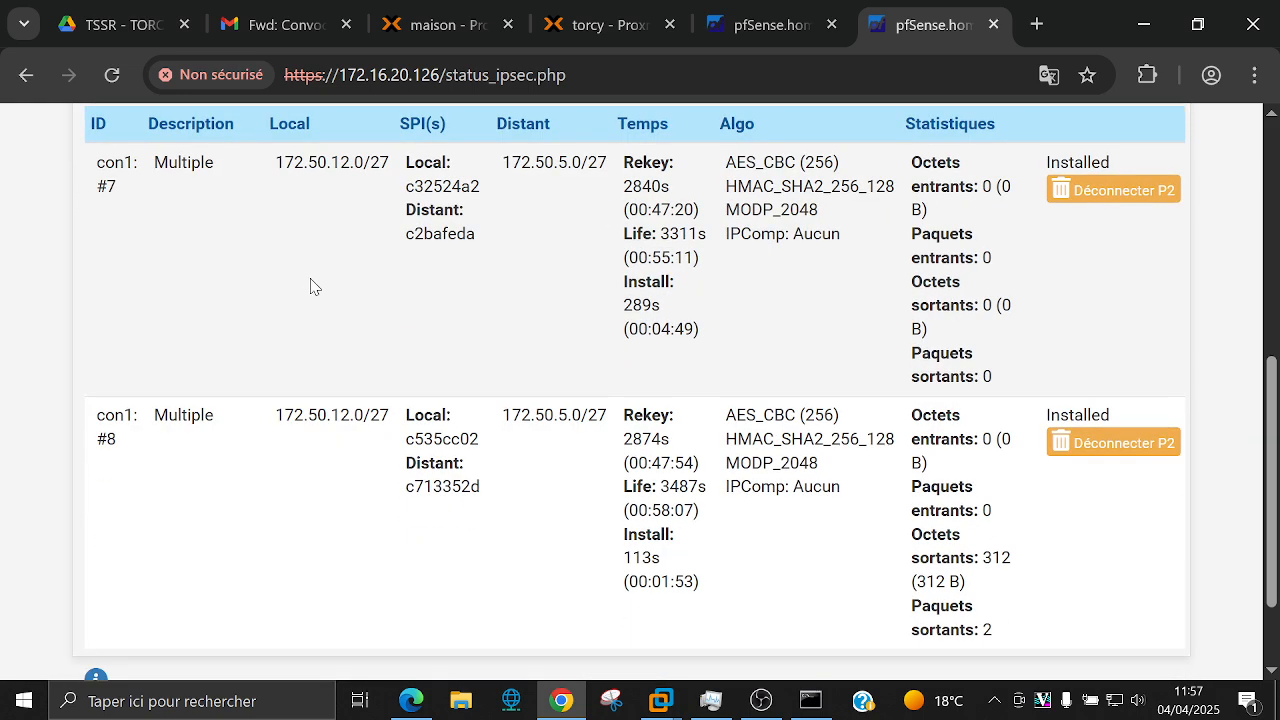
{"action": "scroll", "coordinate": [312, 282], "scroll_direction": "up", "scroll_amount": 2}
{"action": "scroll", "coordinate": [311, 281], "scroll_direction": "up", "scroll_amount": 3}
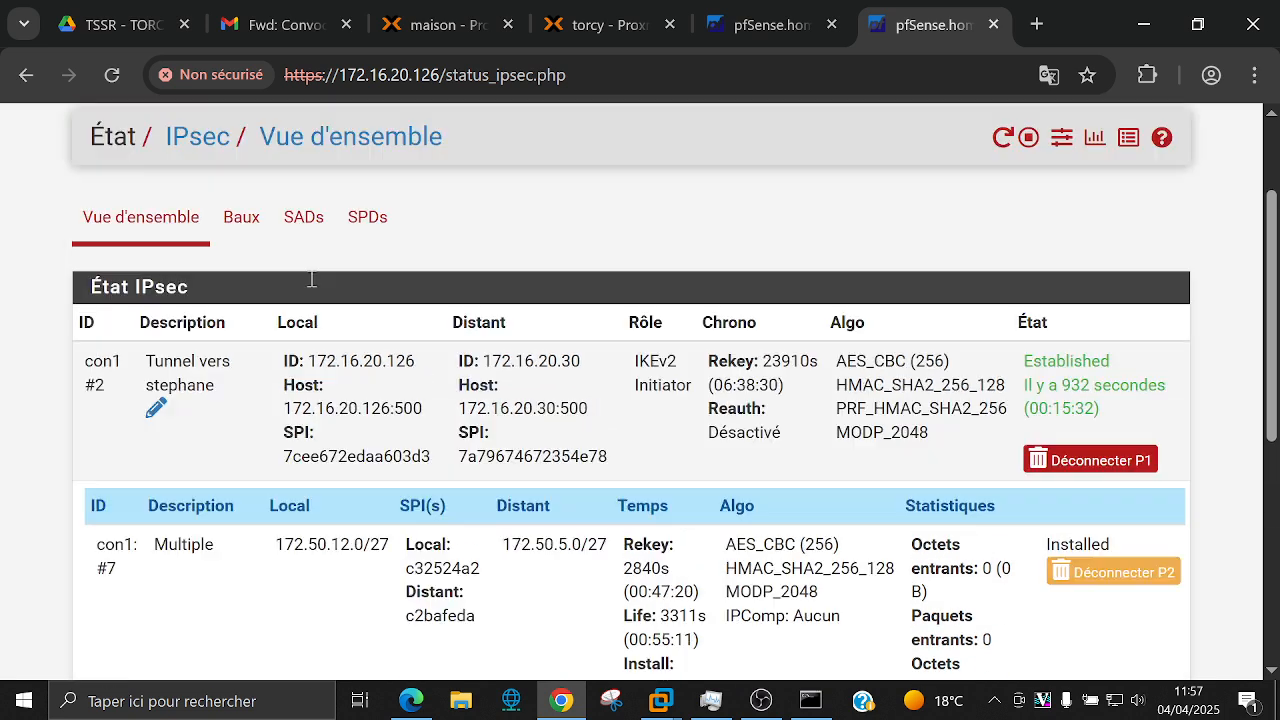
{"action": "left_click", "coordinate": [640, 133]}
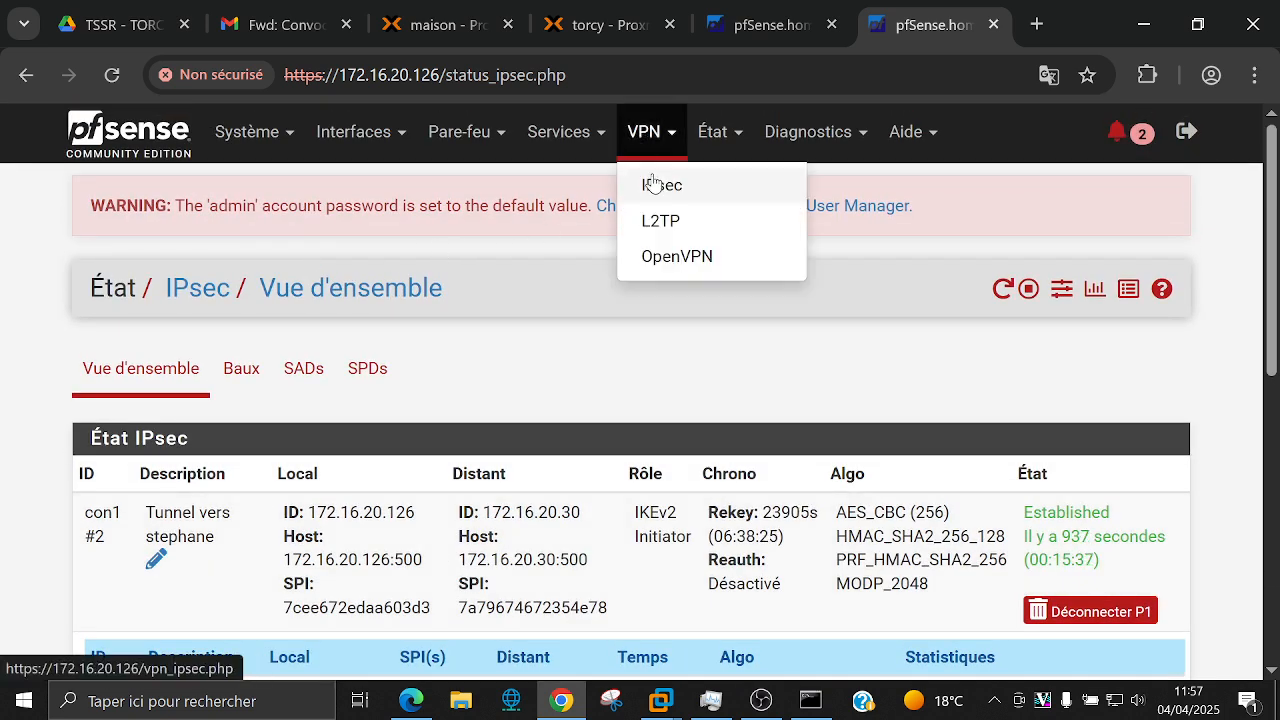
Step: Open the tunnel's second phase 2 entry for editing
{"action": "left_click", "coordinate": [659, 185]}
{"action": "scroll", "coordinate": [306, 457], "scroll_direction": "down", "scroll_amount": 2}
{"action": "left_click", "coordinate": [301, 451]}
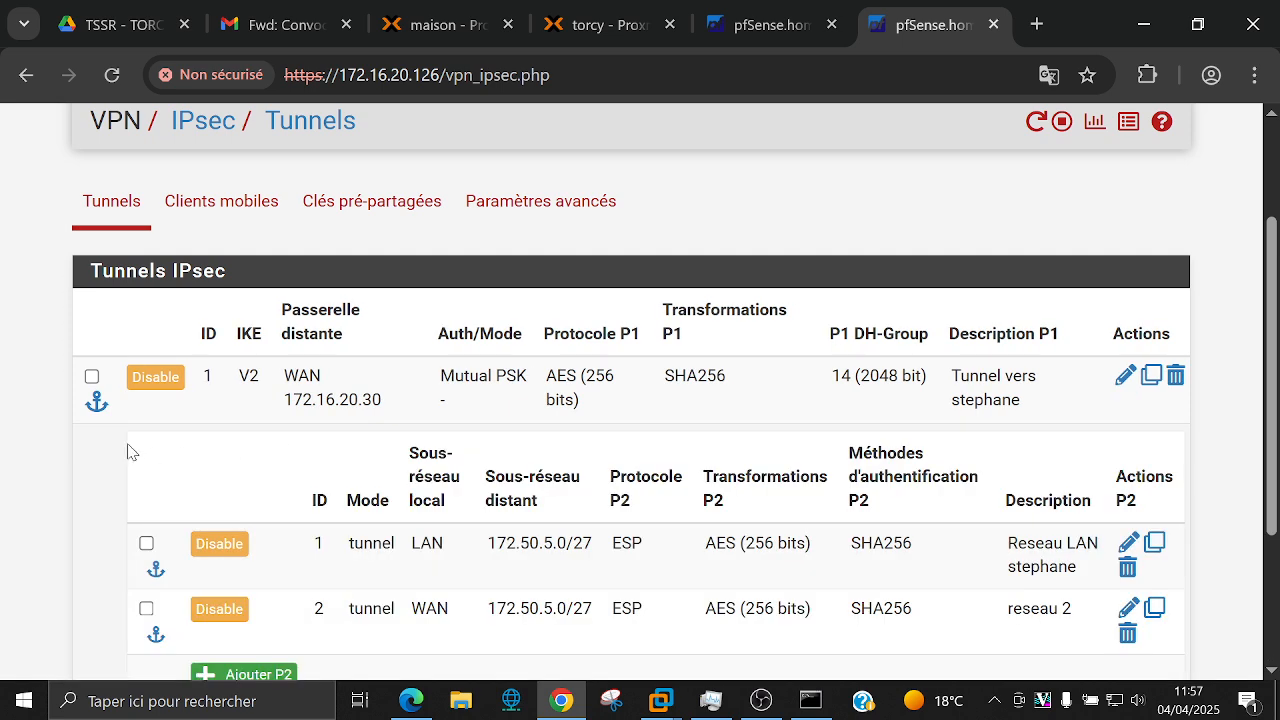
{"action": "scroll", "coordinate": [135, 452], "scroll_direction": "down", "scroll_amount": 2}
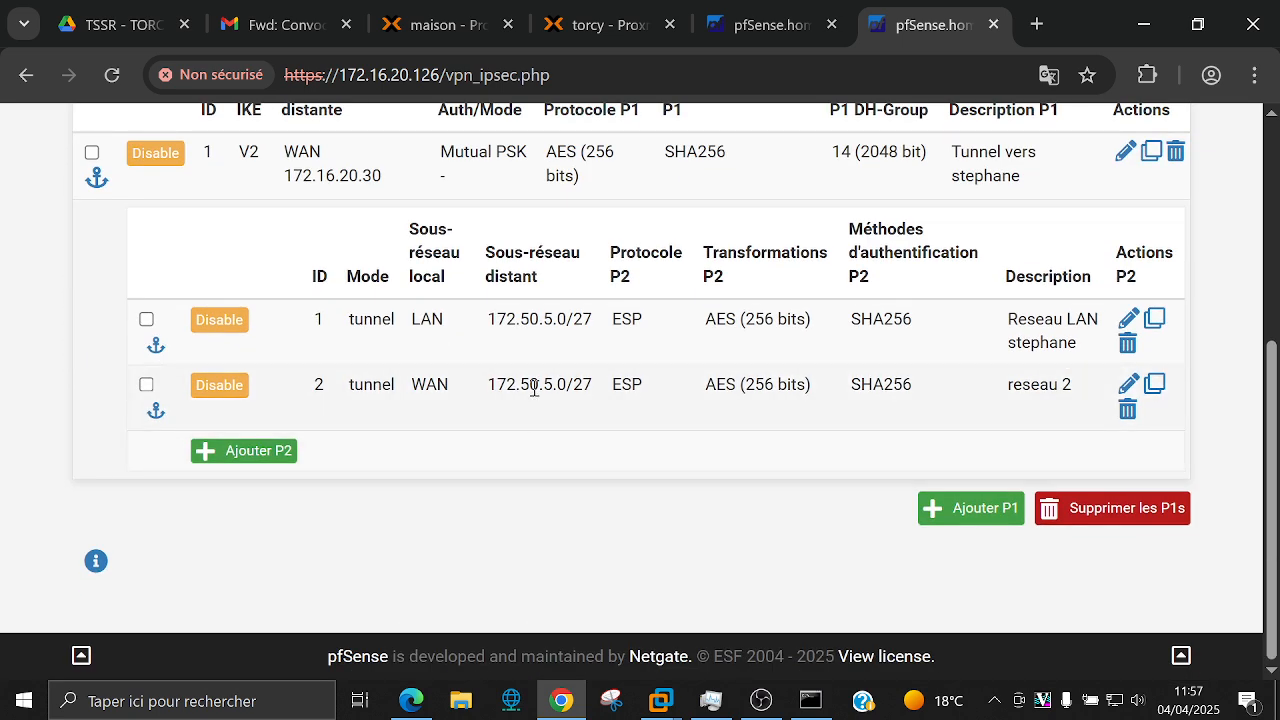
{"action": "left_click", "coordinate": [1128, 384]}
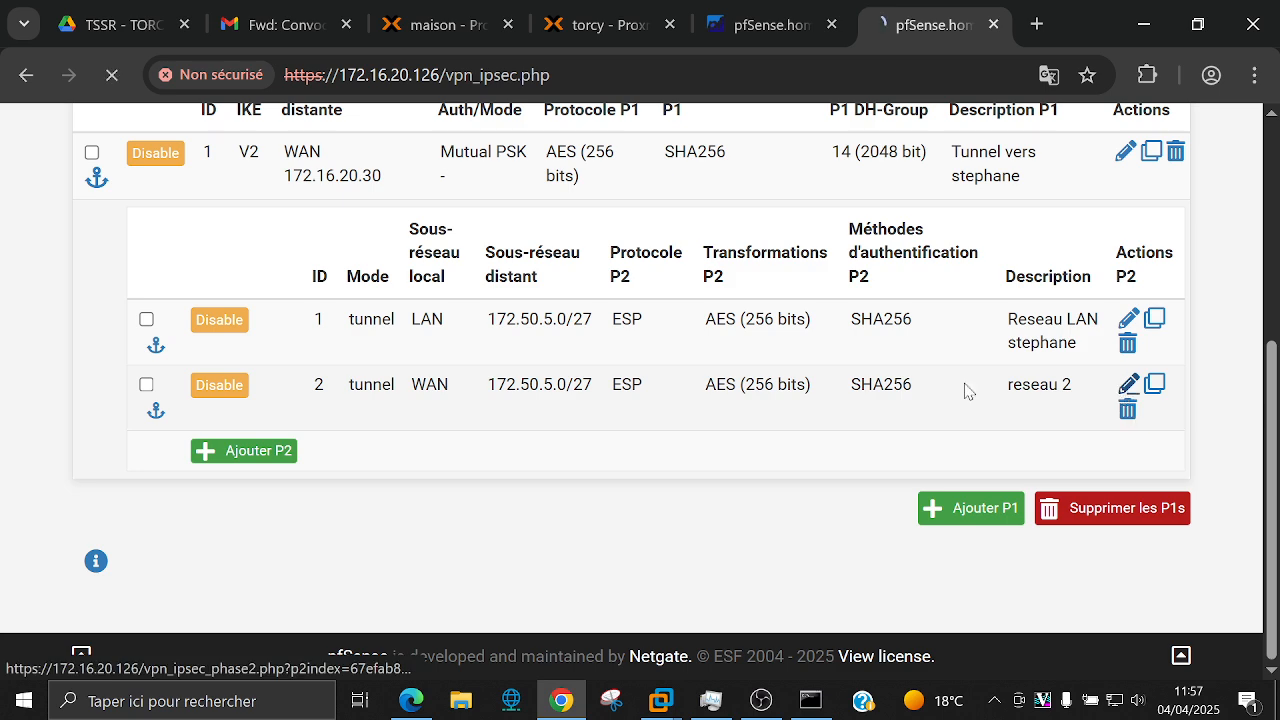
{"action": "scroll", "coordinate": [471, 414], "scroll_direction": "down", "scroll_amount": 5}
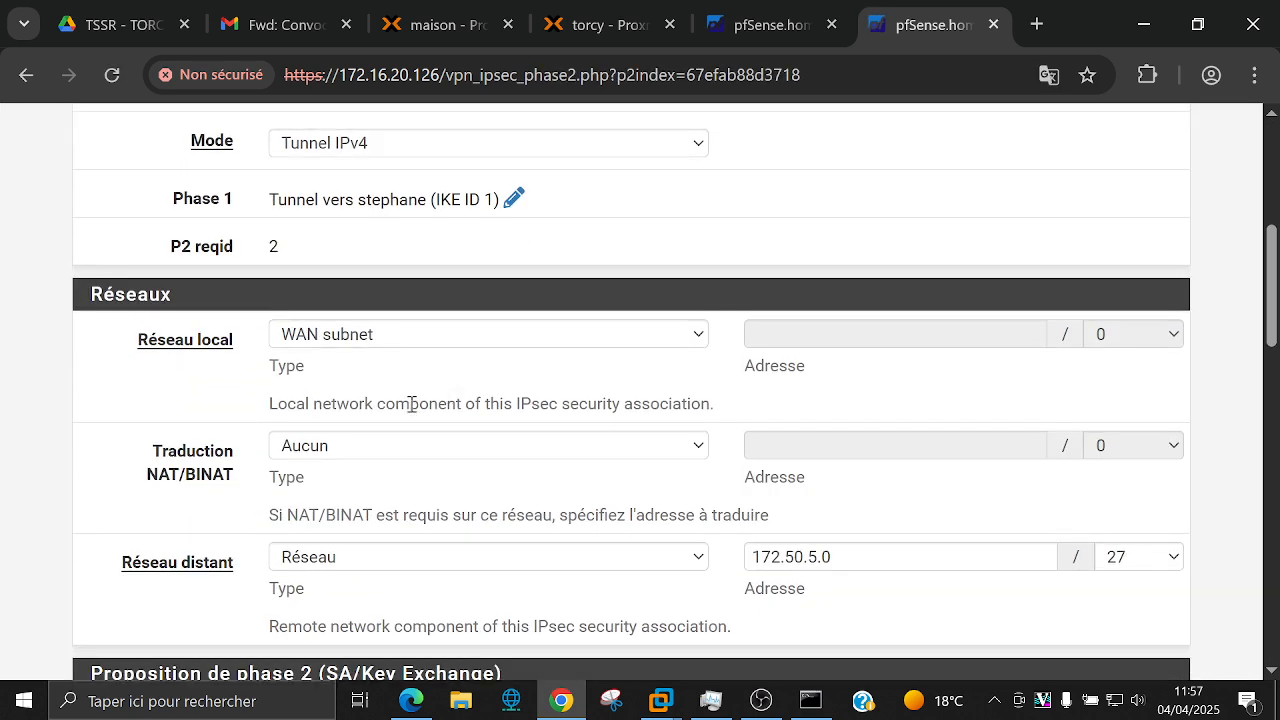
{"action": "left_click", "coordinate": [370, 341]}
{"action": "left_click", "coordinate": [370, 334]}
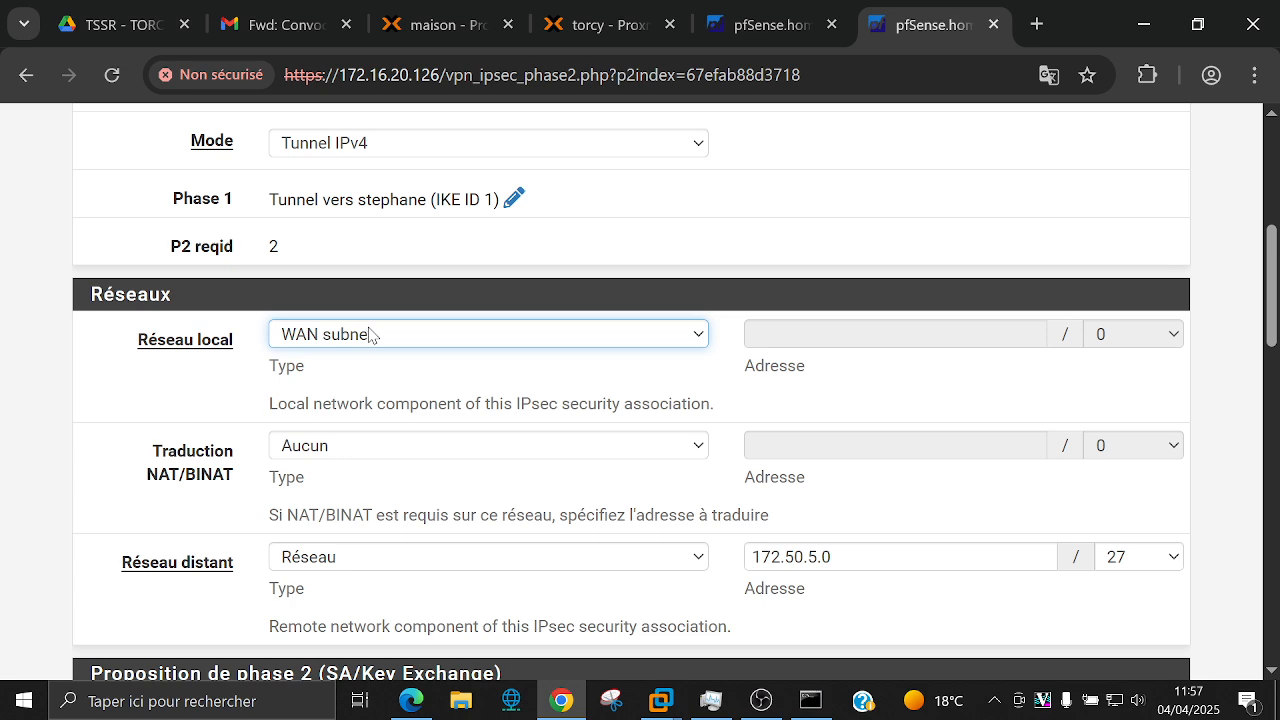
Step: Change its local network from WAN subnet to network 172.16.0.0/16 and save
{"action": "scroll", "coordinate": [371, 334], "scroll_direction": "down", "scroll_amount": 1}
{"action": "double_click", "coordinate": [414, 224]}
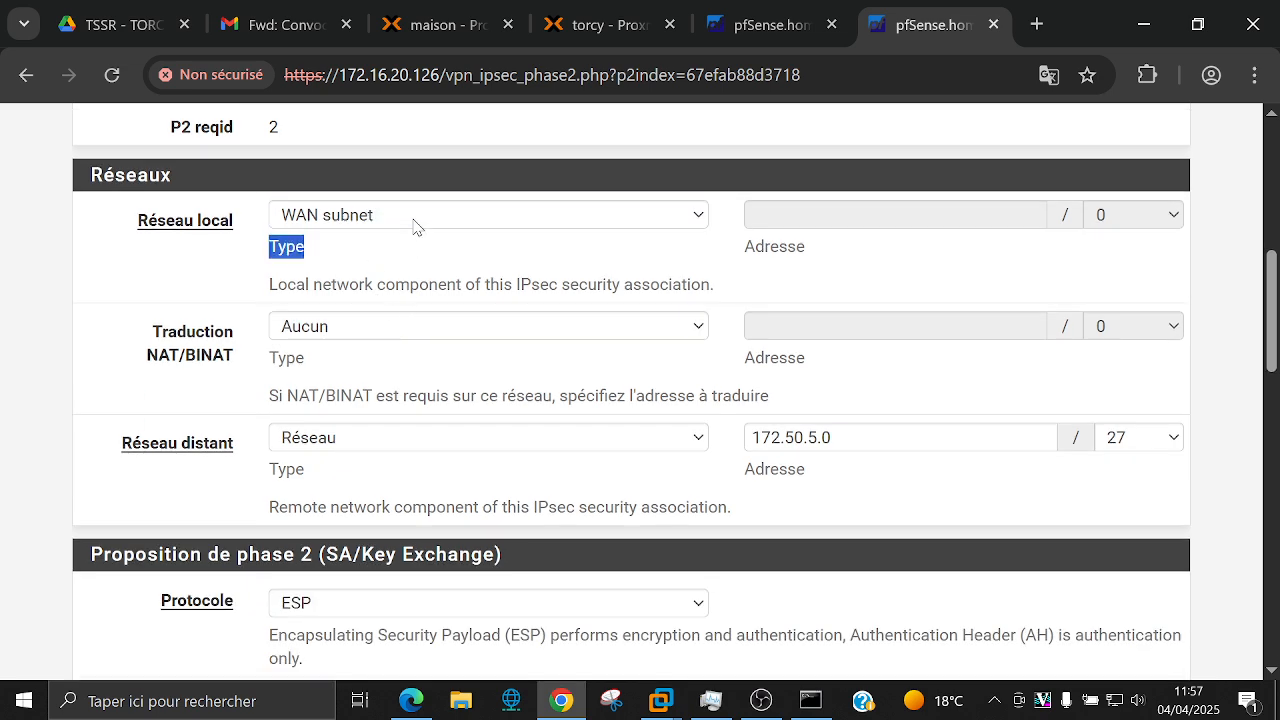
{"action": "left_click", "coordinate": [414, 220]}
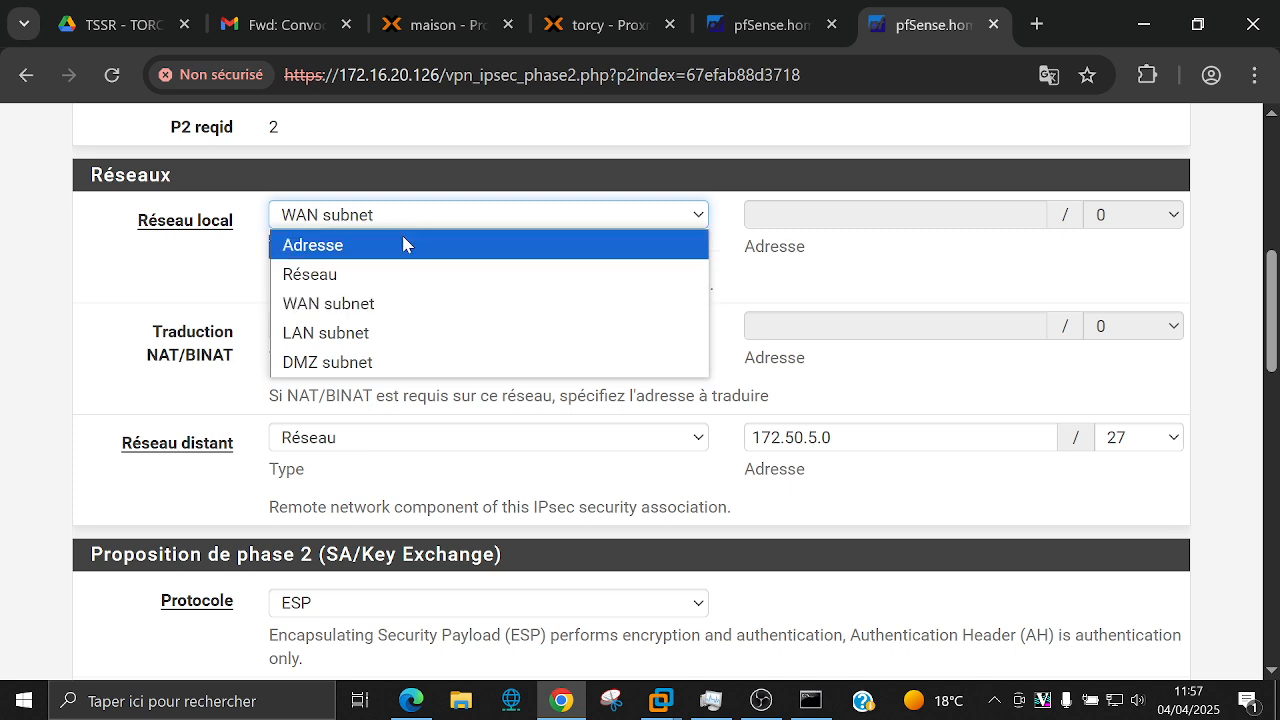
{"action": "left_click", "coordinate": [391, 275]}
{"action": "left_click", "coordinate": [767, 216]}
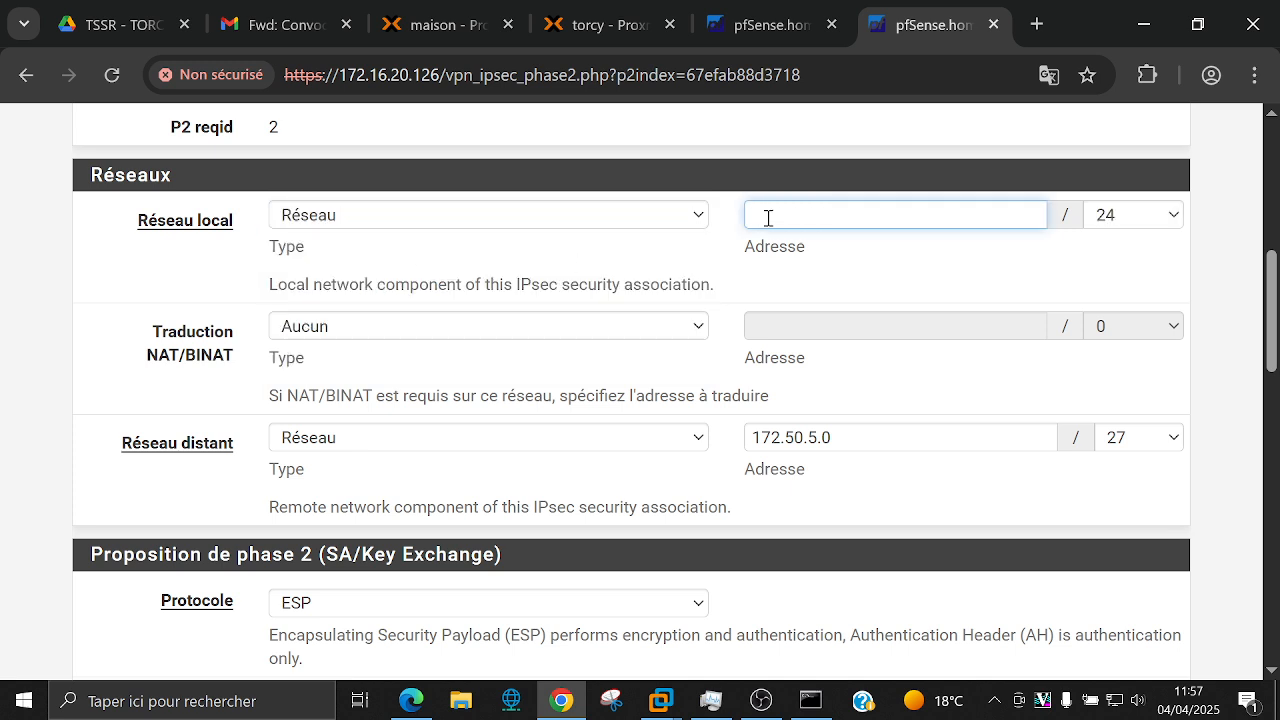
{"action": "type", "text": "172.16.0.0"}
{"action": "left_click", "coordinate": [1099, 222]}
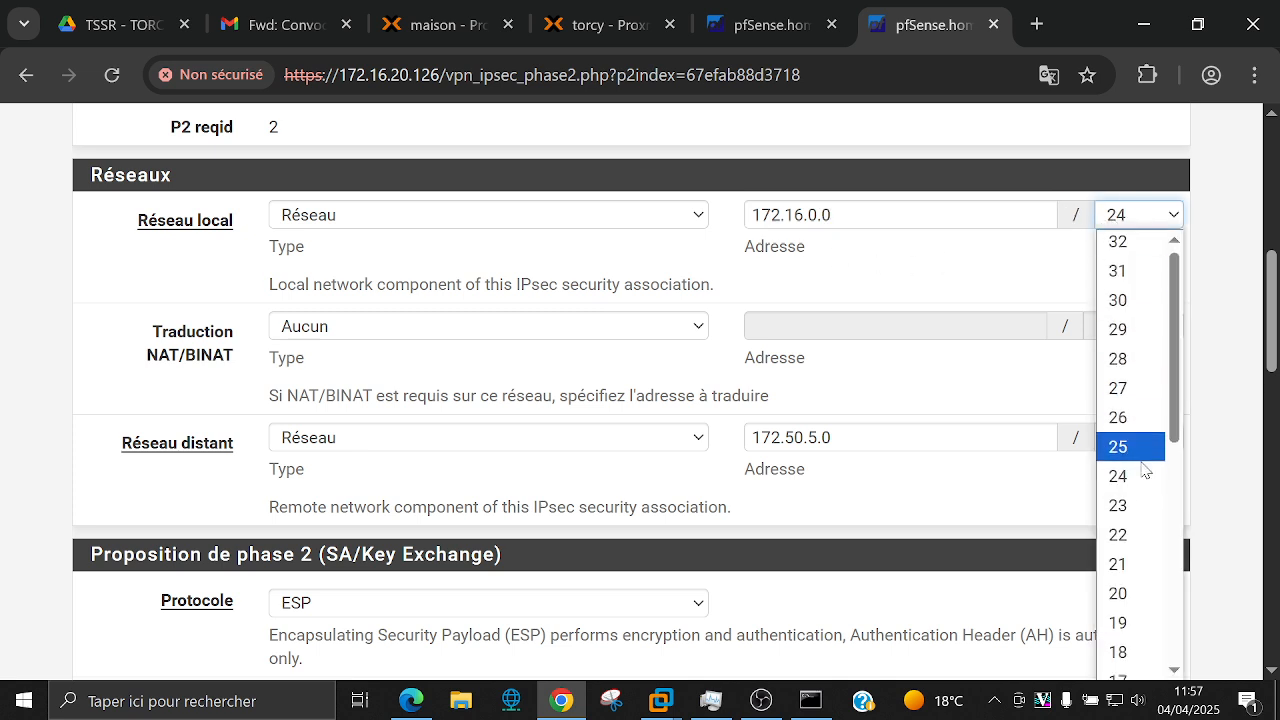
{"action": "scroll", "coordinate": [1130, 458], "scroll_direction": "down", "scroll_amount": 5}
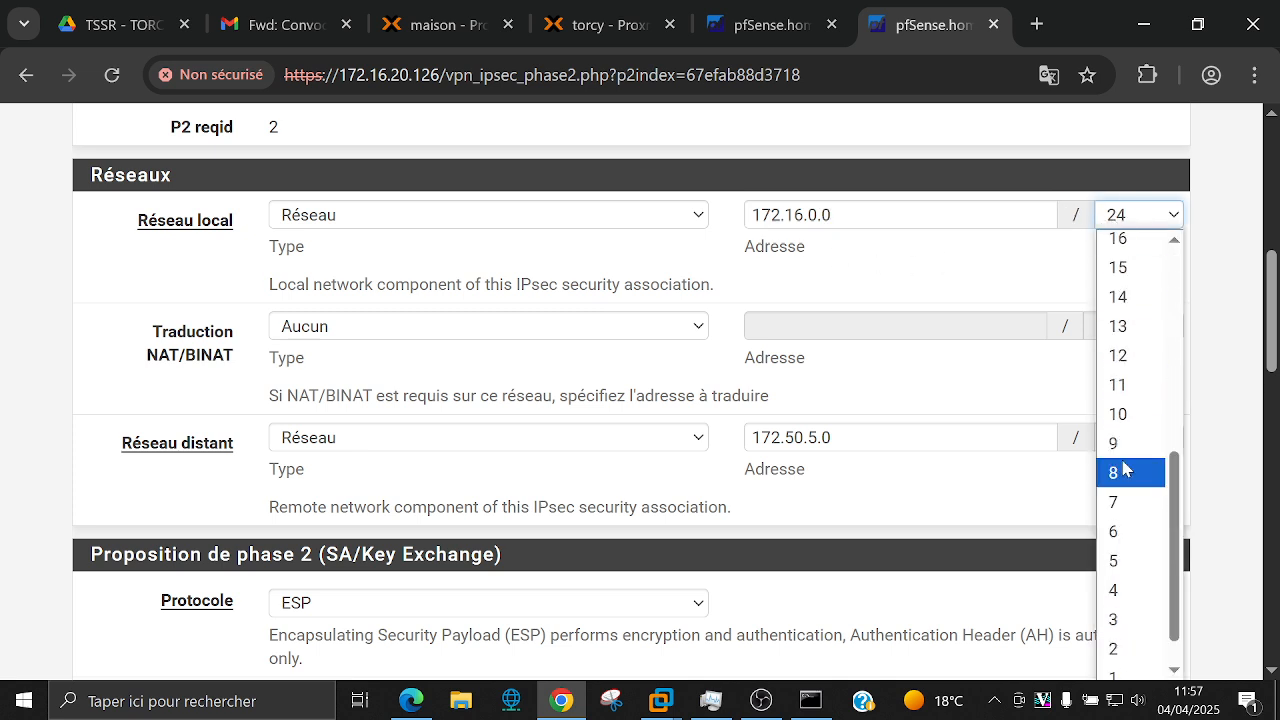
{"action": "left_click", "coordinate": [1122, 240]}
{"action": "scroll", "coordinate": [463, 574], "scroll_direction": "down", "scroll_amount": 10}
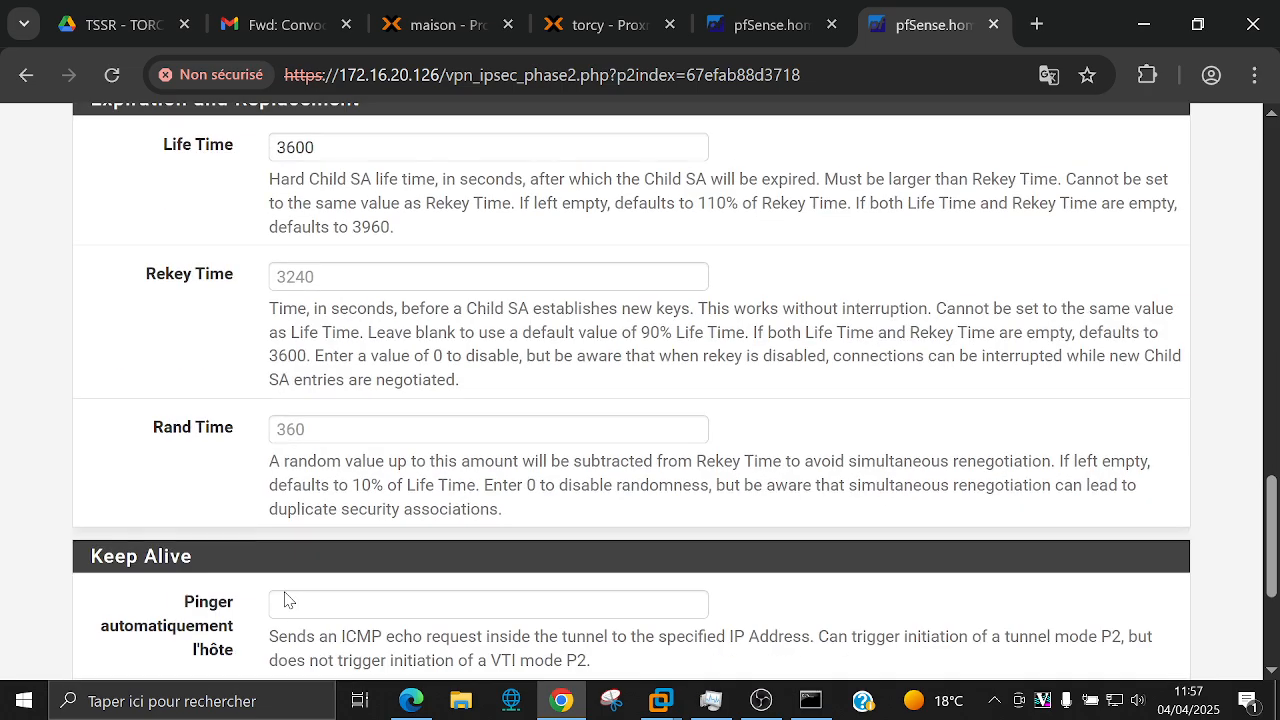
{"action": "scroll", "coordinate": [285, 595], "scroll_direction": "down", "scroll_amount": 5}
{"action": "left_click", "coordinate": [318, 558]}
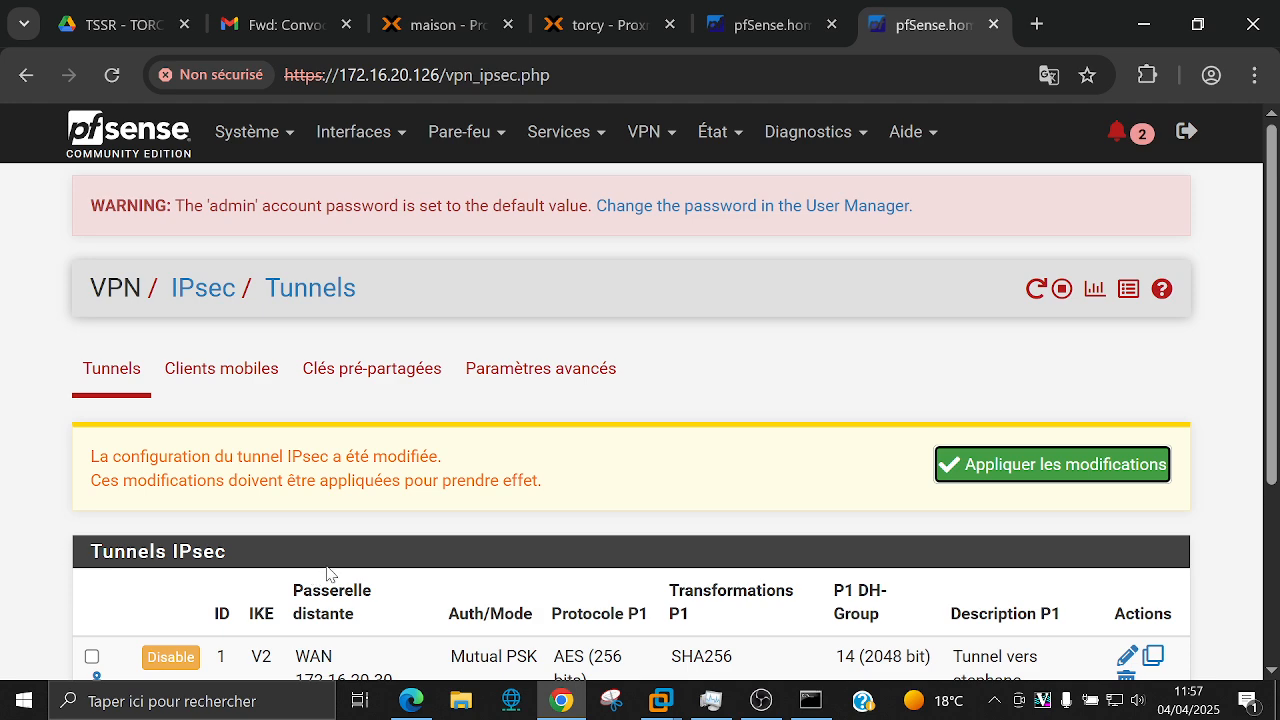
Step: Apply the IPsec changes and confirm phase 2 entry 2 lists local subnet 172.16.0.0/16
{"action": "left_click", "coordinate": [1046, 476]}
{"action": "scroll", "coordinate": [503, 429], "scroll_direction": "down", "scroll_amount": 3}
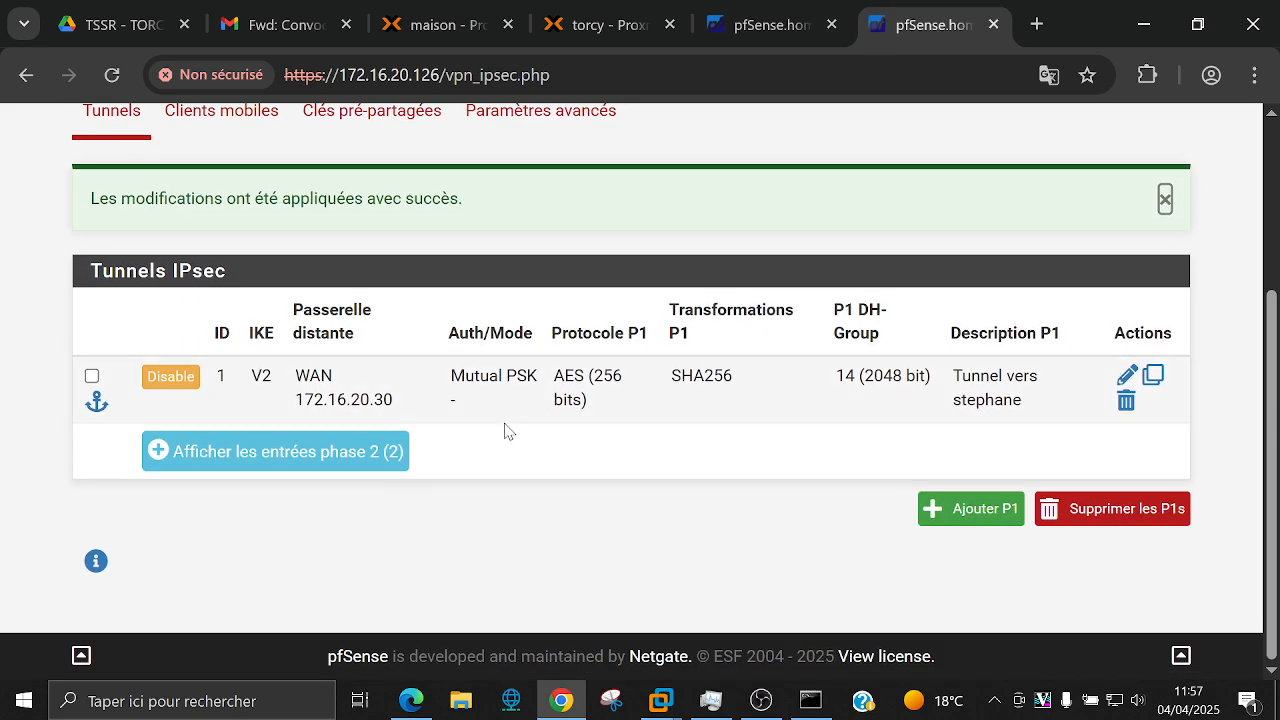
{"action": "left_click", "coordinate": [363, 451]}
{"action": "scroll", "coordinate": [505, 460], "scroll_direction": "down", "scroll_amount": 3}
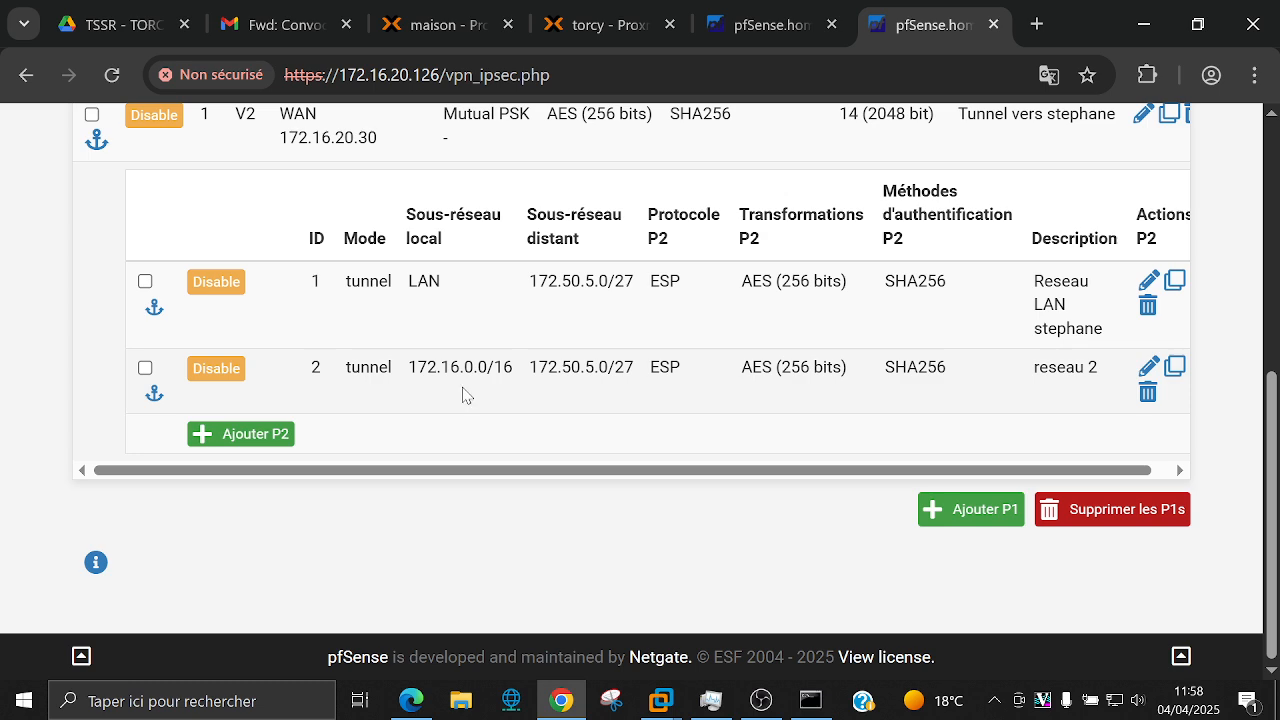
Step: Rerun ping 172.50.5.15 in Command Prompt and return to the pfSense tunnels page
{"action": "left_click", "coordinate": [810, 700]}
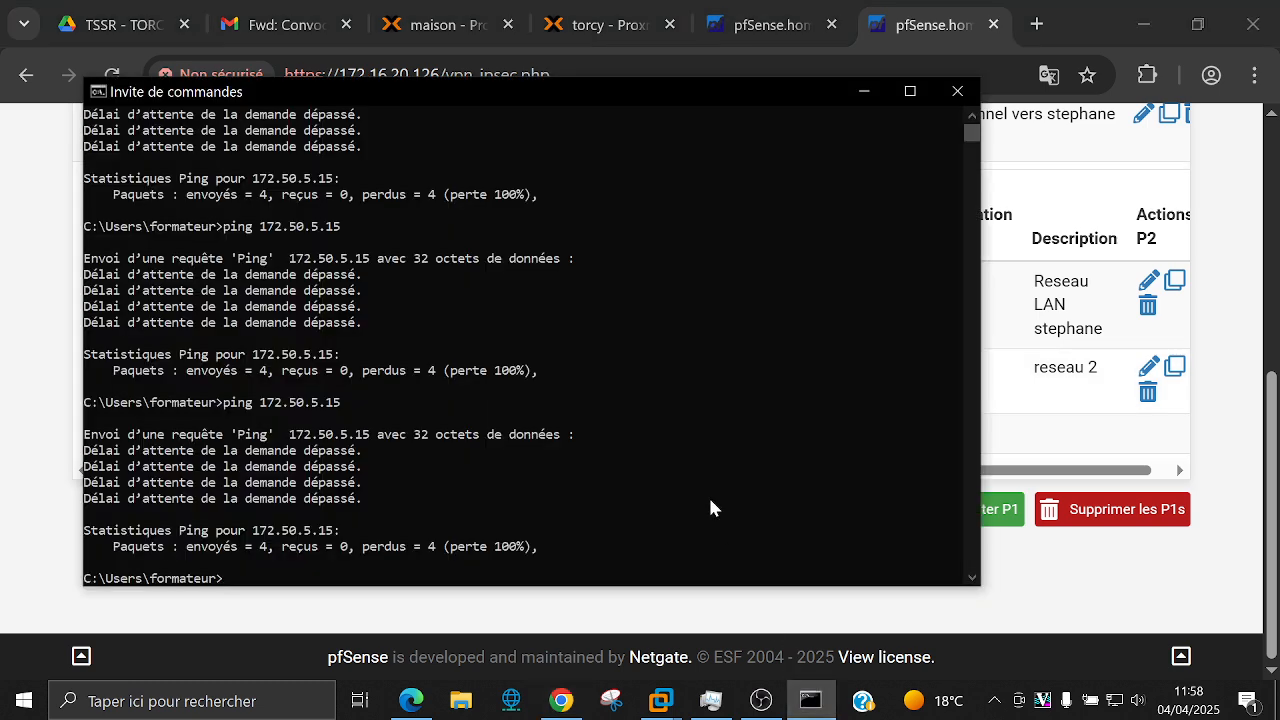
{"action": "key", "text": "Up"}
{"action": "key", "text": "Return"}
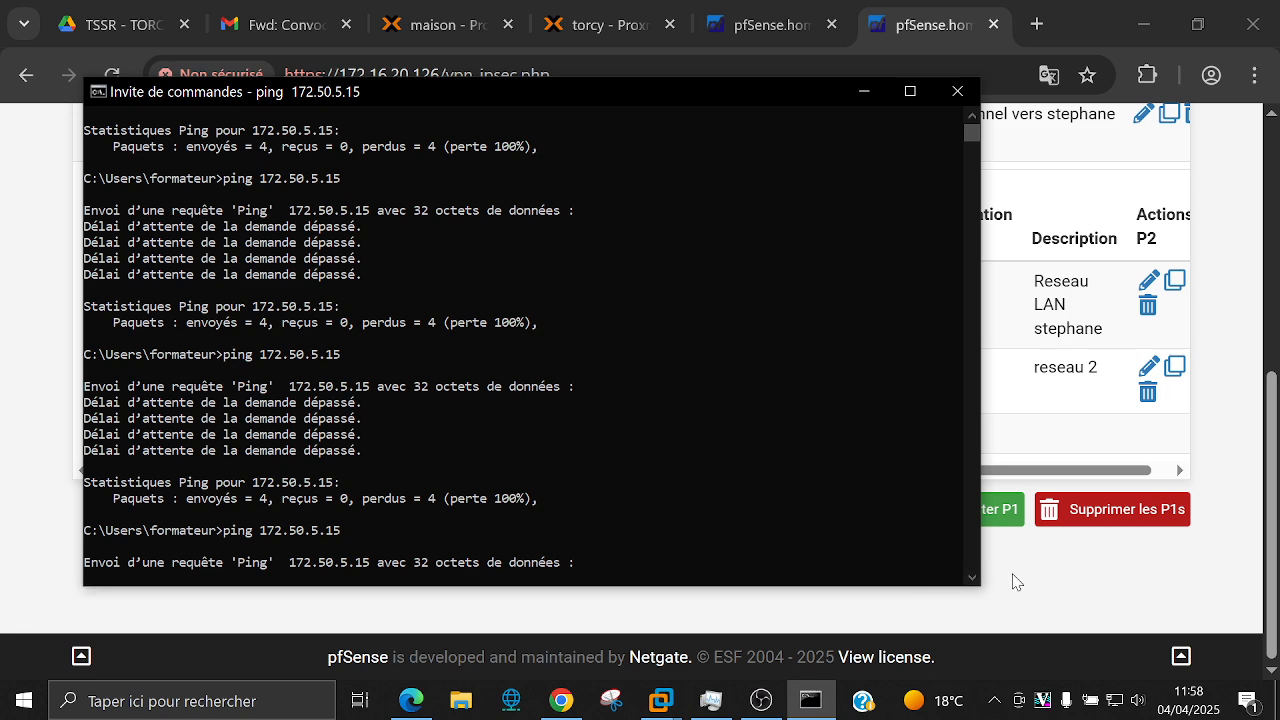
{"action": "left_click", "coordinate": [1013, 582]}
{"action": "scroll", "coordinate": [815, 370], "scroll_direction": "up", "scroll_amount": 2}
{"action": "scroll", "coordinate": [803, 352], "scroll_direction": "up", "scroll_amount": 3}
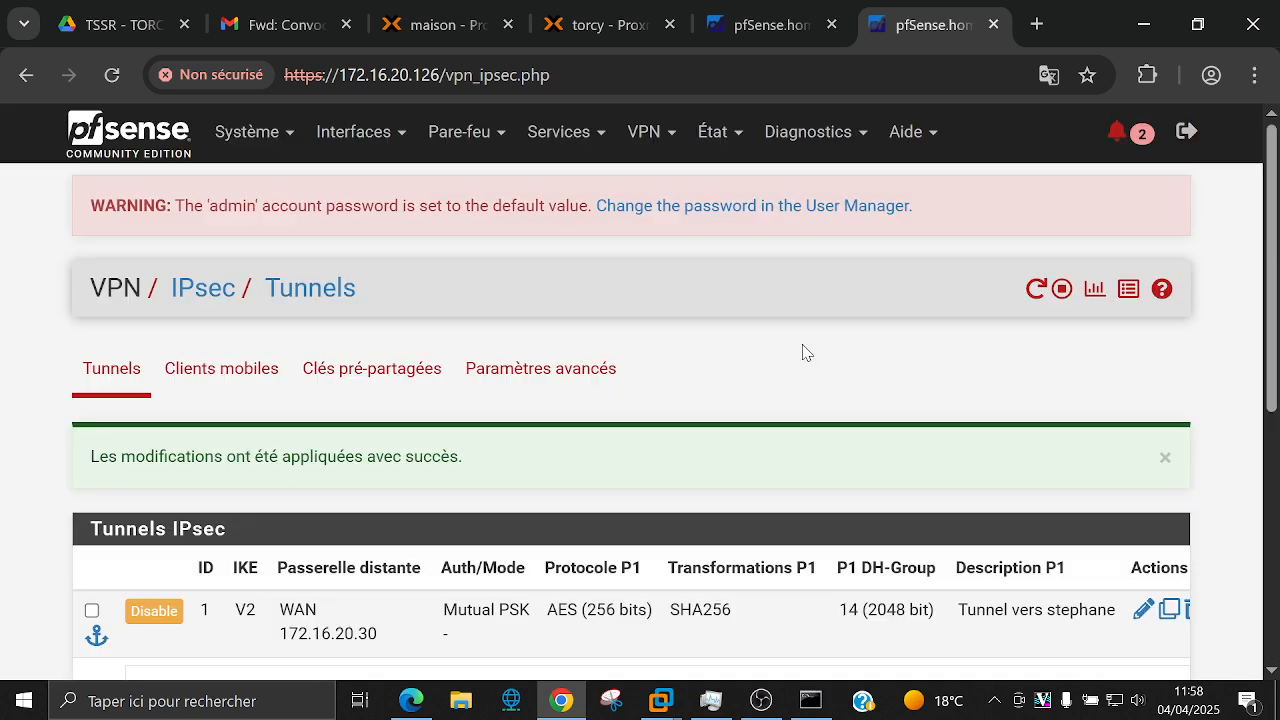
Step: Show the IPsec status overview with the stephane tunnel's child SA entries expanded
{"action": "left_click", "coordinate": [716, 131]}
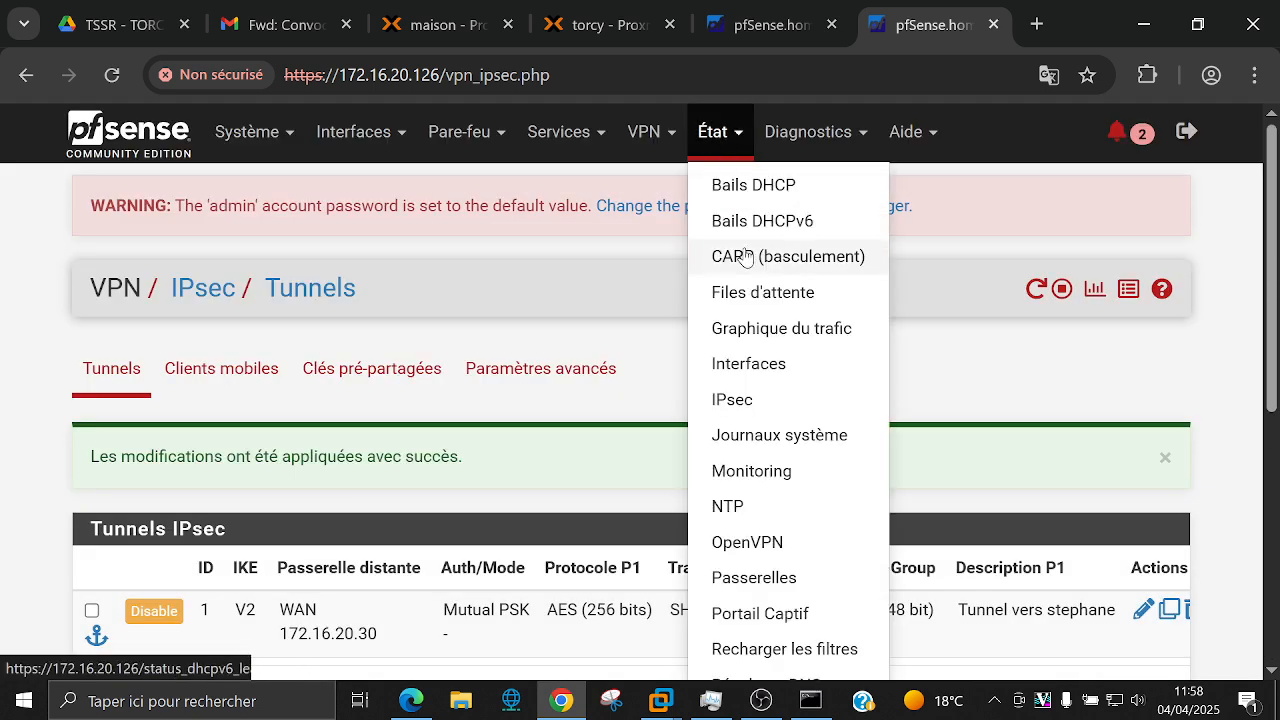
{"action": "left_click", "coordinate": [746, 403]}
{"action": "scroll", "coordinate": [748, 405], "scroll_direction": "down", "scroll_amount": 2}
{"action": "left_click", "coordinate": [321, 516]}
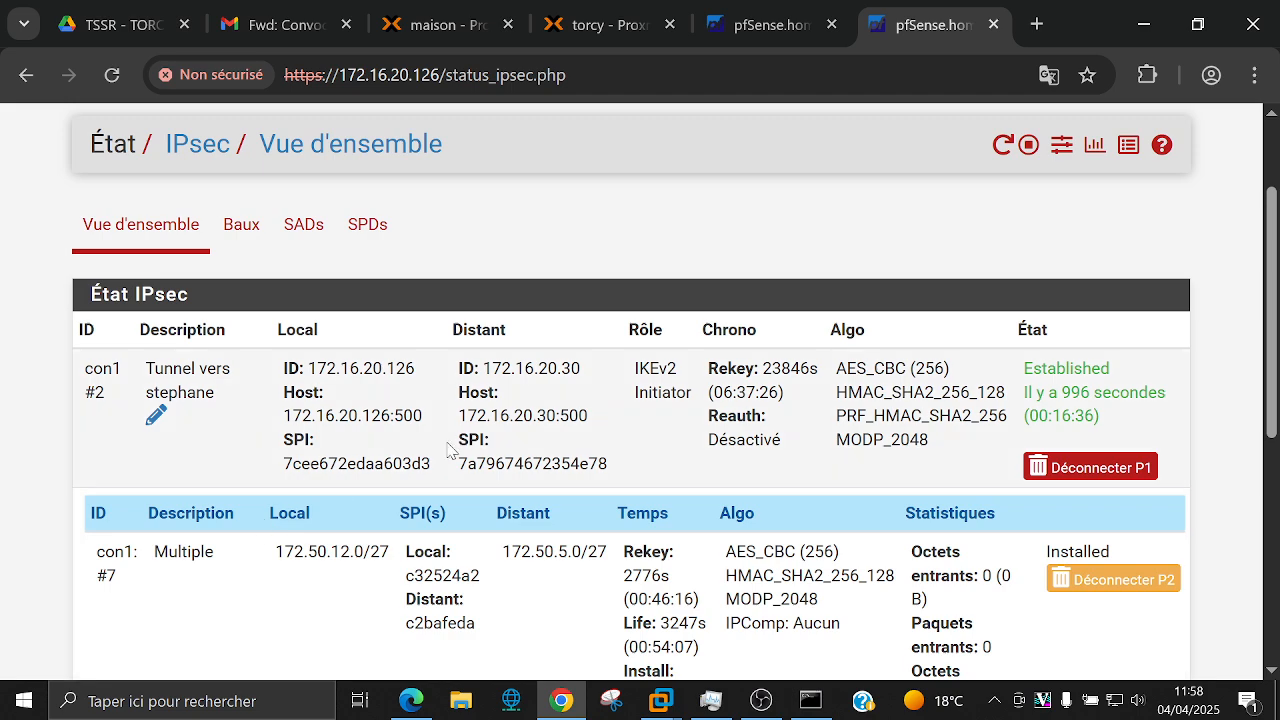
{"action": "scroll", "coordinate": [503, 435], "scroll_direction": "down", "scroll_amount": 3}
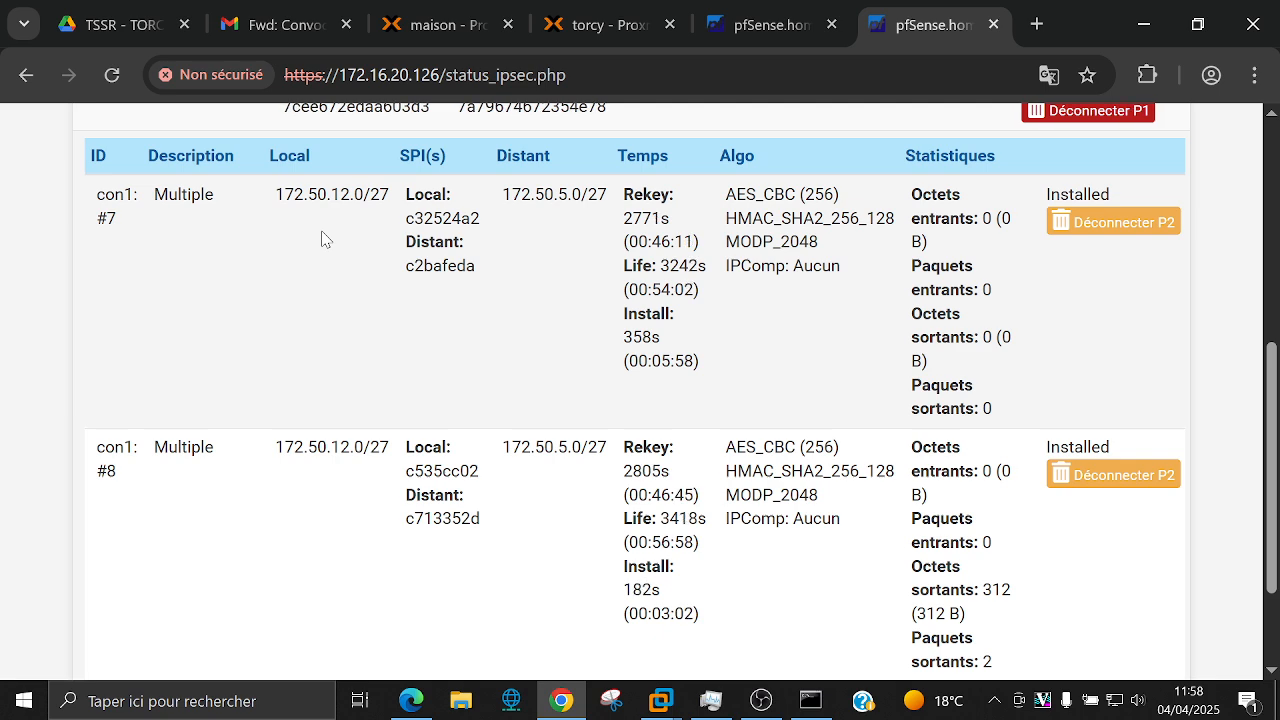
{"action": "scroll", "coordinate": [898, 222], "scroll_direction": "up", "scroll_amount": 2}
Step: Disconnect phase 1, then reconnect phase 1 and all P2s, bringing up child SA #9 (172.50.12.0/27 to 172.50.5.0/27)
{"action": "left_click", "coordinate": [1086, 230]}
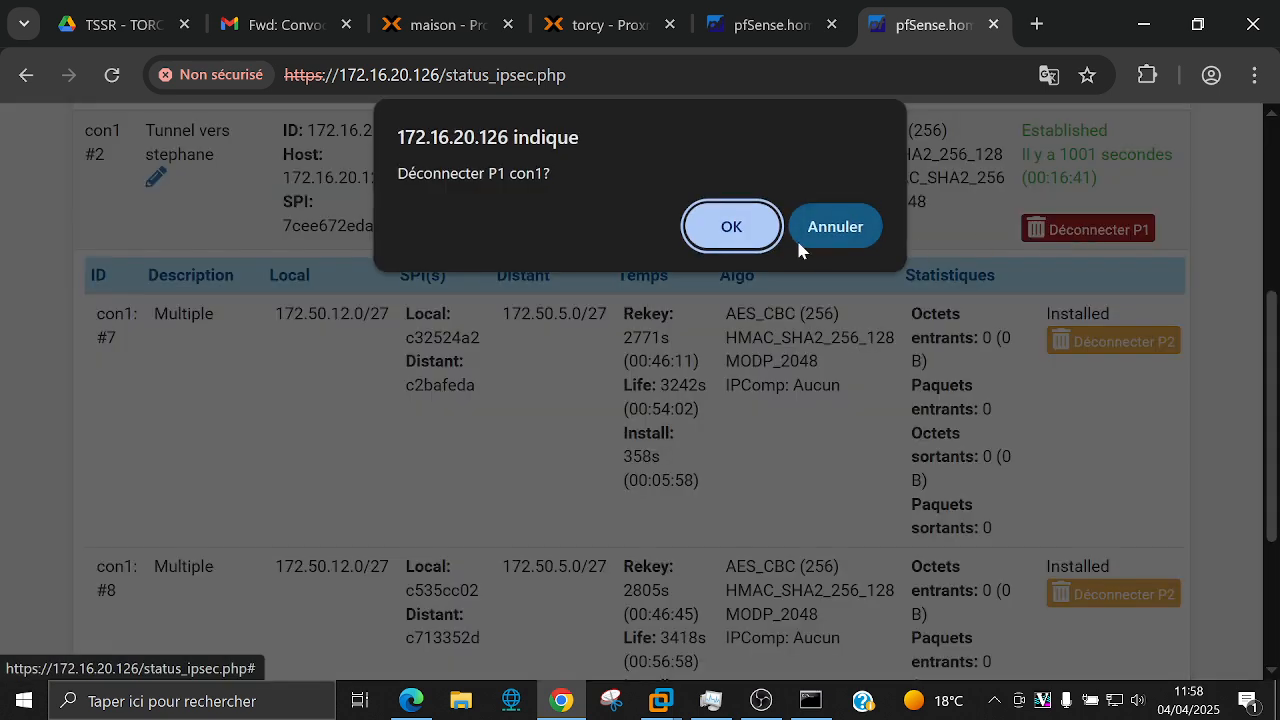
{"action": "key", "text": "Return"}
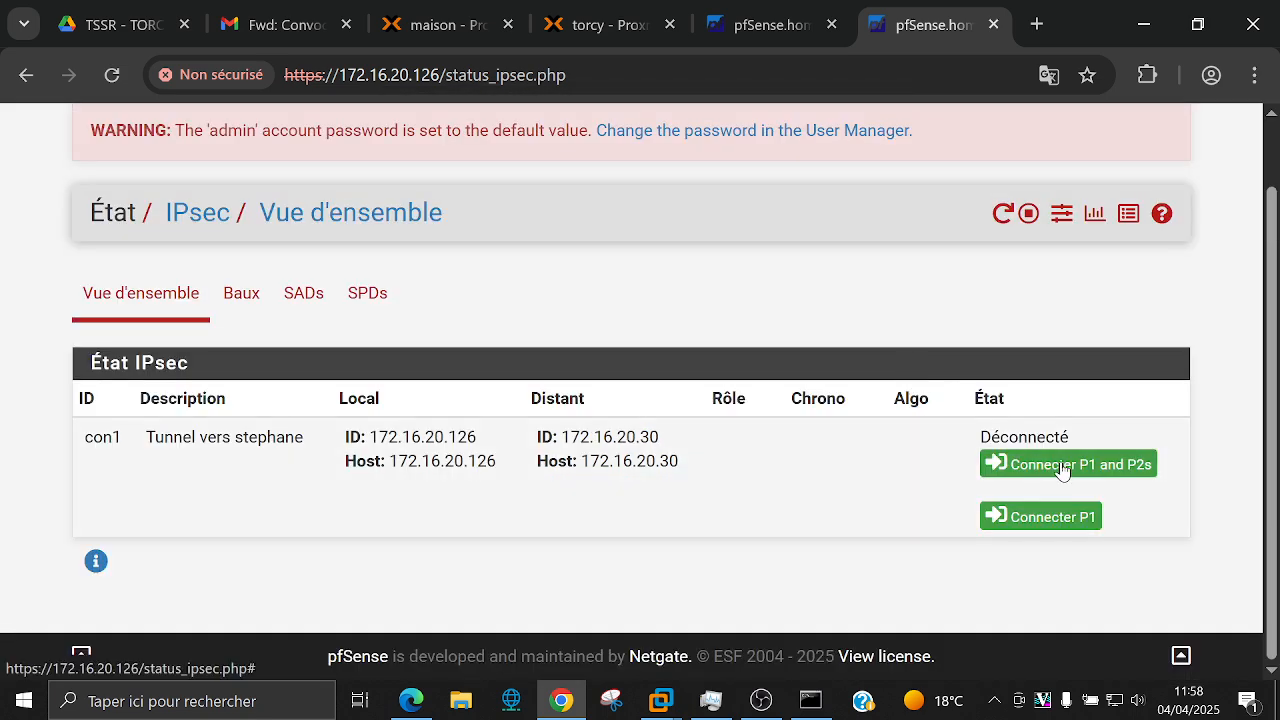
{"action": "left_click", "coordinate": [1062, 466]}
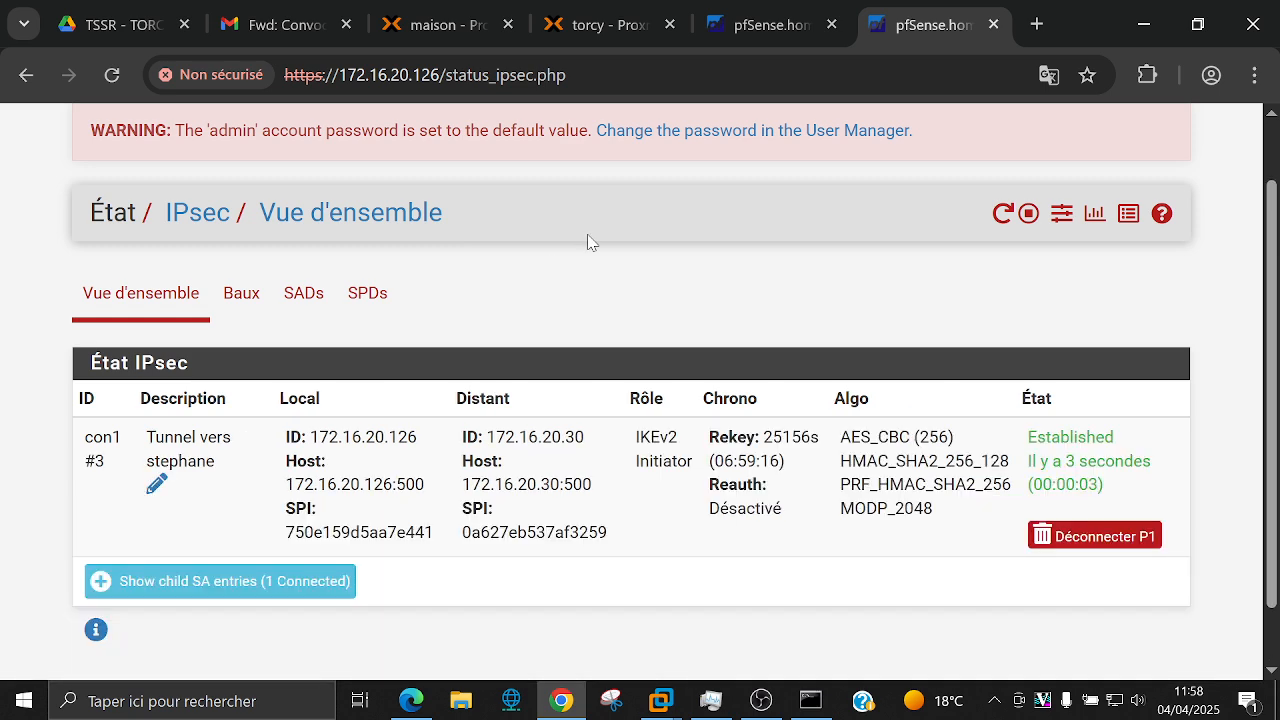
{"action": "left_click", "coordinate": [273, 578]}
{"action": "scroll", "coordinate": [556, 440], "scroll_direction": "down", "scroll_amount": 3}
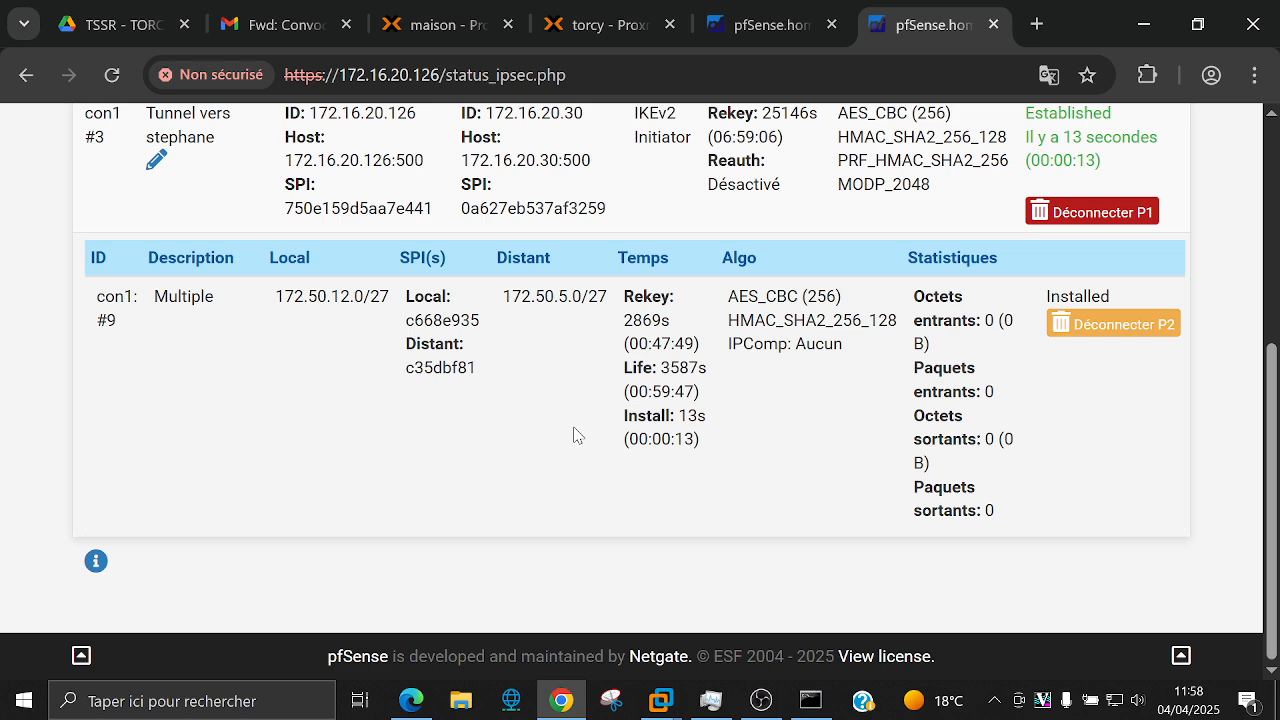
{"action": "scroll", "coordinate": [690, 405], "scroll_direction": "up", "scroll_amount": 5}
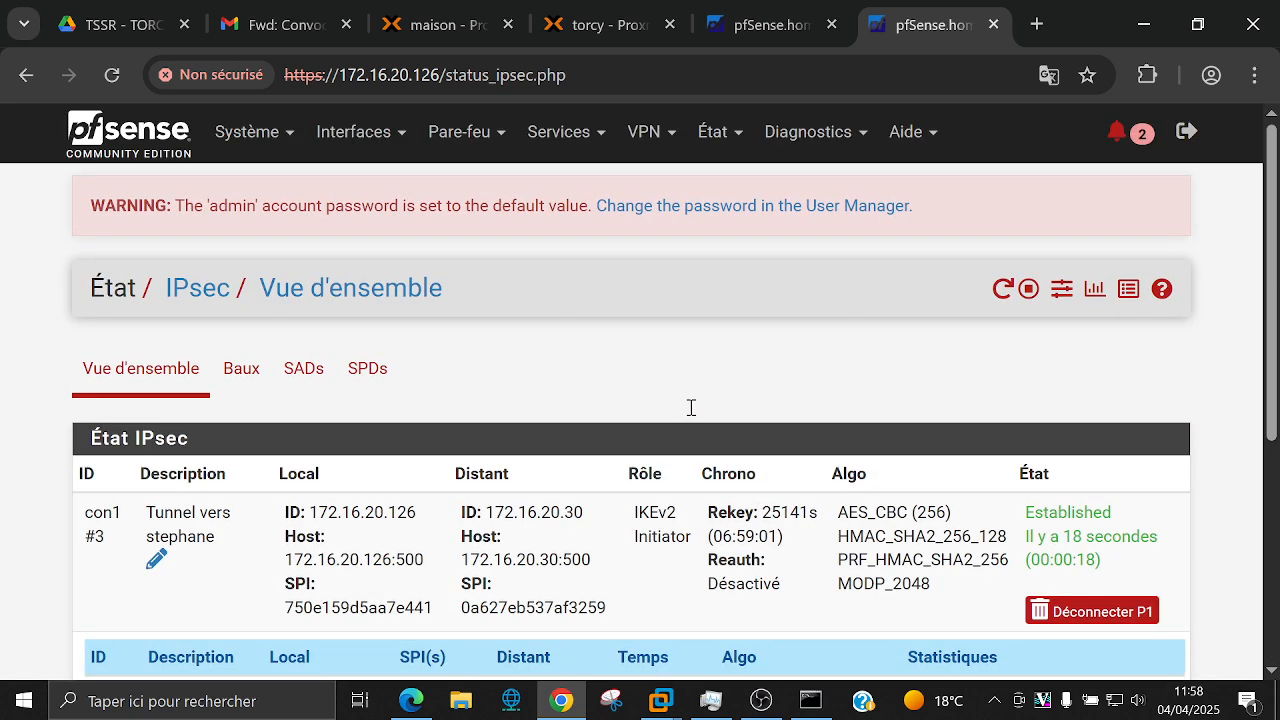
Step: Review the phase 2 entries (LAN and 172.16.0.0/16 to 172.50.5.0/27) on the IPsec tunnels page, then bring OBS forward
{"action": "left_click", "coordinate": [643, 131]}
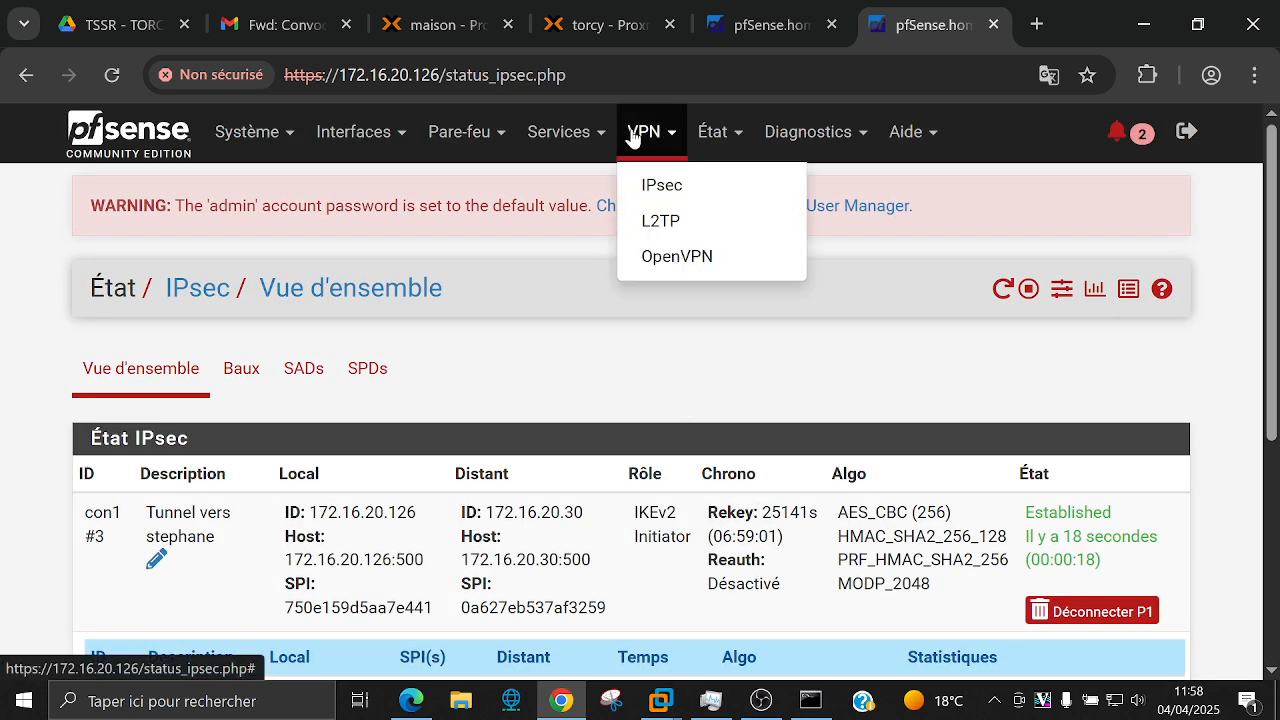
{"action": "left_click", "coordinate": [638, 188]}
{"action": "scroll", "coordinate": [423, 414], "scroll_direction": "down", "scroll_amount": 2}
{"action": "left_click", "coordinate": [394, 449]}
{"action": "scroll", "coordinate": [400, 445], "scroll_direction": "down", "scroll_amount": 1}
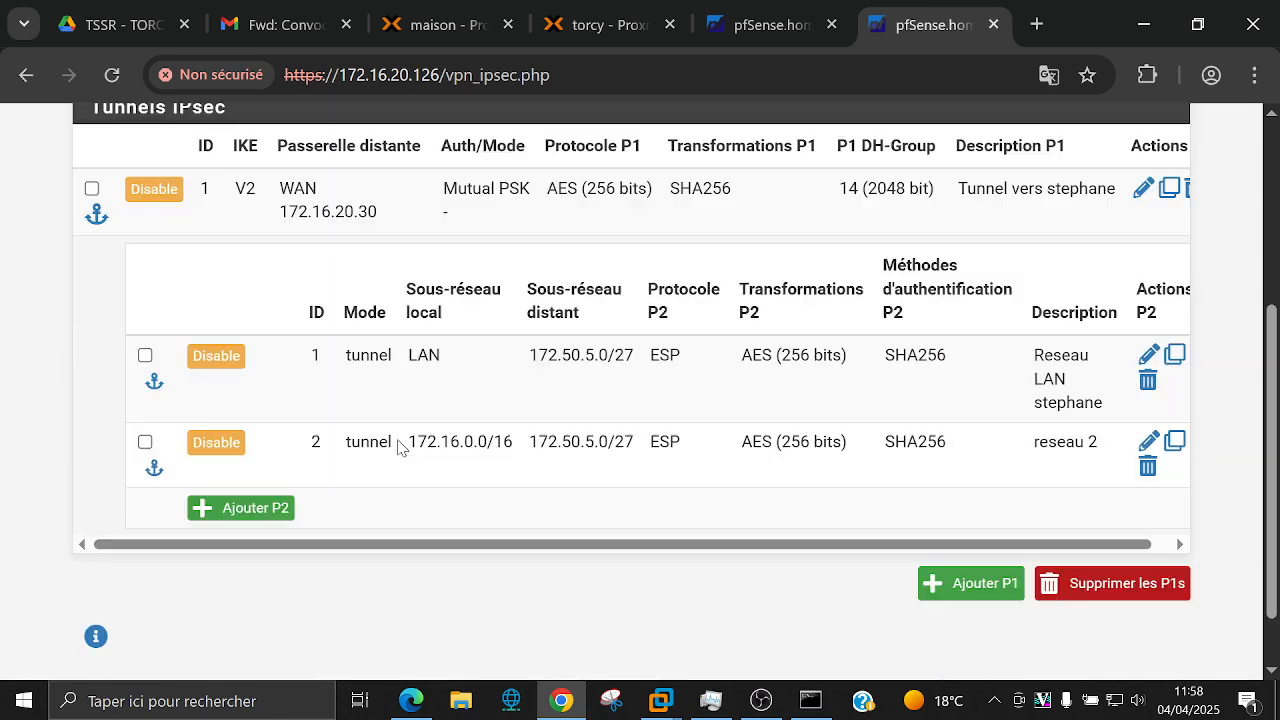
{"action": "scroll", "coordinate": [400, 445], "scroll_direction": "down", "scroll_amount": 1}
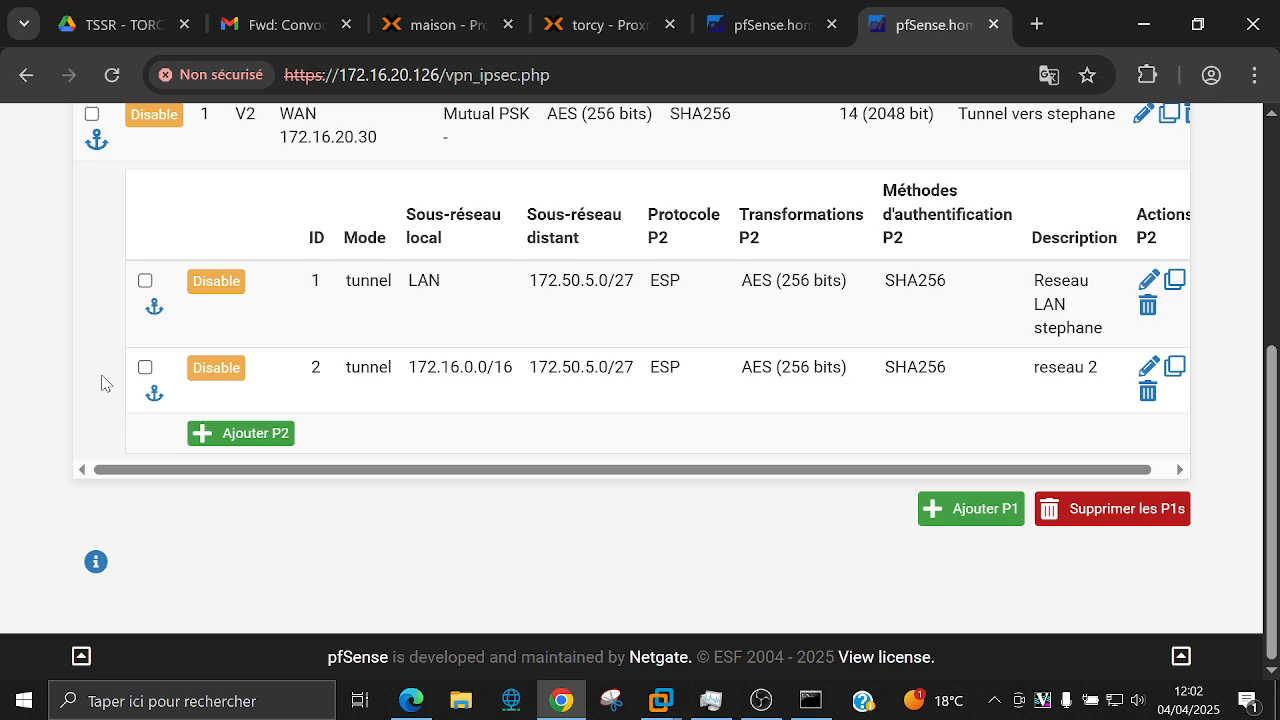
{"action": "left_click", "coordinate": [761, 700]}
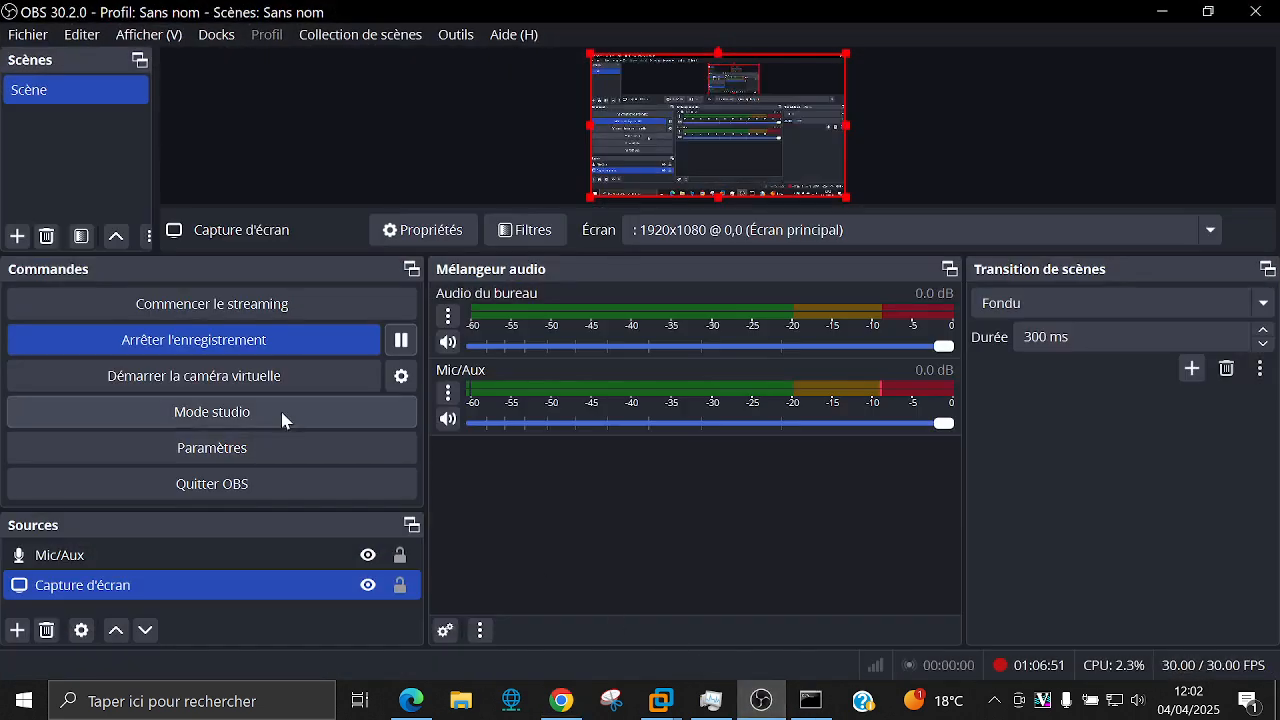